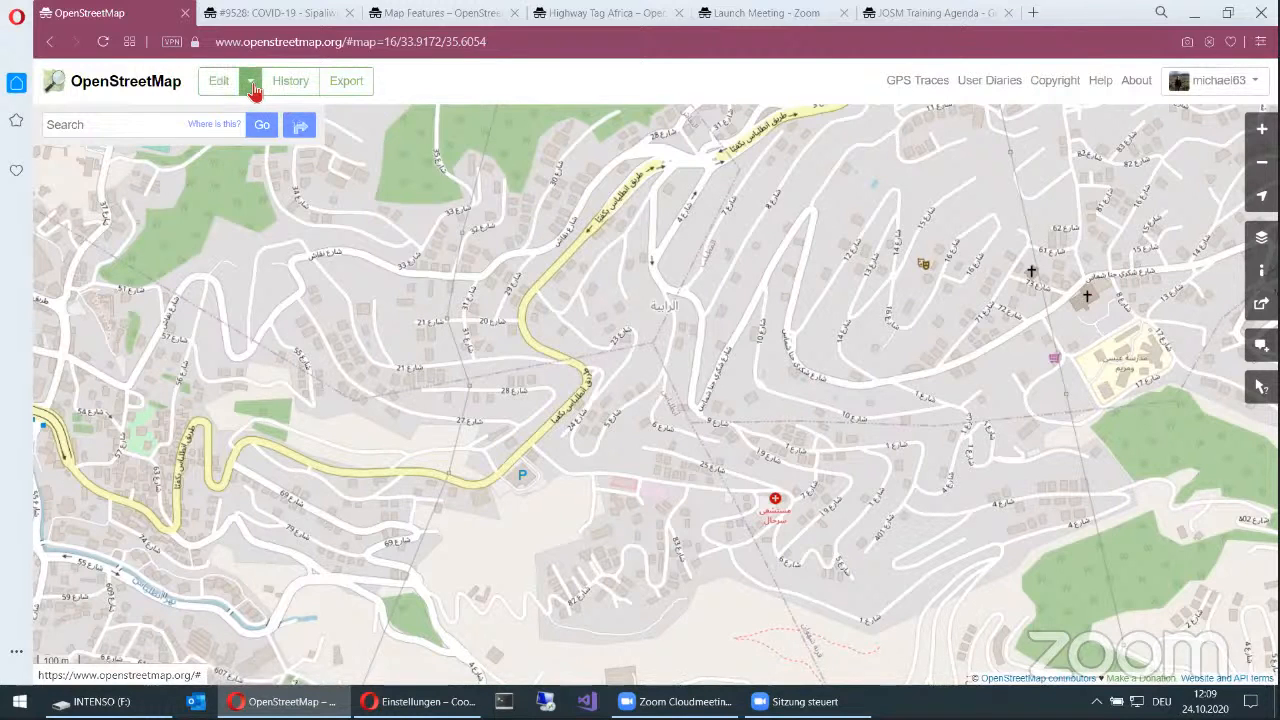
Step: Open the current map area for editing in the iD in-browser editor
click(252, 84)
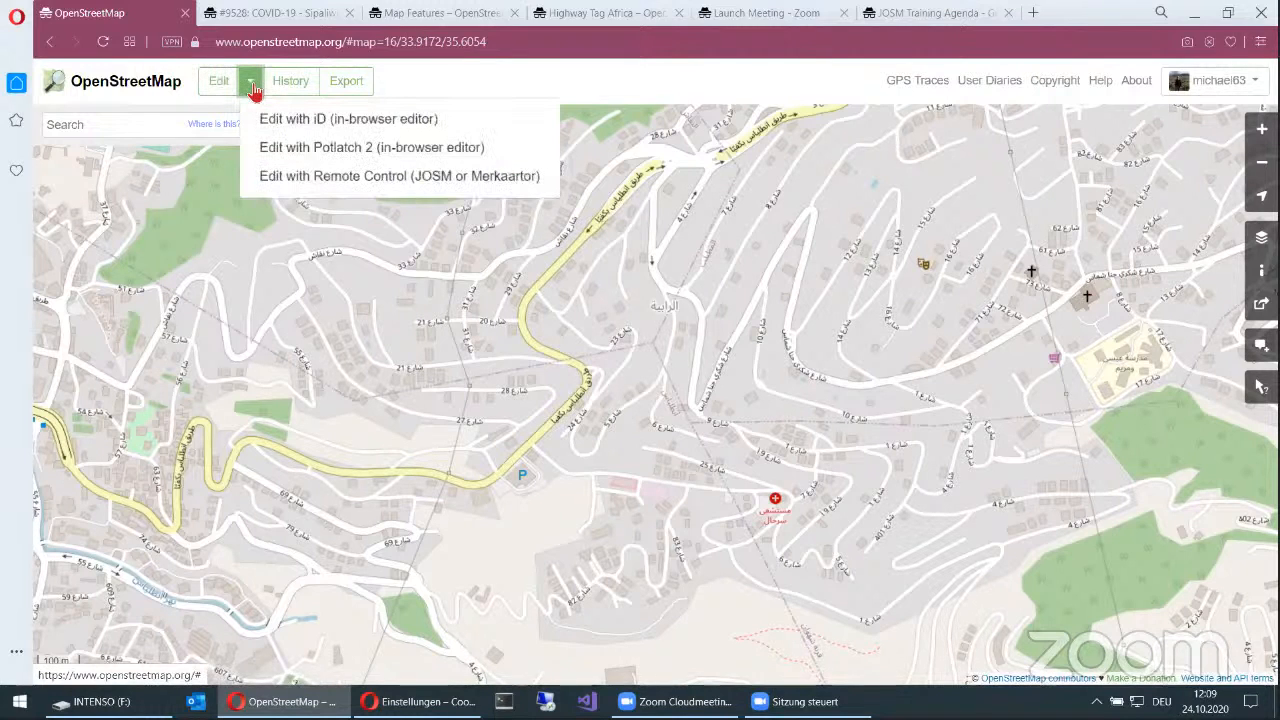
click(290, 122)
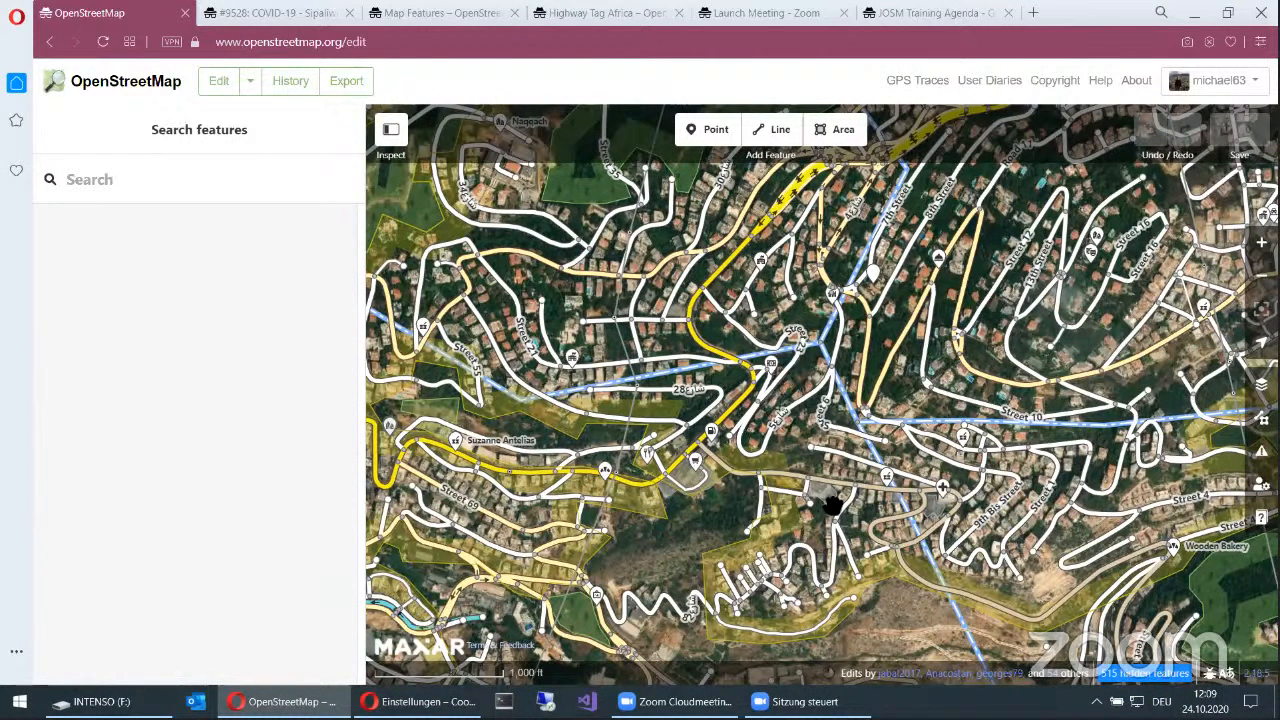
Step: Inspect the attributes of a winding residential road and an administrative boundary line, leaving nothing selected
click(836, 508)
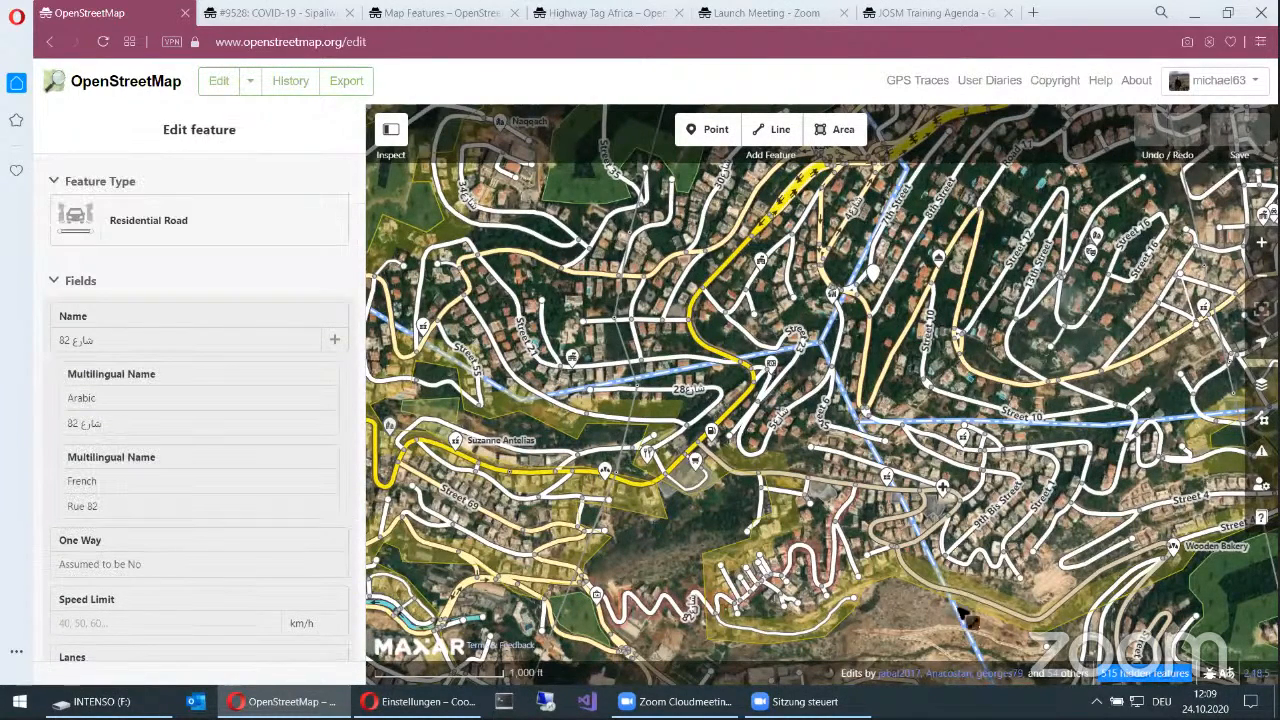
click(916, 624)
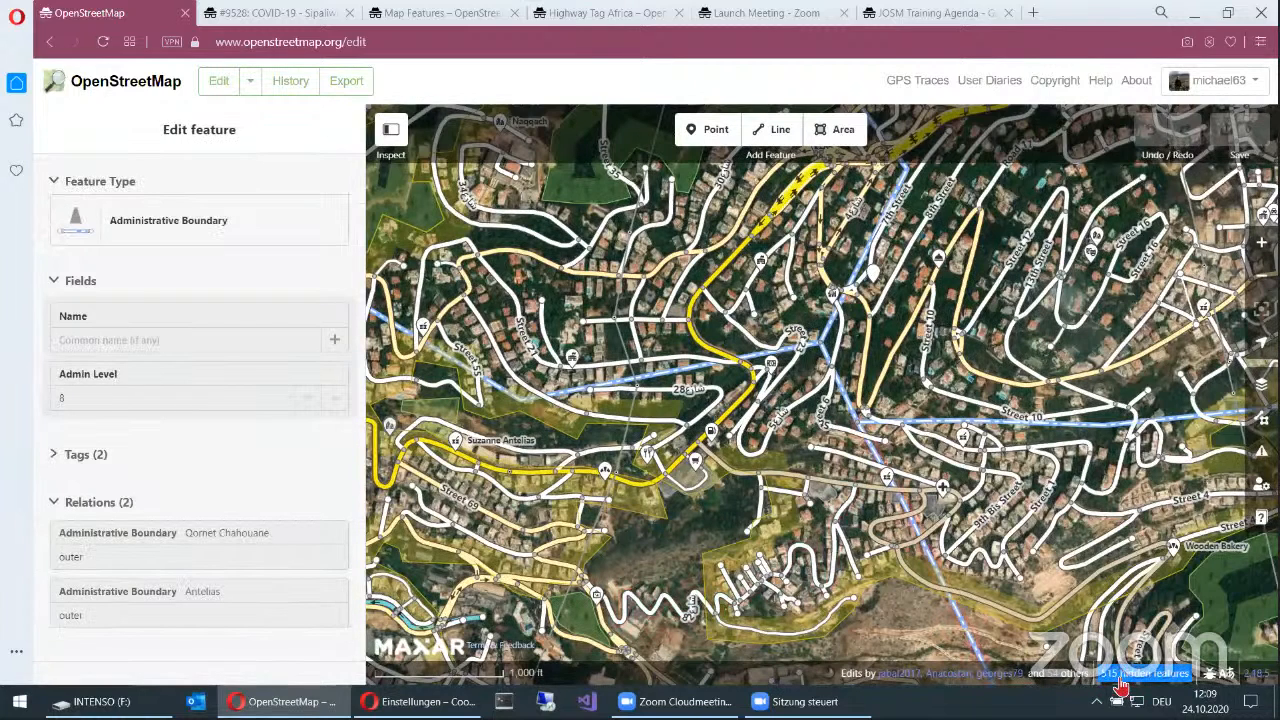
key(Escape)
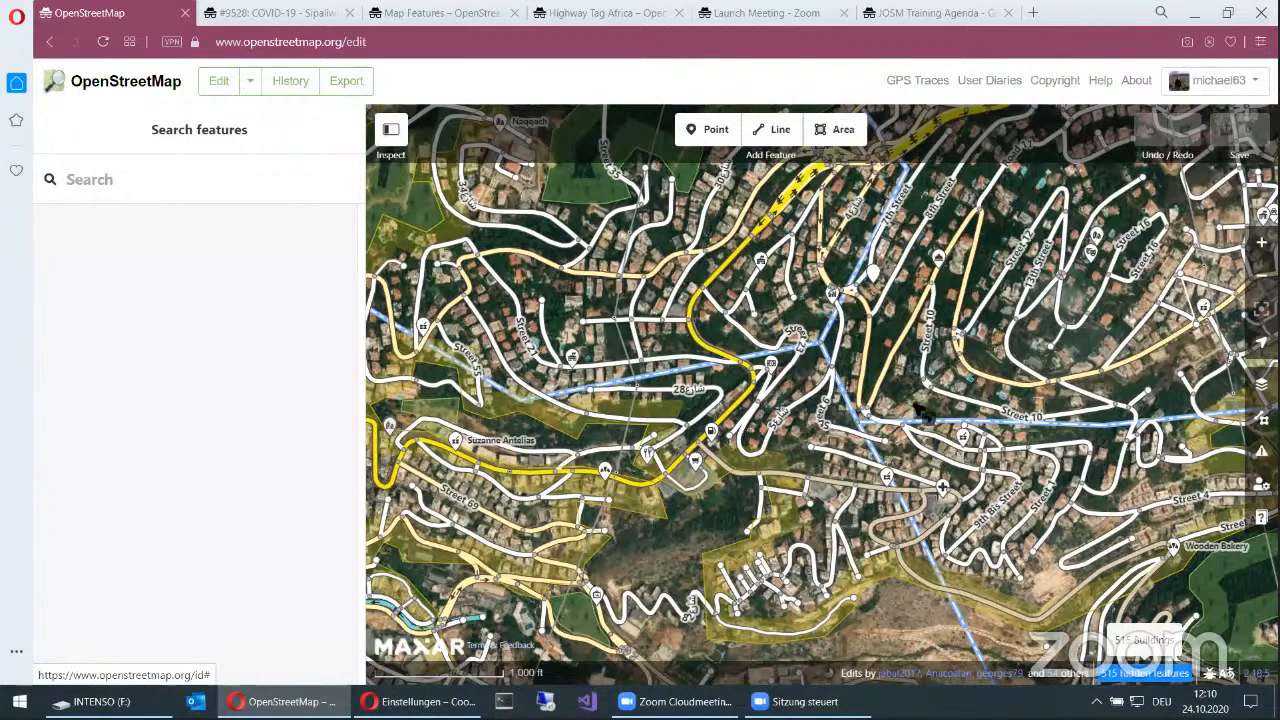
Step: Zoom in on the houses around Street 10 and Street 1 until individual buildings can be examined
double_click(912, 358)
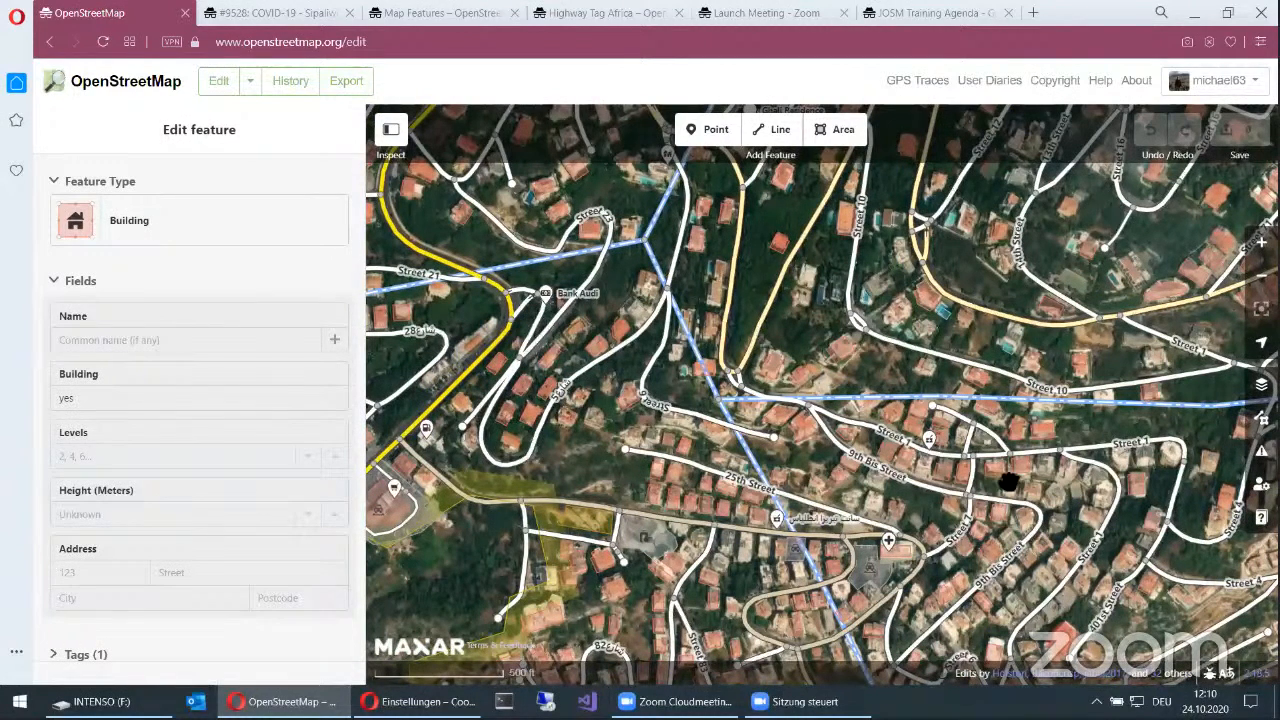
scroll(1075, 440, up, 2)
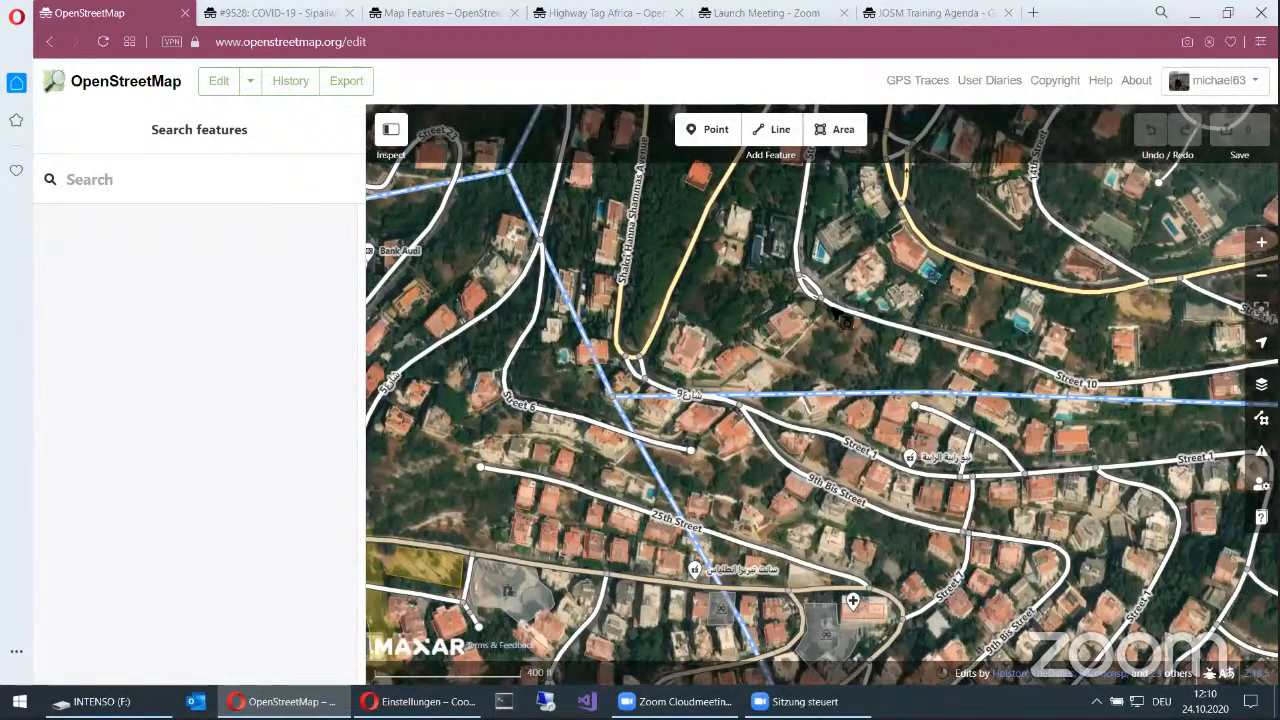
scroll(635, 375, up, 2)
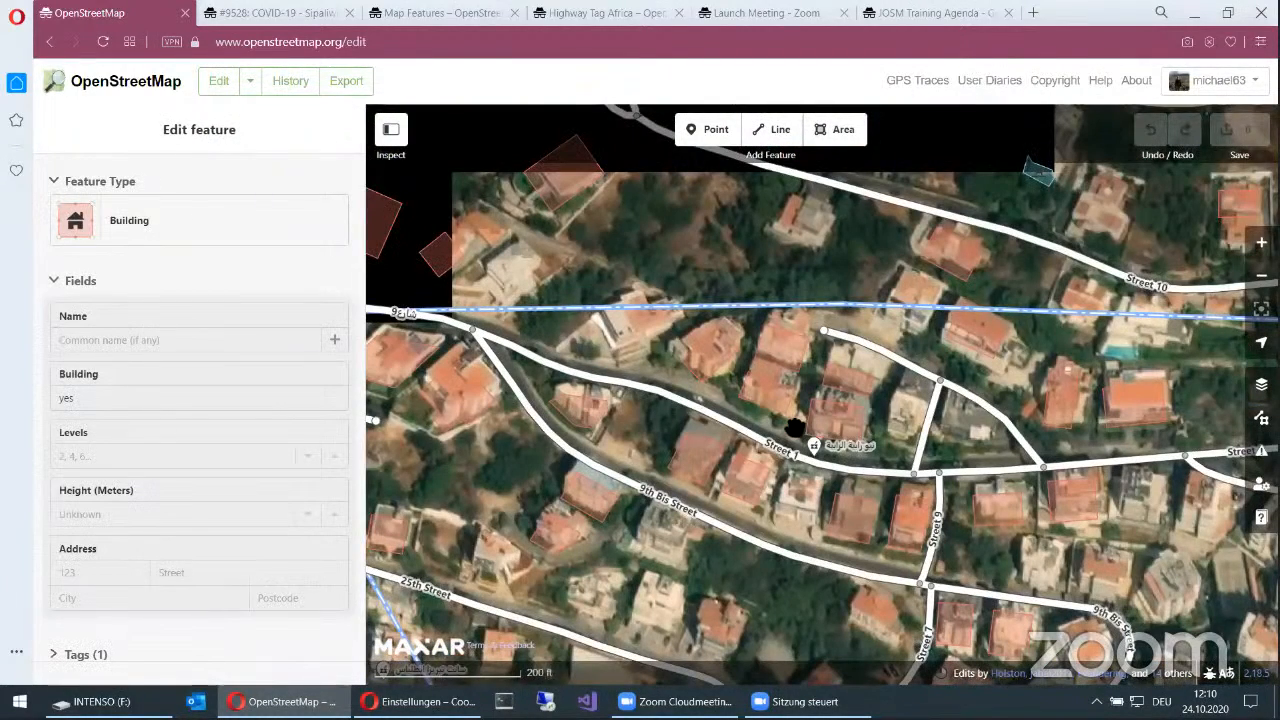
drag(1016, 295, 795, 428)
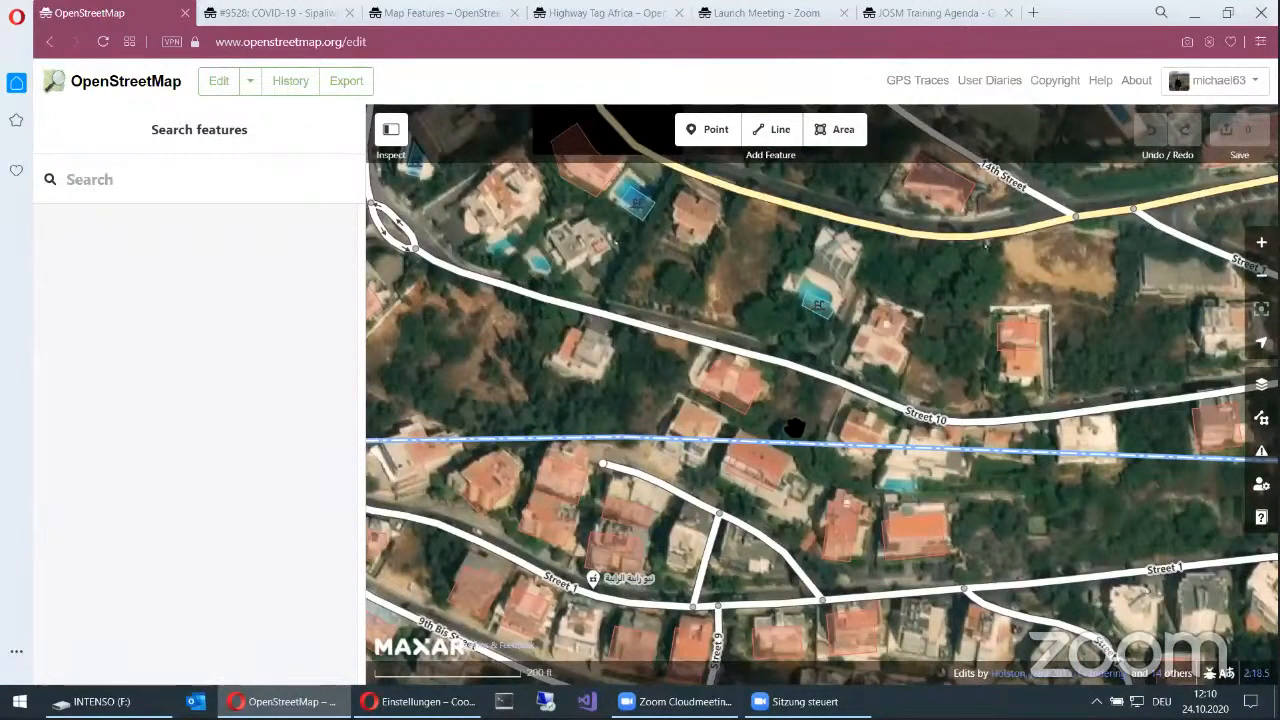
drag(1119, 336, 795, 428)
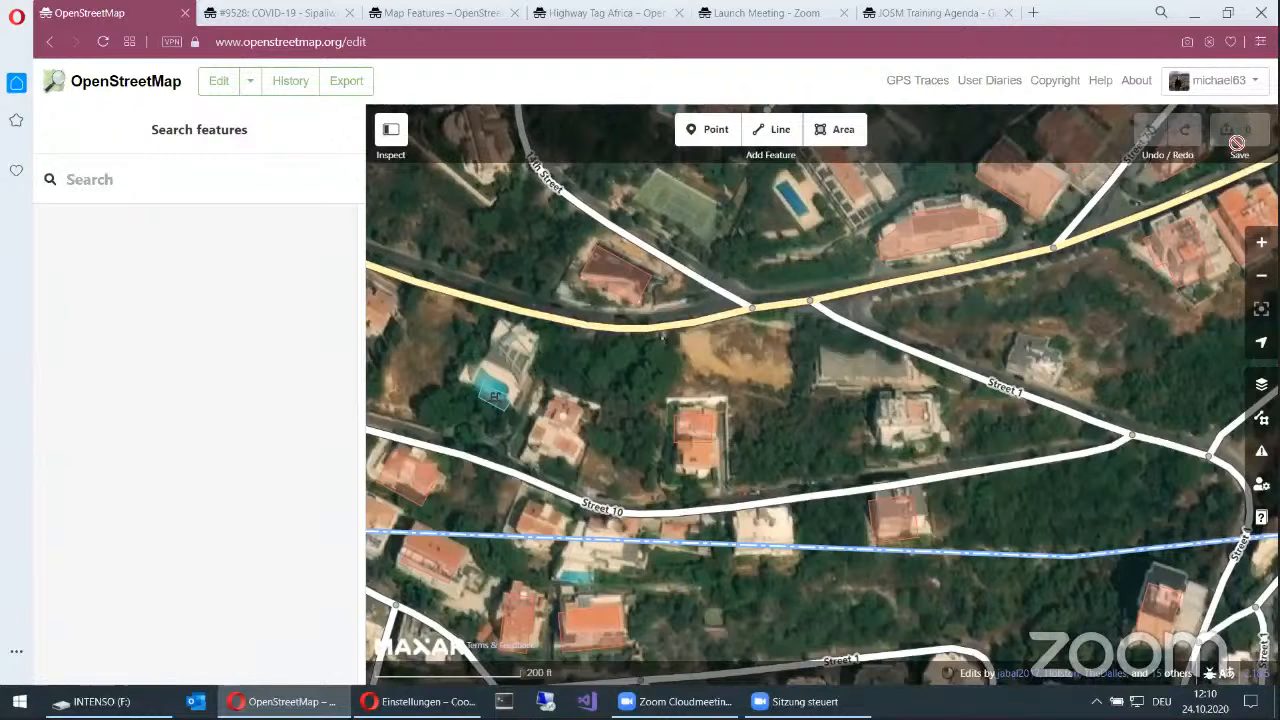
key(2)
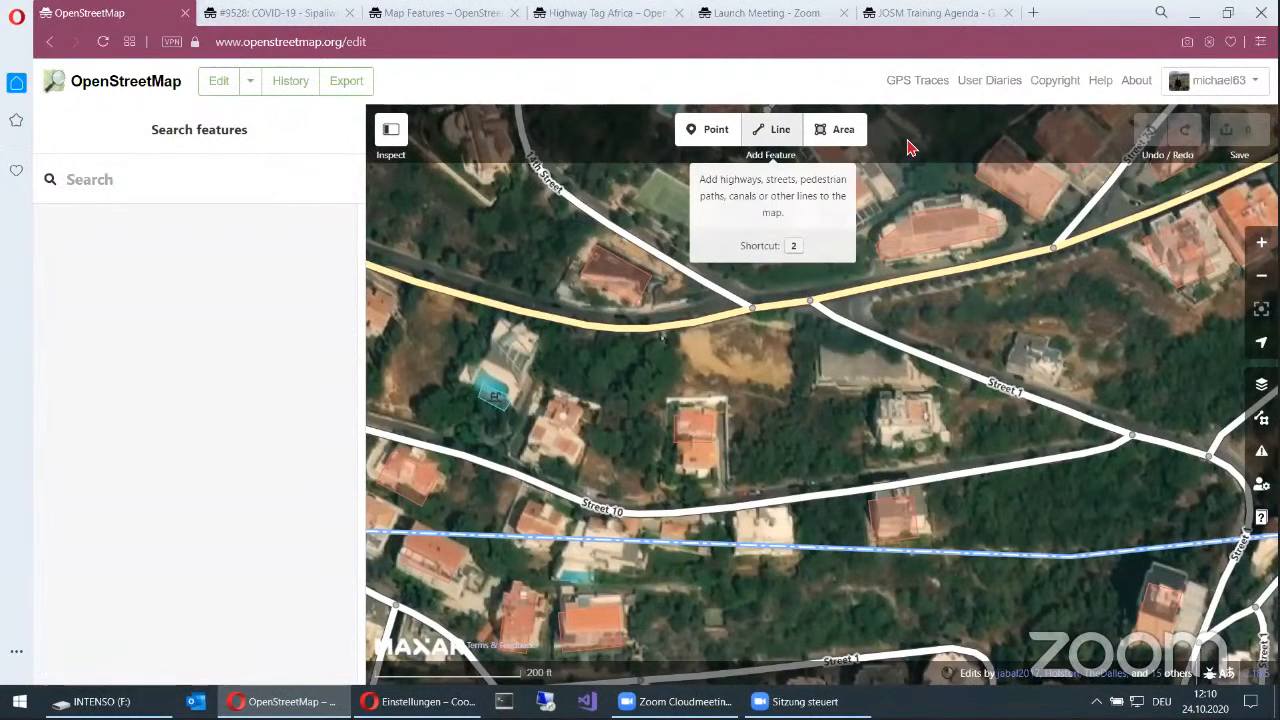
key(Escape)
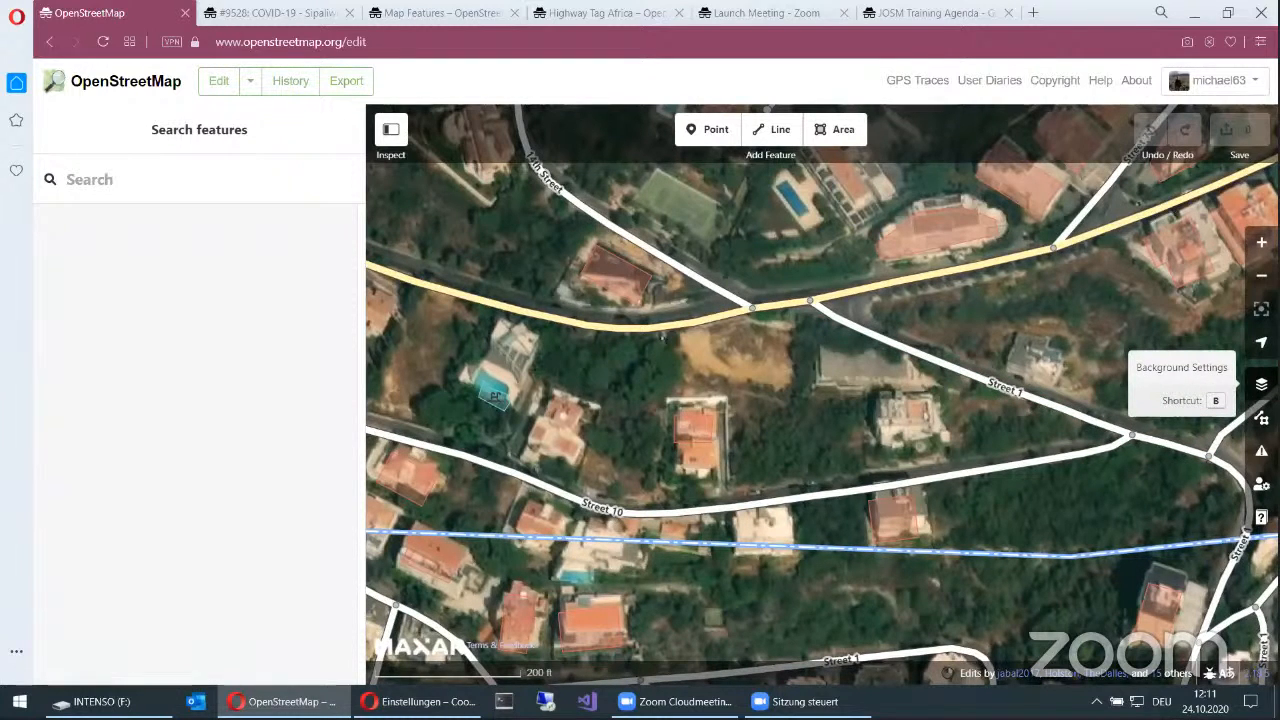
Step: Review the available background imagery sources and the imagery display options
click(1261, 384)
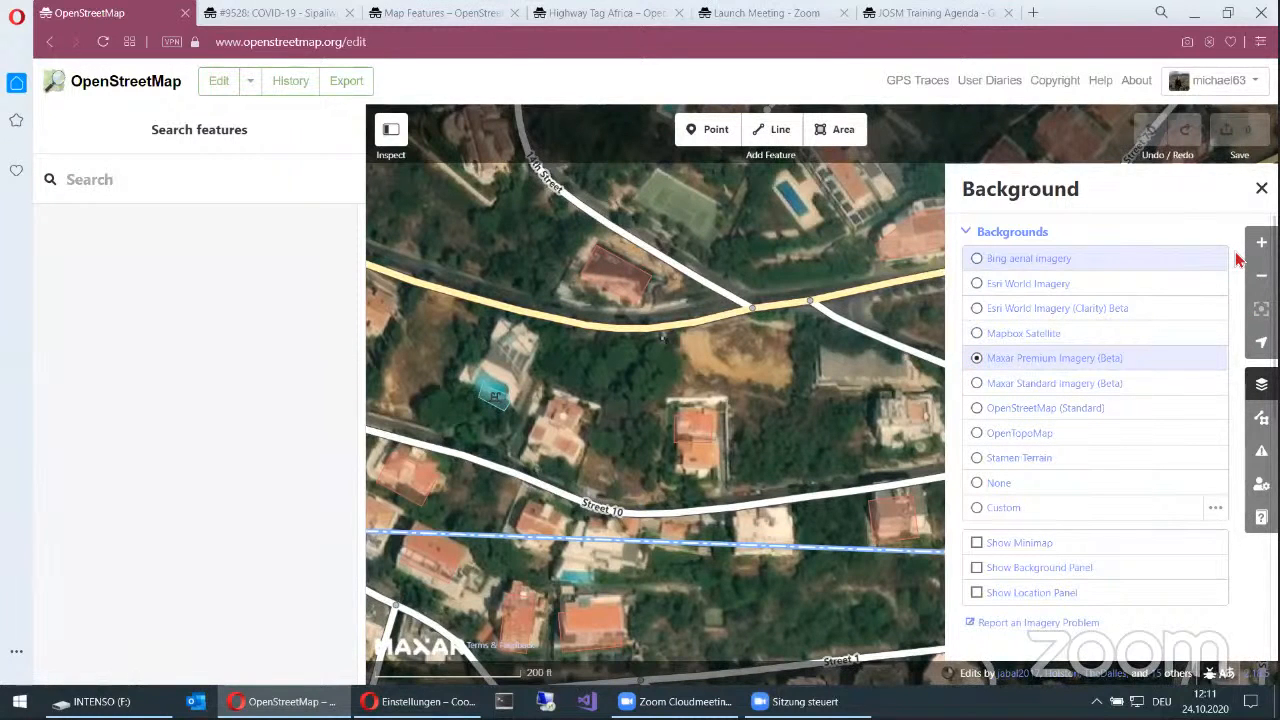
click(1261, 188)
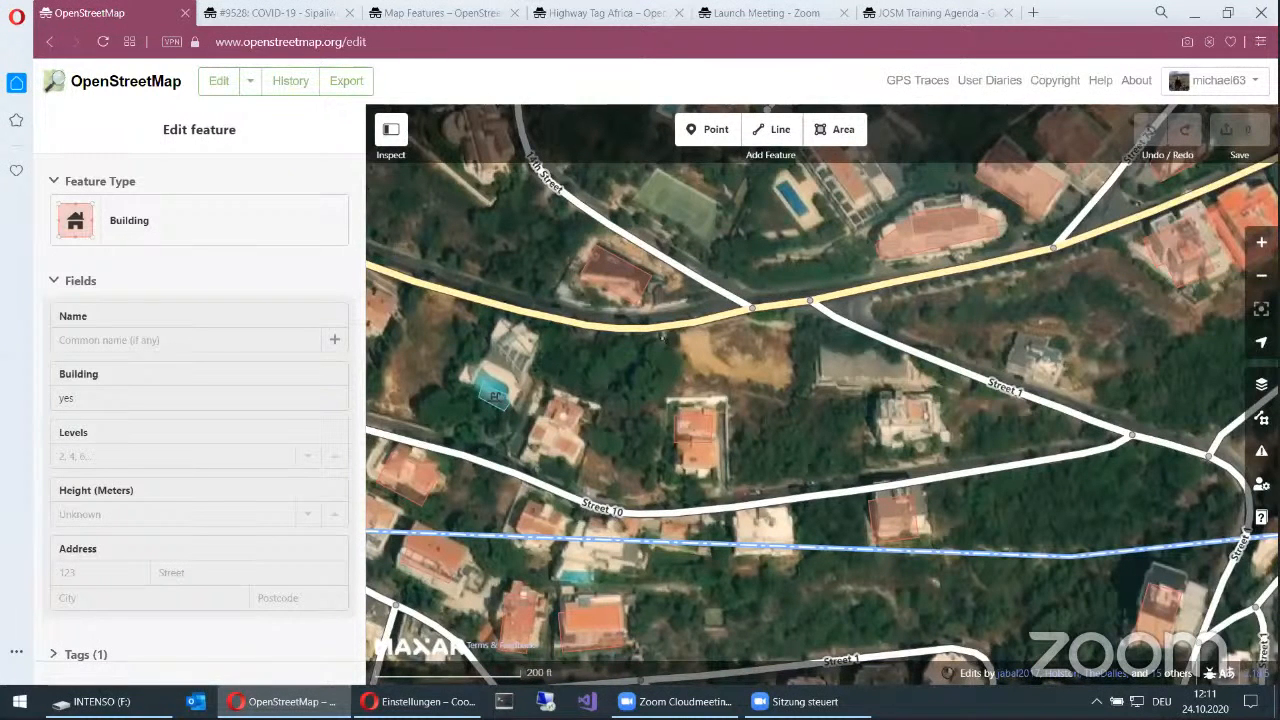
key(b)
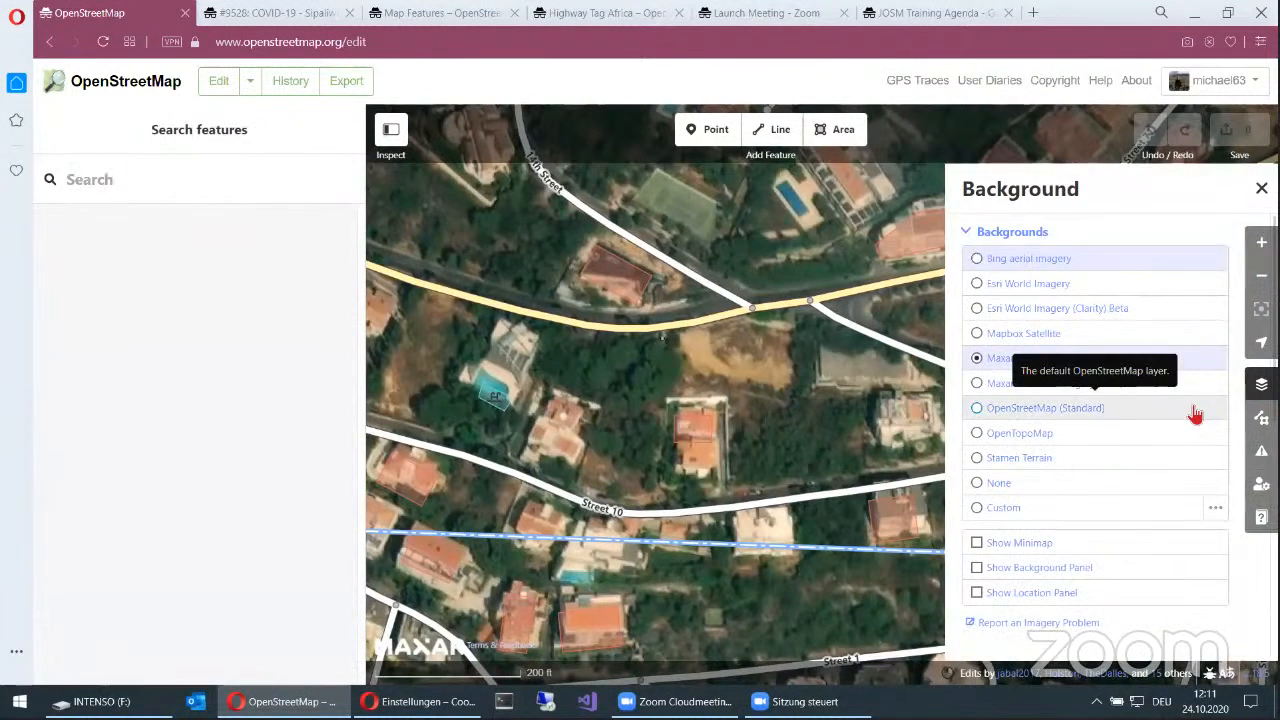
scroll(1211, 471, down, 5)
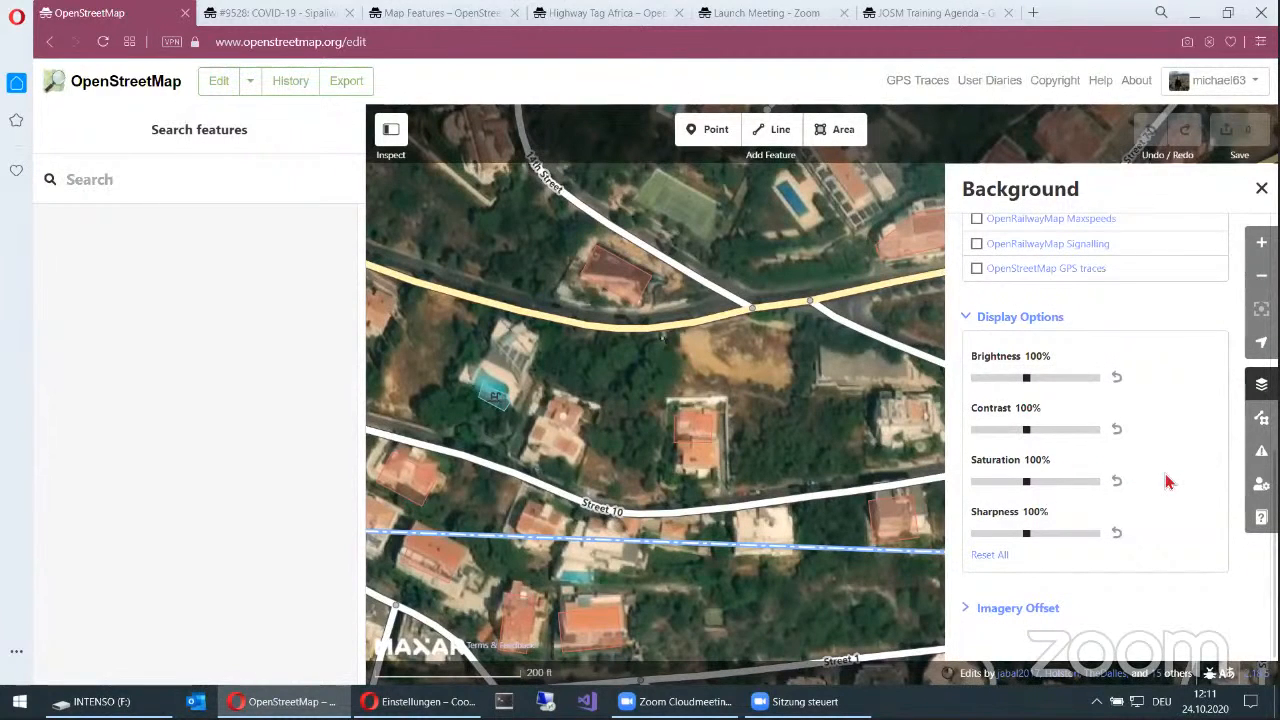
scroll(1206, 632, down, 1)
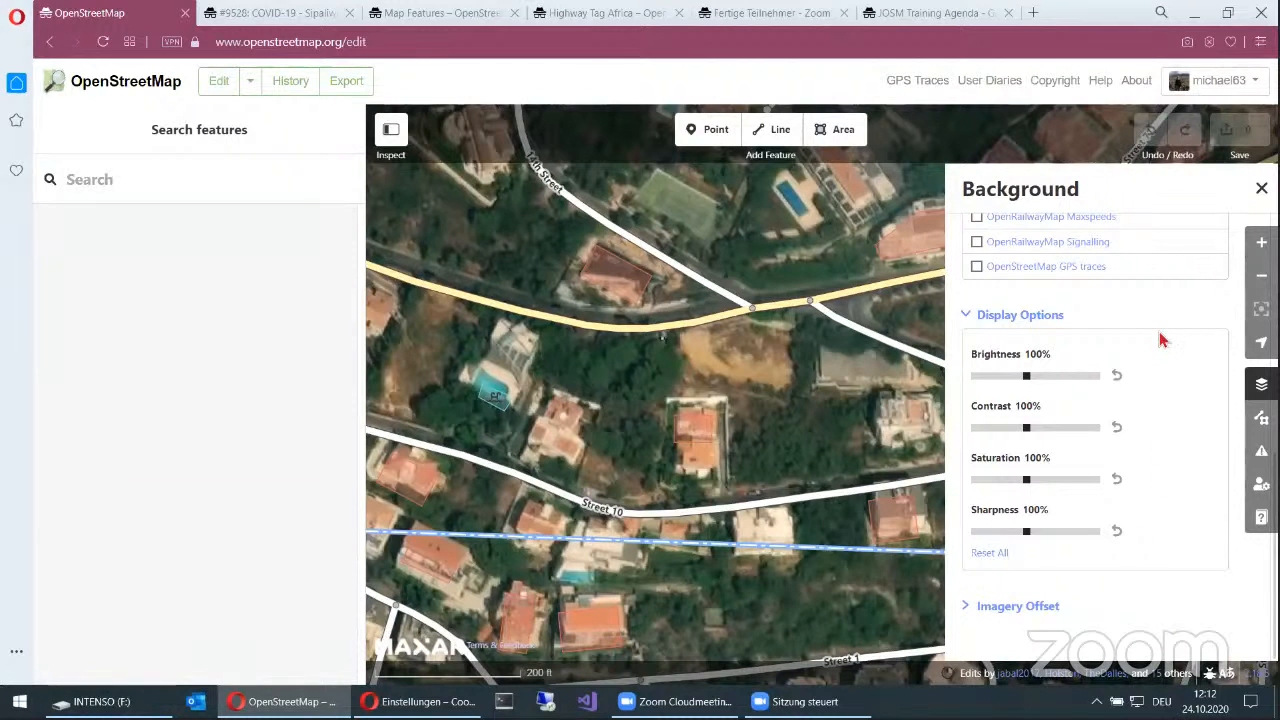
scroll(1167, 347, up, 3)
scroll(1167, 347, up, 2)
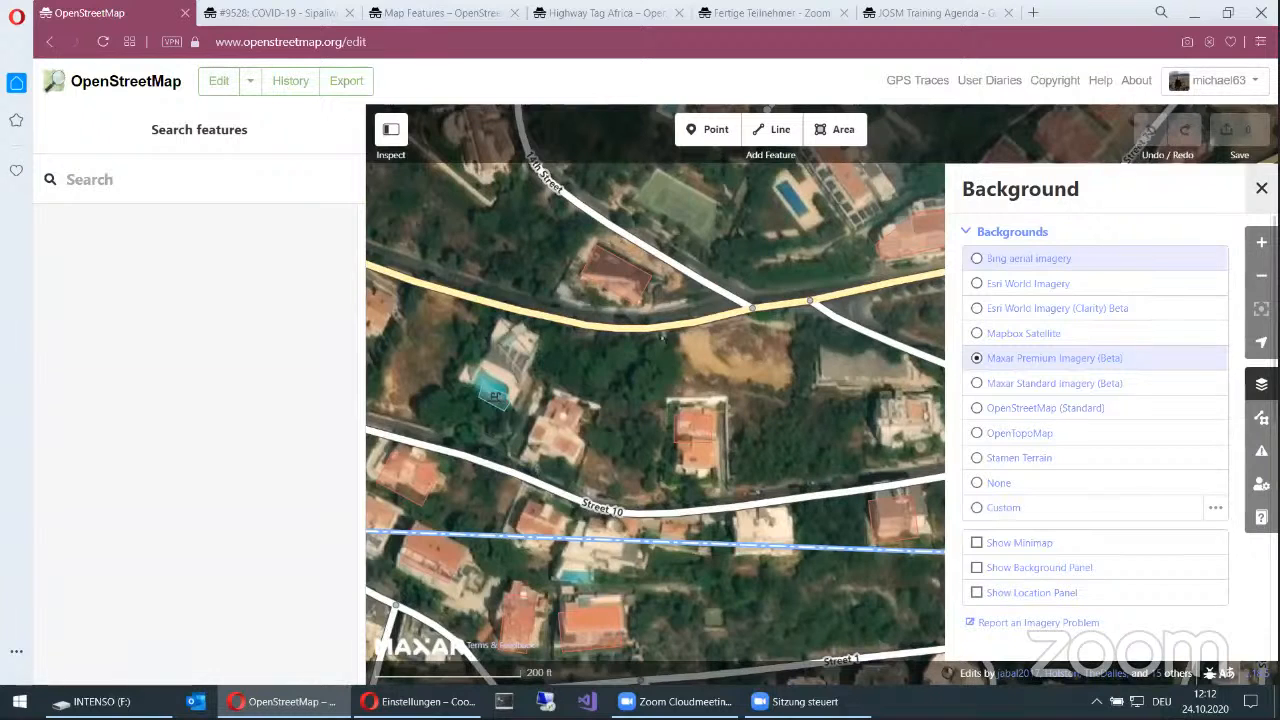
Step: Hide and show the OpenStreetMap Data layer twice to compare the mapped features with the bare imagery
click(1261, 418)
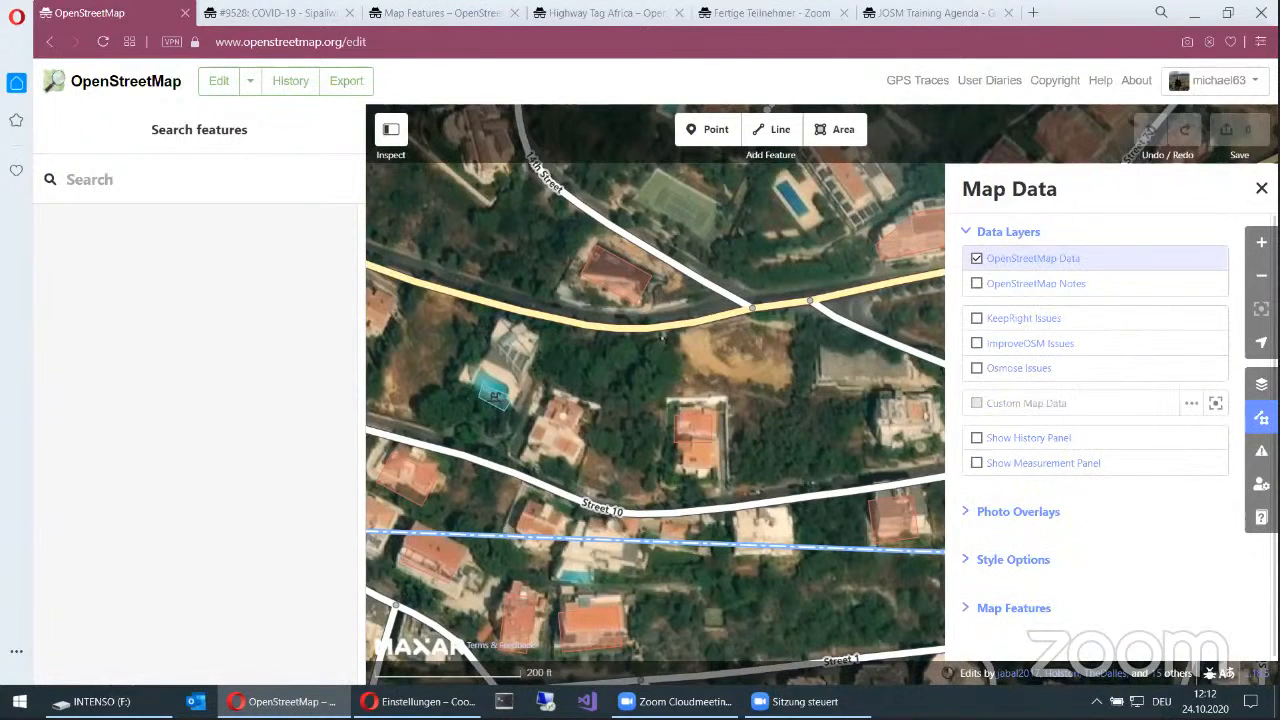
click(978, 261)
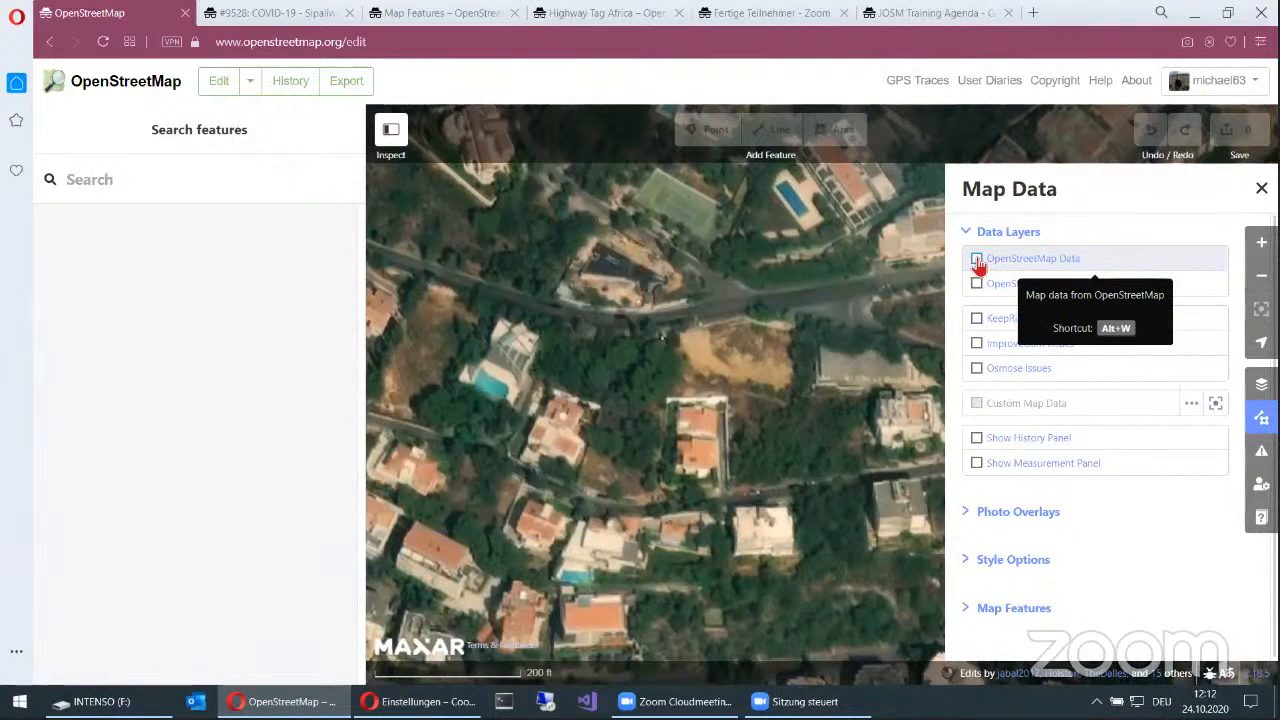
click(978, 261)
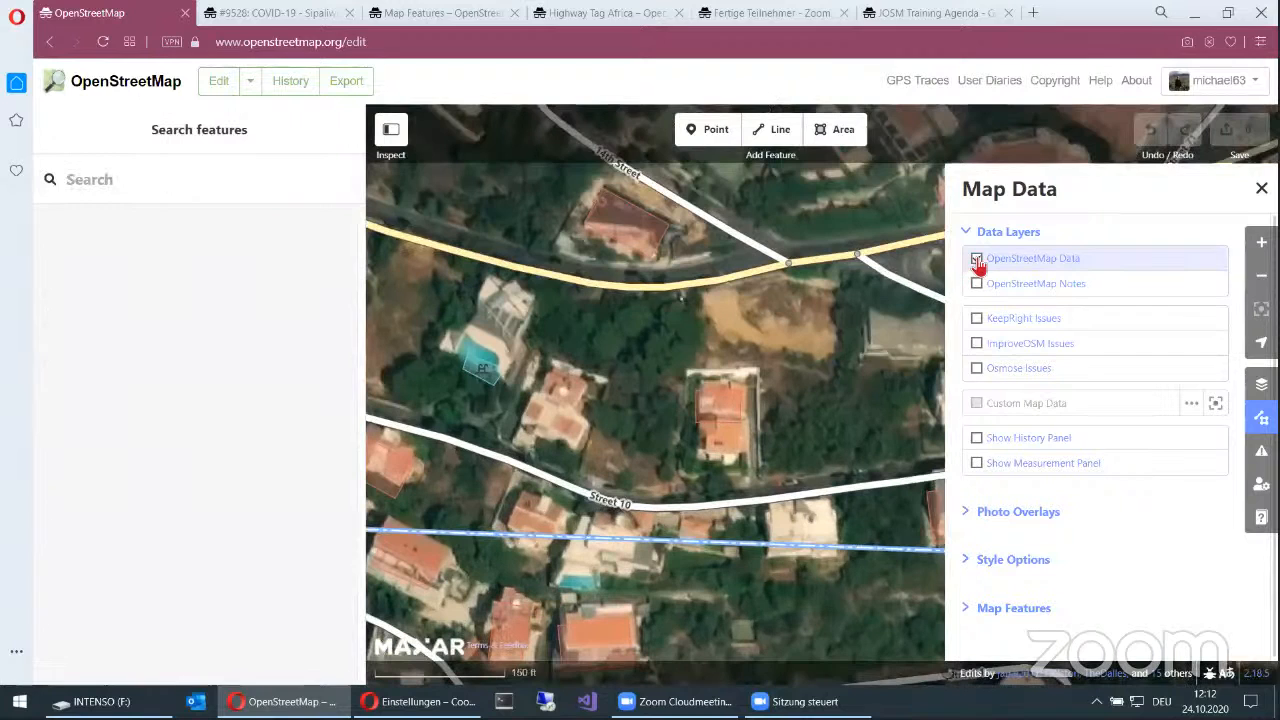
click(977, 260)
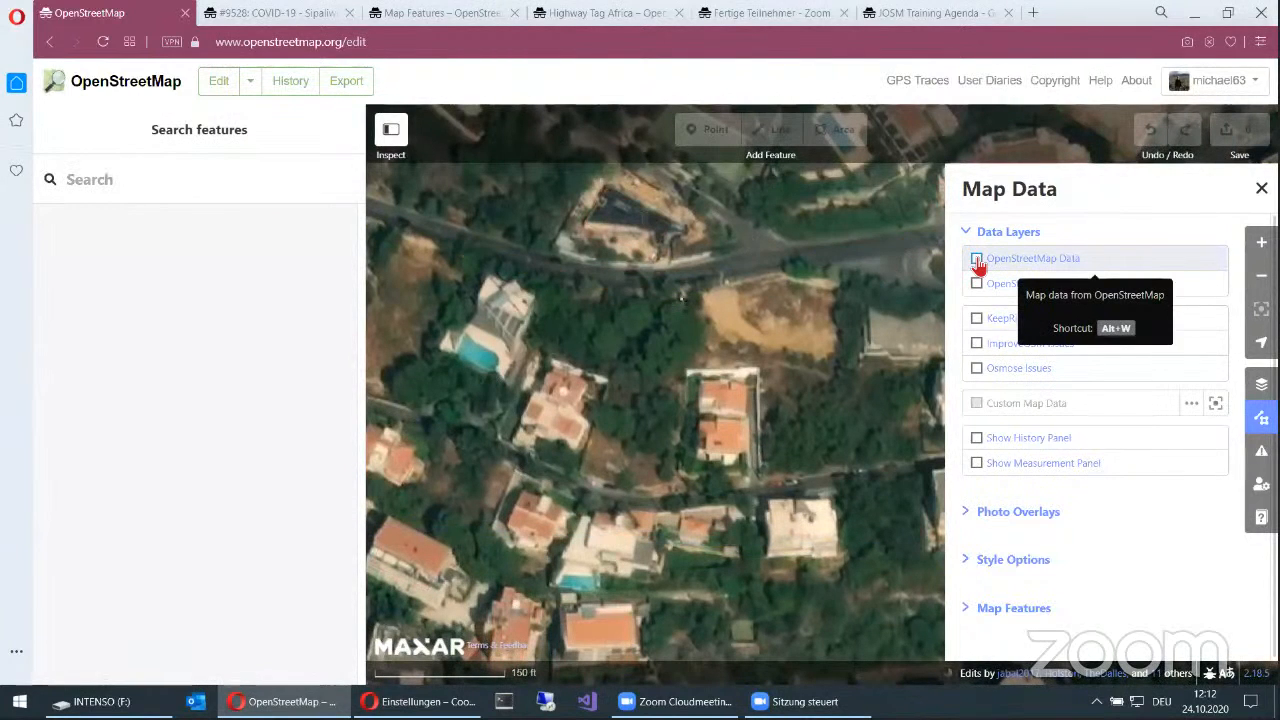
click(977, 260)
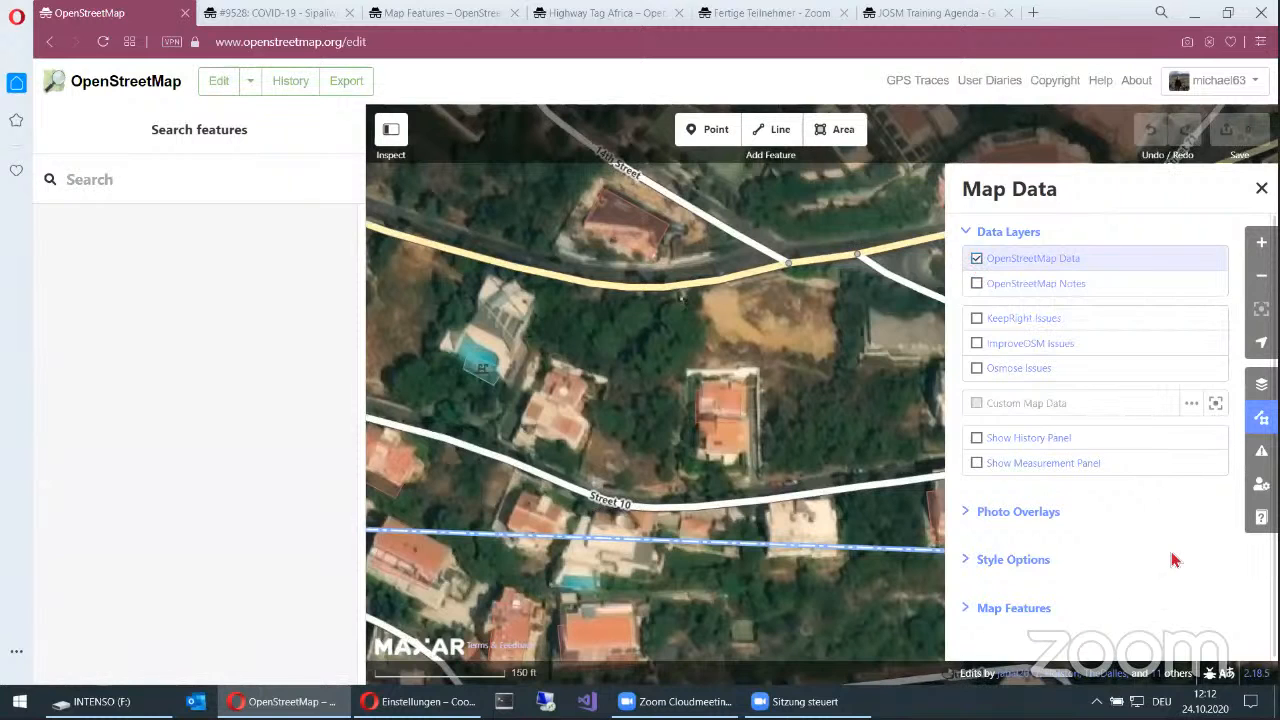
Step: Review the style options for how map data is filled, then collapse them again
scroll(1175, 558, down, 1)
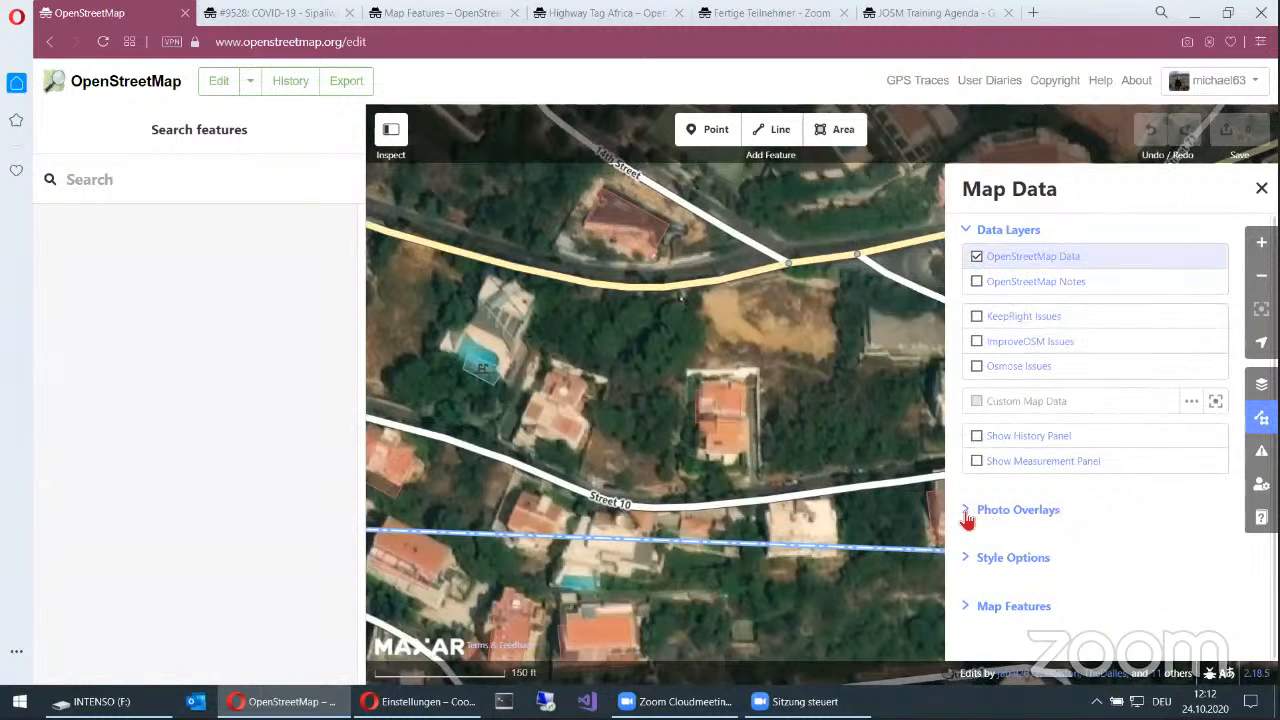
click(963, 563)
scroll(1108, 563, down, 2)
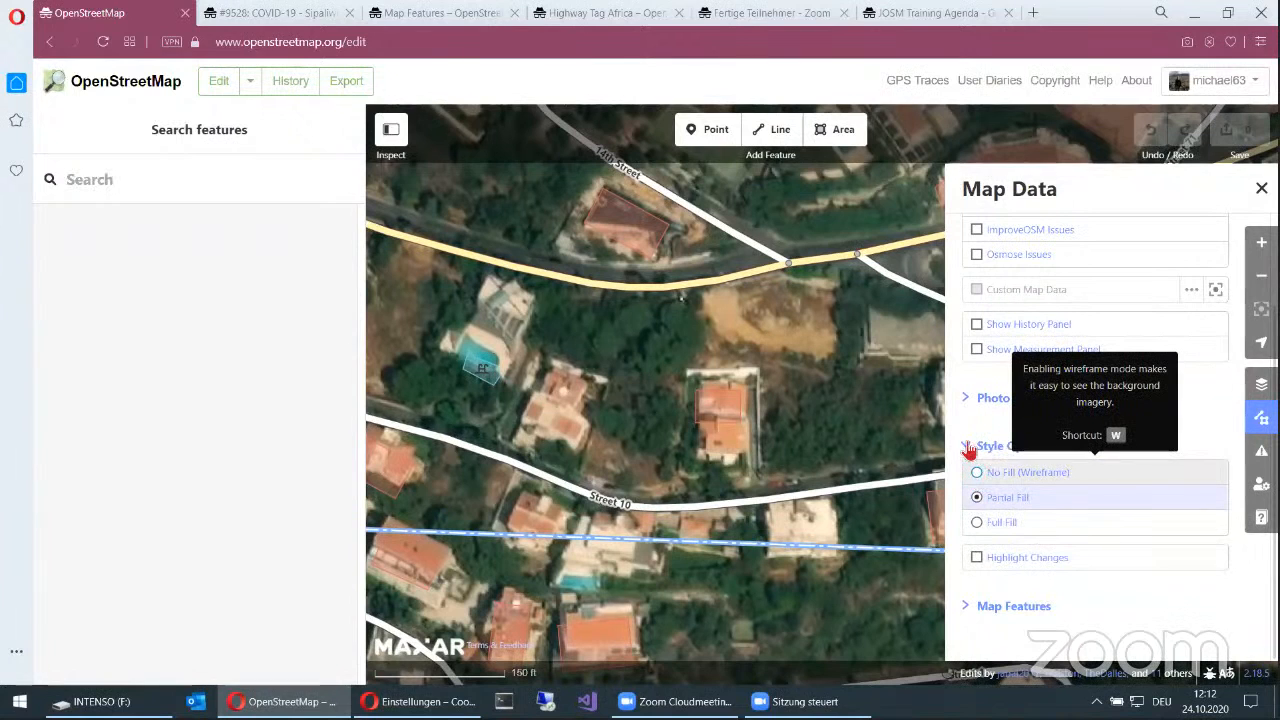
click(966, 452)
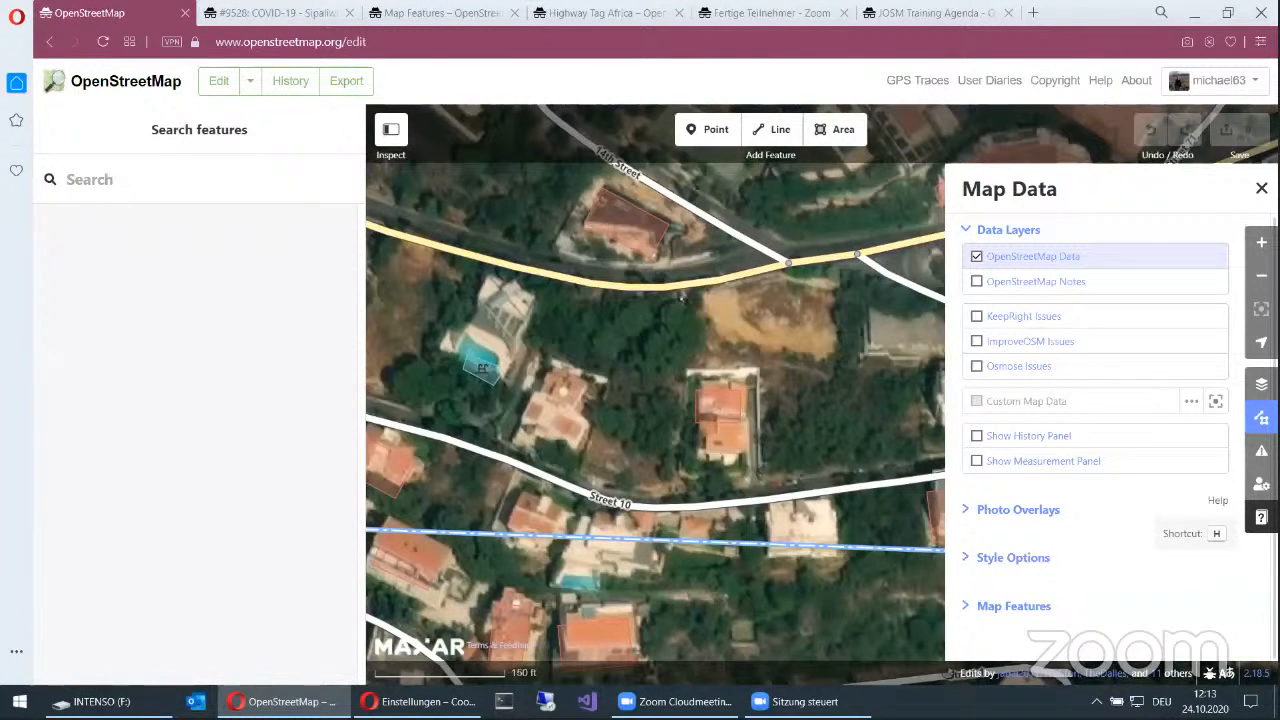
Step: Read the help page on points and the browsing, editing and tools keyboard shortcuts, then close the help
click(1261, 517)
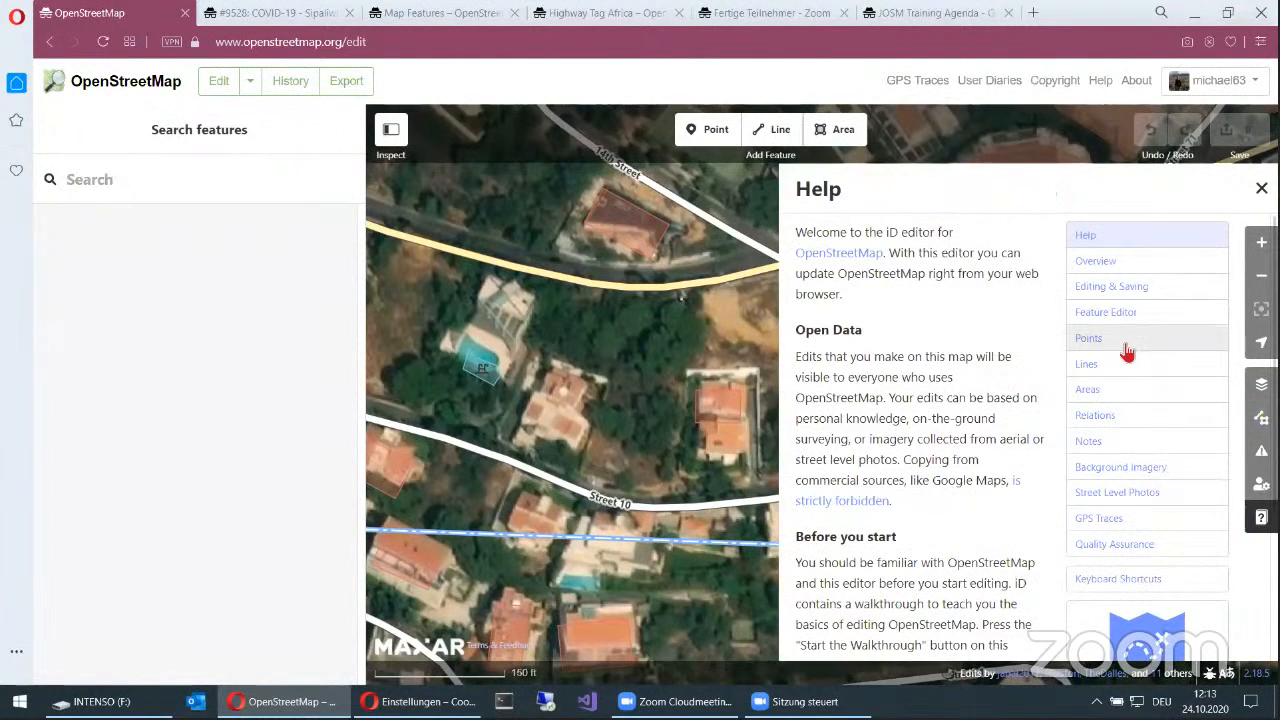
click(1126, 350)
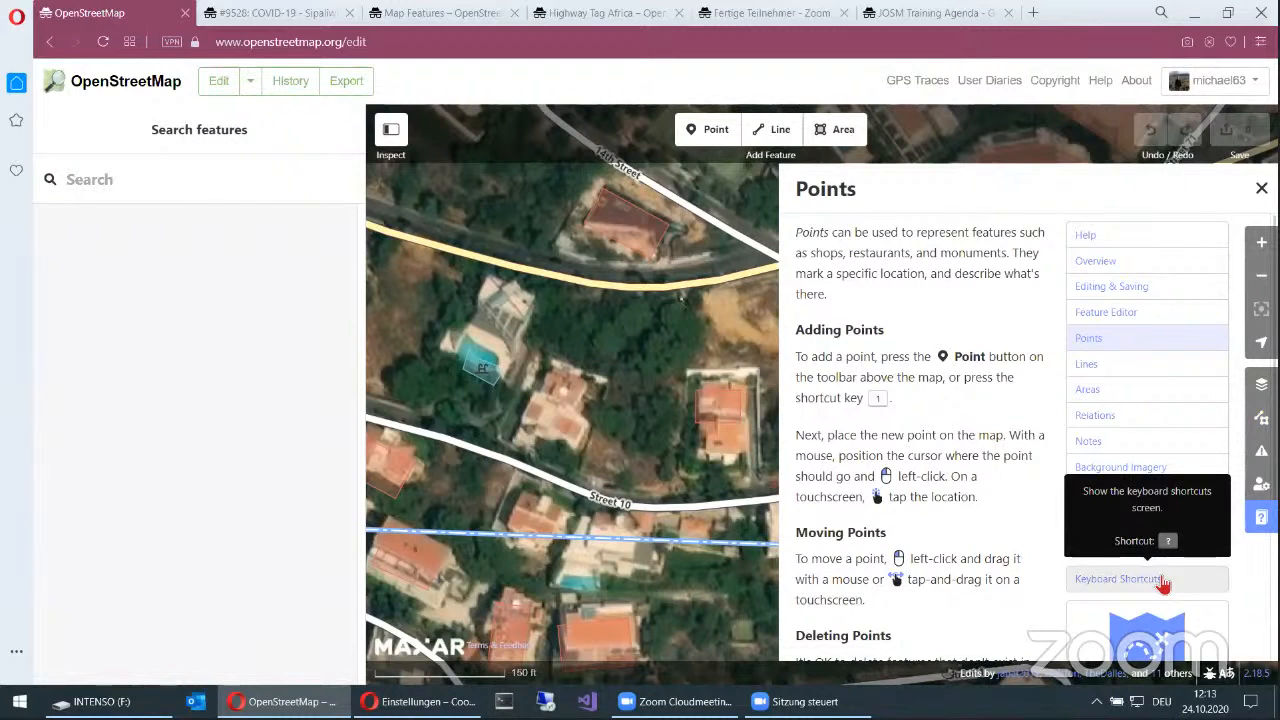
click(1163, 581)
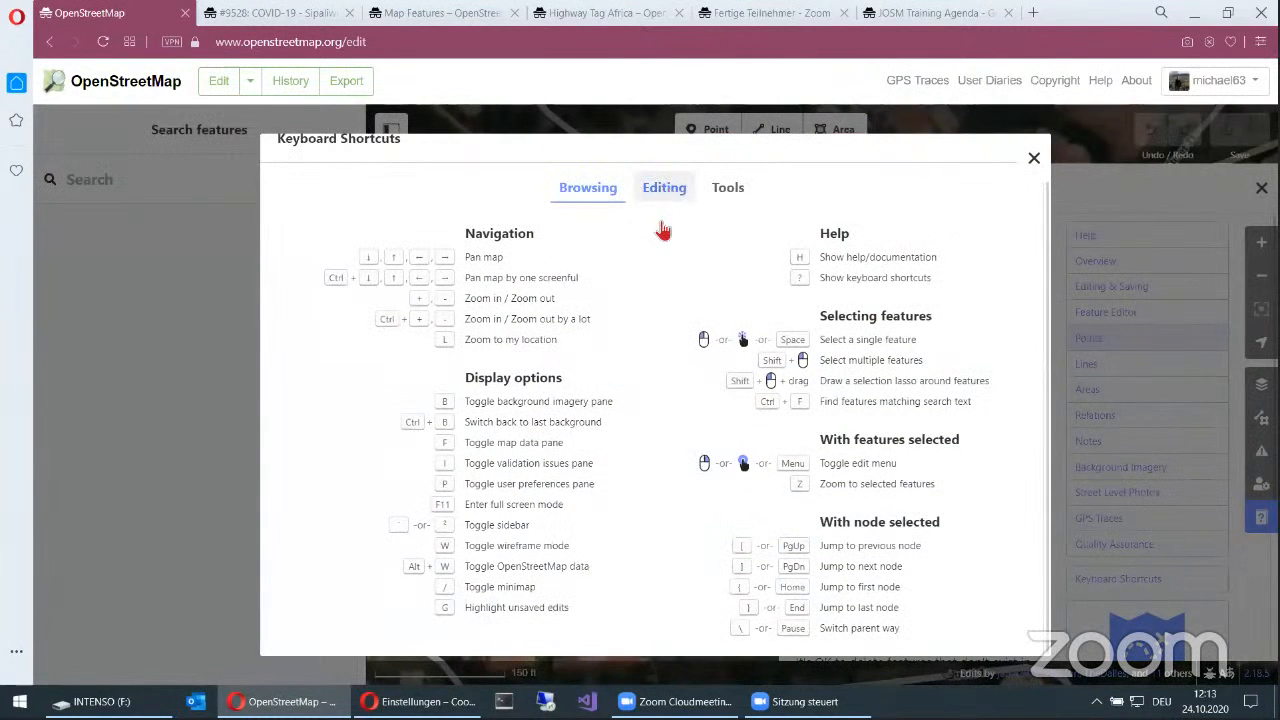
click(664, 190)
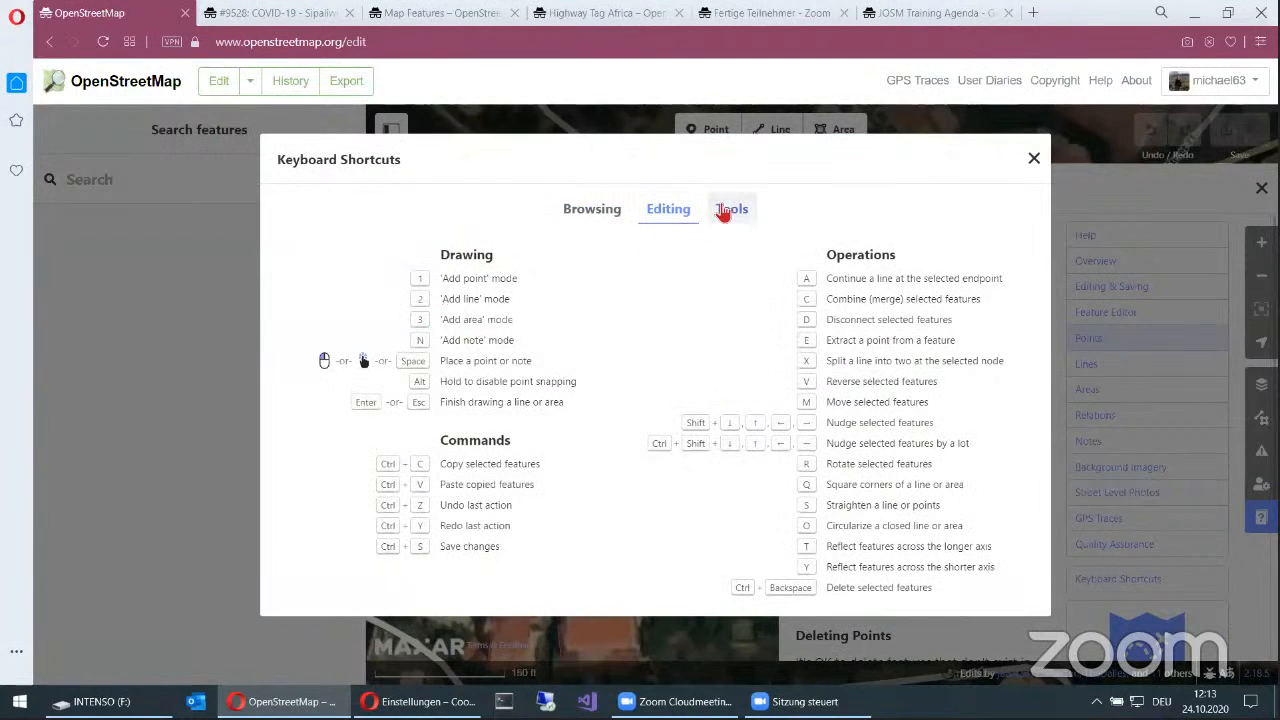
click(729, 211)
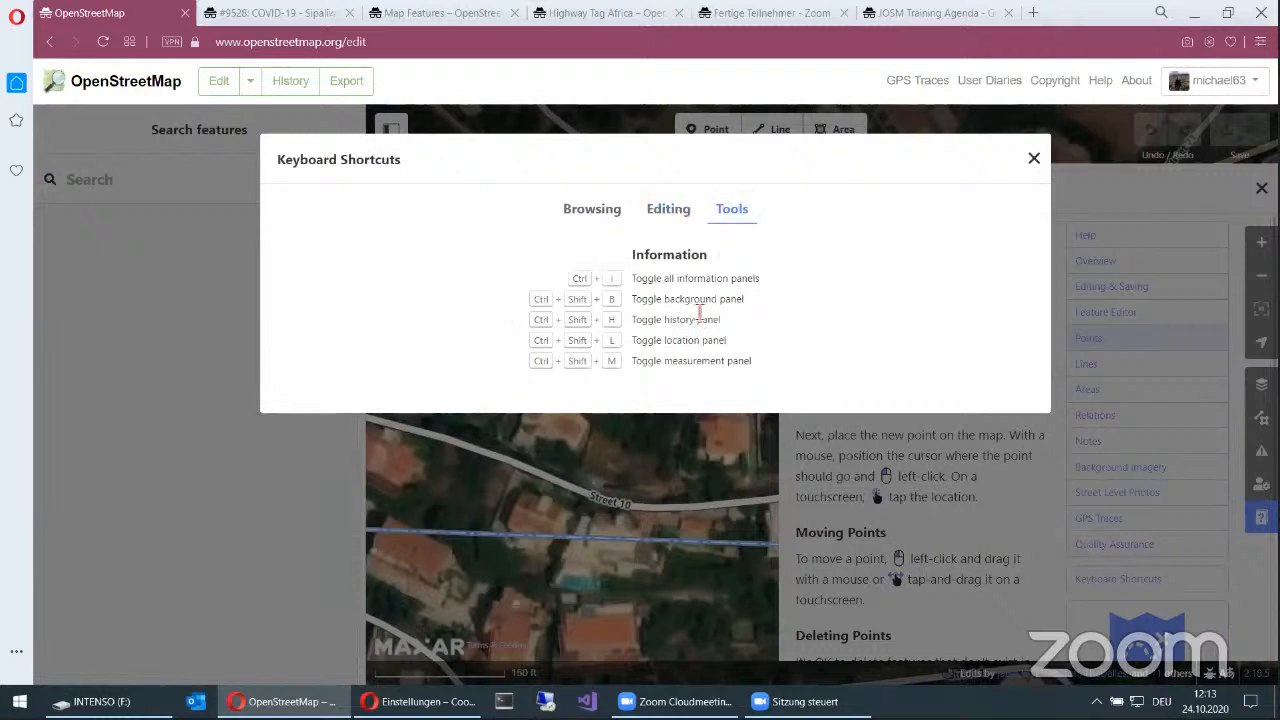
click(587, 209)
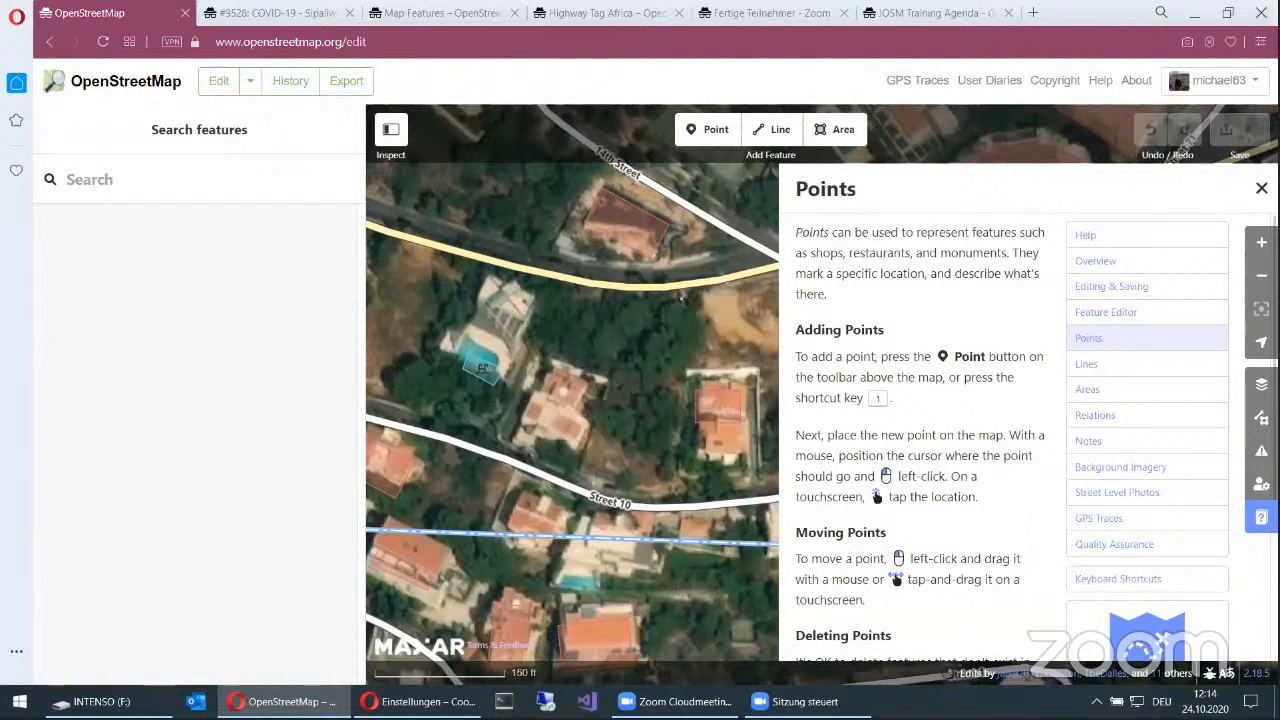
click(1260, 188)
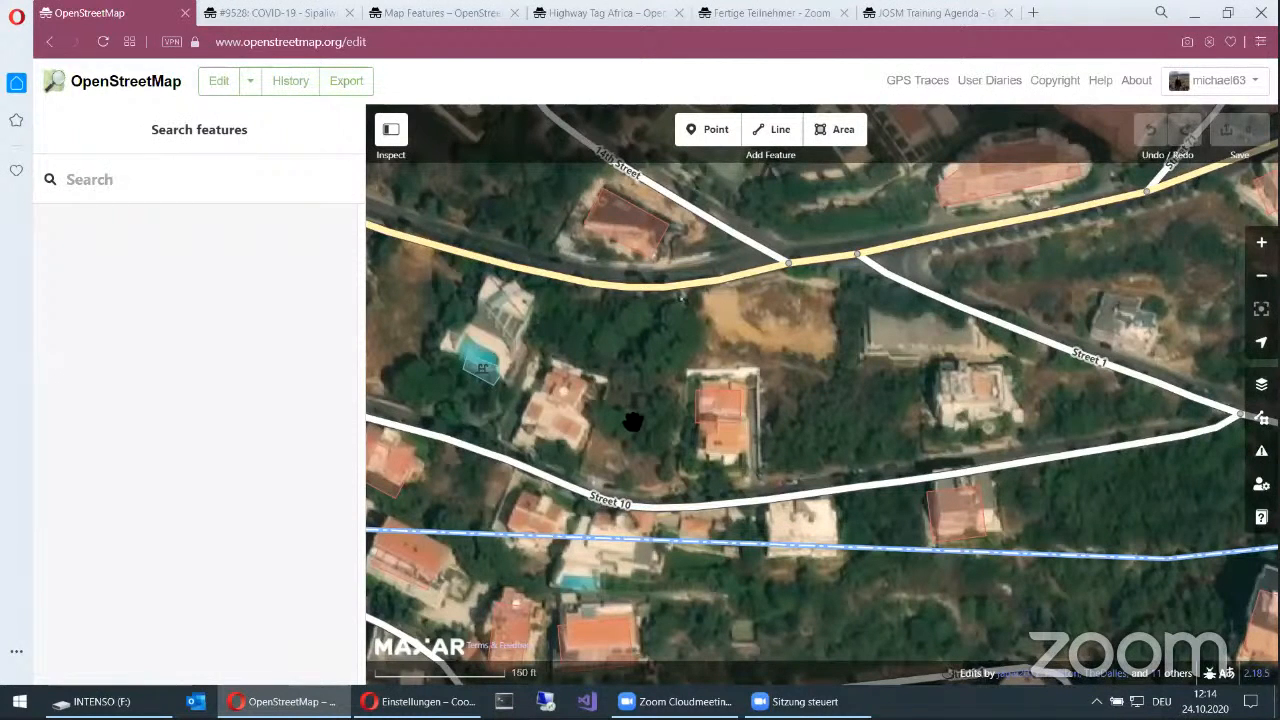
Step: Add a point on the isolated building just north of Street 1 and set its feature type to Restaurant
click(716, 138)
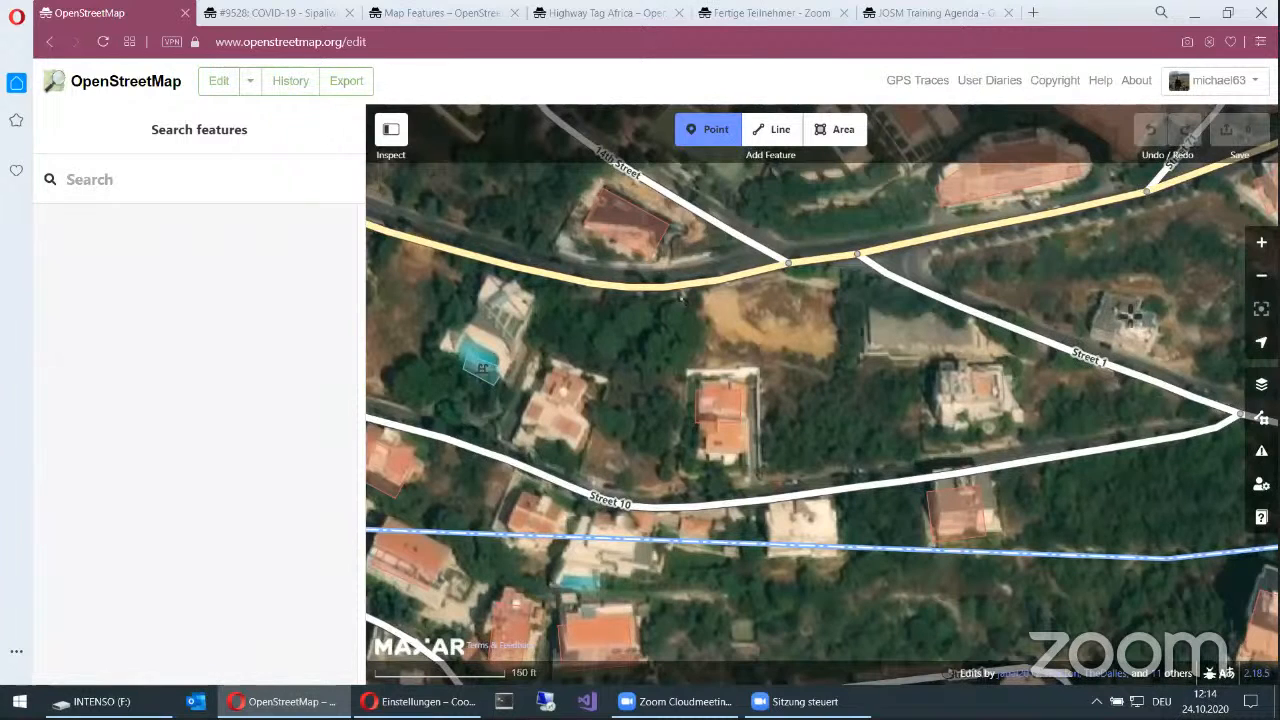
click(1127, 313)
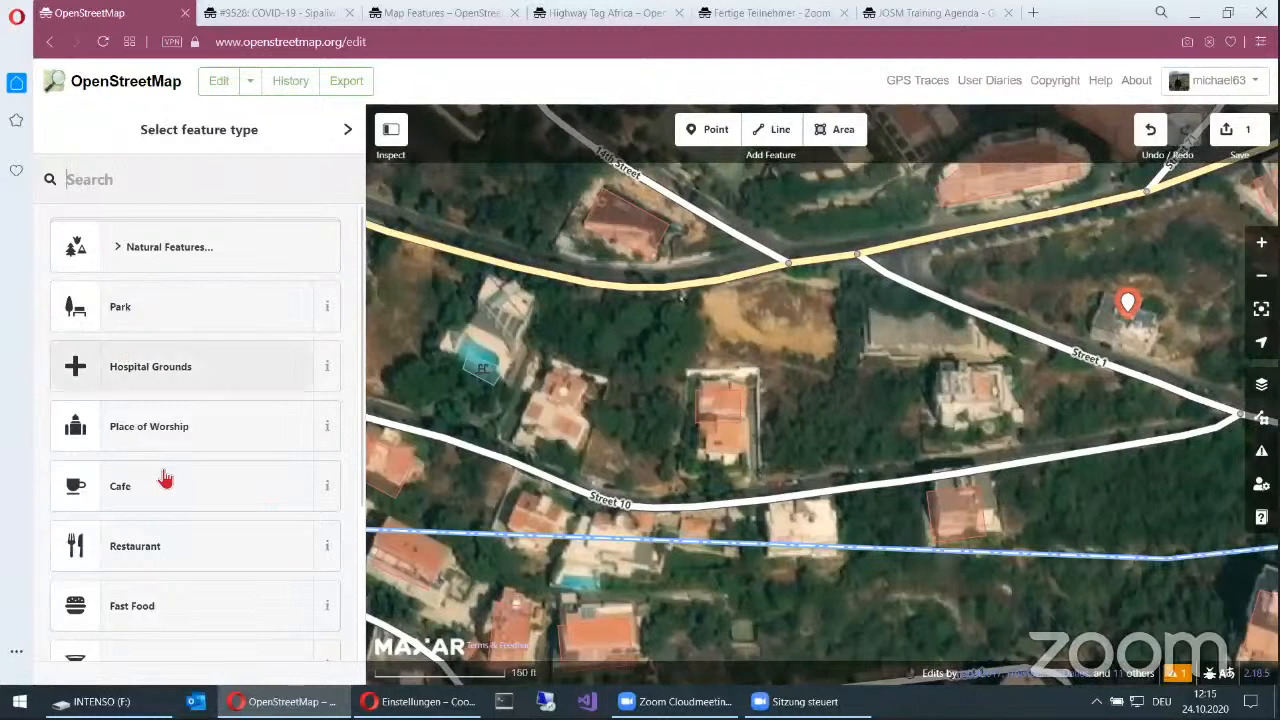
scroll(205, 466, down, 3)
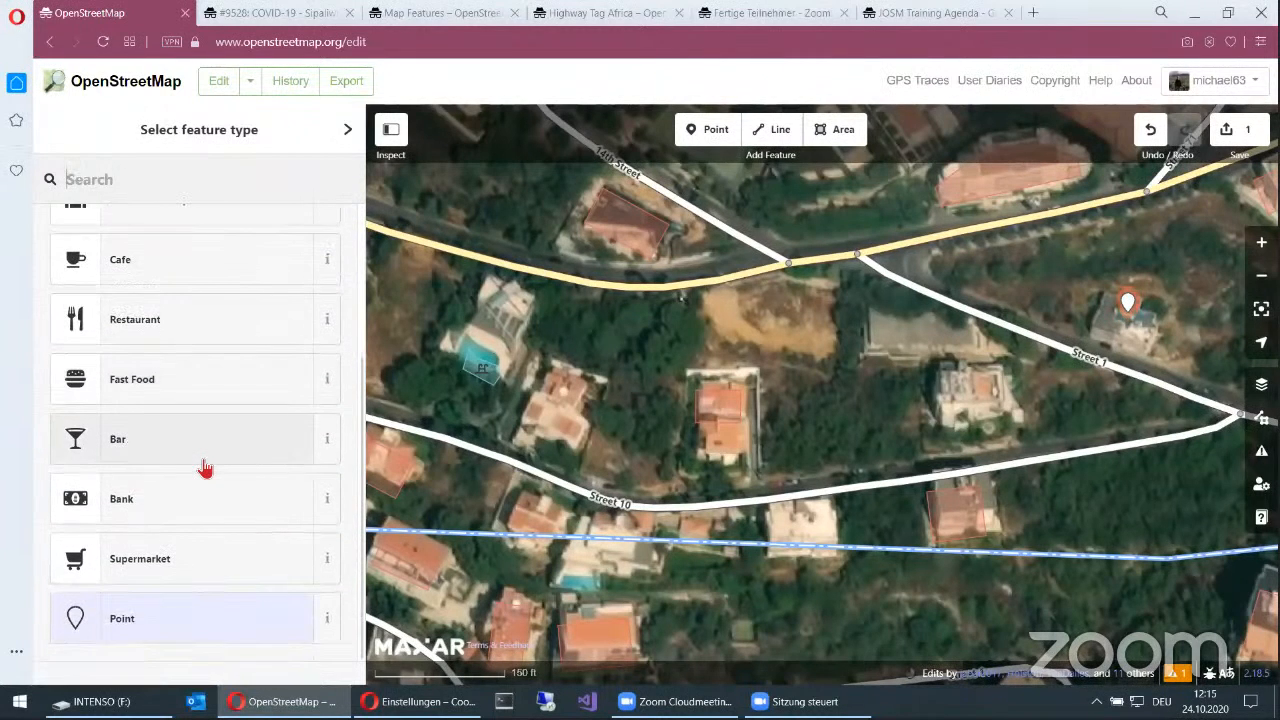
scroll(205, 466, up, 3)
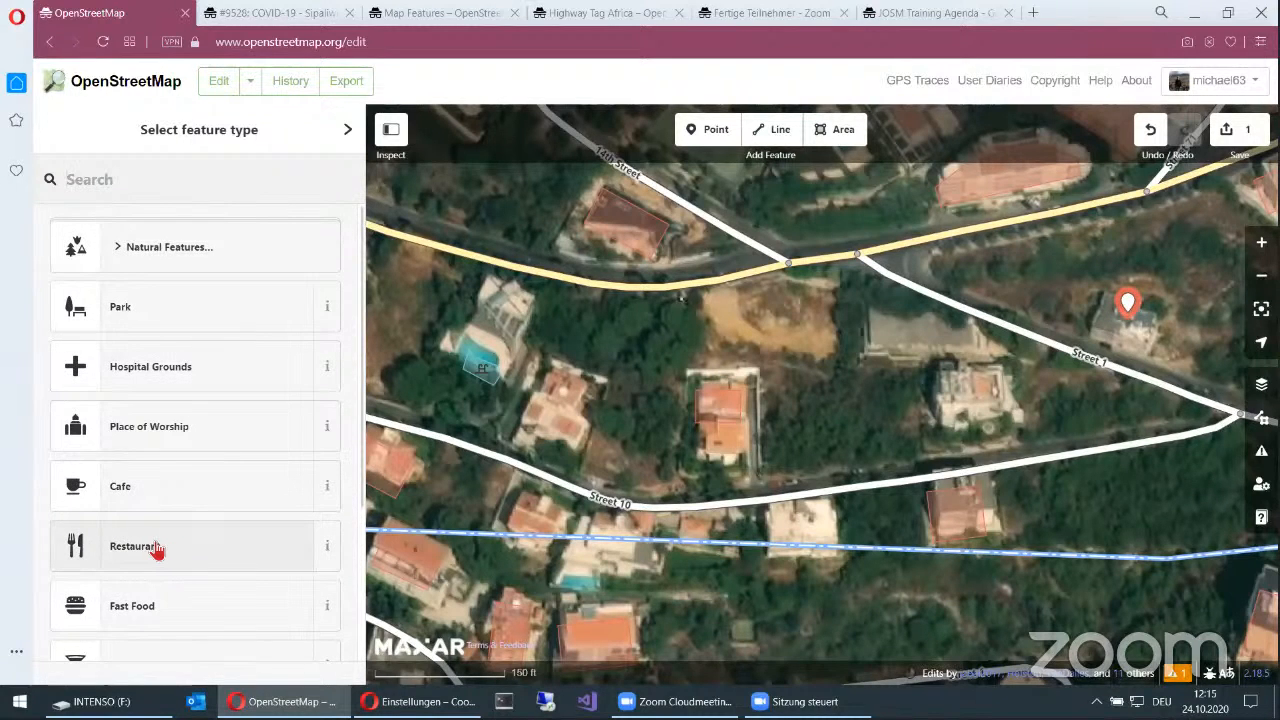
click(157, 550)
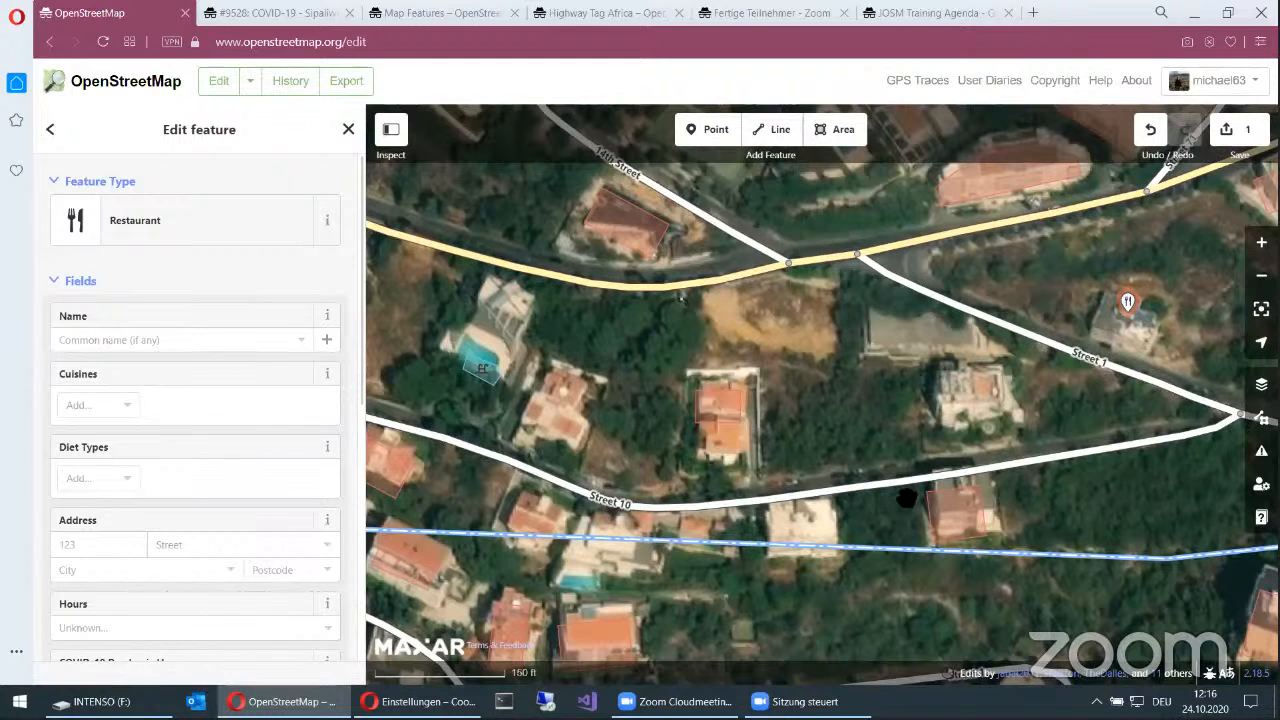
Step: Draw a line along the unmapped lane between the houses north of Street 4, ending it connected to Street 4
drag(1076, 430, 907, 497)
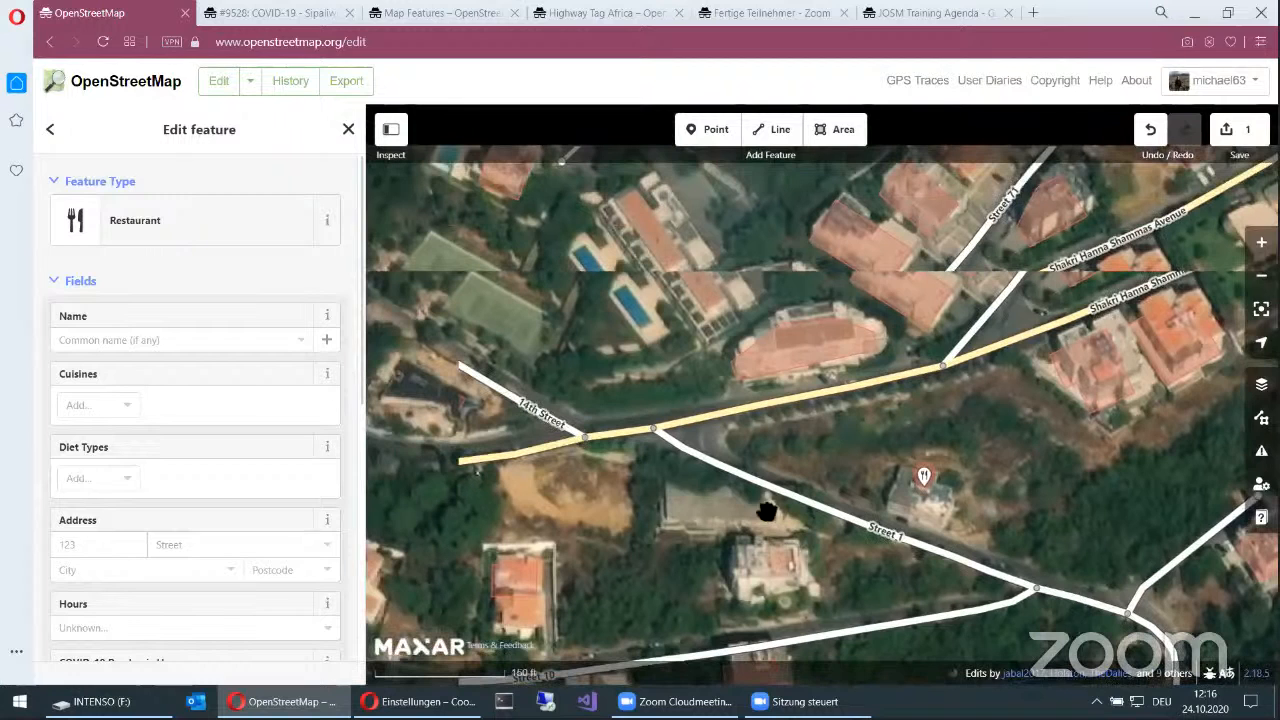
drag(860, 227, 938, 333)
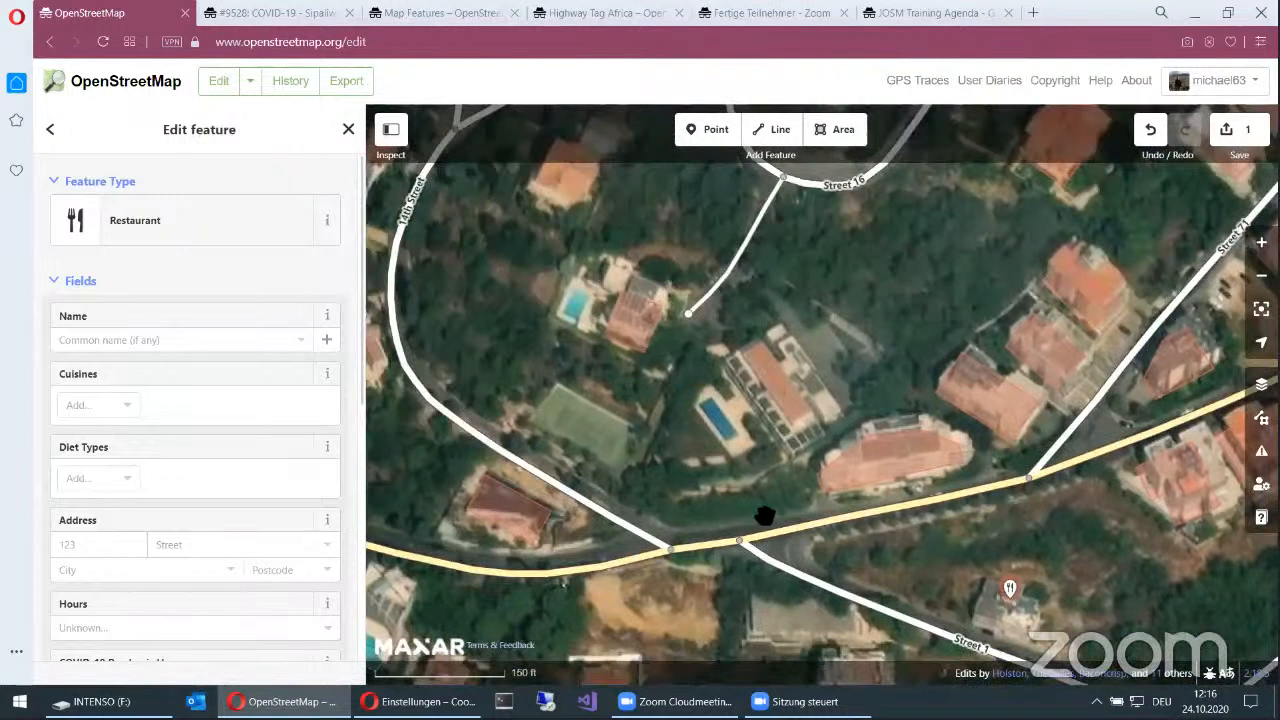
drag(915, 478, 860, 566)
drag(877, 379, 883, 544)
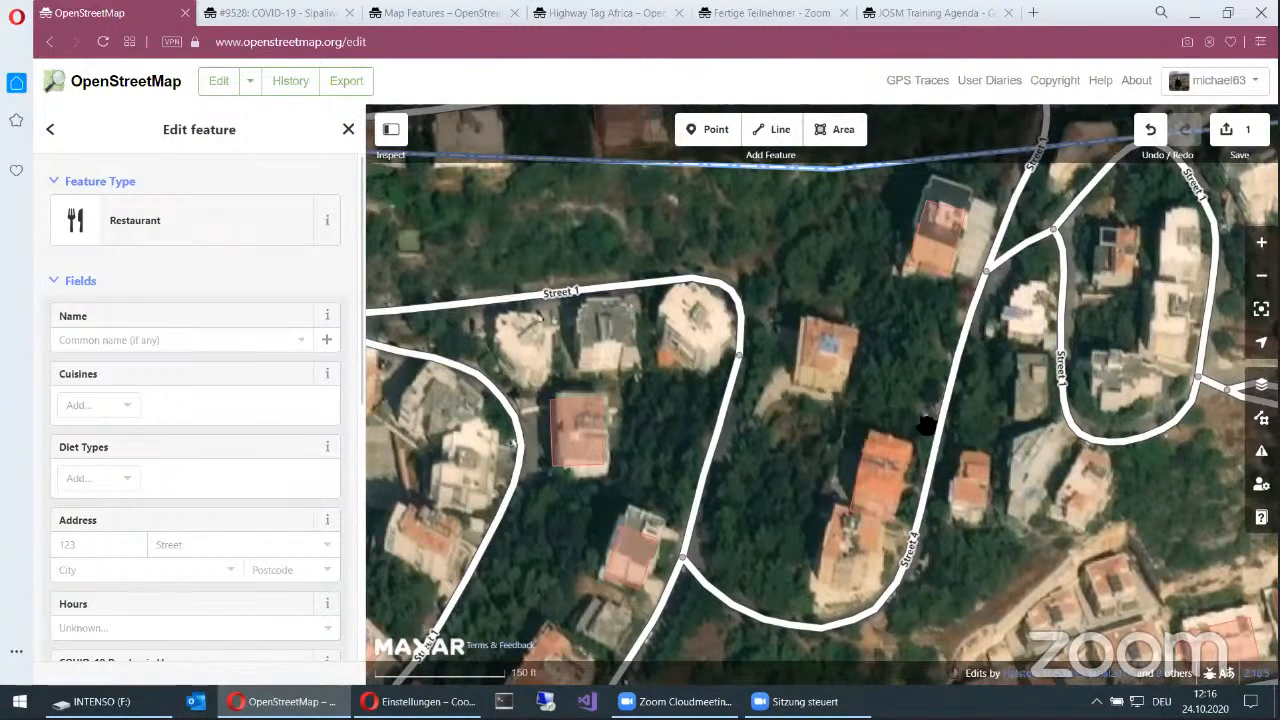
drag(826, 496, 737, 251)
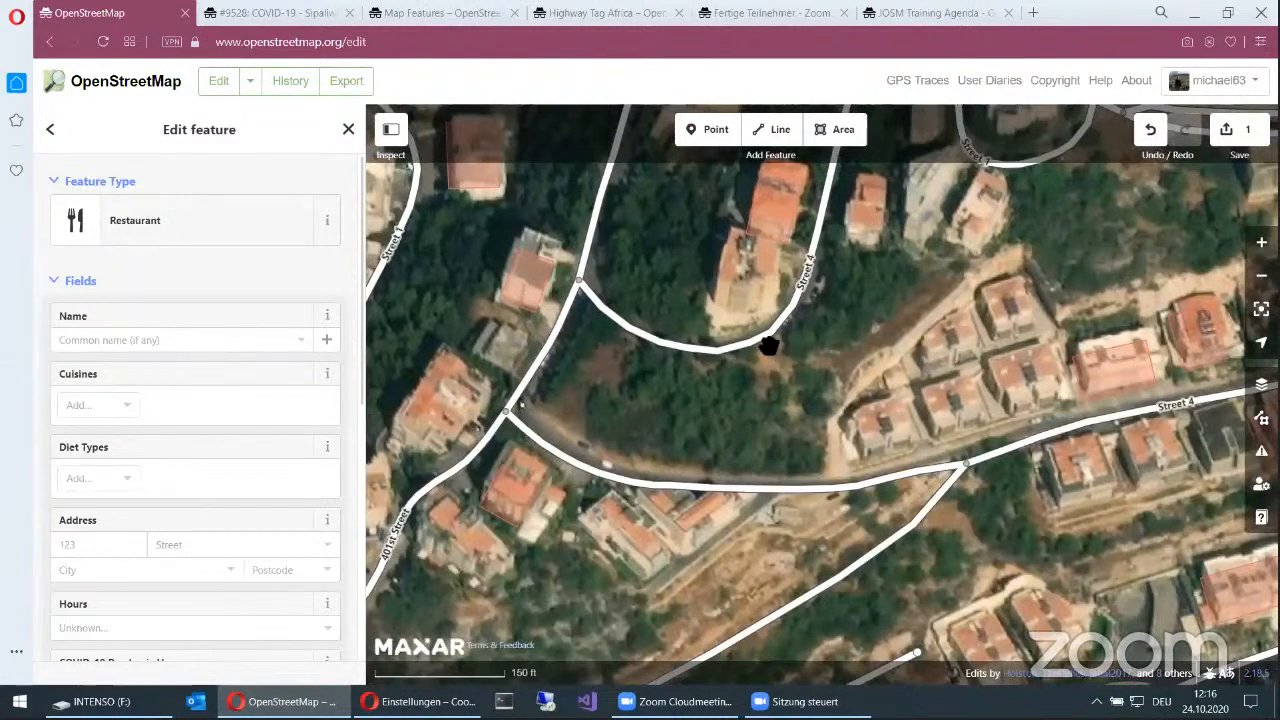
drag(918, 381, 734, 329)
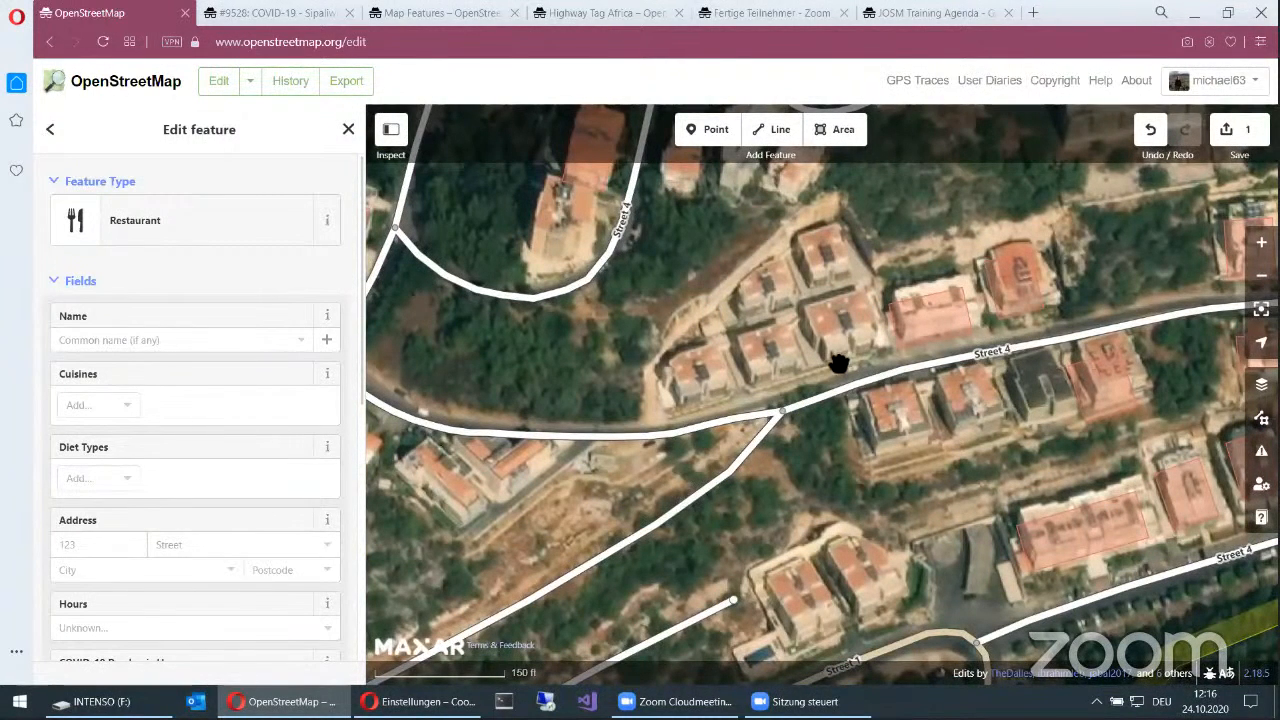
click(780, 132)
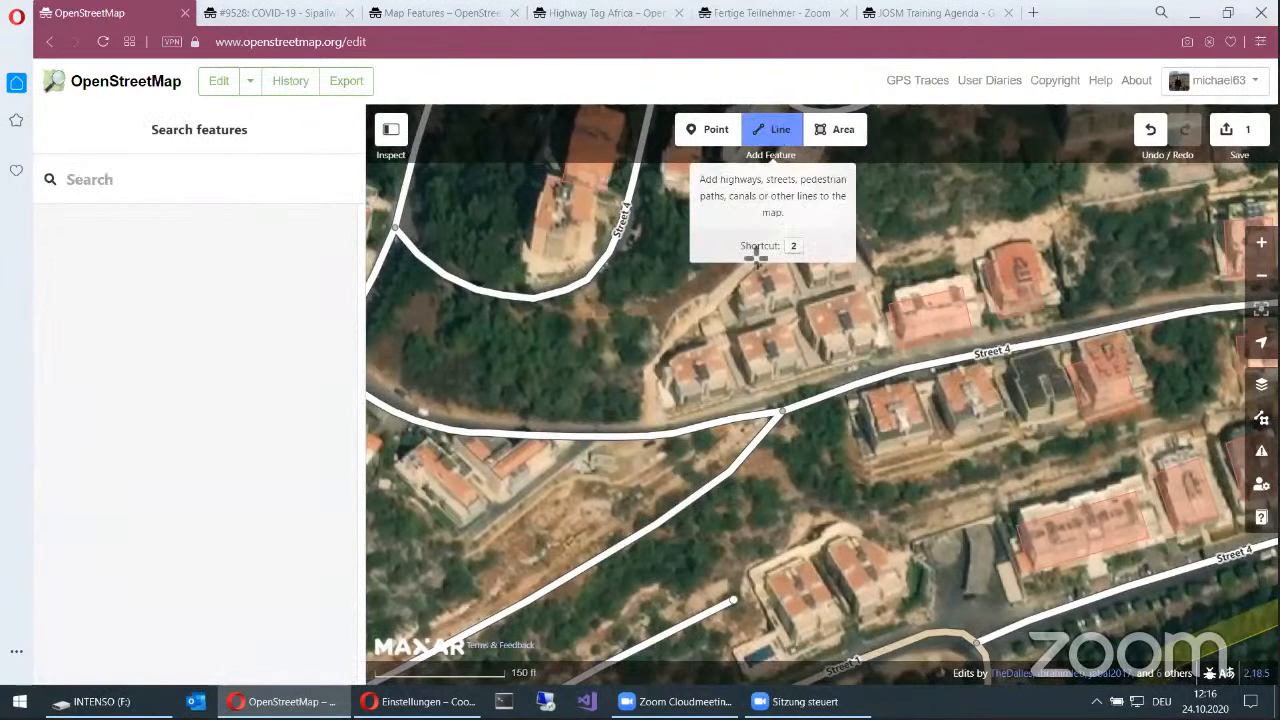
click(866, 285)
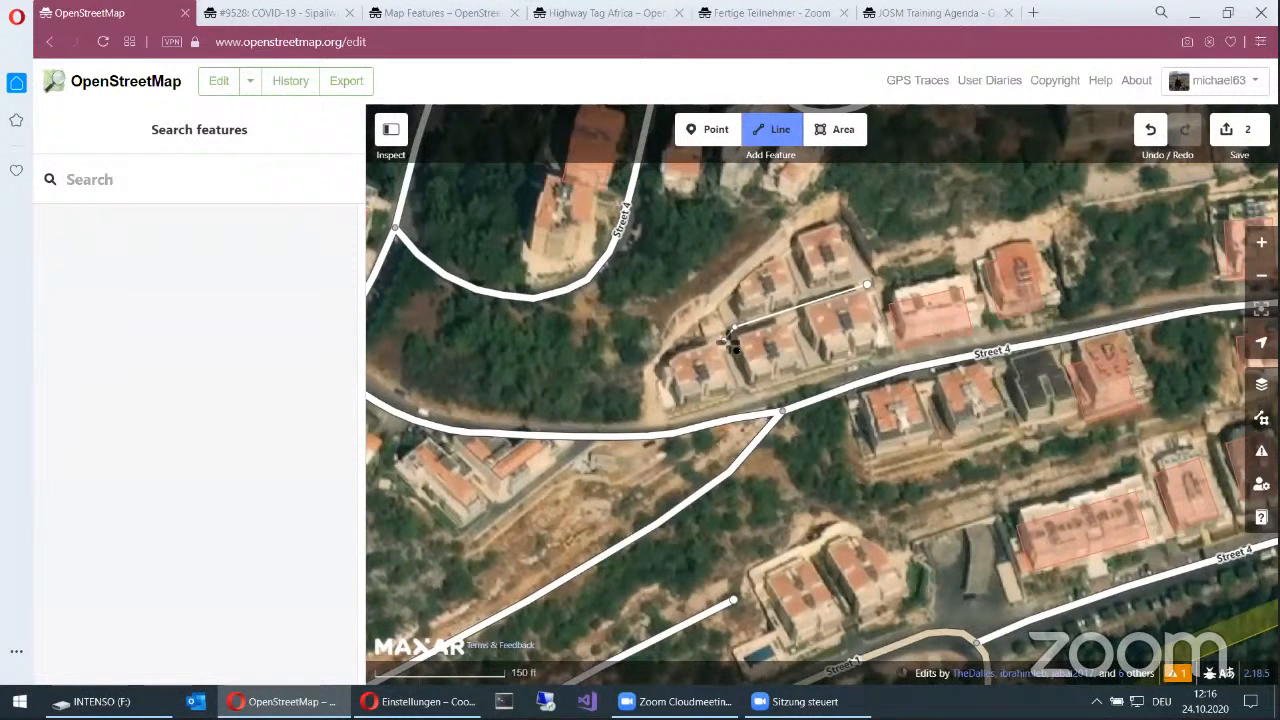
click(724, 340)
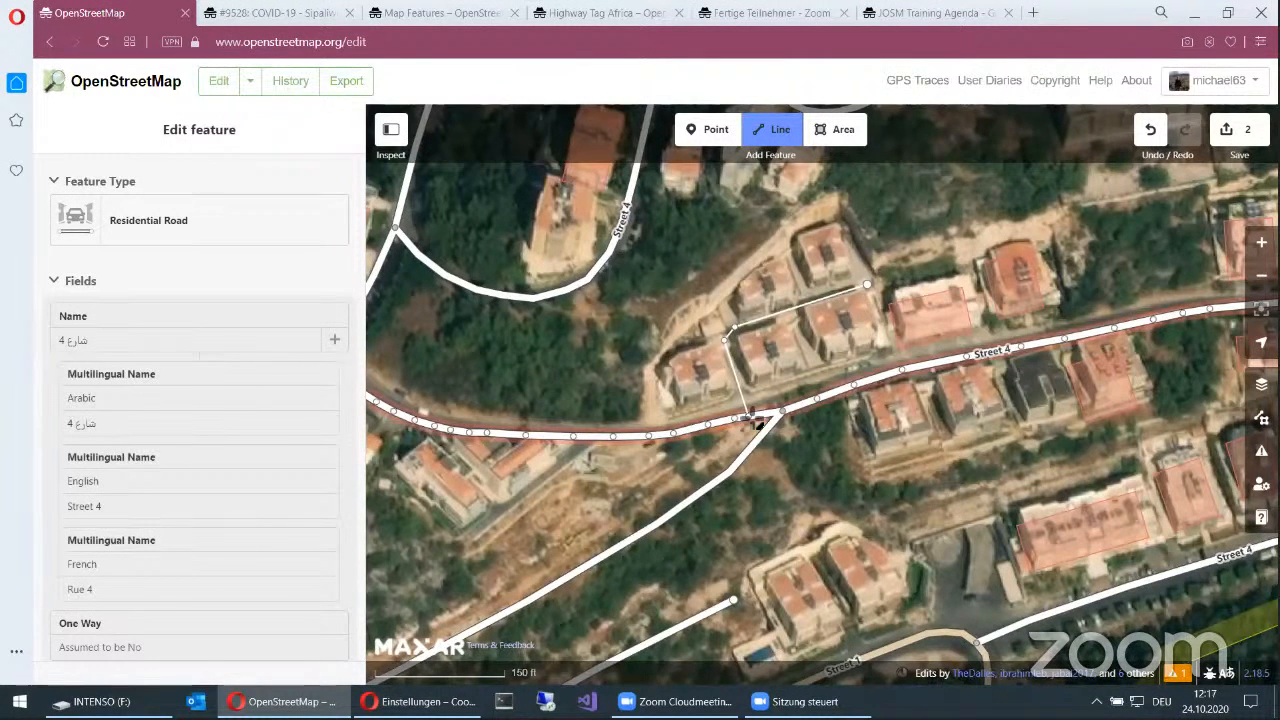
click(752, 416)
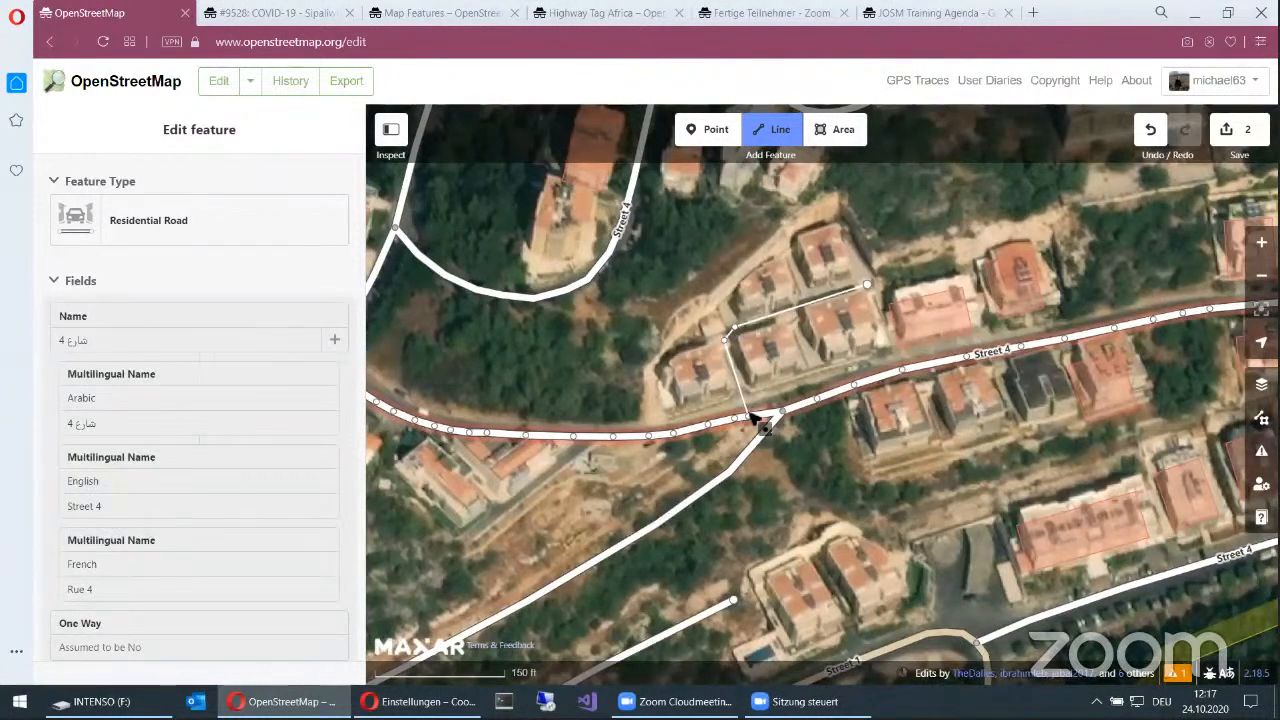
click(751, 415)
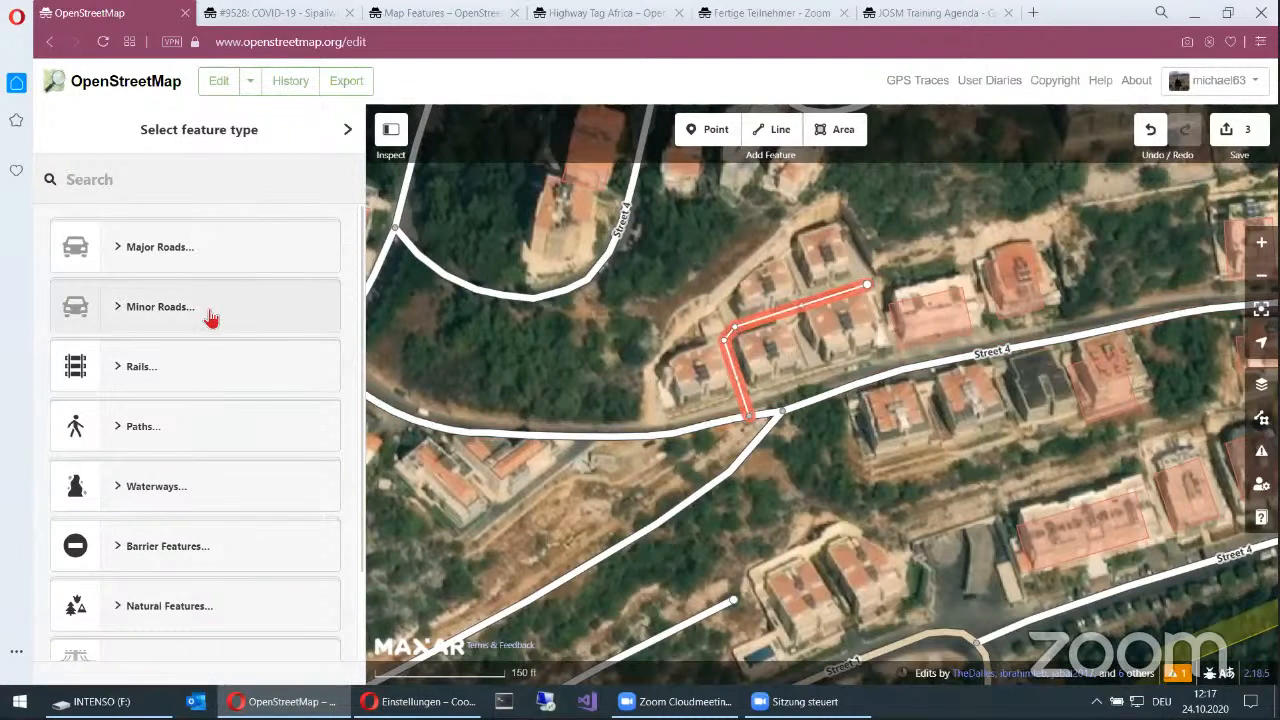
Step: Classify the new line as a Residential Road from the minor roads and look through its attribute fields
click(123, 317)
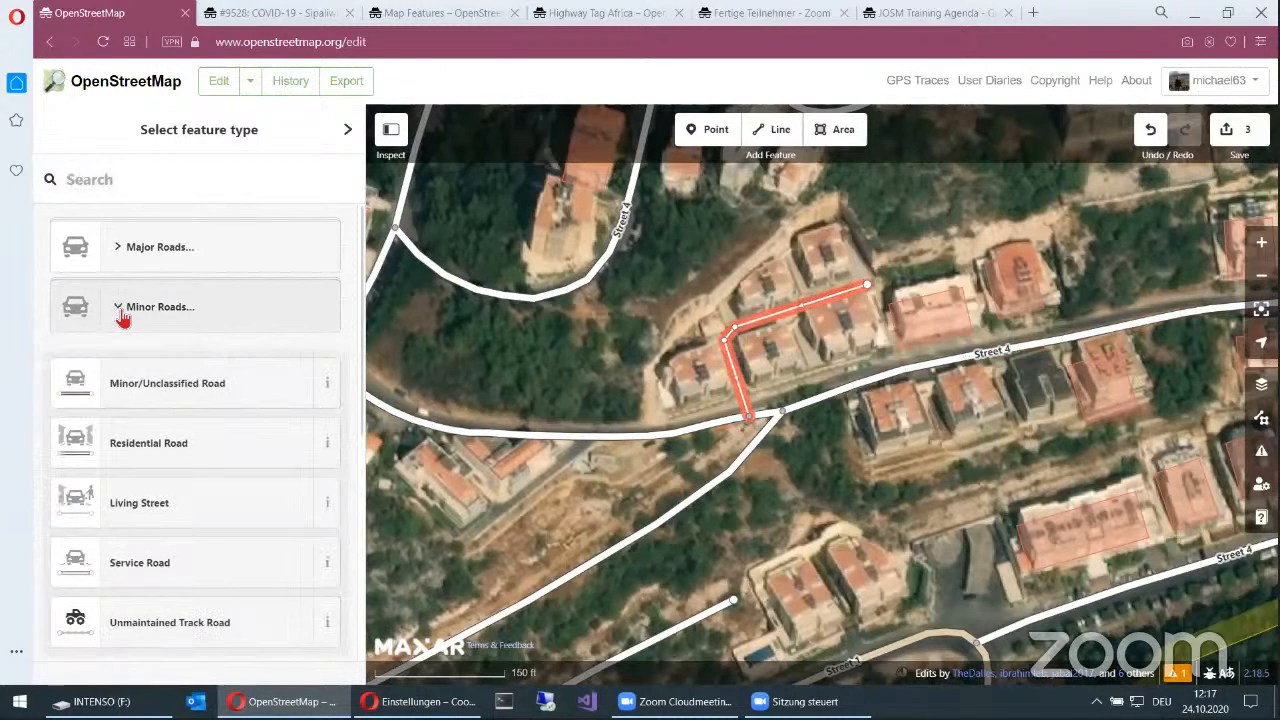
click(180, 449)
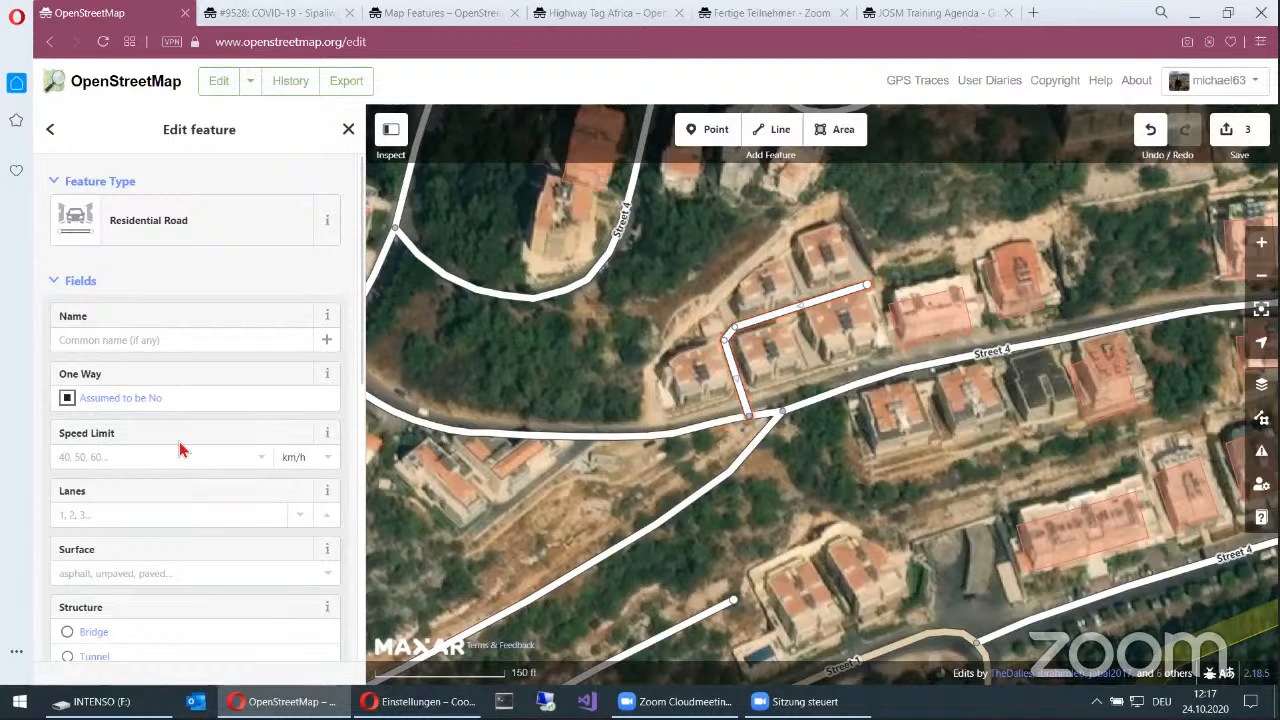
scroll(255, 405, down, 1)
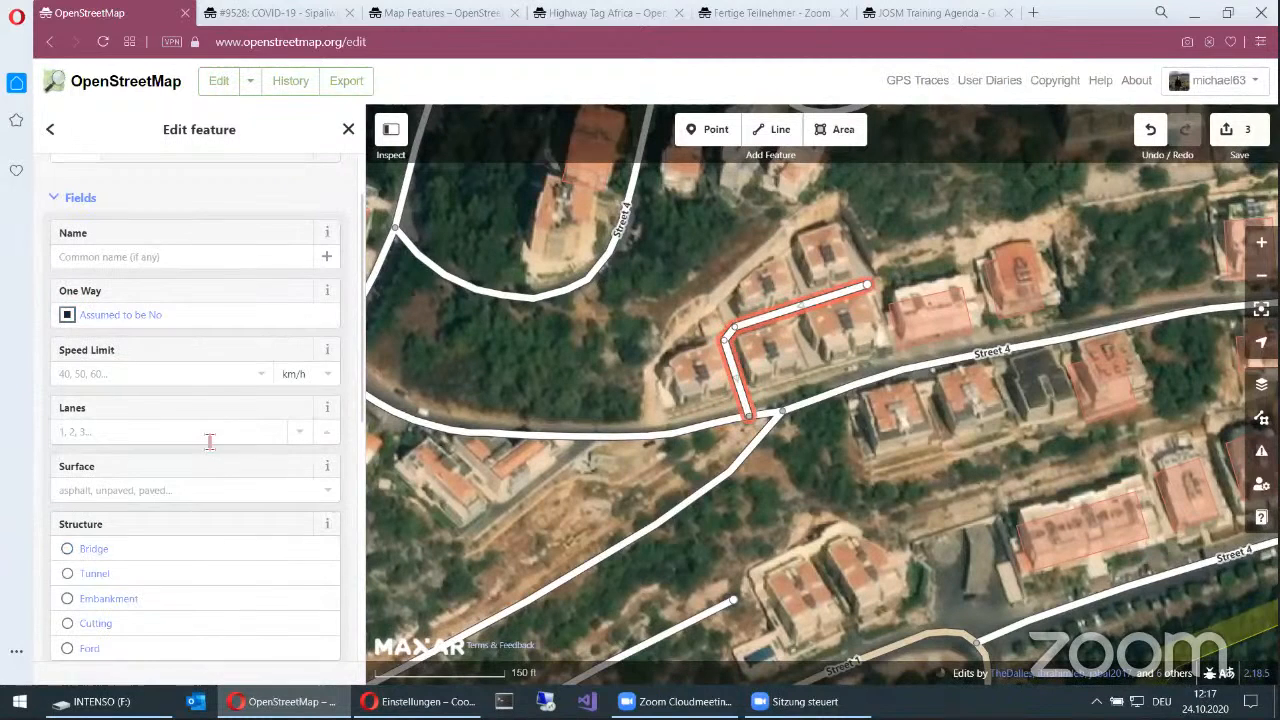
scroll(195, 568, down, 3)
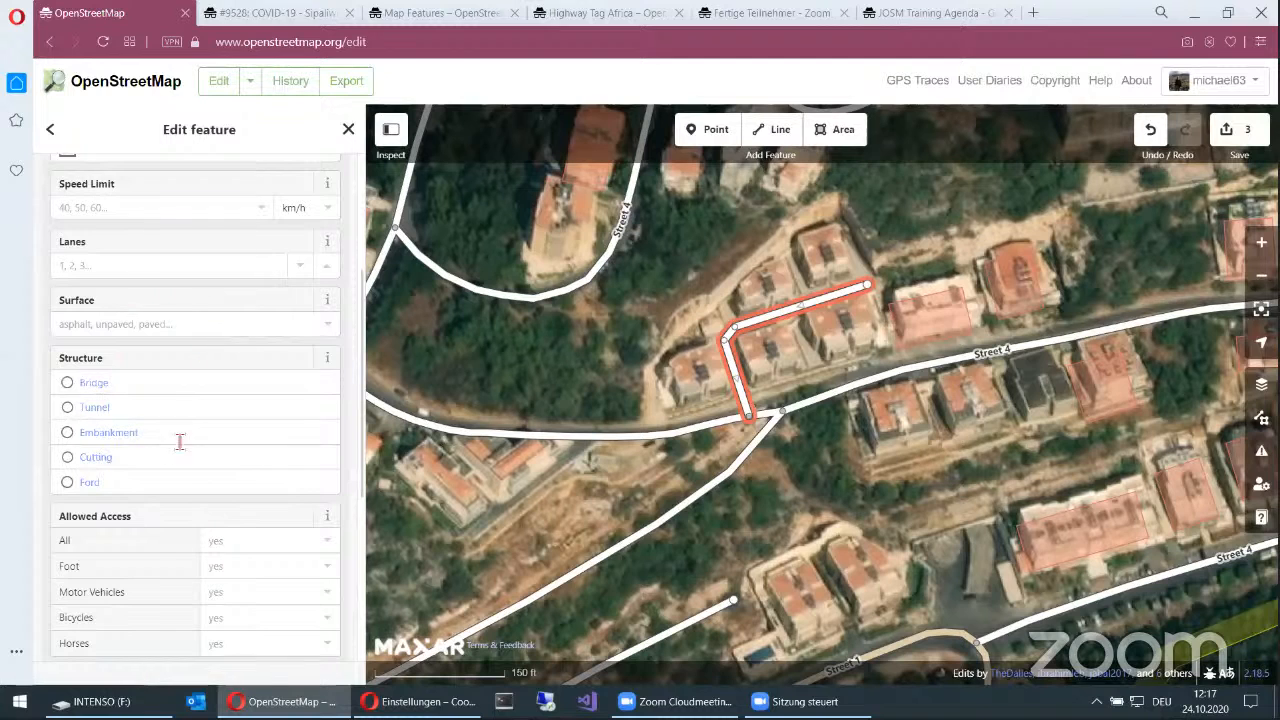
scroll(150, 465, up, 4)
scroll(131, 515, down, 3)
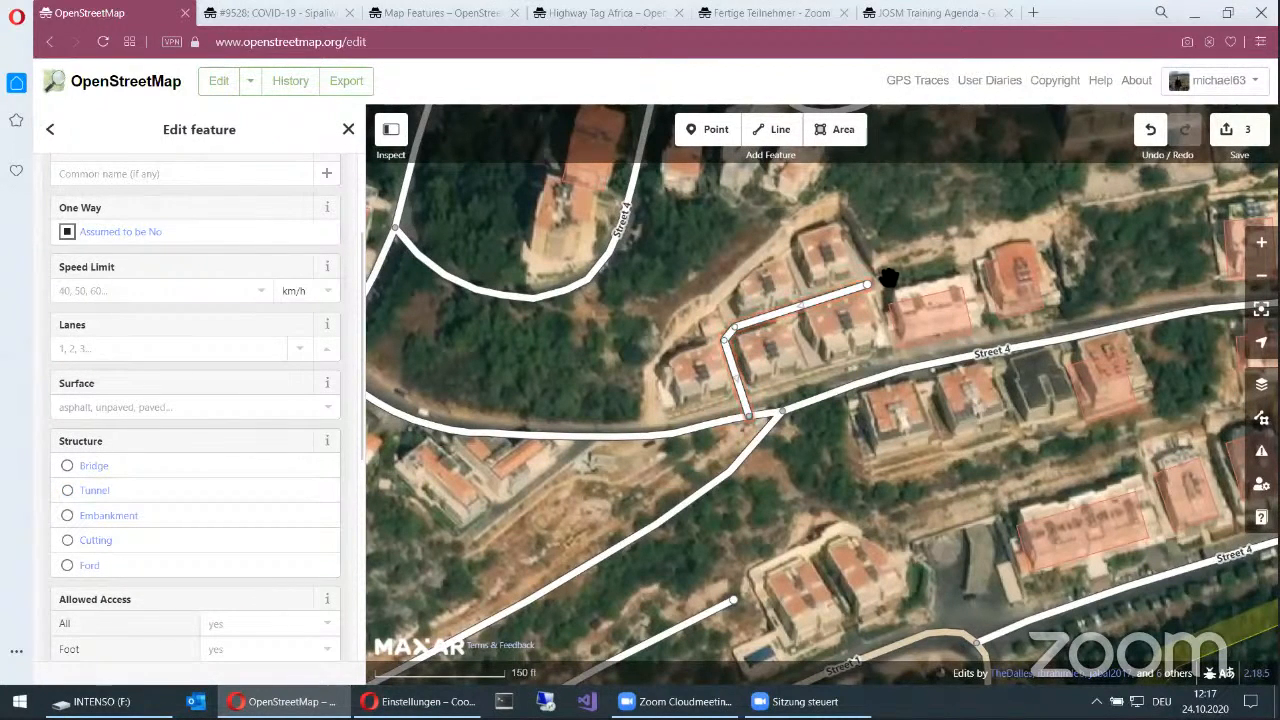
scroll(267, 430, up, 2)
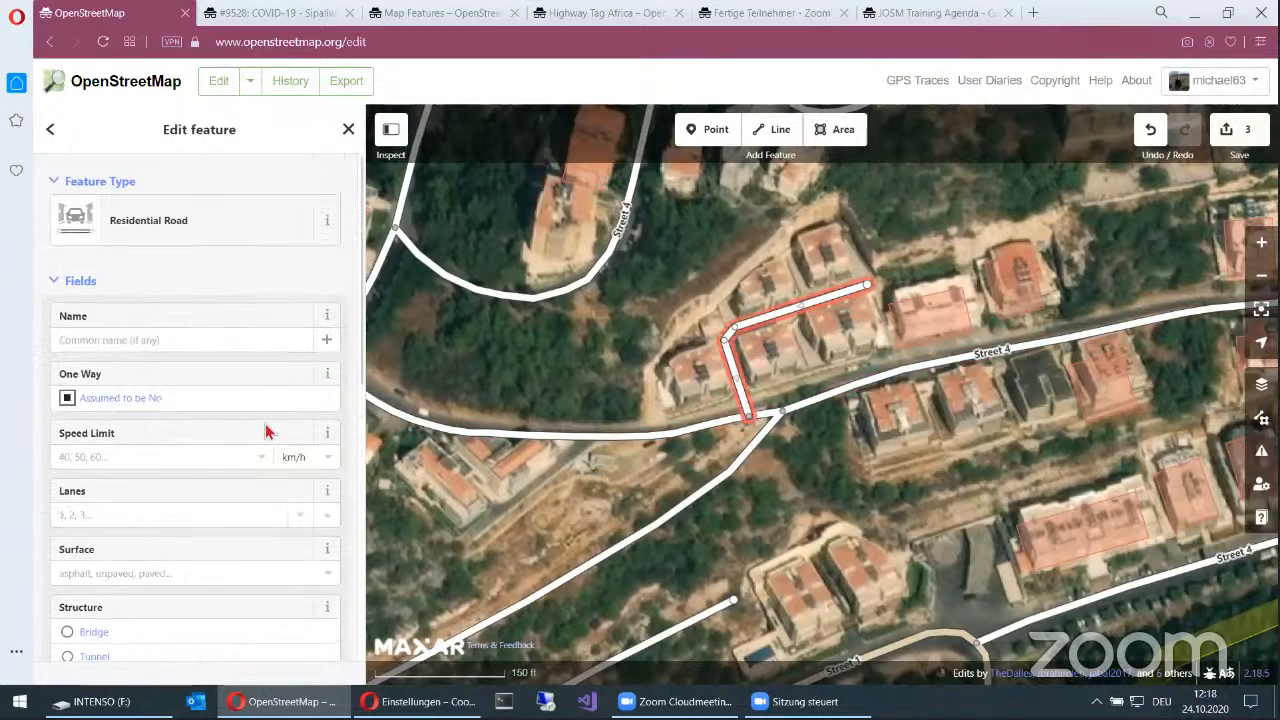
Step: Draw a four-cornered area around the roof of the house just north of the new road's dead end
drag(599, 444, 587, 490)
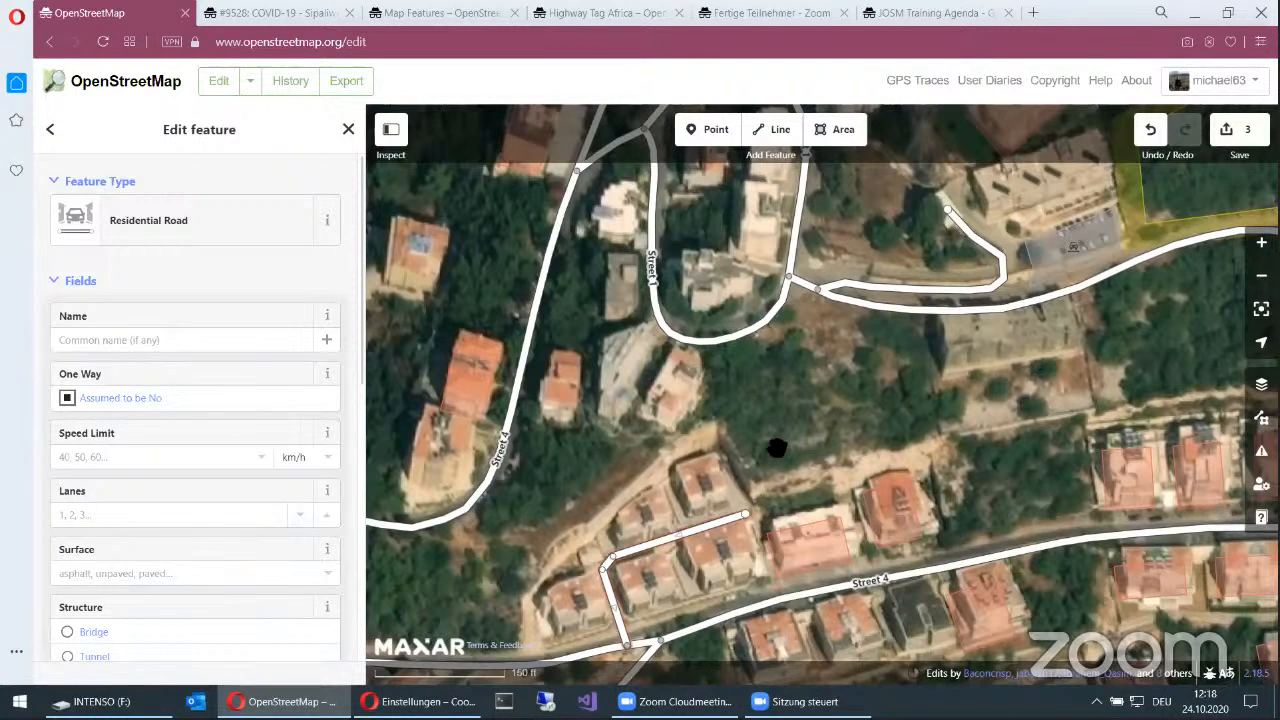
scroll(777, 448, up, 3)
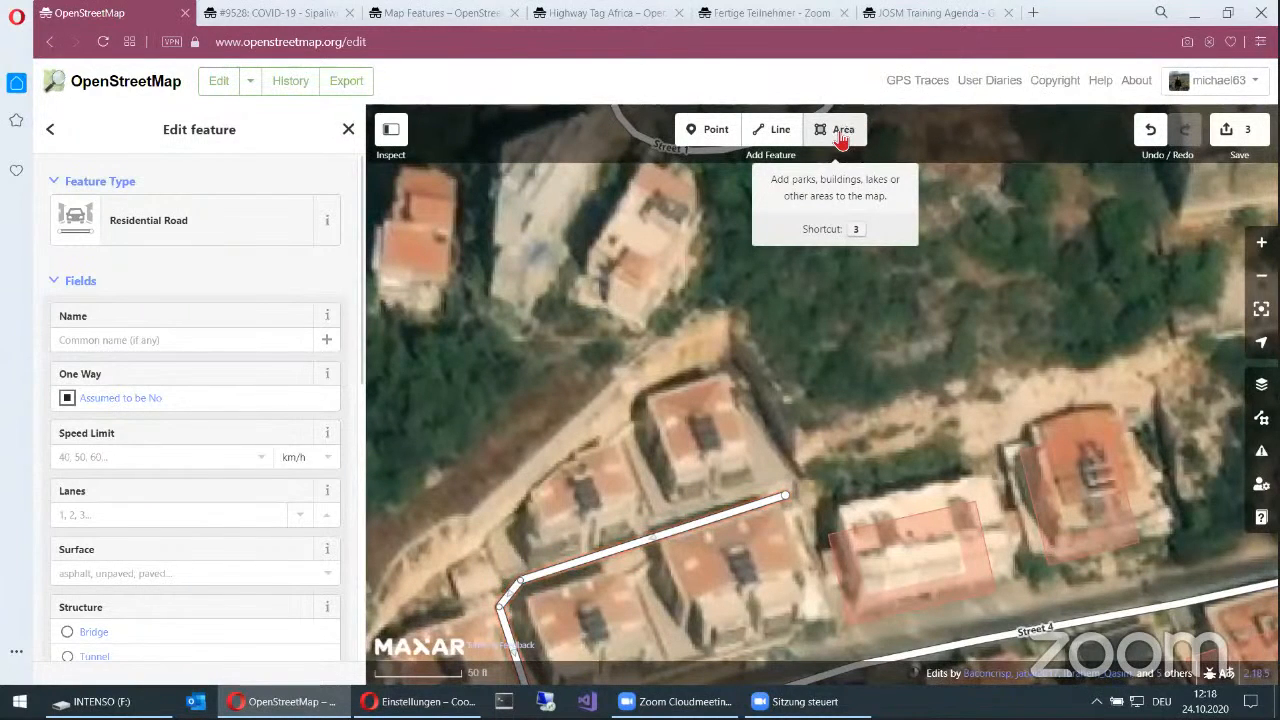
key(3)
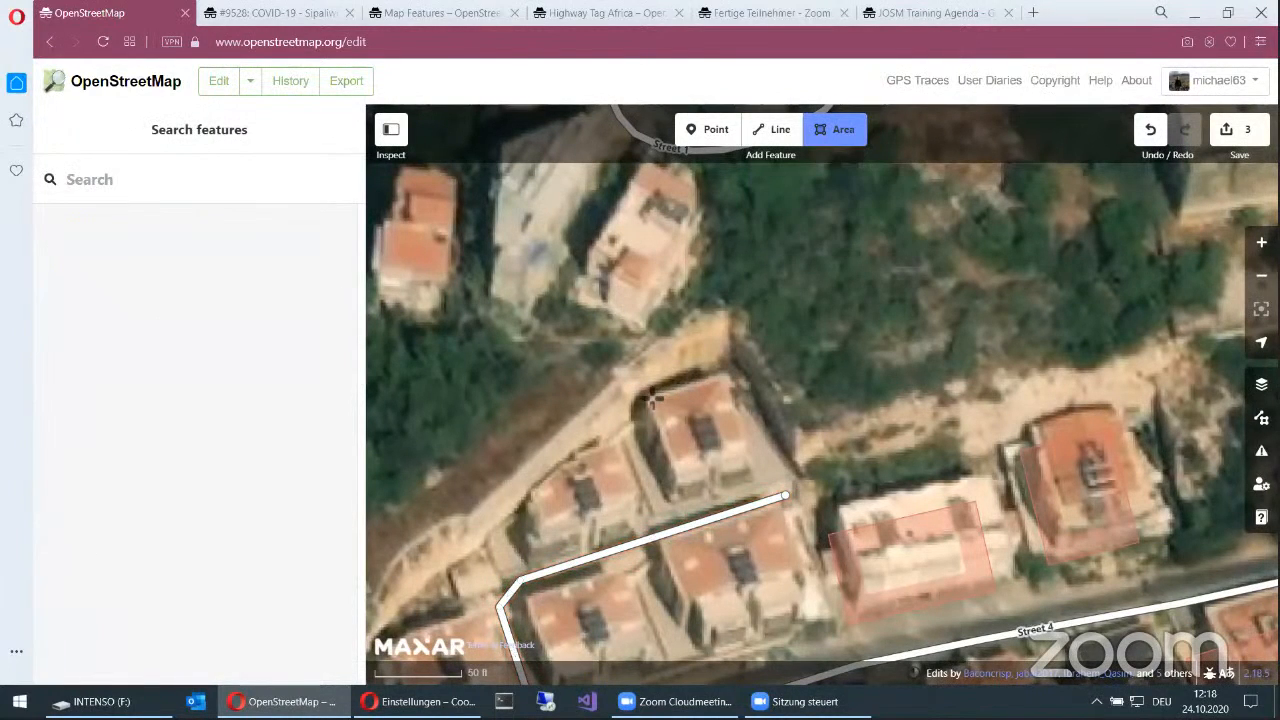
click(646, 394)
click(727, 375)
click(751, 466)
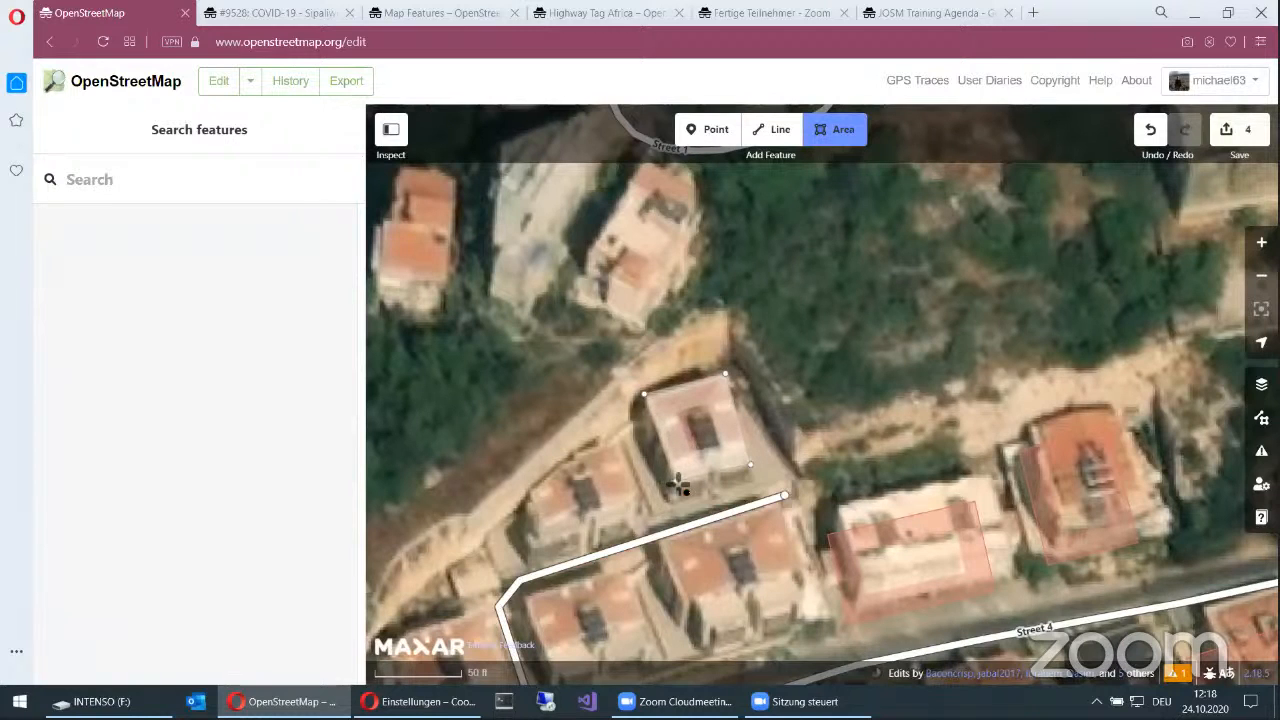
double_click(678, 486)
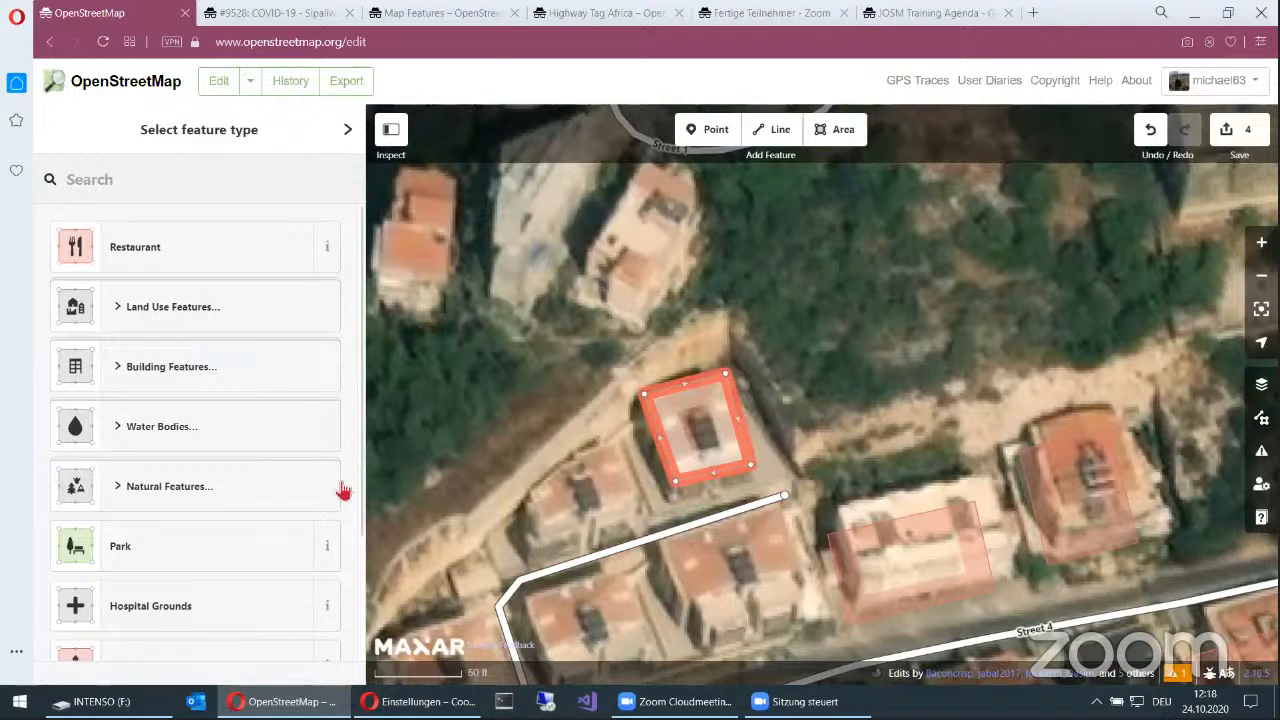
Step: Set the new area's feature type to the generic Building among the building features
scroll(251, 517, down, 2)
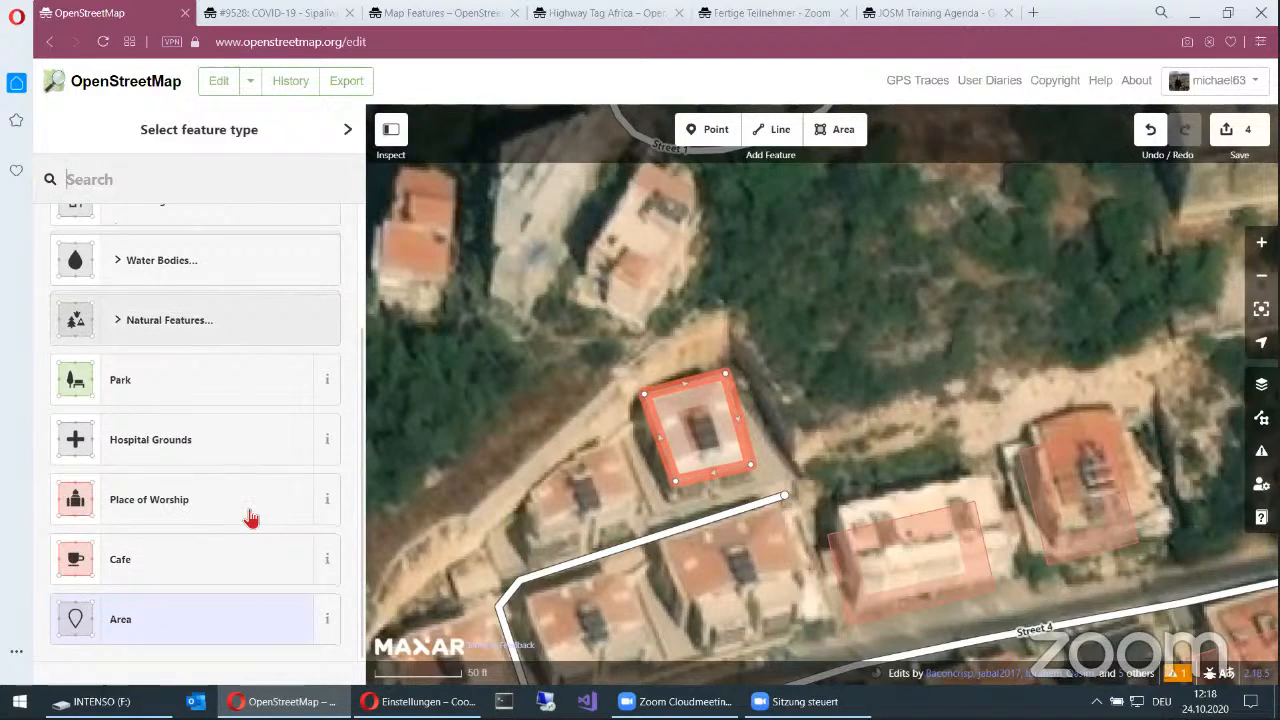
scroll(249, 517, up, 2)
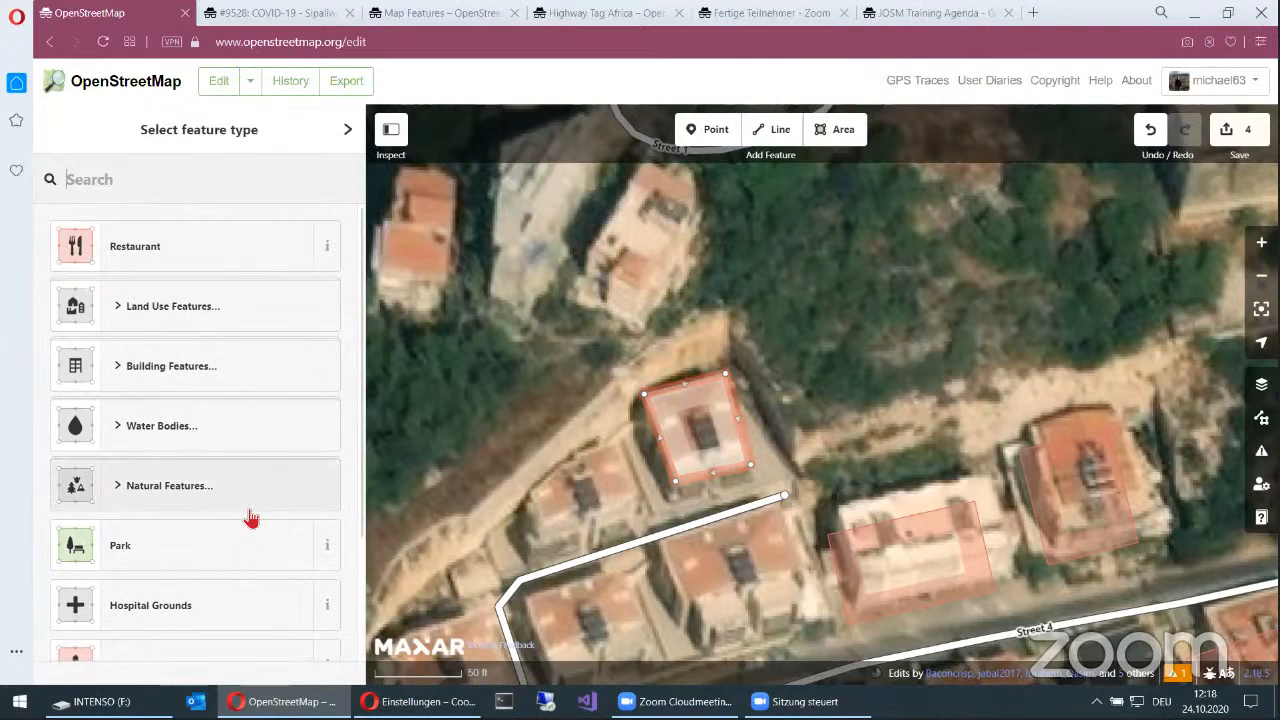
click(193, 370)
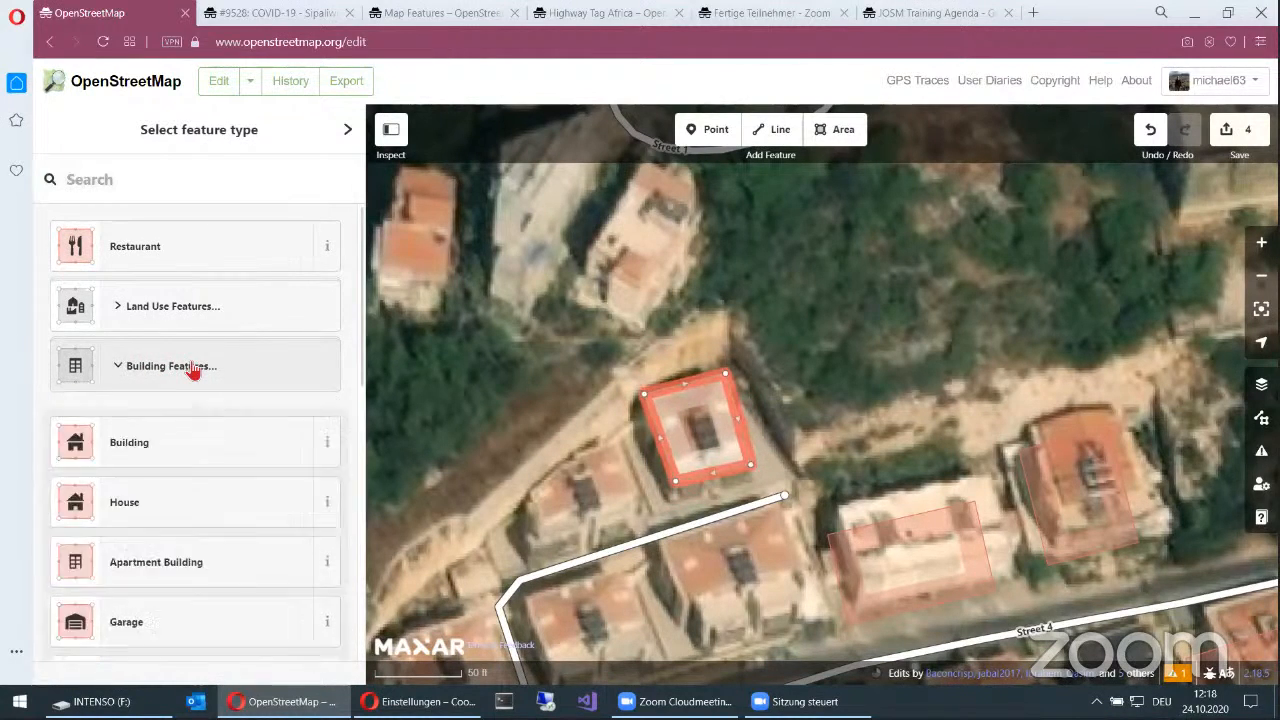
click(135, 452)
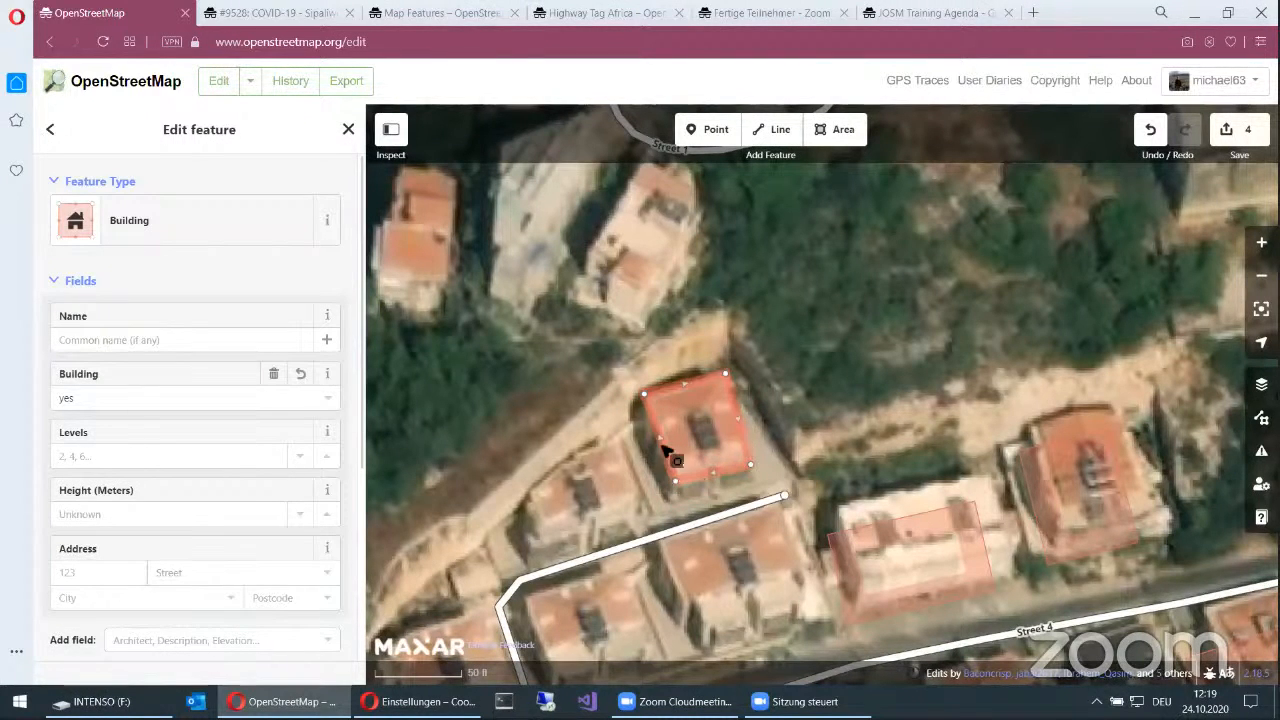
Step: Square the corners of the new building outline and move it slightly south toward the new road
right_click(742, 442)
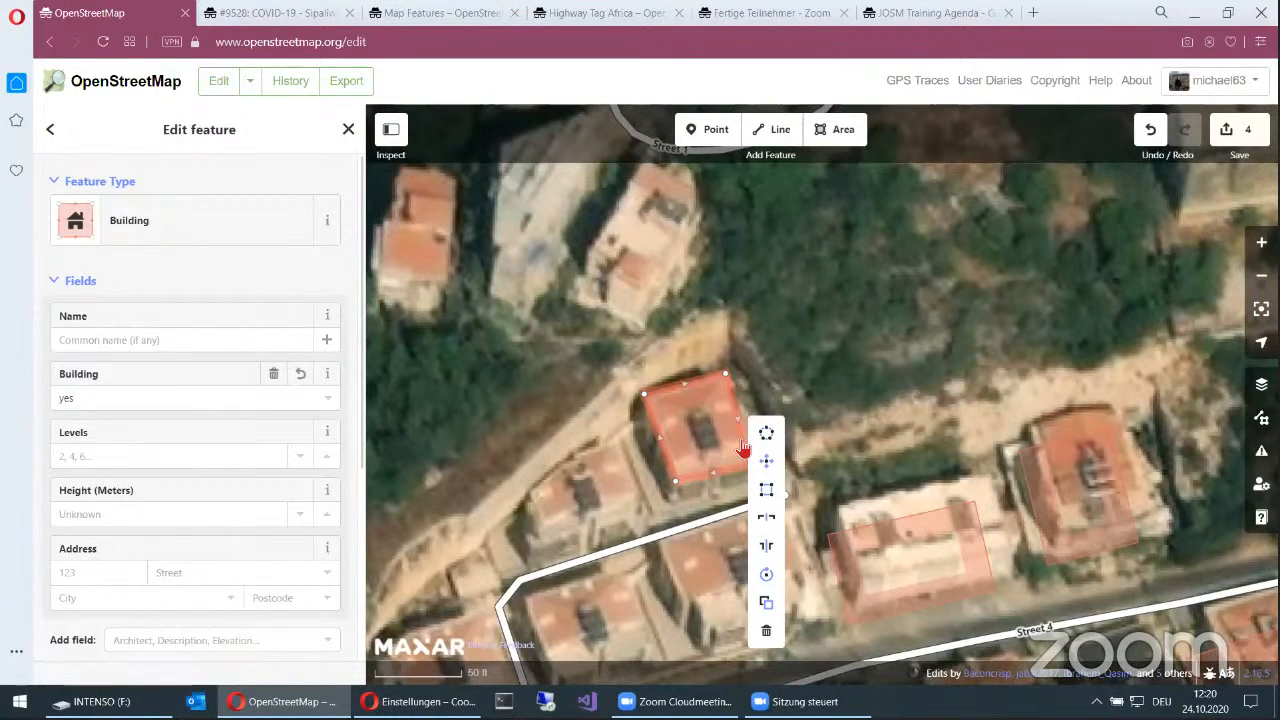
click(768, 492)
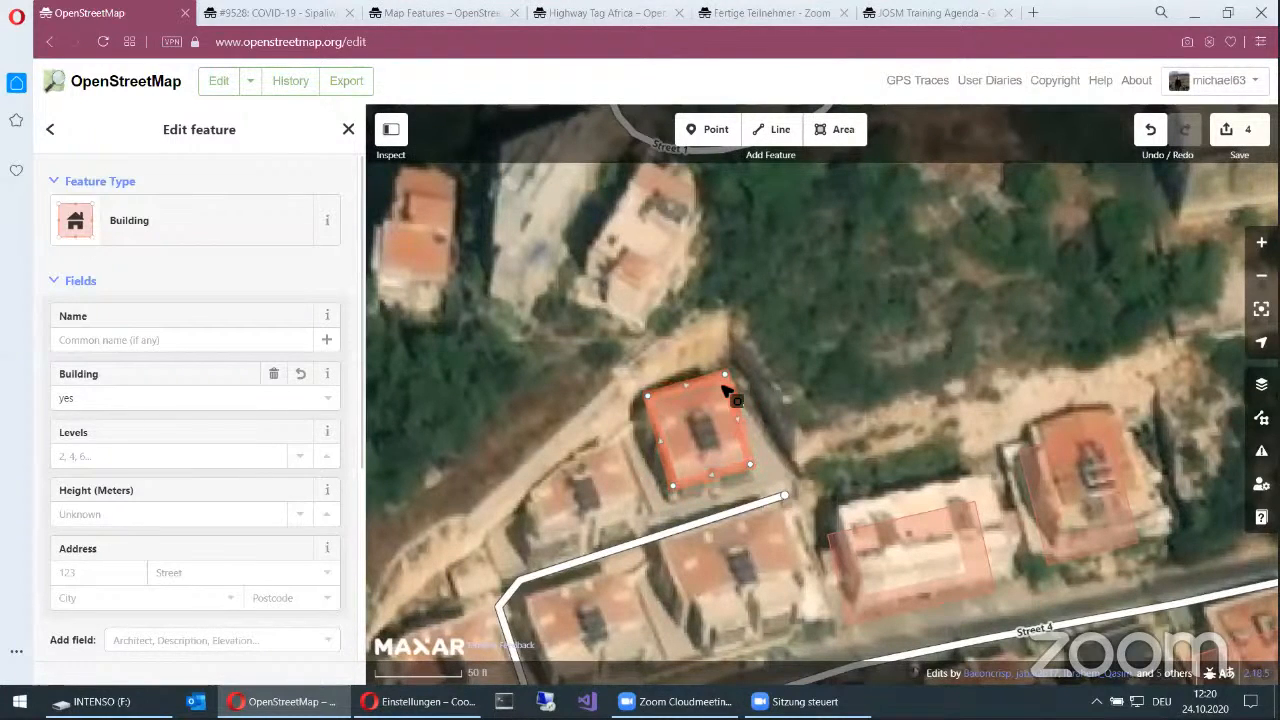
right_click(743, 452)
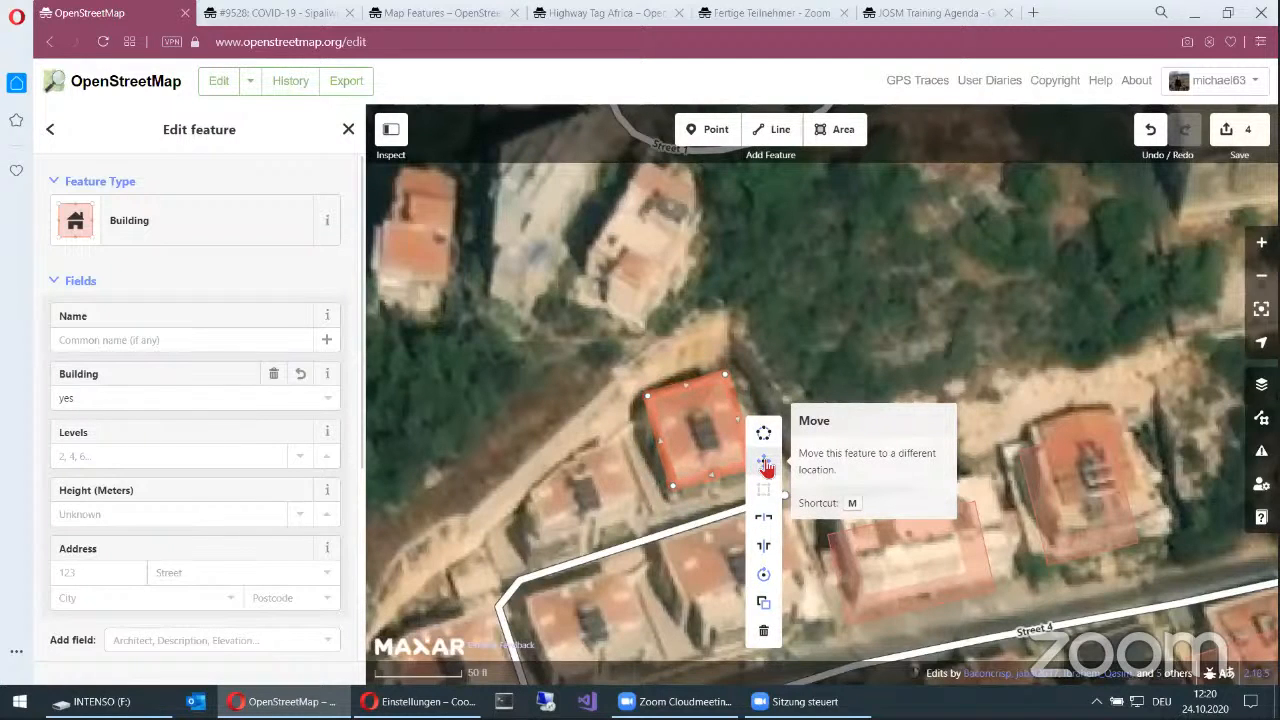
click(757, 462)
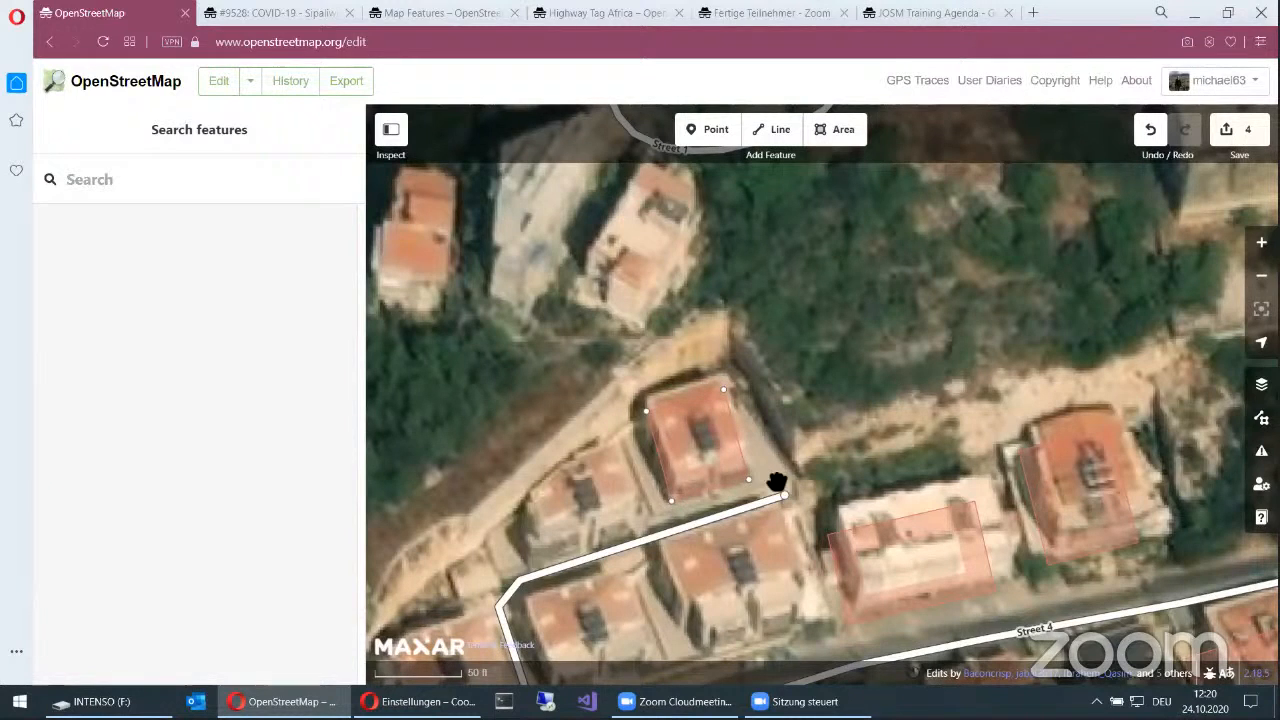
click(777, 482)
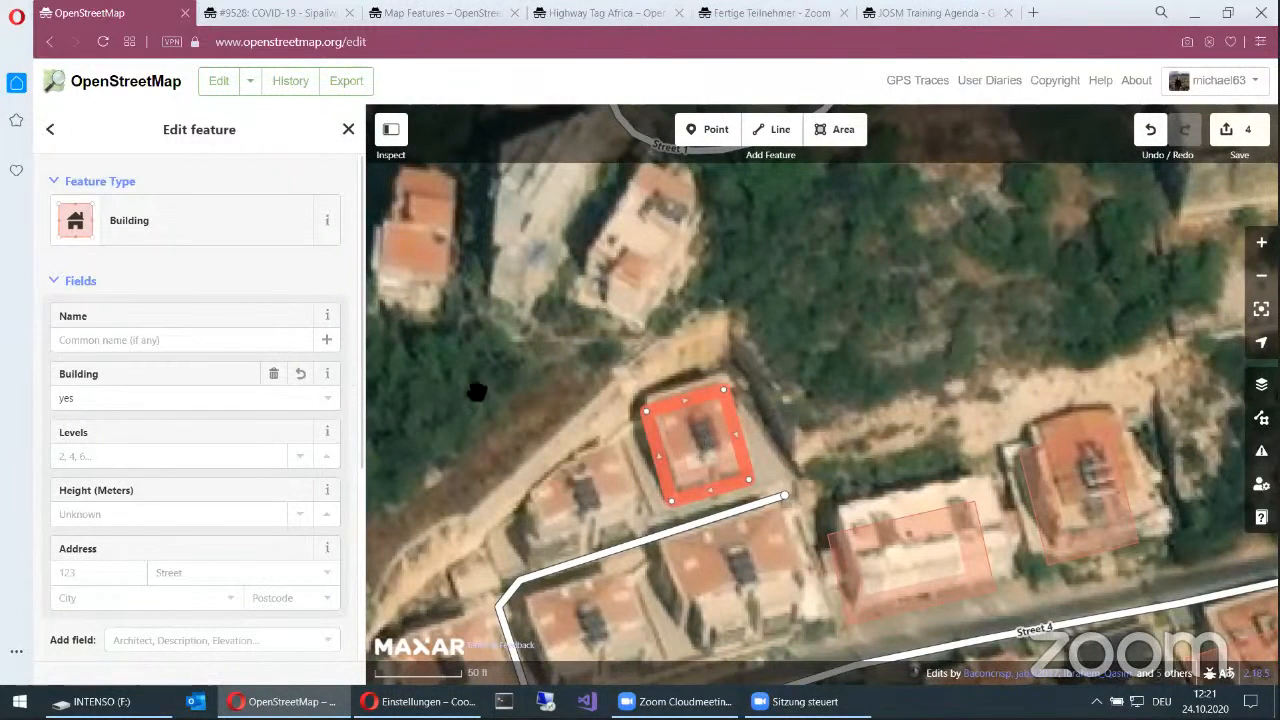
Step: Start a new area along the west, north and east edges of the roof just south of the new road's dead end
scroll(557, 377, down, 1)
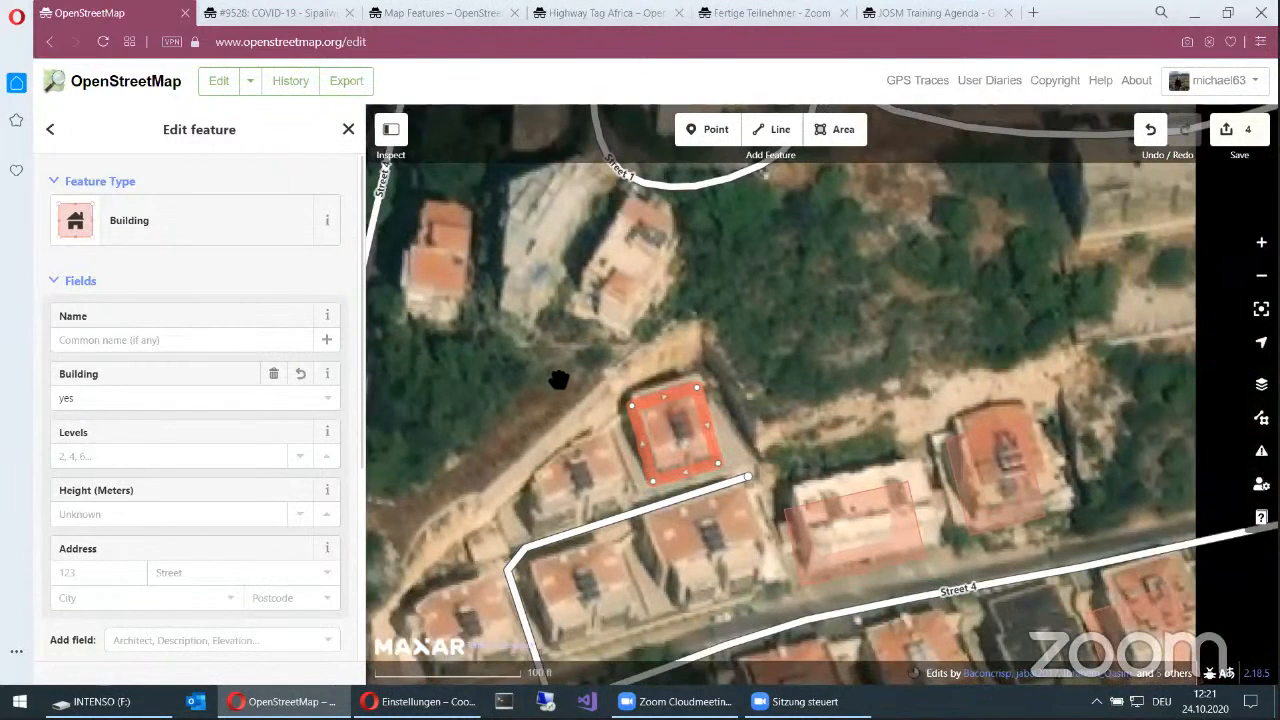
scroll(558, 380, down, 1)
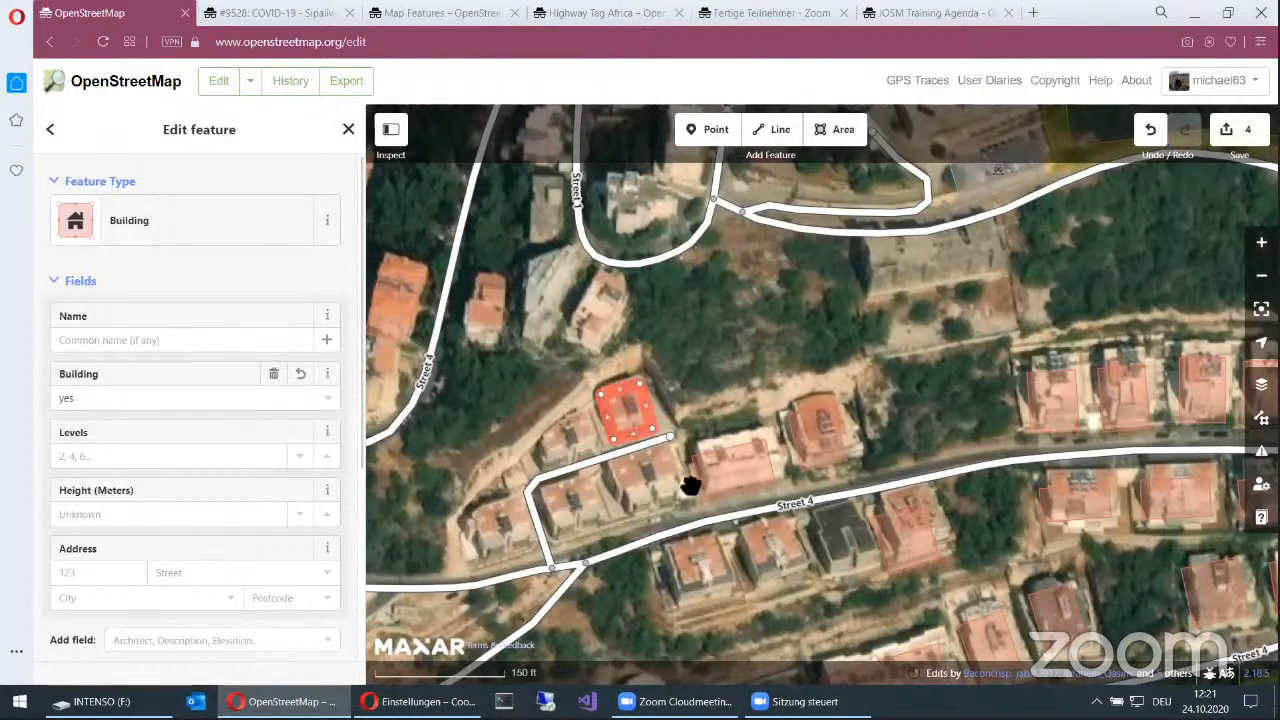
scroll(665, 484, up, 2)
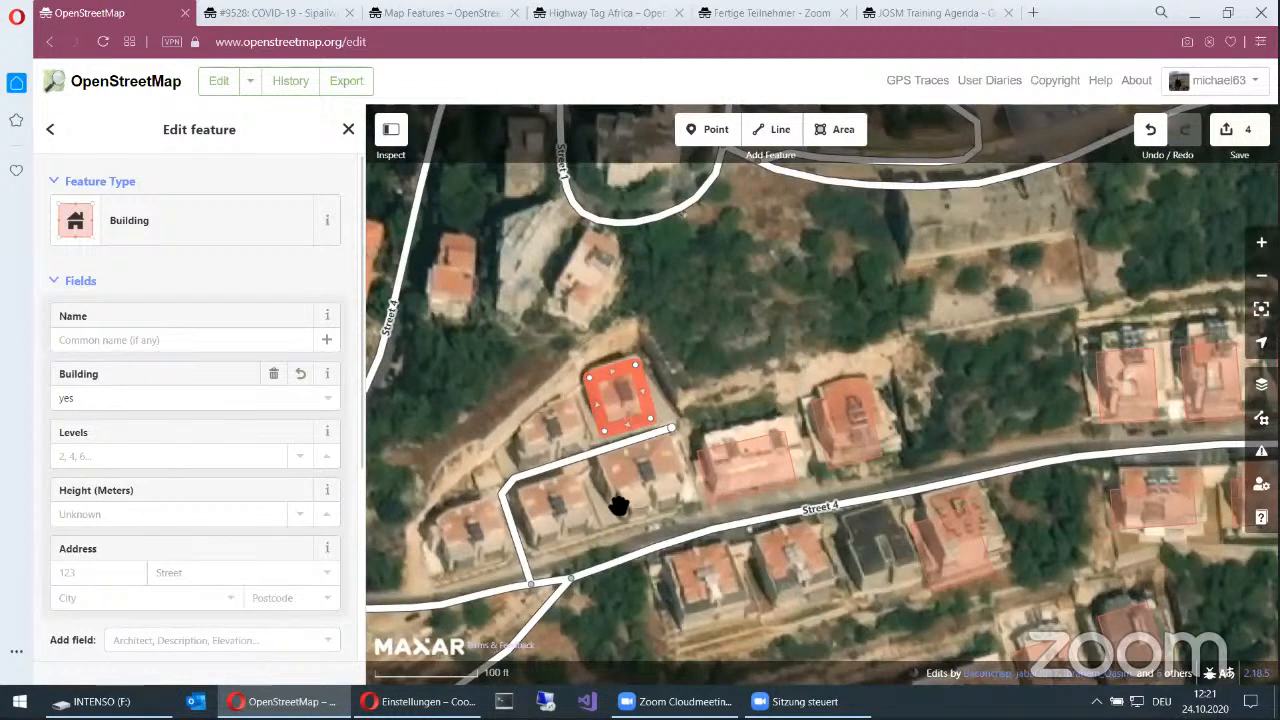
scroll(640, 500, up, 1)
click(832, 138)
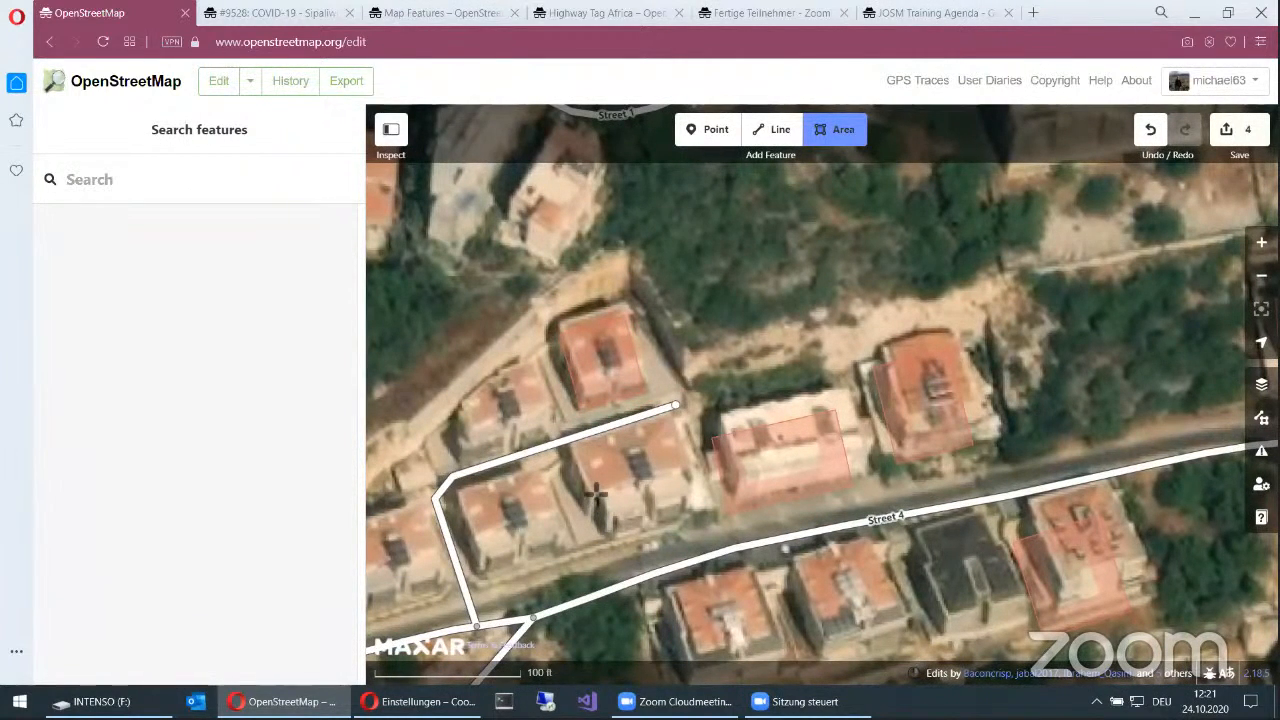
click(588, 490)
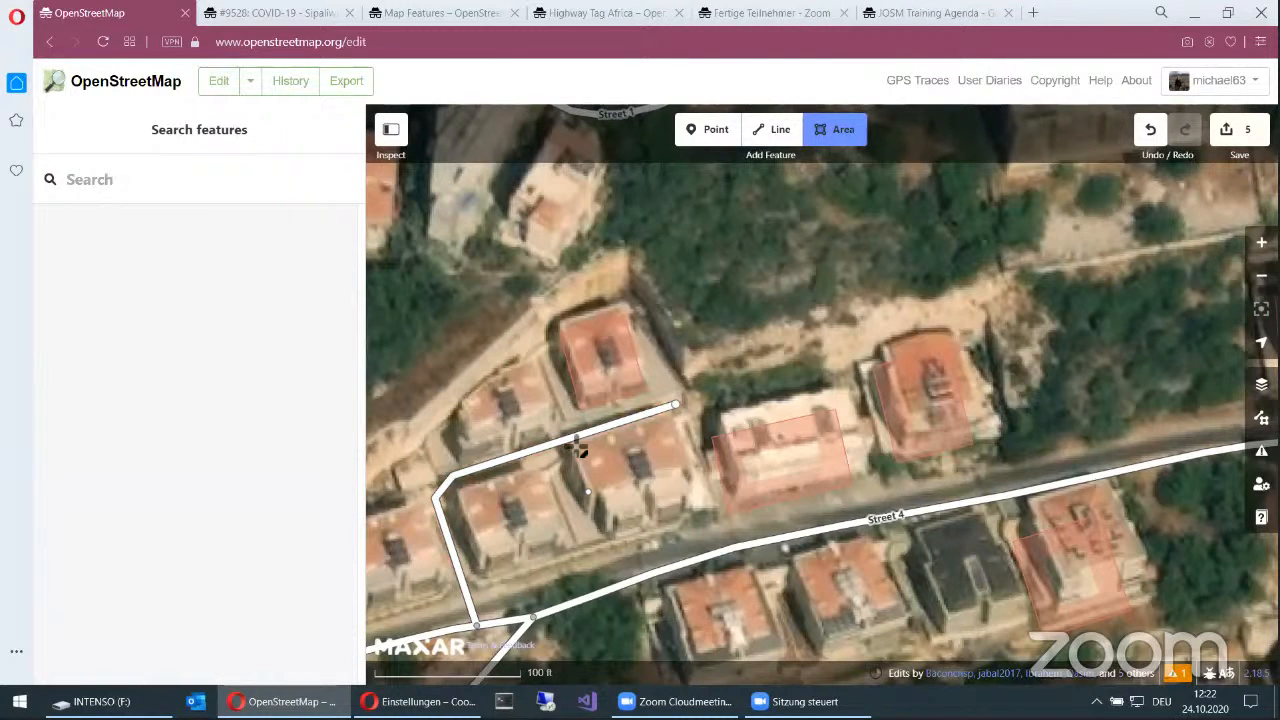
scroll(576, 452, up, 1)
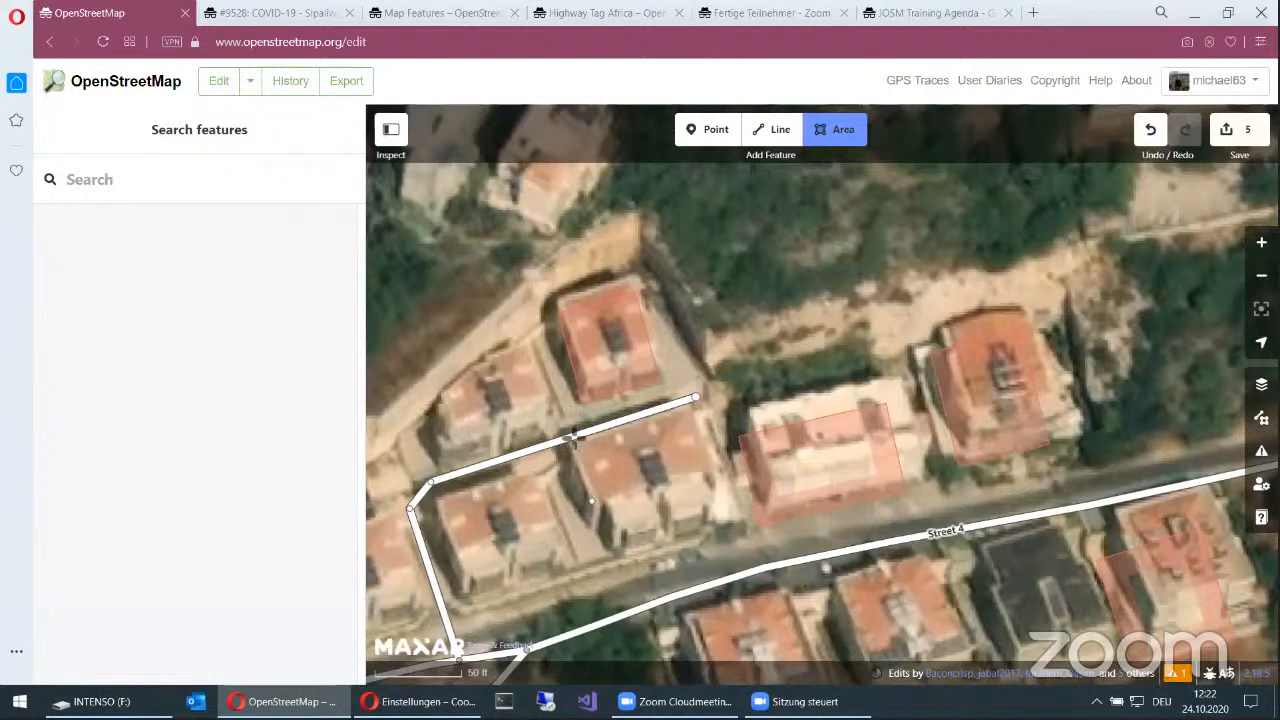
scroll(572, 437, up, 2)
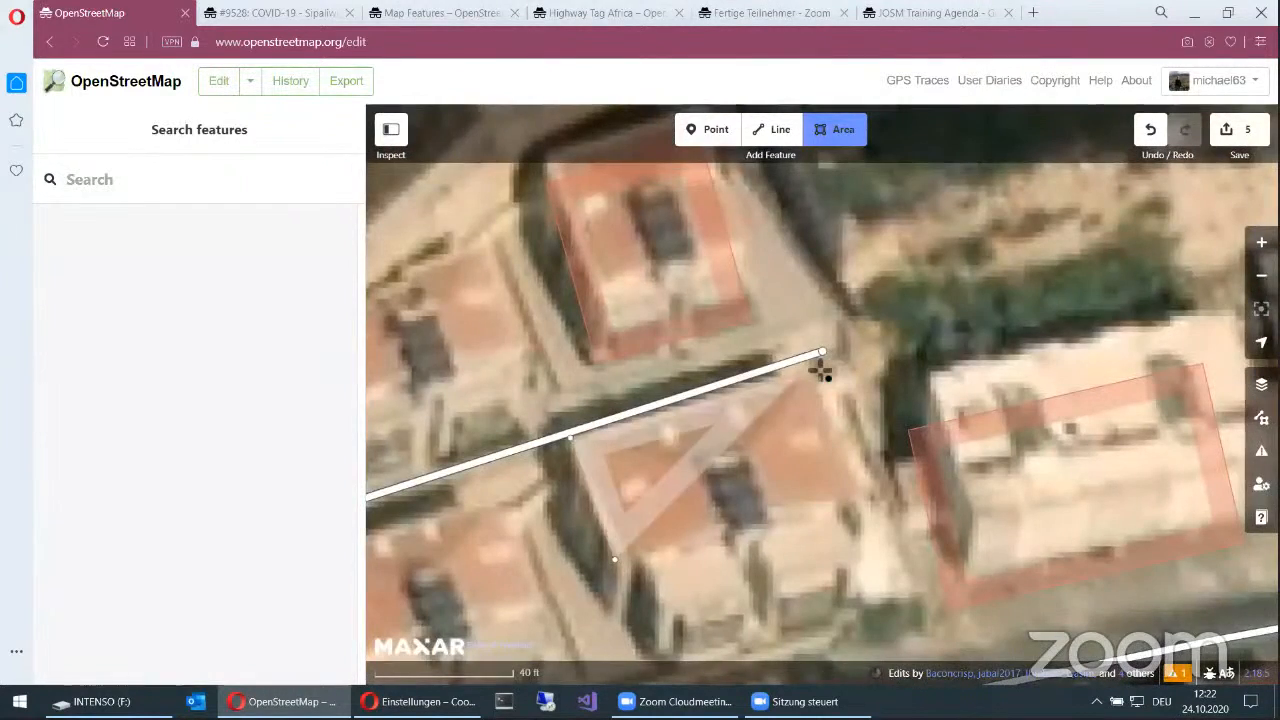
click(818, 368)
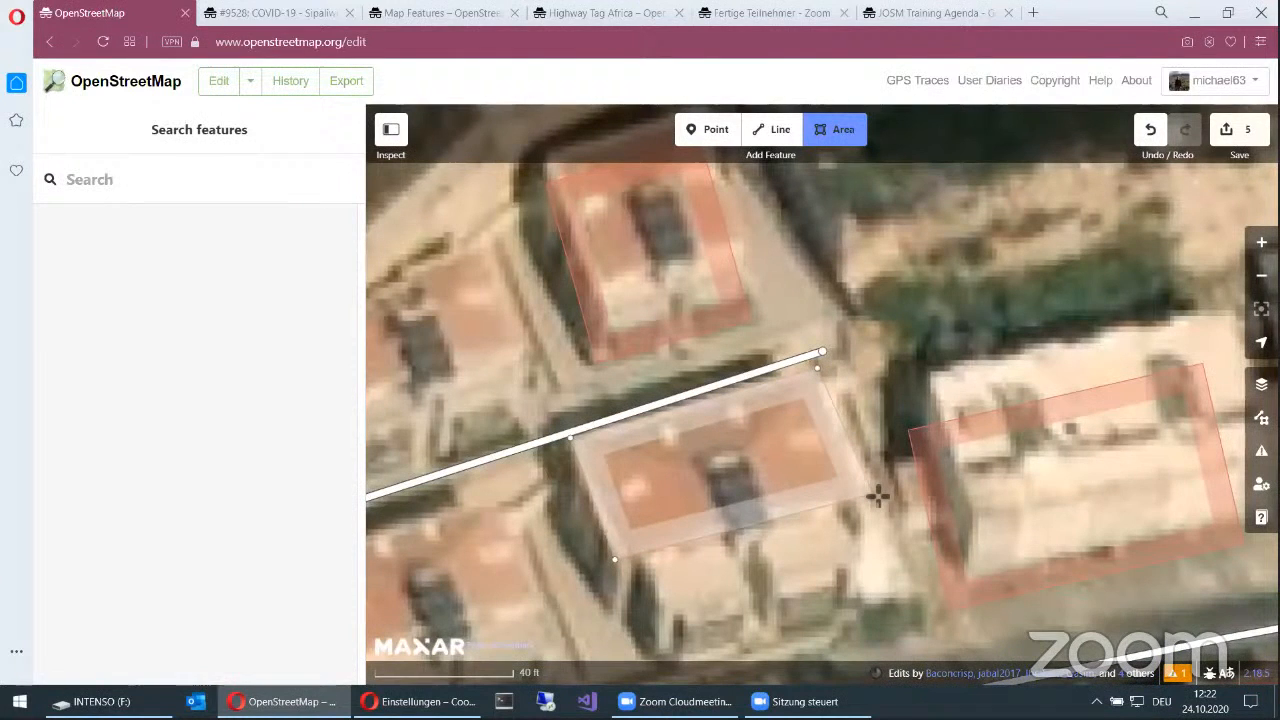
click(864, 500)
Step: Trace the roof's two southern projections with the notch between them and close the area outline
click(806, 518)
click(840, 578)
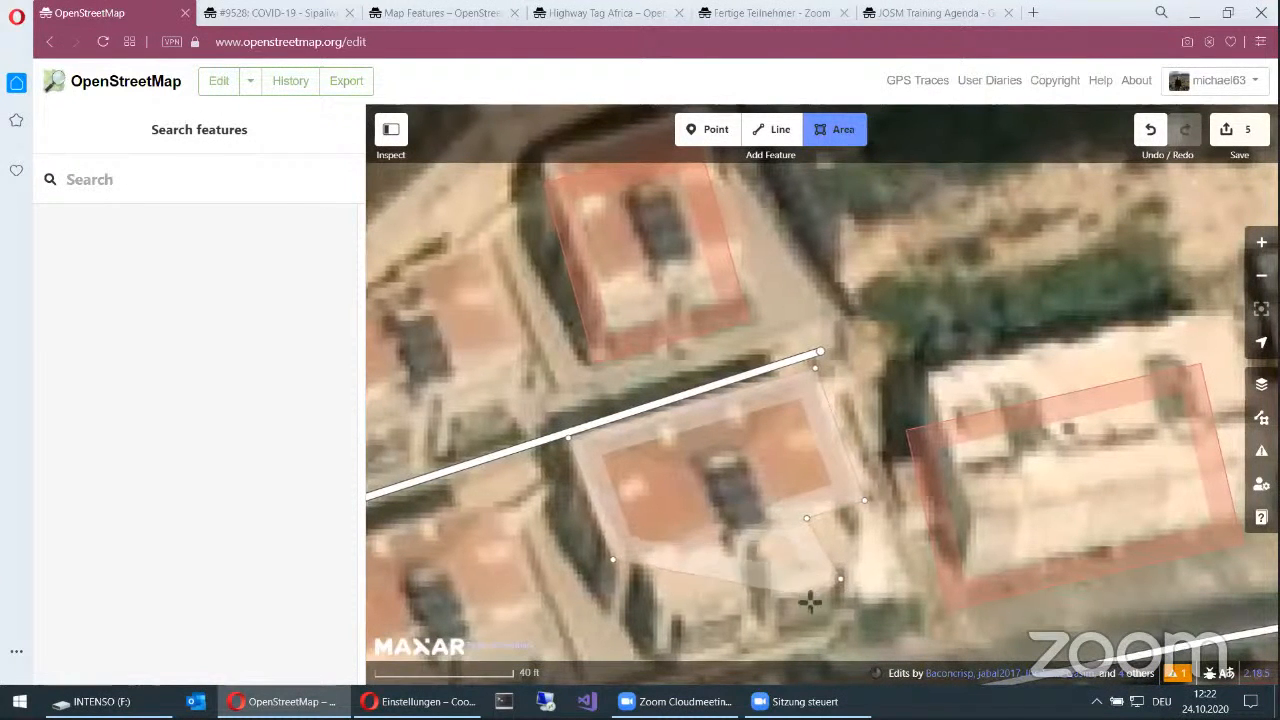
click(780, 597)
click(750, 531)
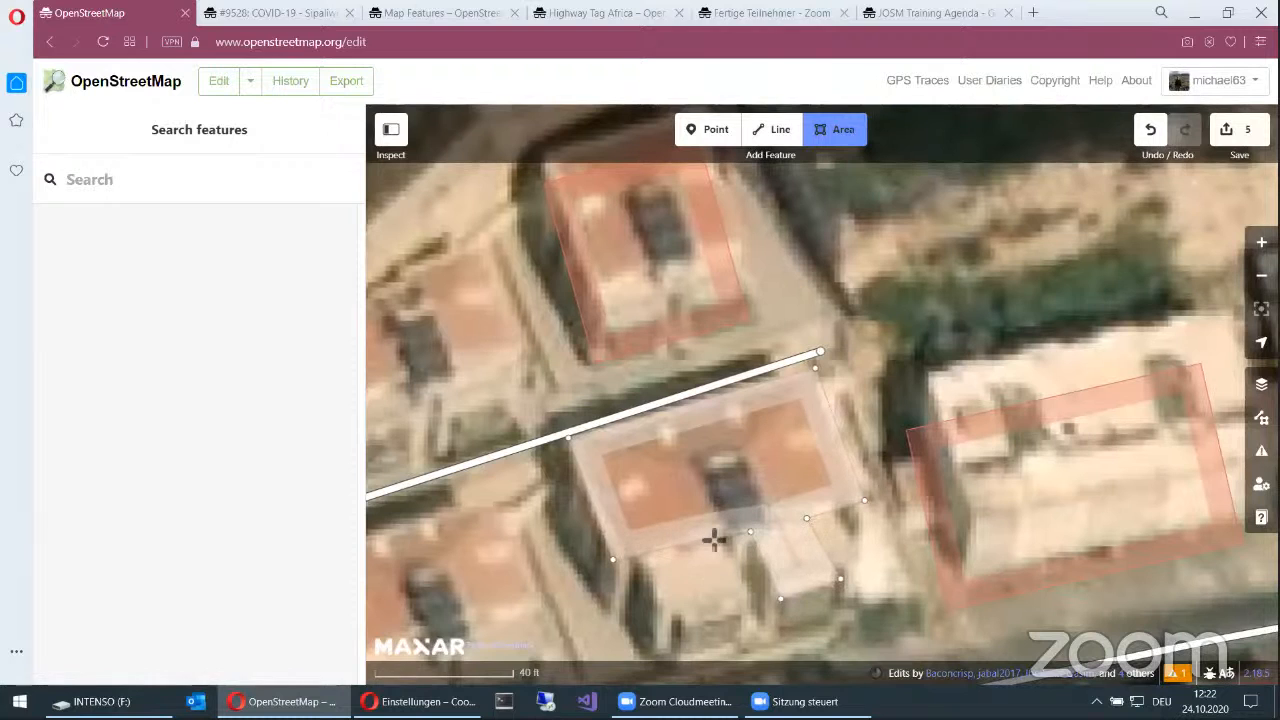
click(711, 536)
click(744, 603)
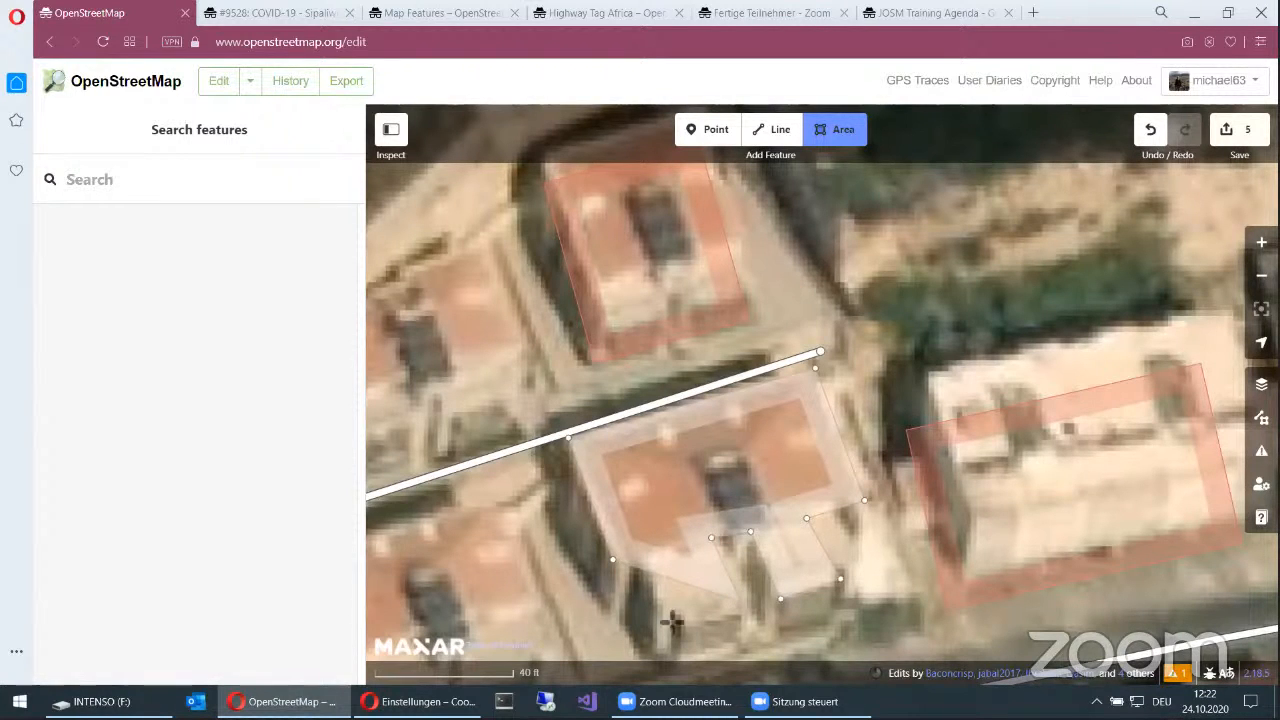
click(674, 621)
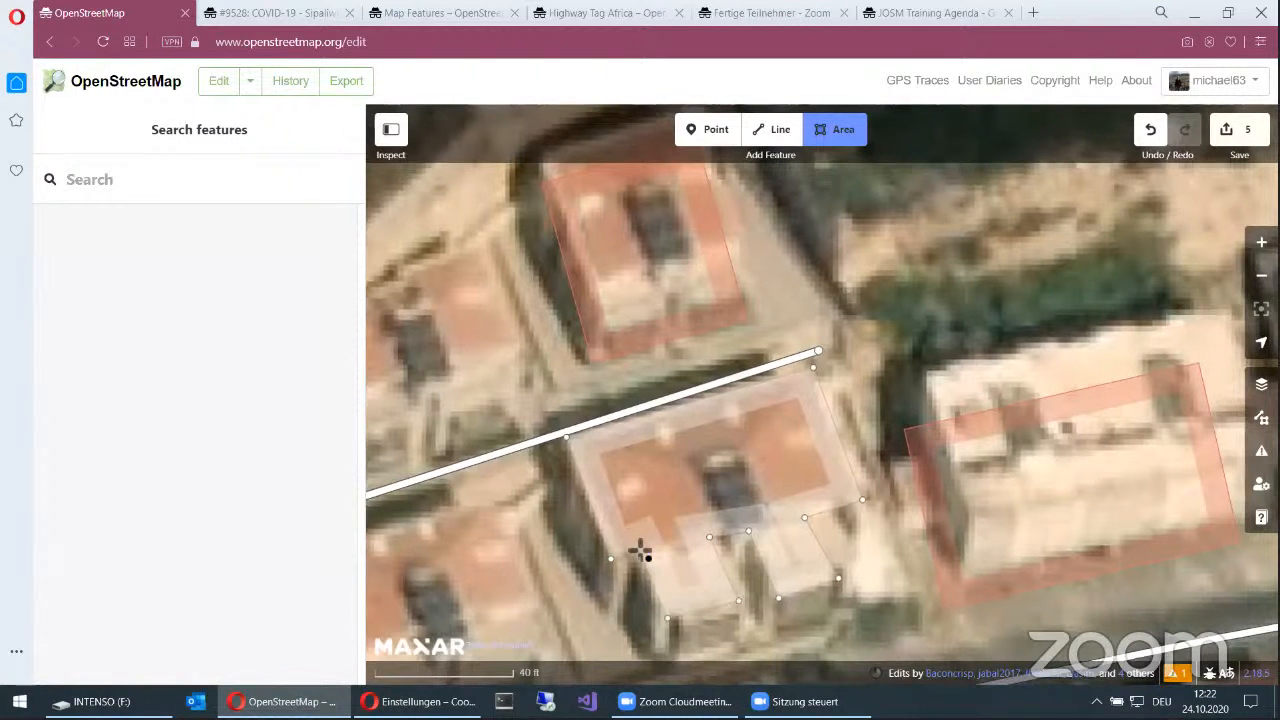
double_click(640, 552)
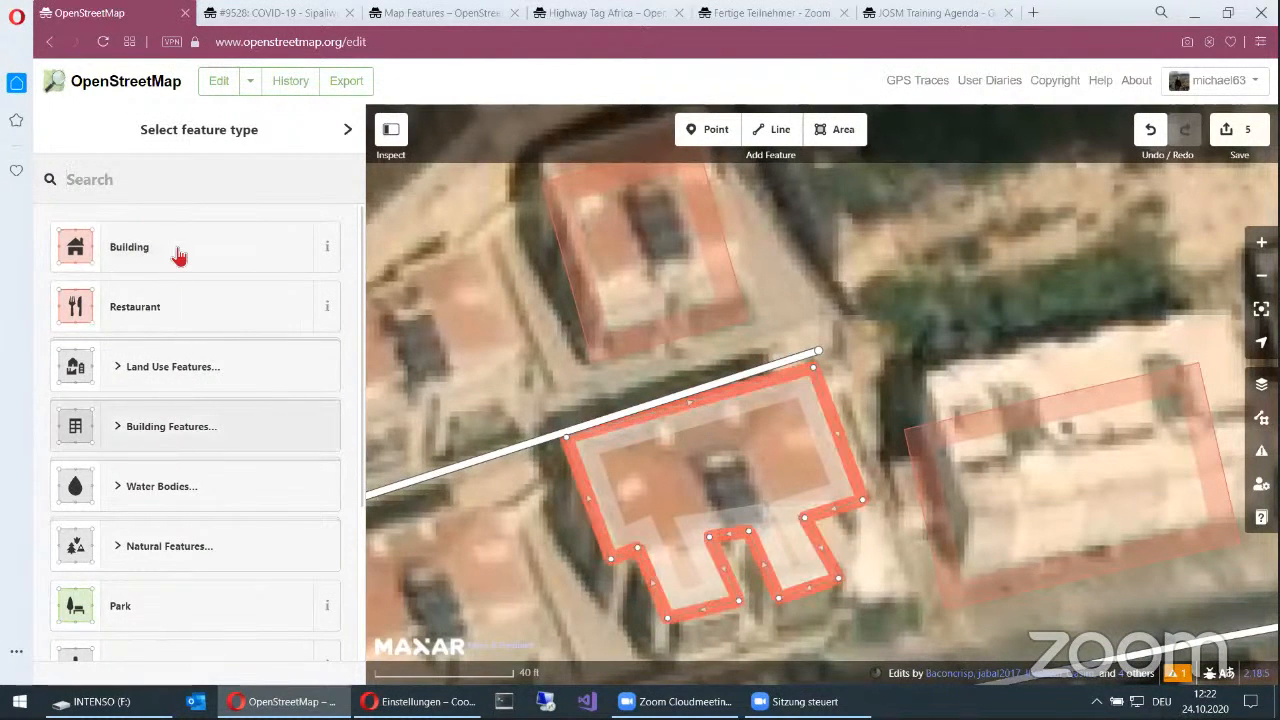
Step: Set the new area's feature type to Building and square its corners
key(Return)
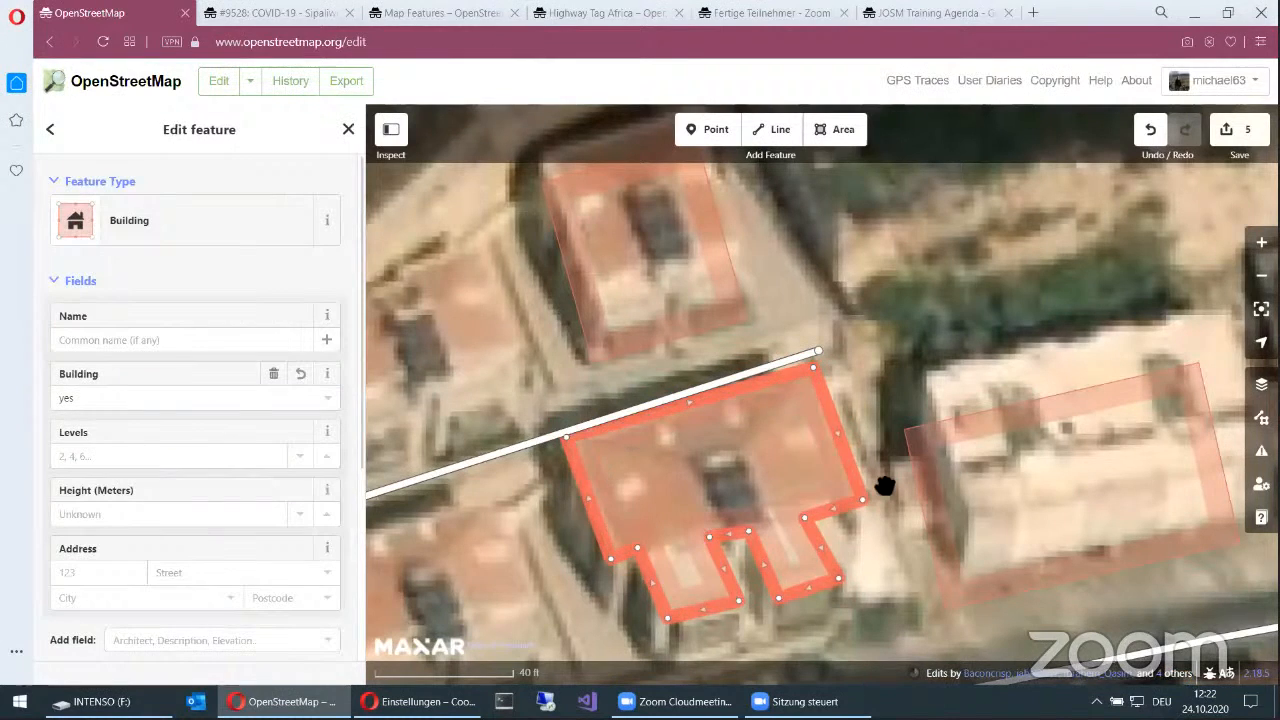
key(q)
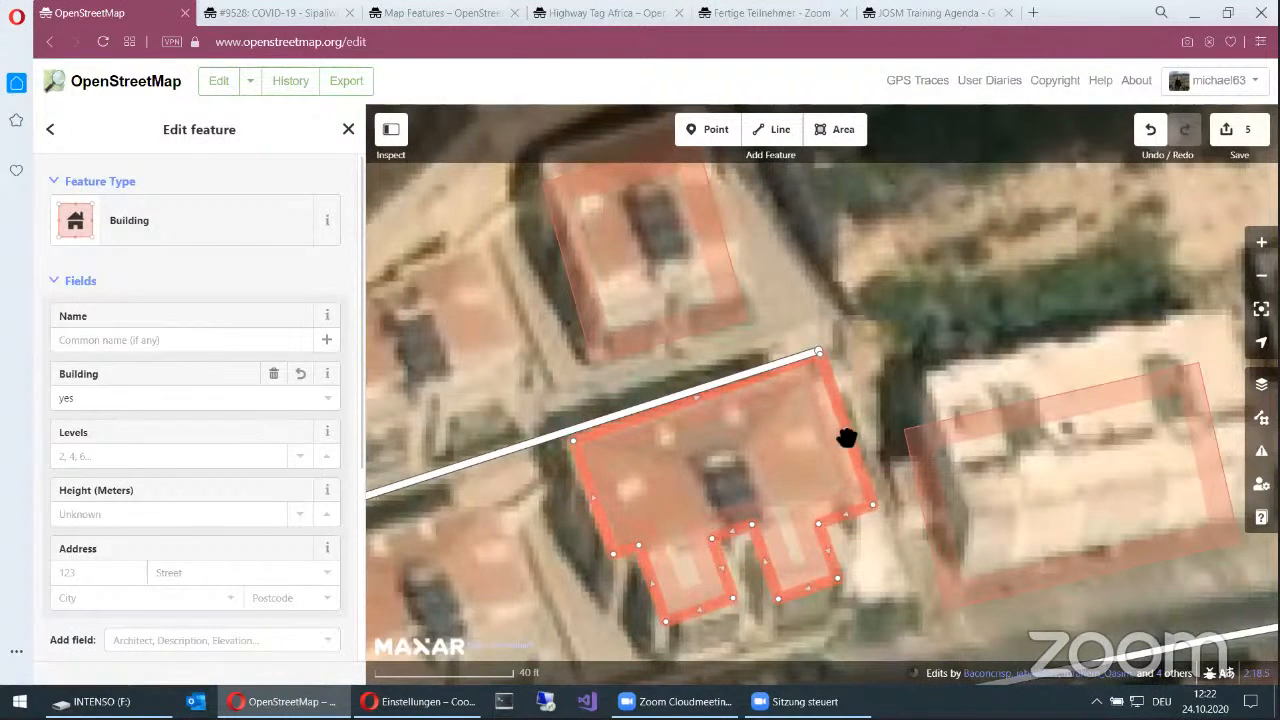
Step: Move the squared building outline slightly south, away from the new road, and select it again
key(m)
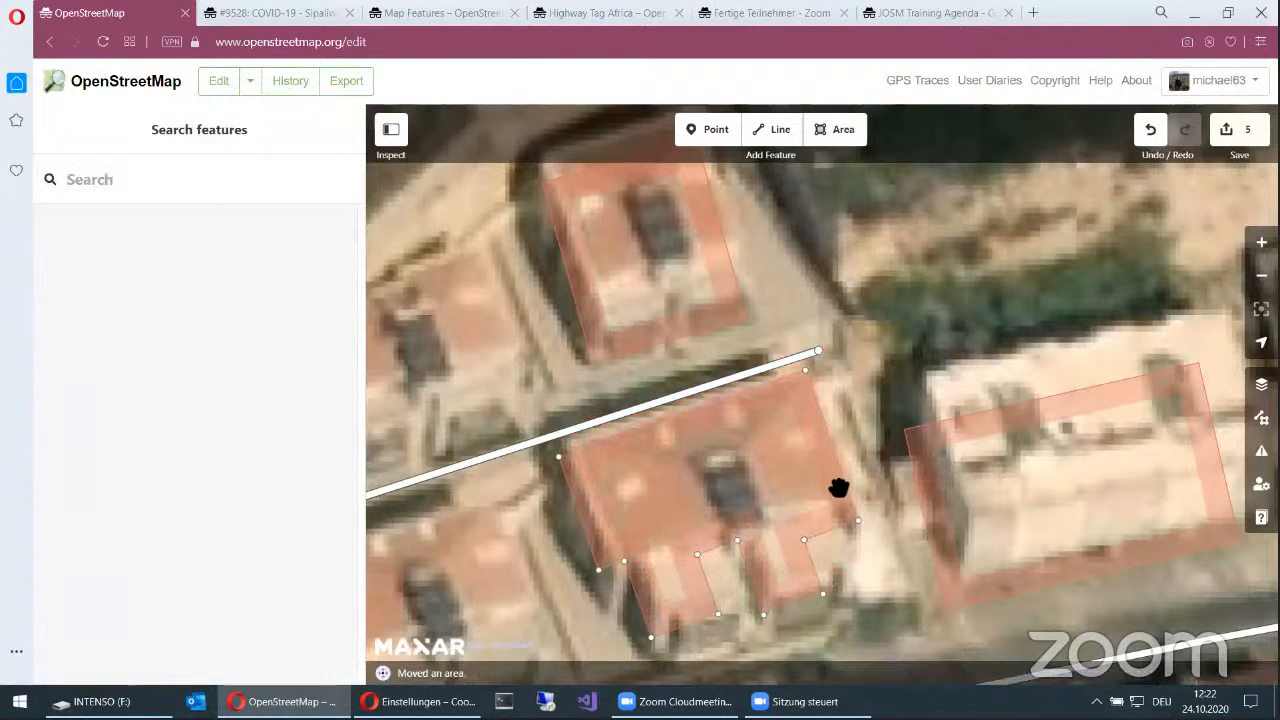
click(830, 494)
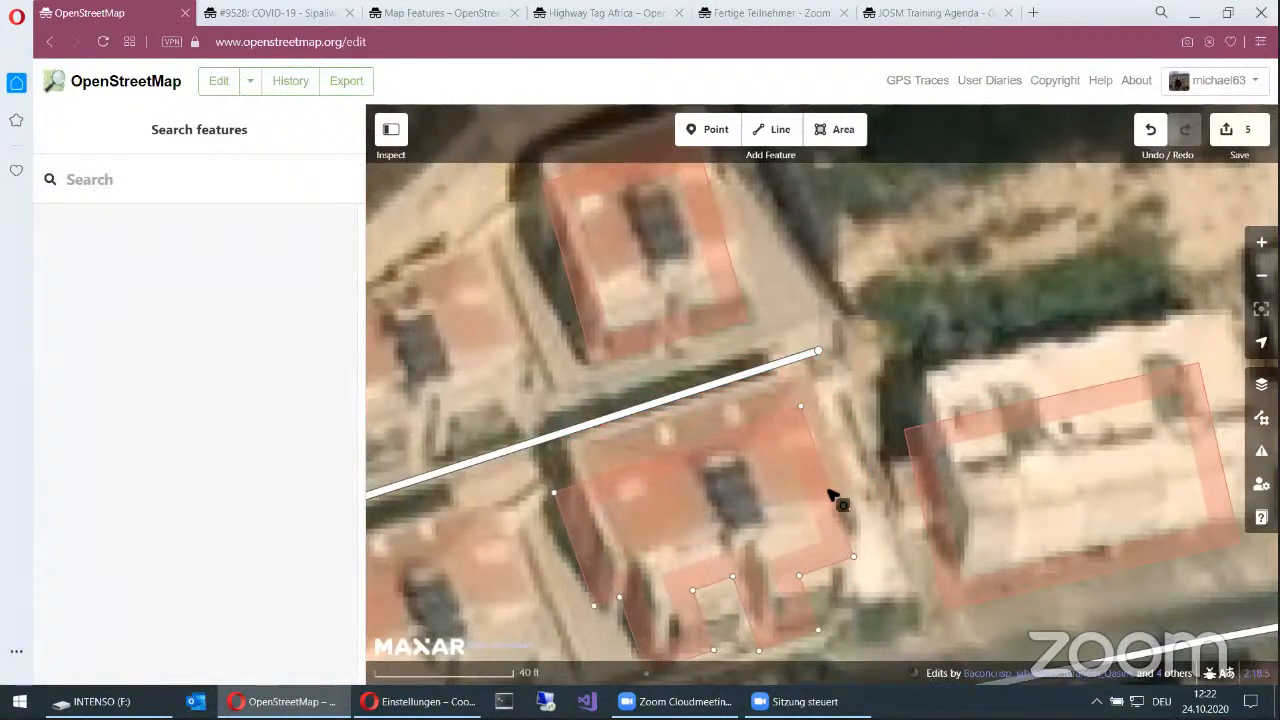
click(830, 496)
scroll(830, 496, up, 1)
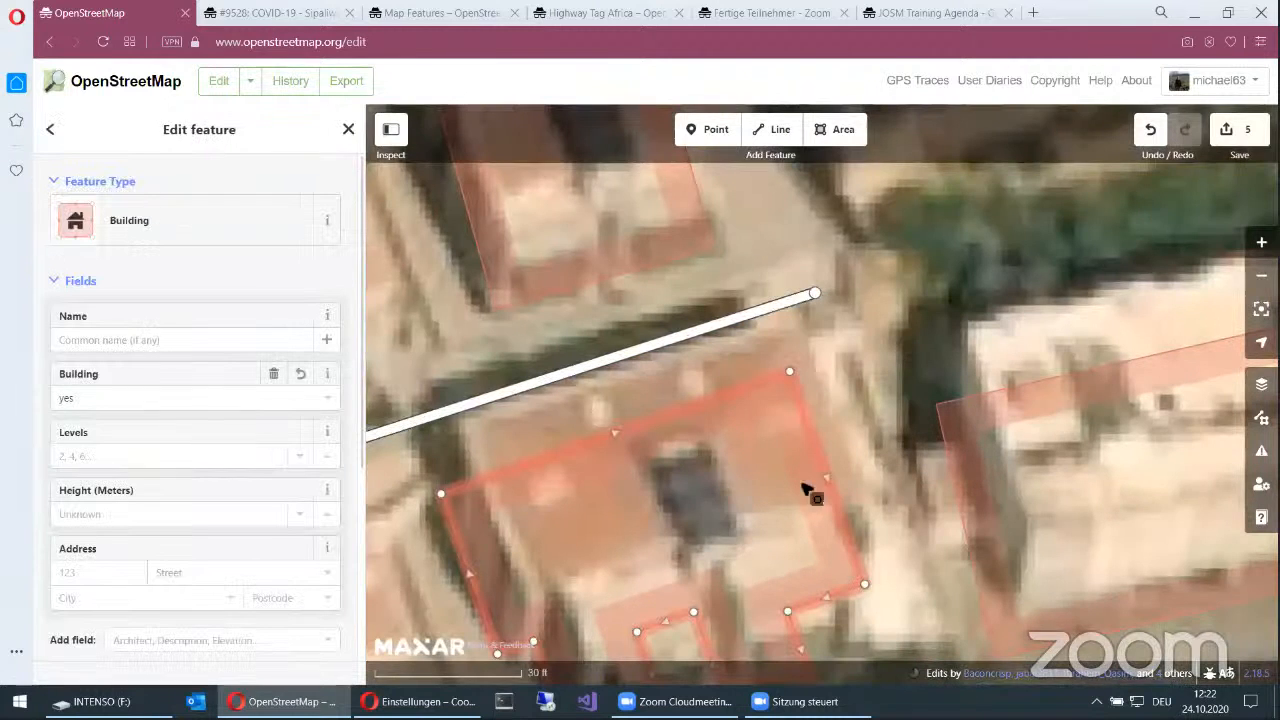
scroll(838, 527, down, 3)
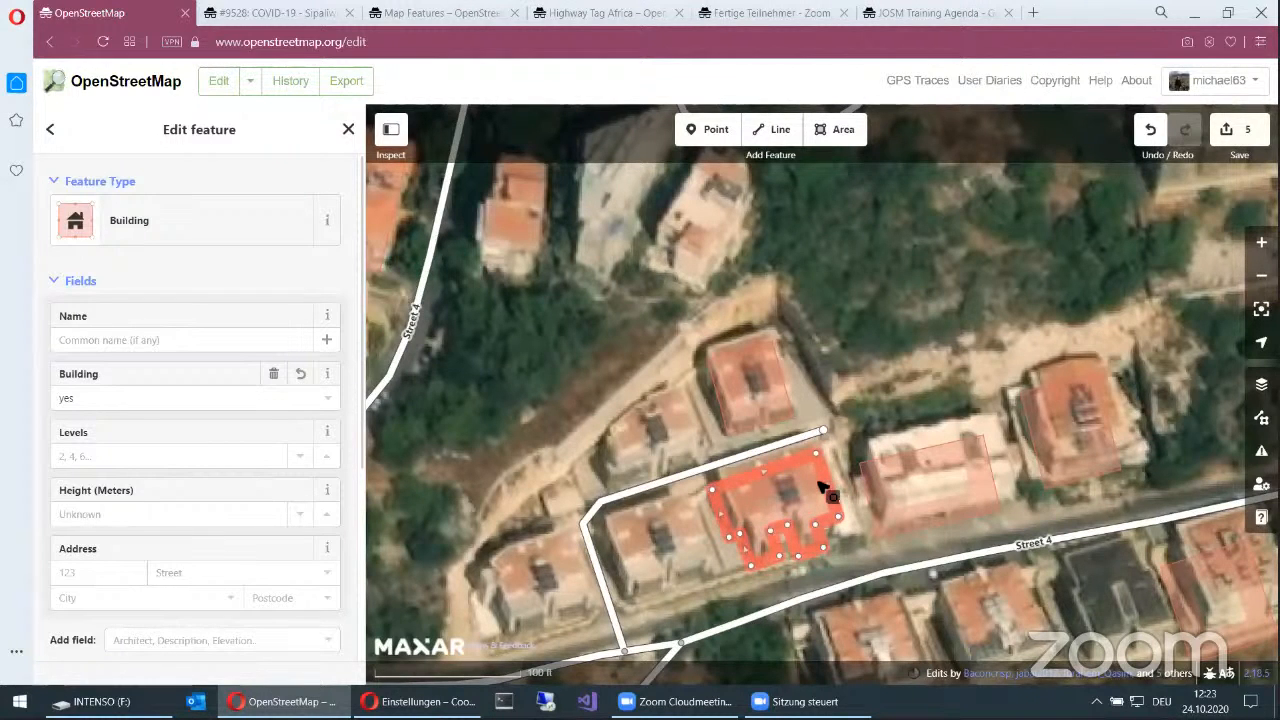
scroll(822, 487, down, 1)
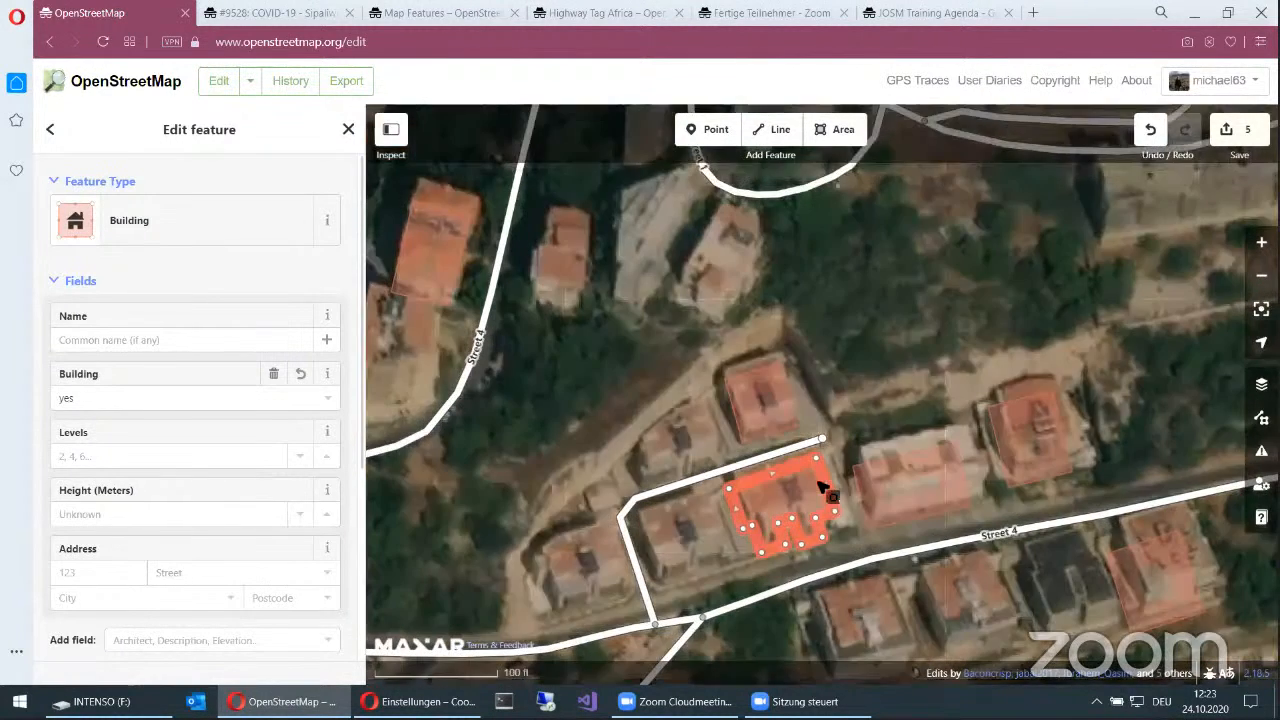
scroll(822, 487, down, 3)
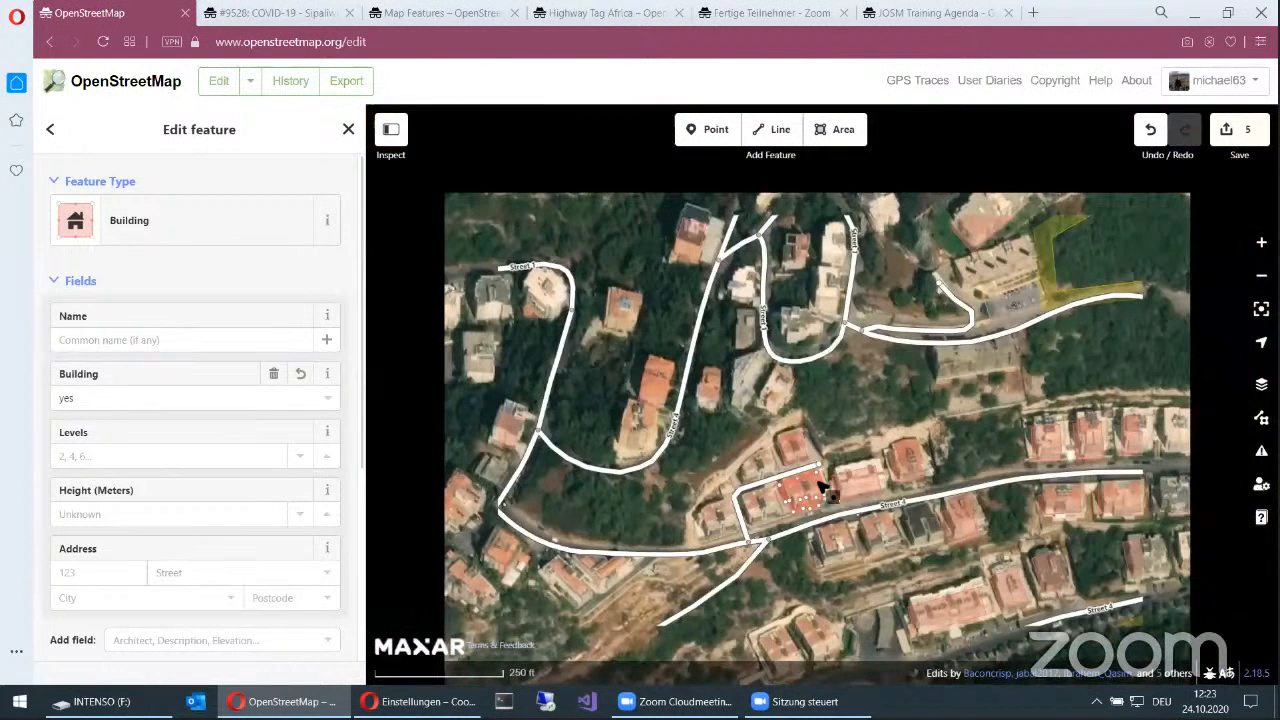
scroll(822, 487, down, 3)
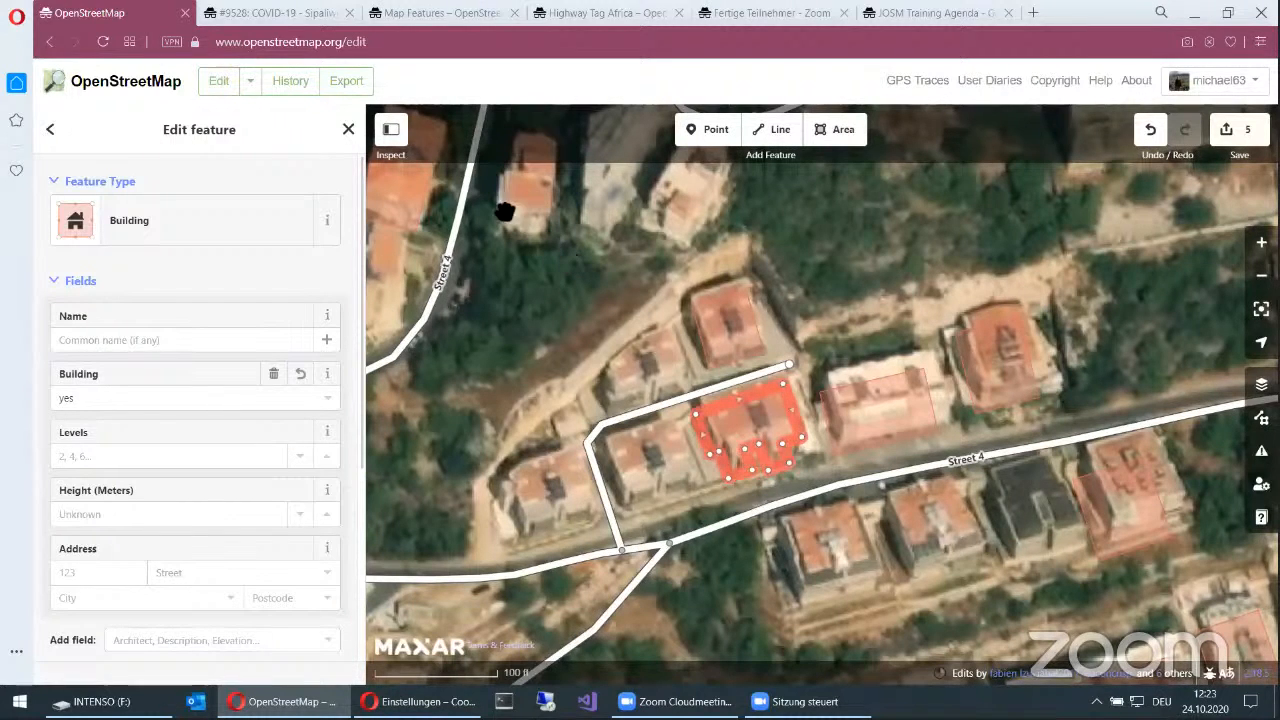
Step: Switch to the HOT Tasking Manager, open its site in a separate tab and browse the projects for beginner mappers
click(228, 20)
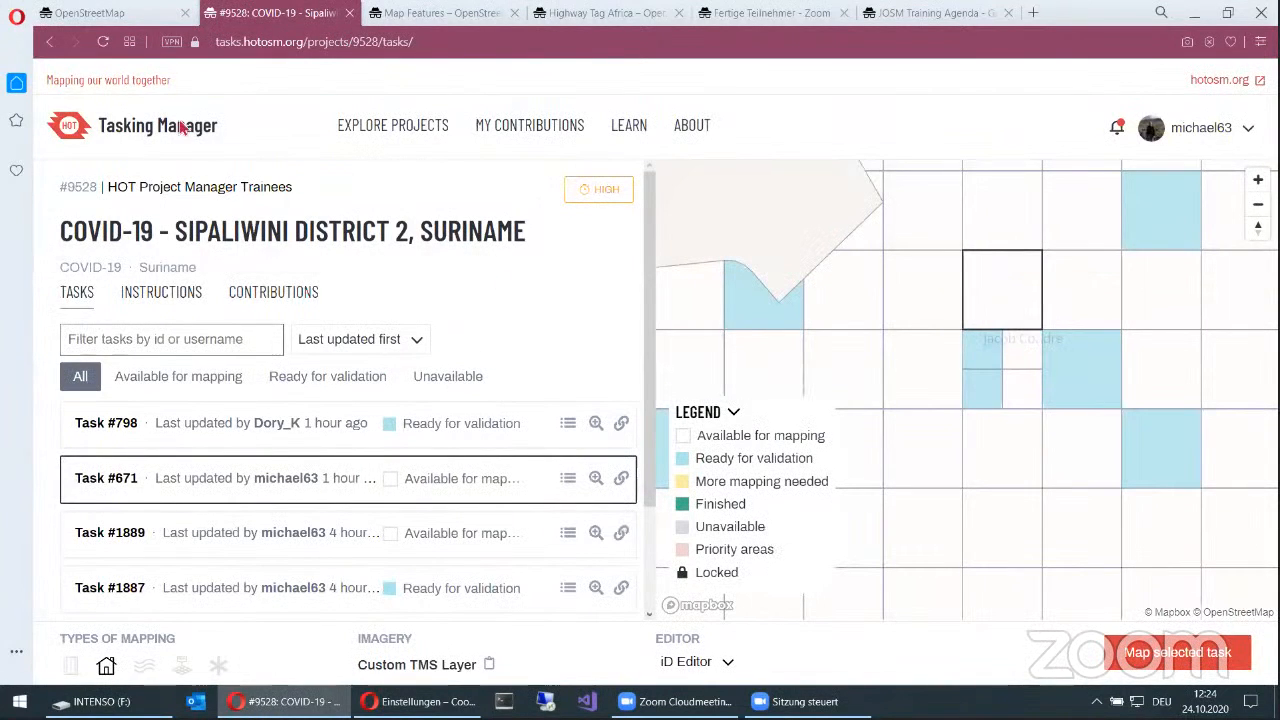
middle_click(103, 135)
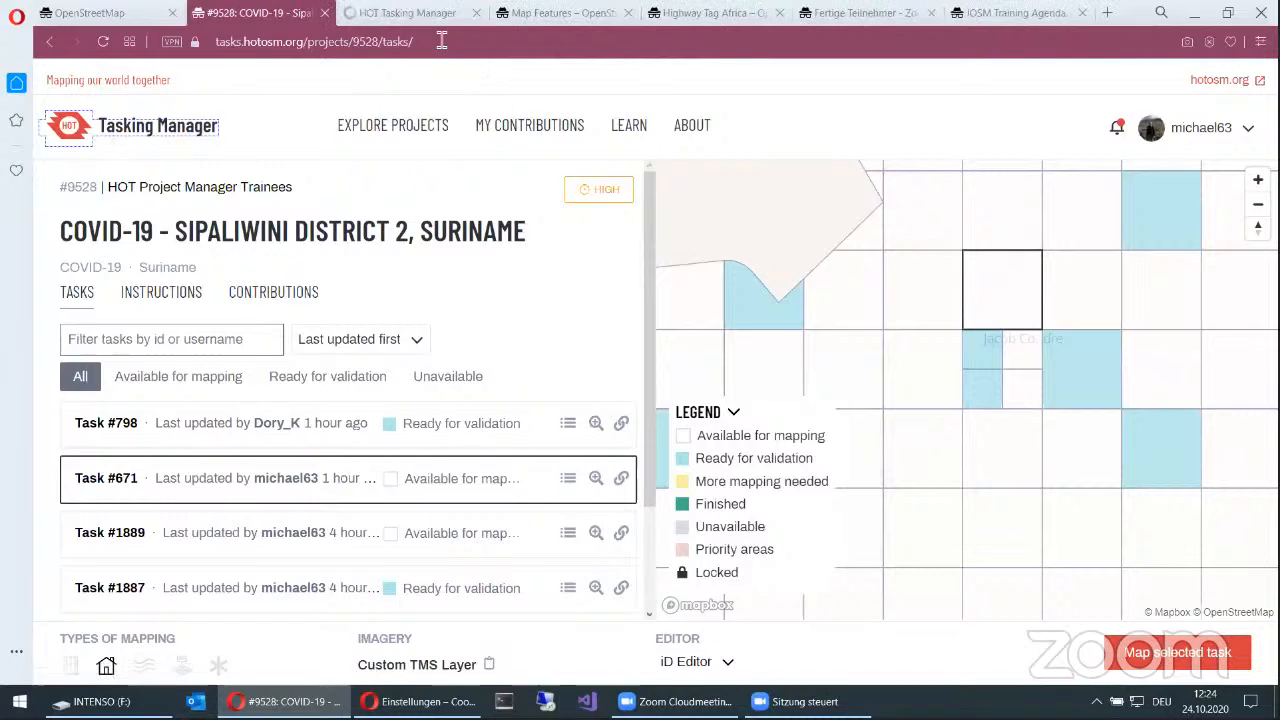
click(407, 13)
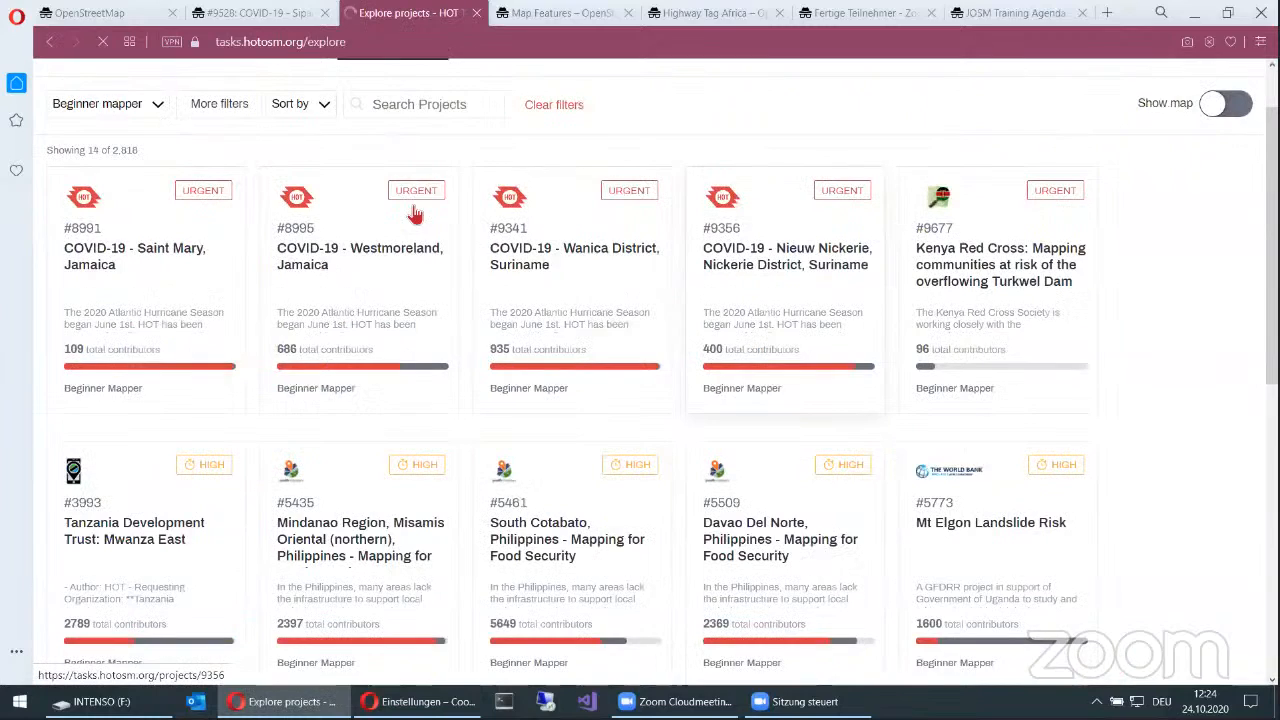
scroll(1005, 245, down, 2)
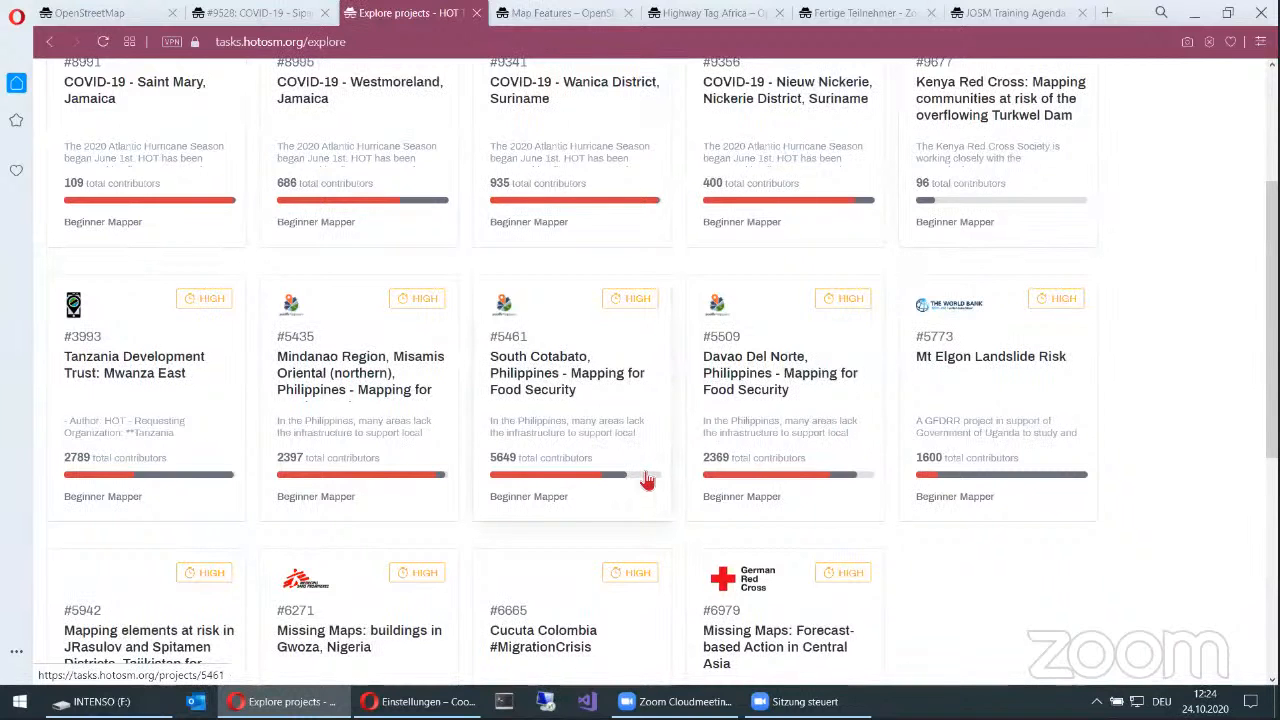
scroll(647, 480, up, 2)
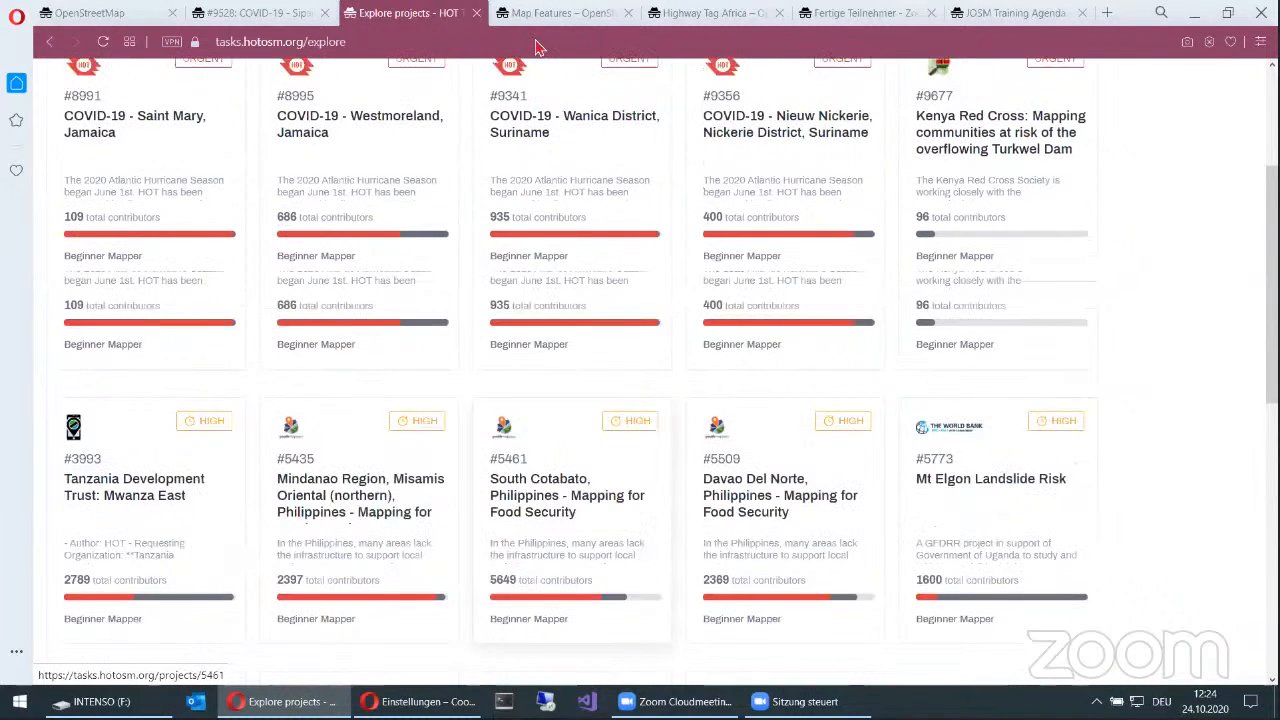
click(256, 40)
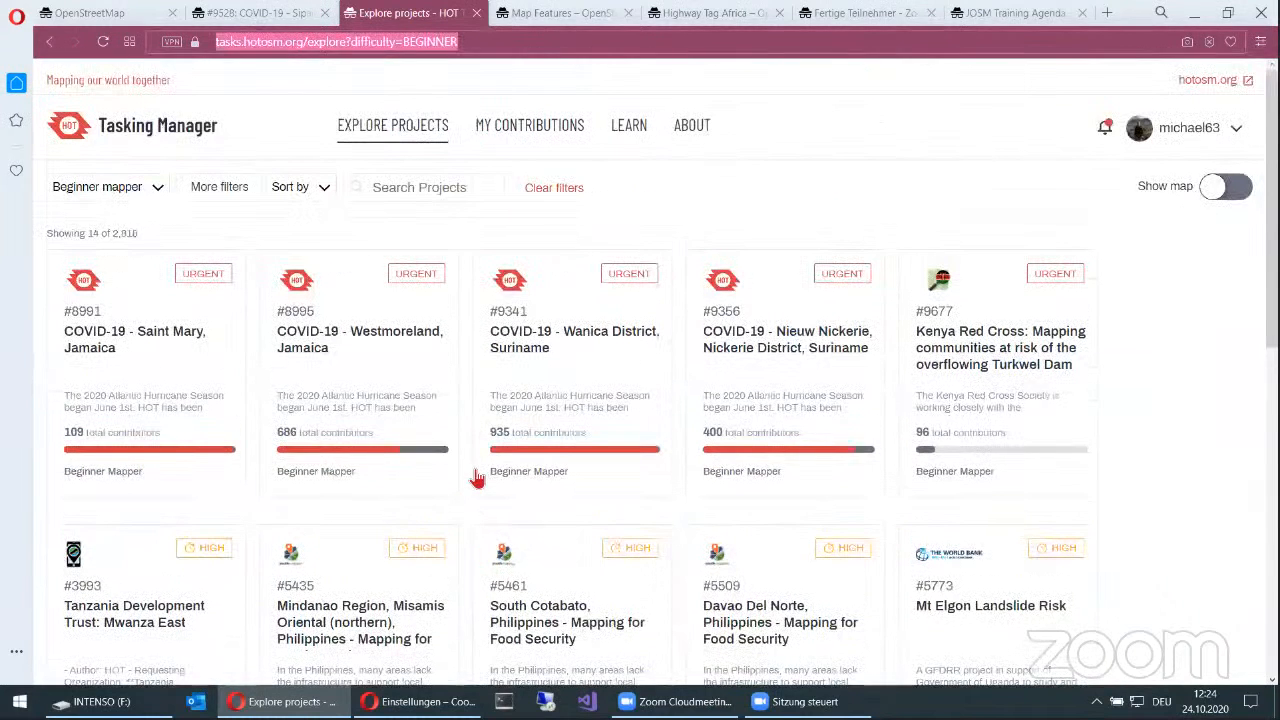
Step: Return to project #9528, select the square of task #671 and start mapping it with the iD Editor
key(ctrl+Tab)
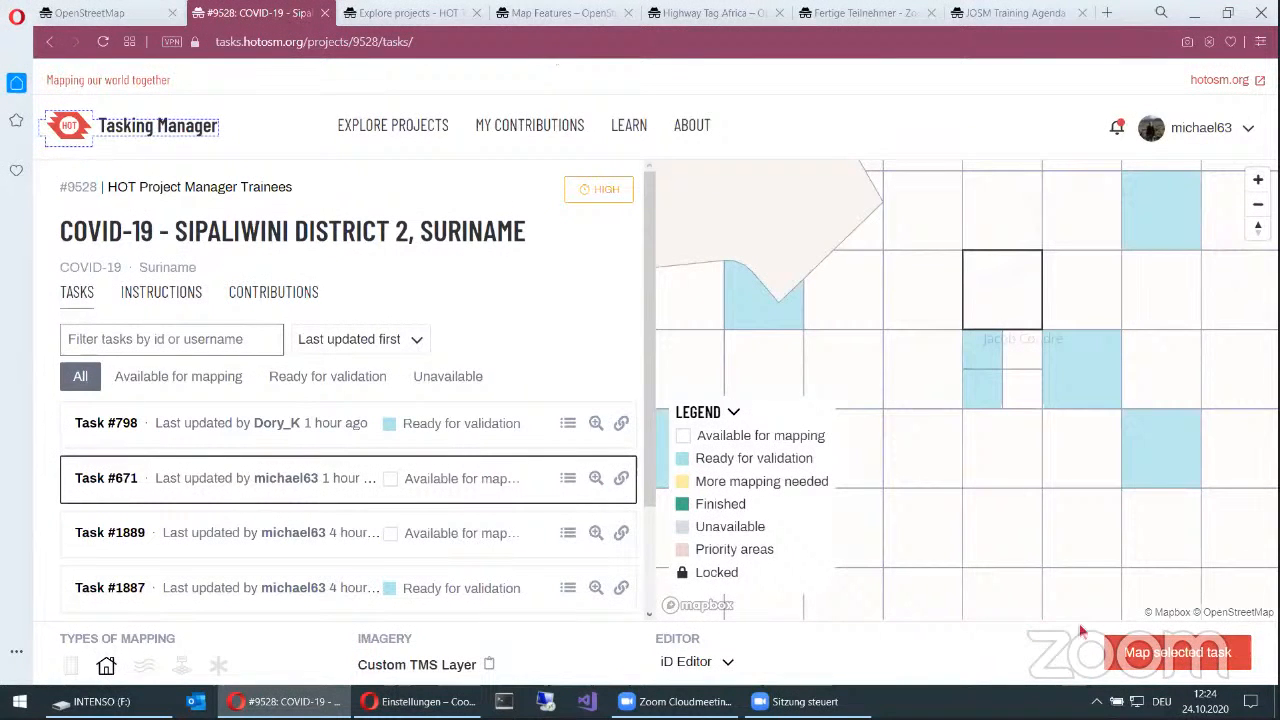
click(999, 294)
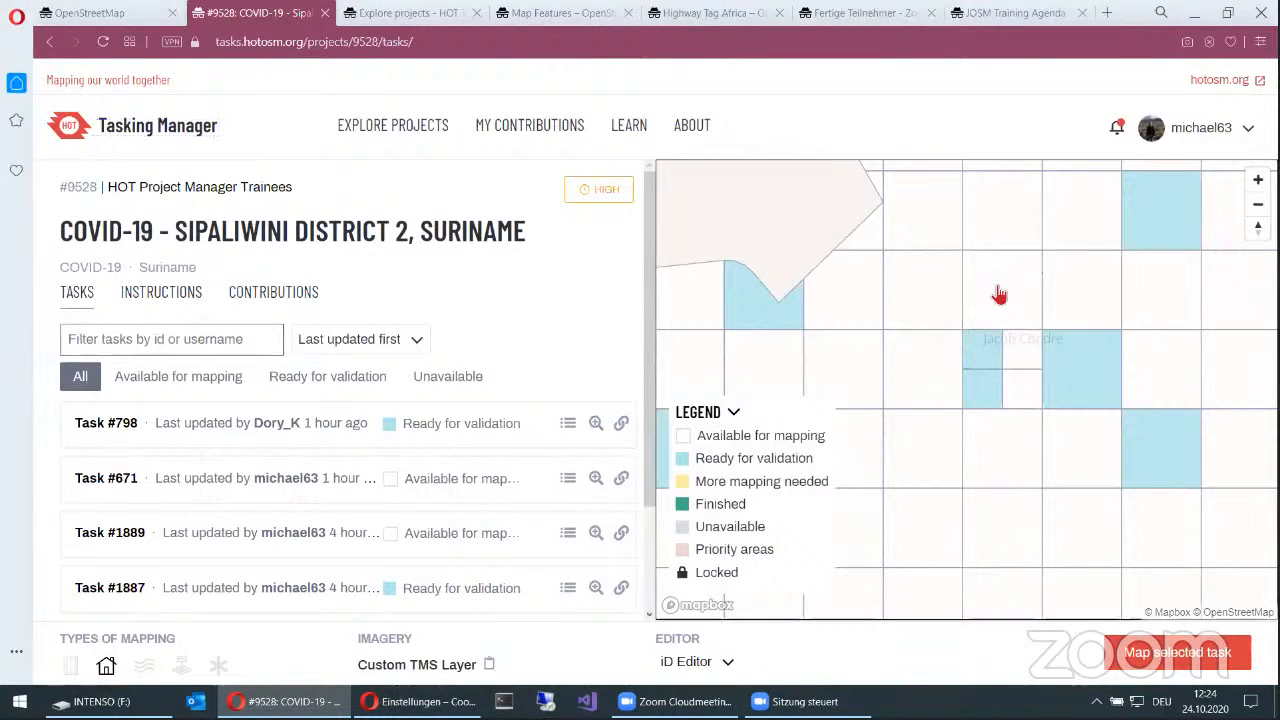
click(999, 294)
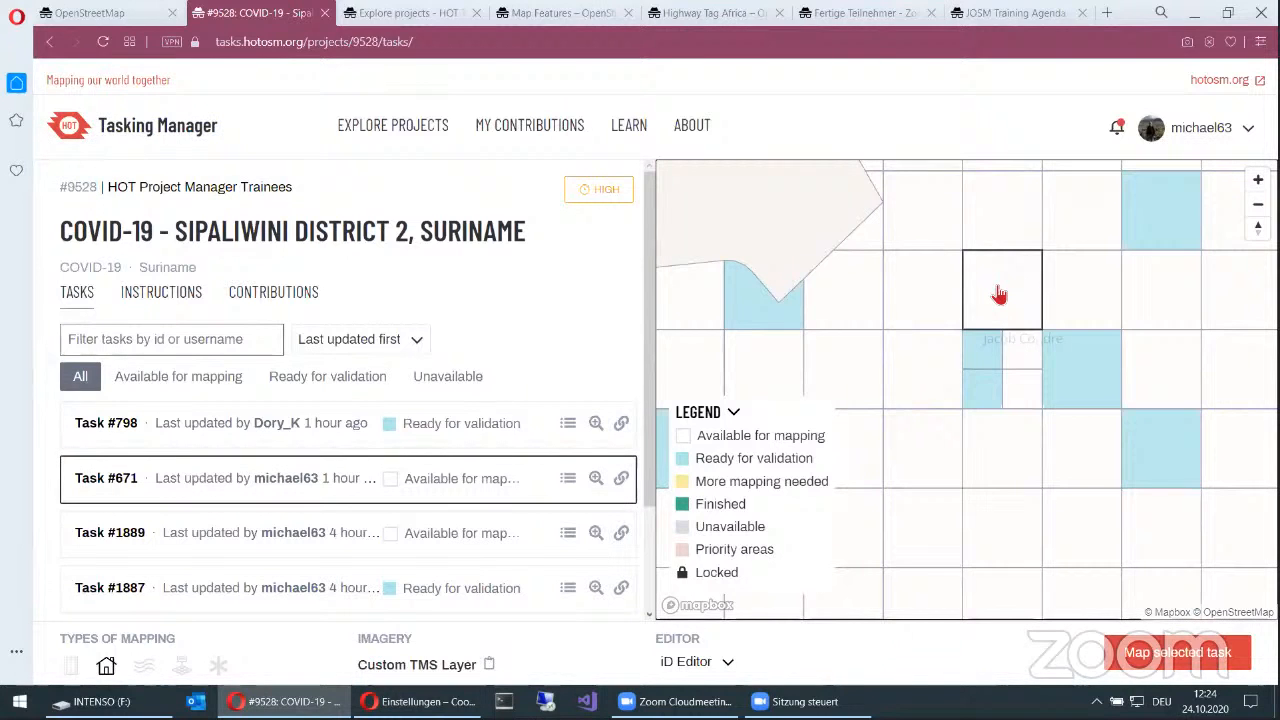
click(1192, 653)
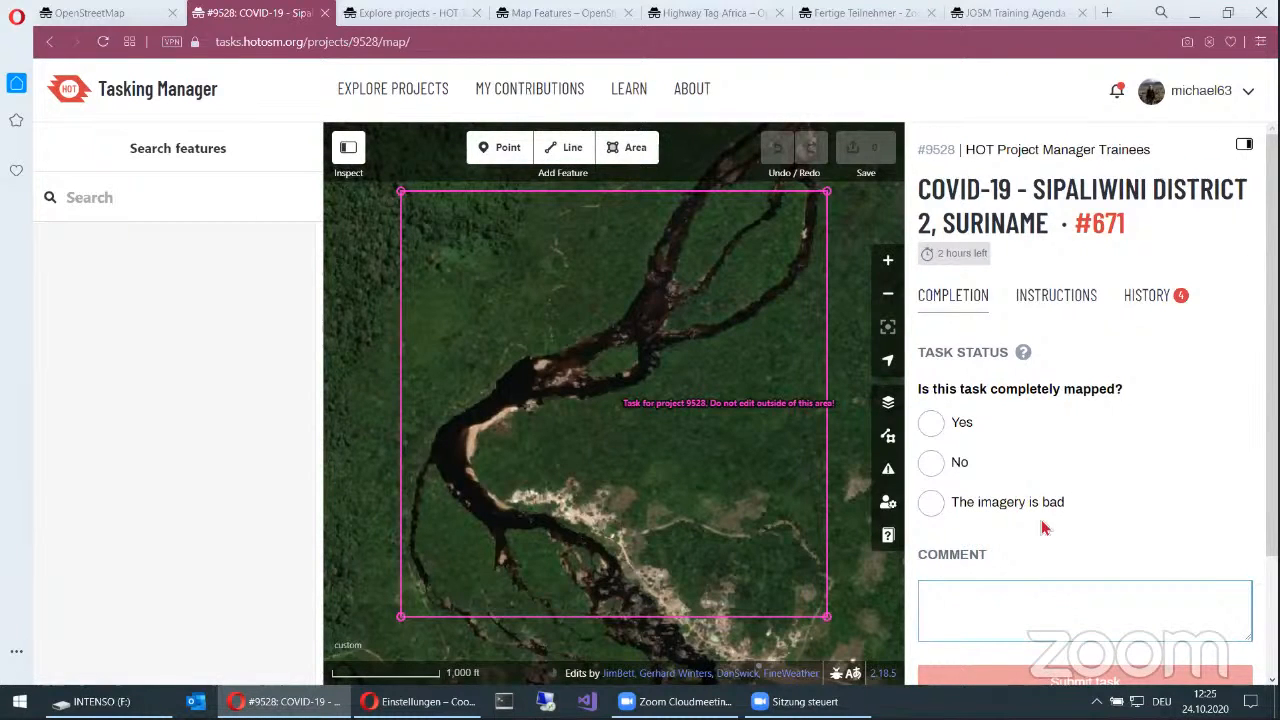
Step: Open the task's instructions and highlight the note about using Maxar Premium imagery
scroll(1143, 345, down, 1)
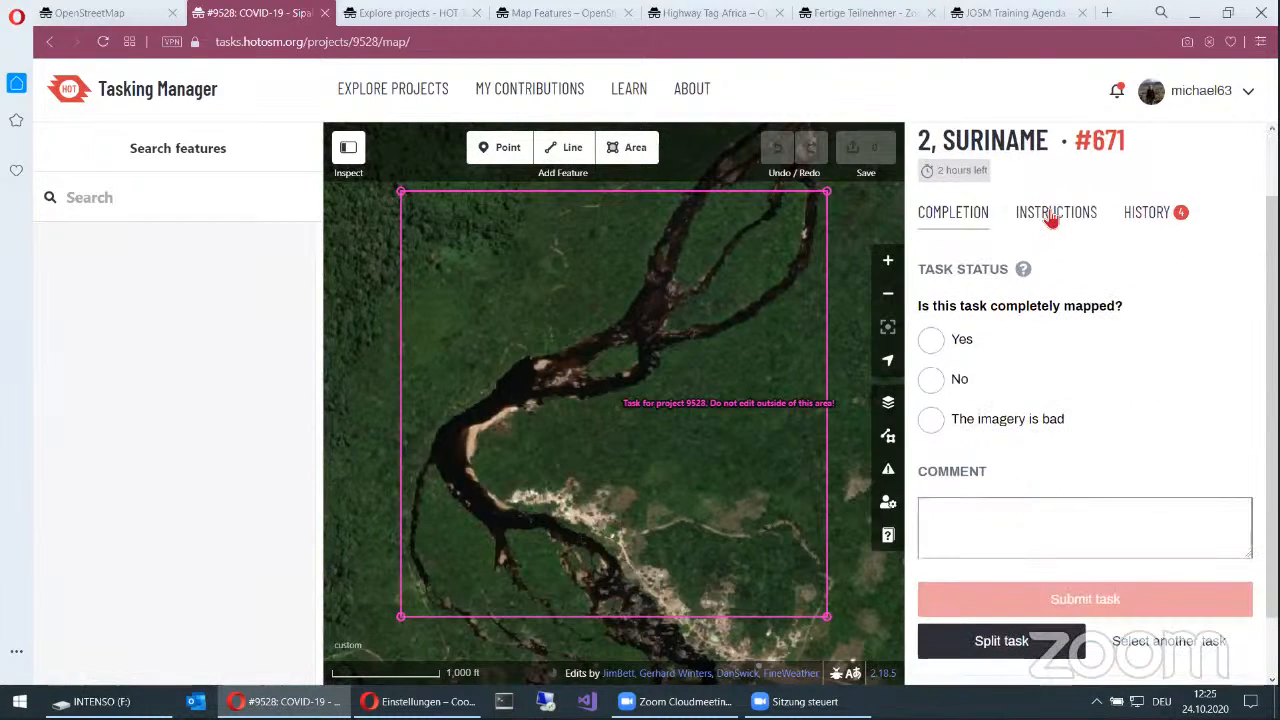
click(1051, 215)
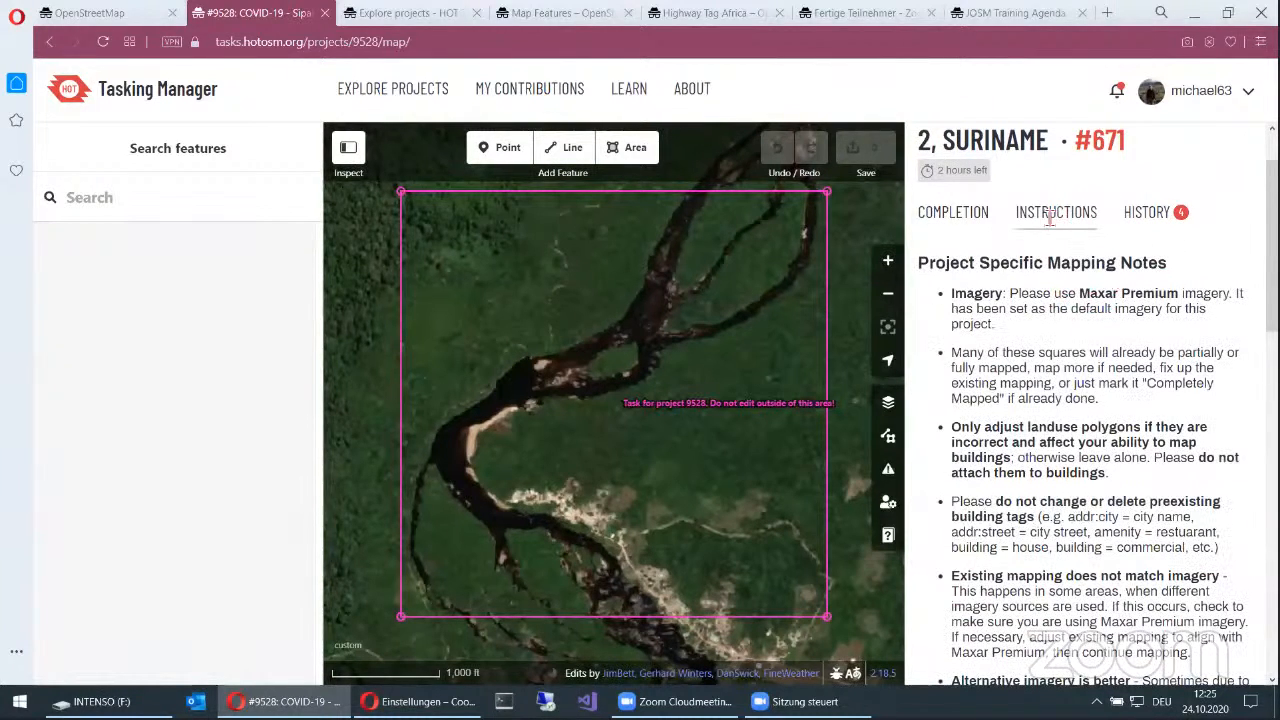
scroll(1050, 218, down, 1)
drag(1044, 212, 1230, 212)
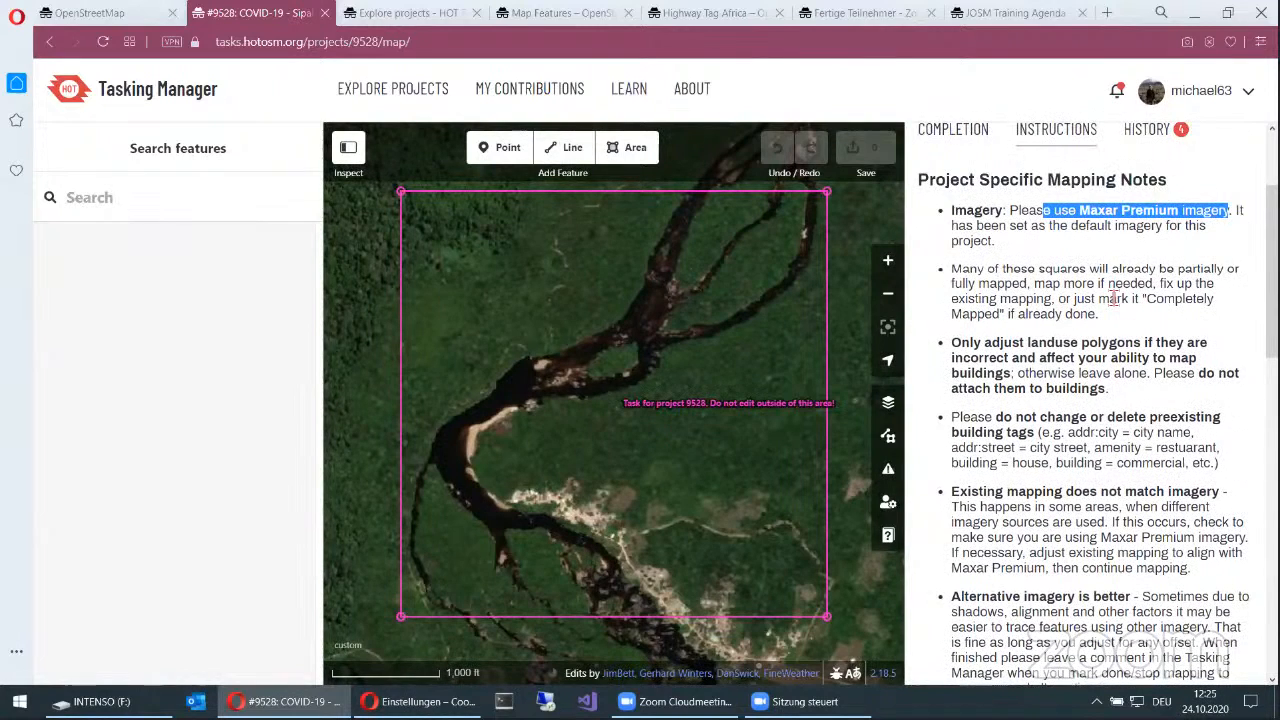
Step: Read through the project-specific mapping notes, including the guidance on buildings, roads and other features
scroll(1113, 298, down, 1)
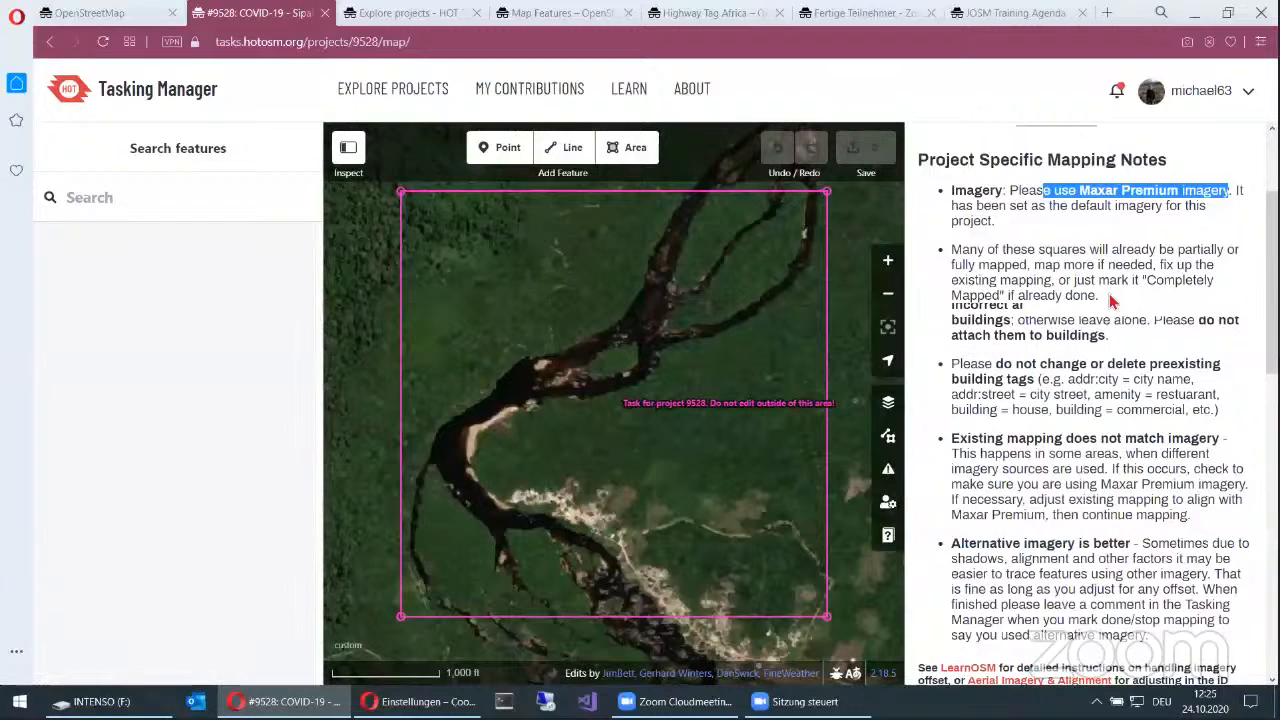
scroll(1110, 320, down, 1)
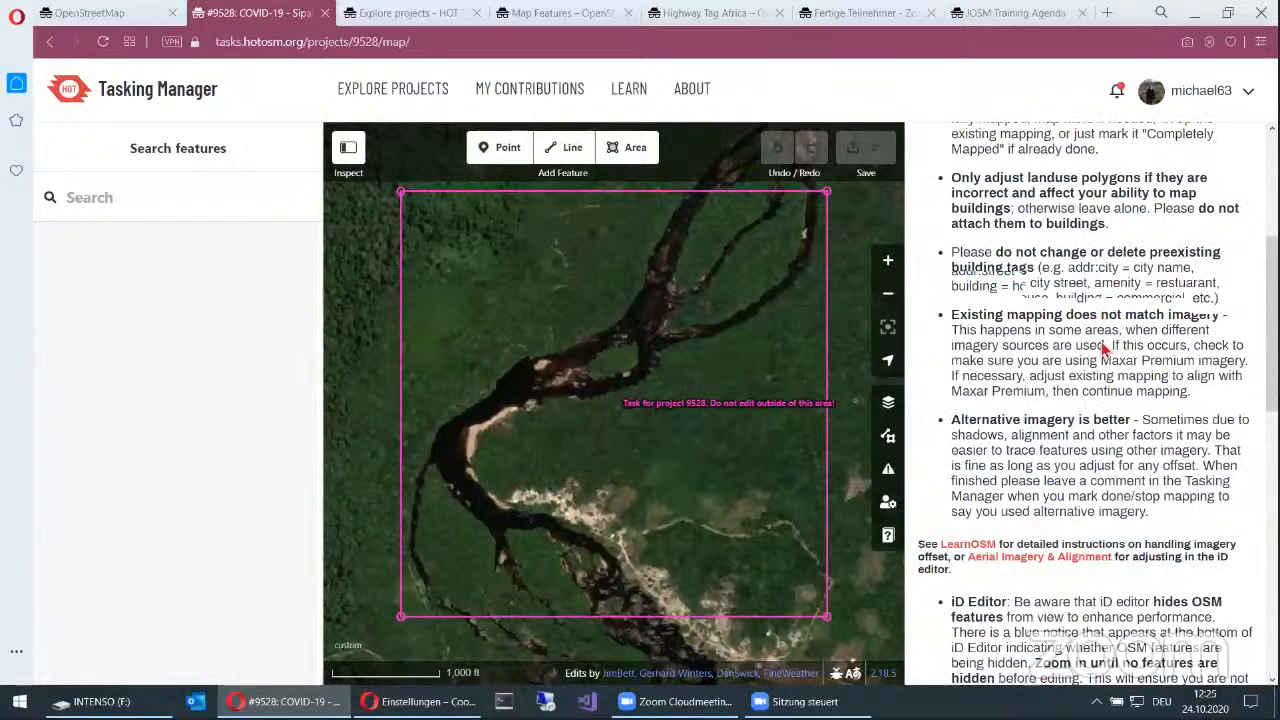
scroll(1105, 347, down, 4)
scroll(1104, 348, down, 1)
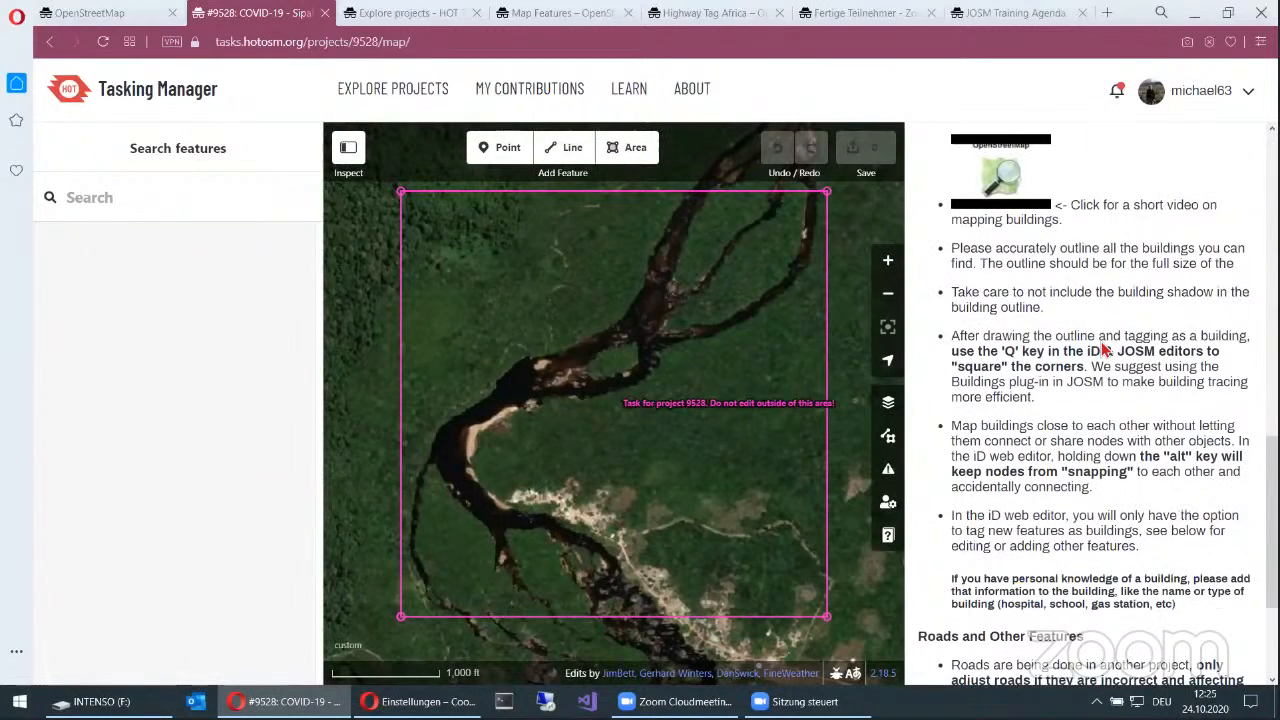
scroll(1106, 349, down, 1)
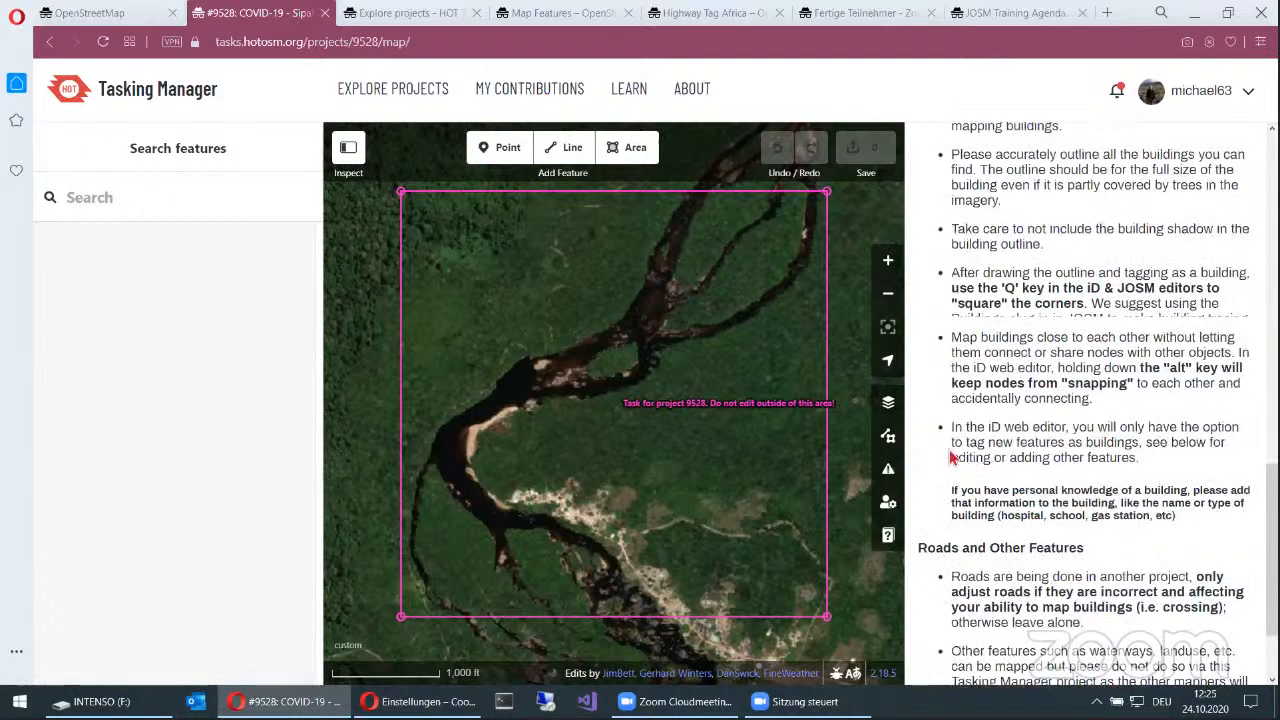
scroll(1001, 464, down, 1)
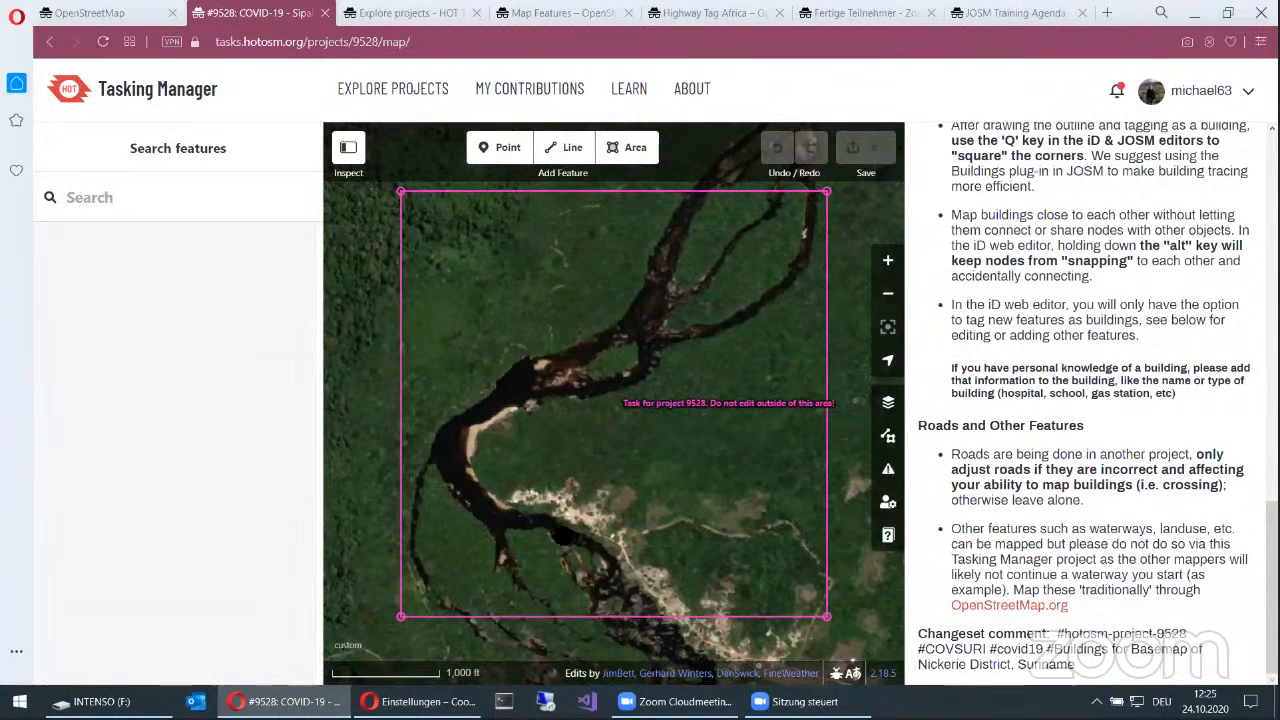
Step: Examine the settlement along the river in the imagery and check where the task square's southern boundary runs
scroll(622, 576, up, 2)
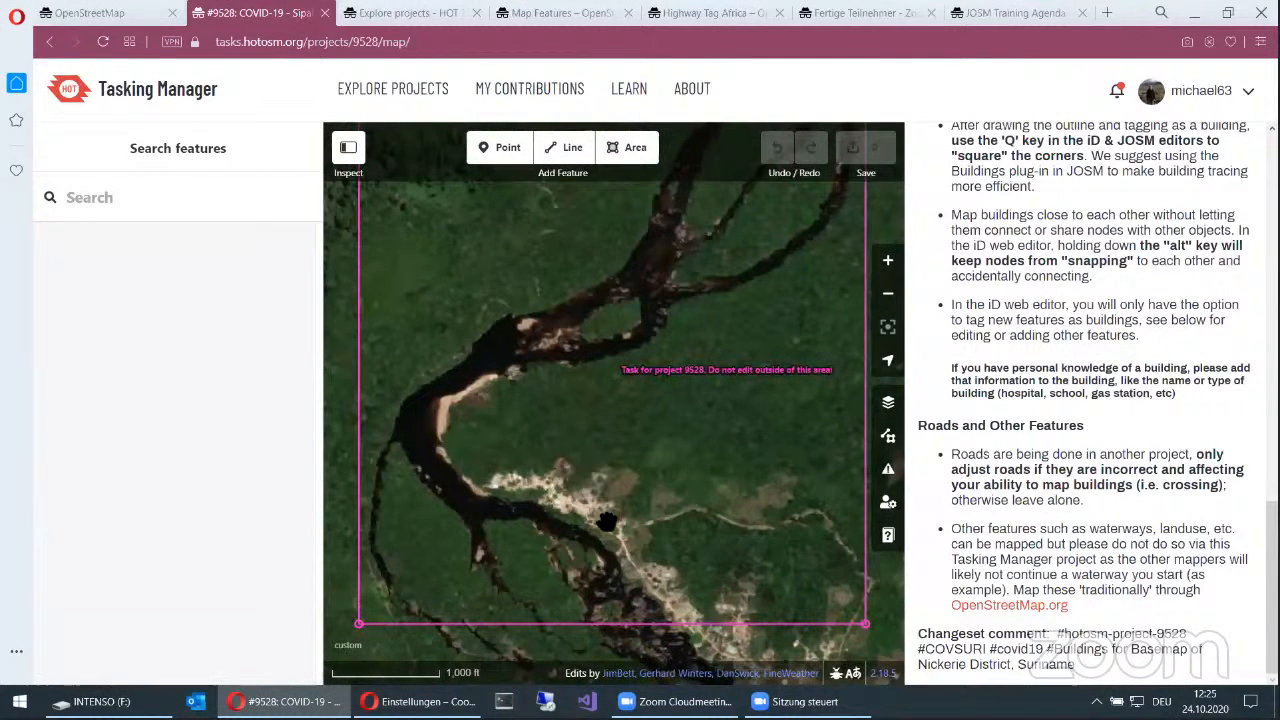
scroll(607, 521, up, 2)
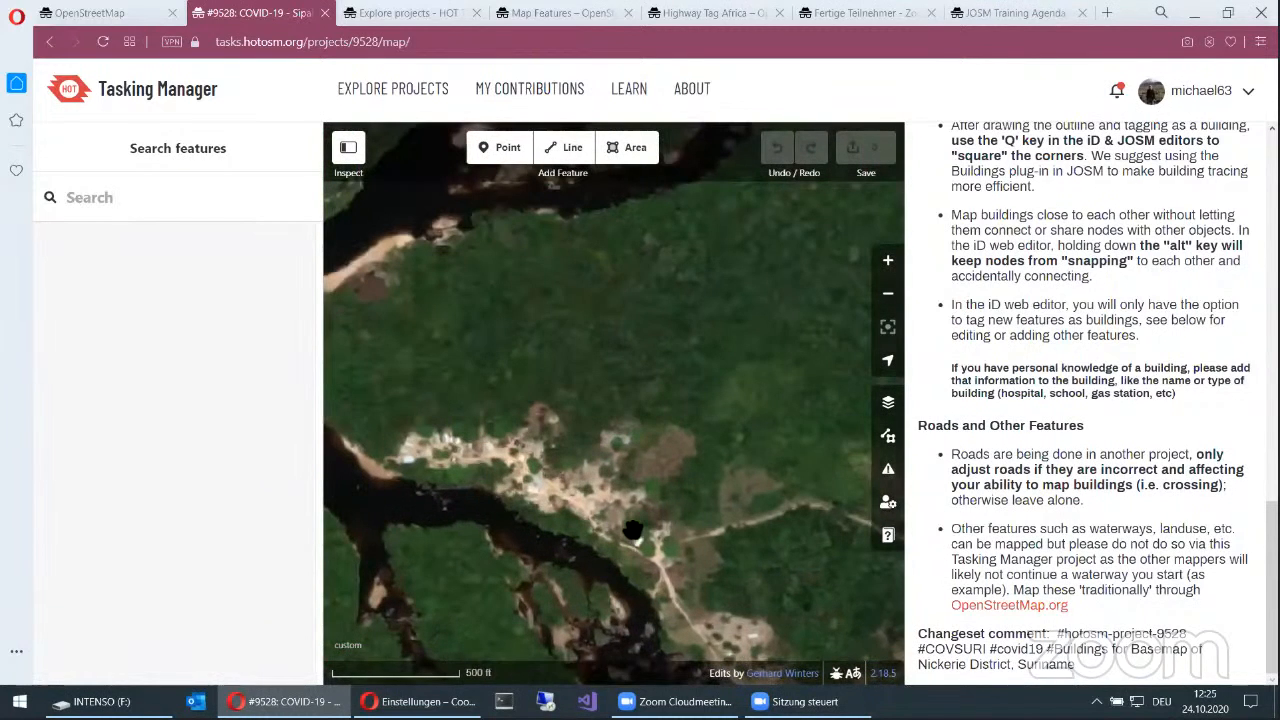
scroll(633, 530, up, 2)
scroll(667, 555, up, 1)
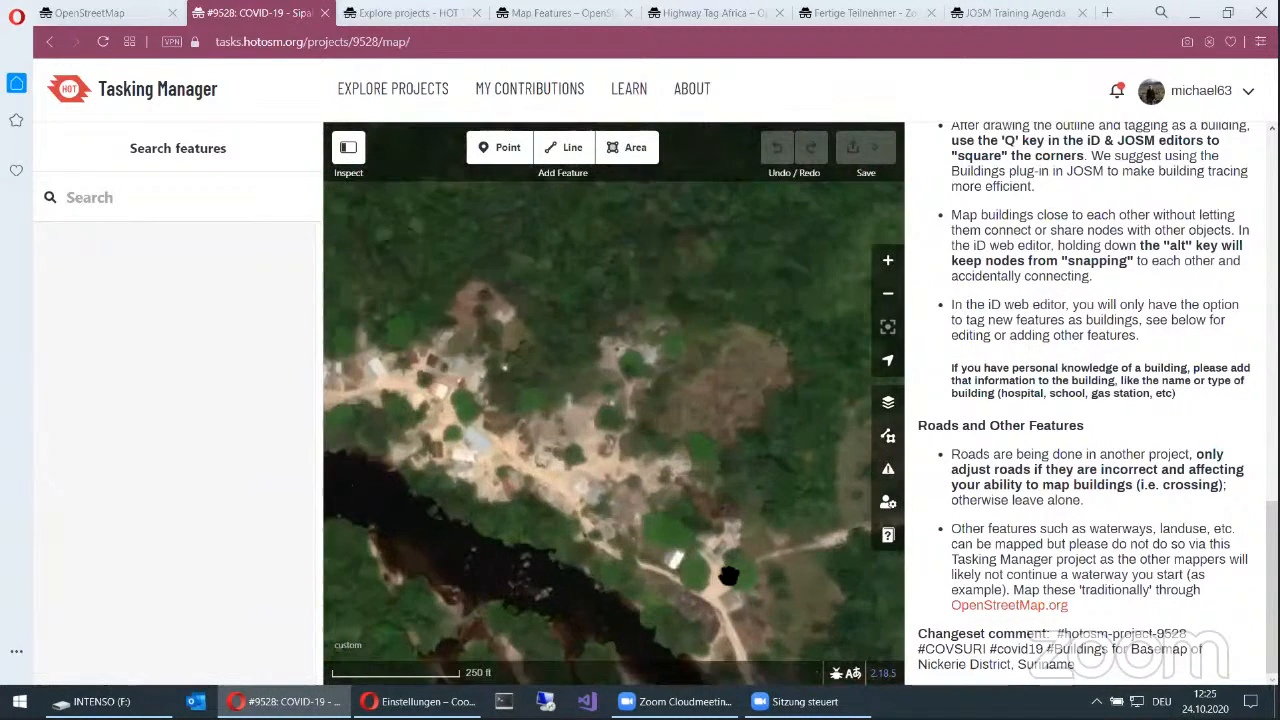
scroll(683, 486, up, 1)
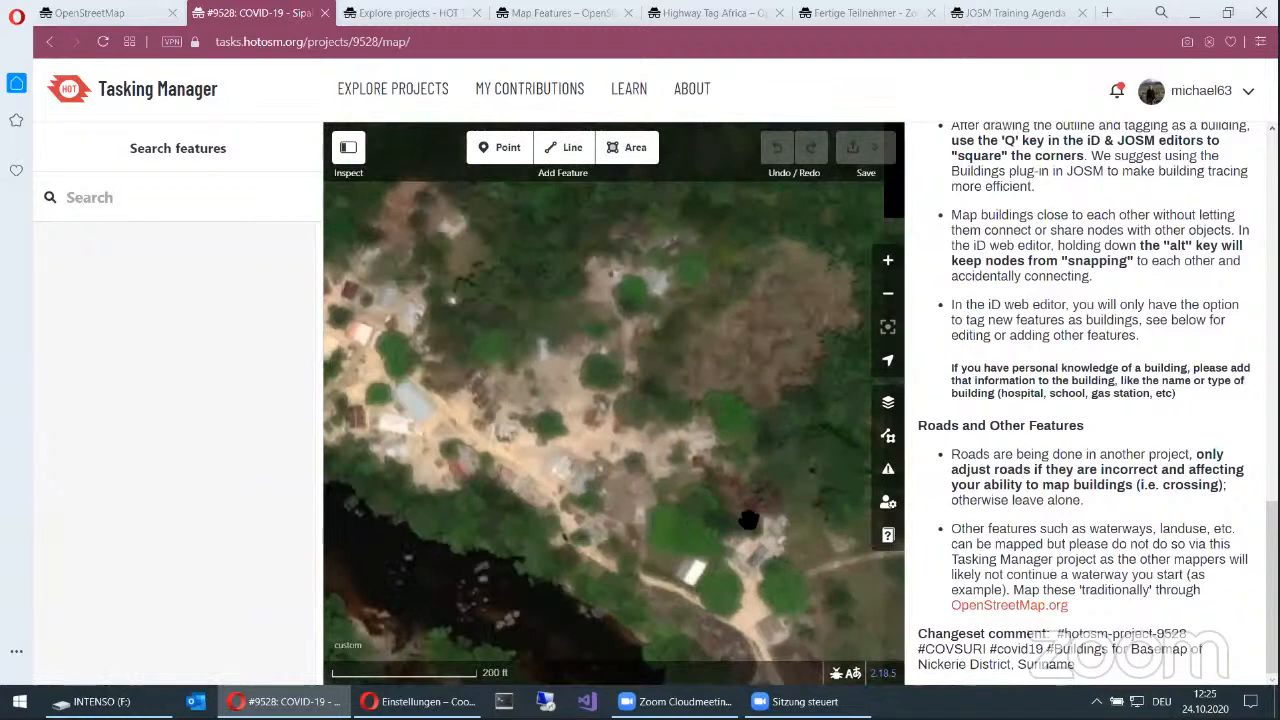
drag(749, 520, 621, 240)
drag(818, 660, 288, 335)
scroll(638, 428, down, 3)
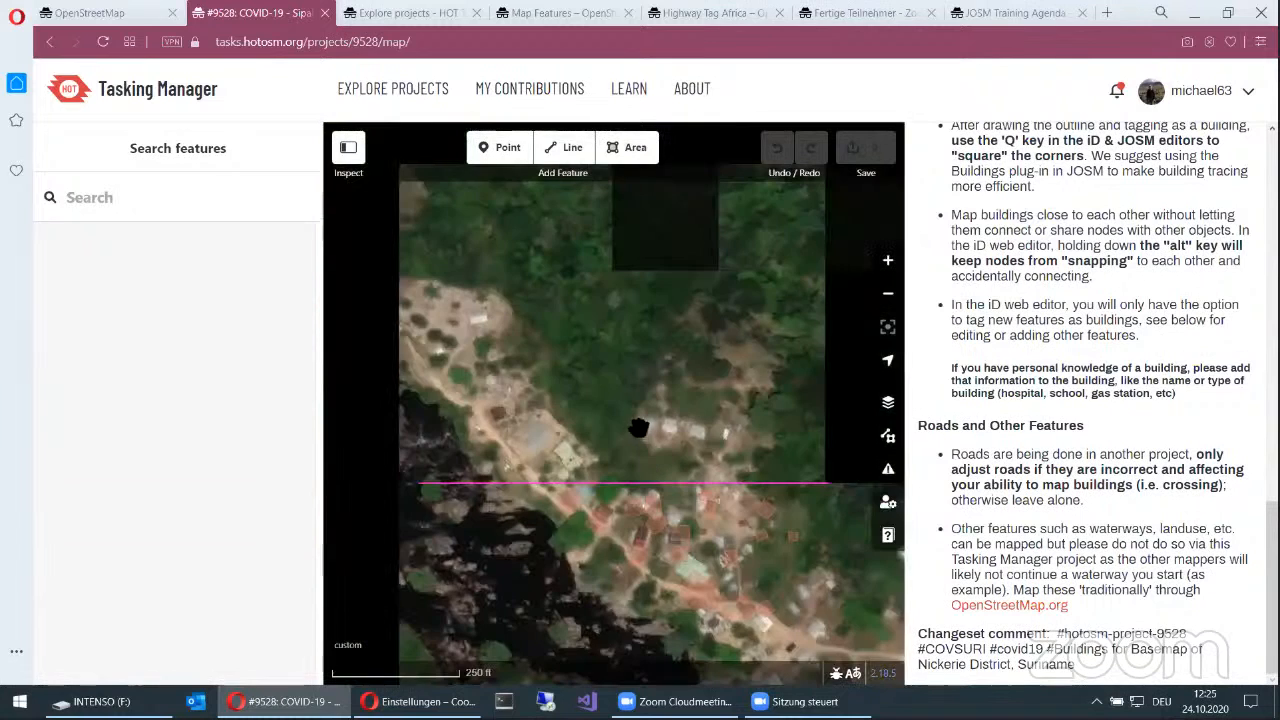
scroll(638, 428, down, 3)
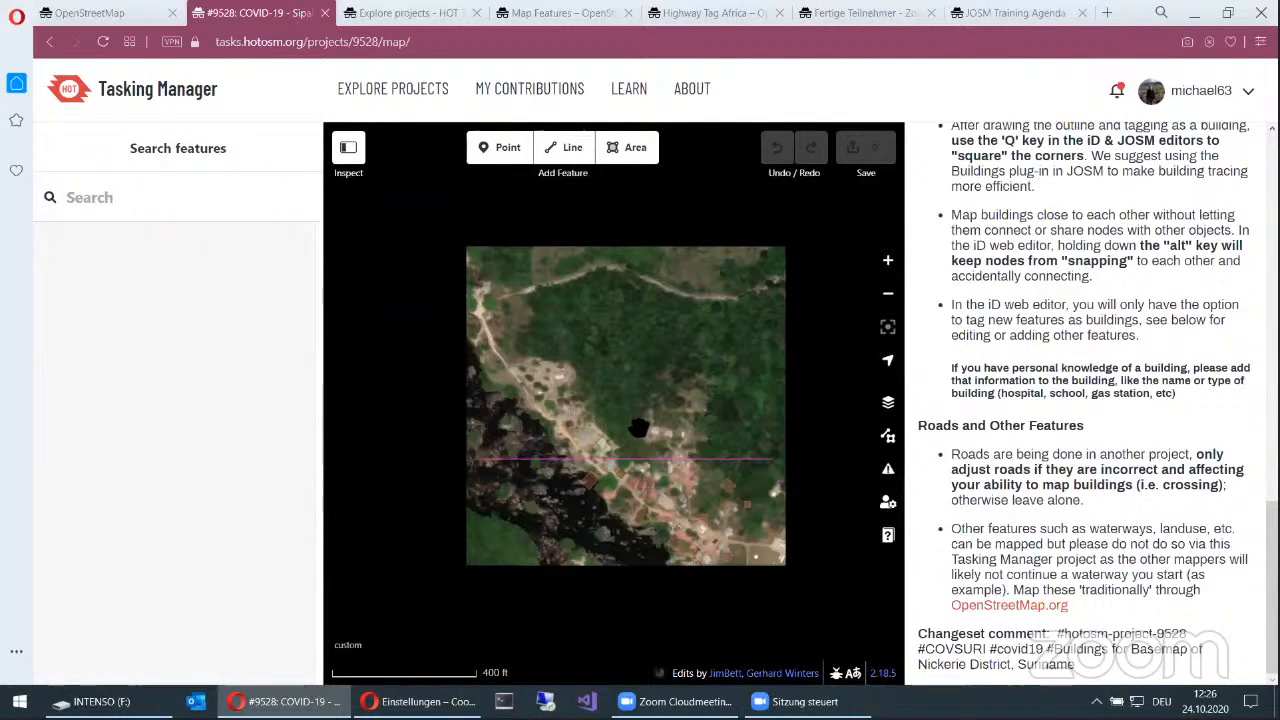
scroll(638, 428, down, 3)
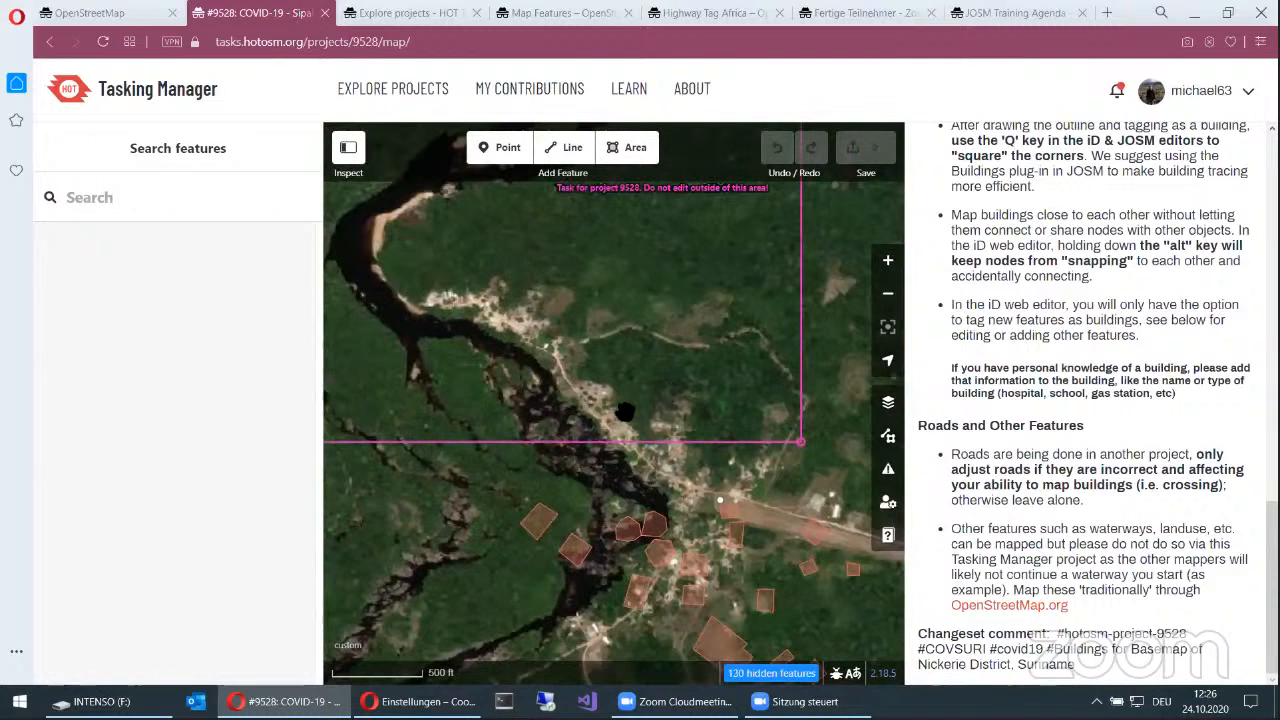
scroll(622, 410, down, 3)
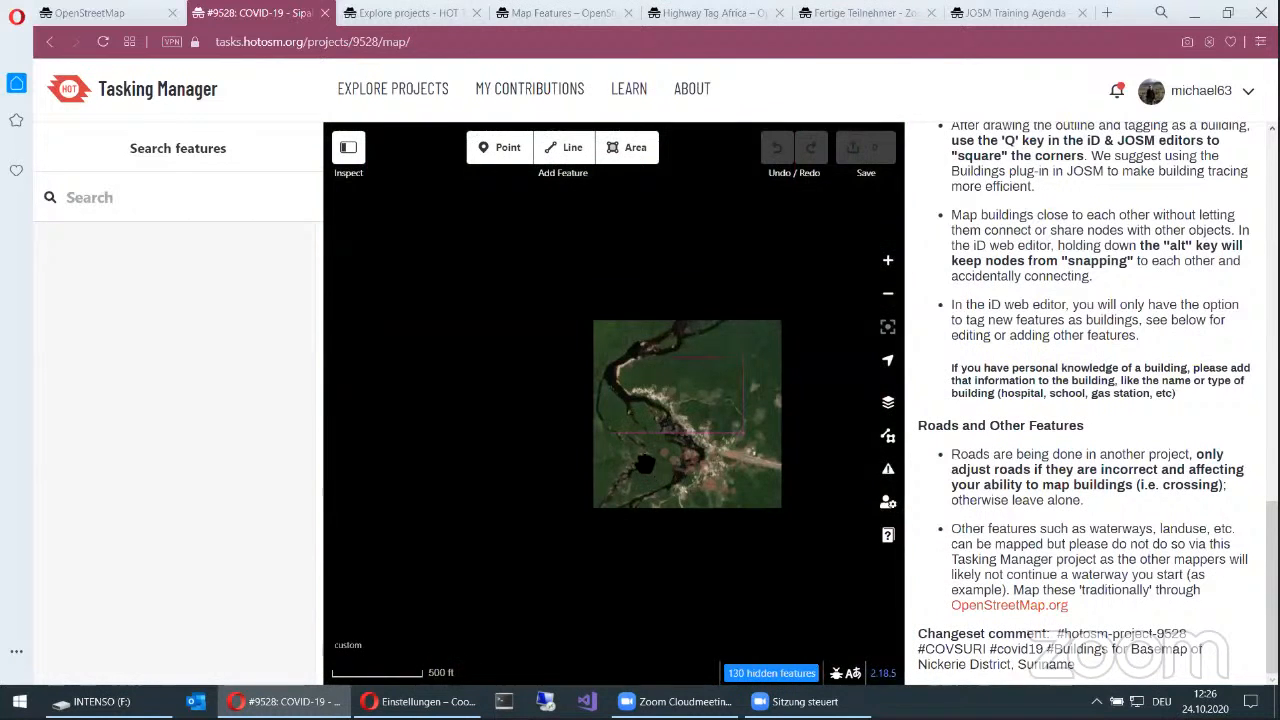
Step: Trace the large grey-roofed building in the riverside settlement as an area, tag it as Building, square its corners and deselect it
scroll(650, 468, up, 3)
drag(676, 433, 585, 412)
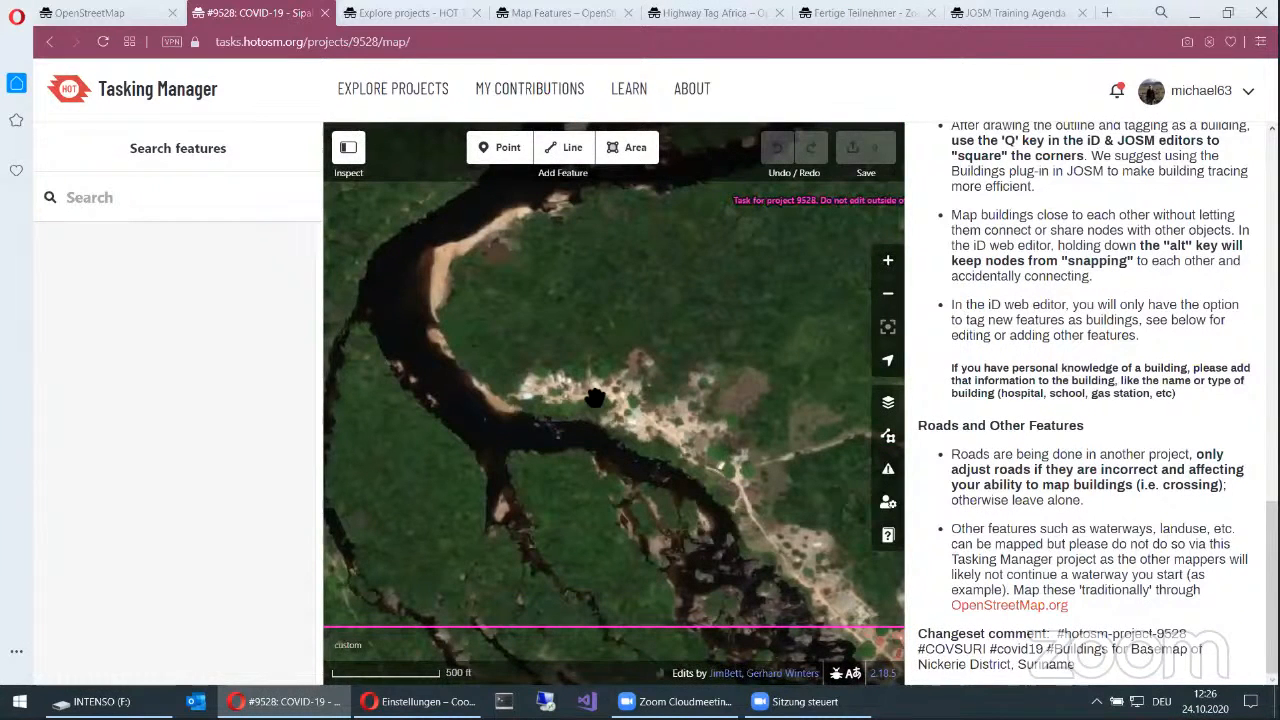
scroll(637, 385, up, 3)
scroll(565, 357, up, 2)
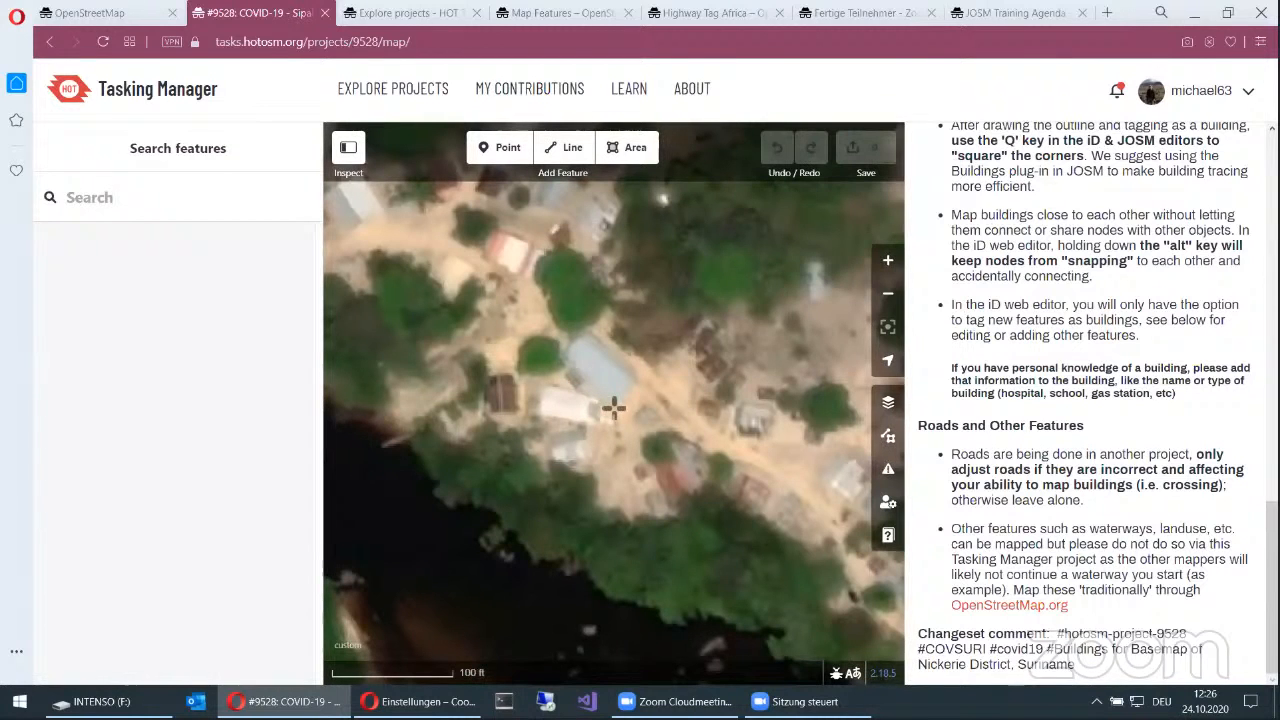
click(637, 377)
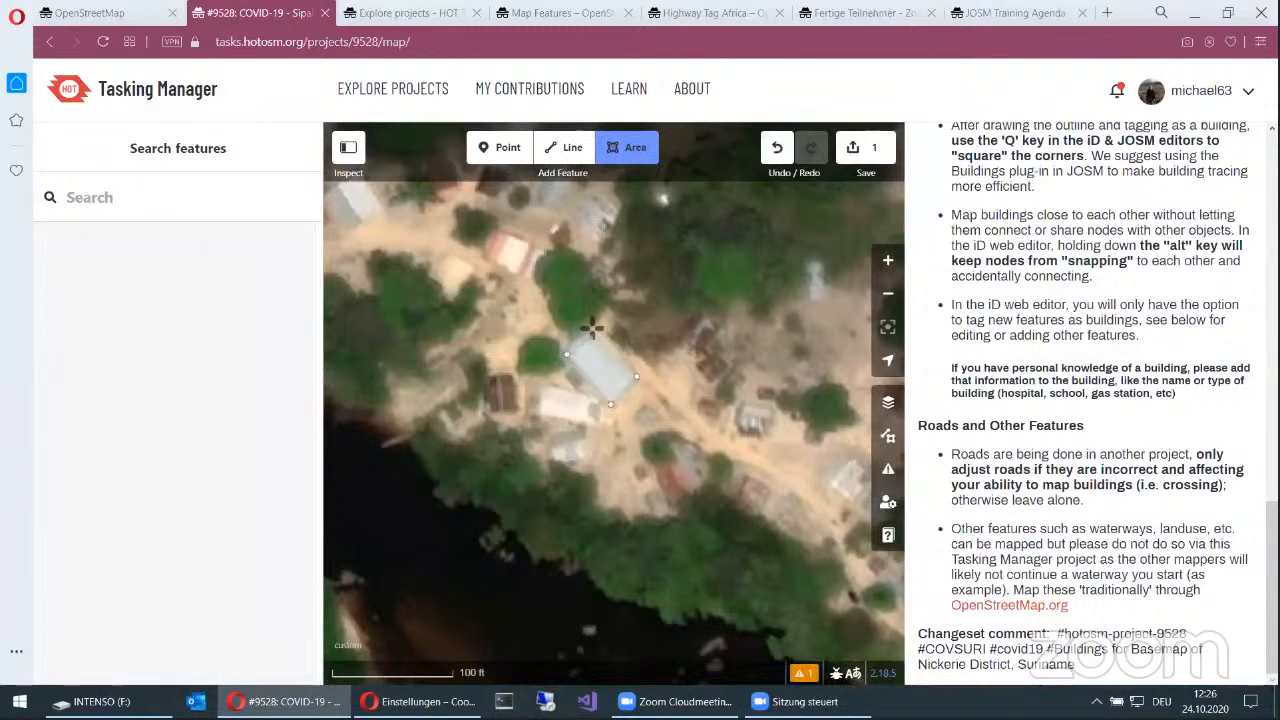
double_click(595, 332)
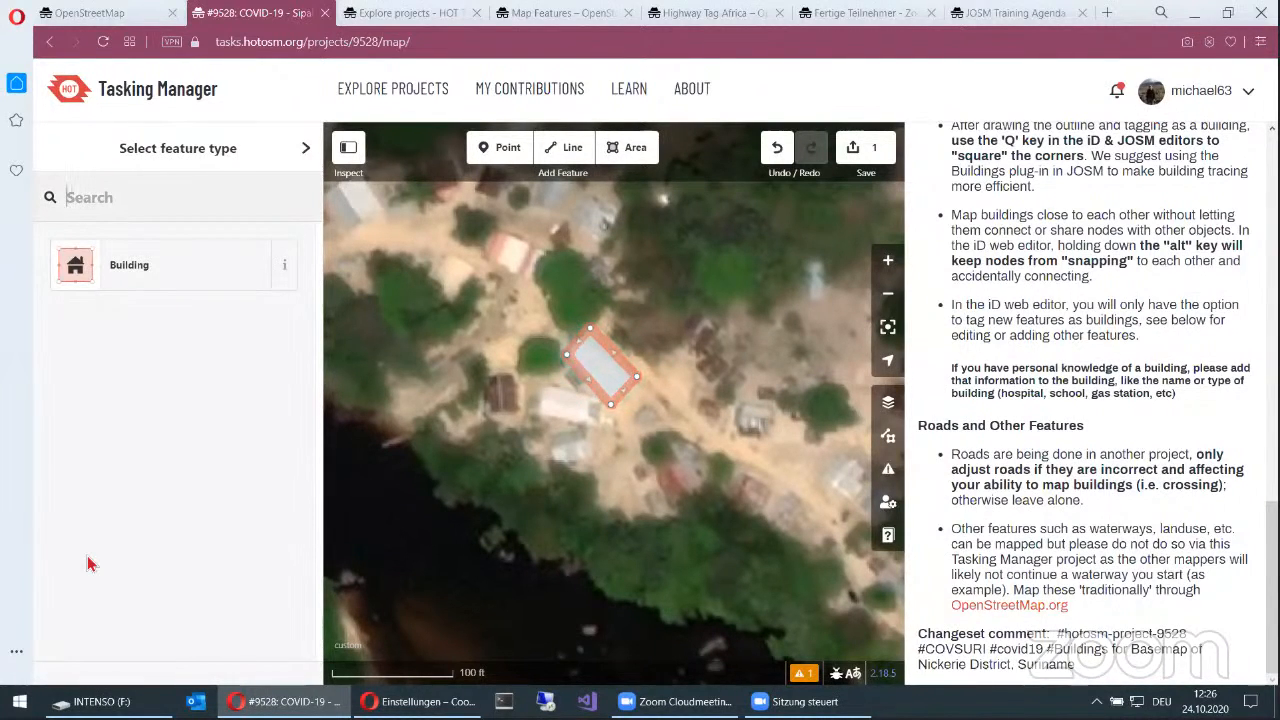
click(180, 276)
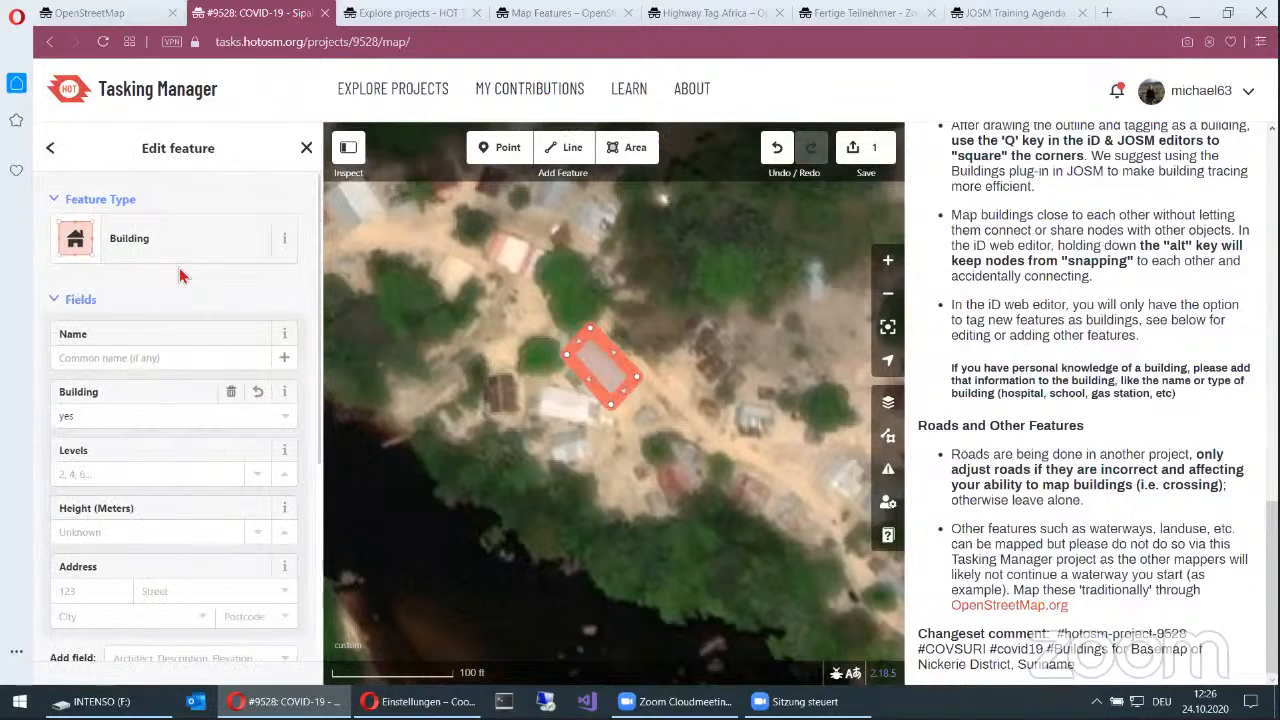
key(q)
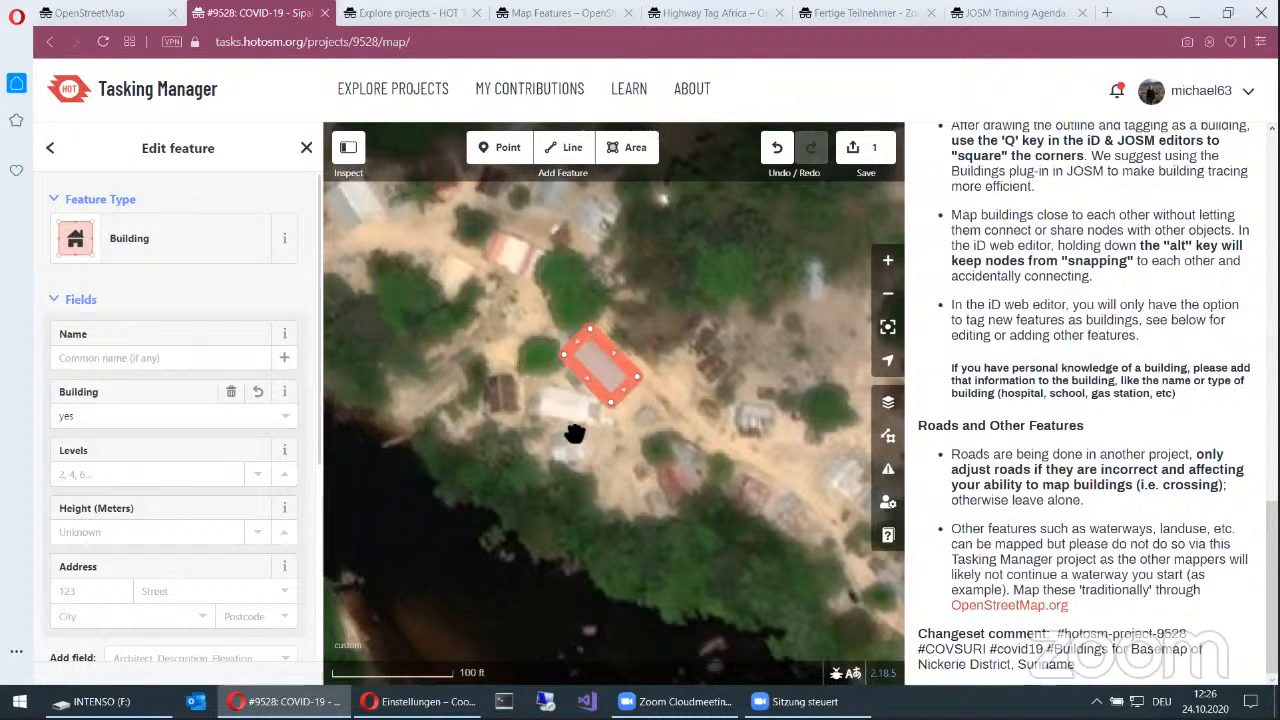
scroll(512, 410, up, 3)
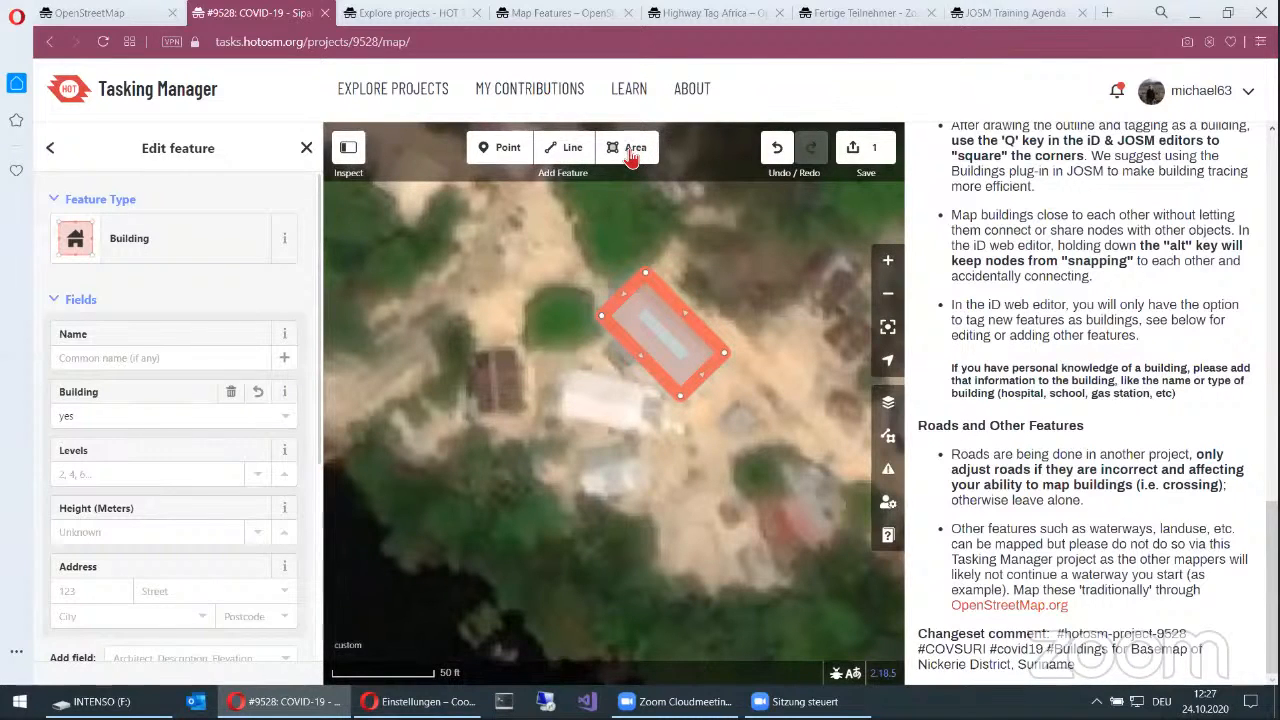
click(566, 353)
Step: Open the background display options and reduce the imagery's saturation to 25%
scroll(560, 356, down, 2)
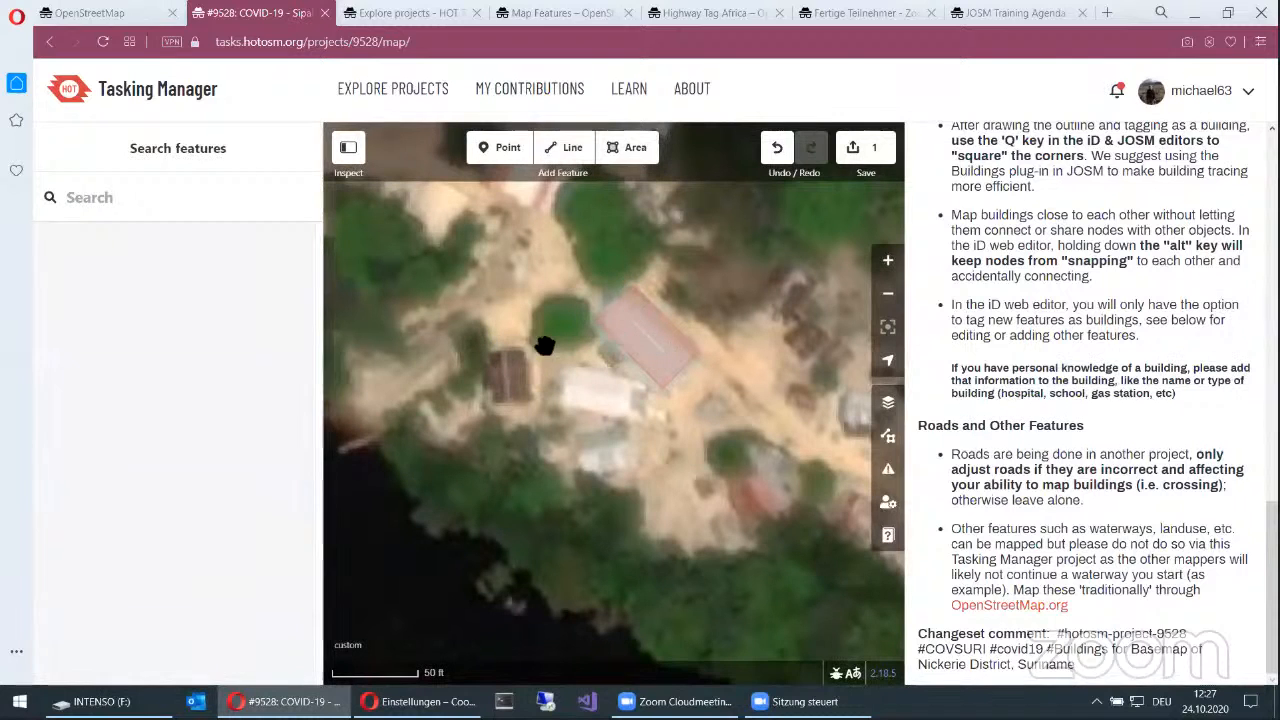
scroll(509, 395, up, 2)
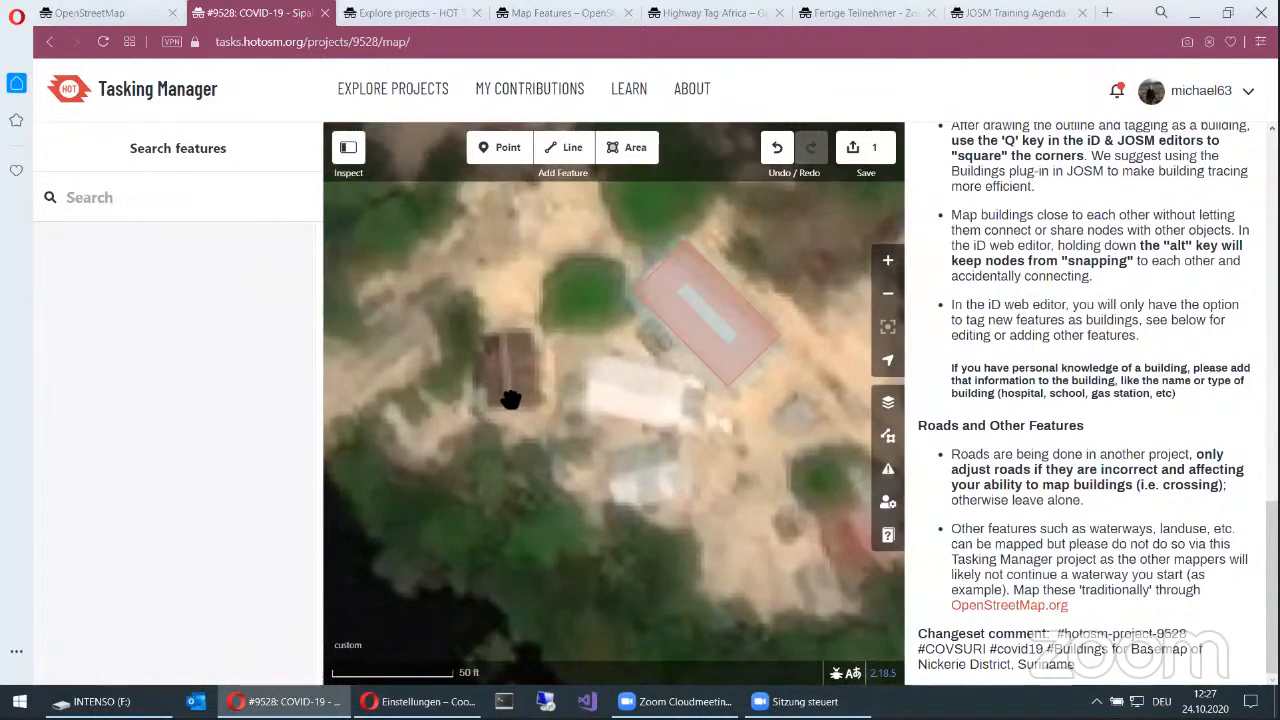
scroll(510, 399, down, 3)
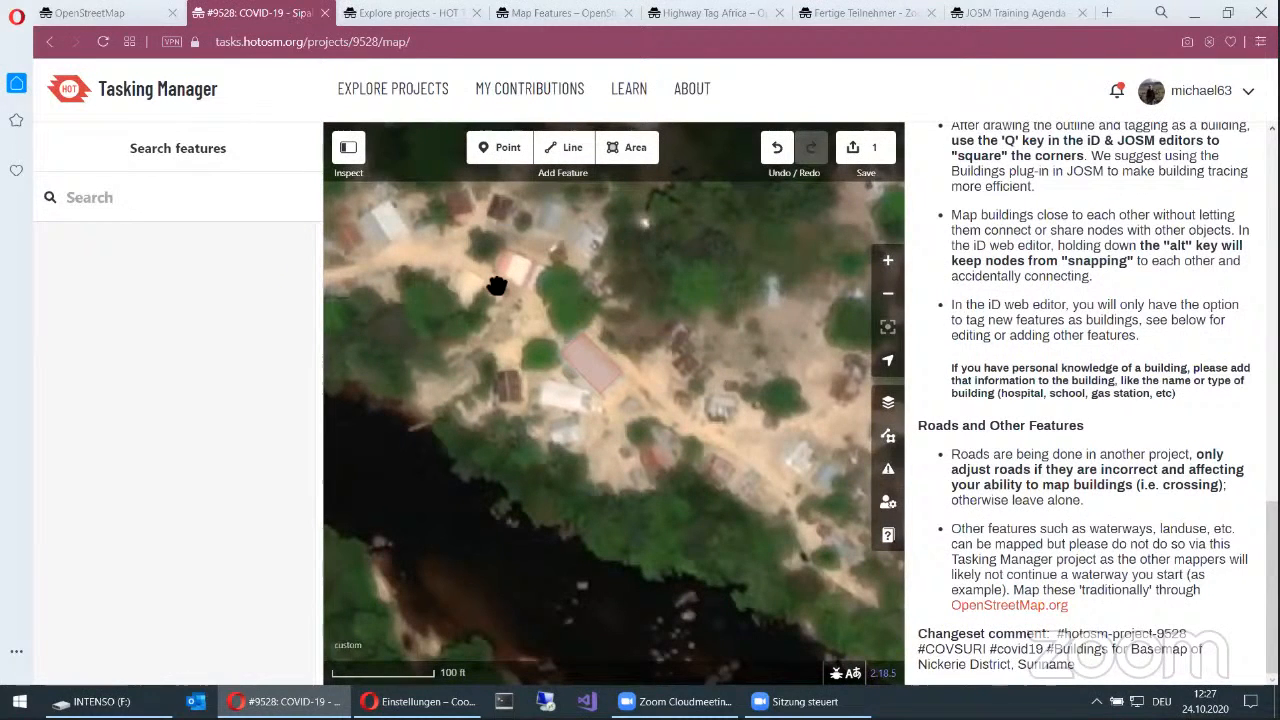
click(886, 410)
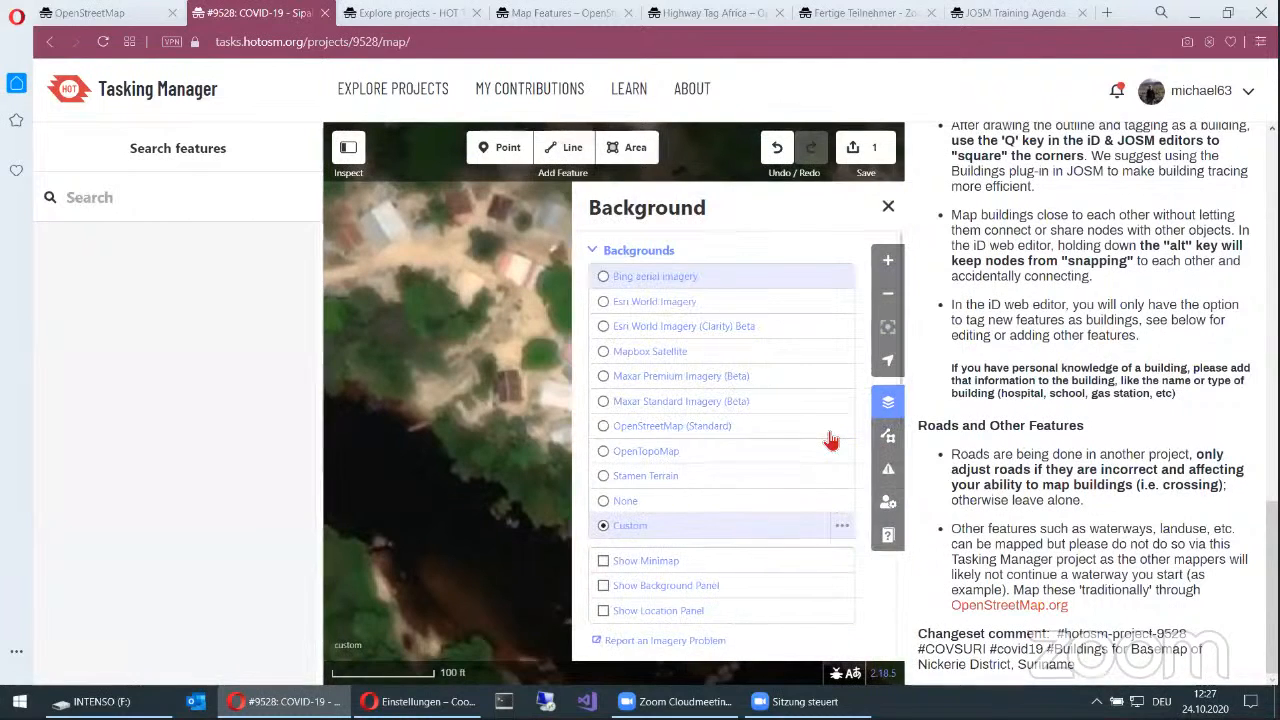
scroll(830, 440, down, 3)
scroll(830, 440, down, 3)
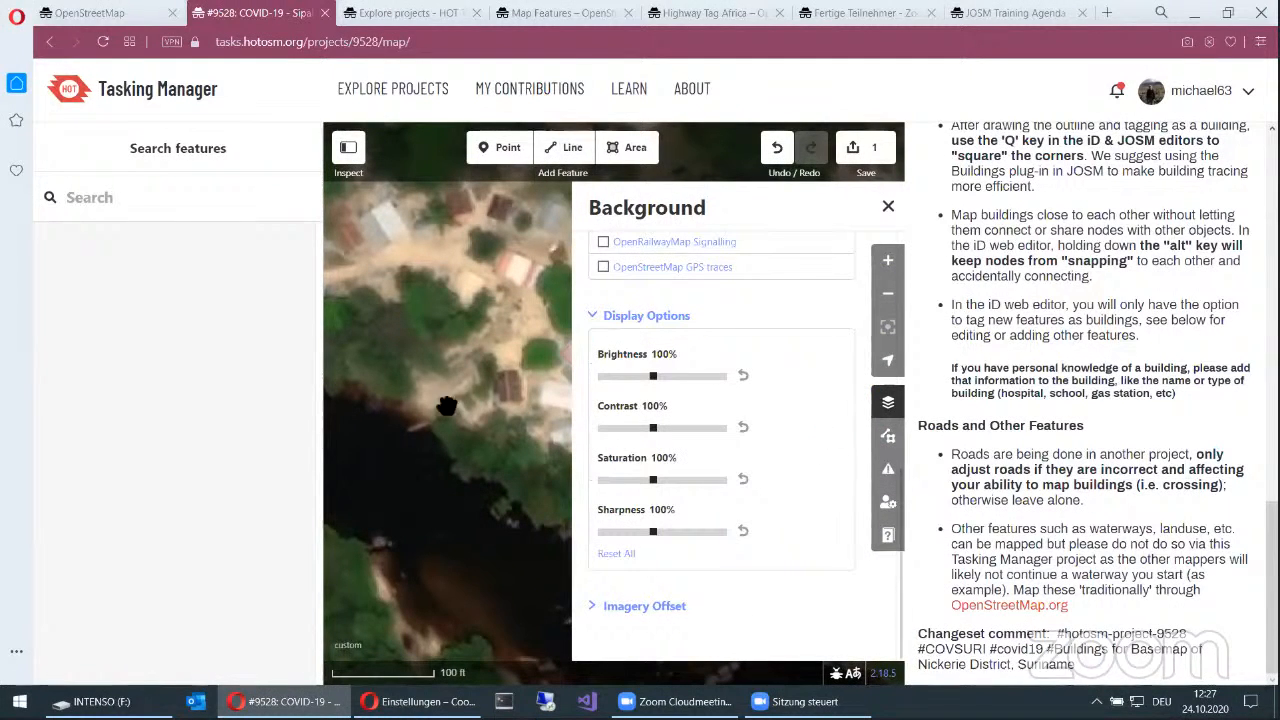
drag(420, 408, 332, 428)
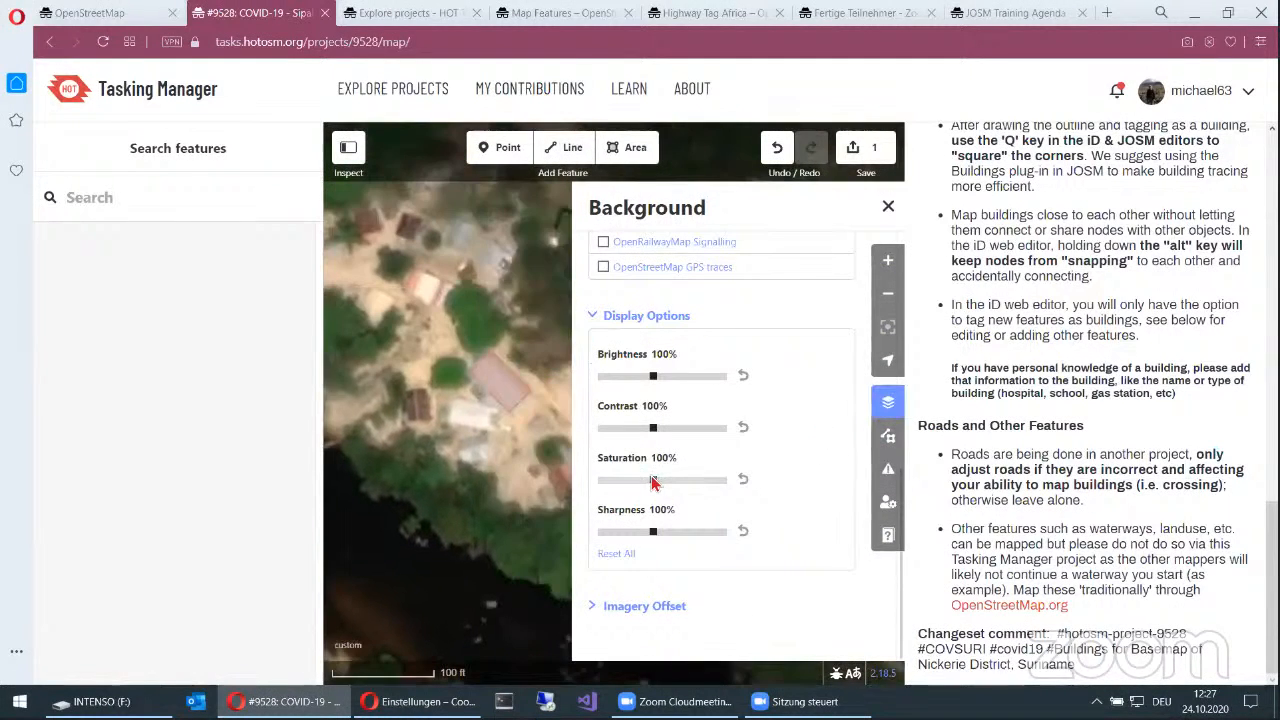
drag(651, 482, 594, 487)
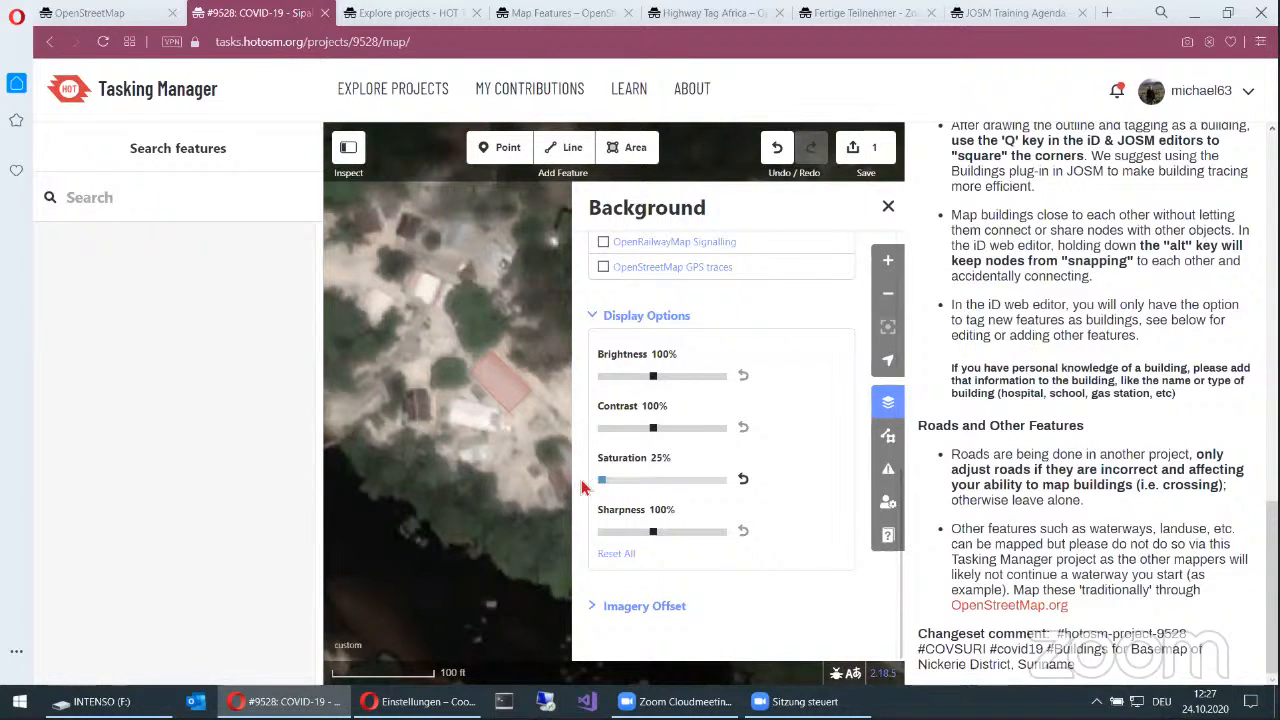
click(500, 386)
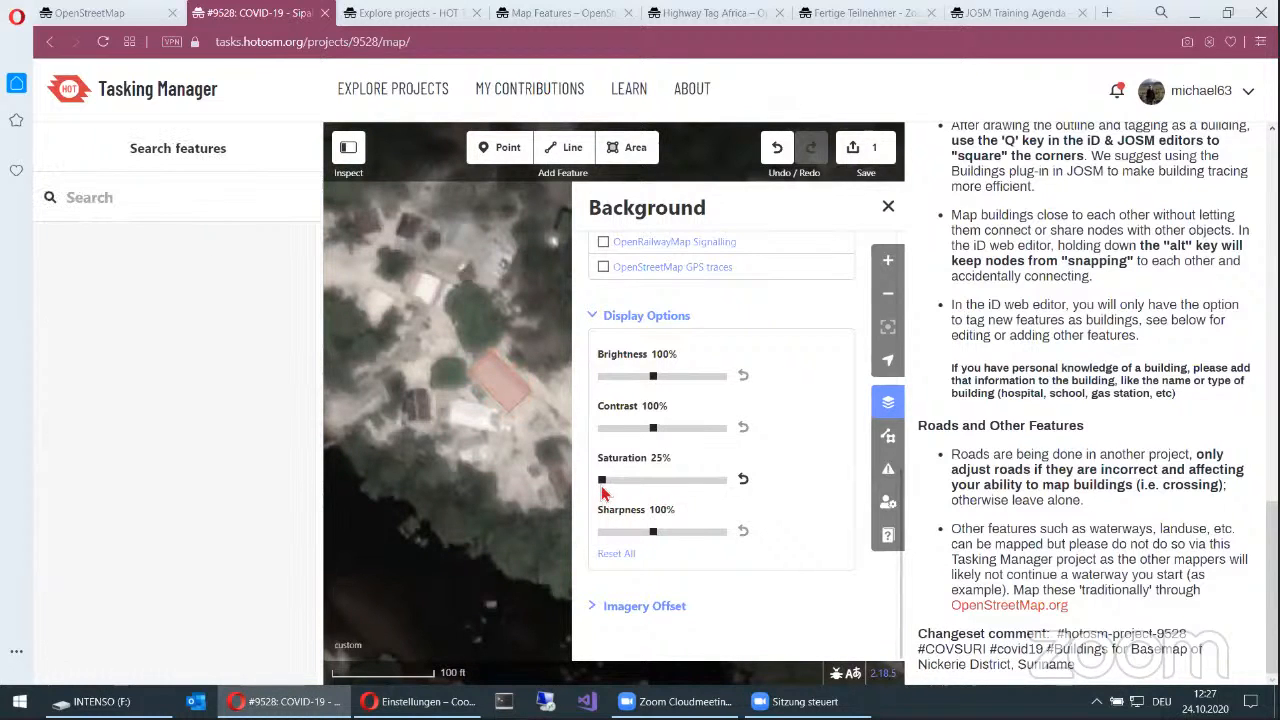
Step: Restore the background imagery's normal saturation and close the background settings
drag(607, 484, 657, 486)
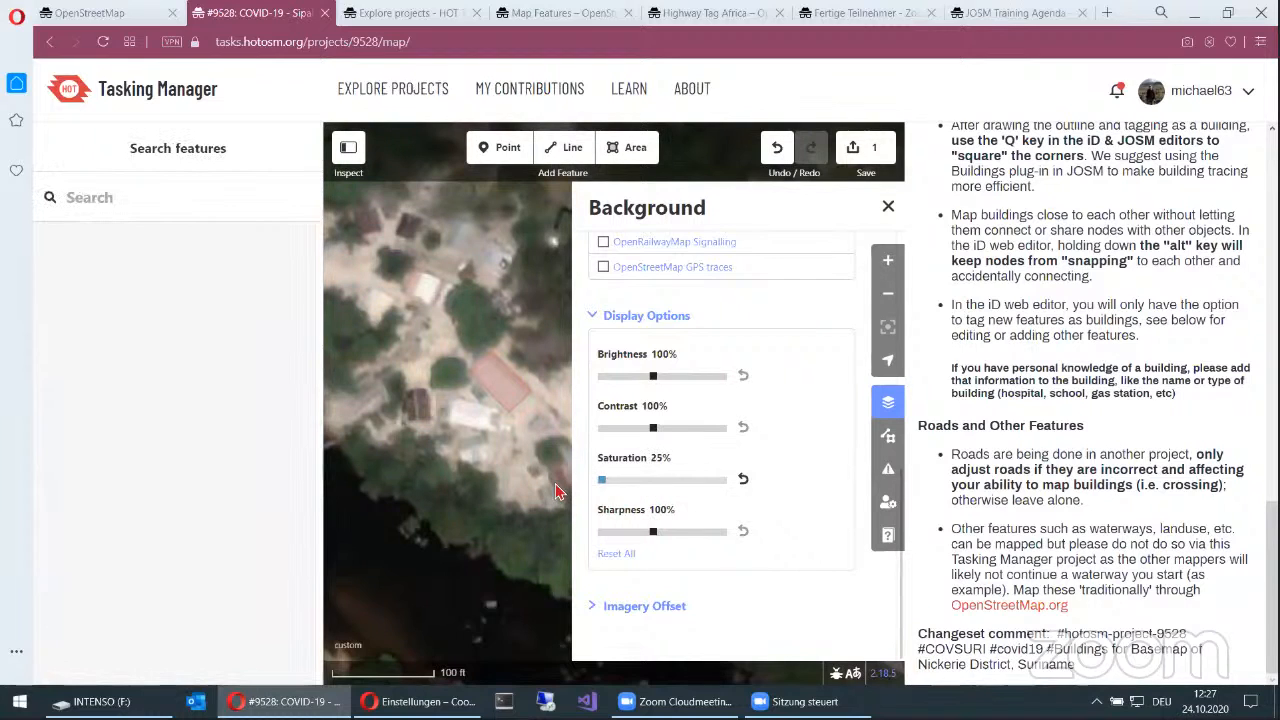
drag(608, 484, 626, 484)
click(650, 482)
click(887, 207)
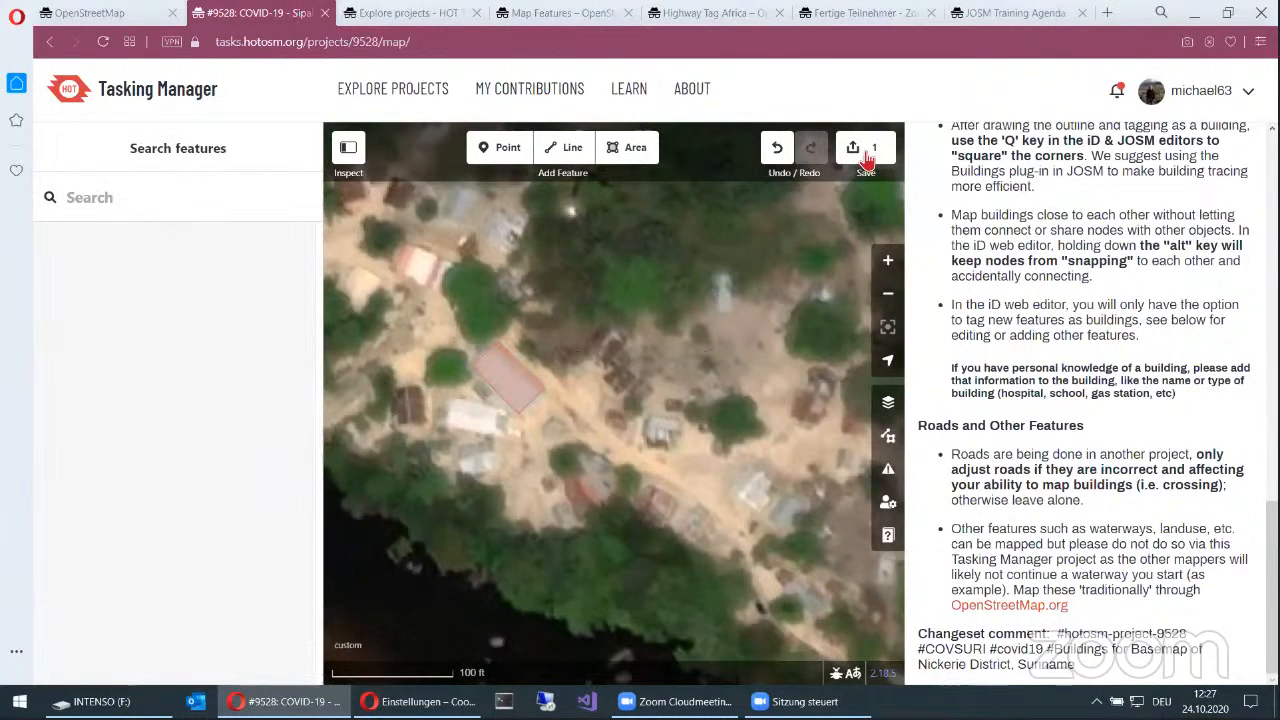
Step: Append "added building" to the prefilled changeset comment and upload the edit to OpenStreetMap
click(530, 375)
click(855, 147)
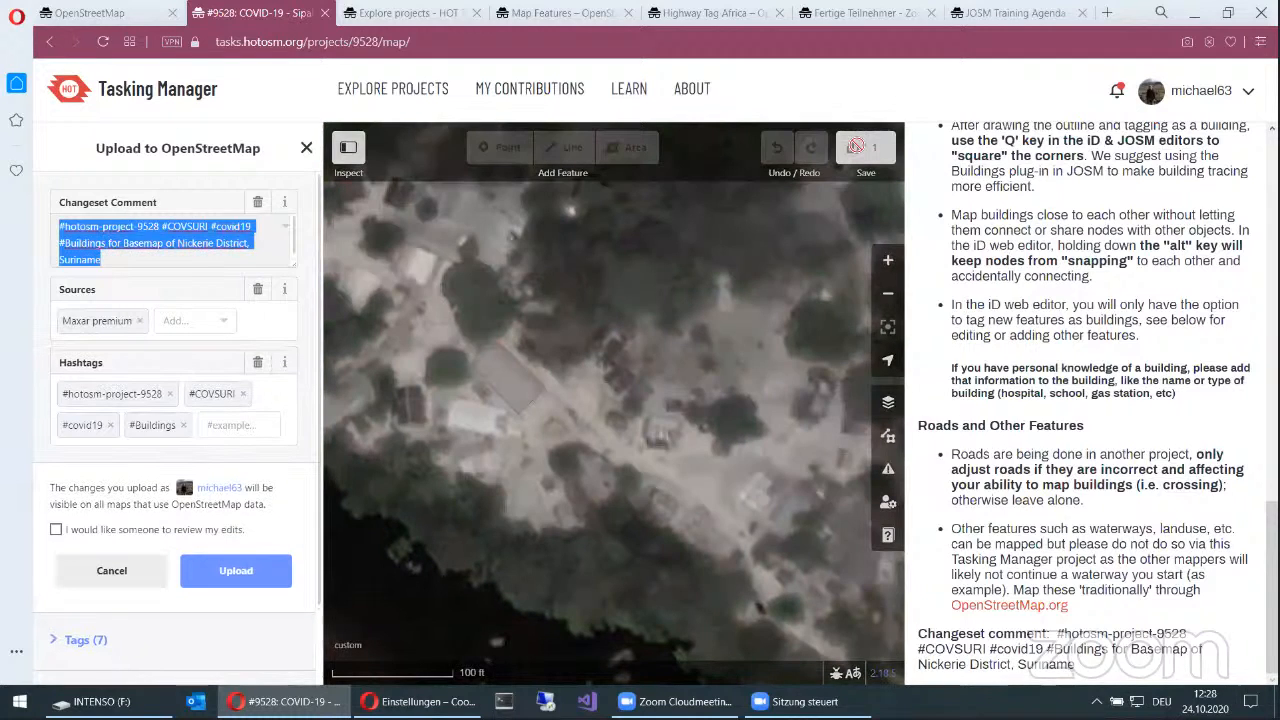
click(193, 262)
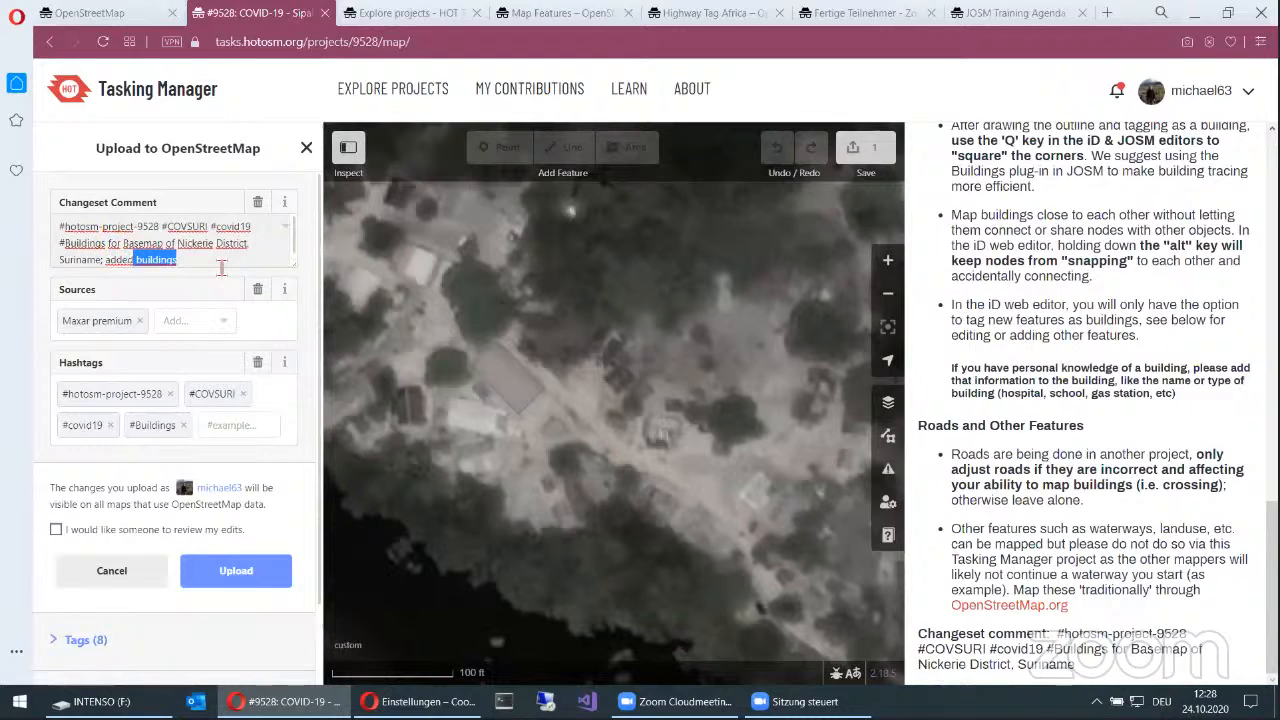
text(added building)
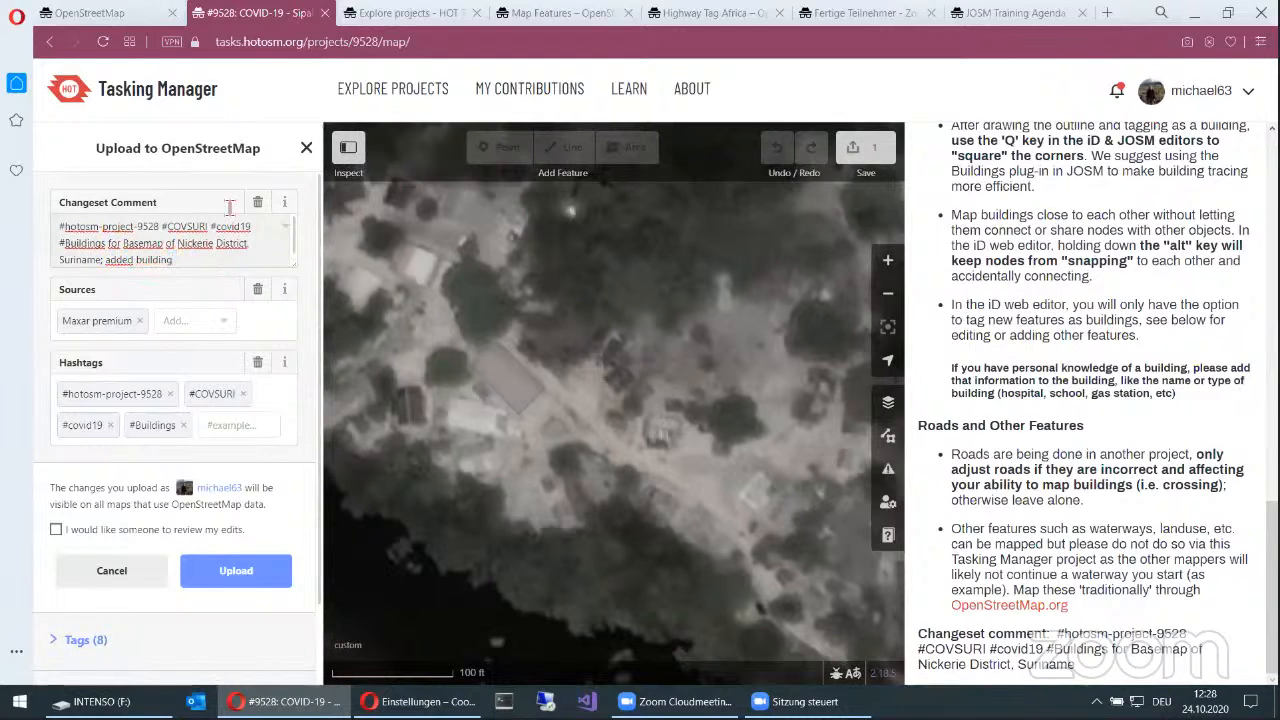
click(220, 573)
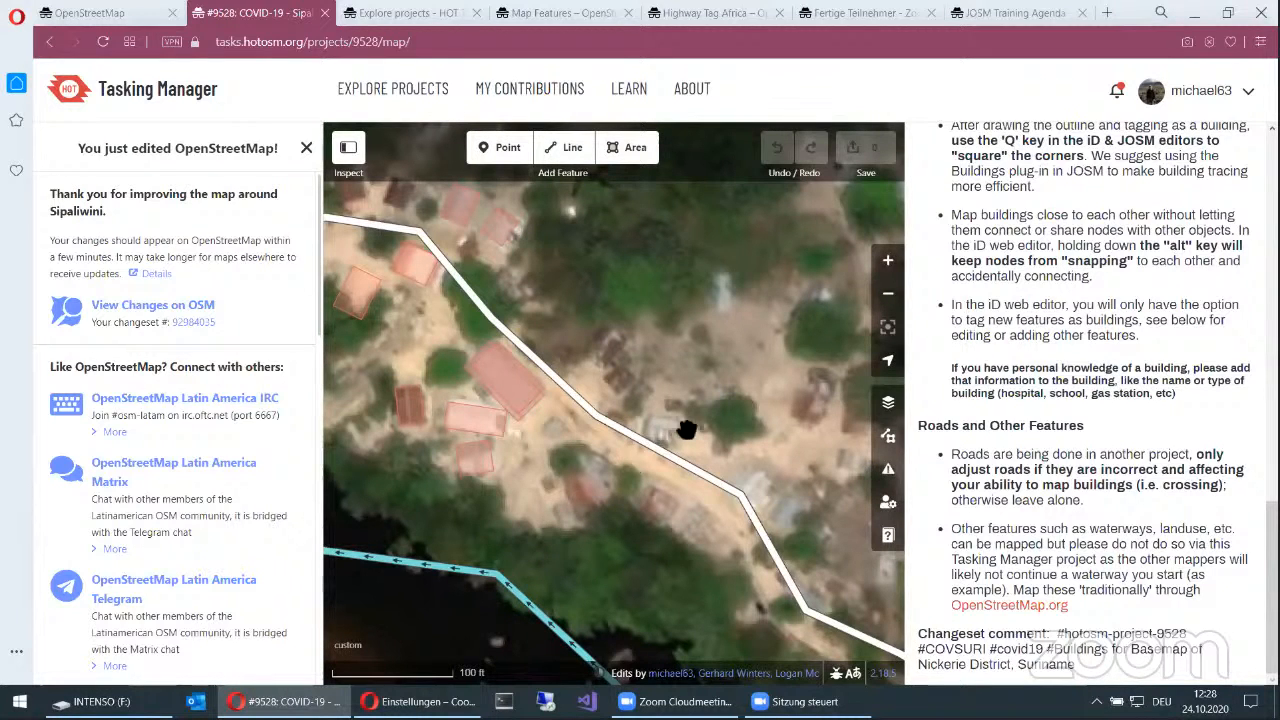
Step: Switch the task details from the instructions to the completion form
scroll(687, 429, down, 1)
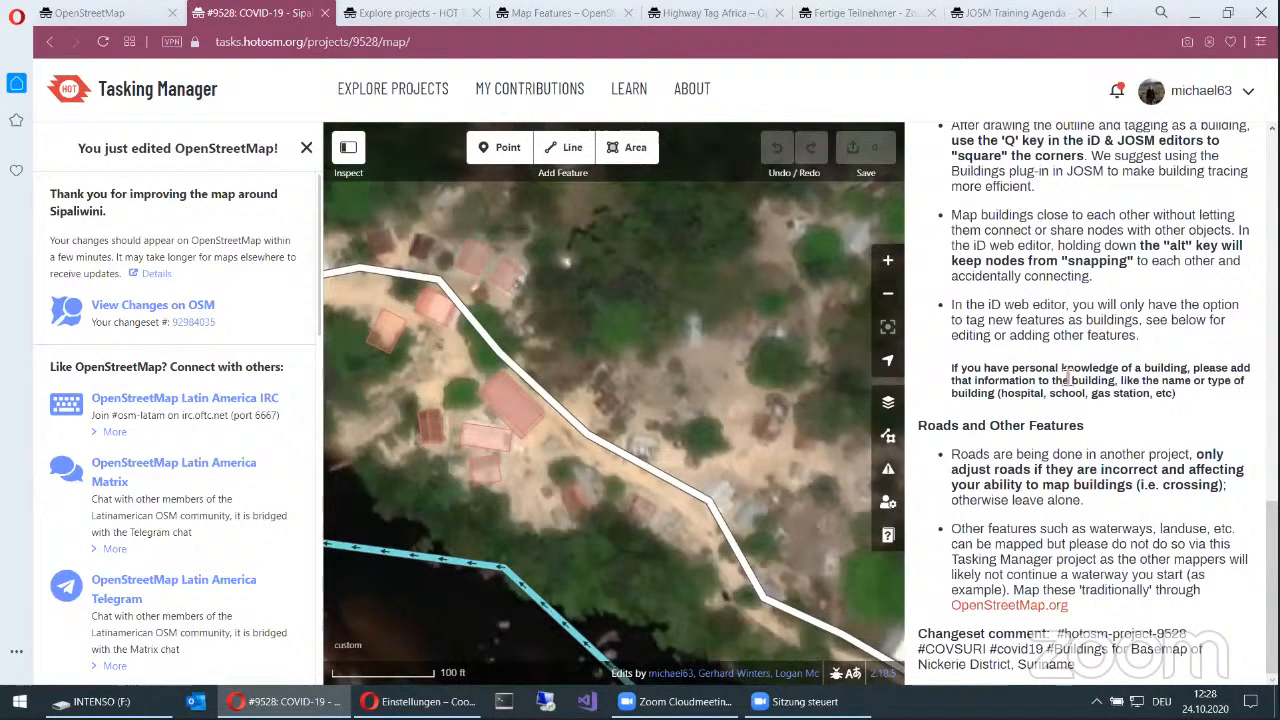
scroll(968, 305, up, 5)
scroll(967, 304, up, 7)
click(967, 304)
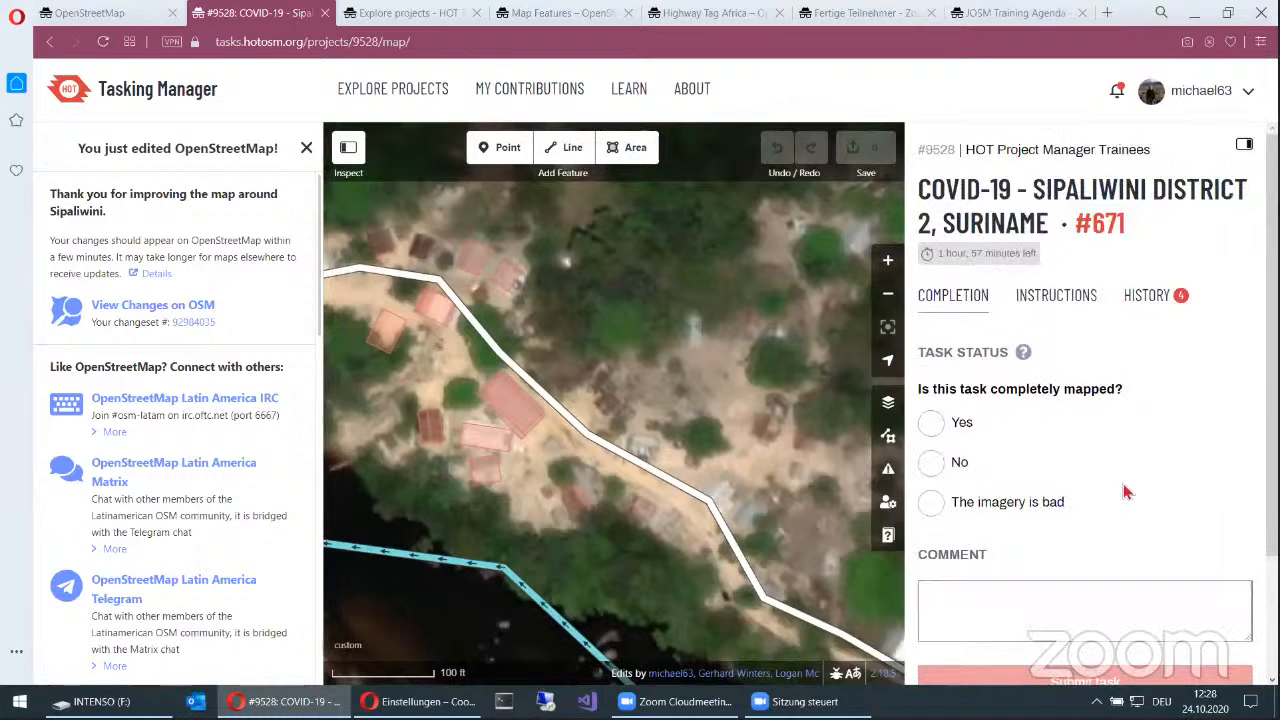
Step: Mark task #671 as not completely mapped, add the comment "add building" and submit the task
scroll(1137, 443, down, 1)
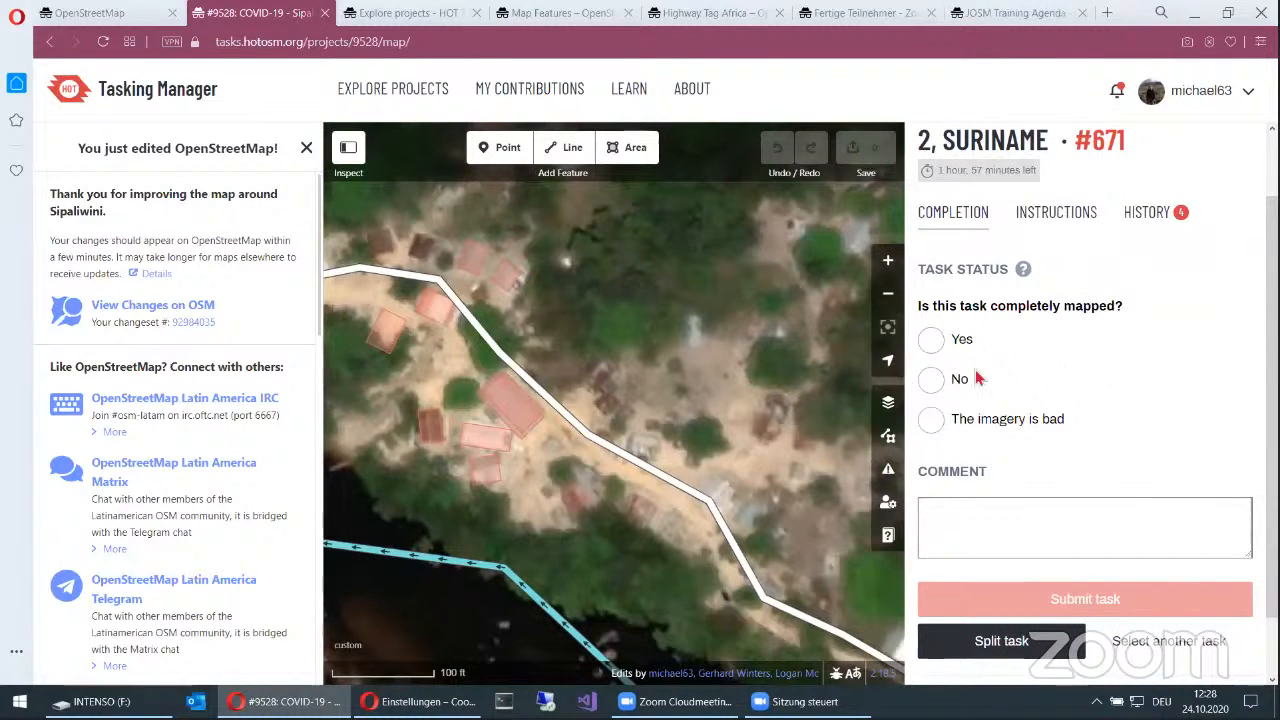
scroll(718, 404, down, 1)
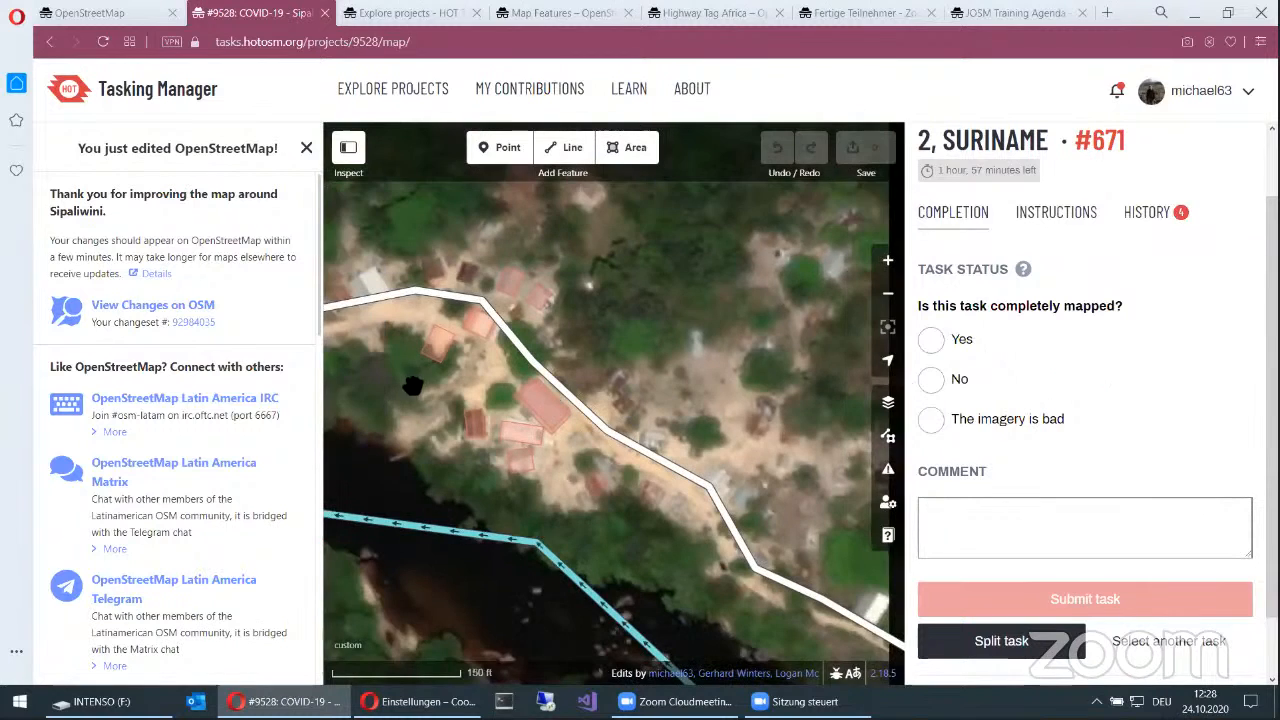
scroll(560, 448, down, 1)
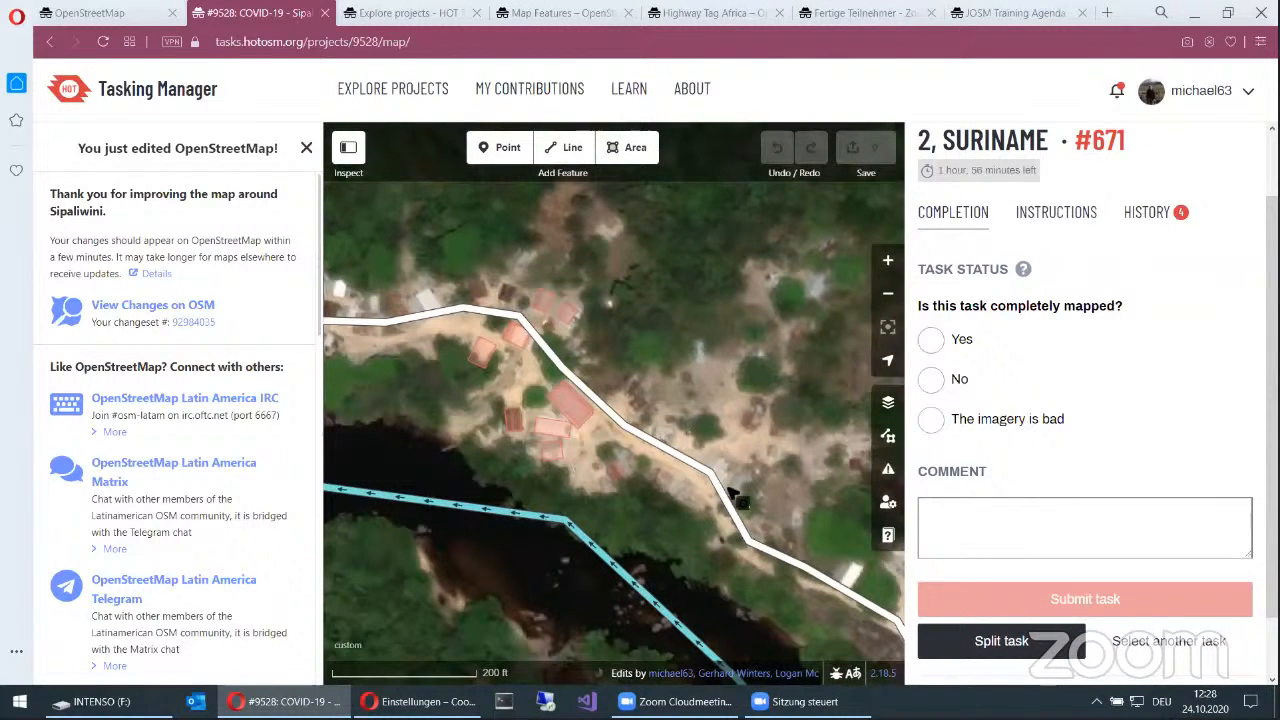
scroll(610, 440, up, 1)
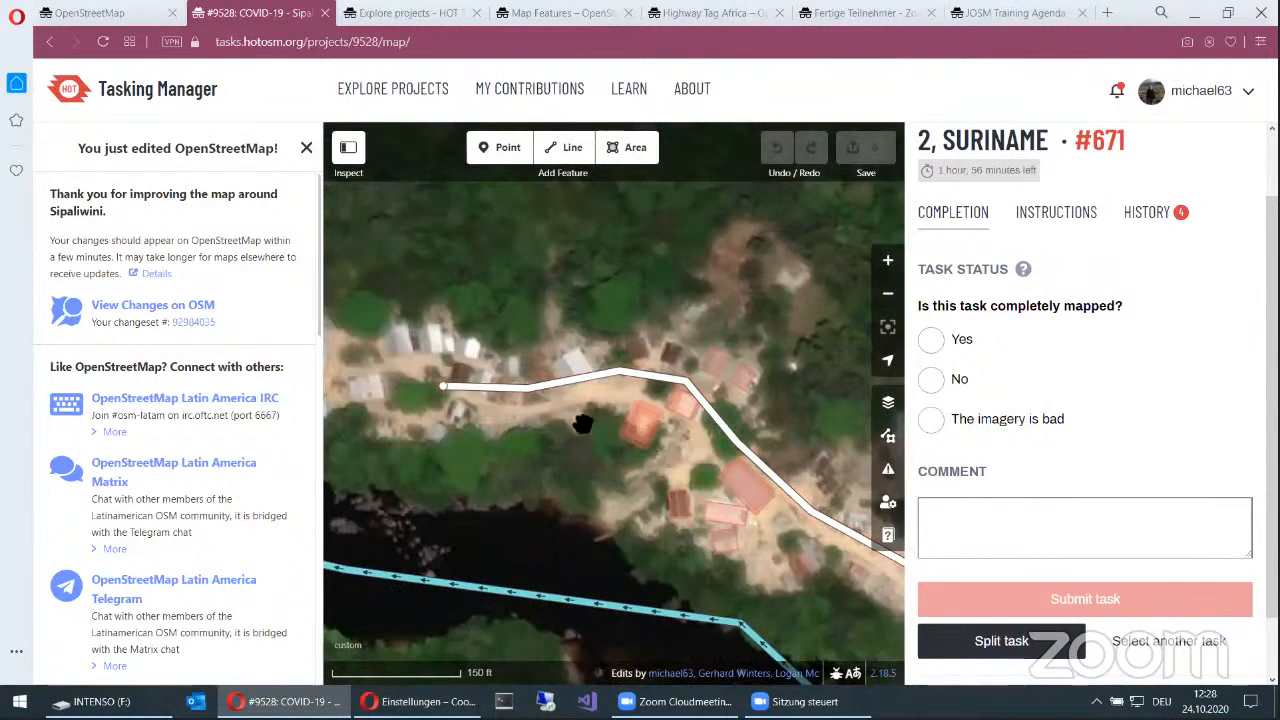
click(932, 389)
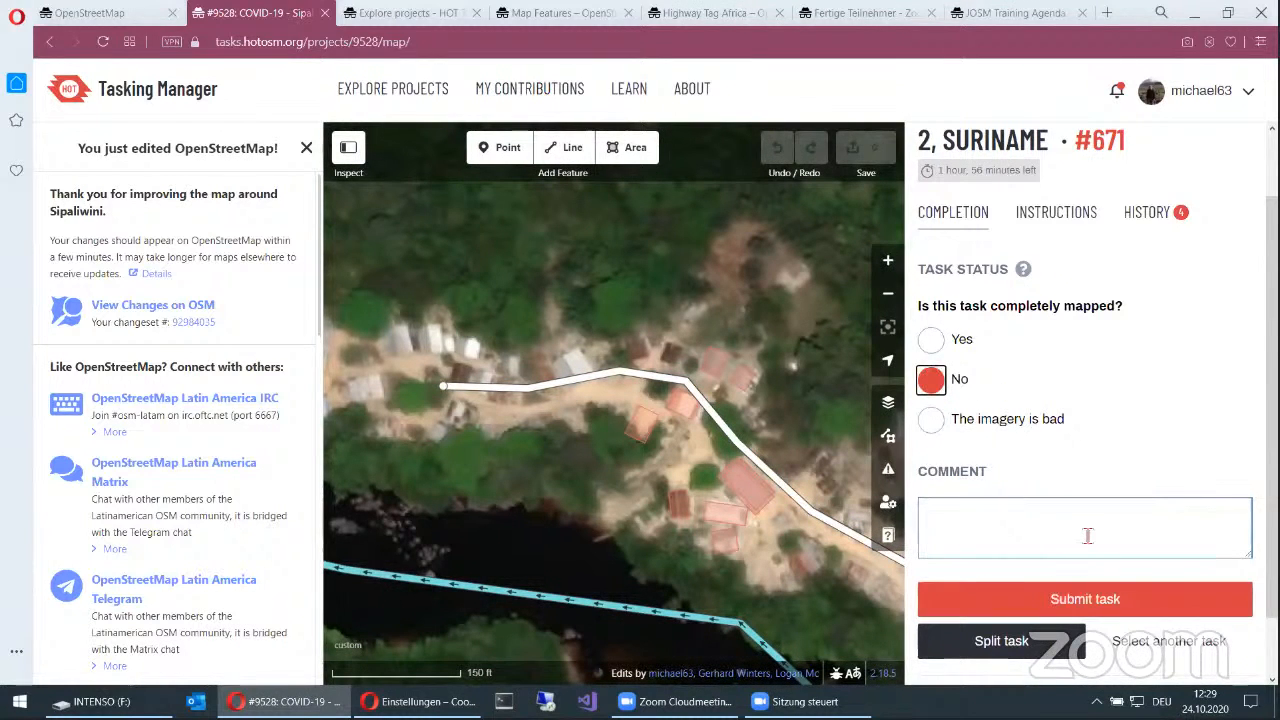
click(1088, 536)
text(add building)
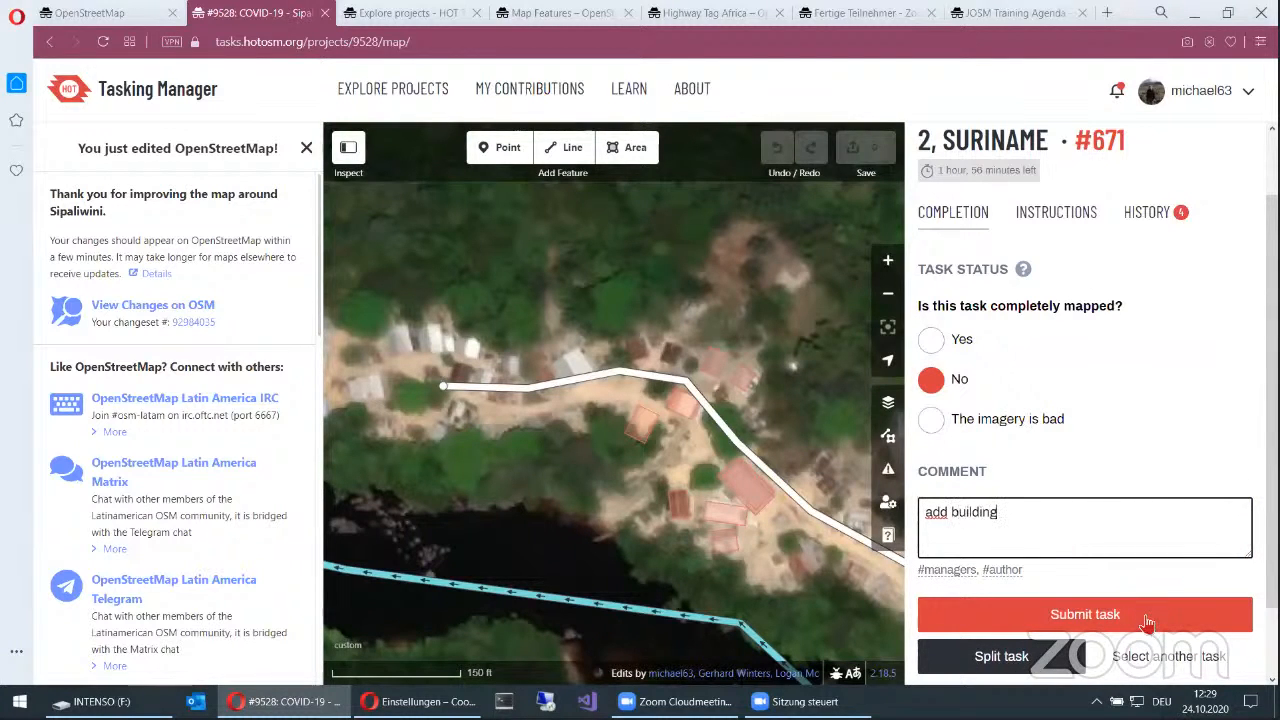
click(1088, 624)
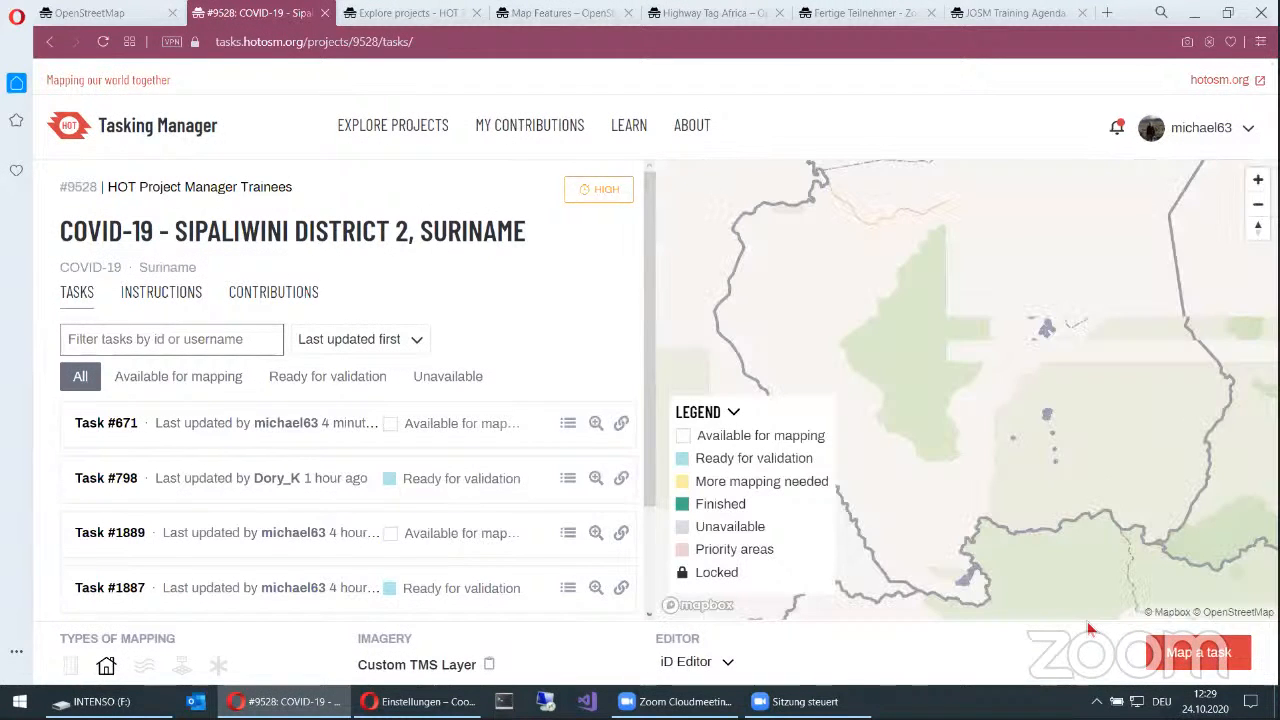
Step: Pick task #850 from the project's task grid and open it for mapping in the iD Editor
scroll(1044, 236, up, 7)
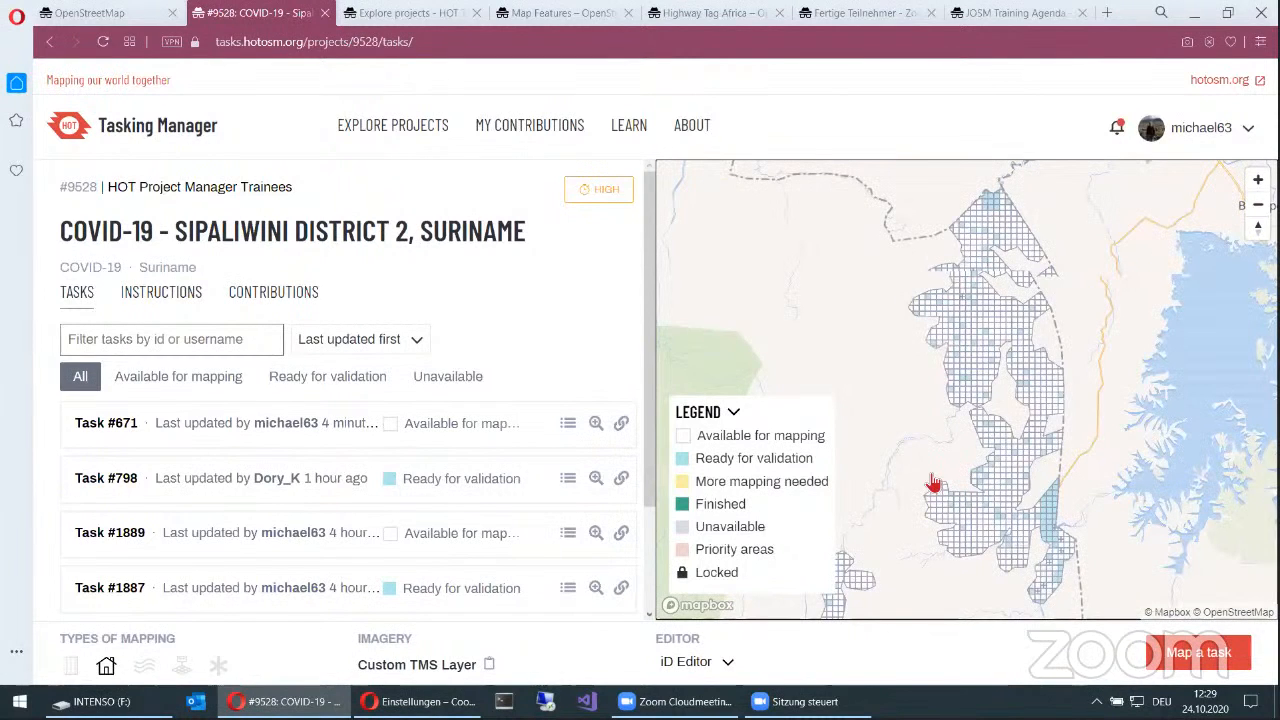
scroll(932, 480, up, 3)
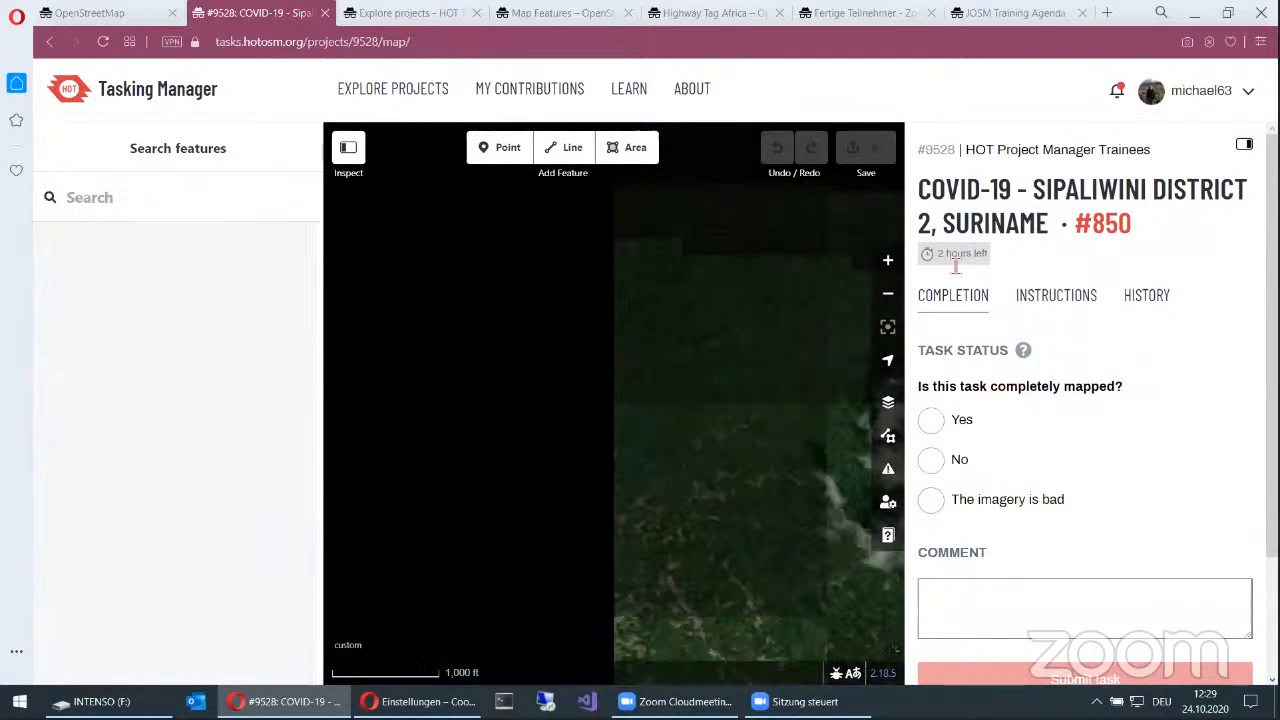
scroll(955, 266, down, 2)
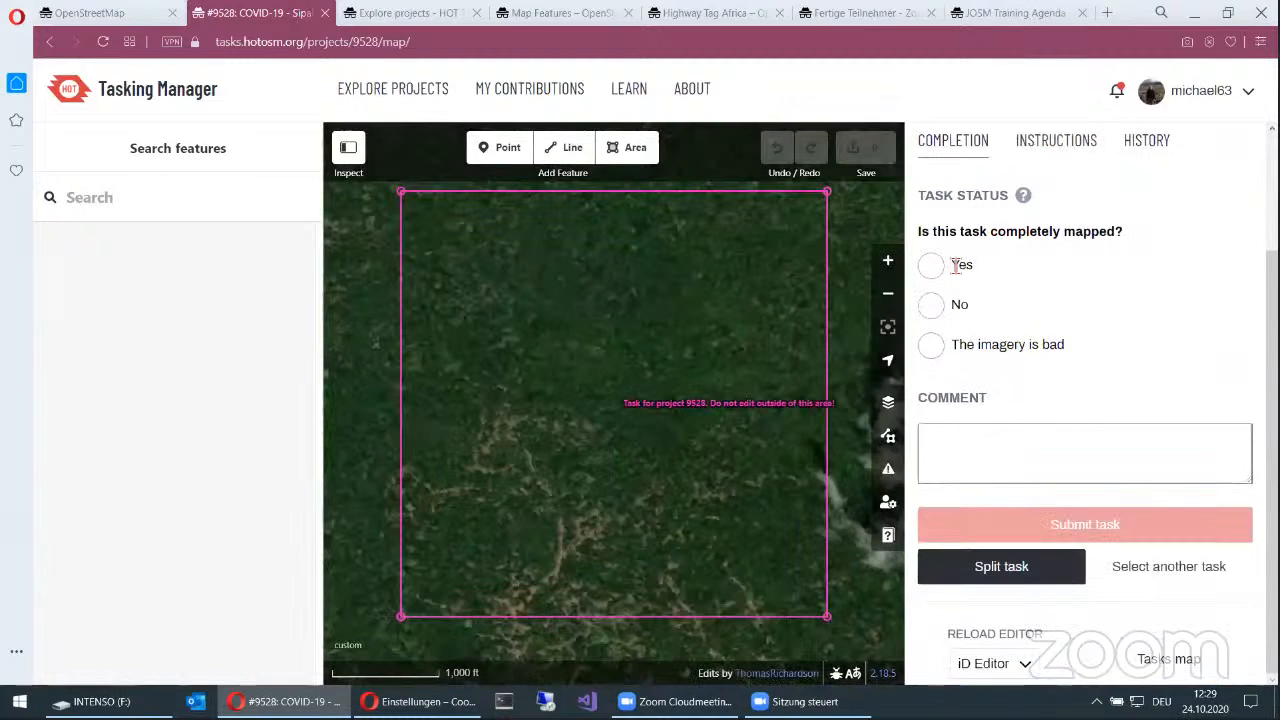
Step: Examine the satellite imagery across the whole of task #850, within its boundary, for buildings that need mapping
scroll(477, 614, up, 1)
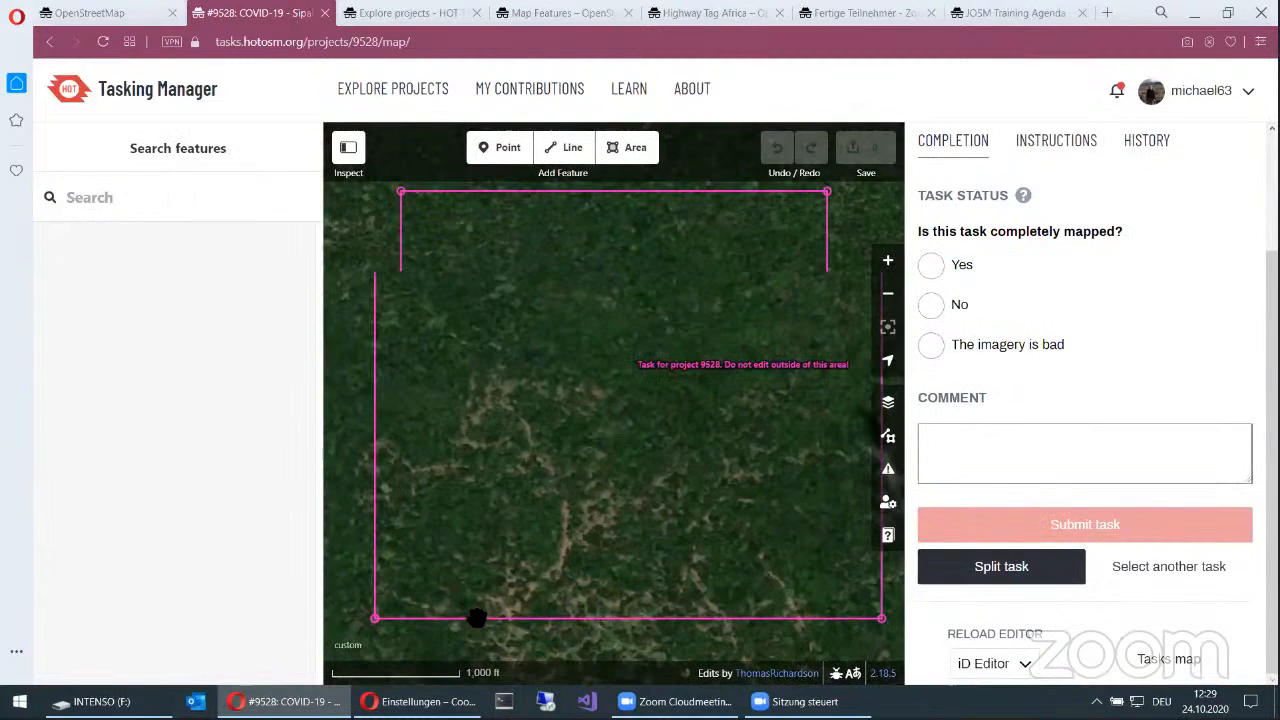
scroll(540, 570, up, 1)
scroll(715, 420, up, 1)
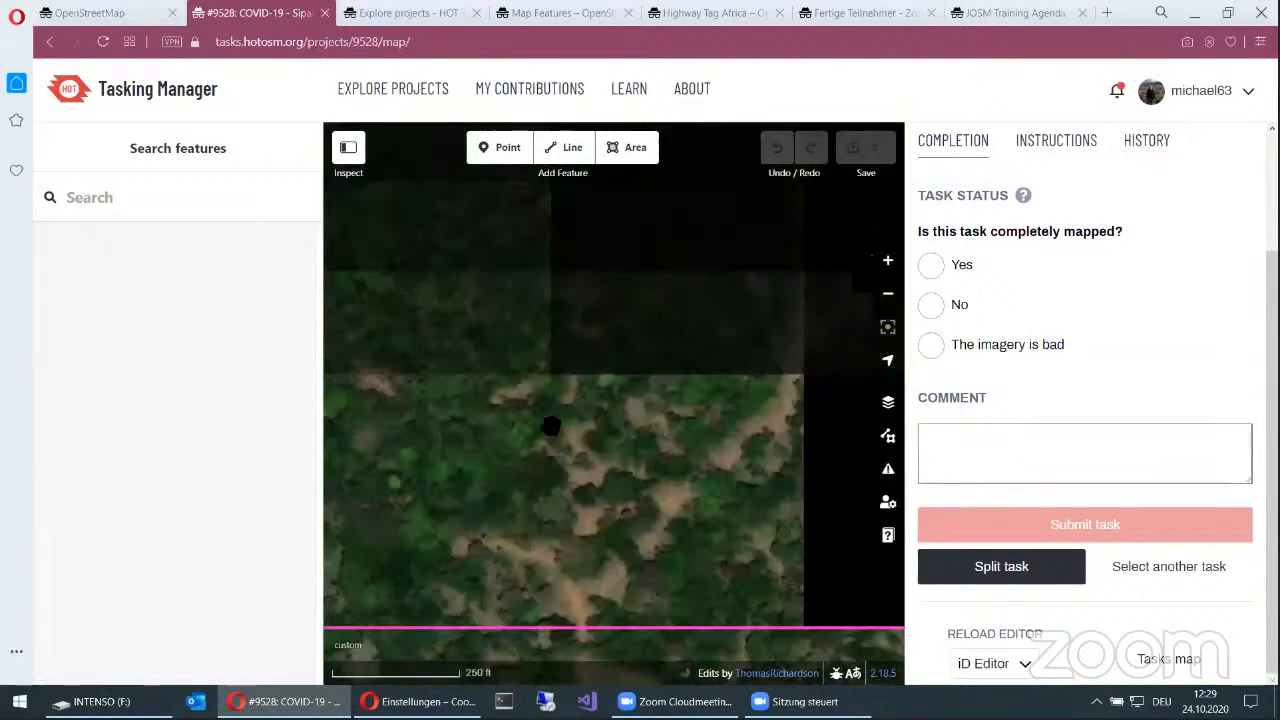
drag(623, 397, 566, 388)
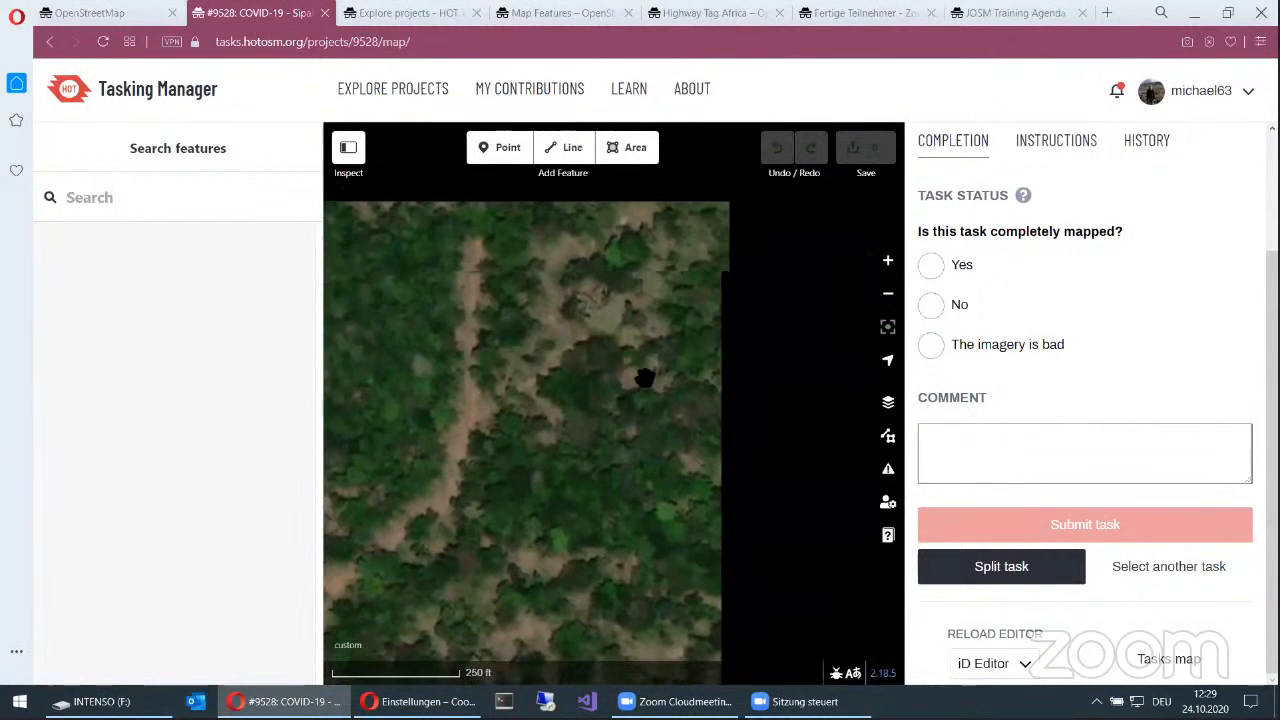
drag(433, 368, 340, 258)
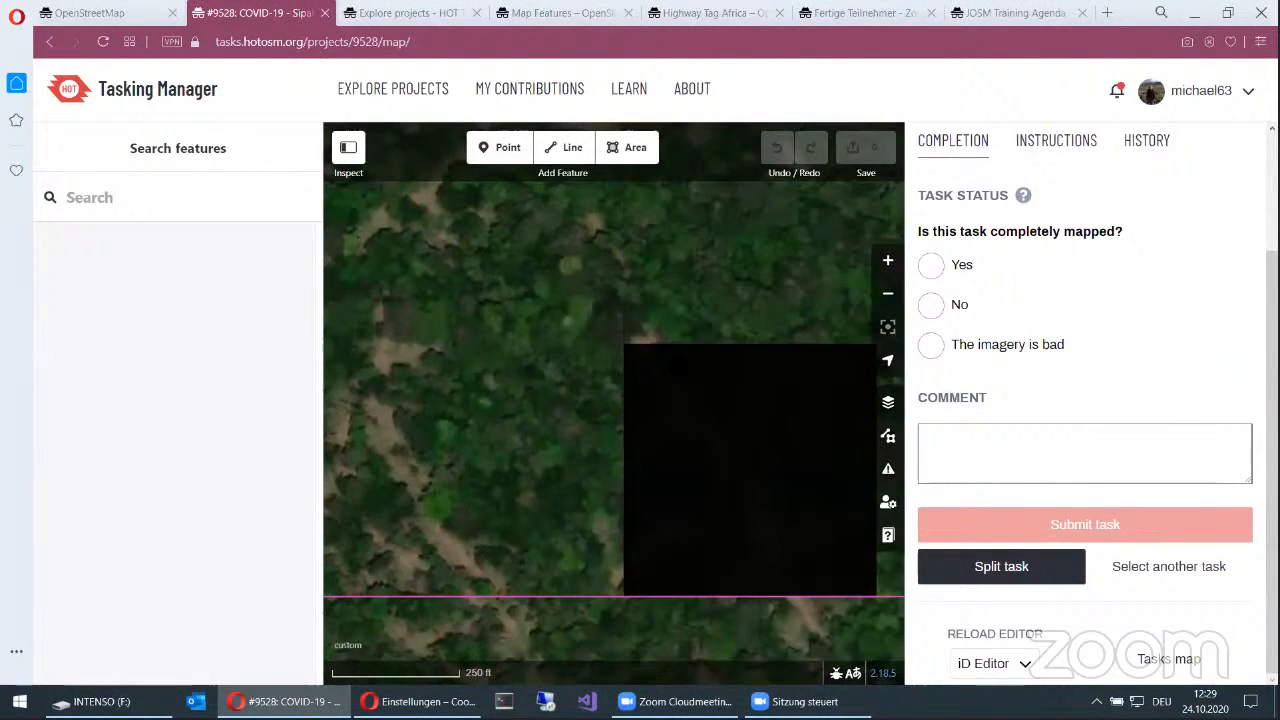
drag(742, 520, 441, 520)
drag(686, 309, 686, 551)
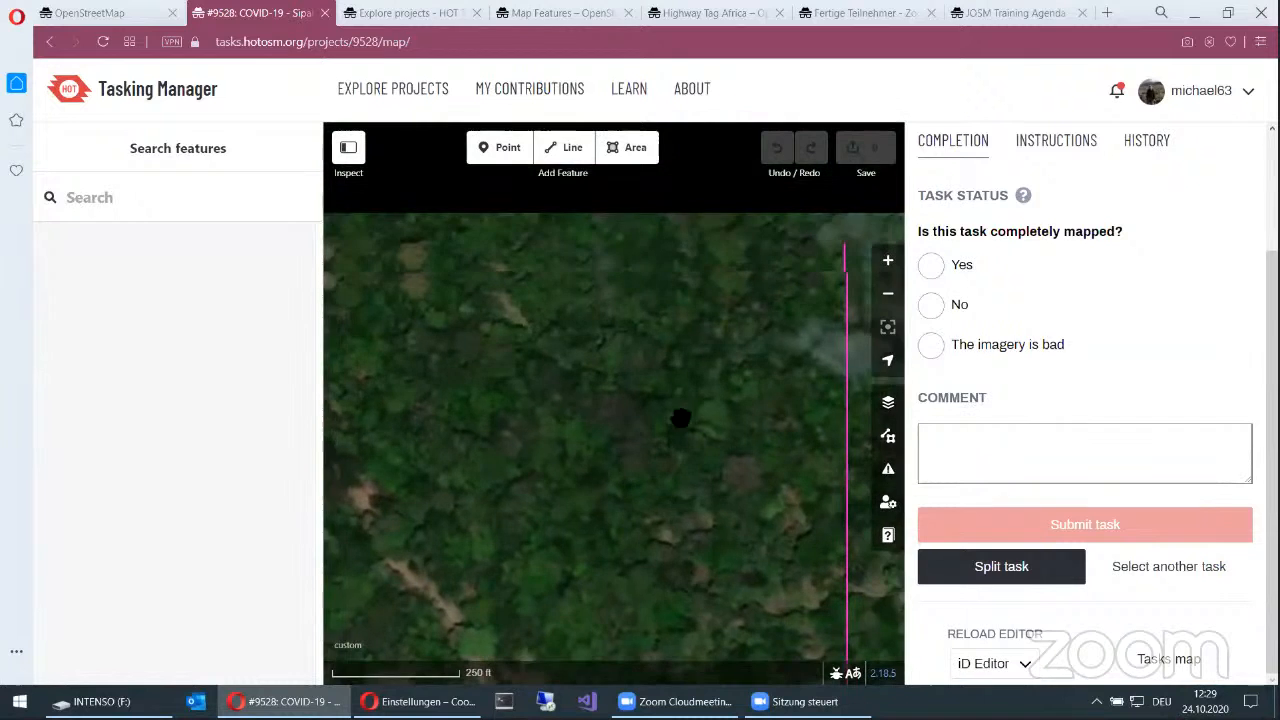
drag(675, 366, 685, 536)
drag(677, 330, 675, 580)
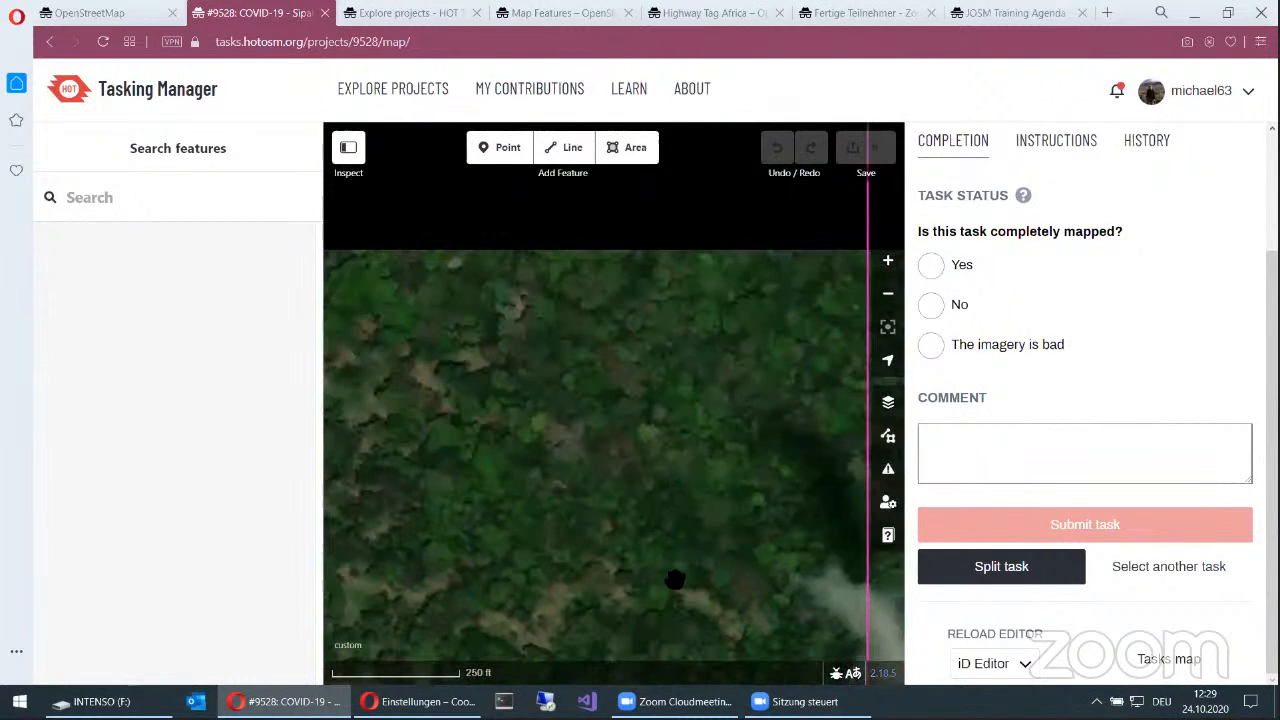
drag(683, 336, 683, 576)
drag(655, 320, 641, 488)
drag(569, 346, 837, 337)
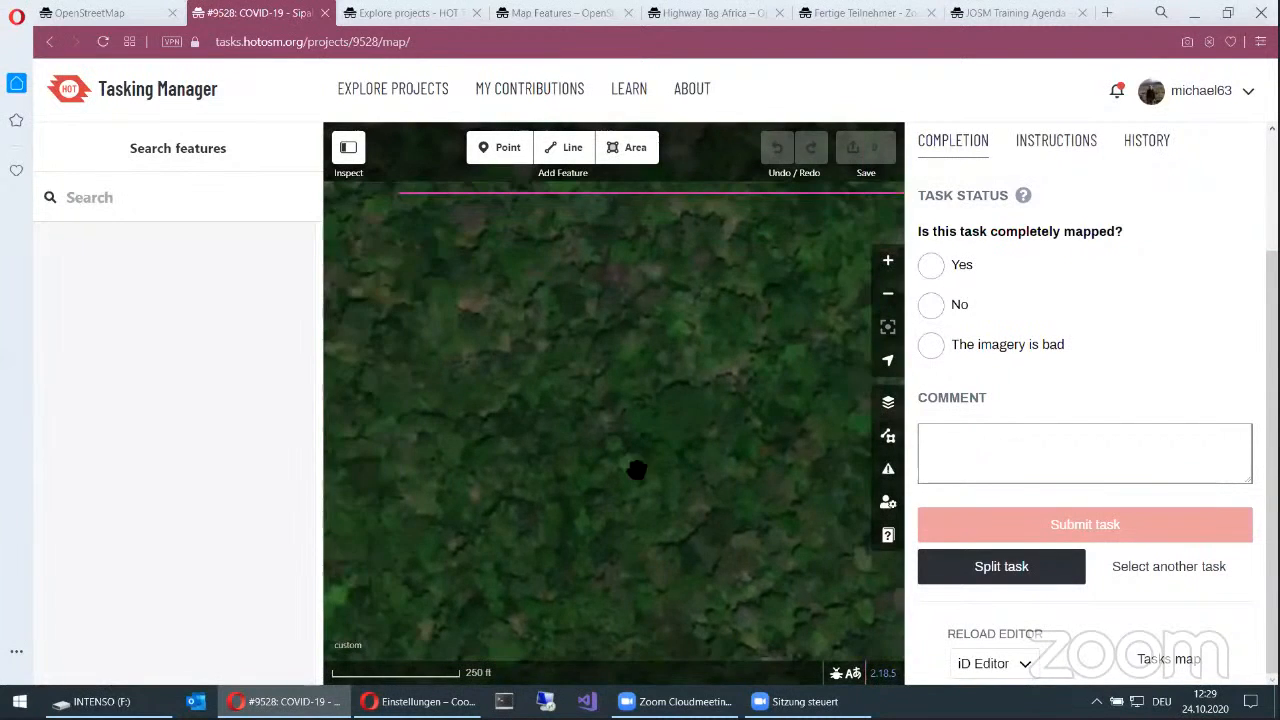
drag(597, 518, 708, 363)
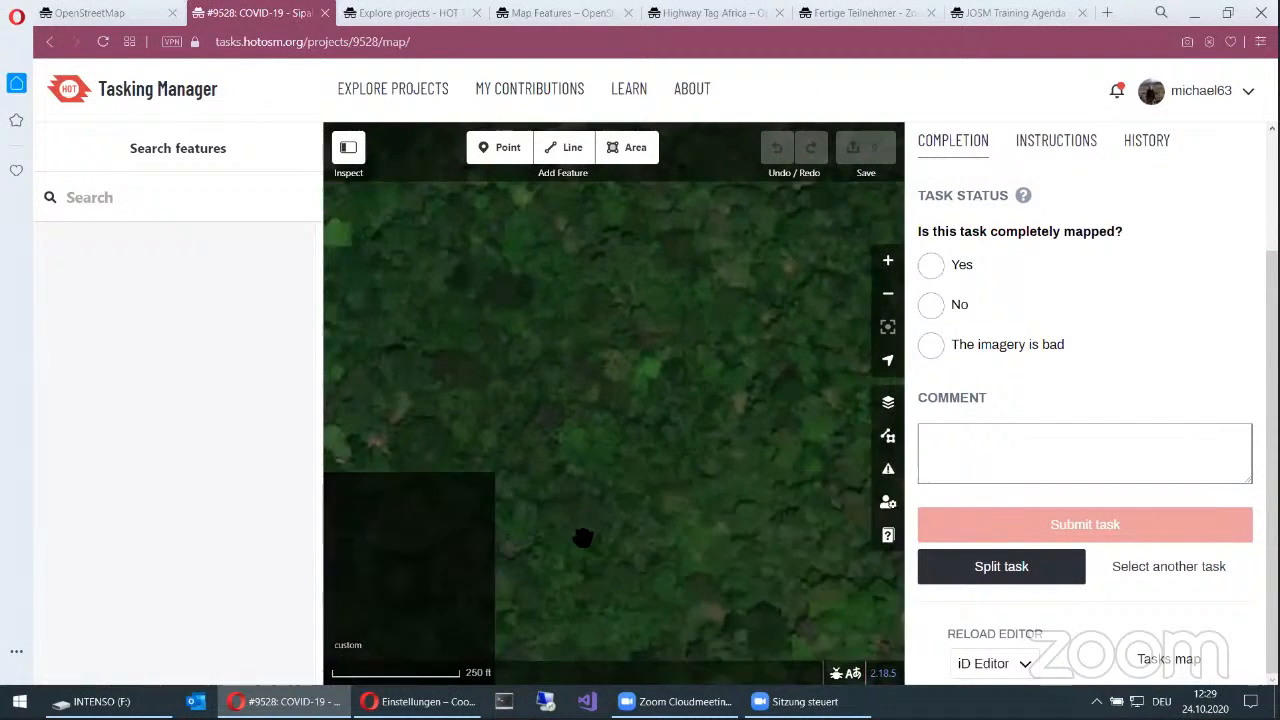
drag(590, 530, 663, 366)
drag(621, 512, 707, 329)
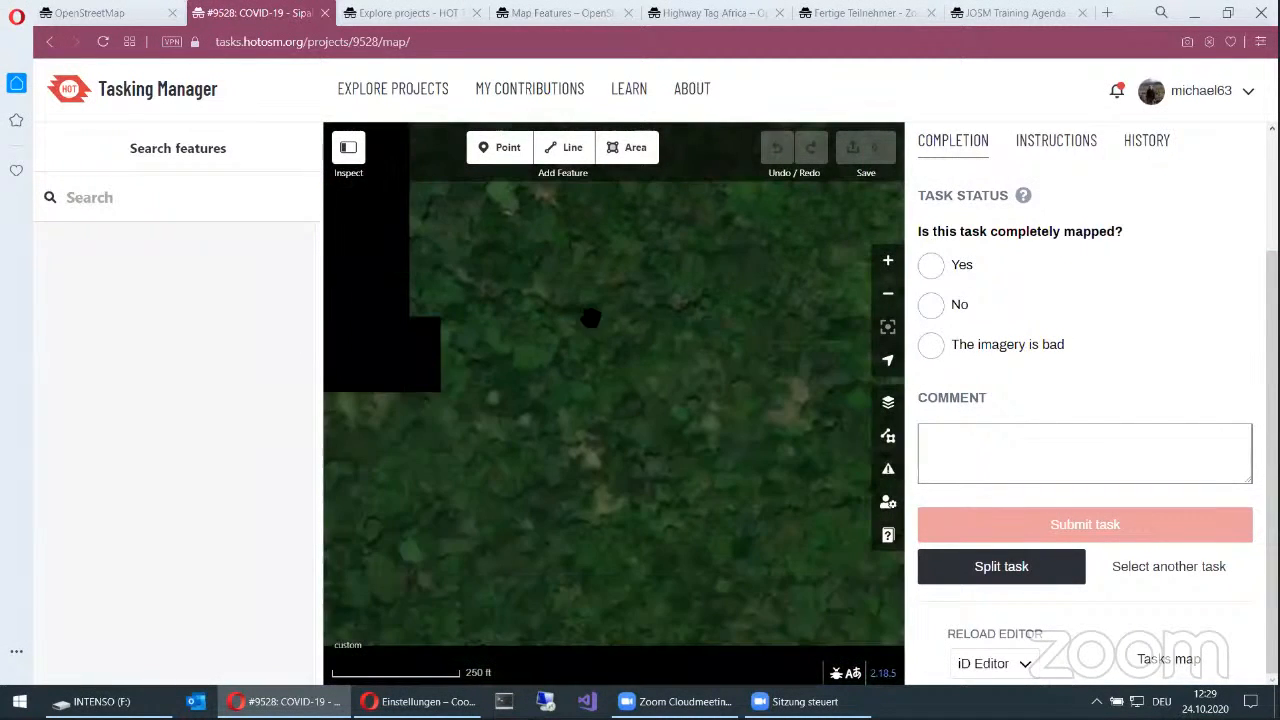
drag(591, 318, 709, 490)
drag(687, 386, 709, 614)
drag(663, 406, 690, 586)
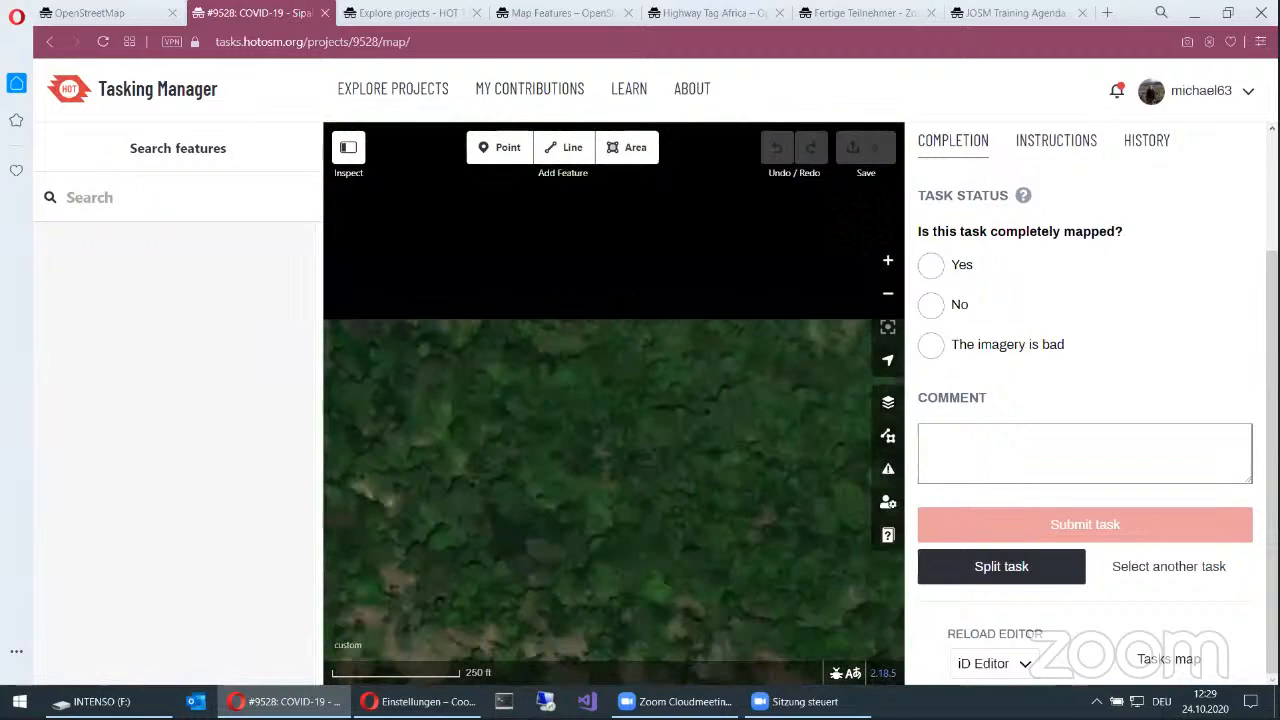
drag(661, 484, 675, 555)
drag(641, 355, 699, 609)
drag(652, 446, 820, 460)
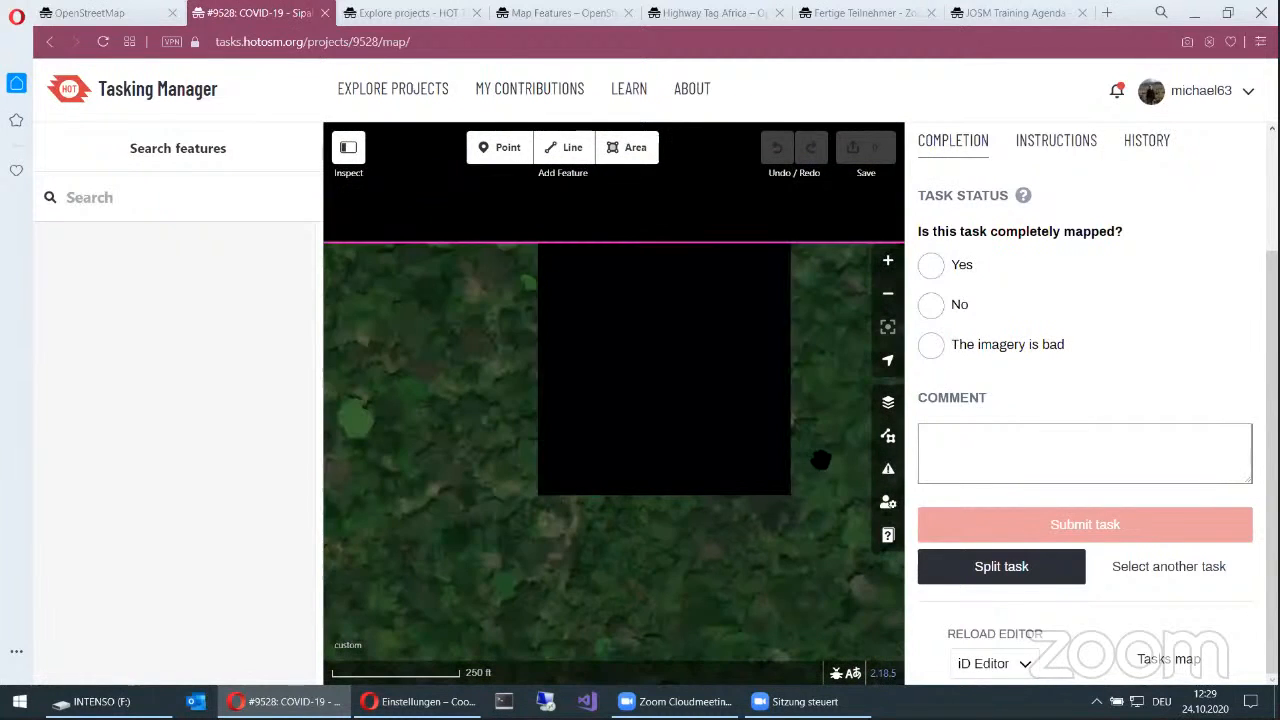
drag(671, 534, 635, 398)
drag(675, 504, 567, 261)
drag(681, 475, 652, 360)
drag(655, 523, 603, 366)
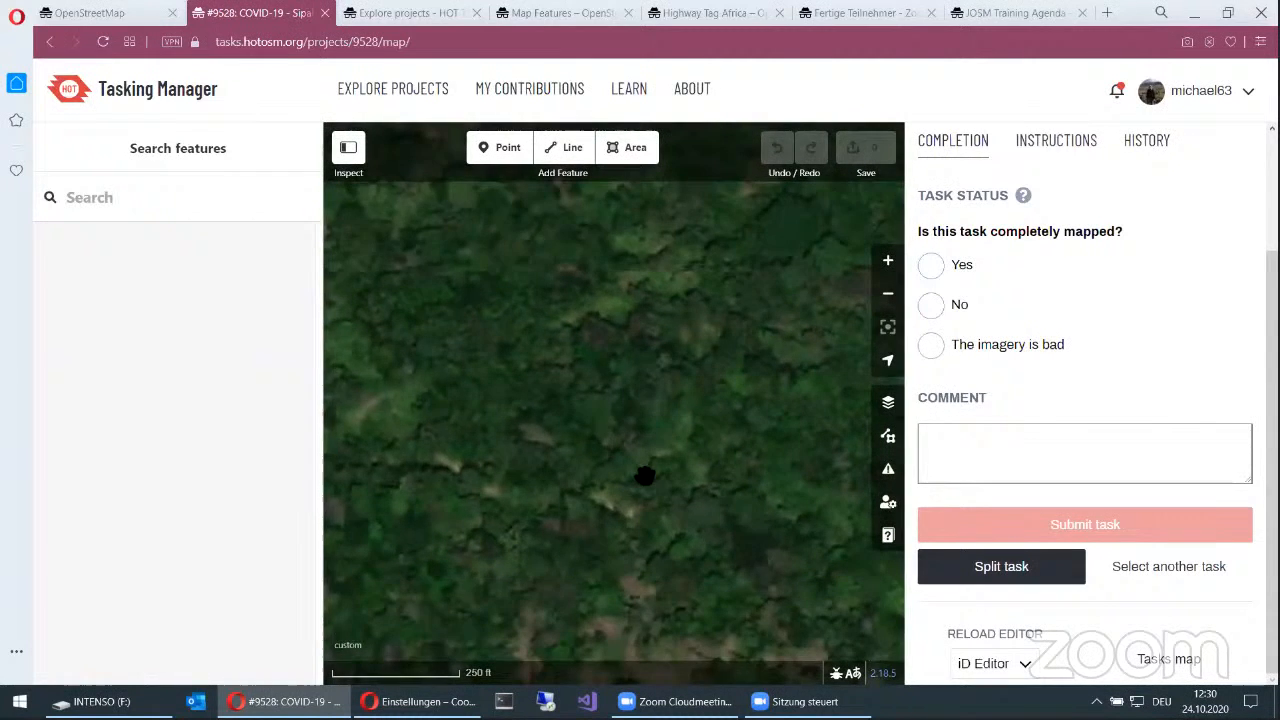
drag(645, 490, 866, 362)
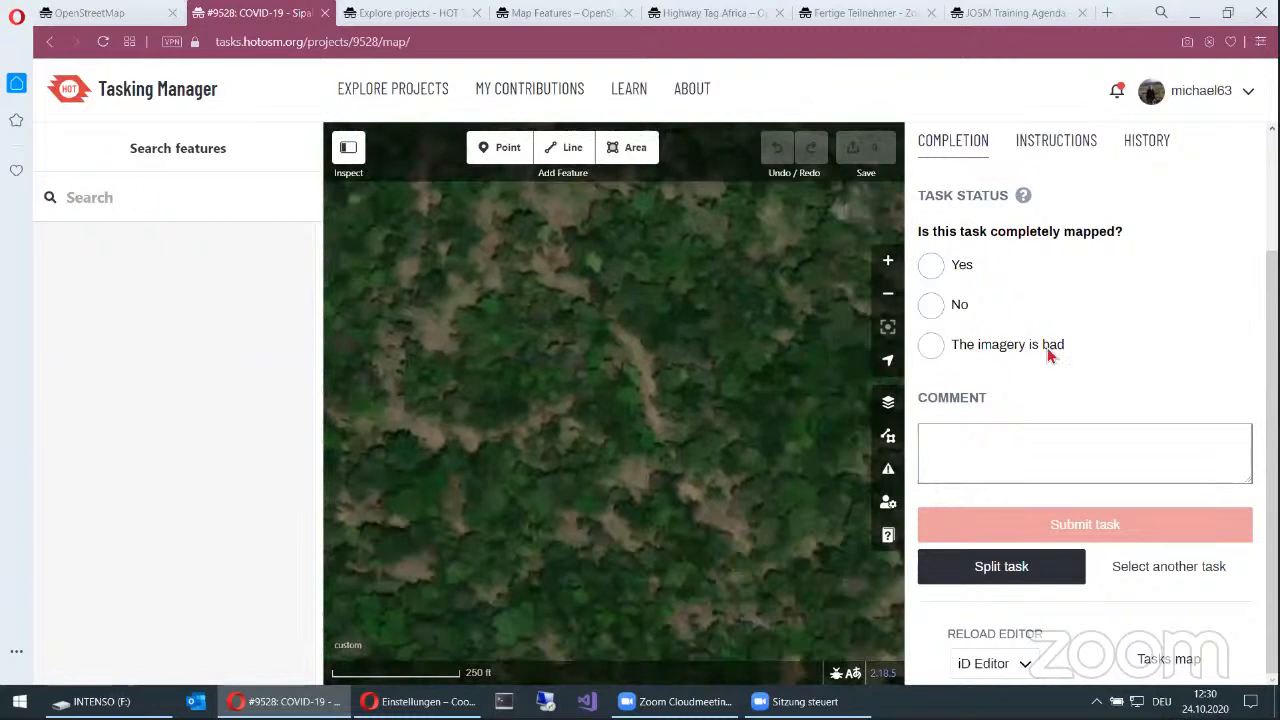
Step: Mark task #850 as completely mapped, add the comment "no building" and submit the task
click(930, 265)
click(1020, 468)
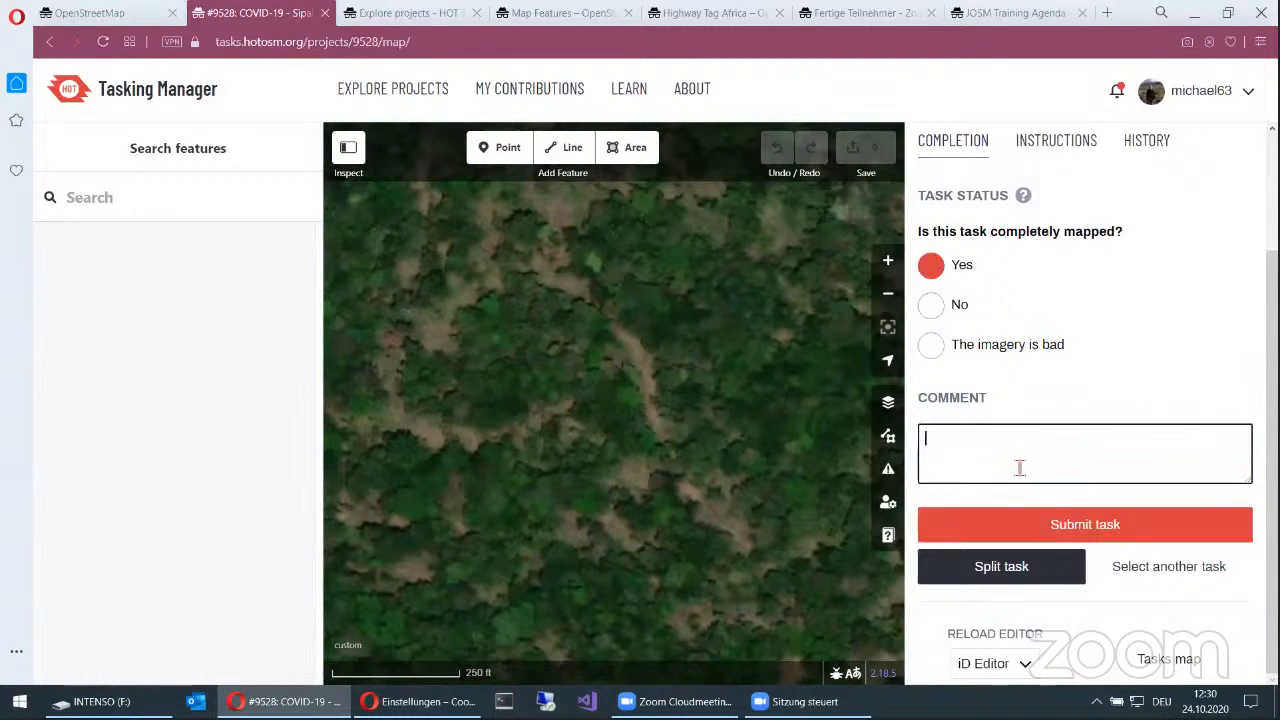
text(no b)
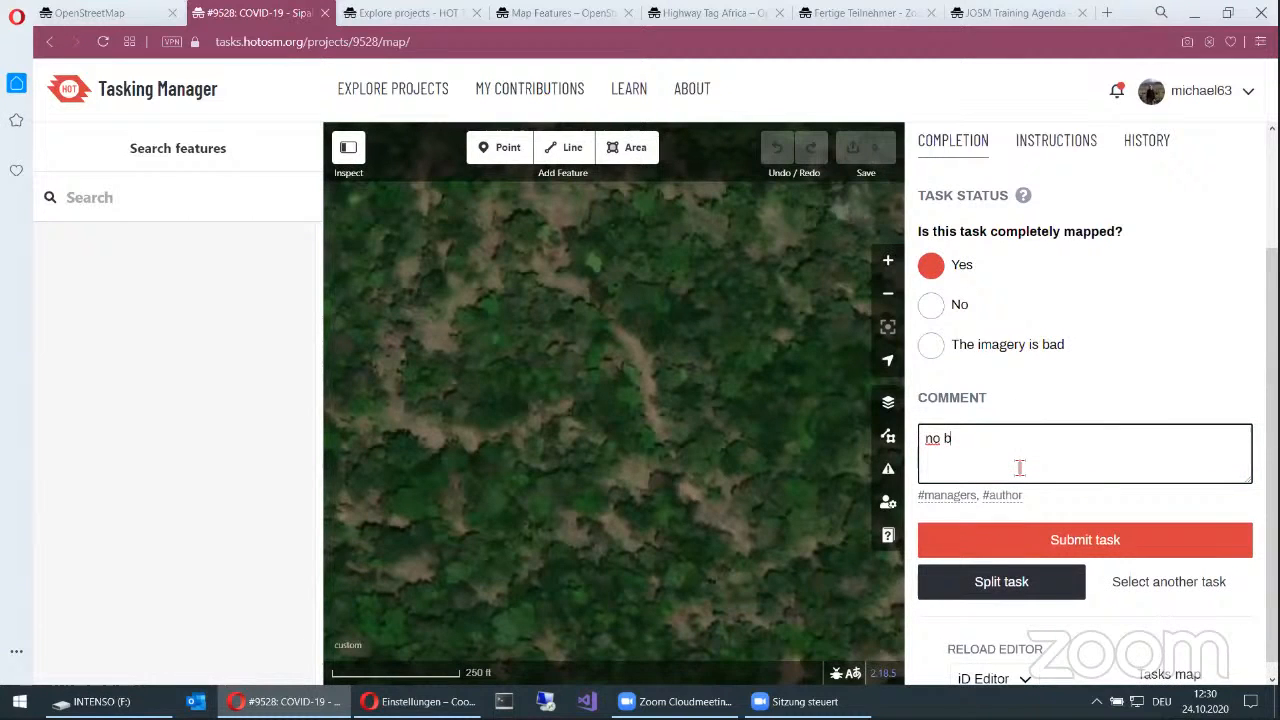
text(uildings)
click(1097, 549)
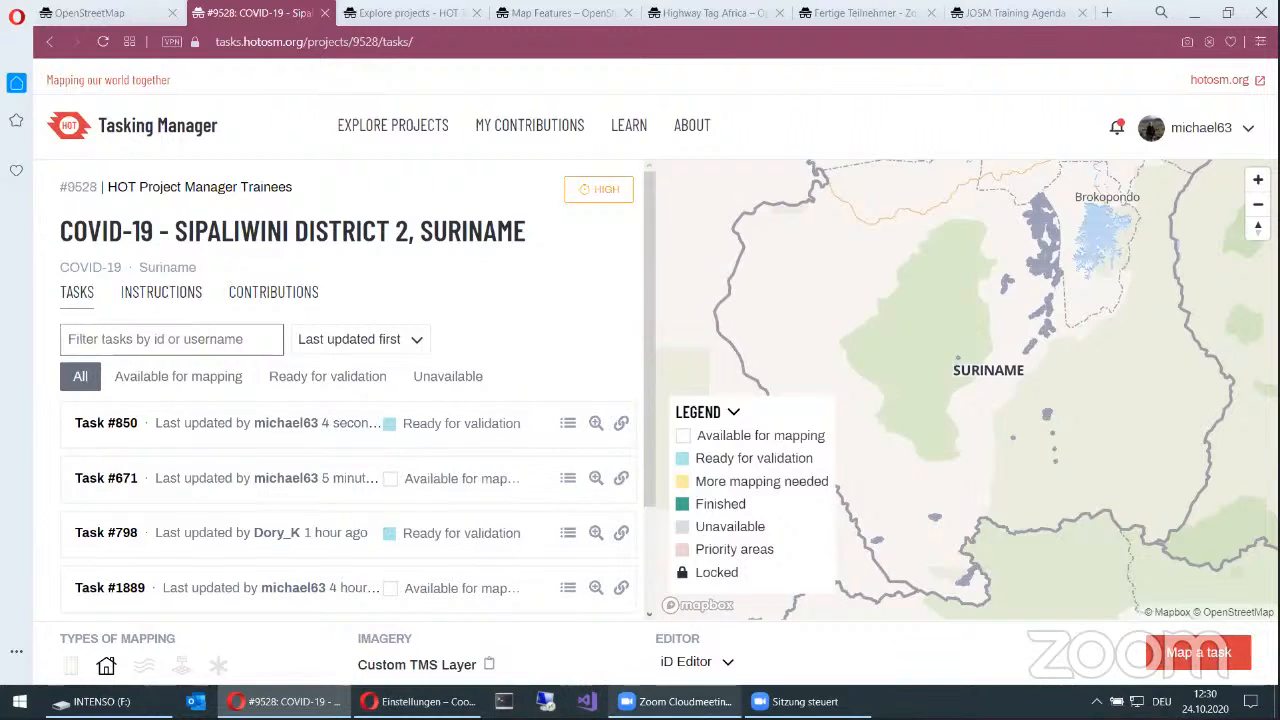
Step: Switch to the Zoom Cloudmeetings window
click(686, 701)
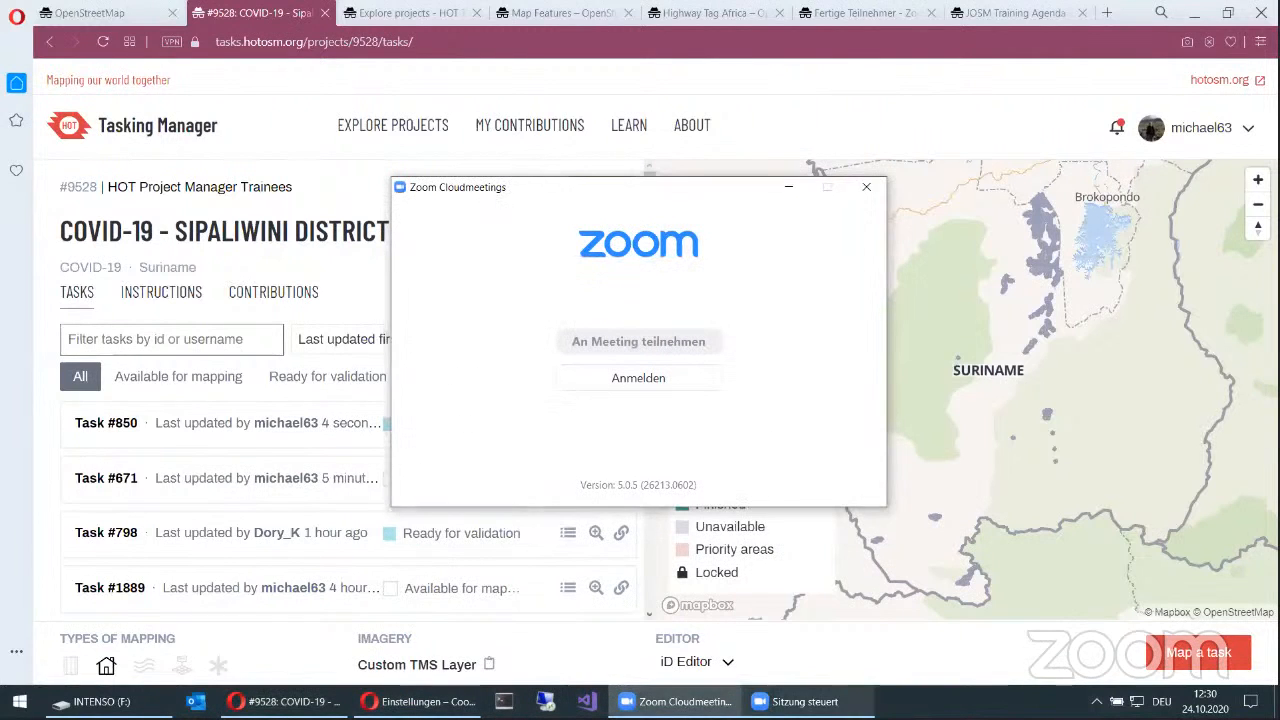
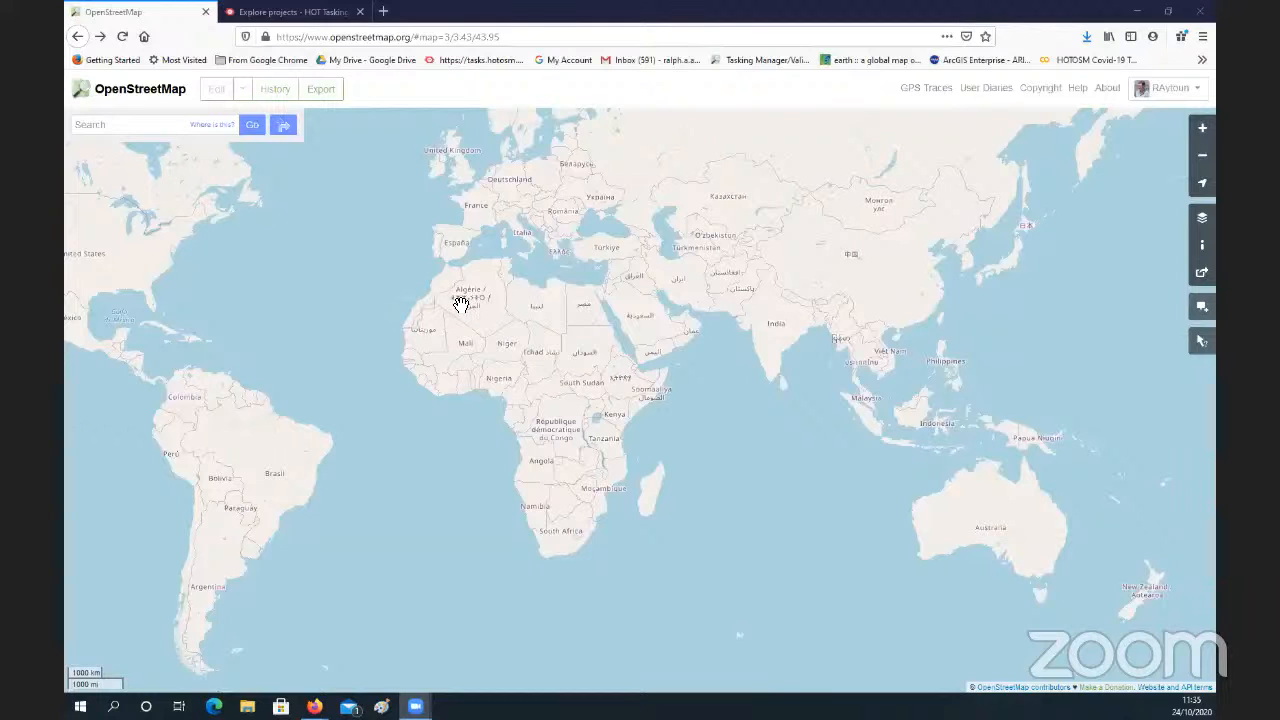
Step: Search the map for Delgertsogt and open the village result in Dundgovi, Mongolia
click(183, 147)
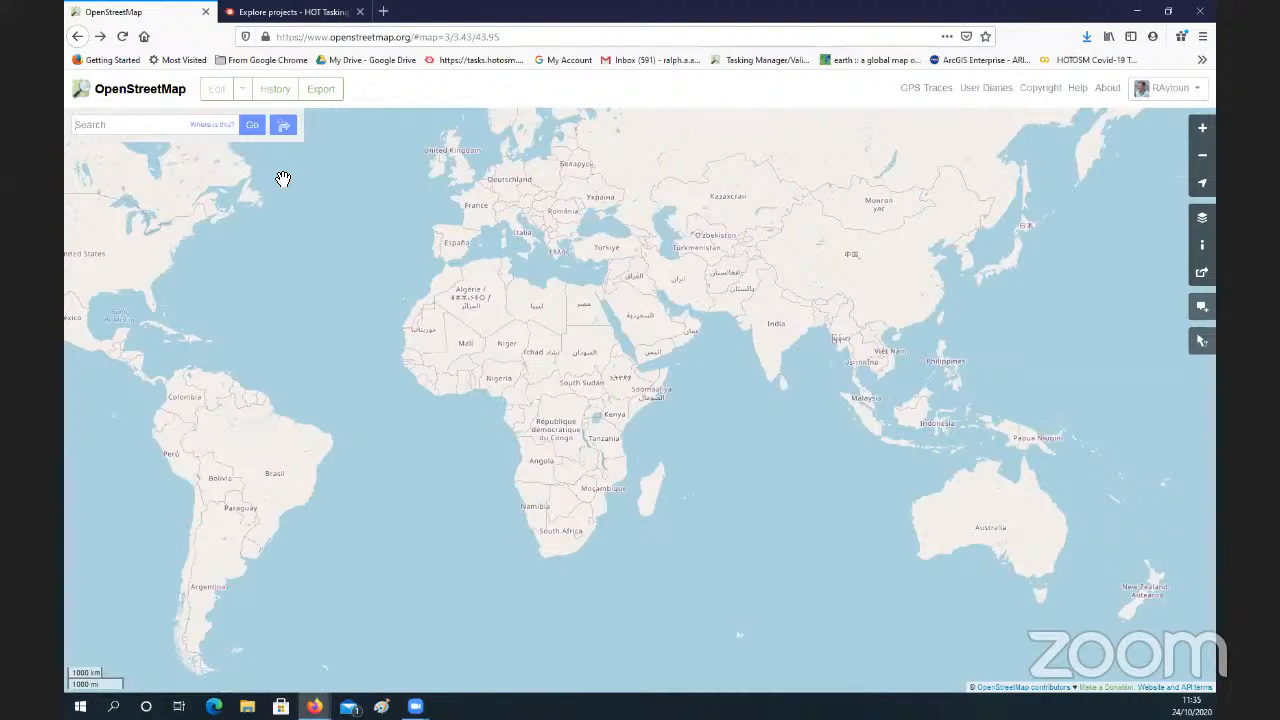
text(Del)
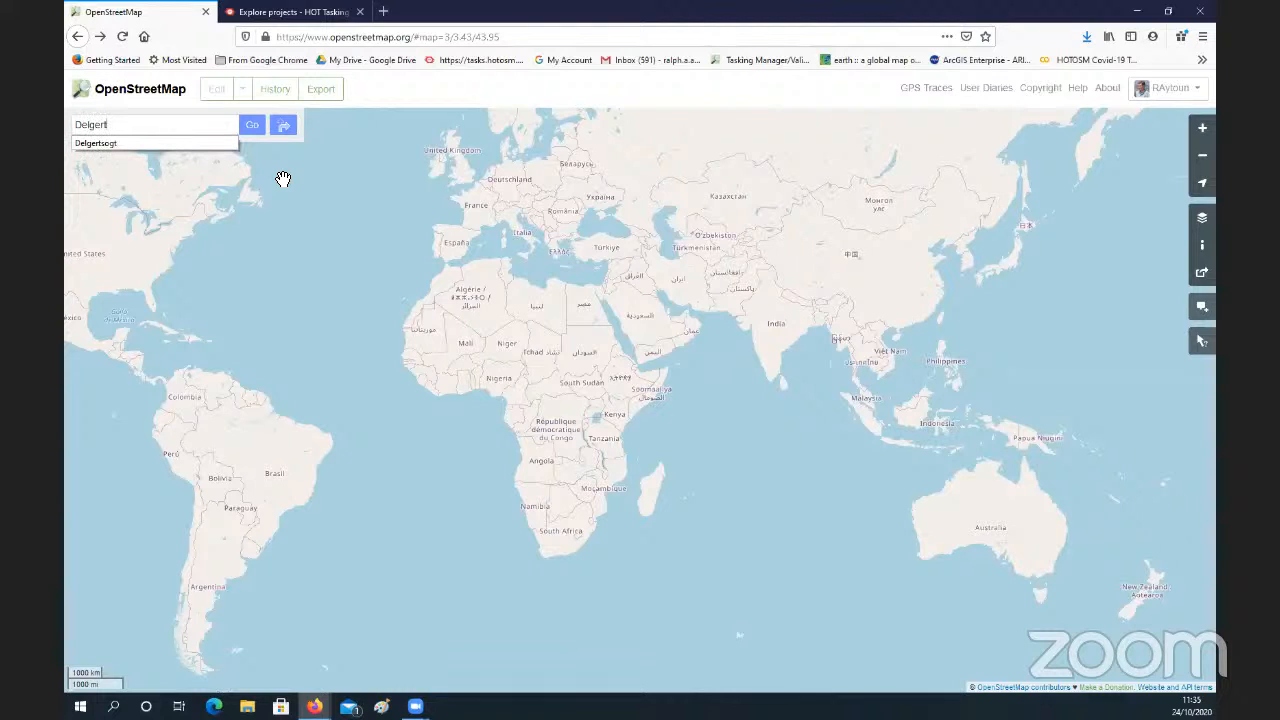
text(gert)
click(163, 143)
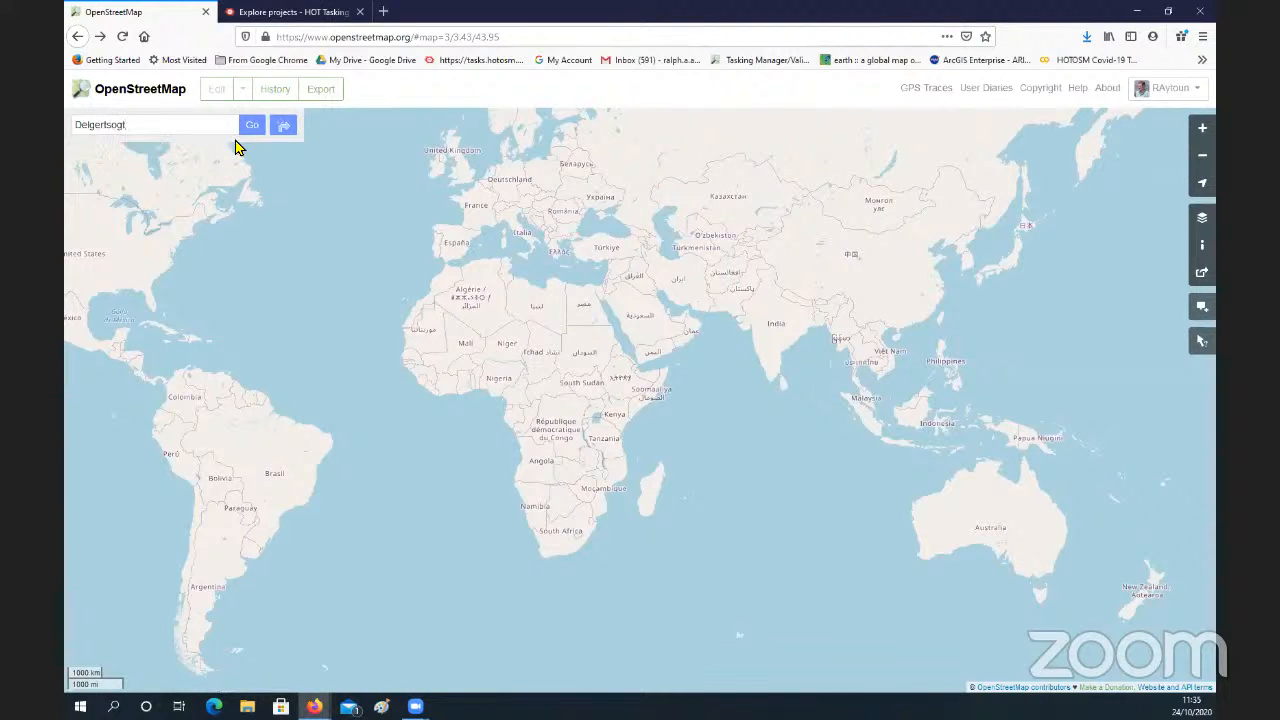
click(253, 128)
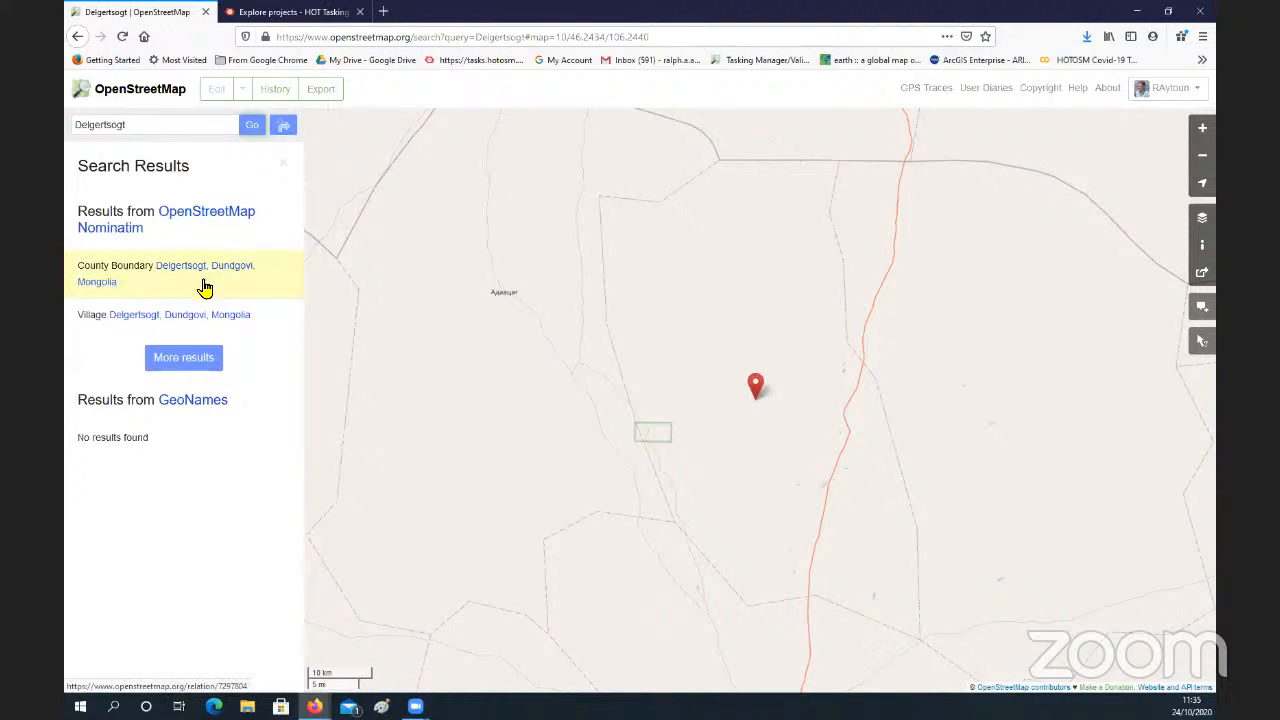
click(157, 318)
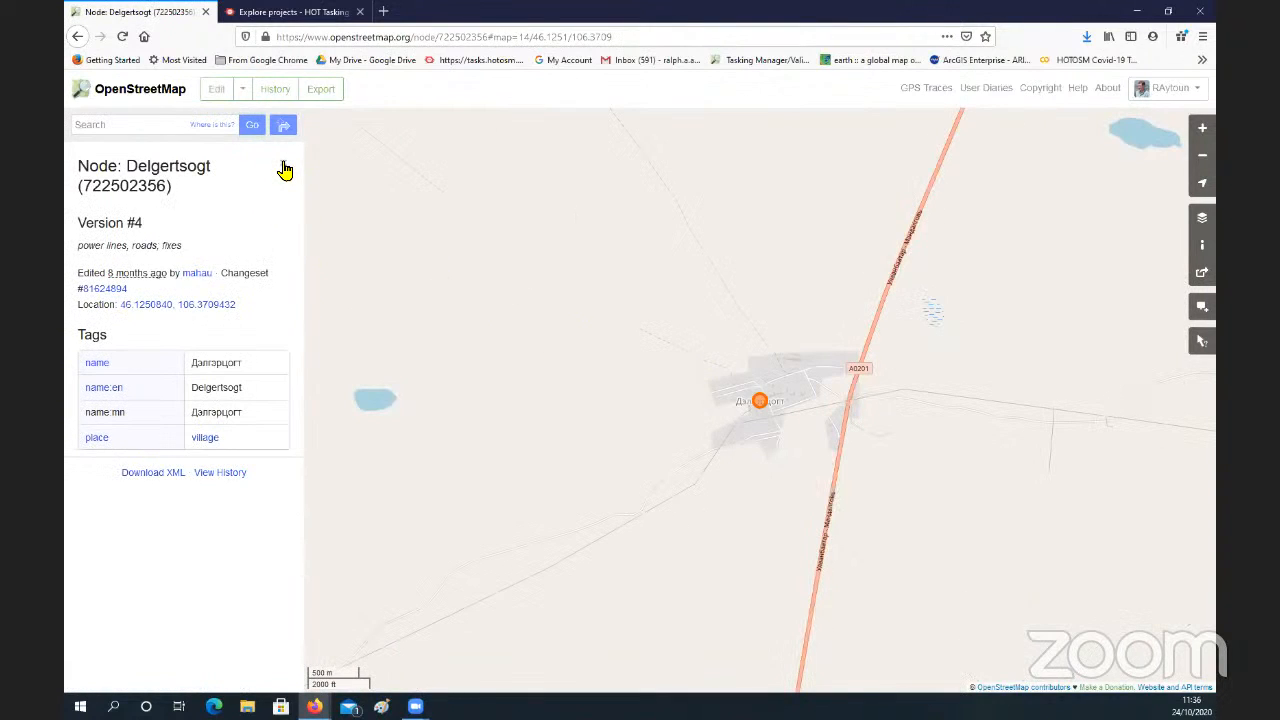
Step: Close the village's node details and open this map area for editing with iD
click(285, 170)
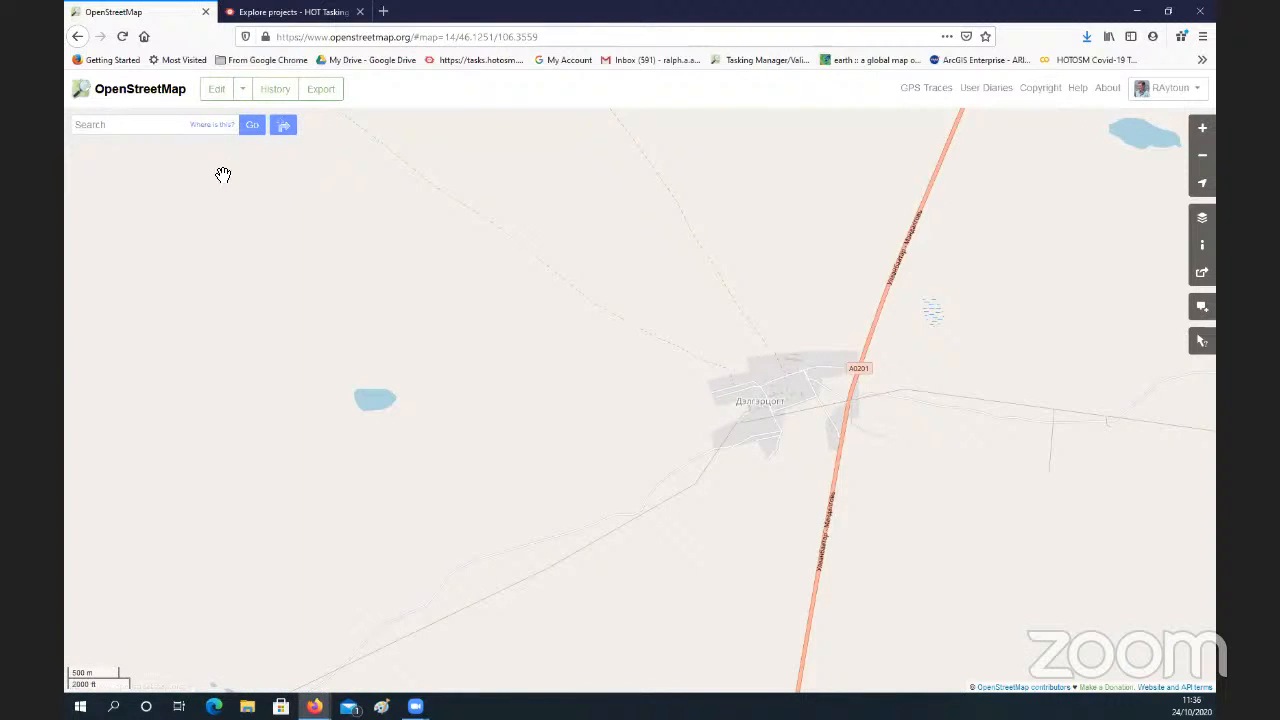
click(243, 91)
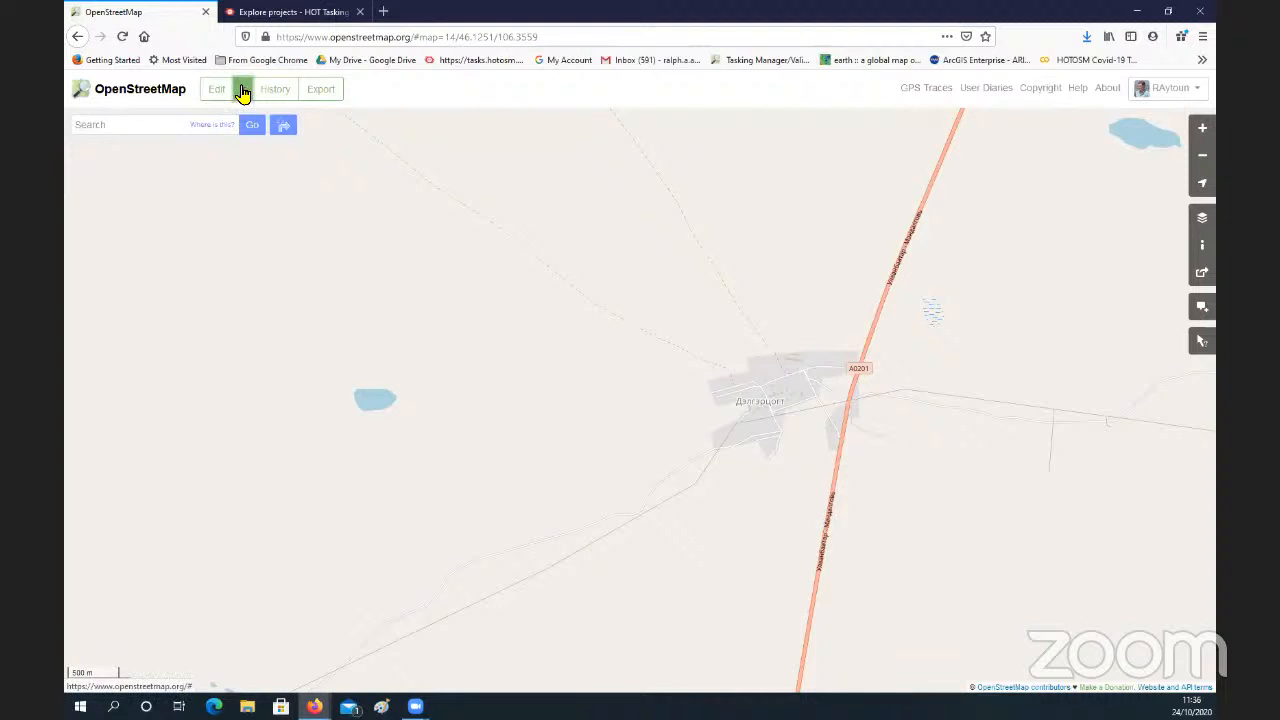
click(277, 124)
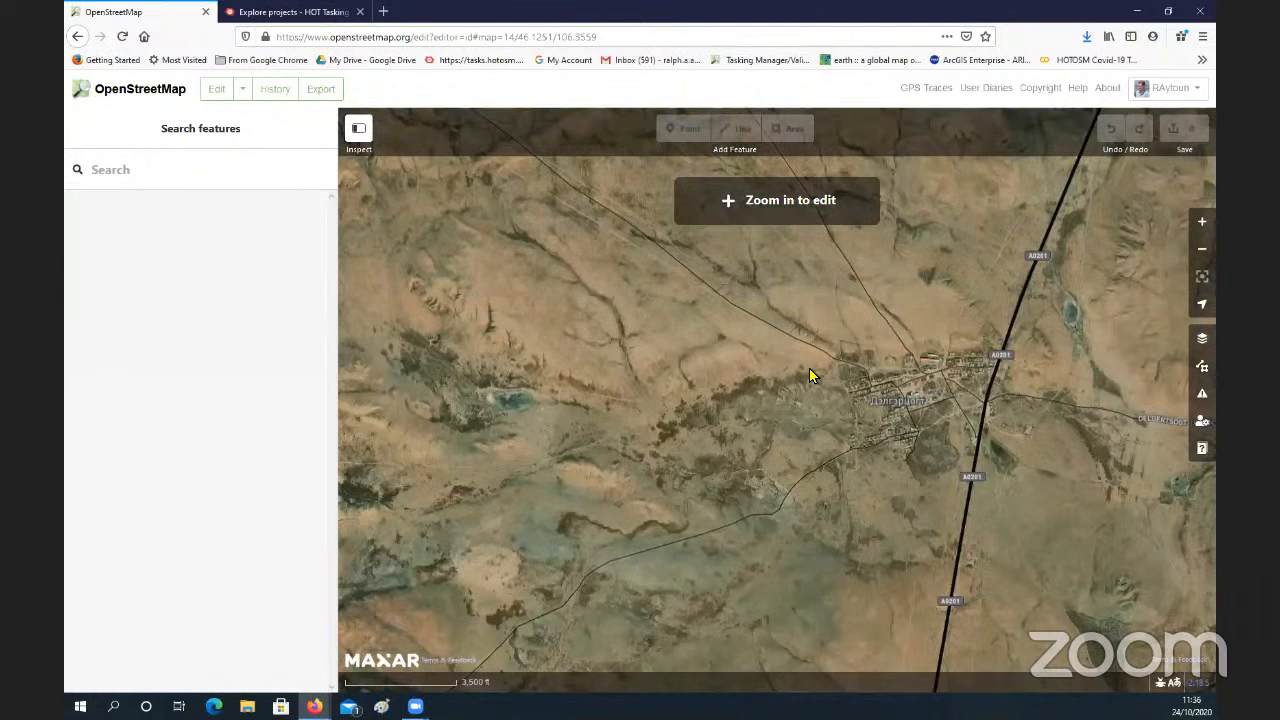
Step: Examine the satellite imagery of Delgertsogt village and its surroundings, including the mapped roads and rows of buildings
drag(977, 412, 859, 402)
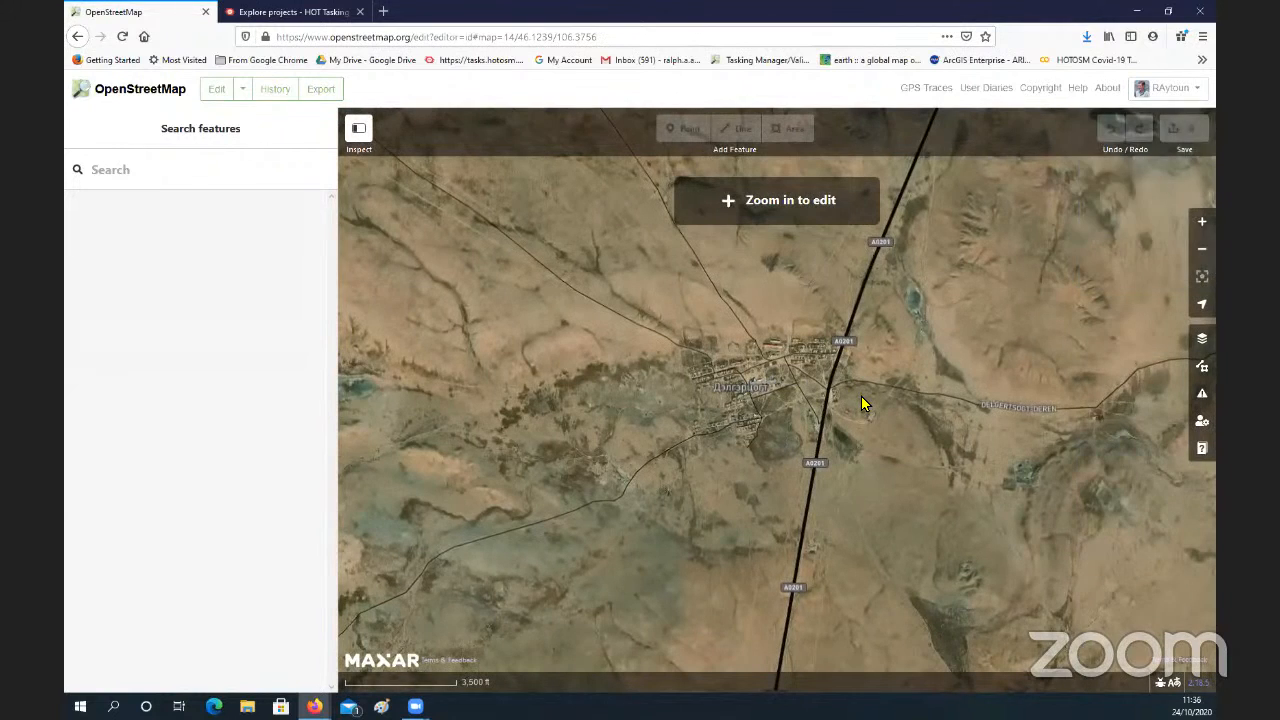
scroll(861, 396, up, 3)
scroll(863, 403, up, 2)
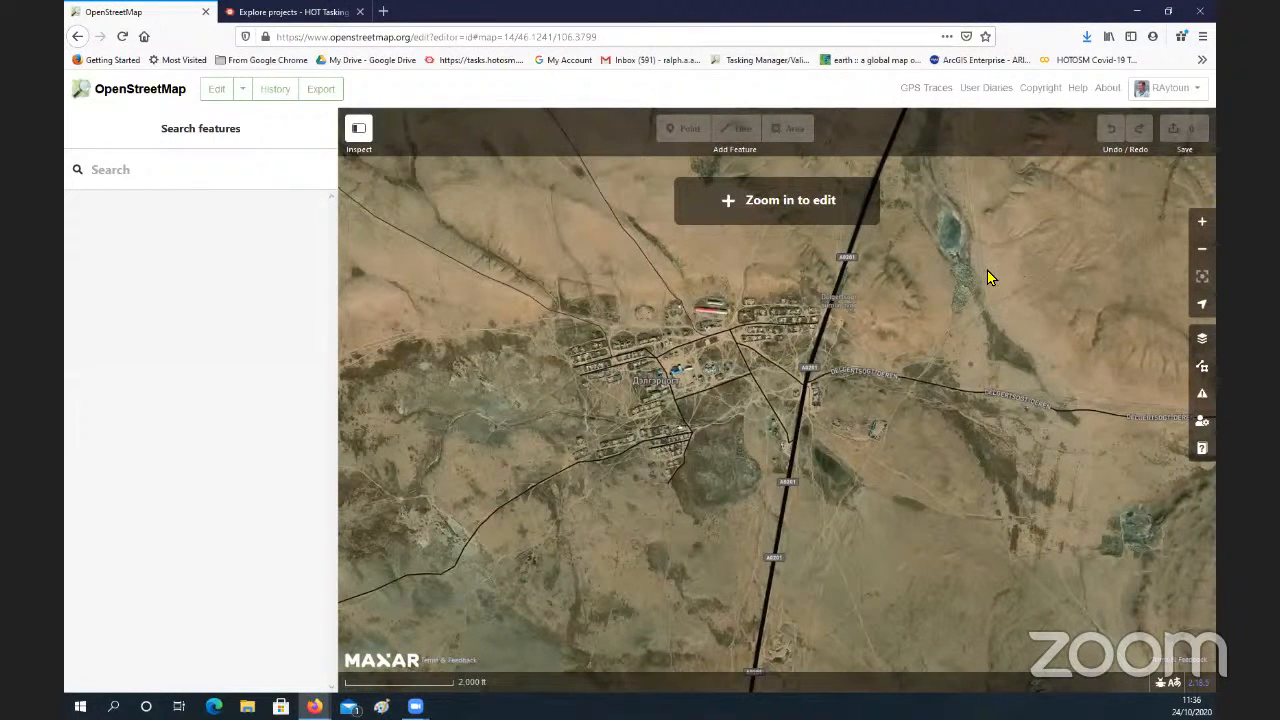
drag(990, 256, 952, 324)
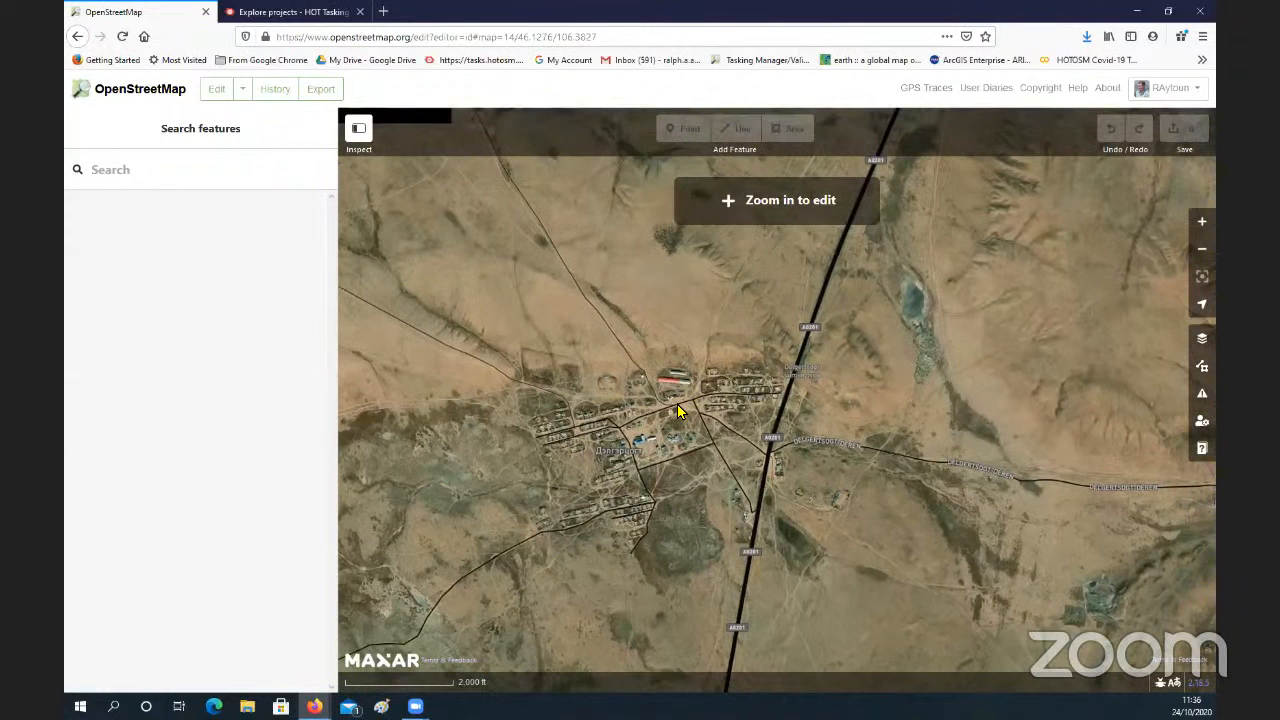
scroll(673, 404, up, 2)
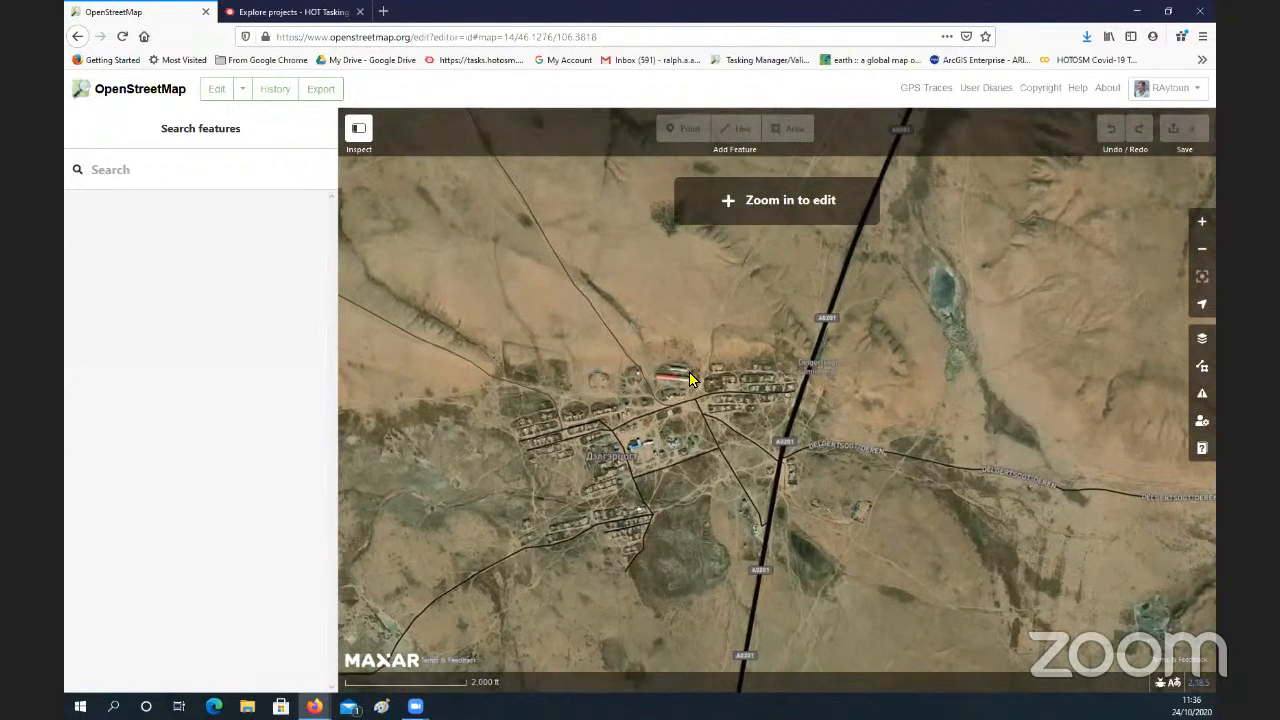
scroll(651, 410, up, 3)
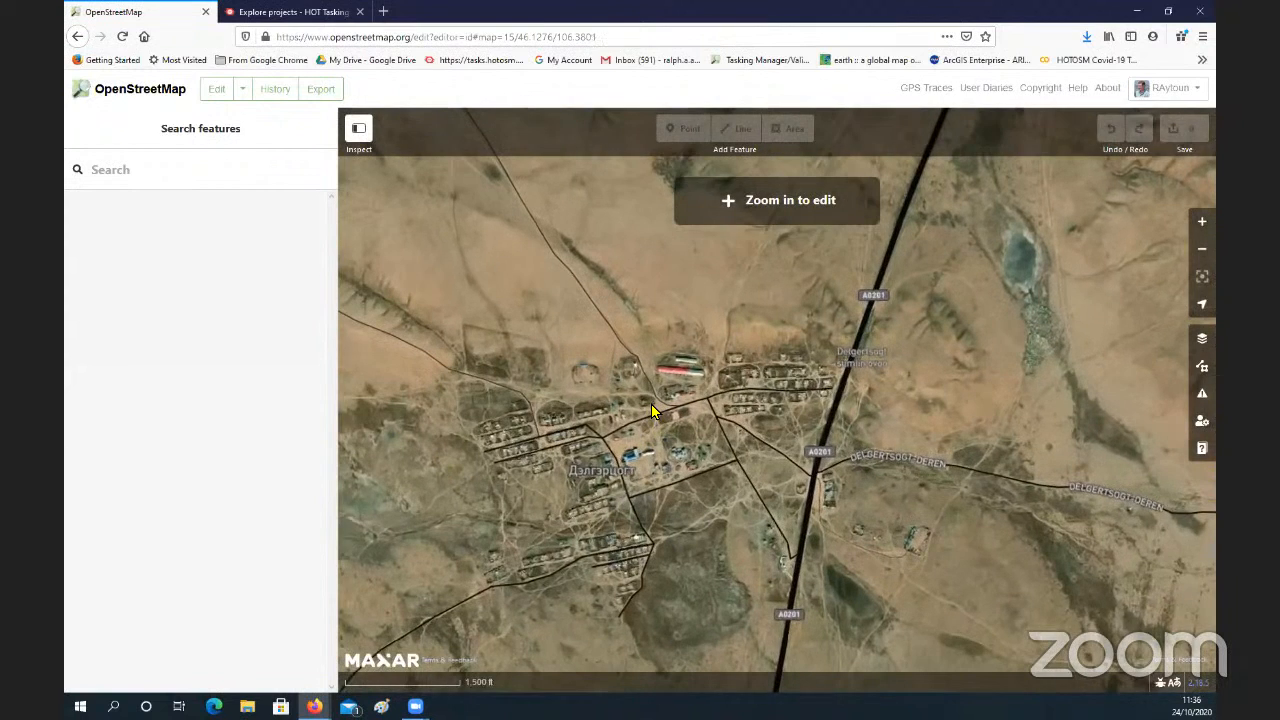
scroll(651, 410, up, 1)
scroll(651, 409, up, 2)
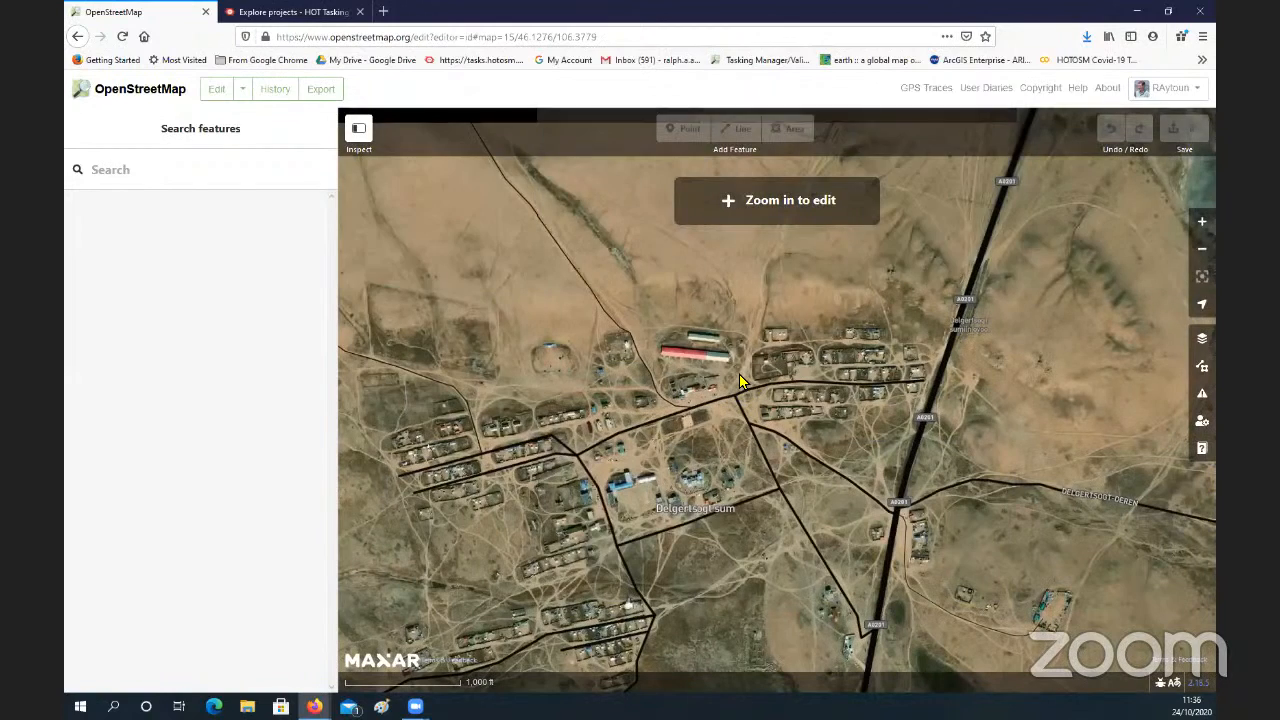
drag(668, 428, 698, 378)
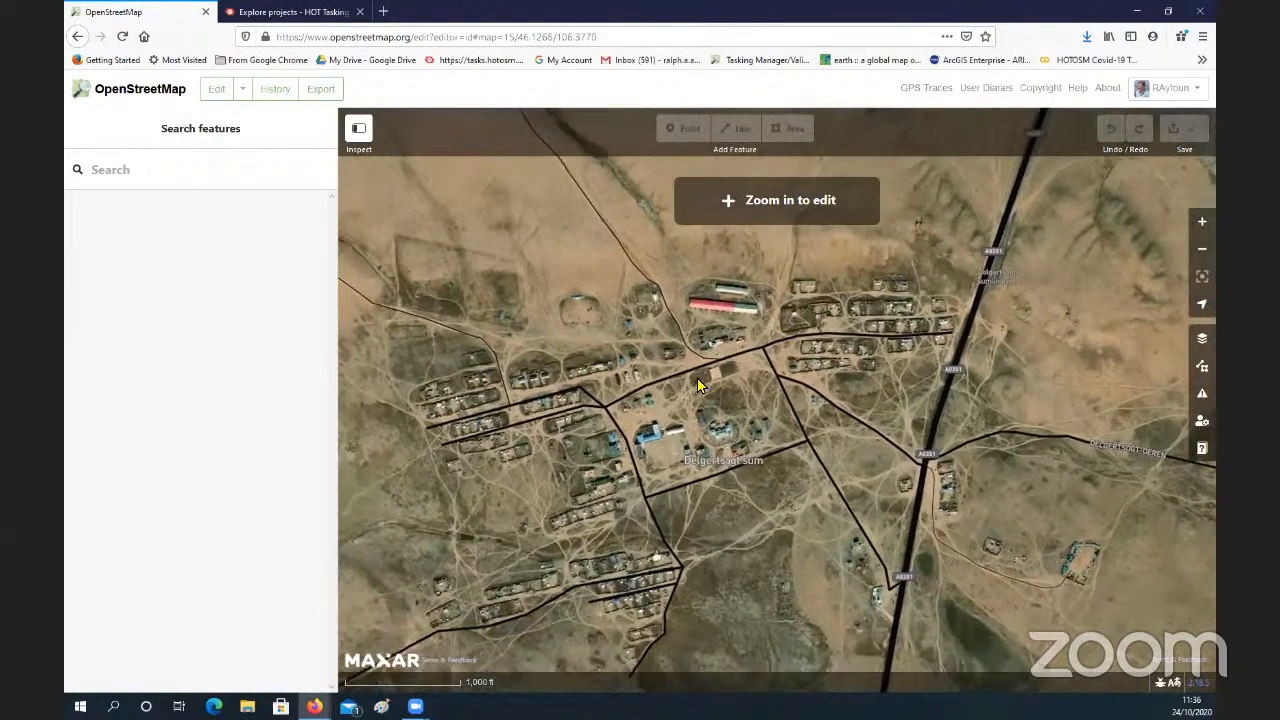
drag(743, 476, 753, 449)
scroll(754, 449, down, 2)
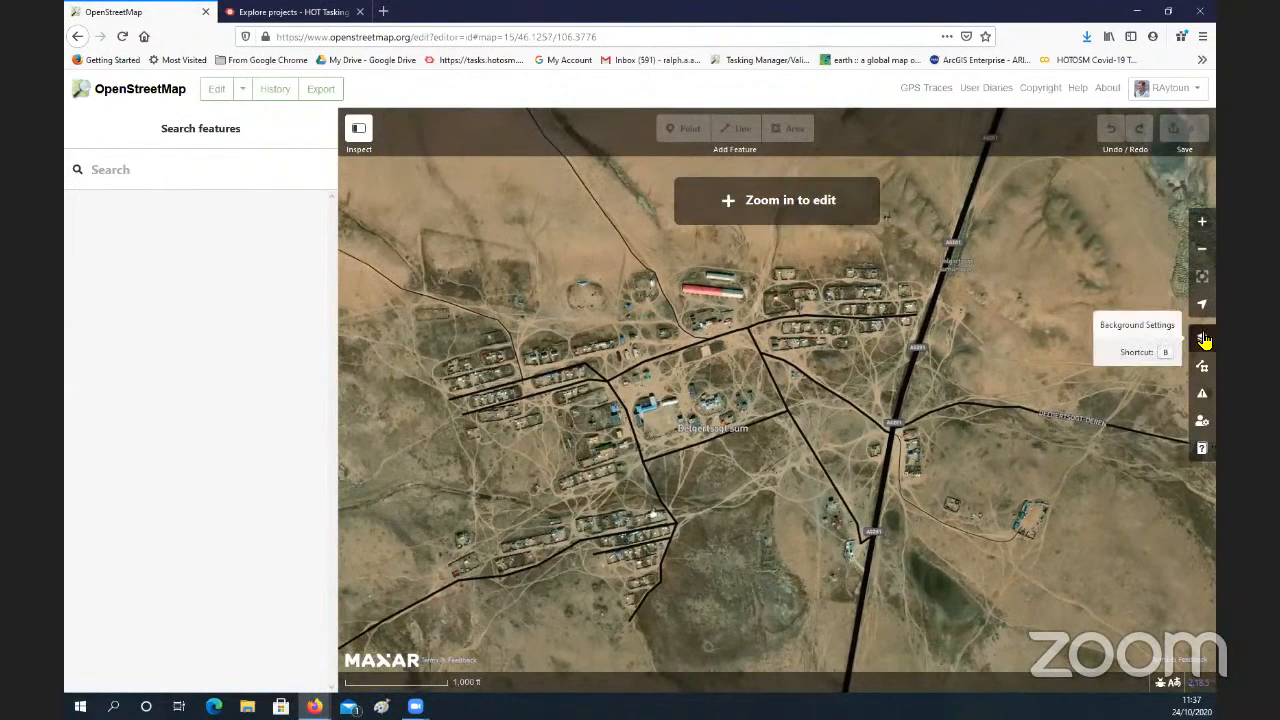
Step: Switch the background to Bing aerial imagery over the village centre and close the background settings
click(1204, 342)
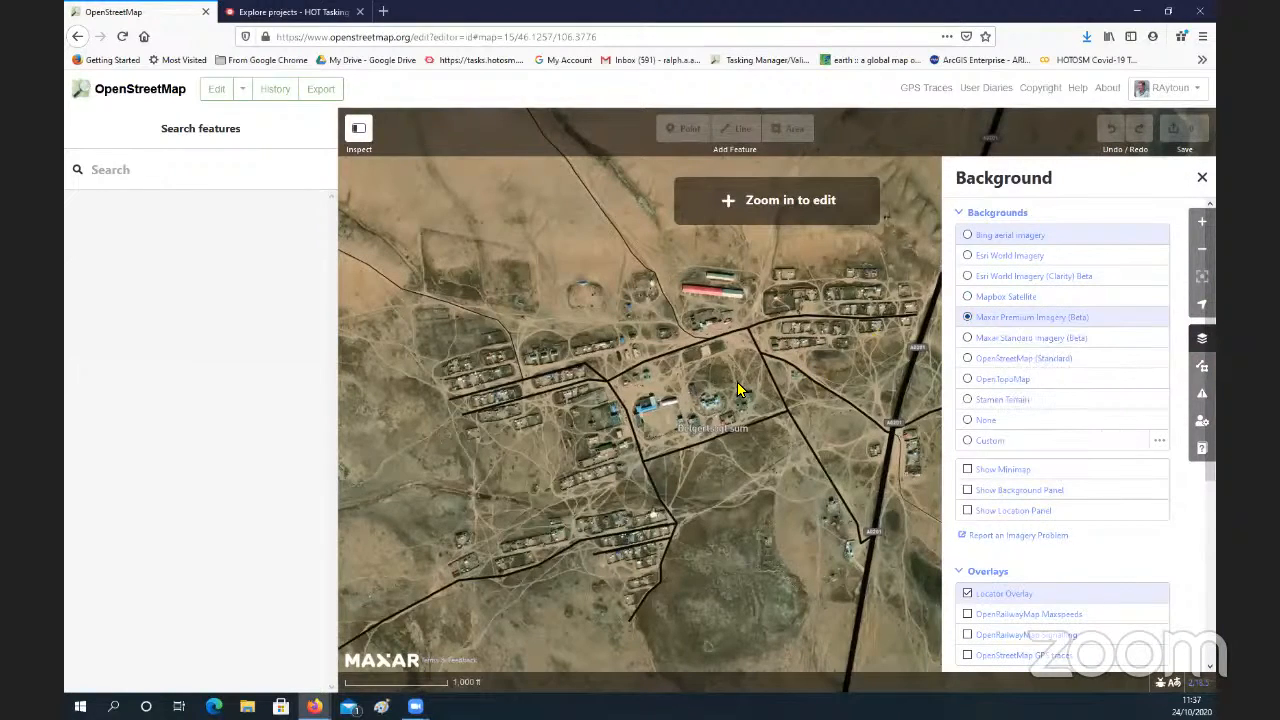
scroll(738, 390, up, 1)
scroll(738, 390, up, 5)
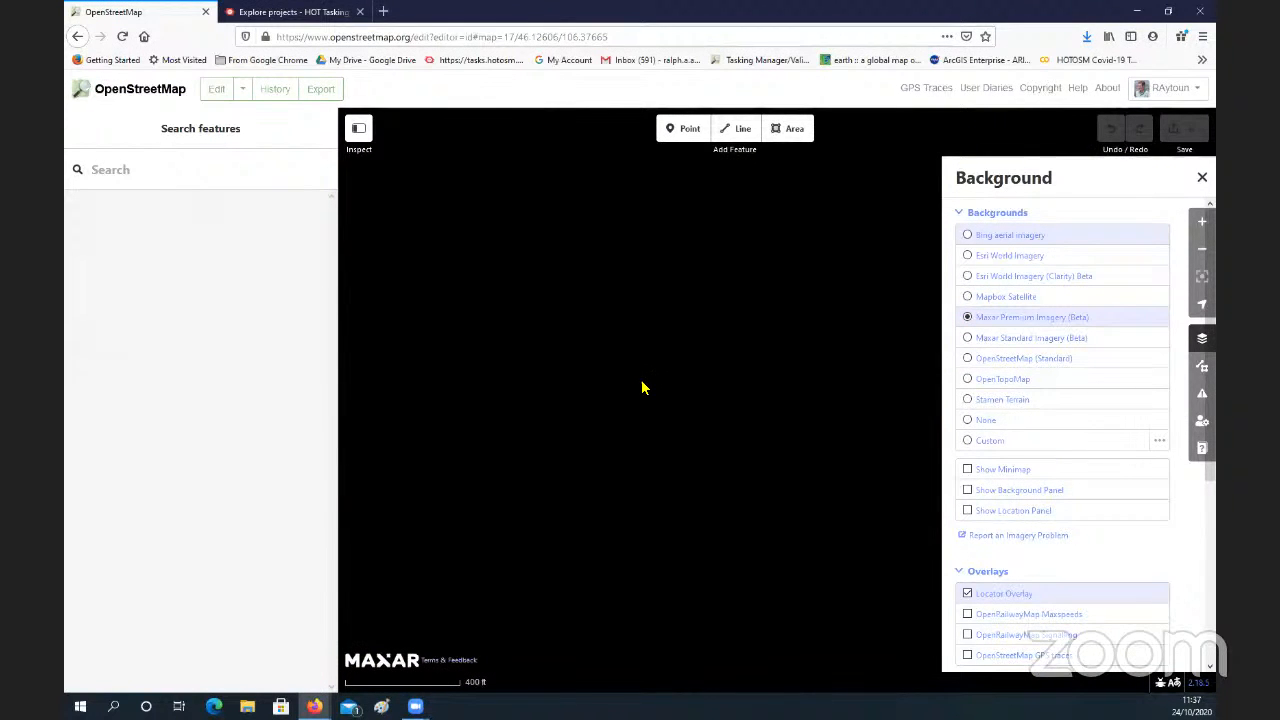
scroll(643, 387, down, 1)
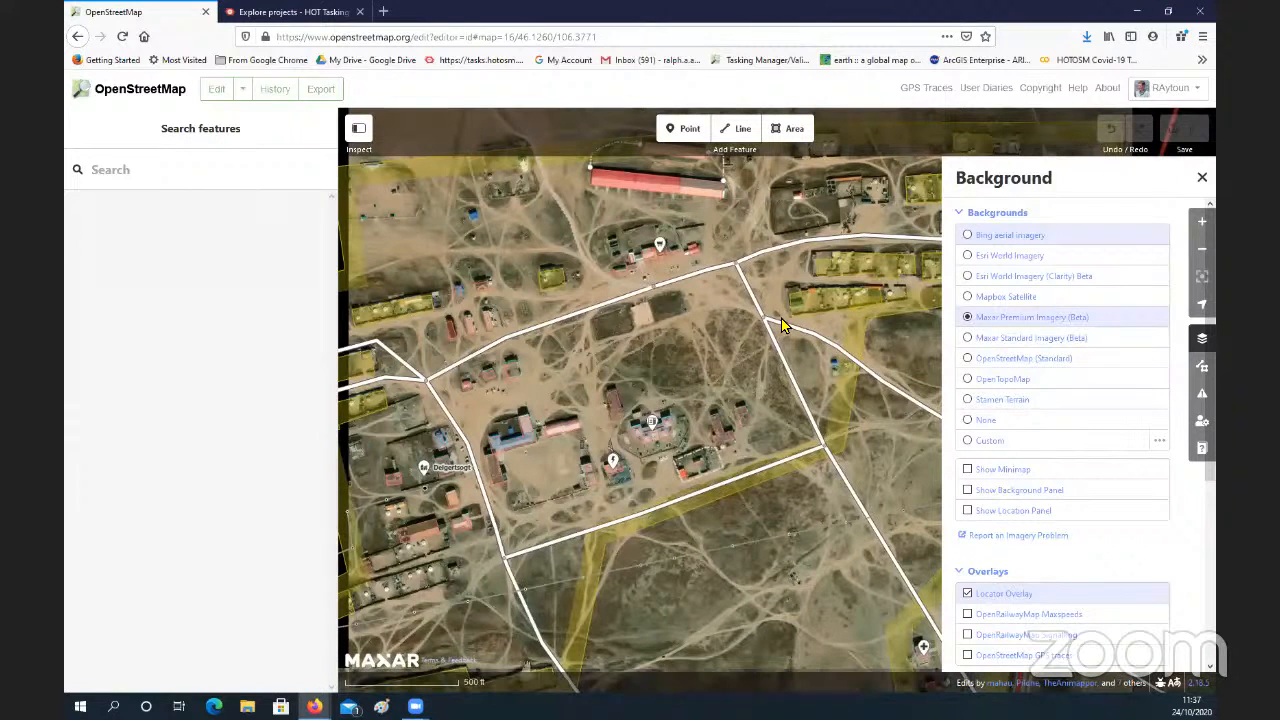
drag(639, 271, 758, 213)
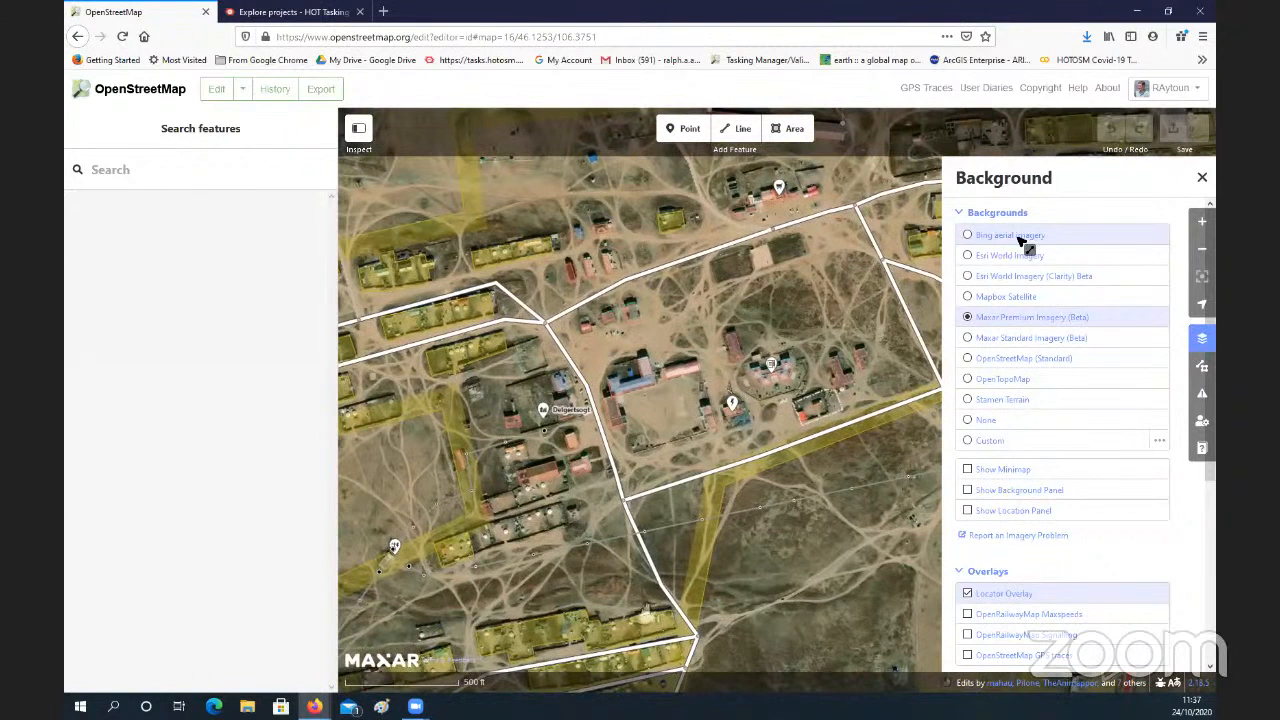
click(967, 235)
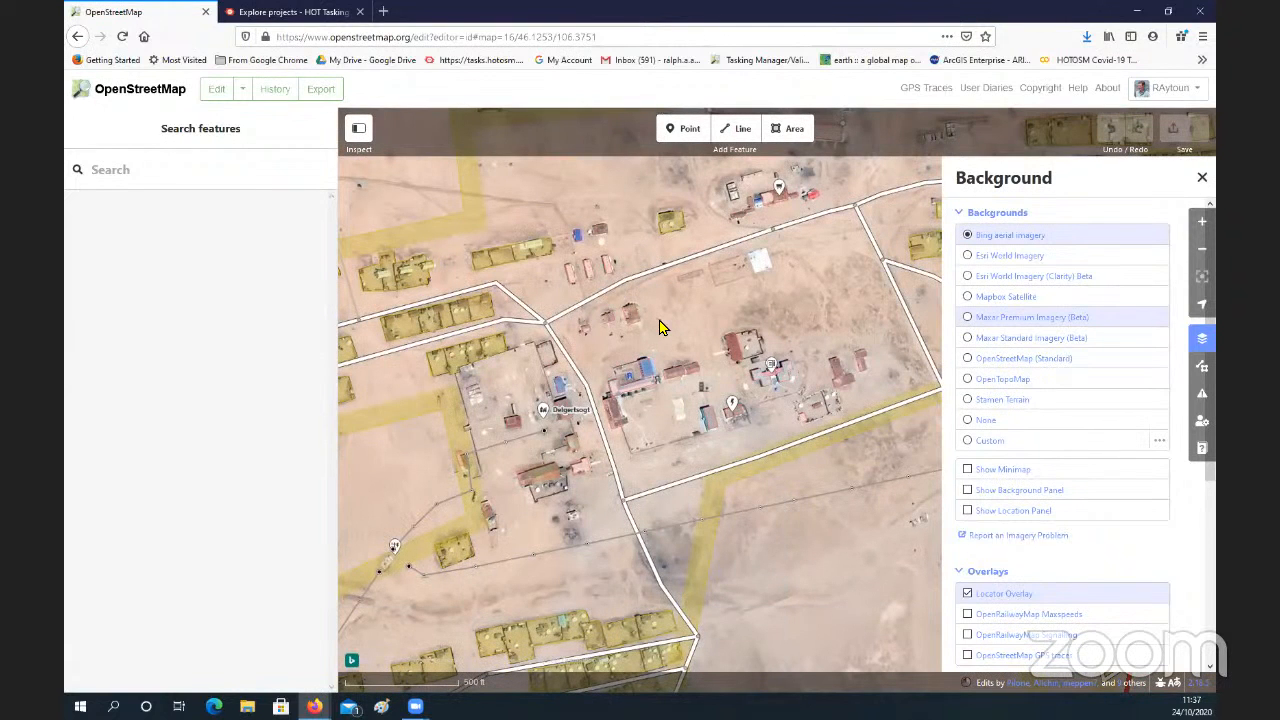
scroll(660, 327, up, 3)
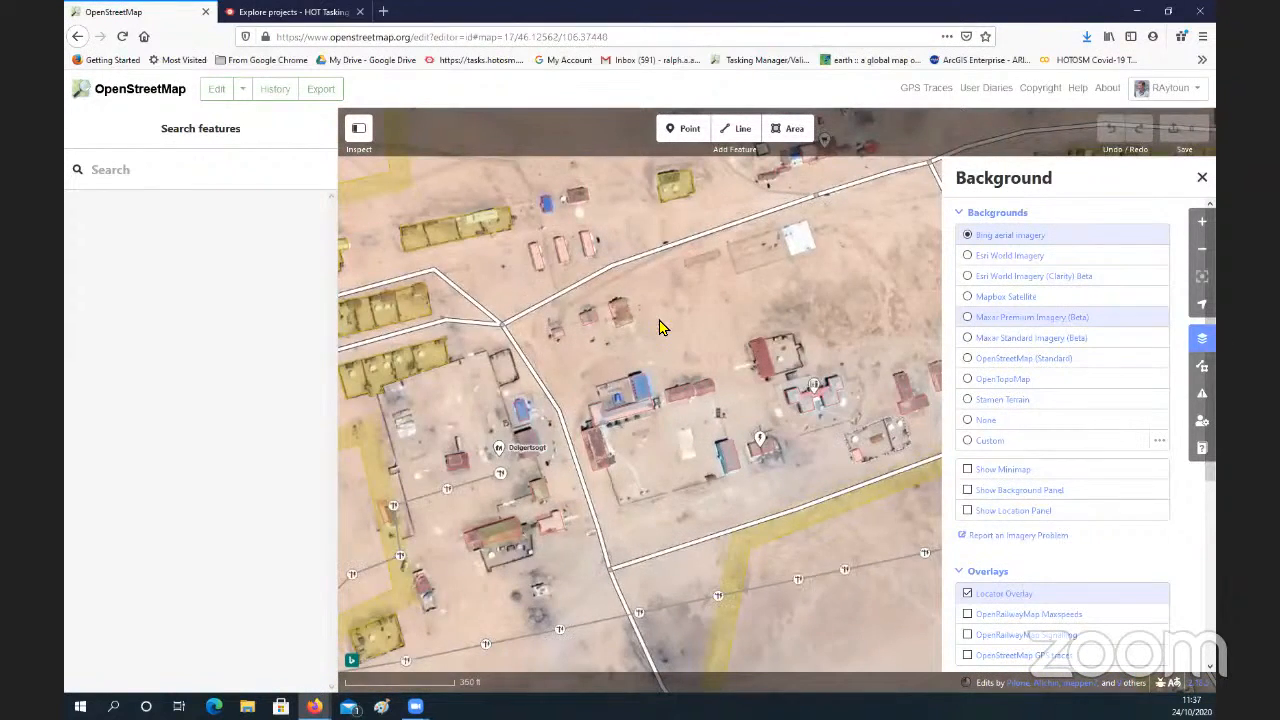
scroll(660, 327, up, 1)
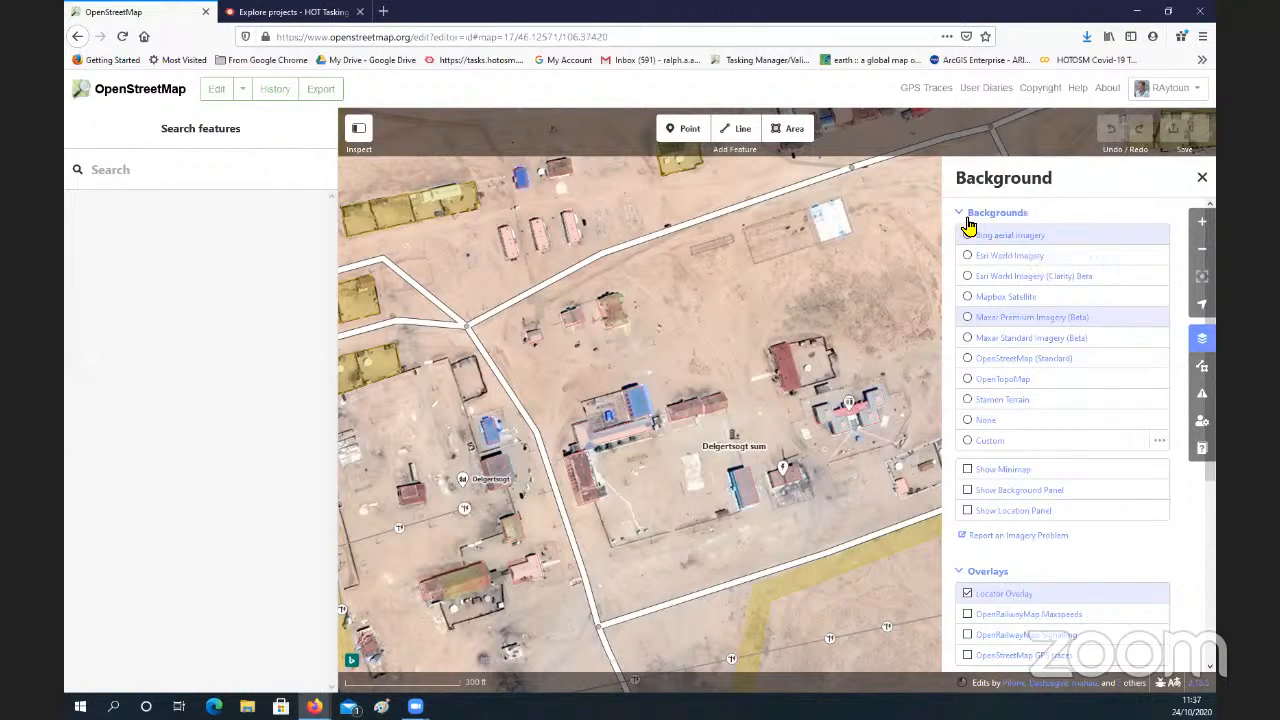
click(1198, 178)
Step: Inspect the feature details of the residential area surrounding the village centre, and deselect it
scroll(700, 308, down, 2)
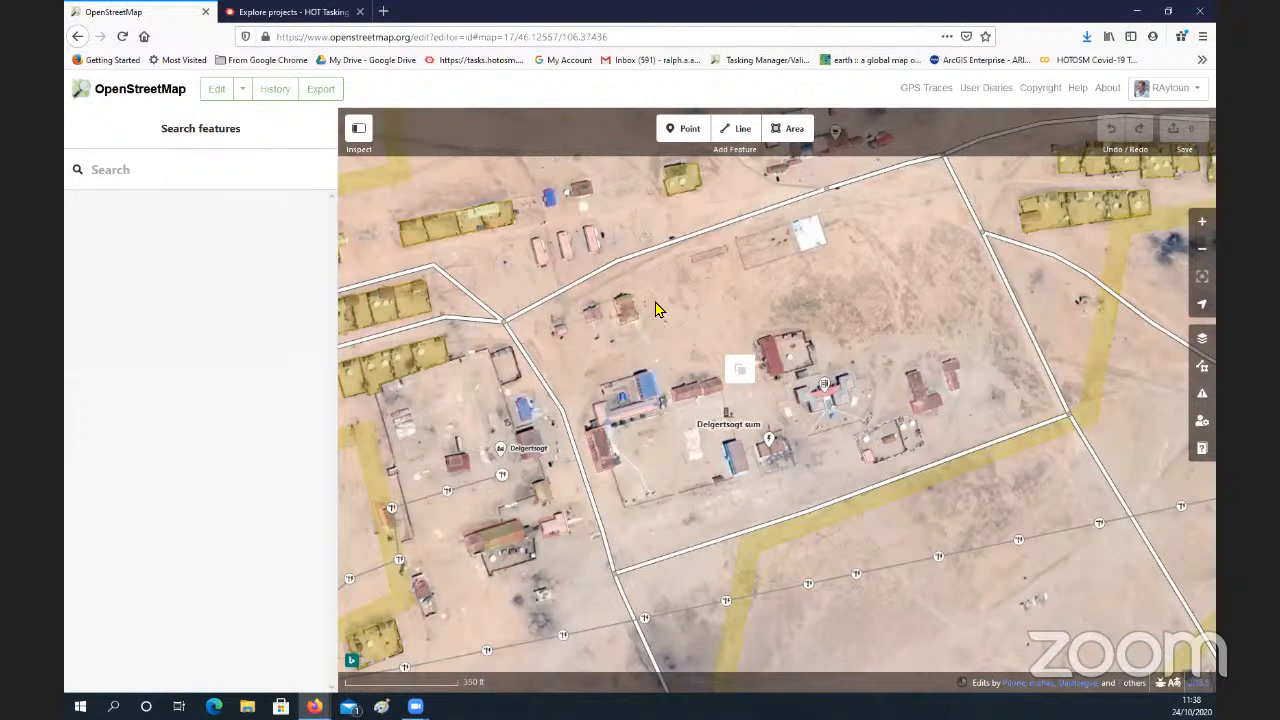
scroll(656, 310, up, 1)
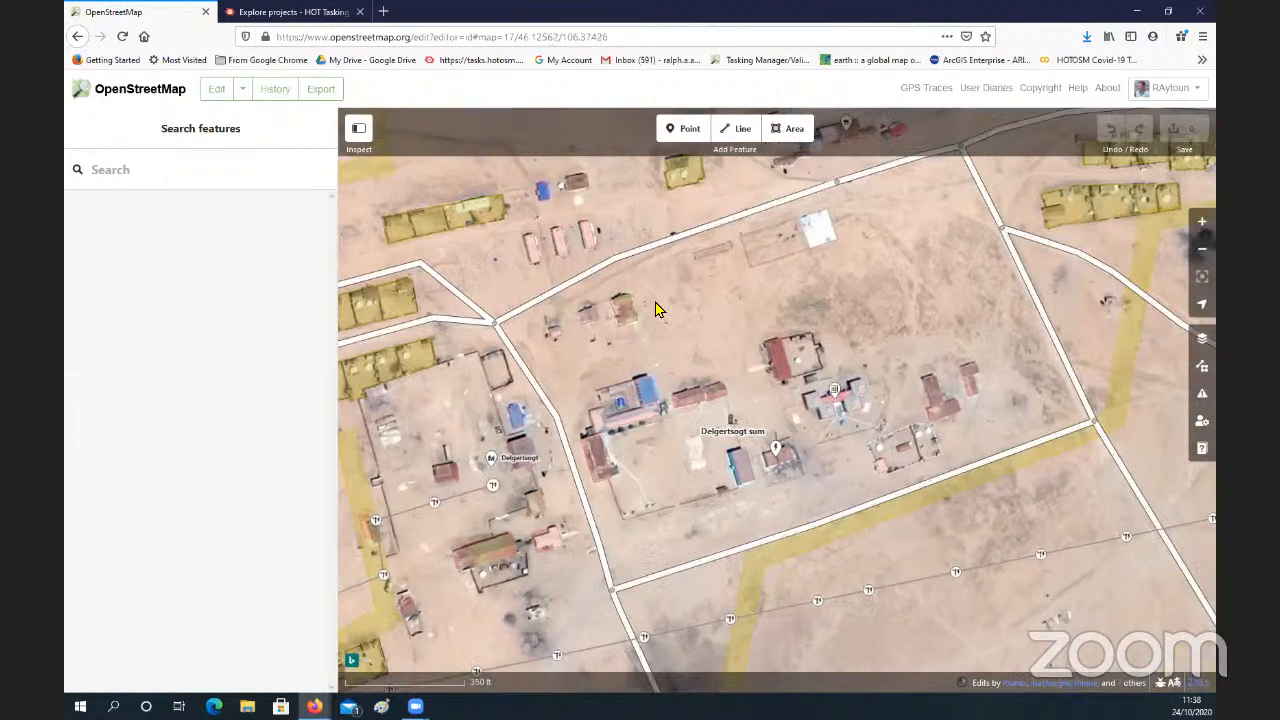
click(1162, 208)
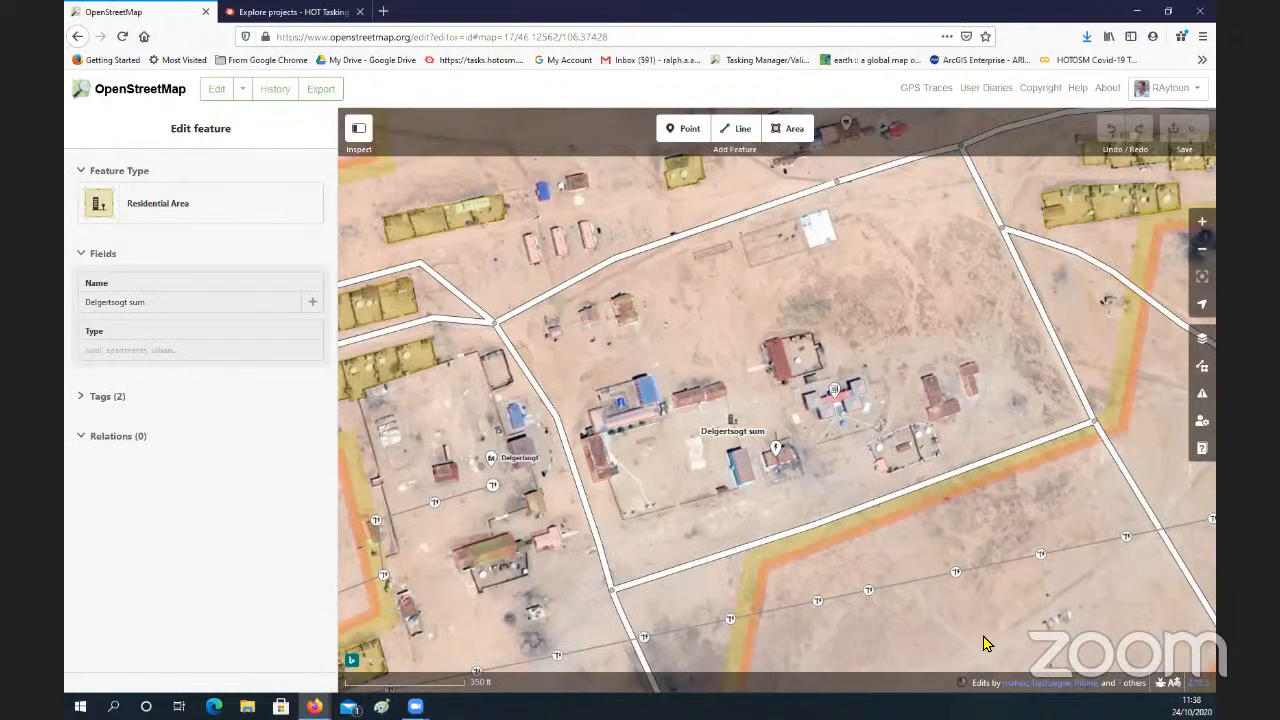
click(1203, 618)
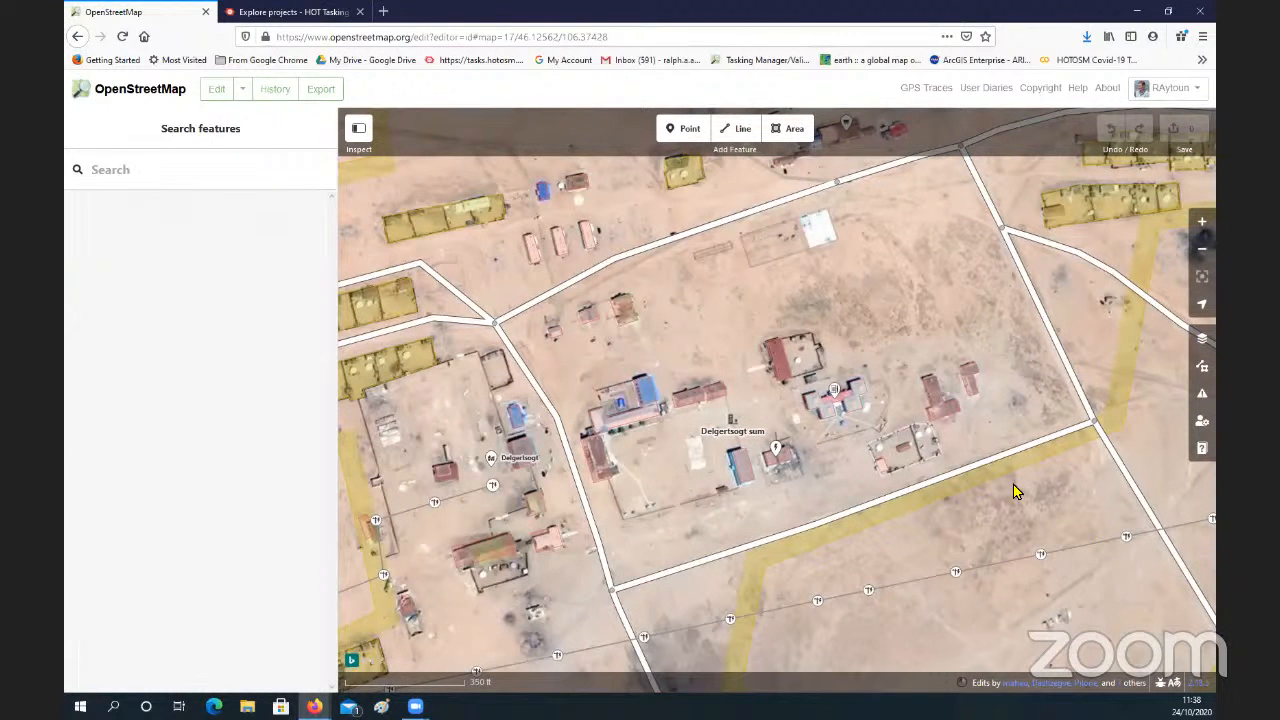
Step: Choose editing with iD again for the current map area
click(244, 90)
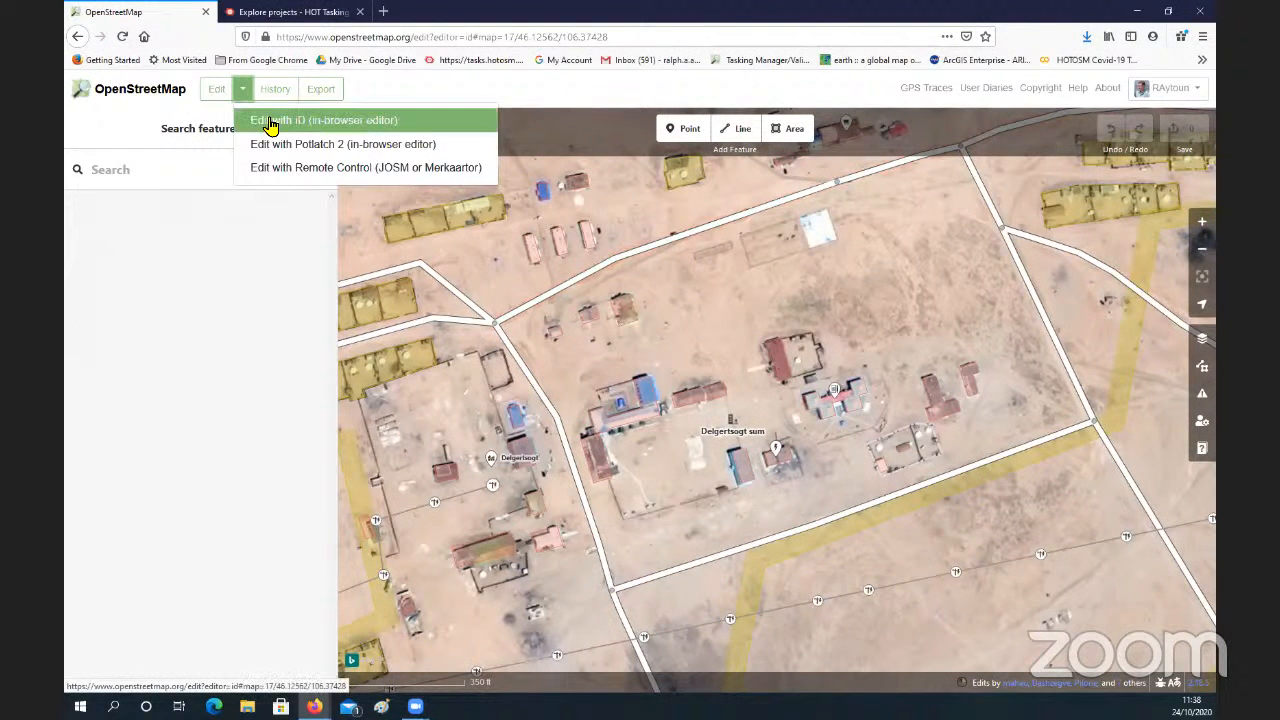
click(270, 124)
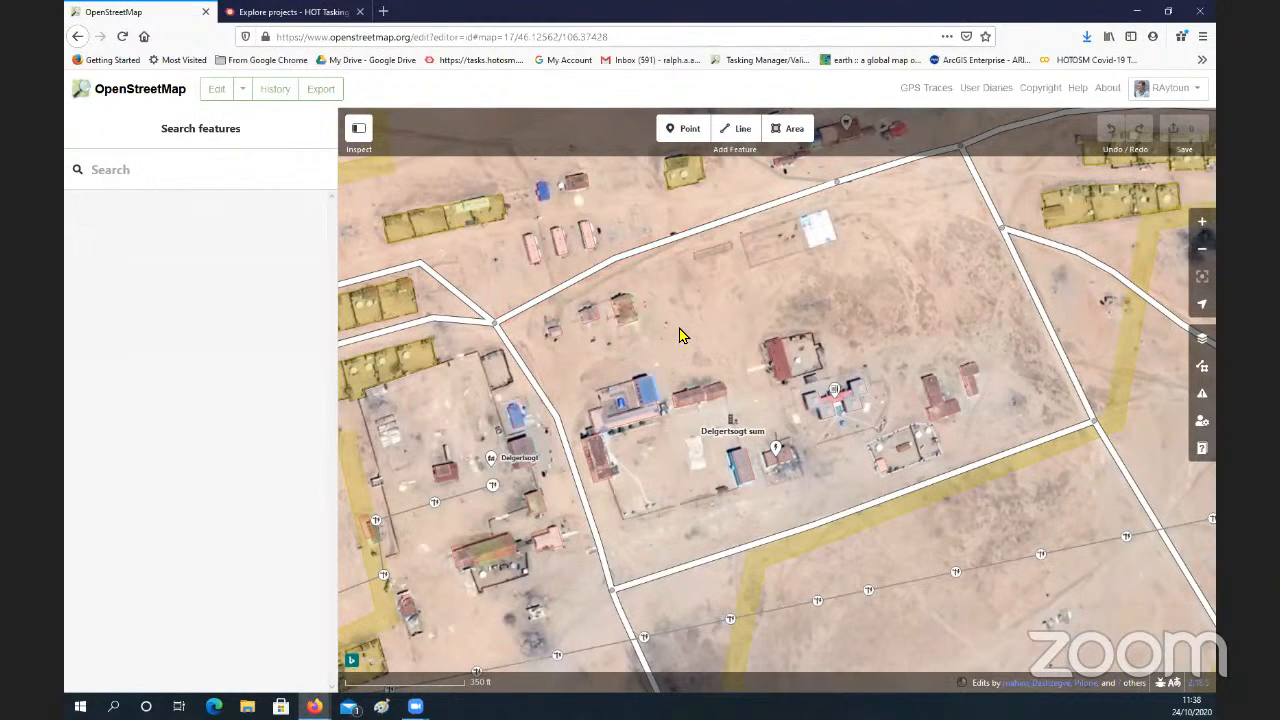
Step: Examine the fenced residential plots at the village's western end up close in the Bing imagery
drag(784, 328, 976, 366)
drag(404, 334, 528, 383)
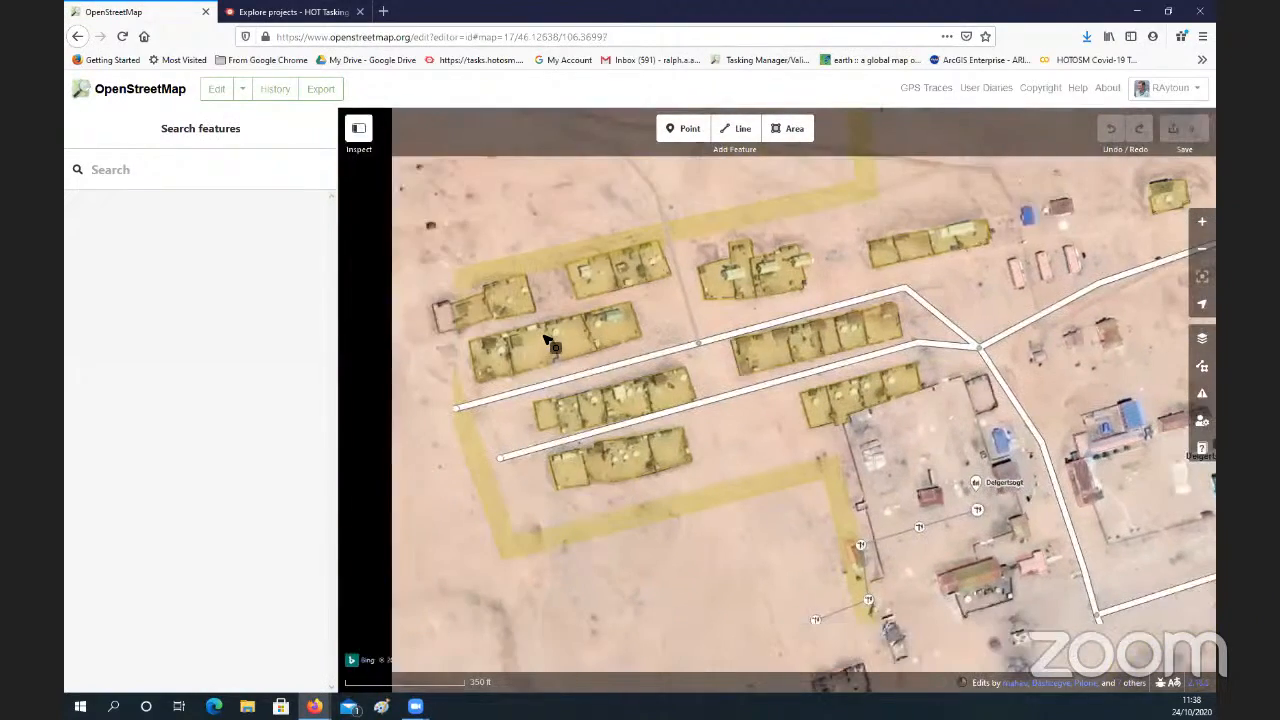
click(545, 343)
scroll(545, 343, up, 1)
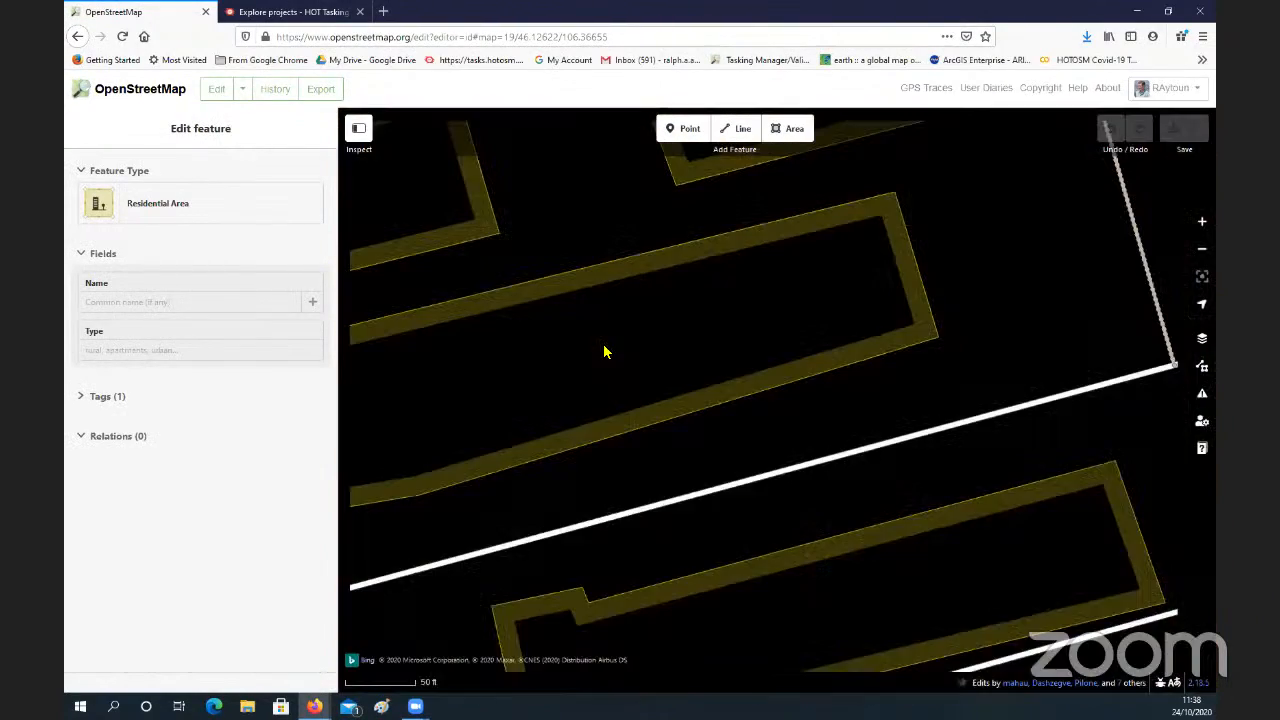
click(601, 355)
drag(617, 360, 694, 372)
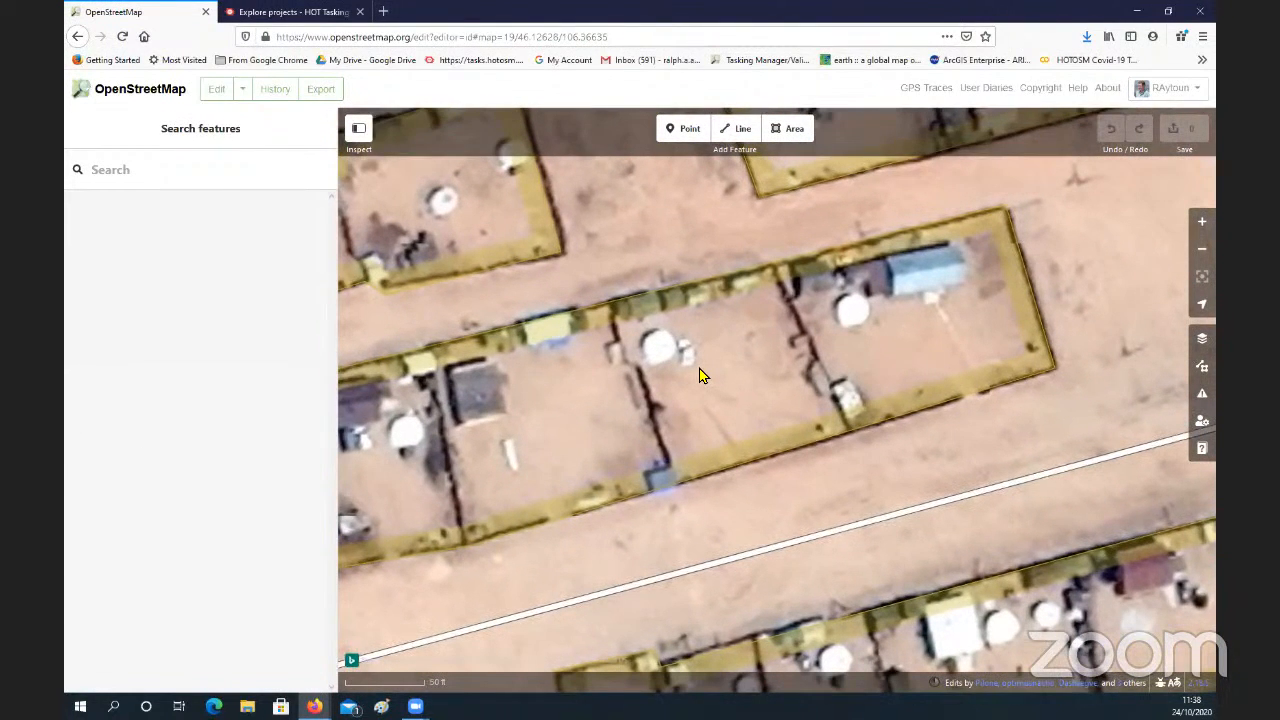
drag(532, 392, 623, 385)
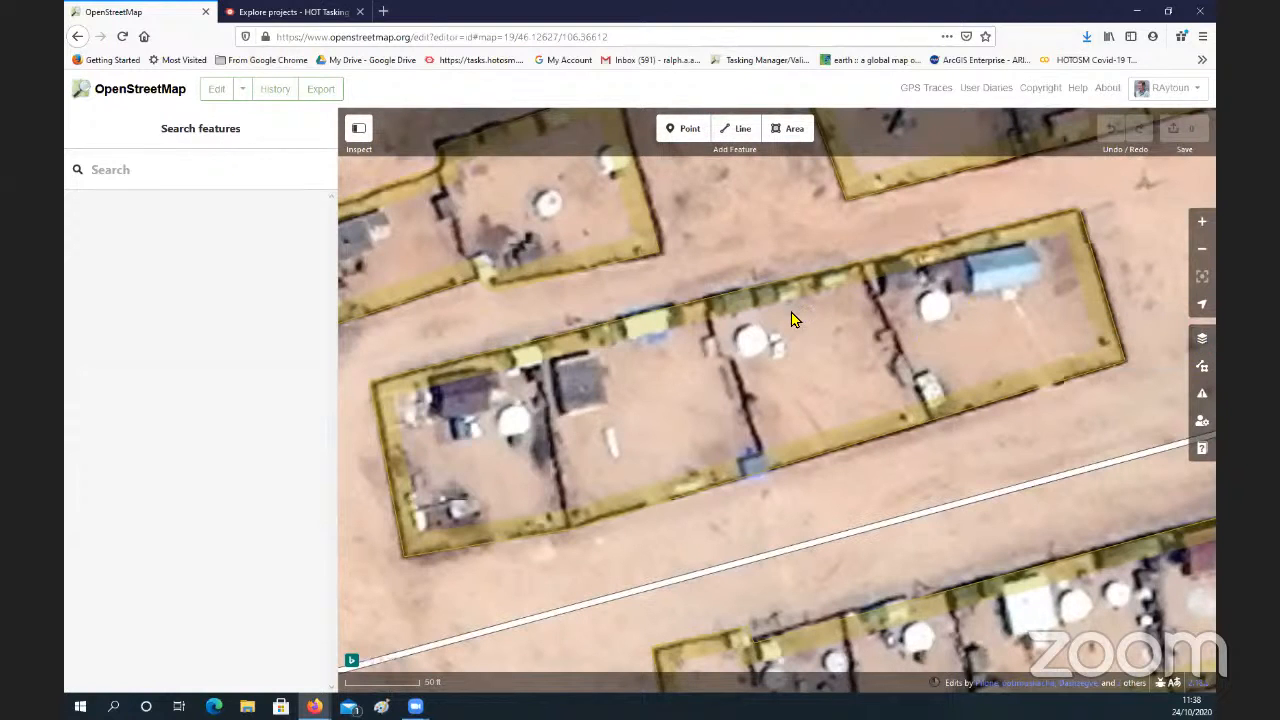
Step: Set the background imagery to Maxar Premium Imagery (Beta) over the western residential plots
key(b)
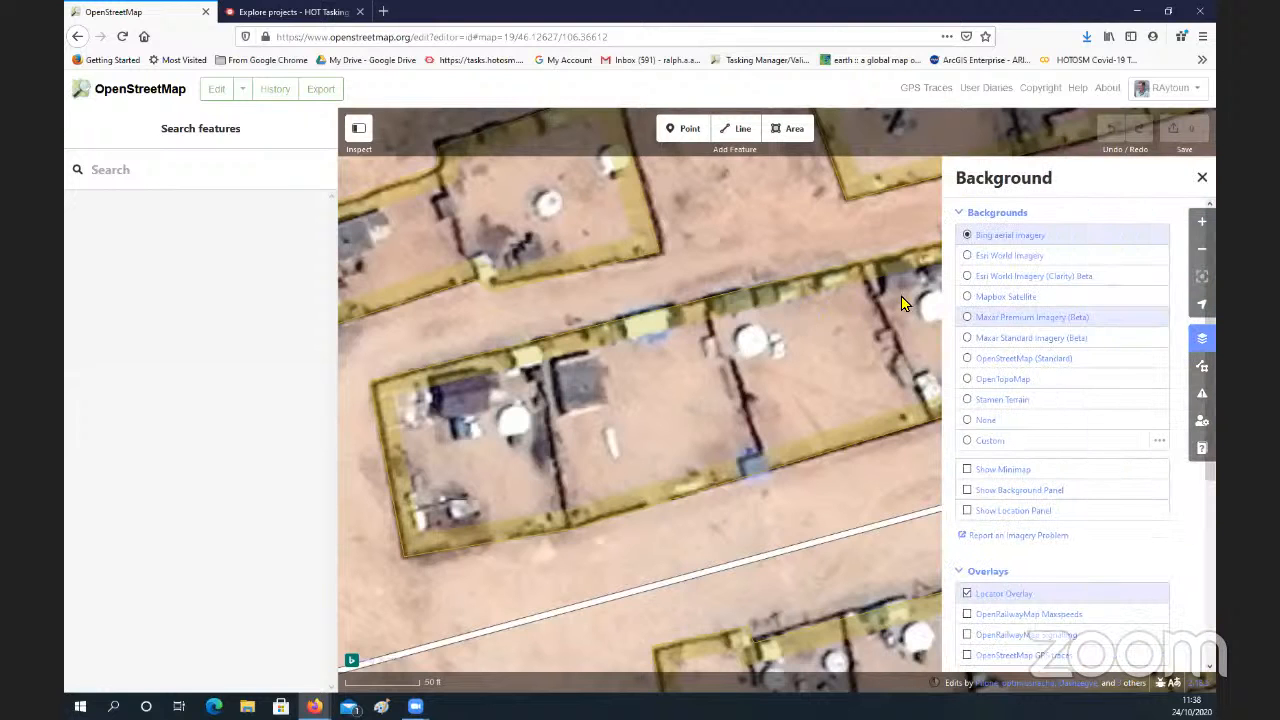
click(972, 320)
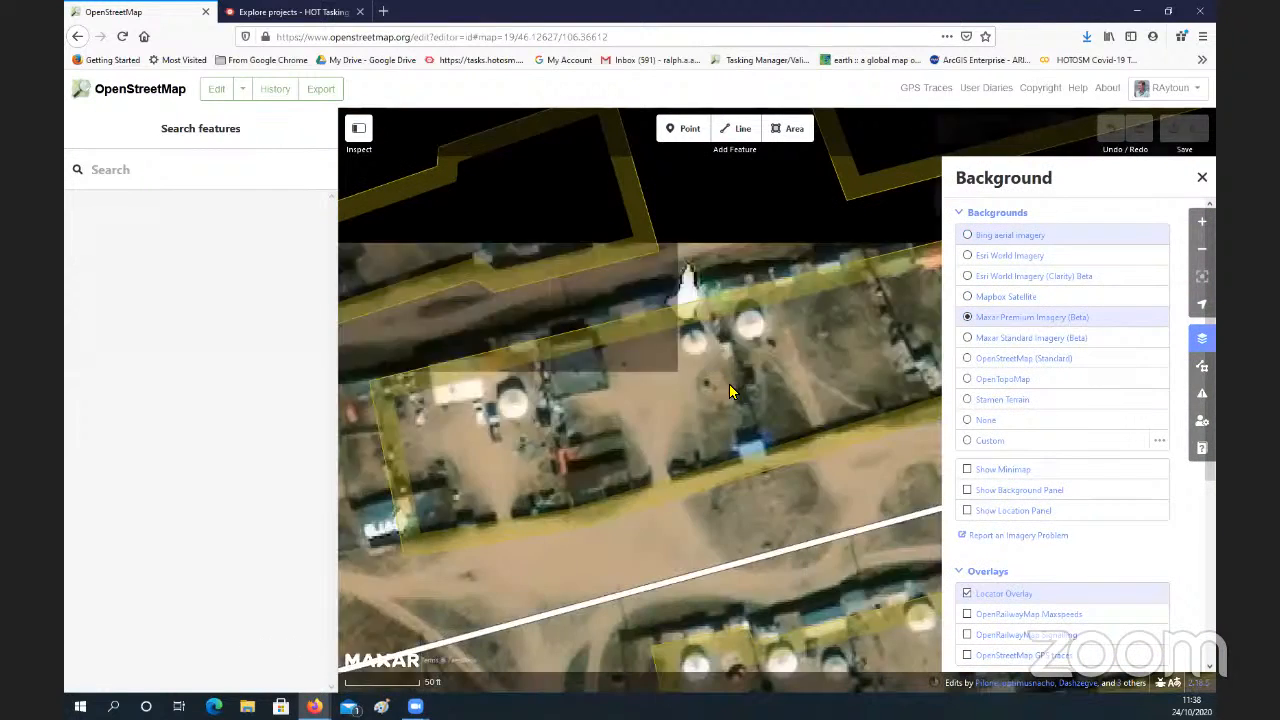
Step: Examine the fenced plots, gers and buildings at the village's western end up close in the Maxar imagery
scroll(748, 336, up, 5)
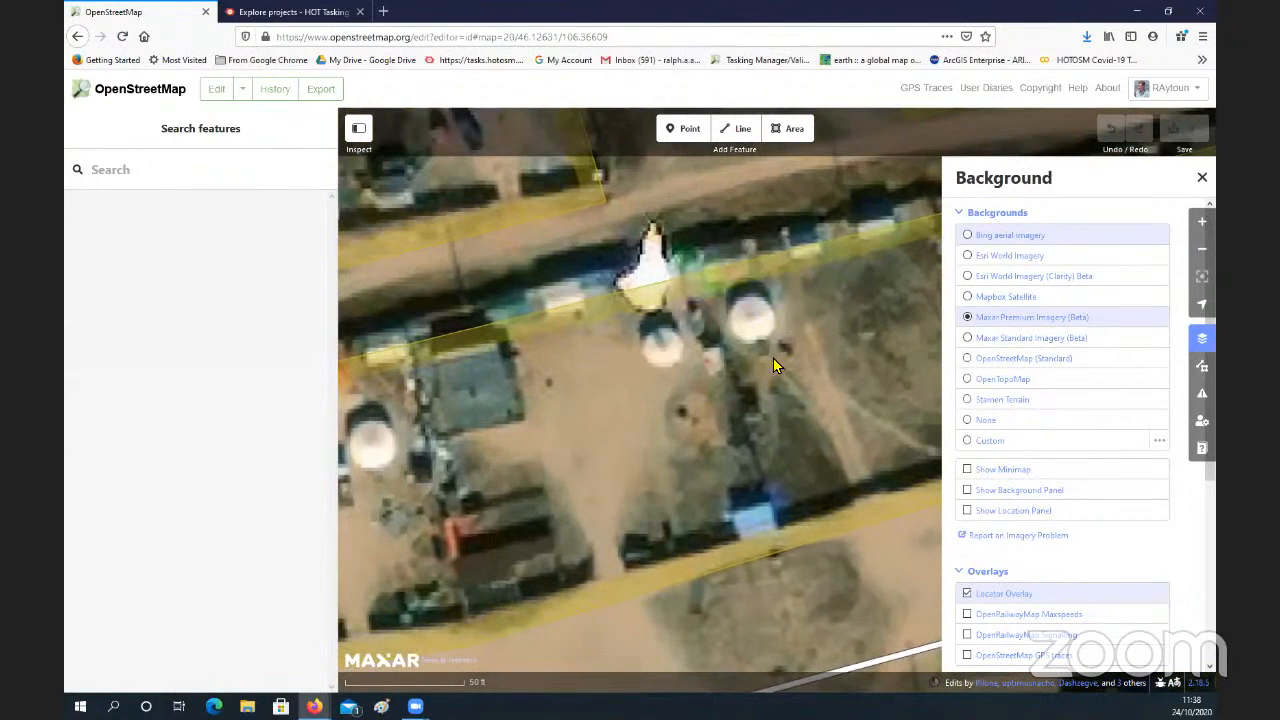
drag(773, 365, 711, 395)
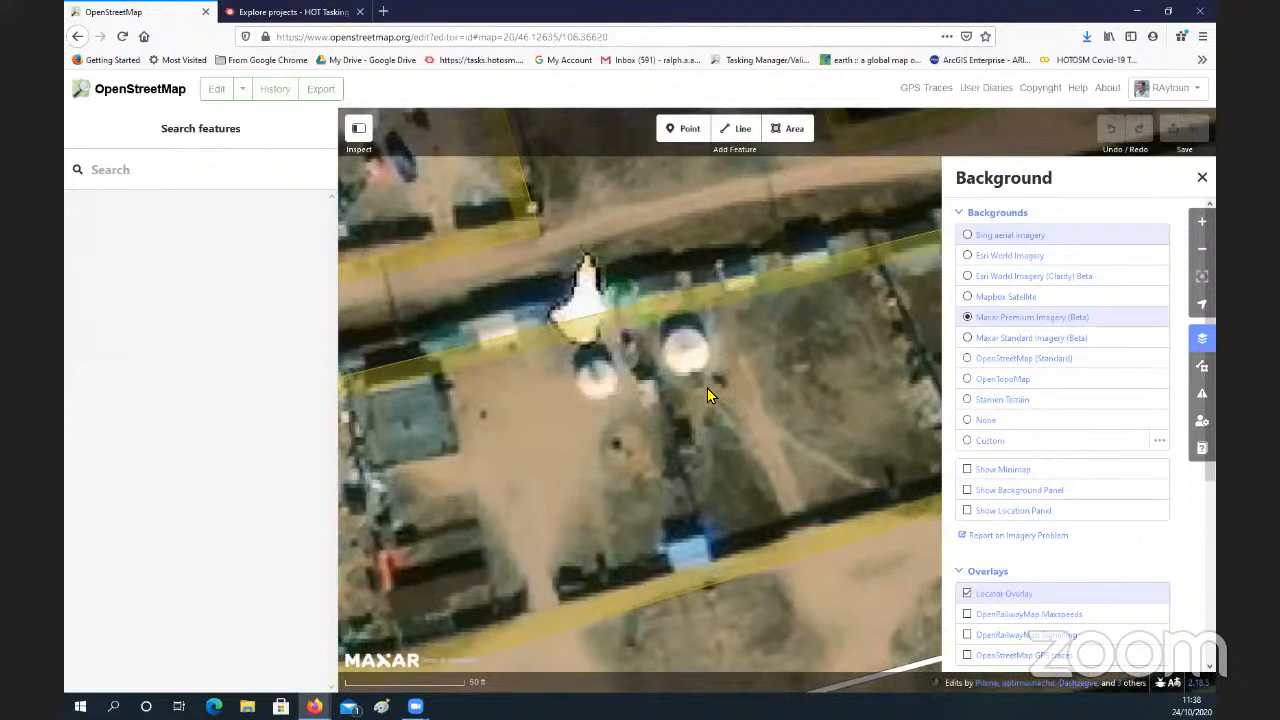
scroll(707, 395, down, 5)
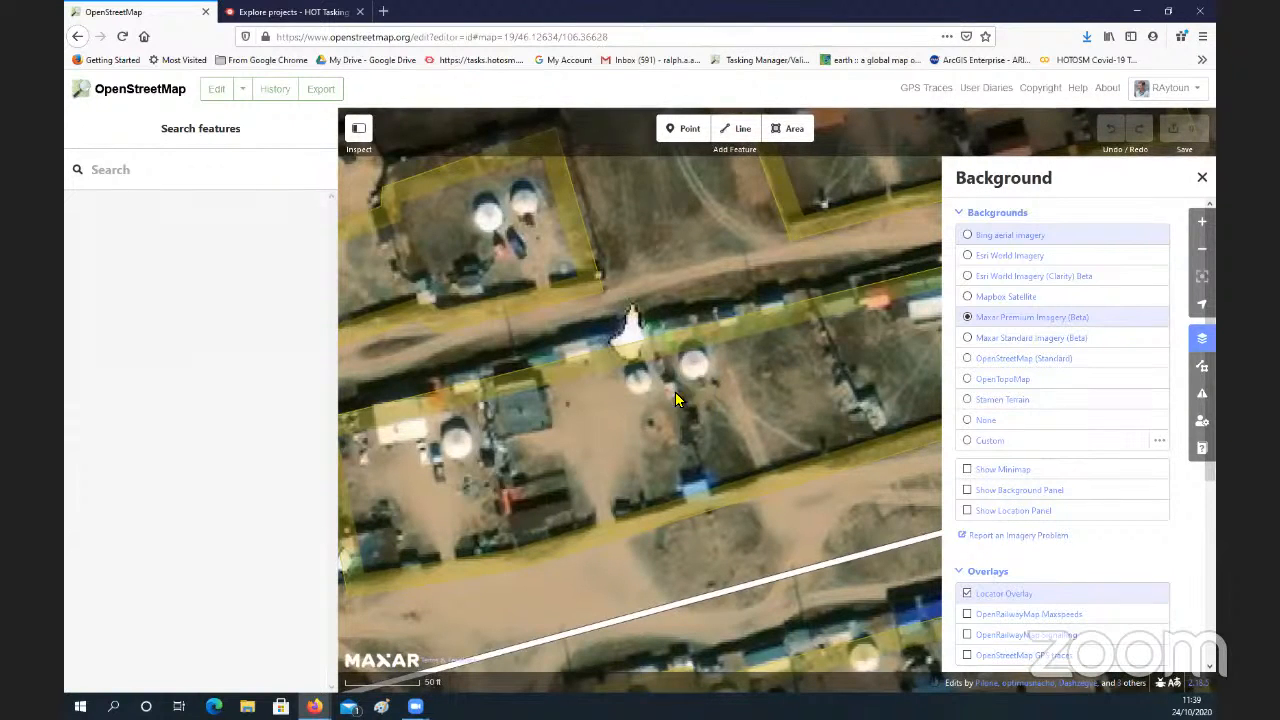
scroll(699, 380, down, 1)
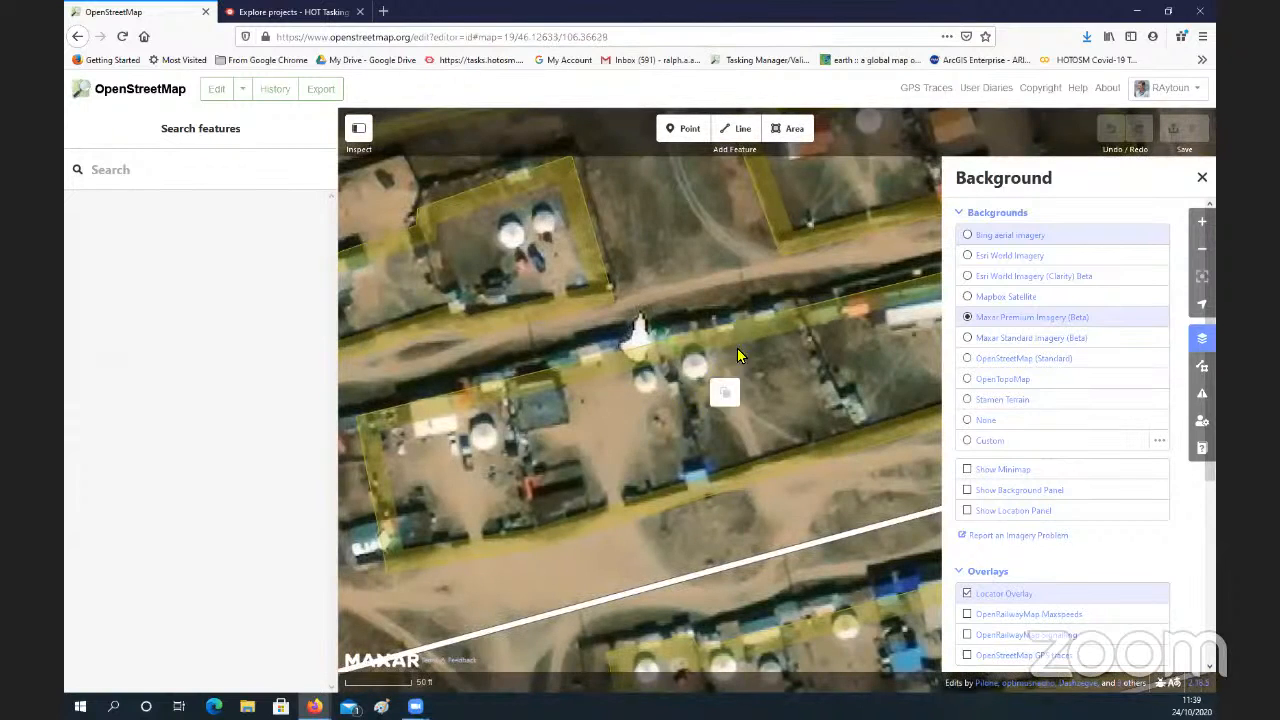
drag(726, 393, 855, 320)
drag(457, 389, 503, 429)
drag(783, 238, 681, 338)
drag(580, 318, 532, 322)
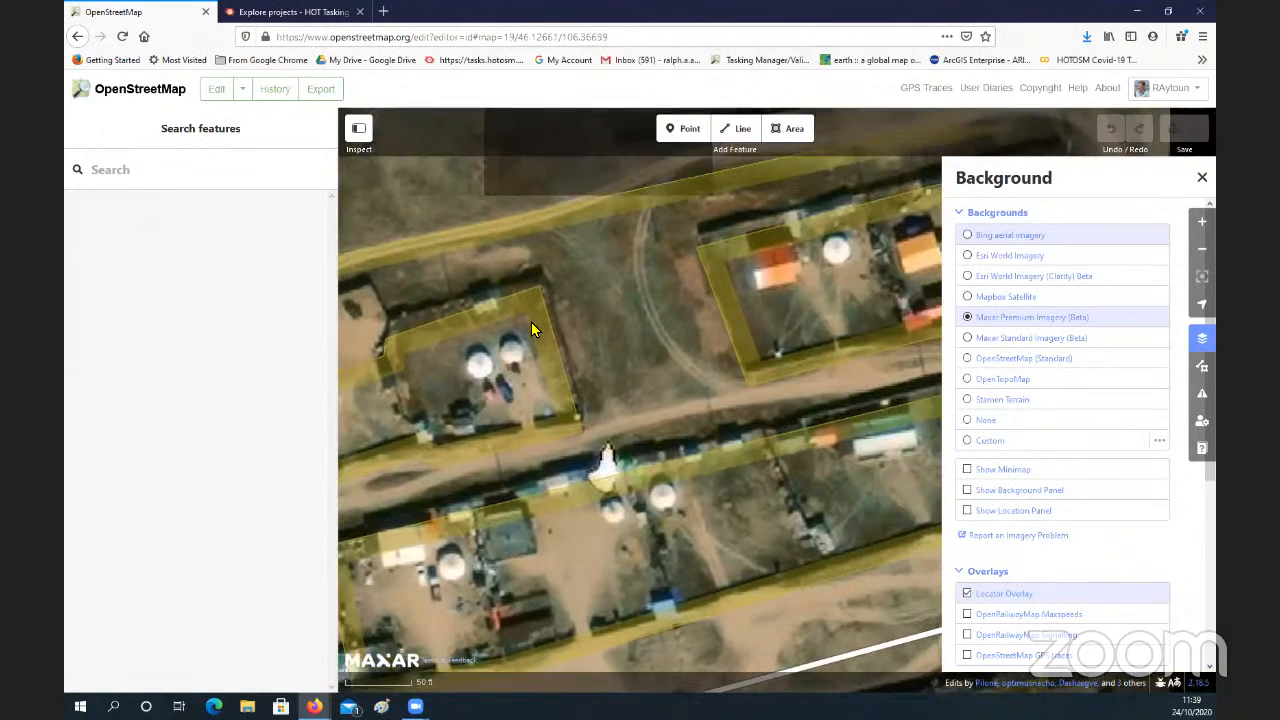
drag(812, 282, 679, 304)
drag(841, 262, 674, 306)
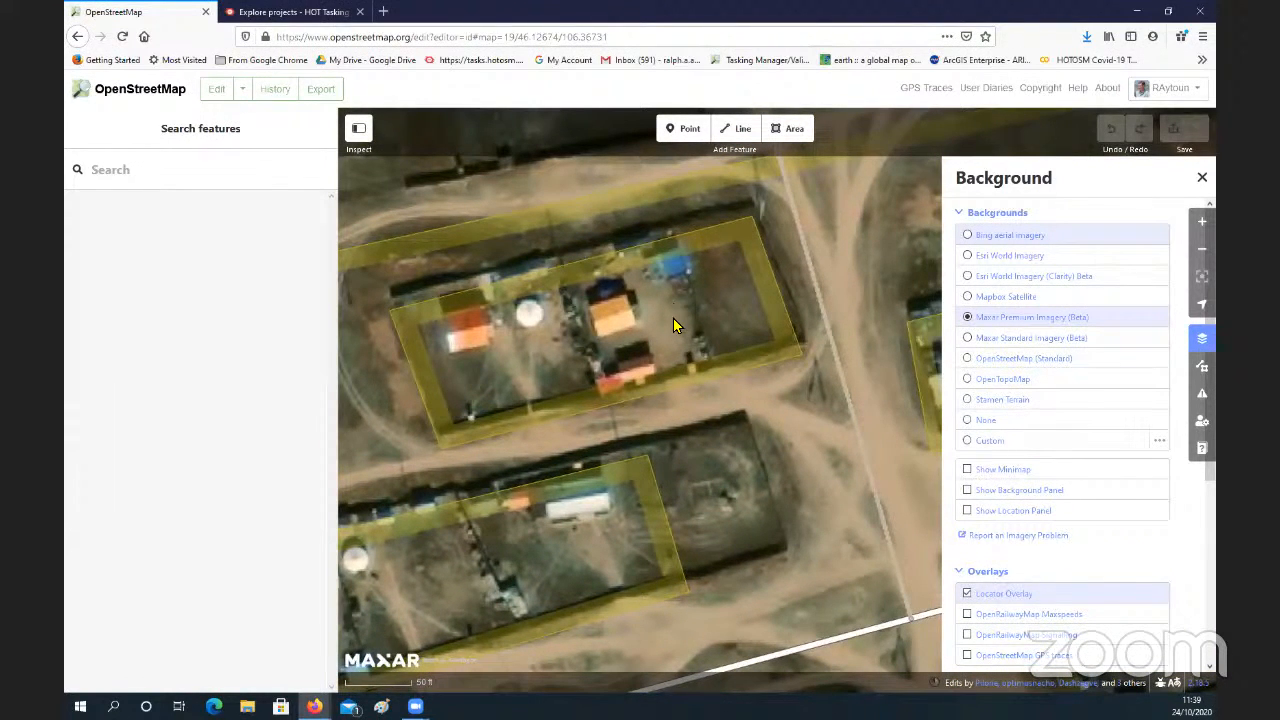
Step: Survey the western residential blocks and the surrounding dirt tracks in the Maxar imagery at a wider scale
scroll(673, 324, down, 3)
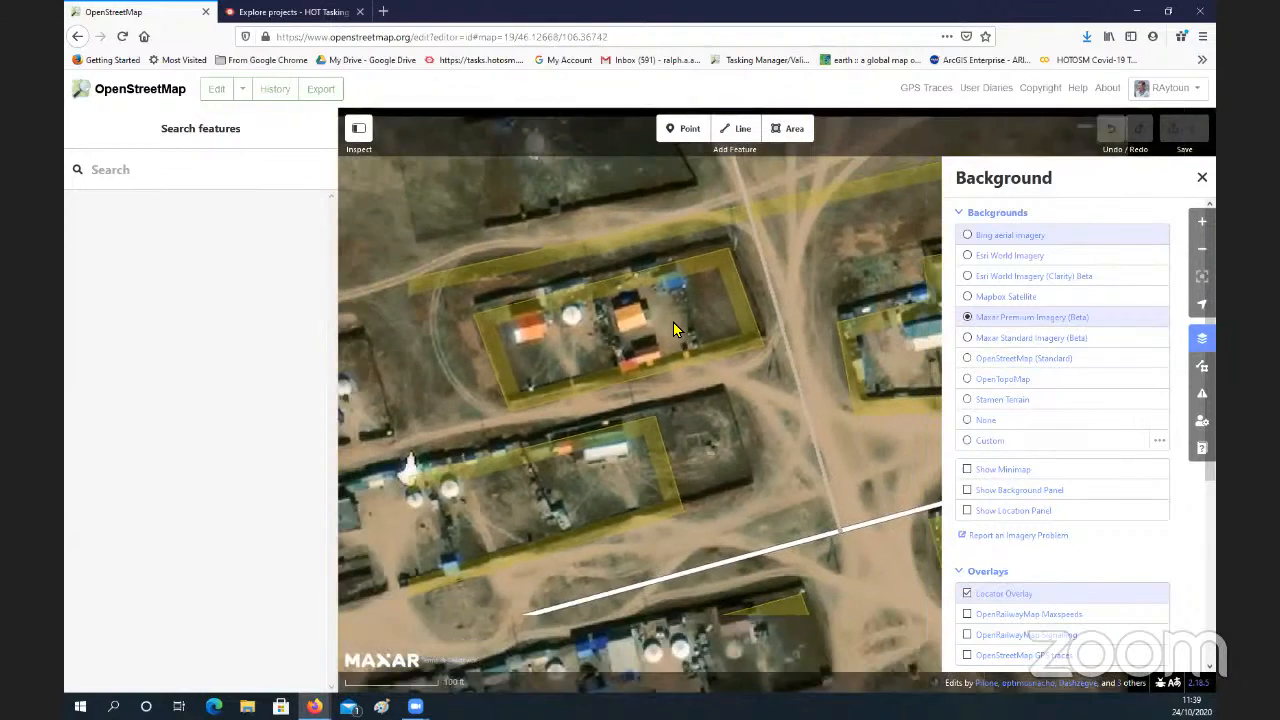
scroll(673, 329, down, 2)
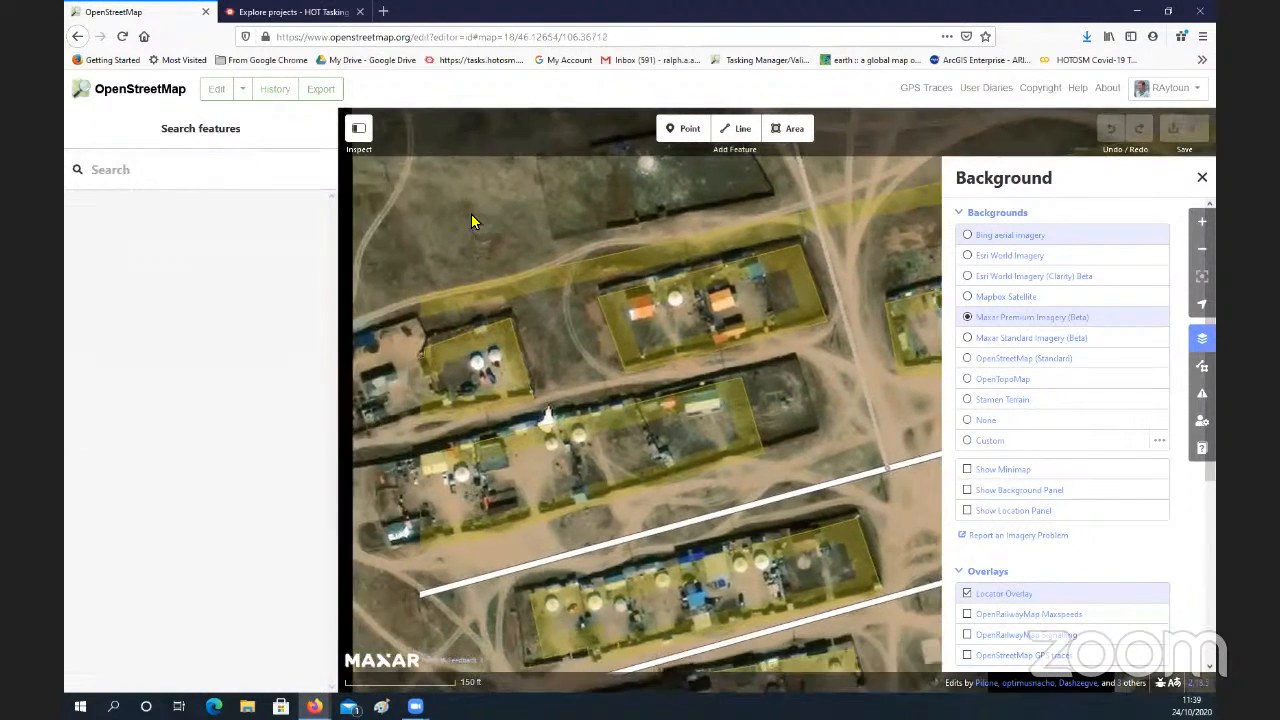
drag(472, 215, 619, 270)
drag(547, 289, 550, 228)
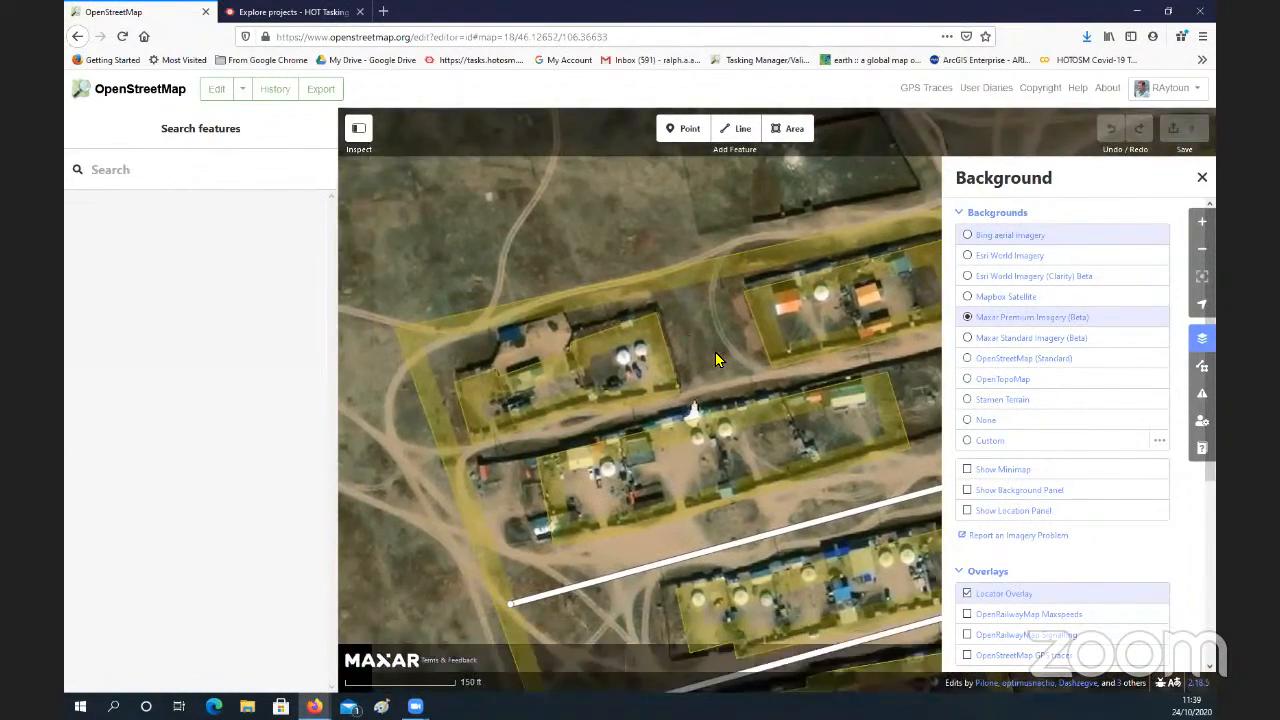
drag(761, 428, 631, 341)
drag(655, 406, 631, 342)
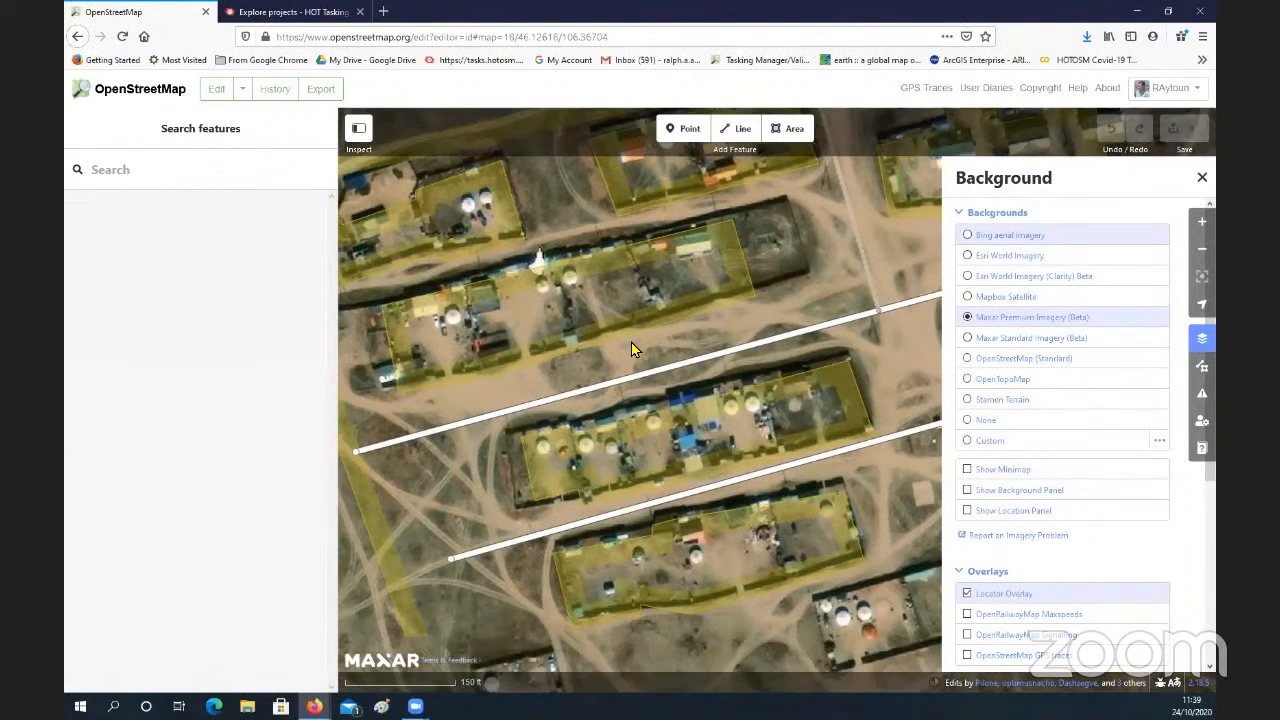
drag(705, 366, 681, 346)
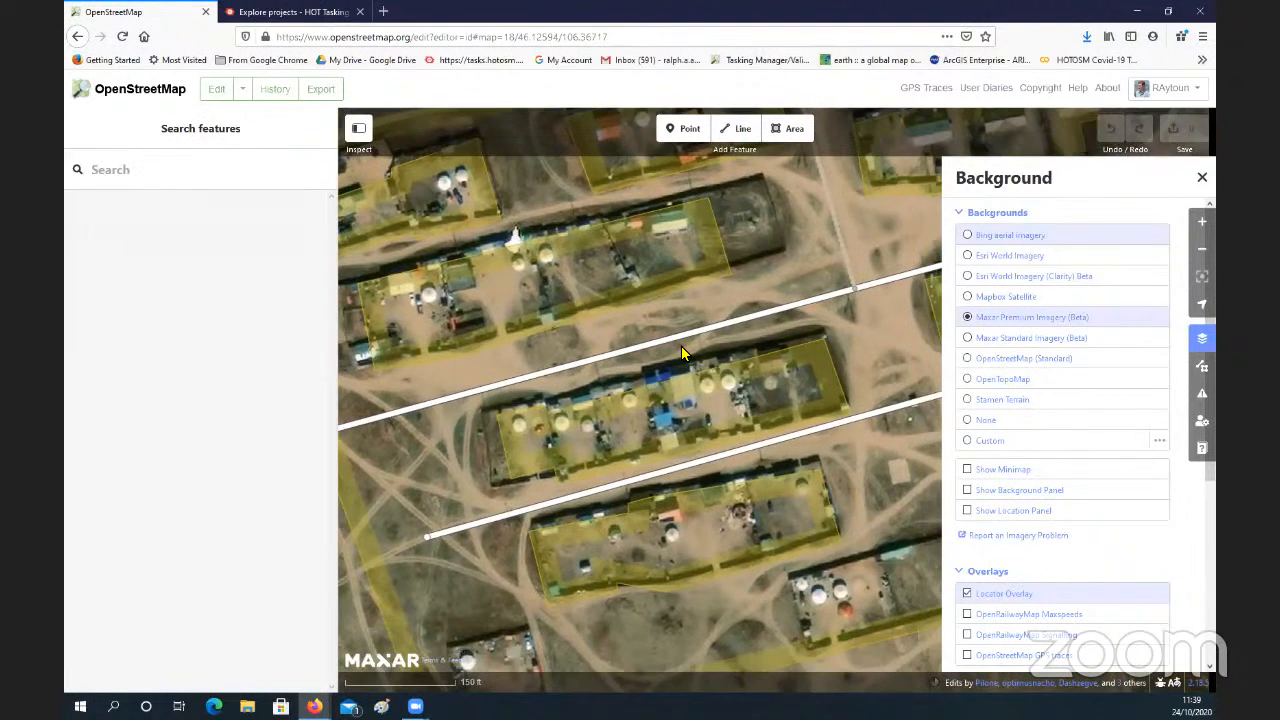
drag(810, 226, 719, 318)
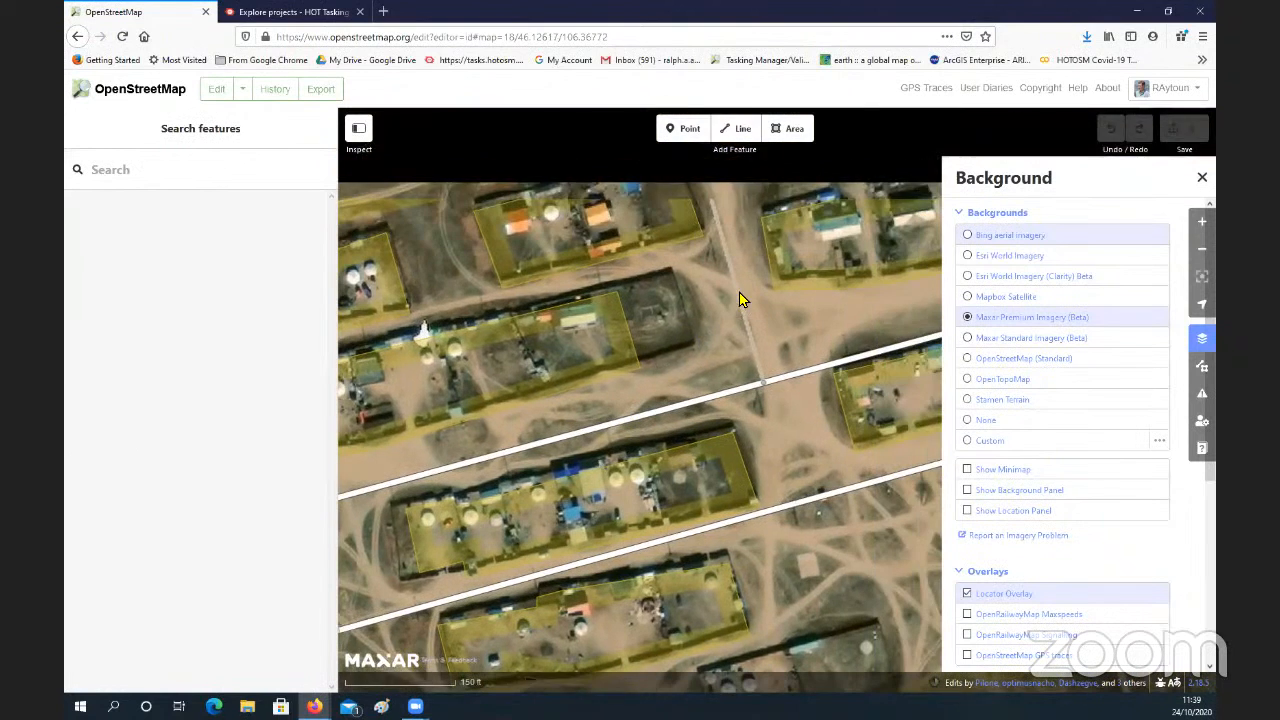
Step: Close the background imagery settings and leave the iD editor for the standard map
click(1202, 177)
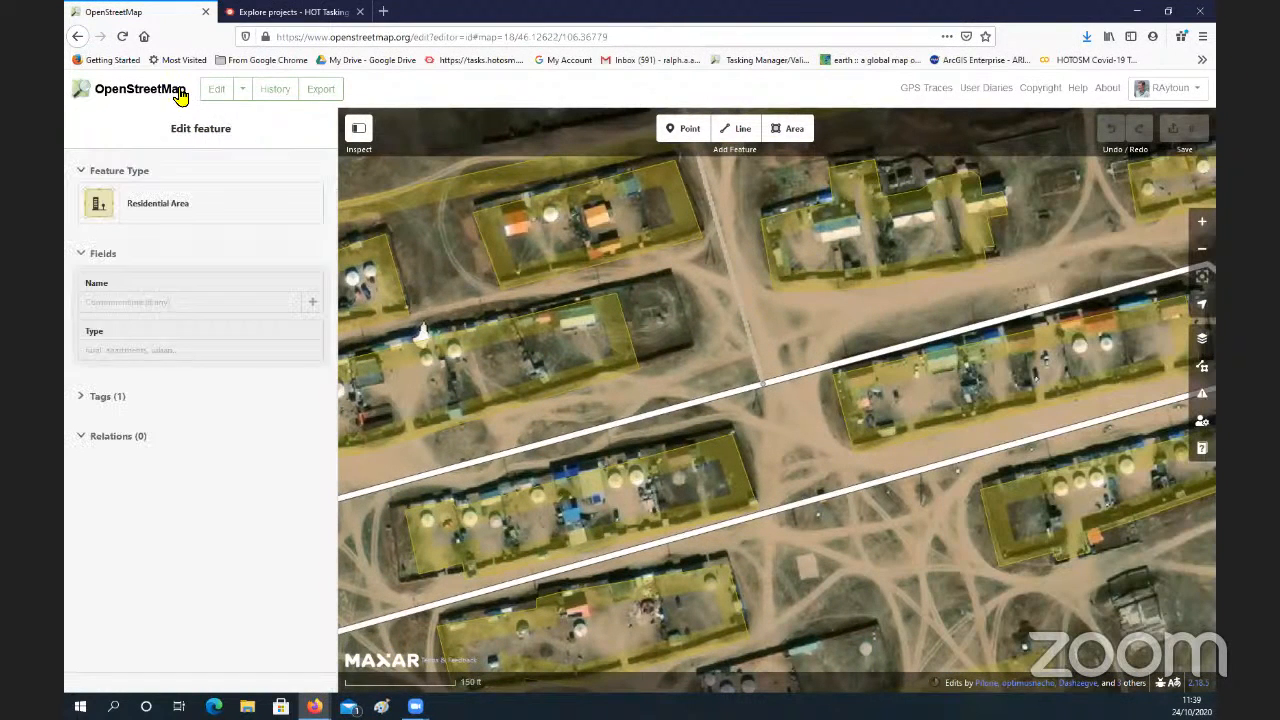
click(77, 39)
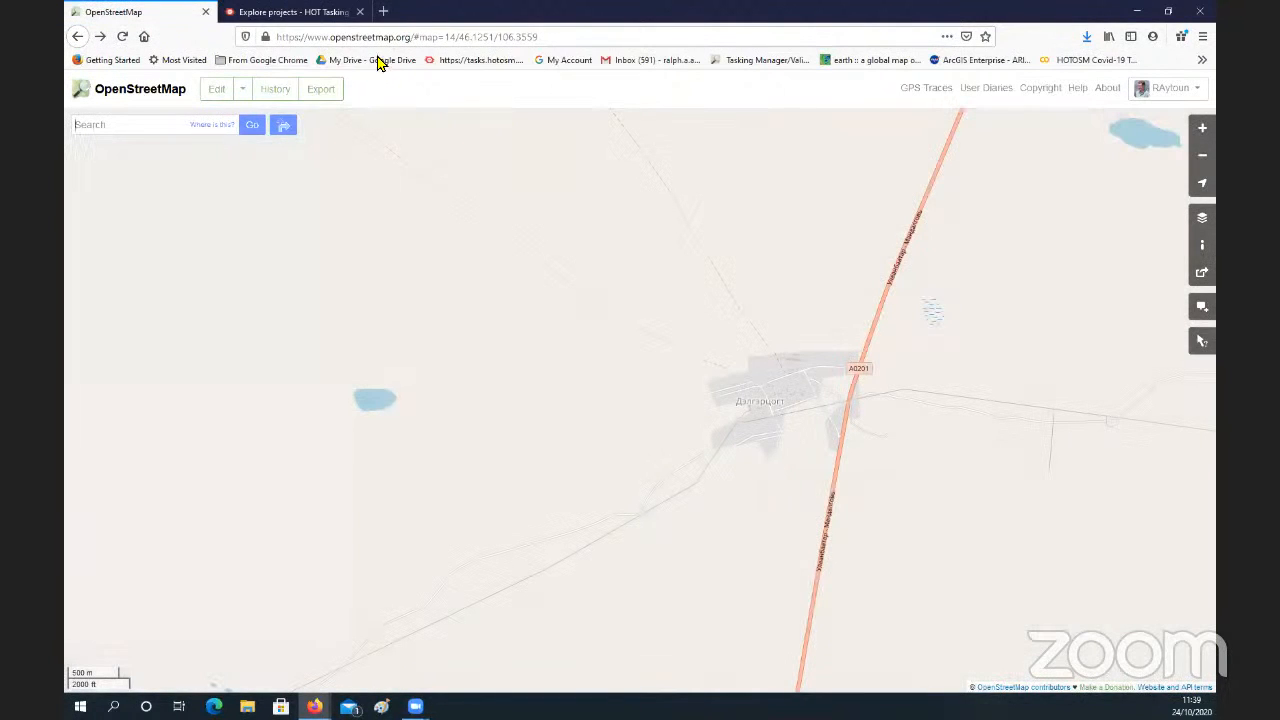
Step: Switch to the HOT Tasking Manager, search for project 9582 and open the COVID-19 Palapye District-01, Botswana project
click(306, 14)
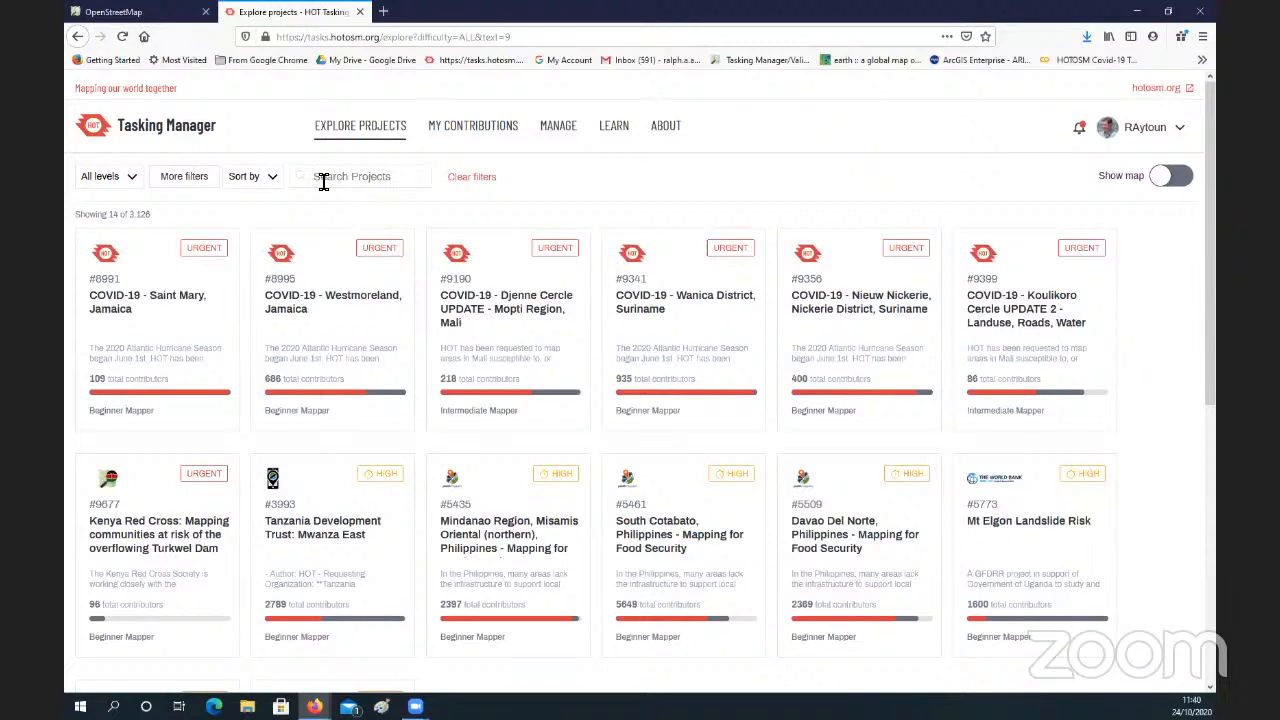
text(95282)
double_click(340, 181)
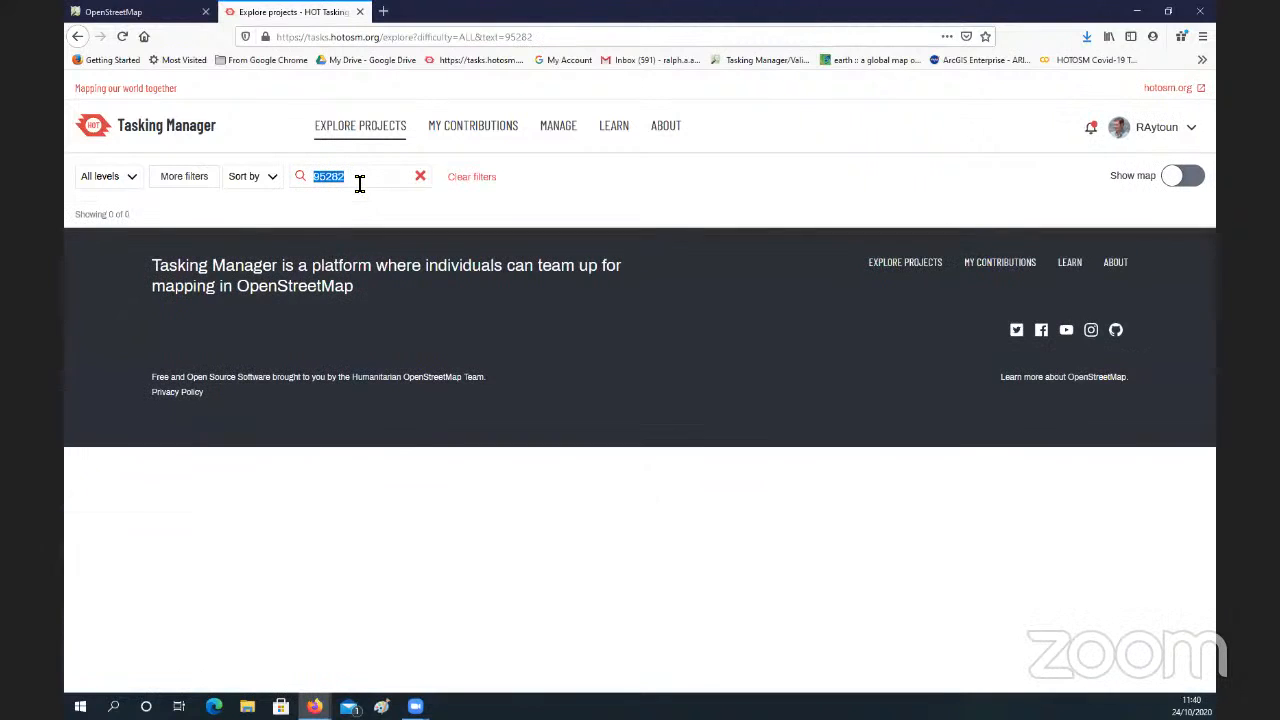
text(9582)
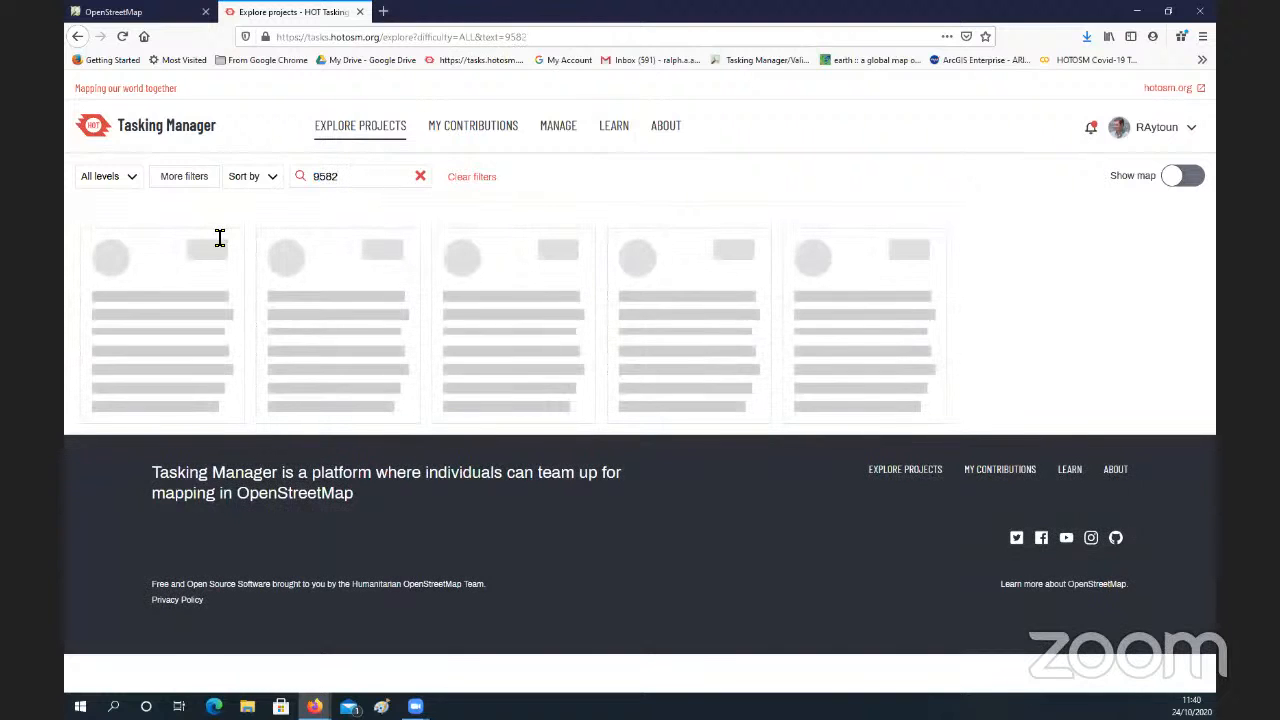
click(149, 320)
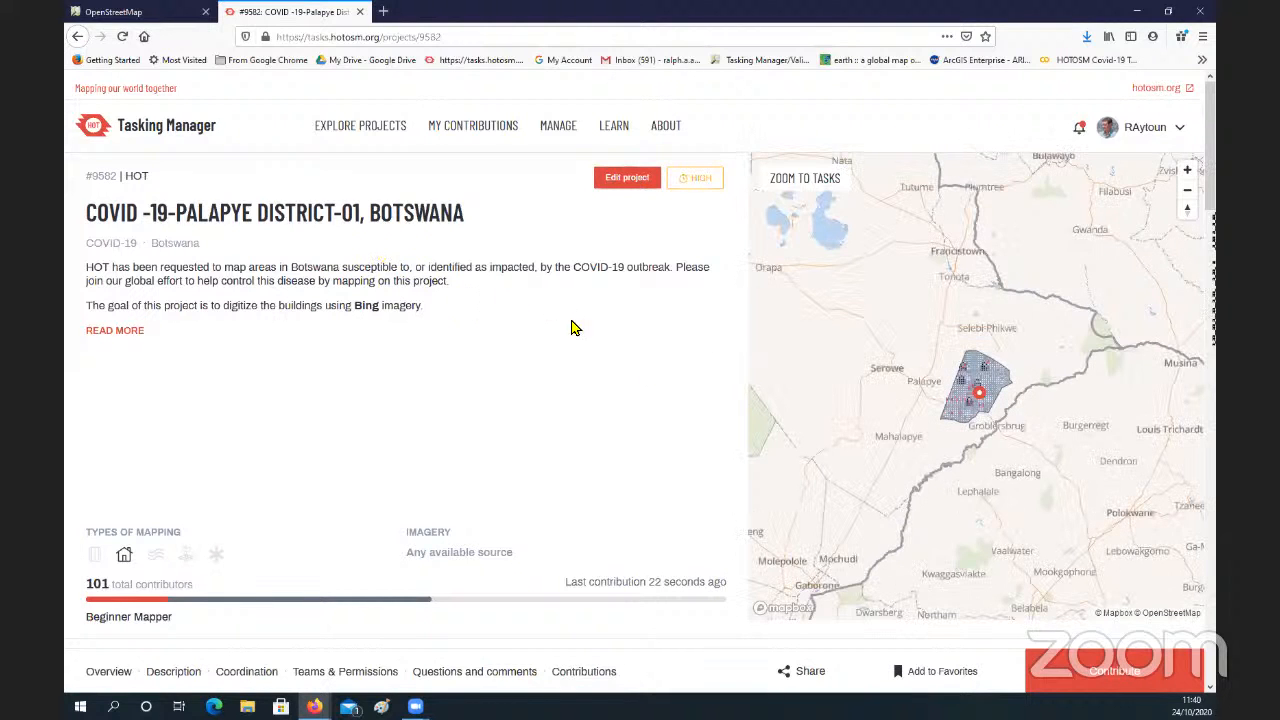
Step: Start contributing to the project and examine the western part of its task grid up close
click(1088, 677)
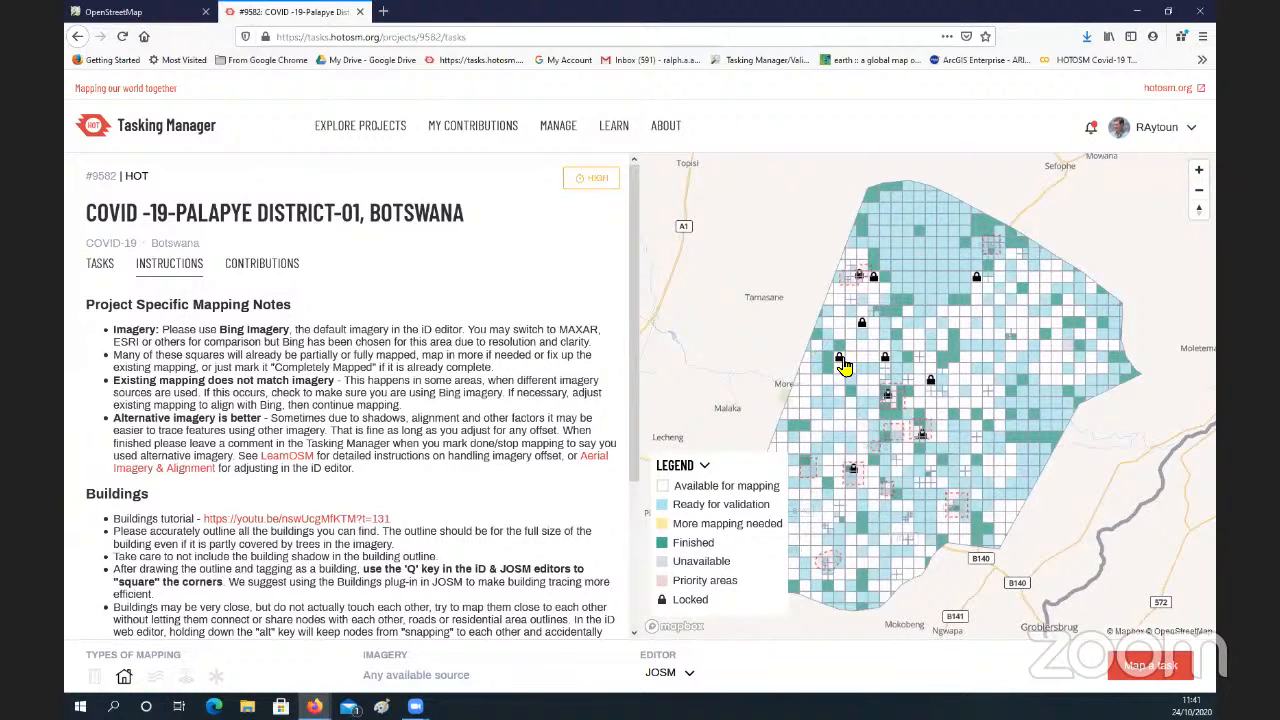
scroll(845, 368, up, 5)
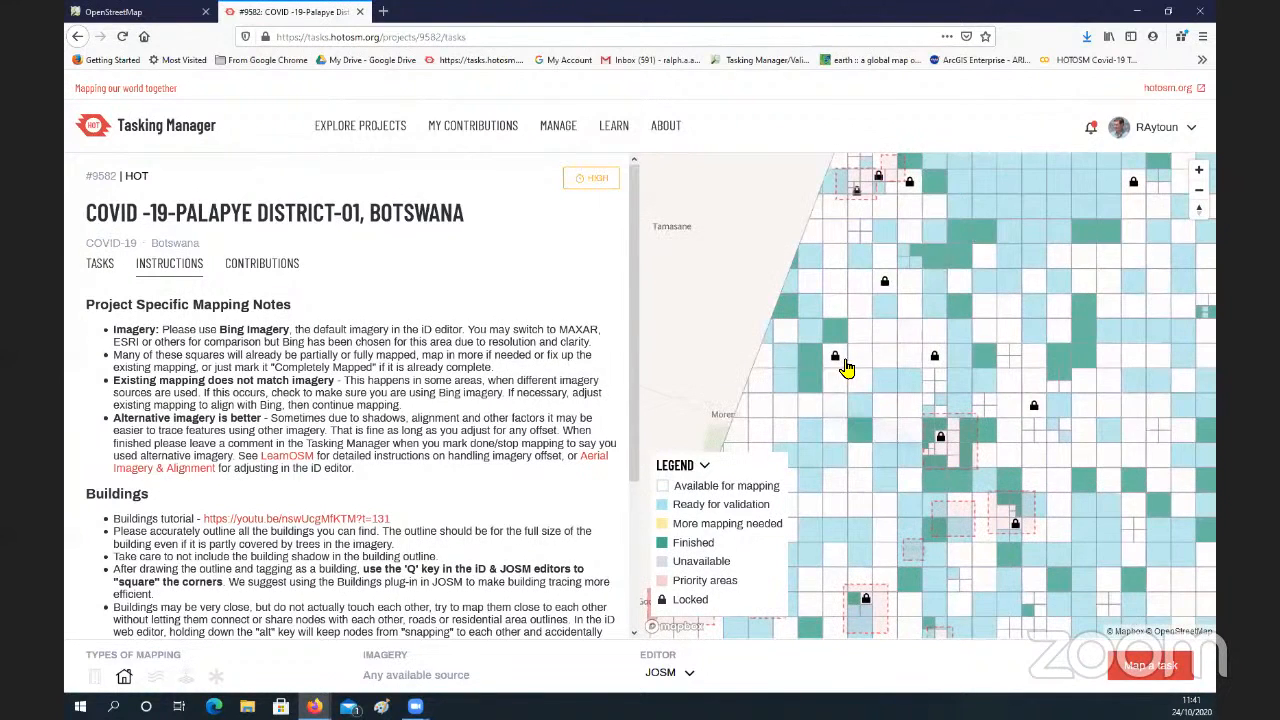
drag(859, 360, 875, 341)
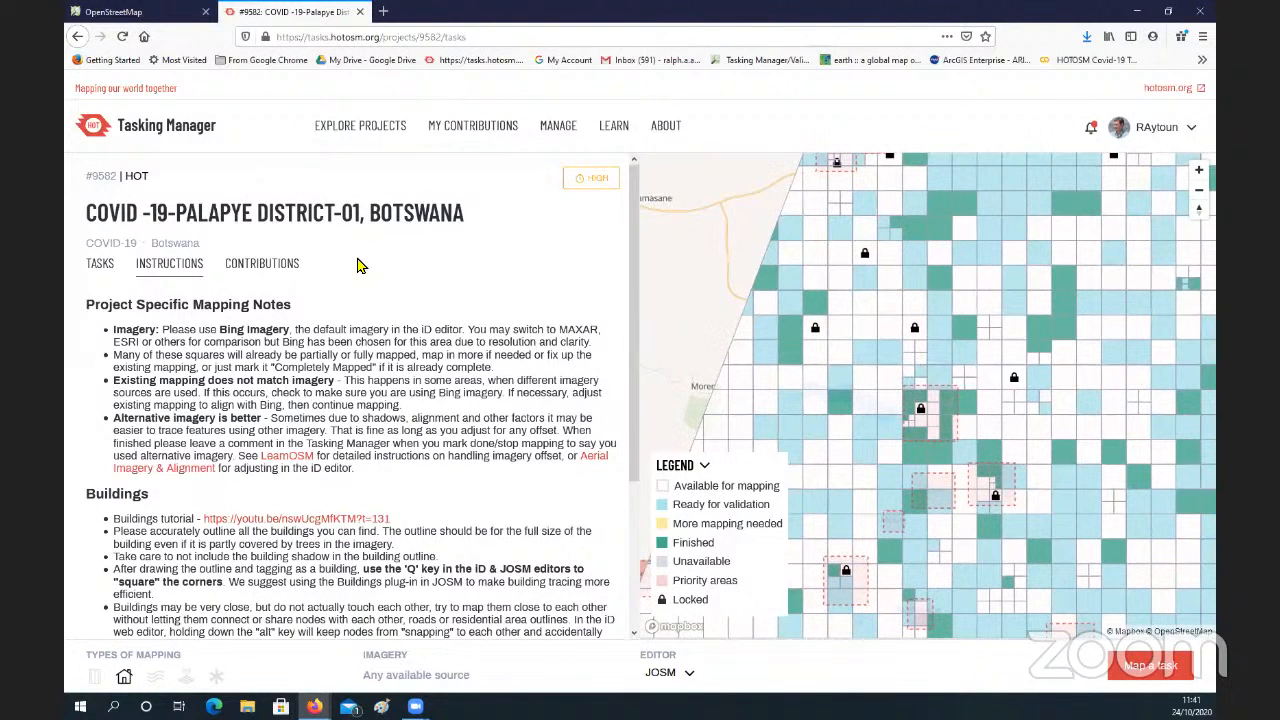
Step: Filter the project's task list by ID 480 and select Task #480
click(101, 268)
click(171, 304)
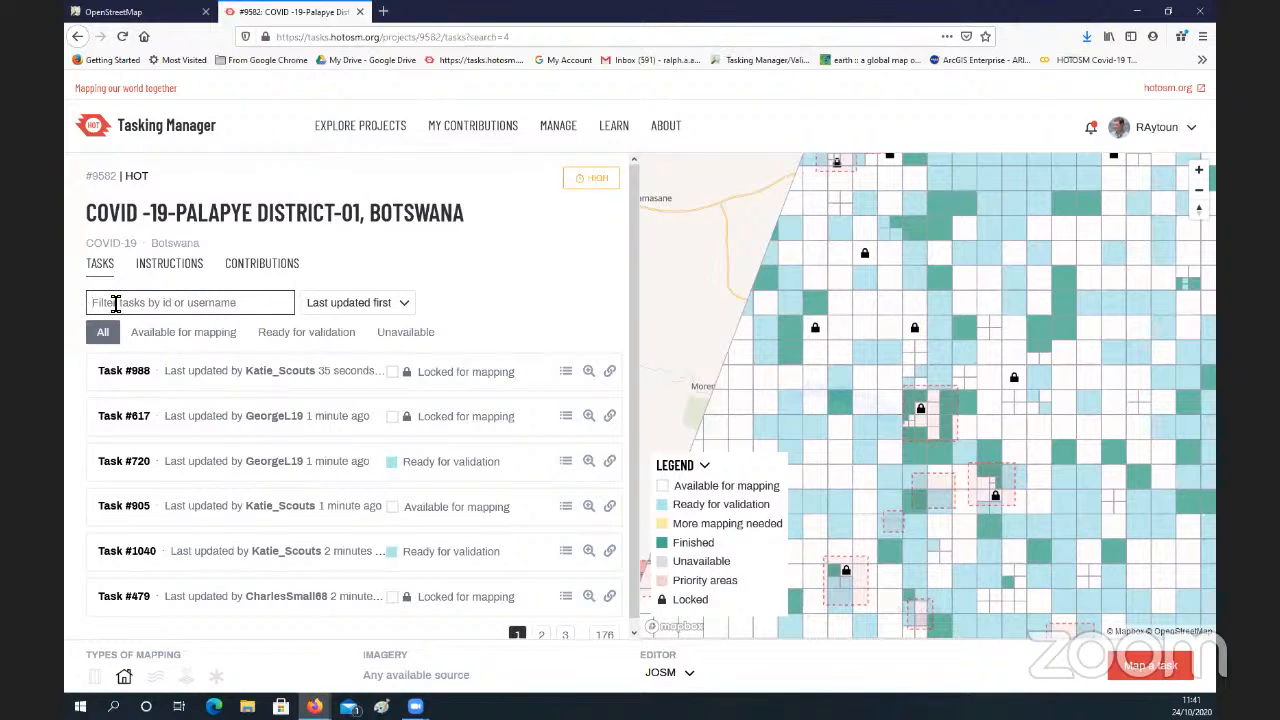
text(480)
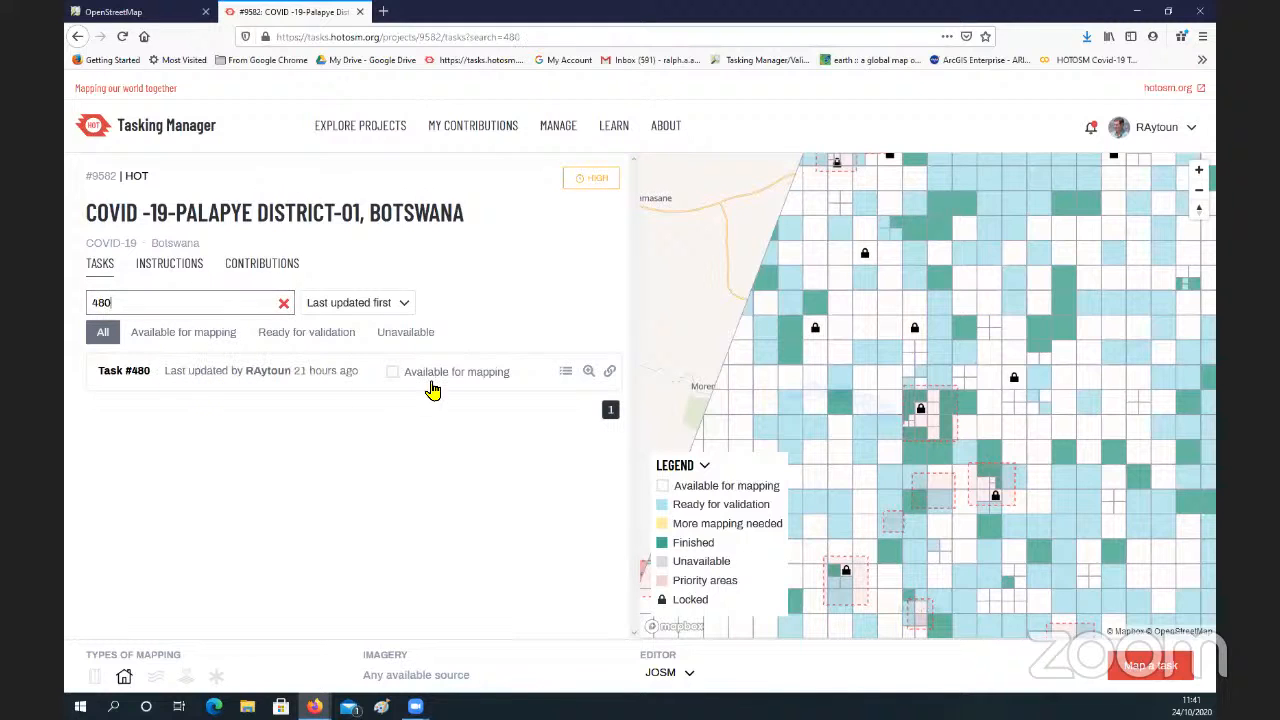
click(470, 376)
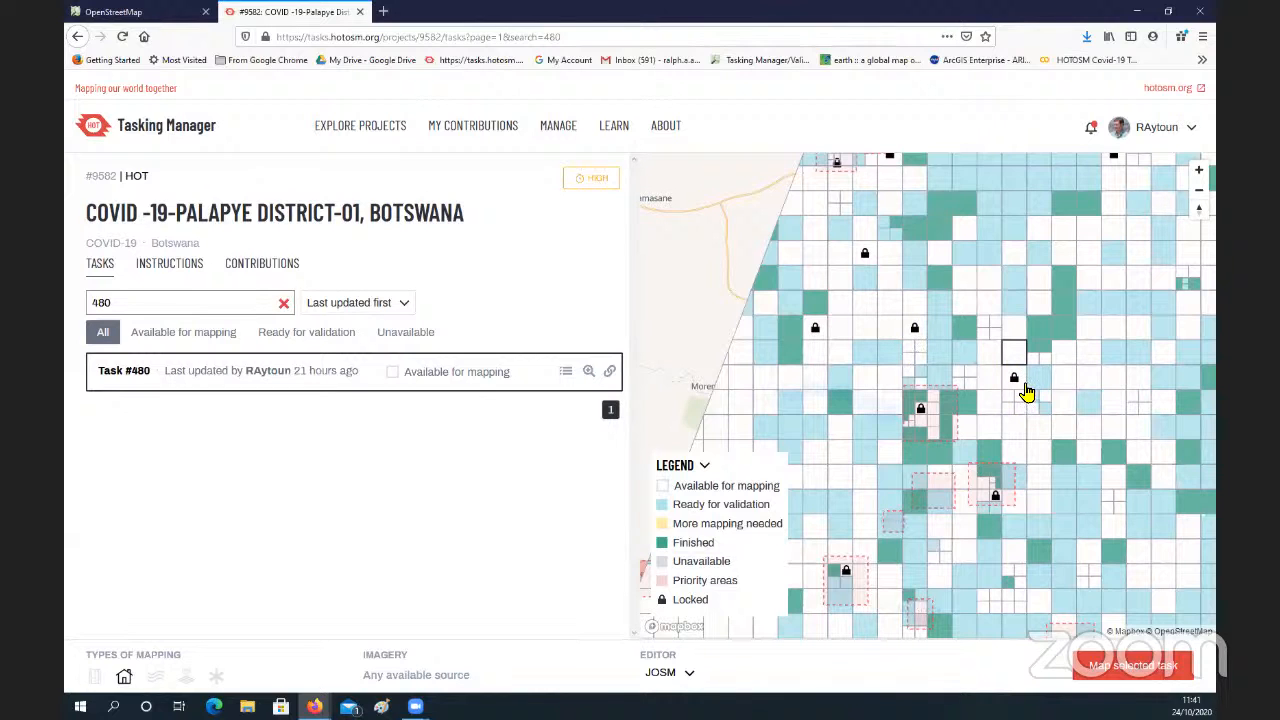
Step: Try to map the selected task with JOSM as the editor, and dismiss the resulting dialog
scroll(1032, 385, up, 3)
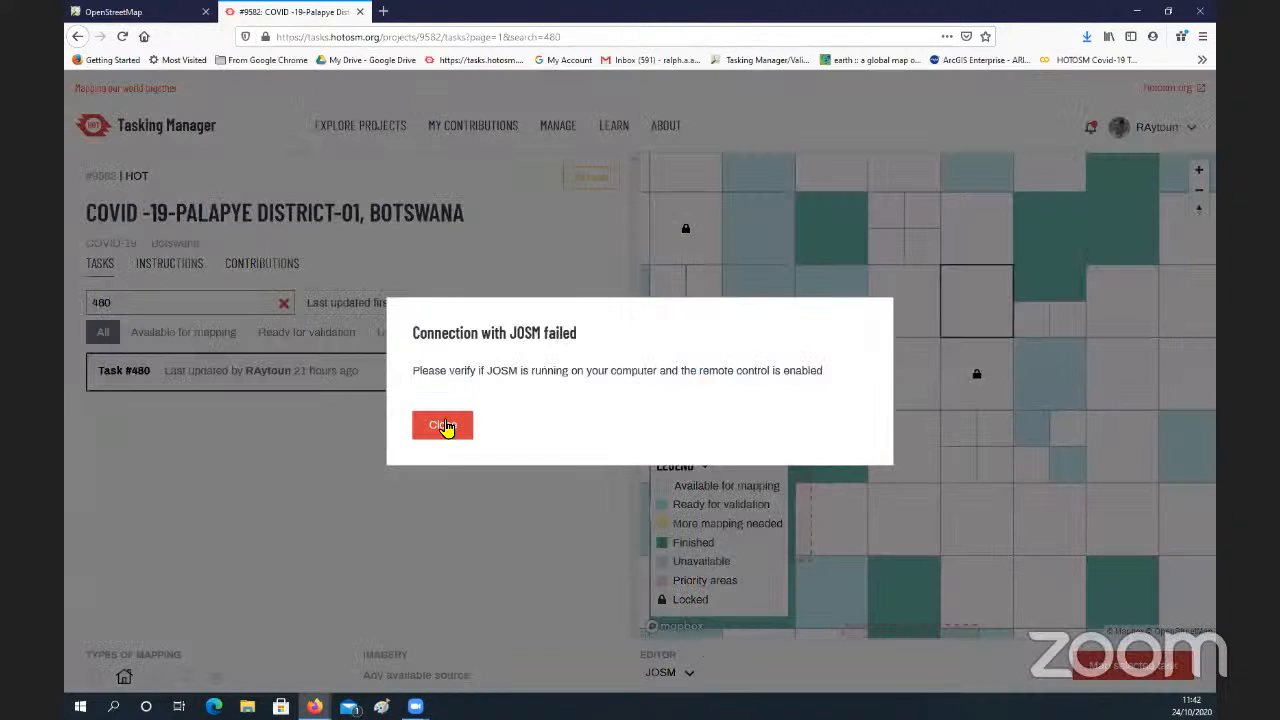
click(443, 426)
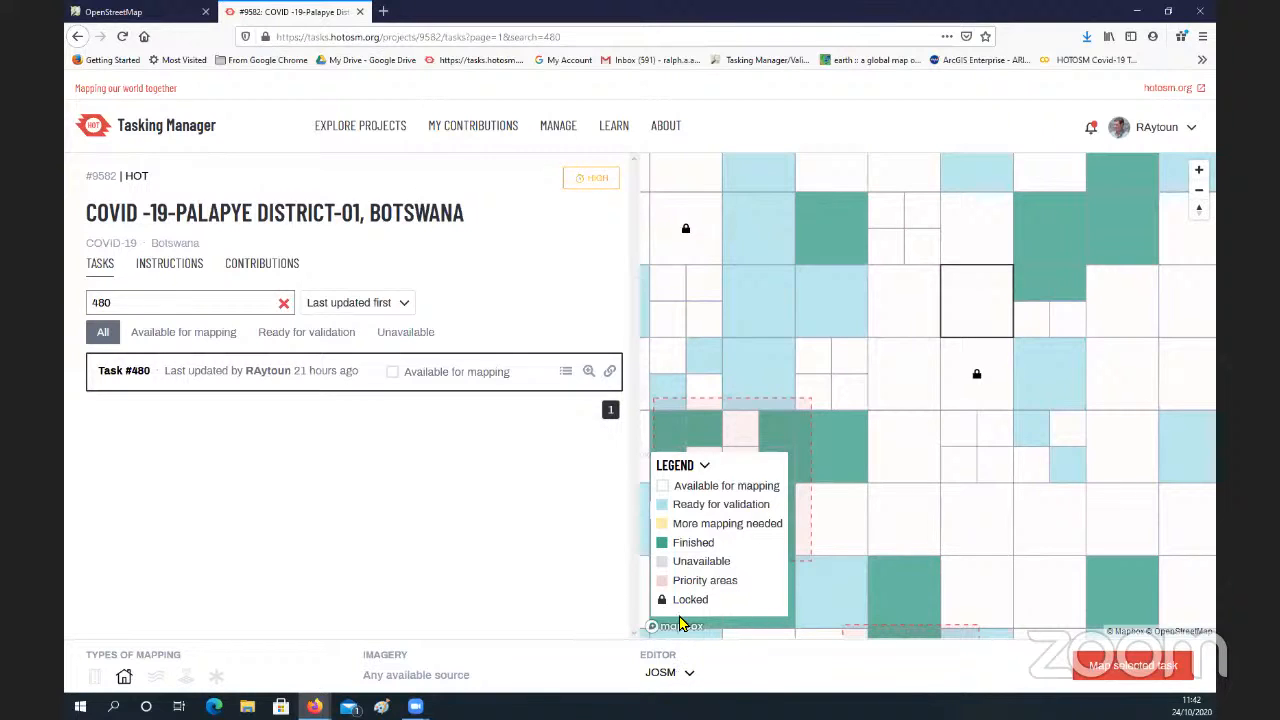
Step: Set the default editor to iD Editor in the account settings
click(1155, 133)
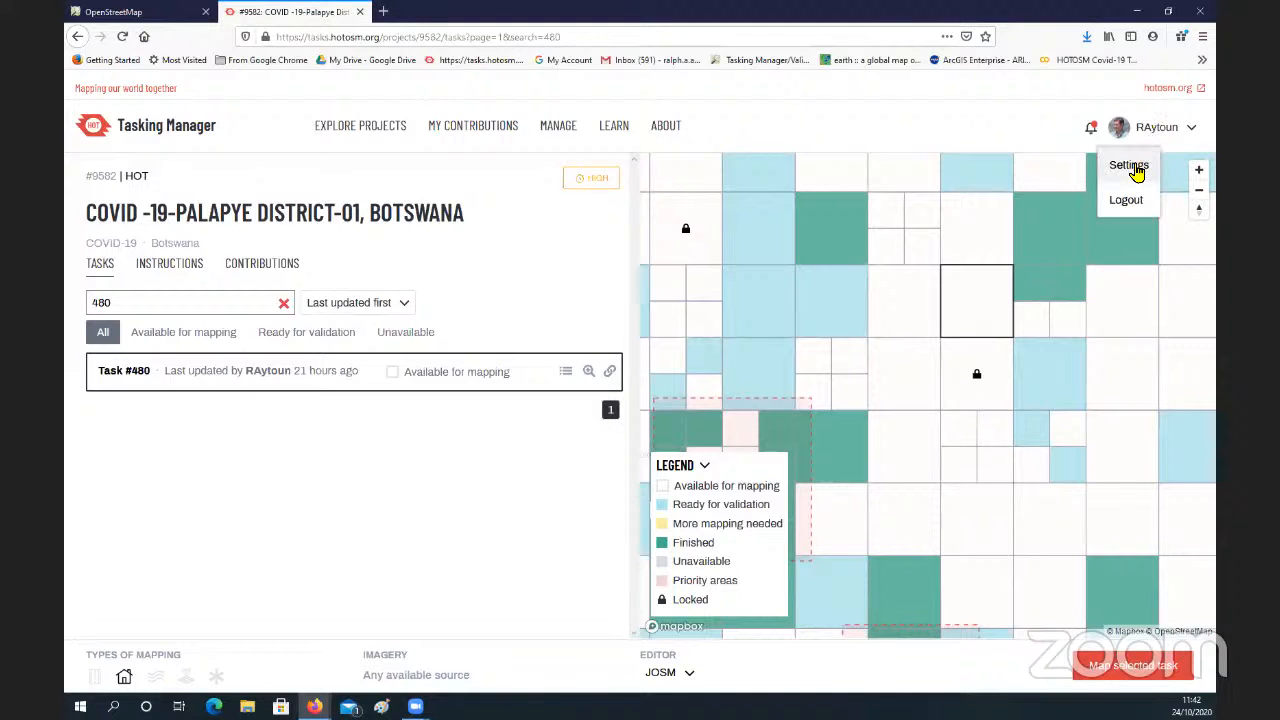
click(1133, 168)
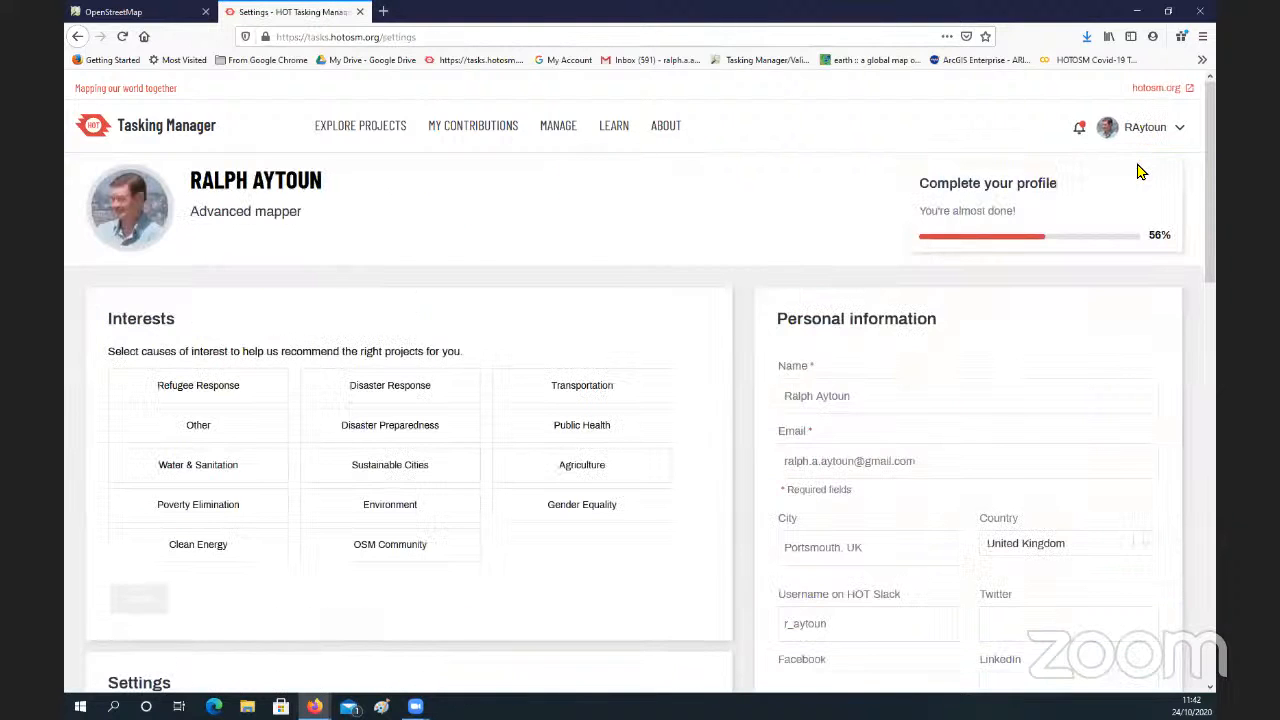
scroll(537, 364, down, 2)
scroll(535, 358, down, 5)
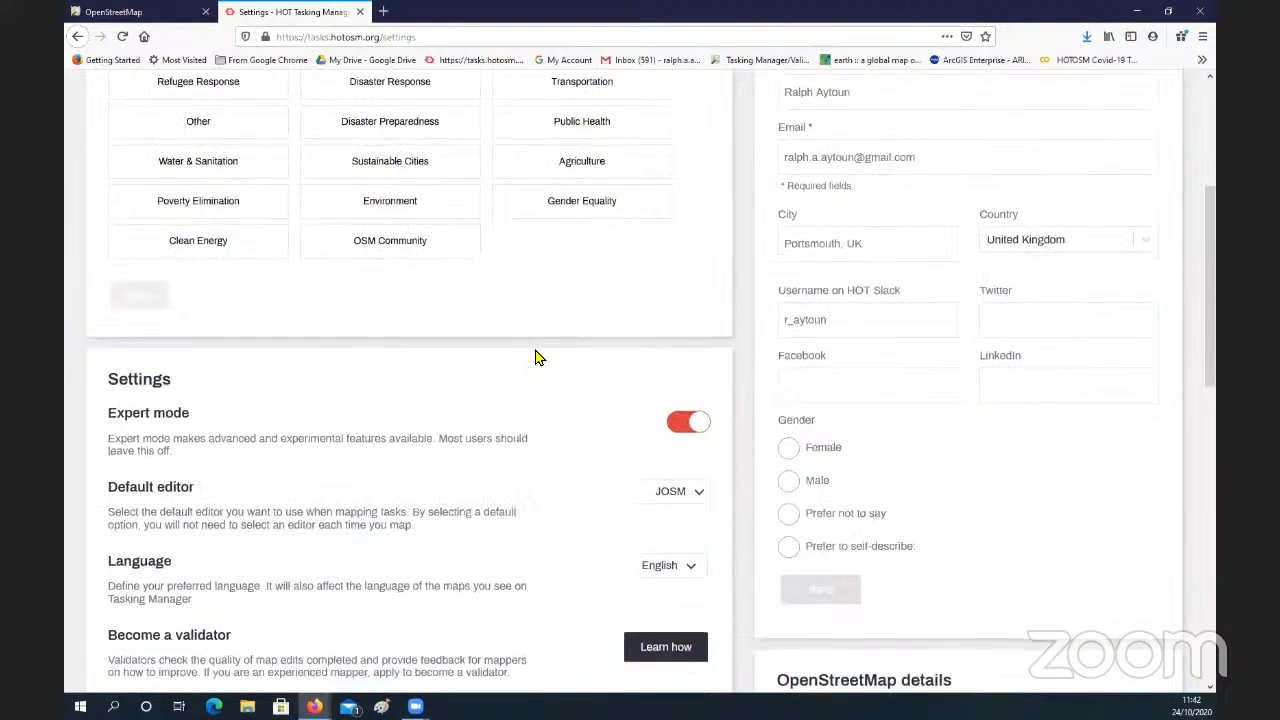
click(702, 286)
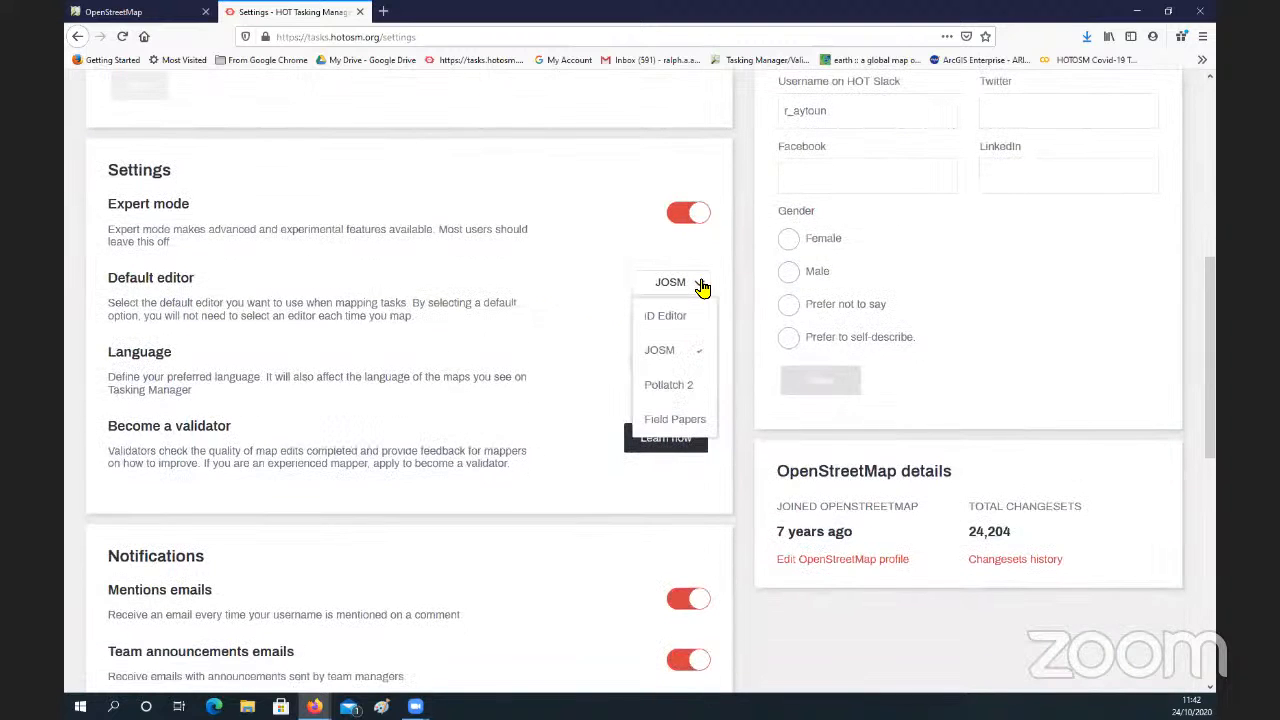
click(665, 317)
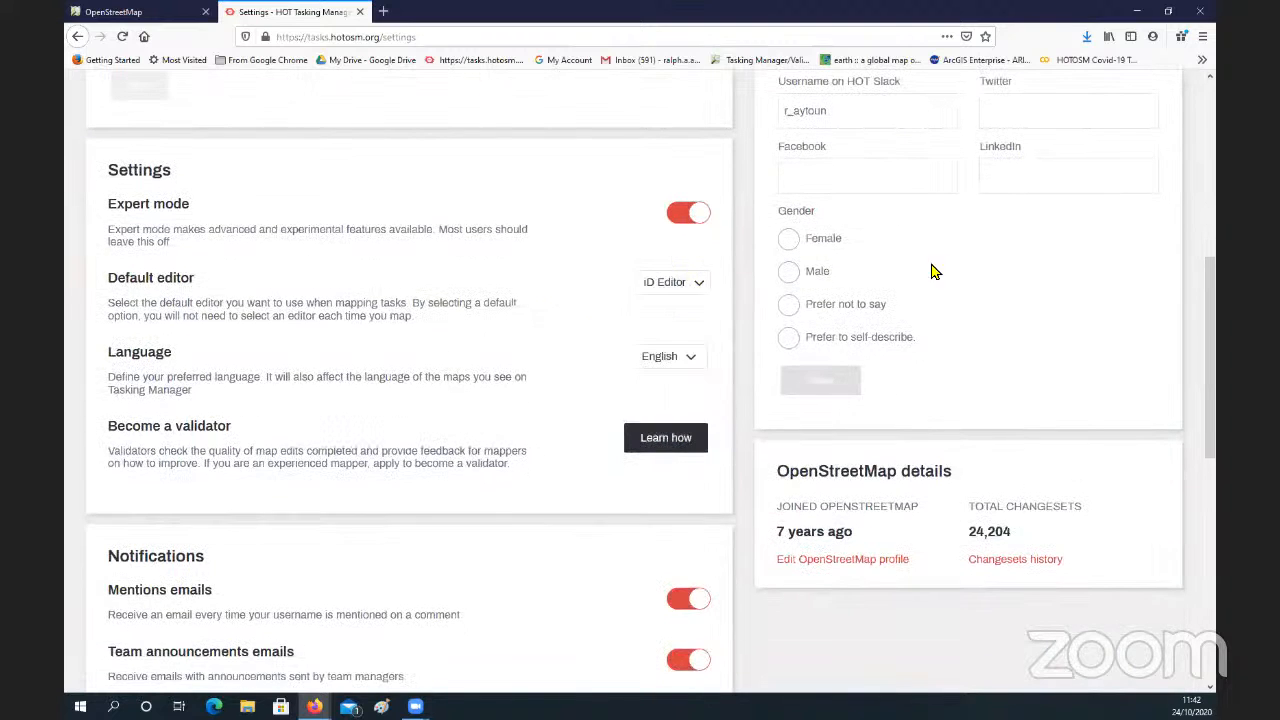
Step: Look over the interests, general settings and notification sections of the account settings page
scroll(946, 266, up, 8)
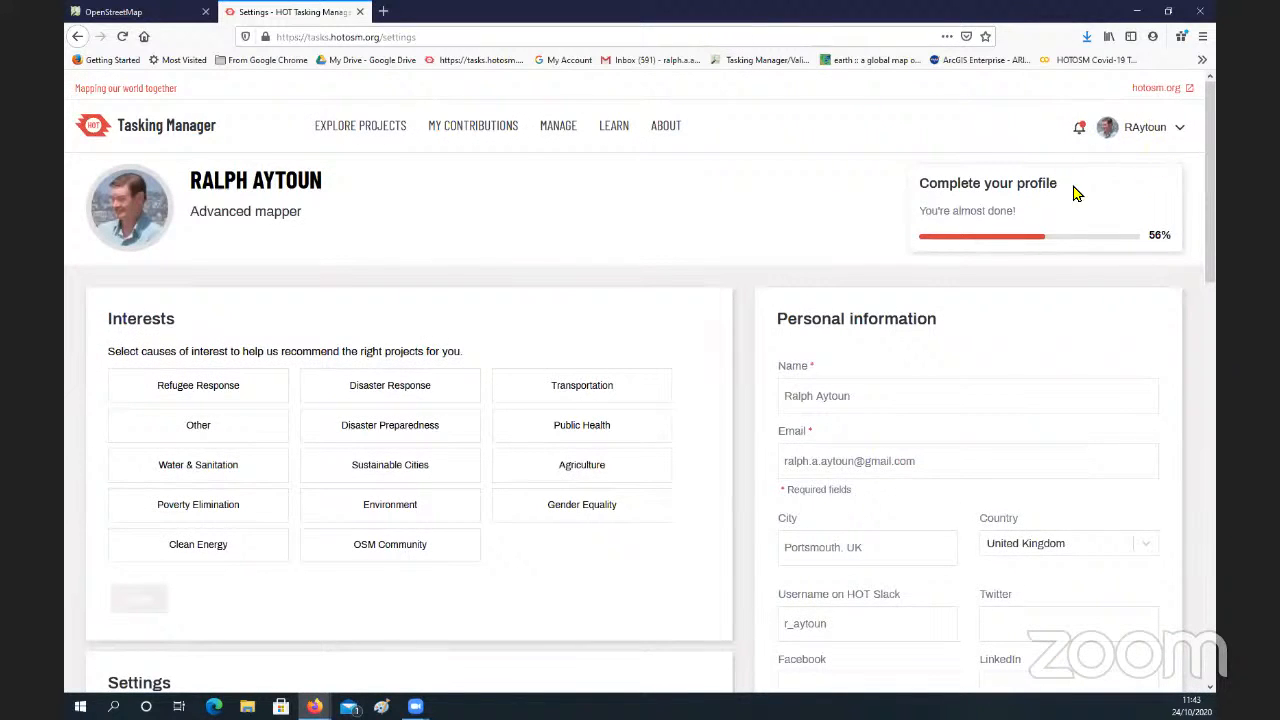
scroll(609, 340, down, 5)
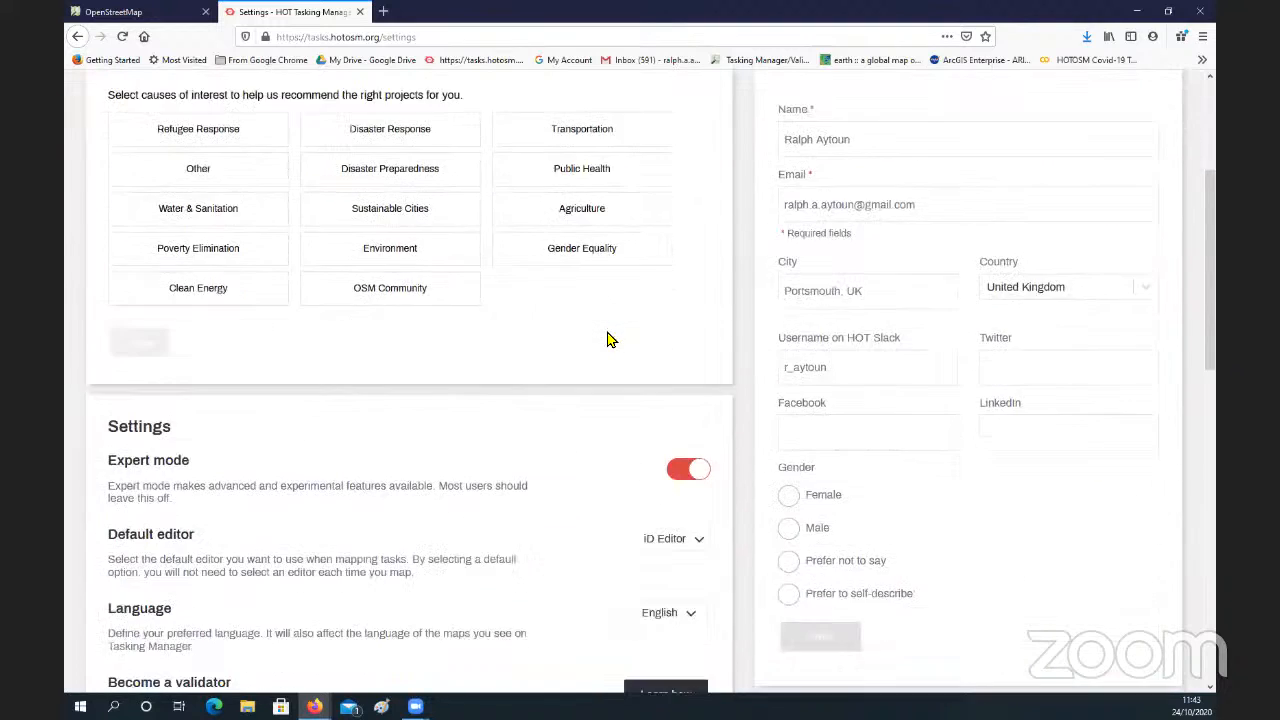
scroll(578, 448, down, 3)
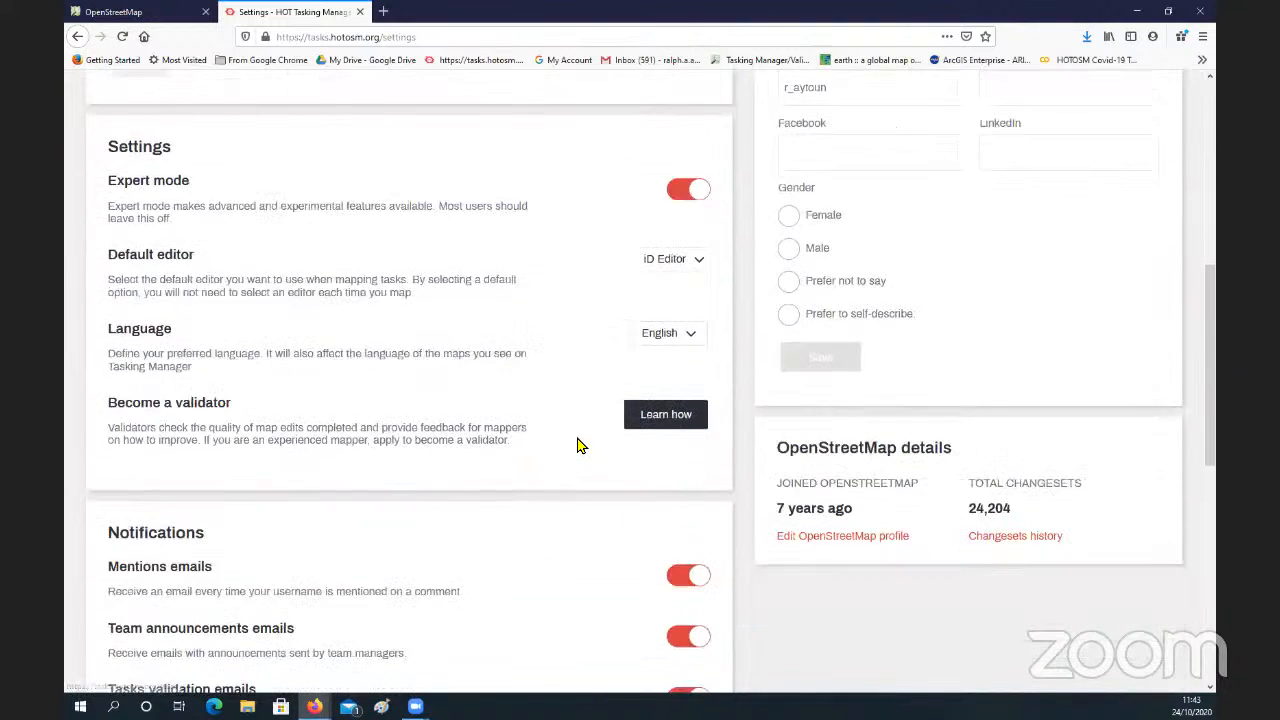
scroll(578, 440, down, 2)
scroll(560, 430, up, 10)
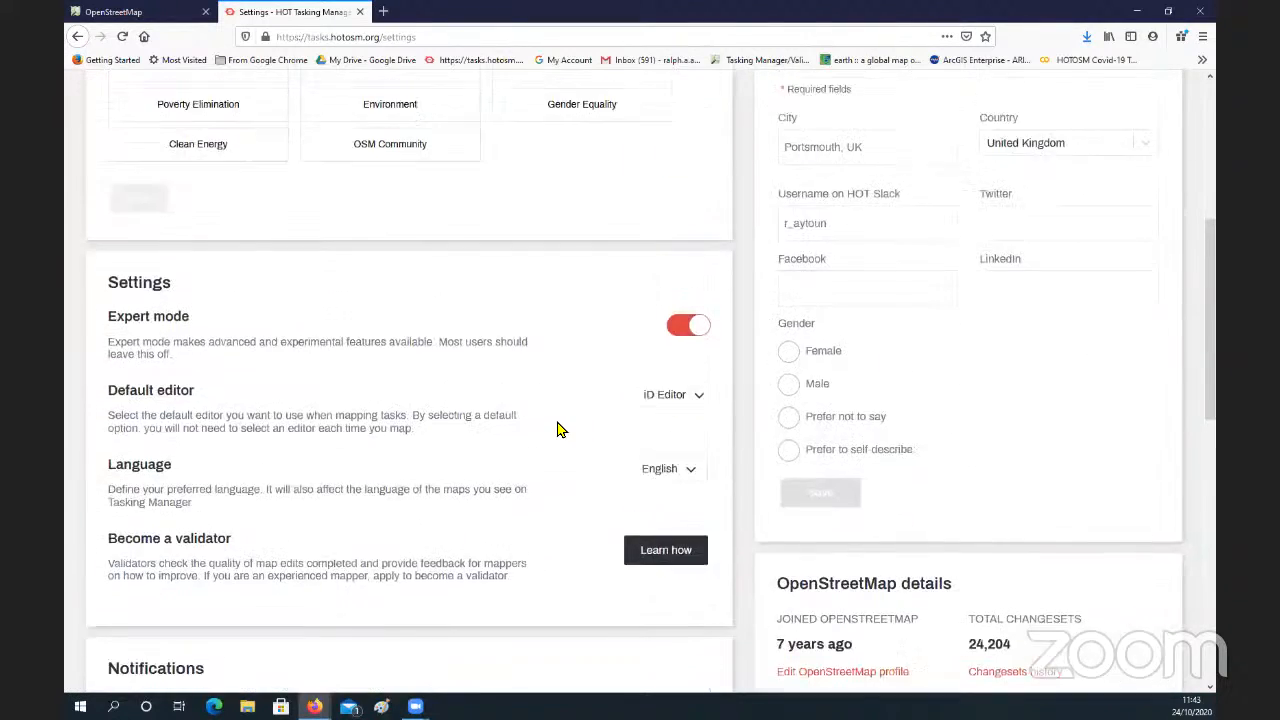
Step: Return from the settings to the project's task list and start mapping Task #480 with the iD Editor
scroll(561, 431, up, 1)
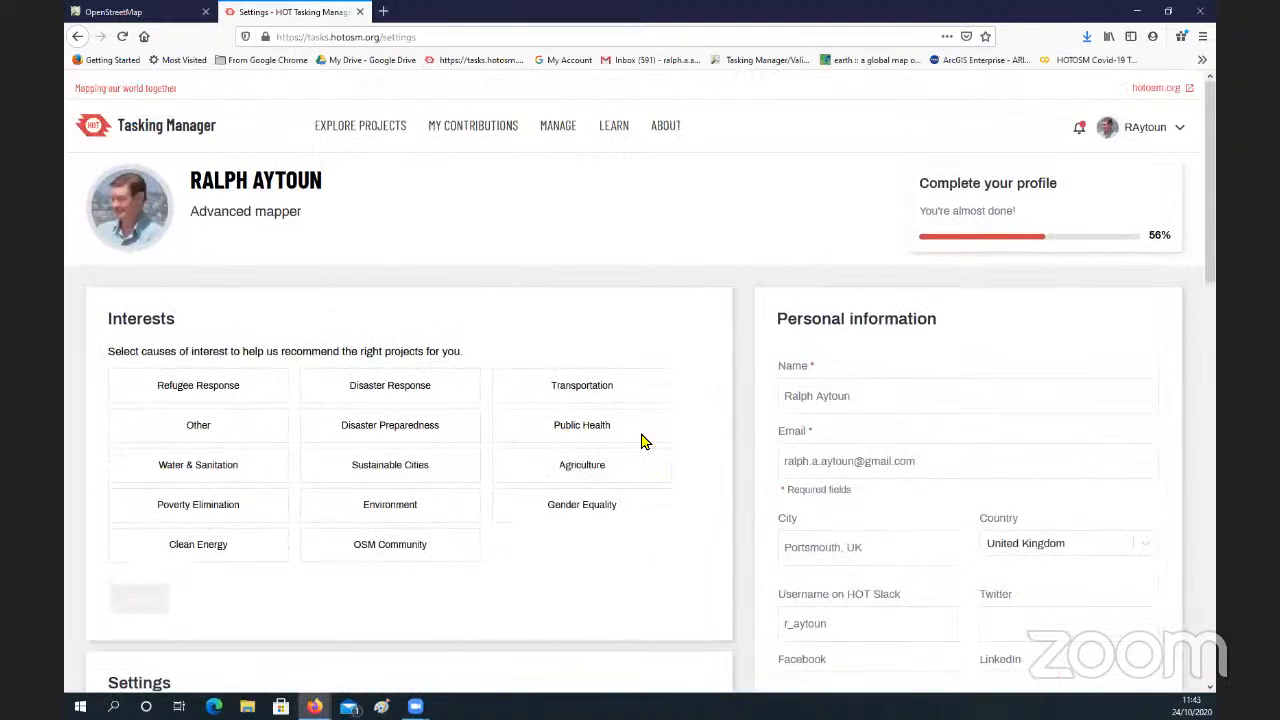
click(76, 38)
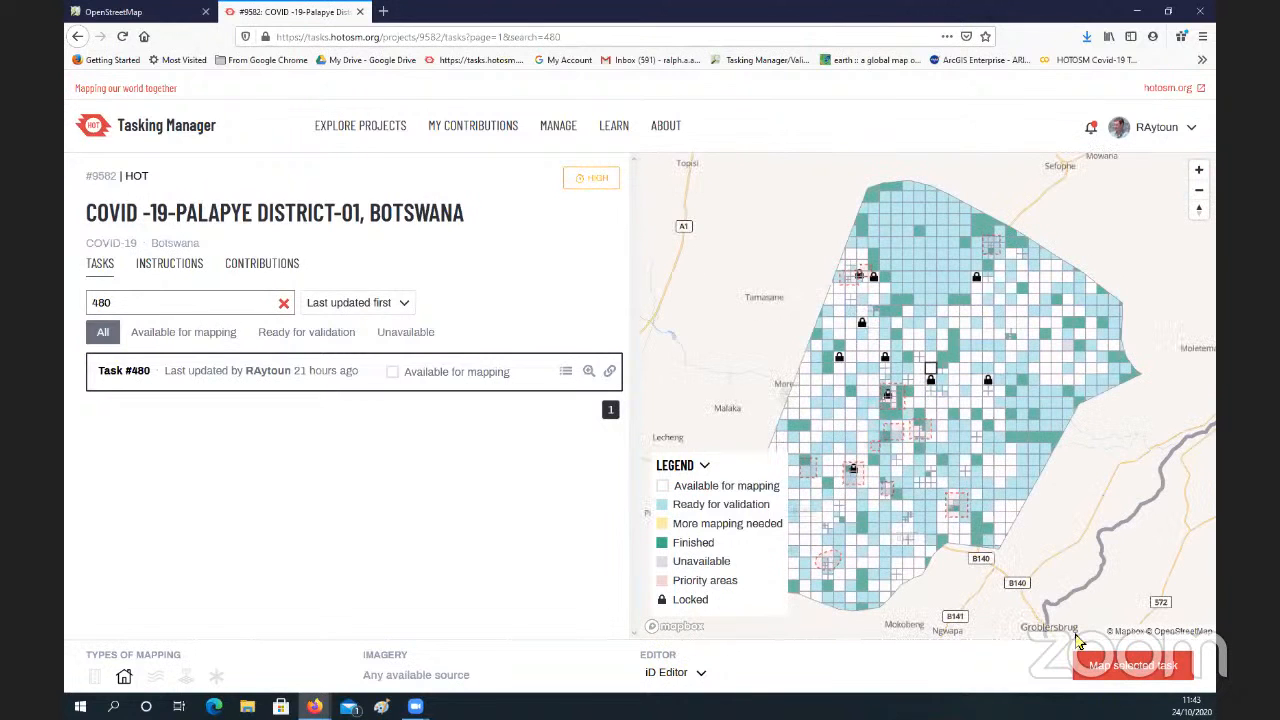
click(1108, 676)
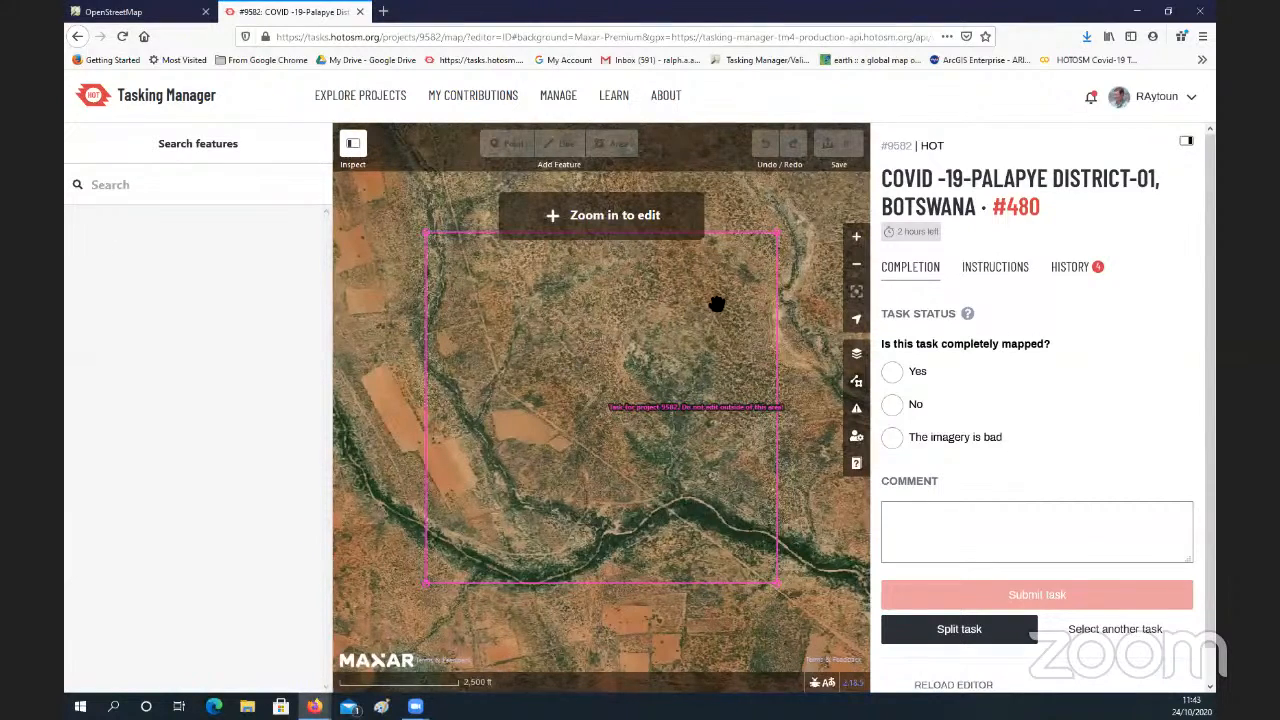
scroll(699, 342, up, 1)
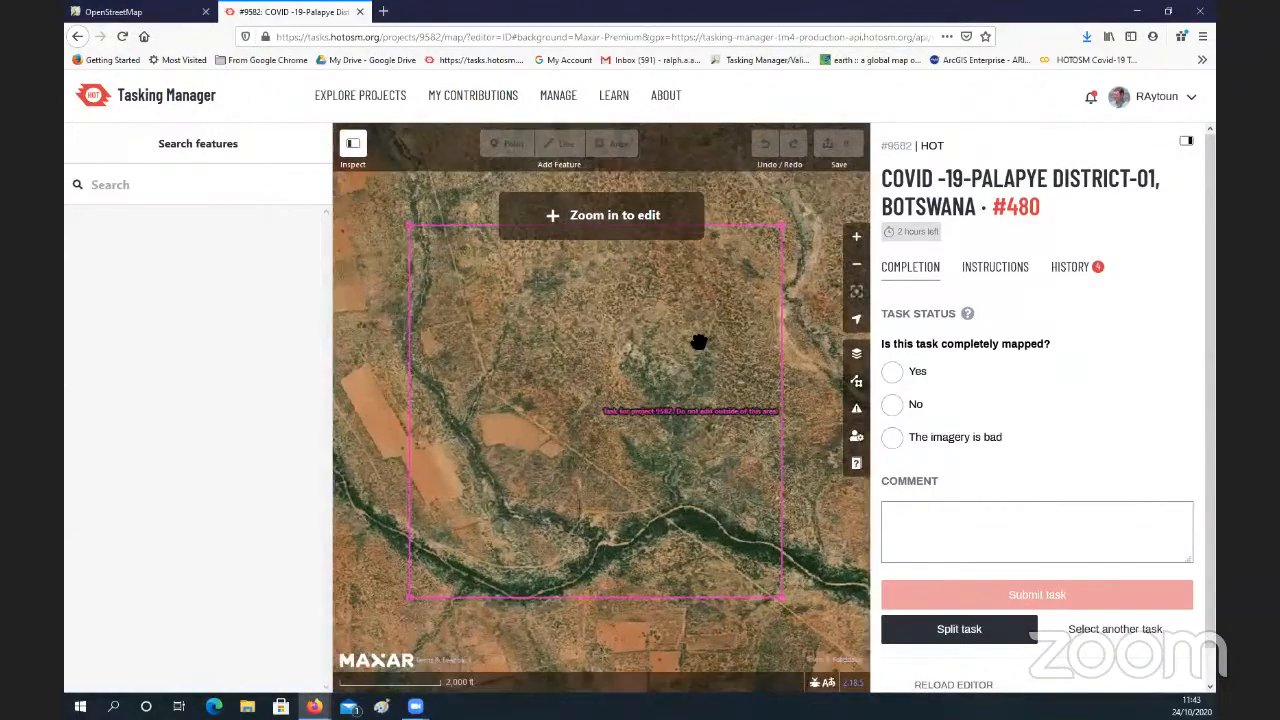
scroll(699, 342, up, 1)
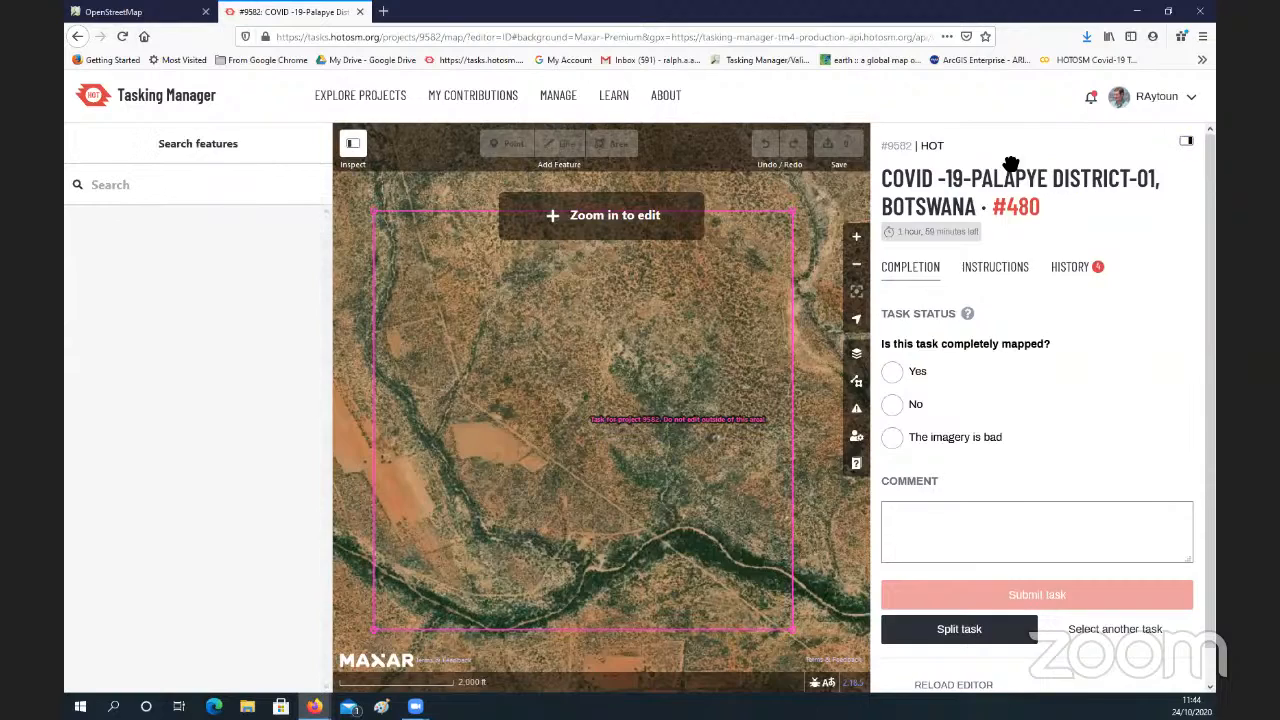
Step: Collapse the task details and feature search sidebars, view the task area in full screen, and return to the normal window
click(1187, 145)
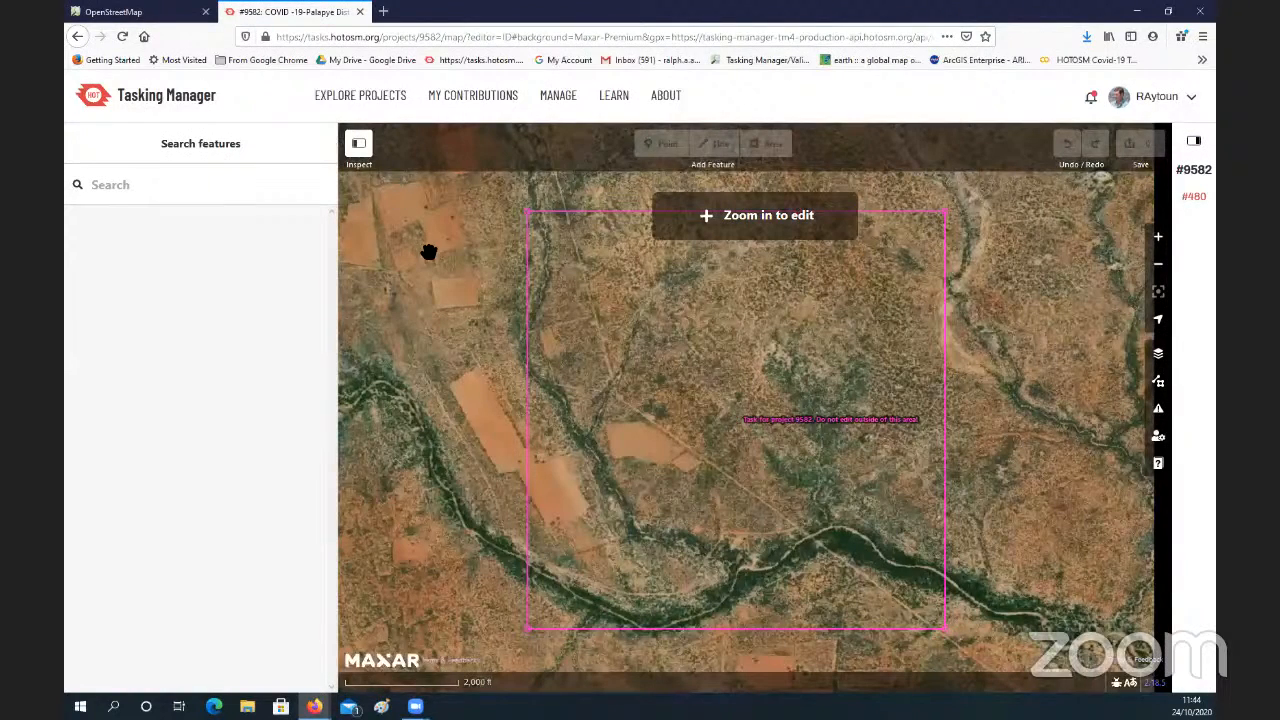
click(359, 144)
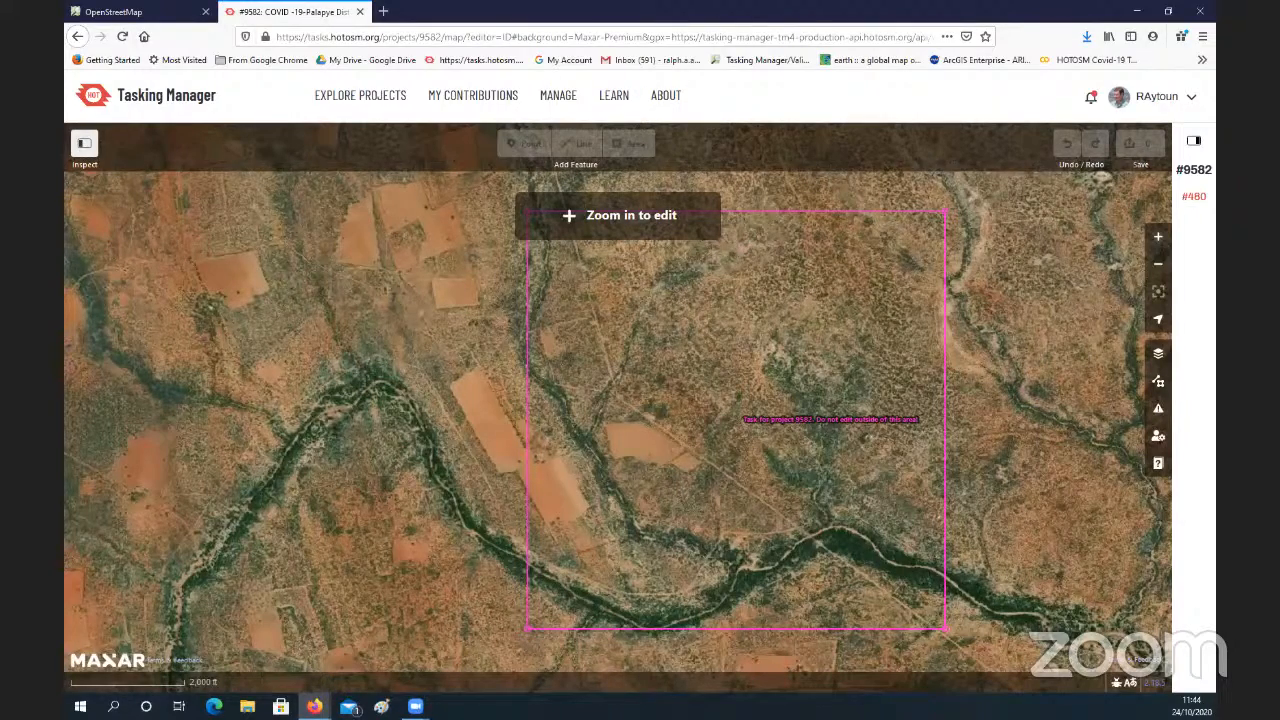
key(F11)
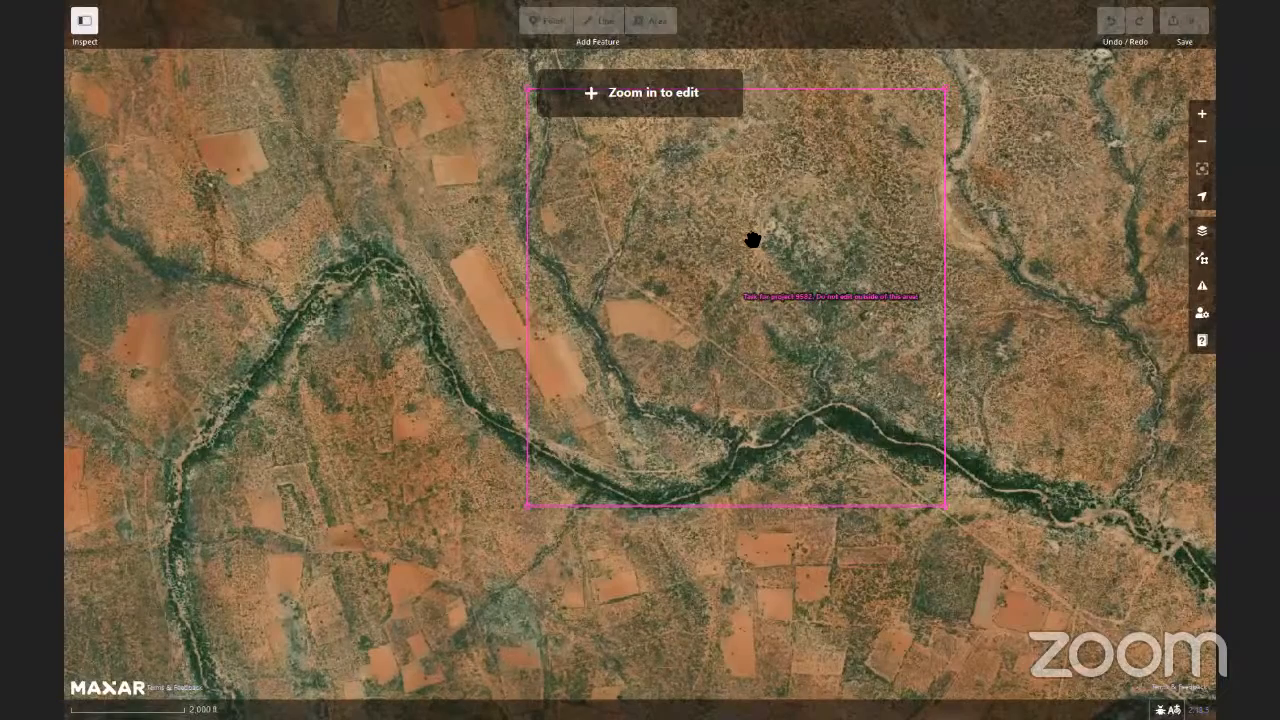
scroll(752, 240, up, 2)
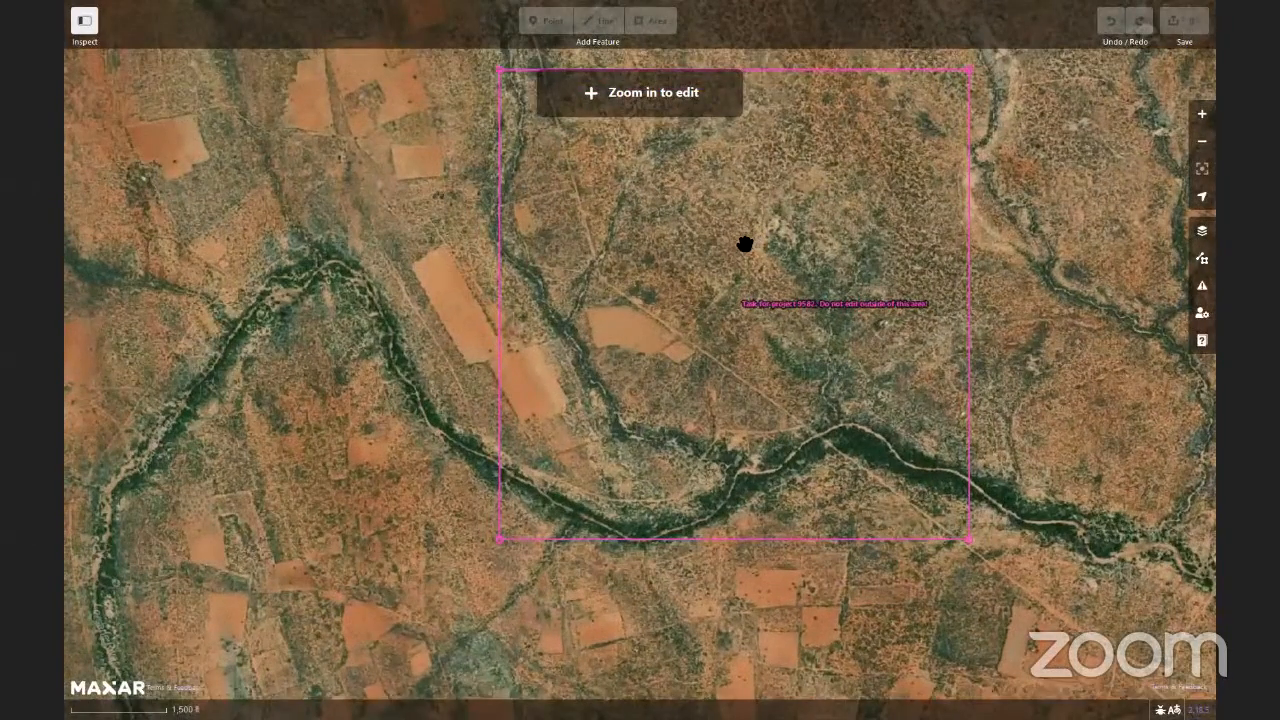
scroll(745, 244, up, 1)
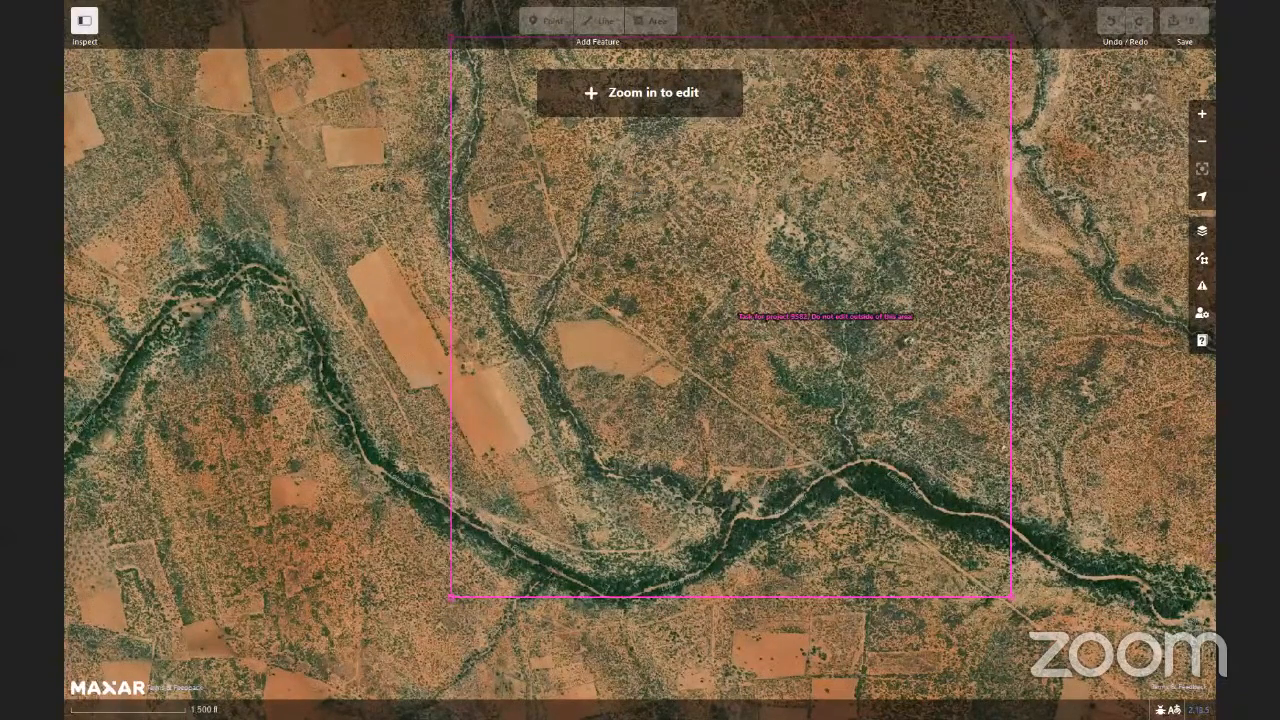
key(F11)
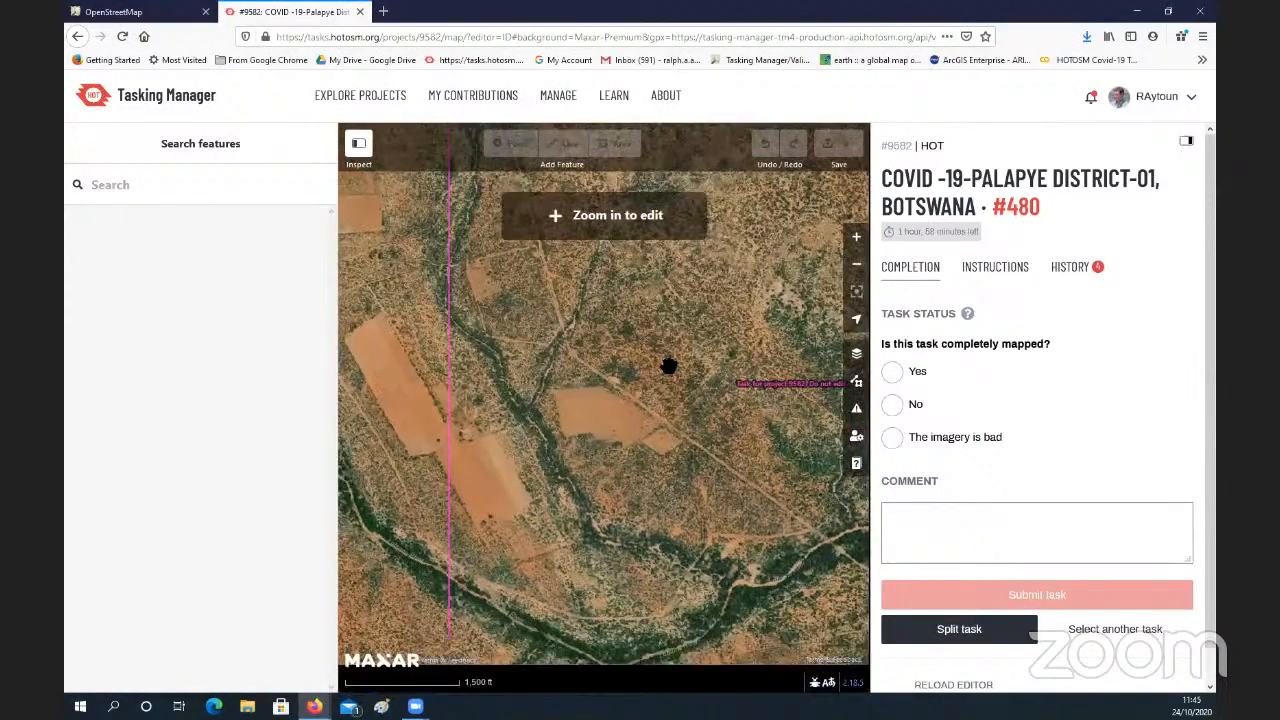
Step: Examine the rivers, fields and terrain in and around the Task #480 boundary on the Maxar imagery at an overview scale
drag(669, 366, 653, 326)
scroll(652, 326, down, 2)
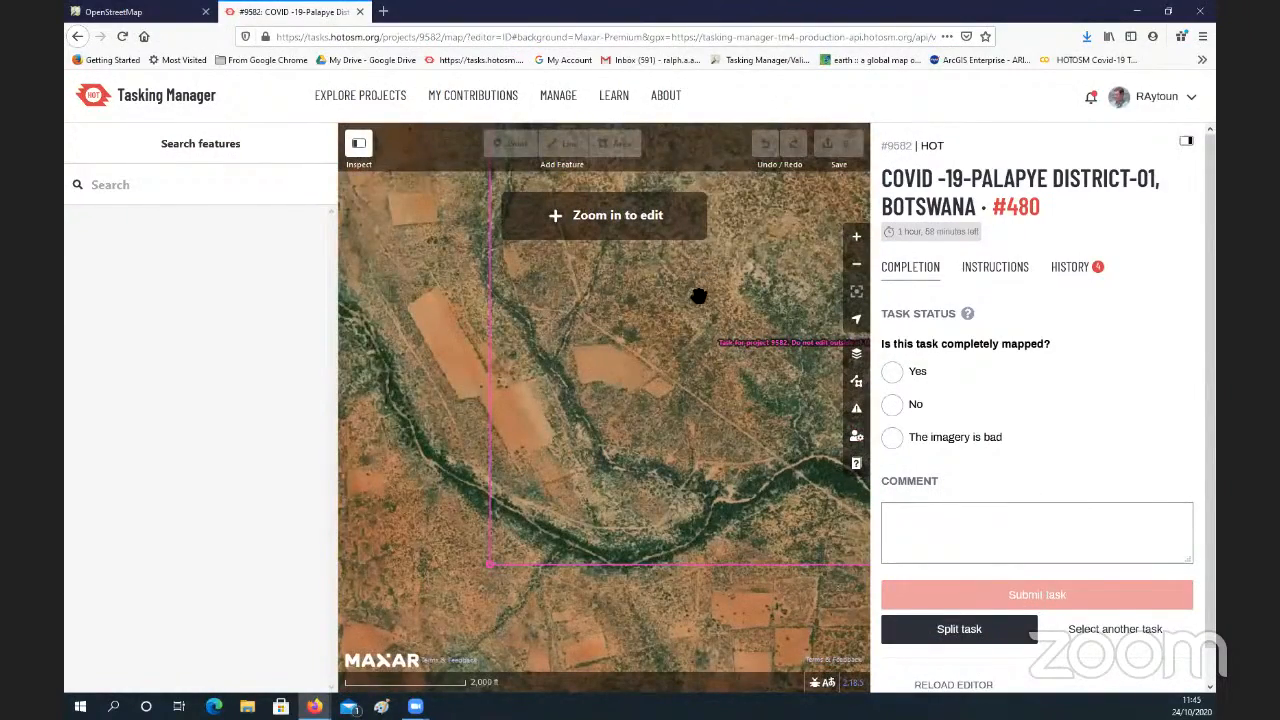
drag(640, 456, 591, 404)
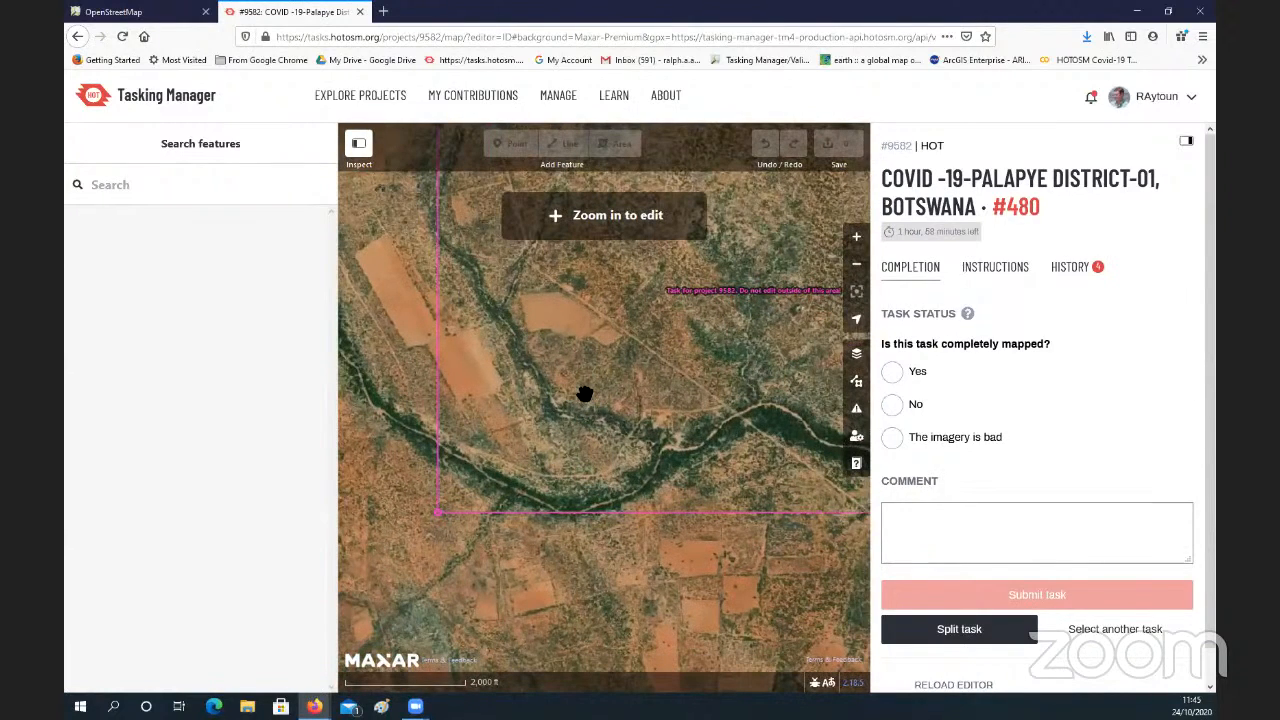
scroll(585, 393, down, 3)
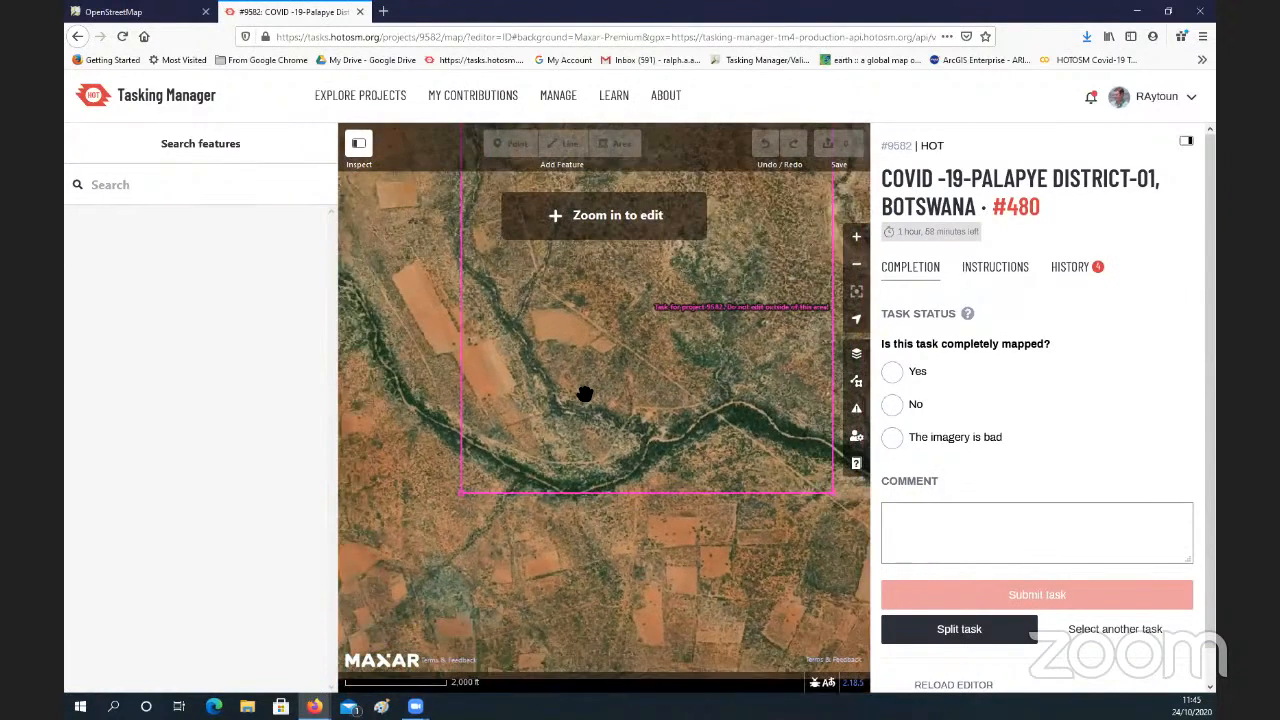
scroll(603, 320, up, 1)
drag(603, 320, 595, 364)
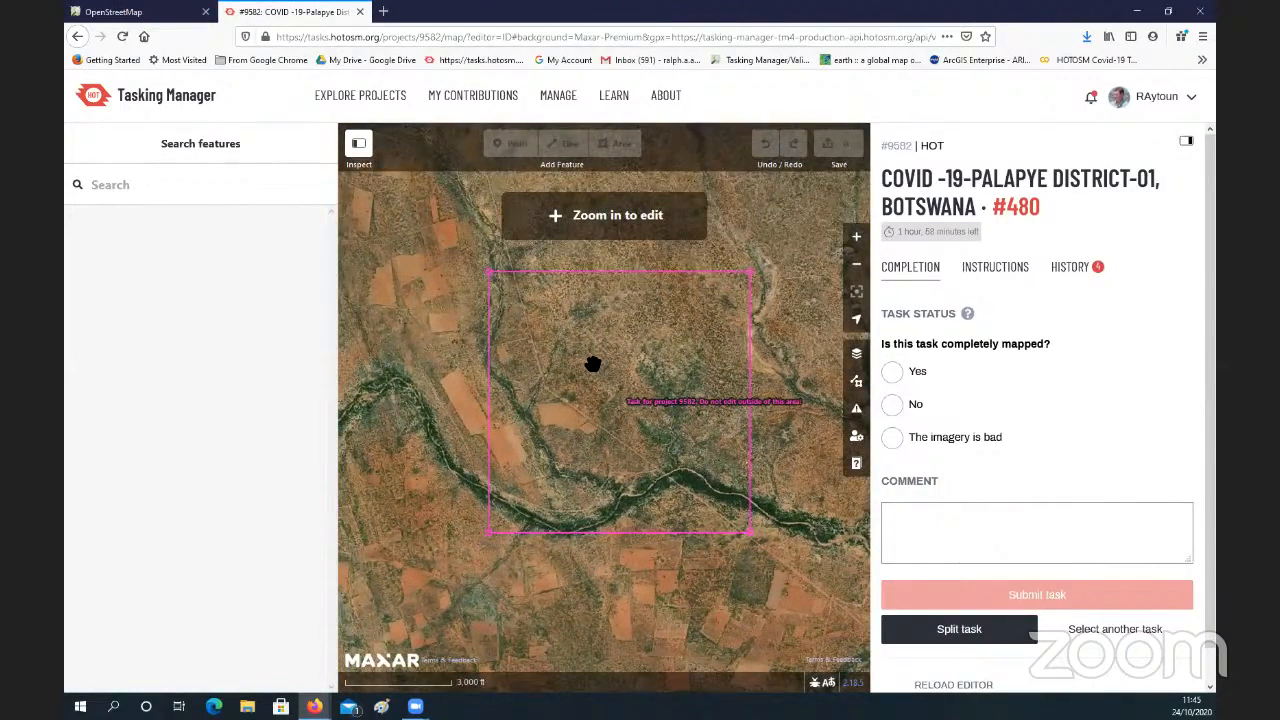
scroll(597, 364, down, 2)
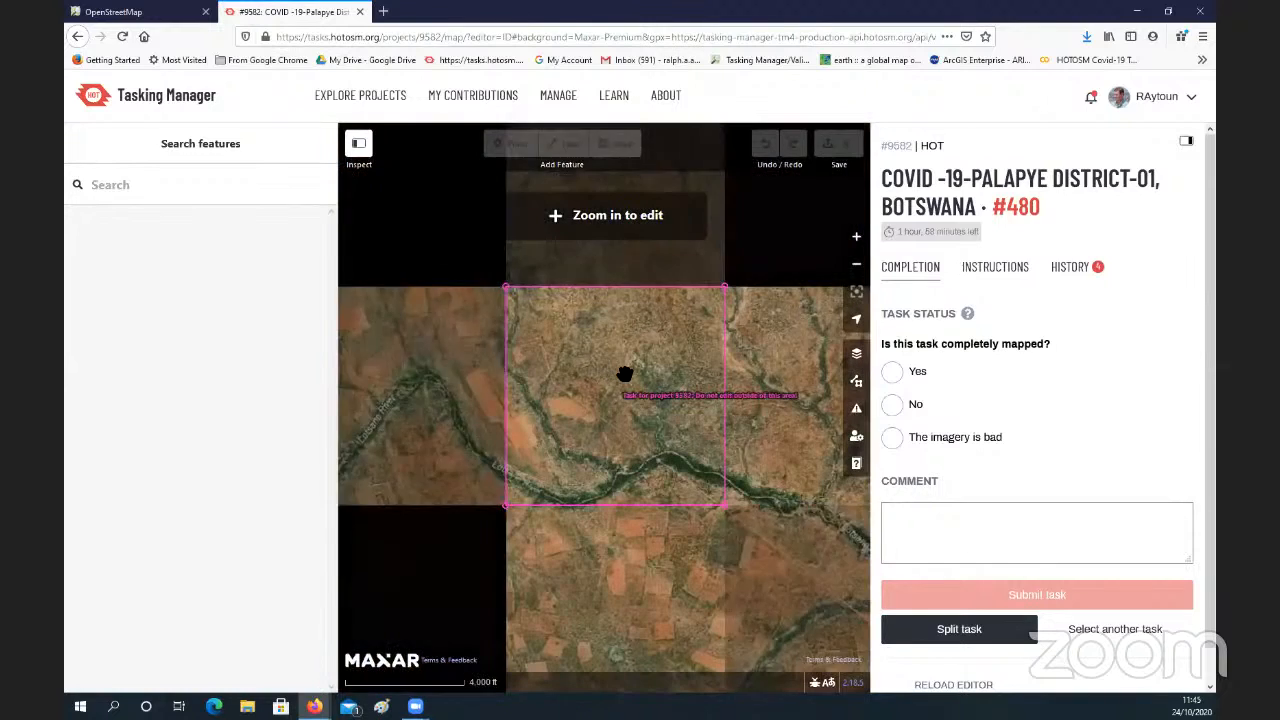
drag(629, 374, 674, 395)
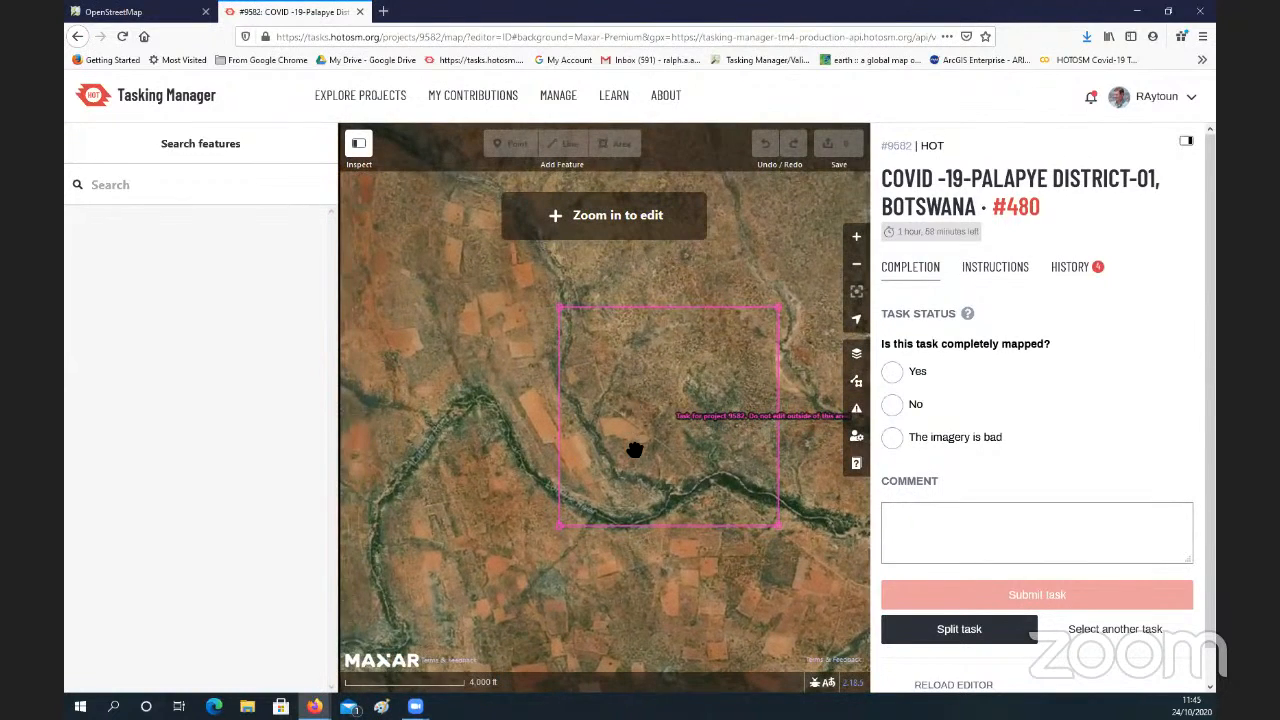
drag(422, 188, 424, 266)
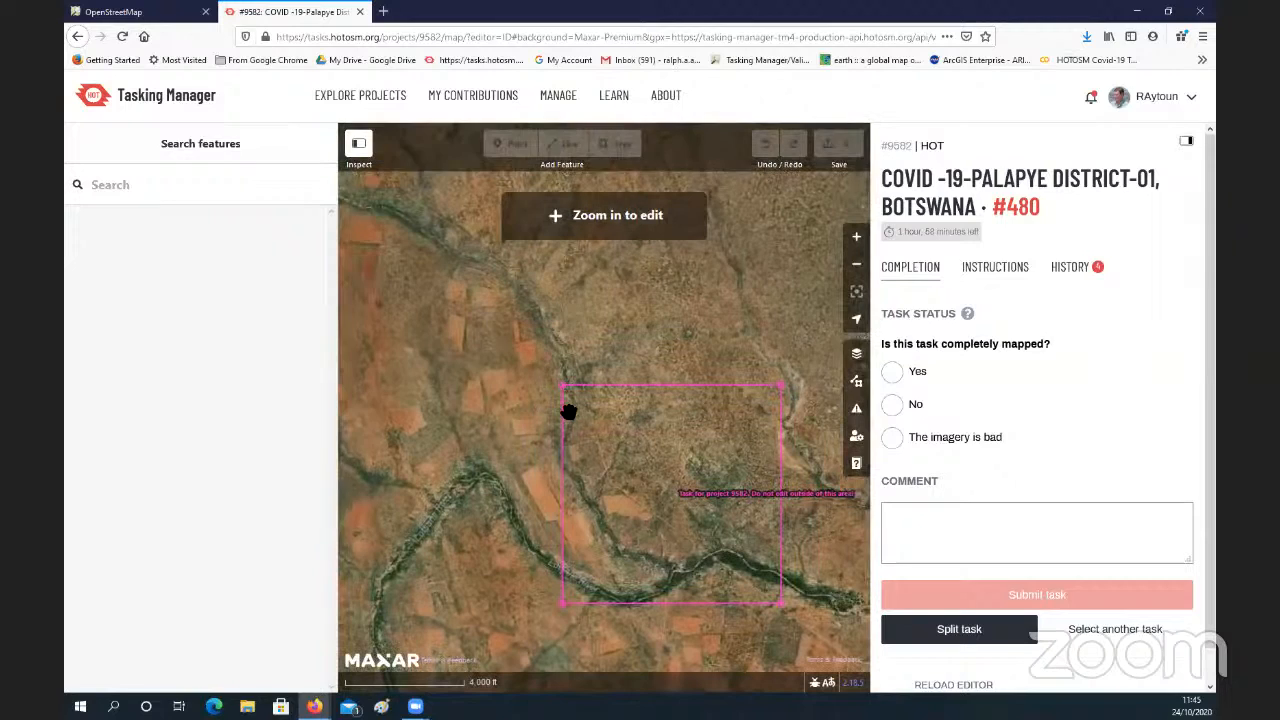
drag(572, 468, 481, 320)
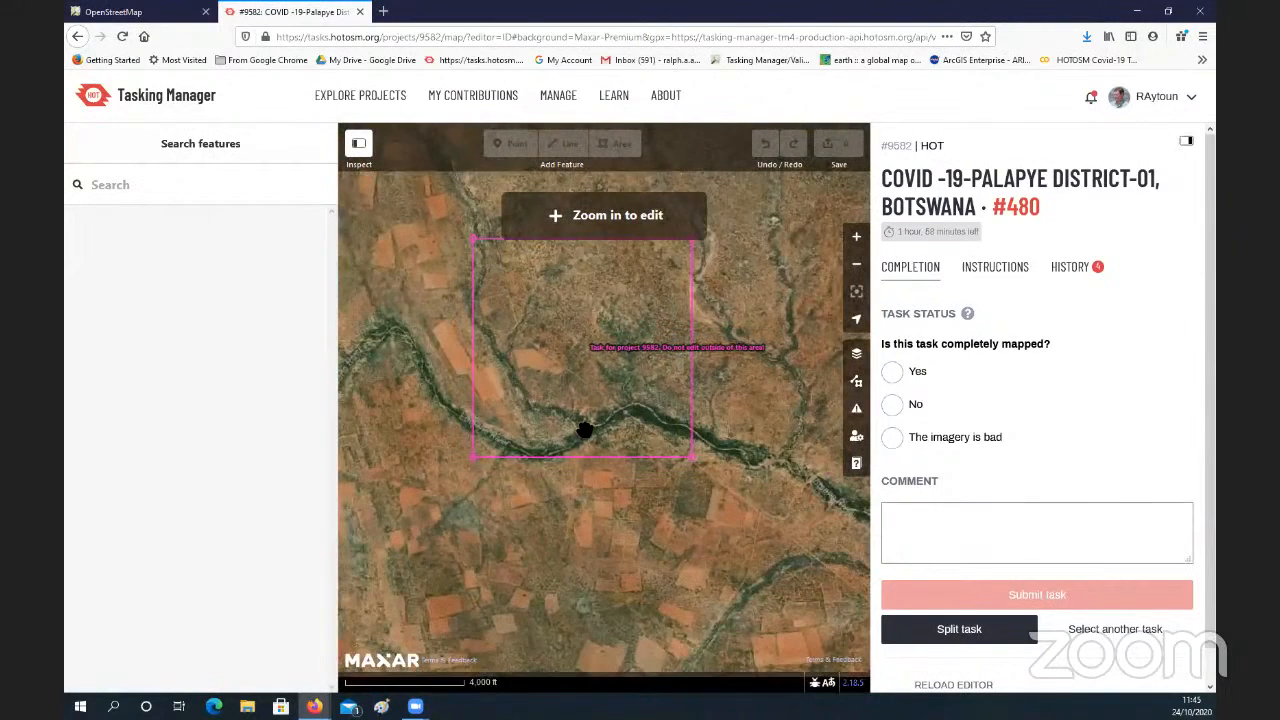
drag(639, 343, 553, 380)
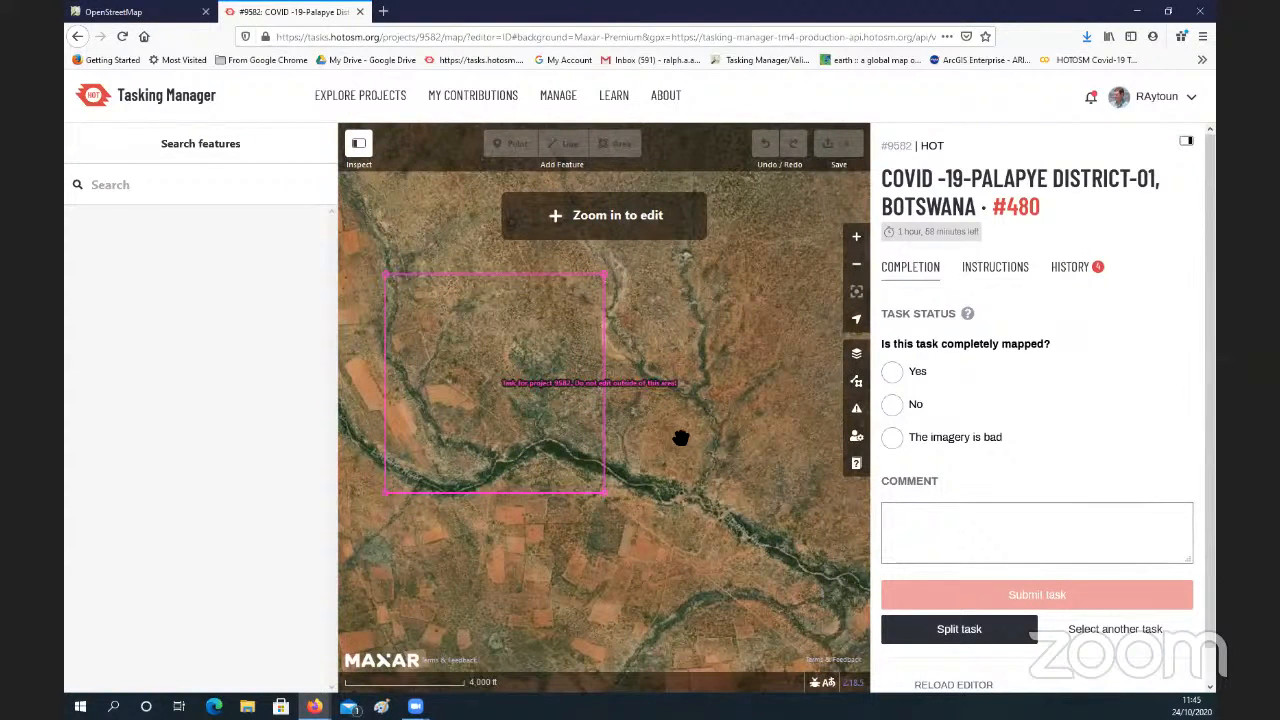
drag(681, 438, 560, 382)
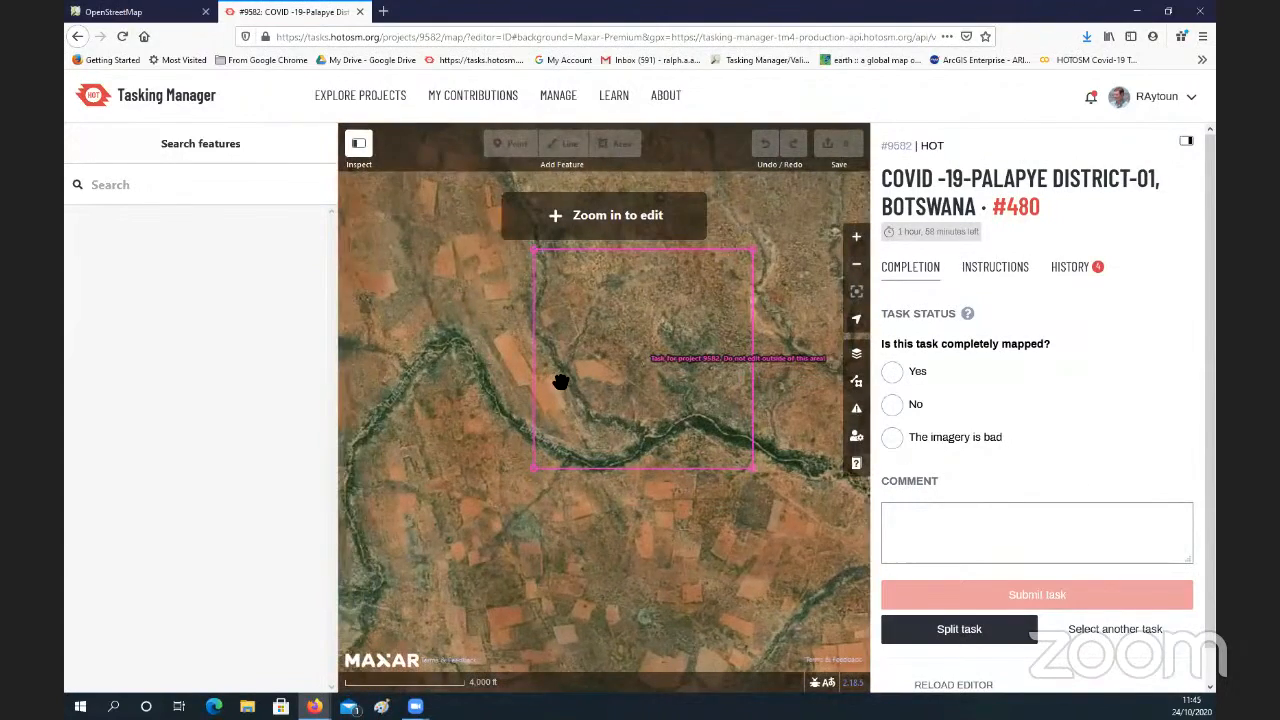
scroll(568, 380, down, 2)
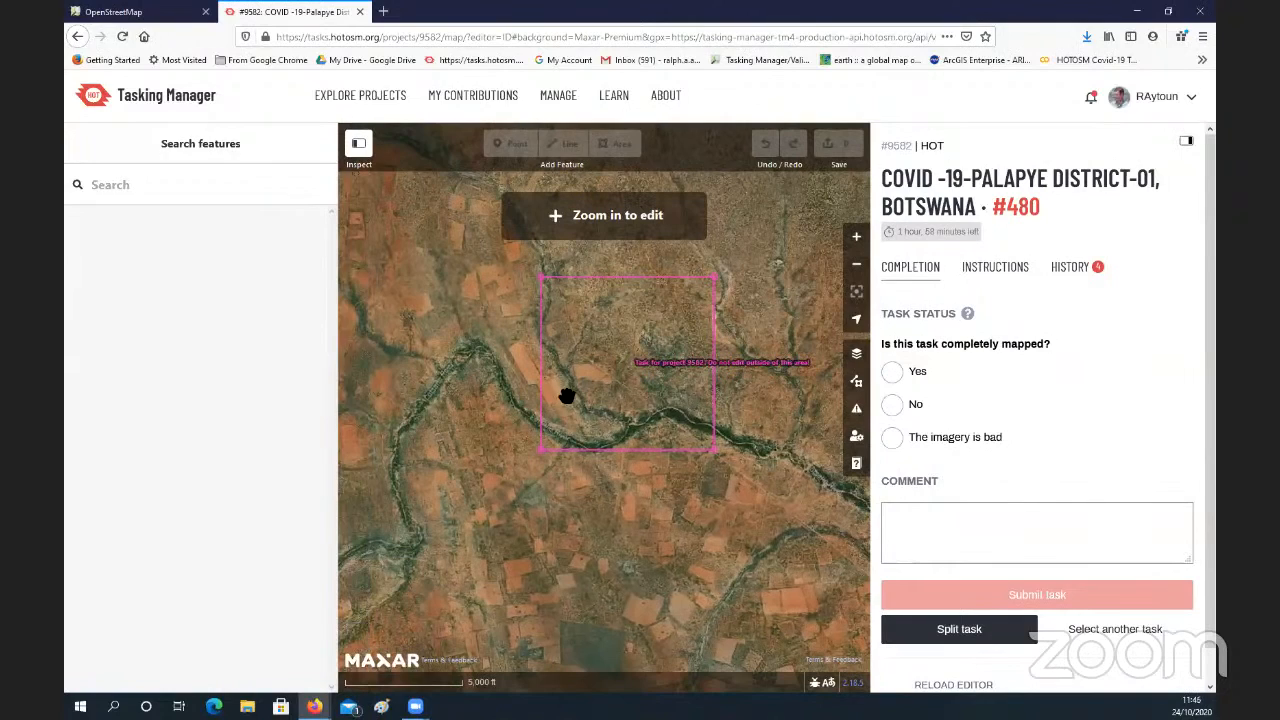
drag(566, 394, 535, 390)
scroll(532, 391, up, 3)
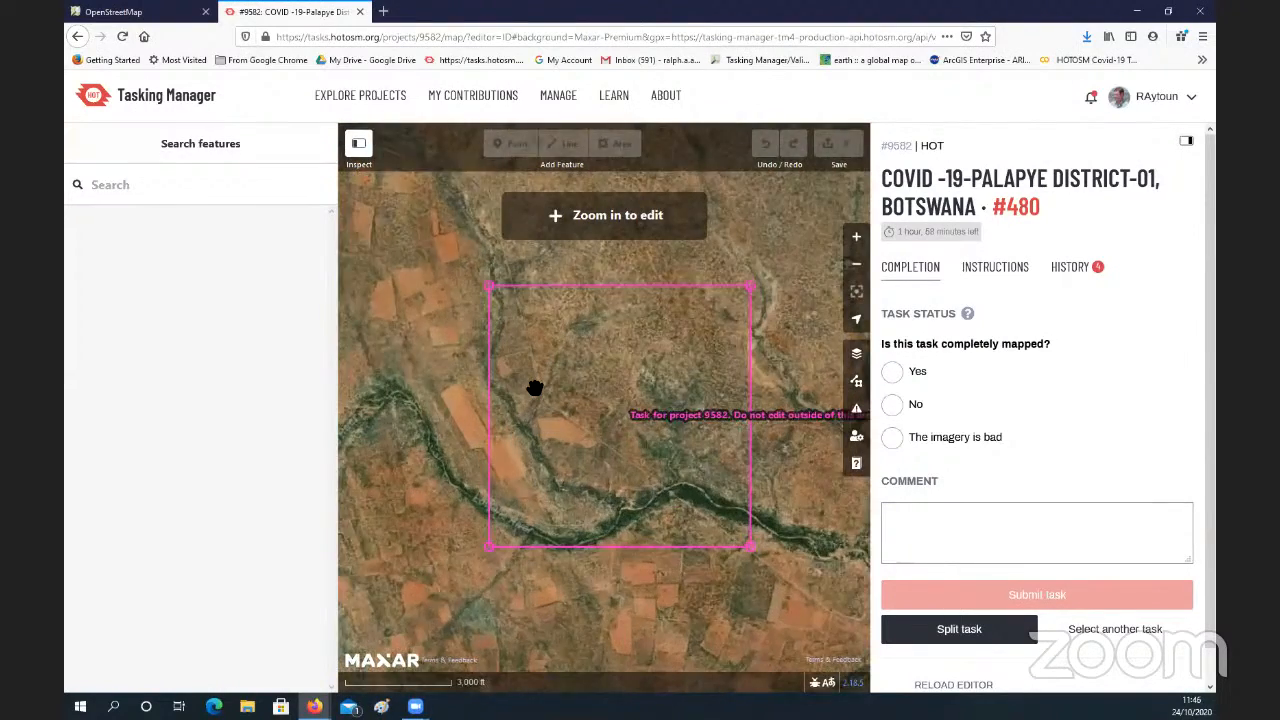
Step: Examine the watercourses, tracks and fields in the southwestern part of the task square at editing scale
scroll(534, 387, up, 4)
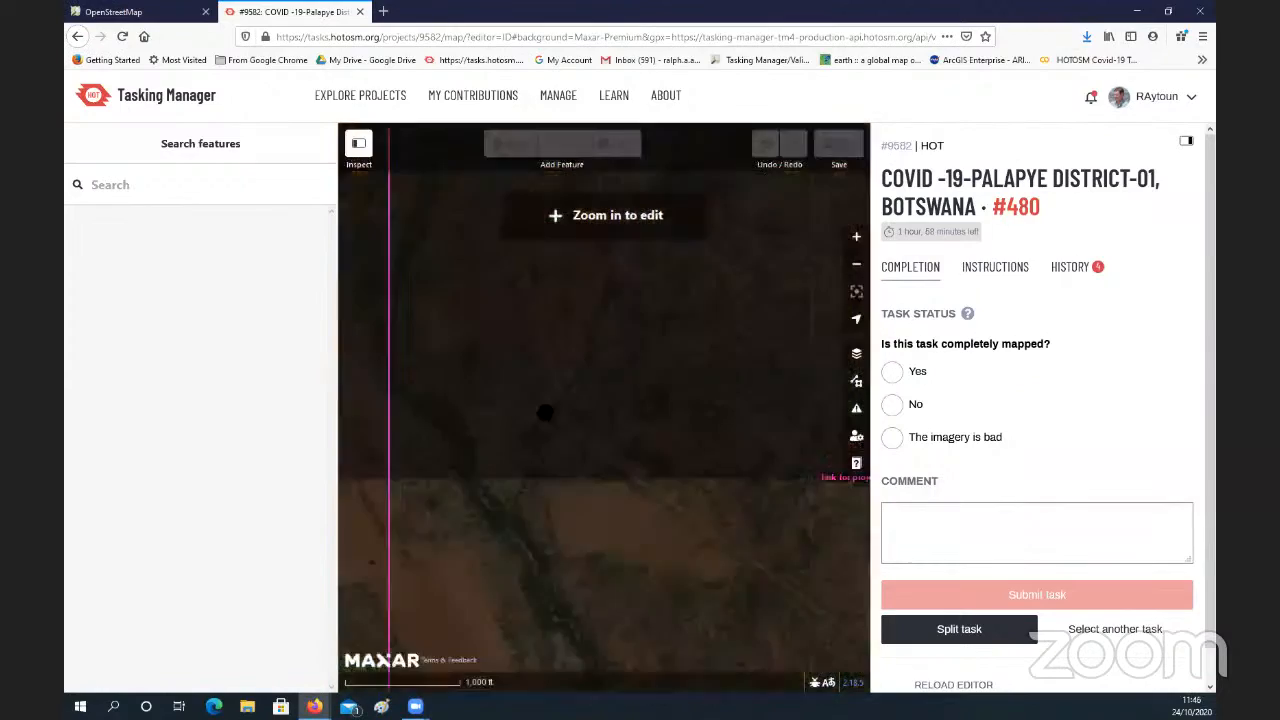
drag(545, 413, 528, 328)
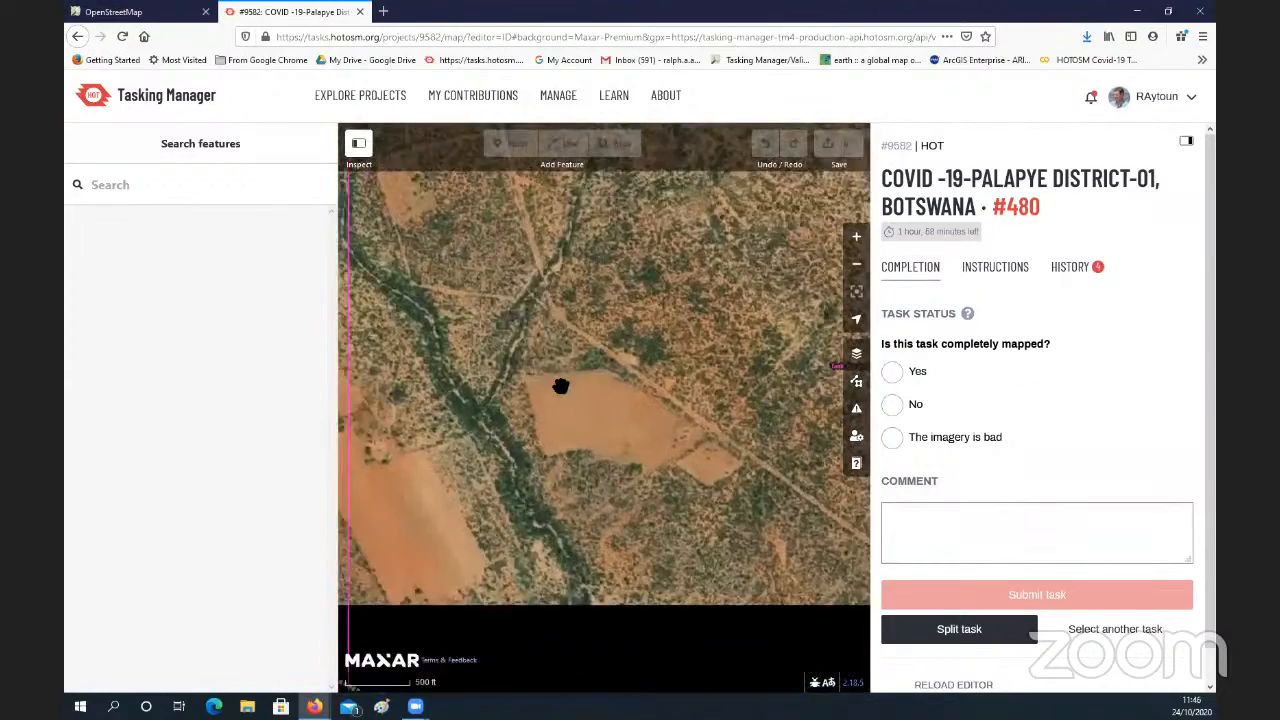
drag(563, 386, 521, 301)
drag(583, 420, 566, 368)
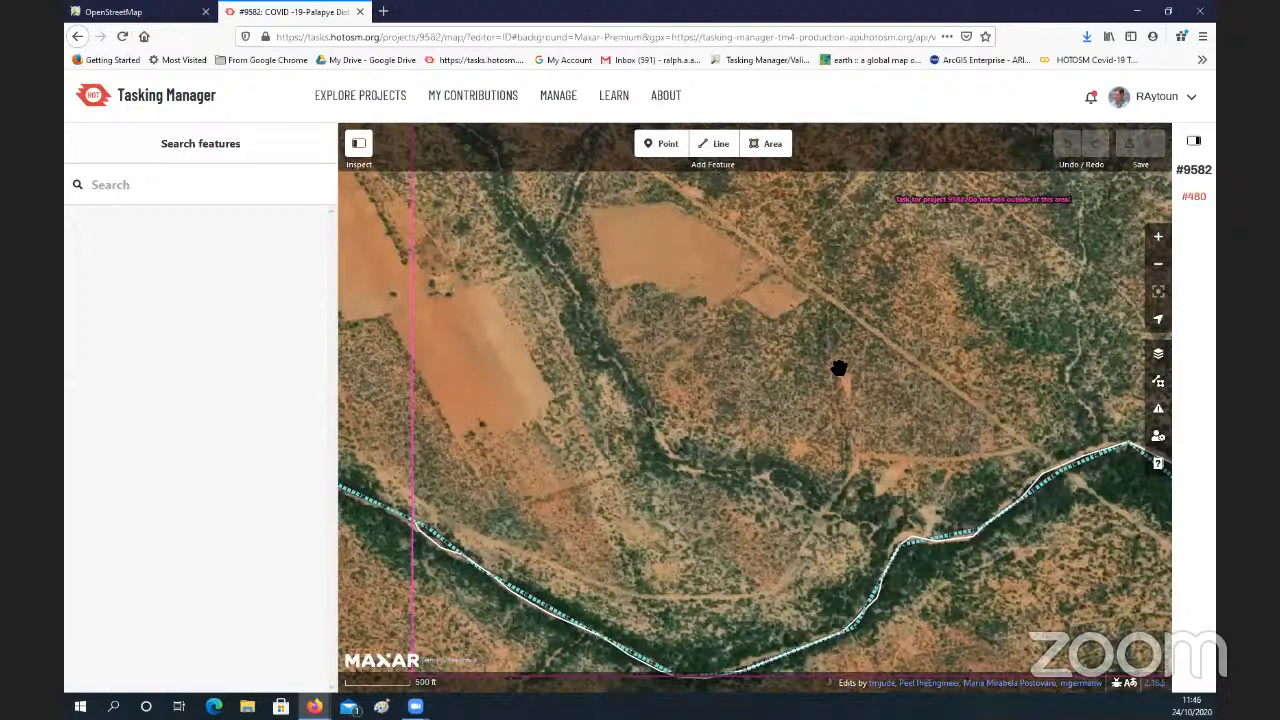
drag(838, 367, 766, 357)
drag(663, 453, 691, 426)
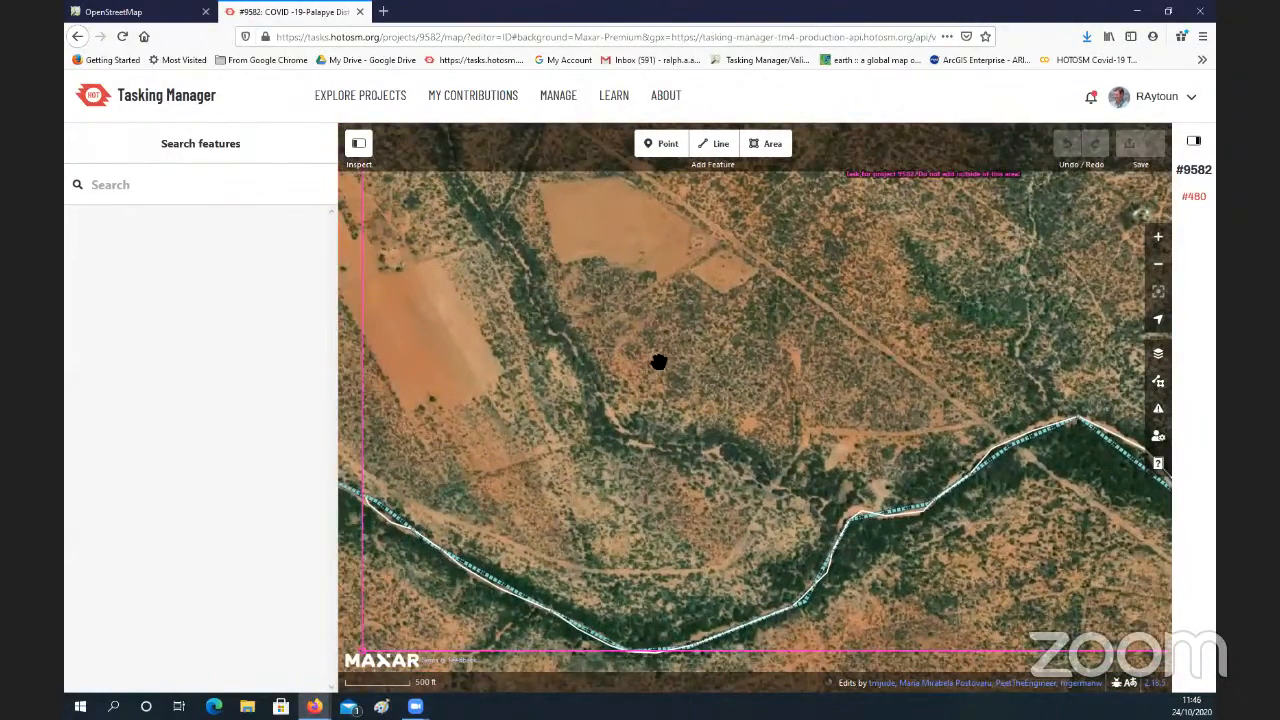
drag(659, 362, 691, 380)
drag(1130, 354, 1073, 356)
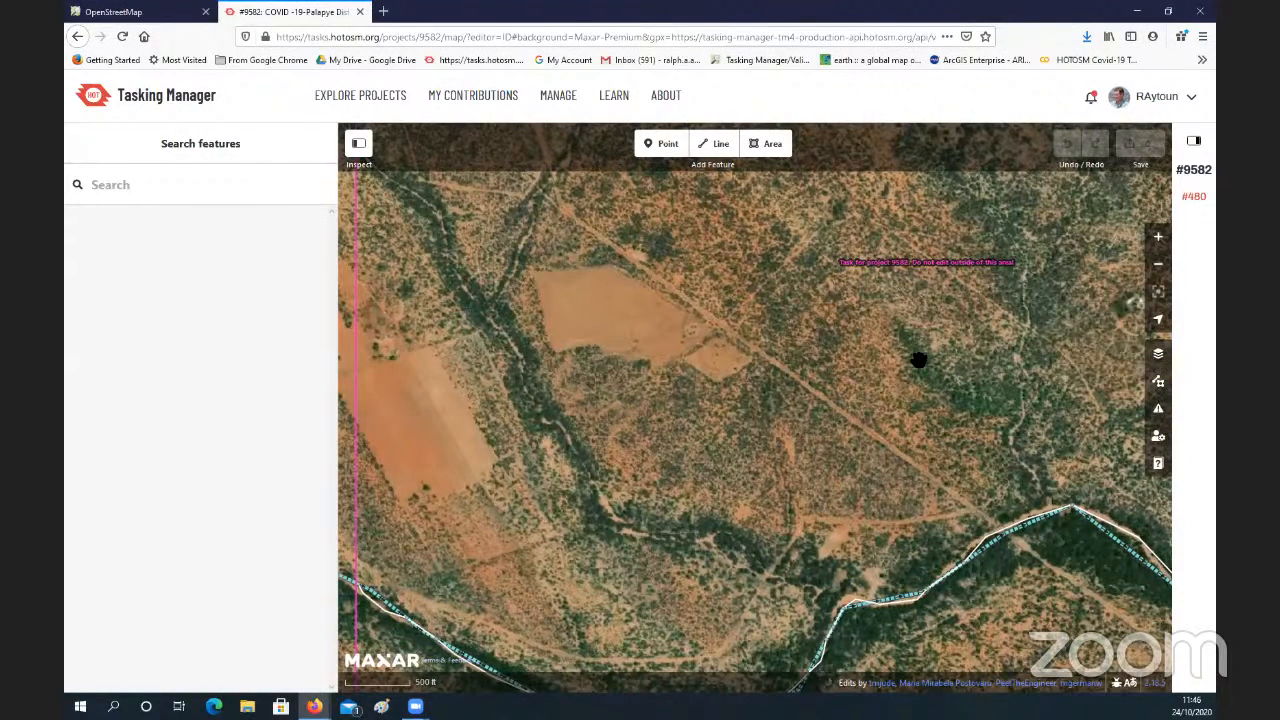
Step: Switch the map background to OpenTopoMap and close the background settings
key(b)
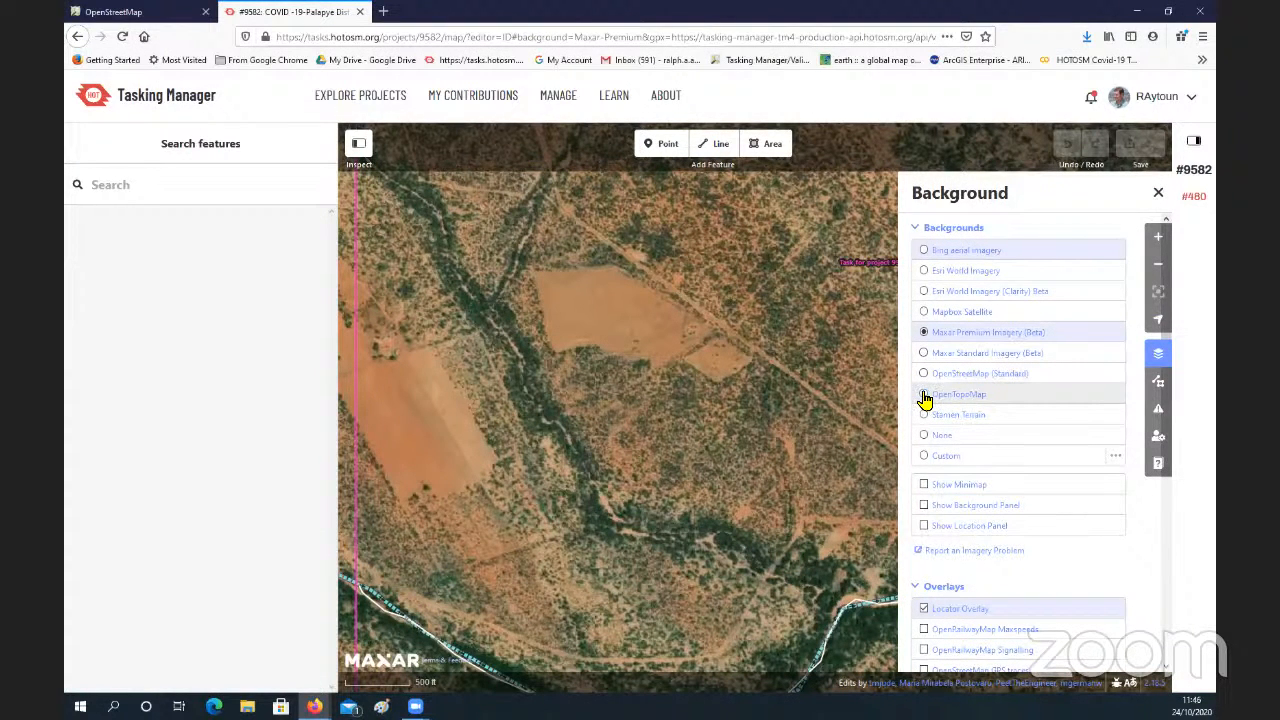
click(956, 402)
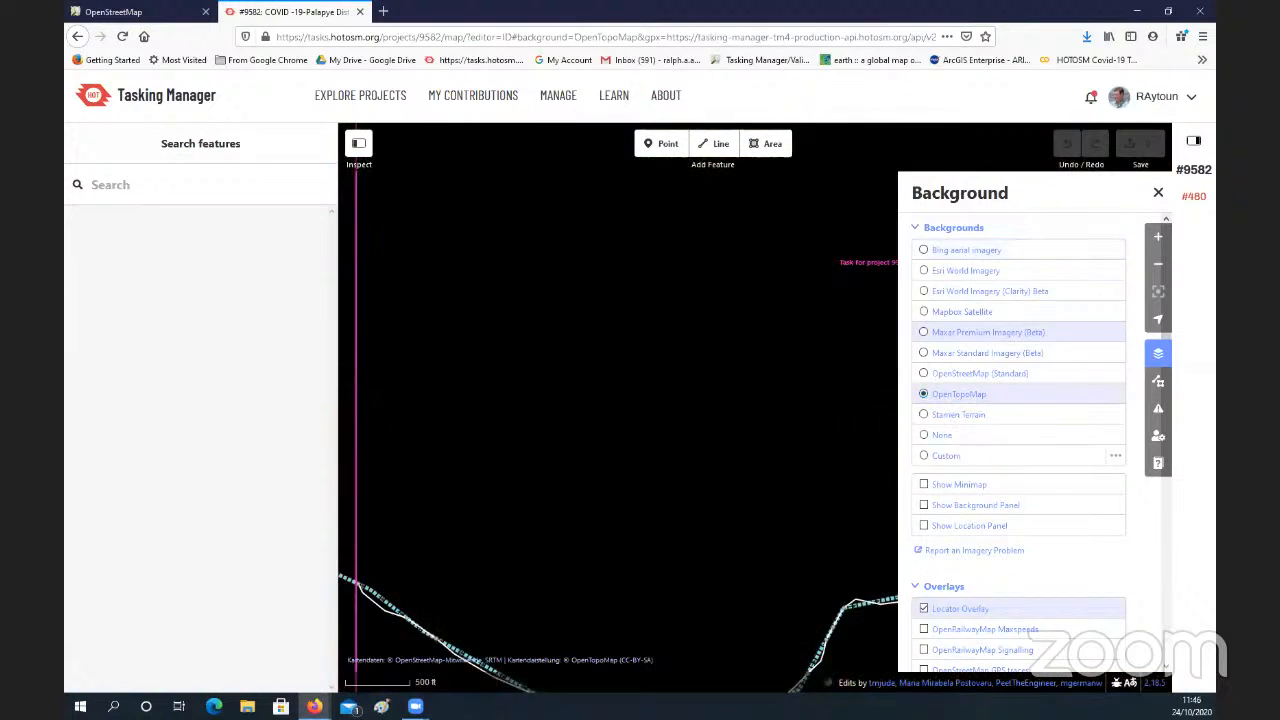
click(1158, 192)
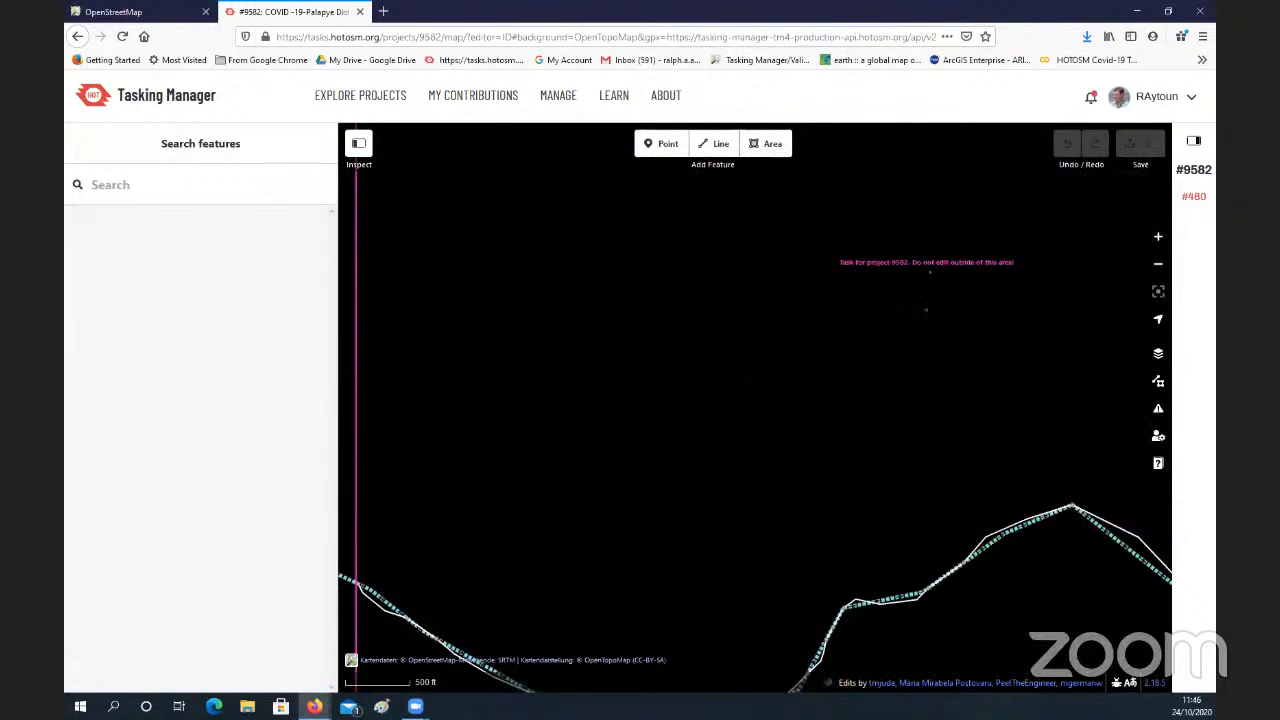
Step: Examine the OpenTopoMap contour lines and elevation labels inside the task area north of the mapped river
scroll(743, 364, down, 1)
scroll(743, 364, up, 6)
scroll(743, 364, down, 1)
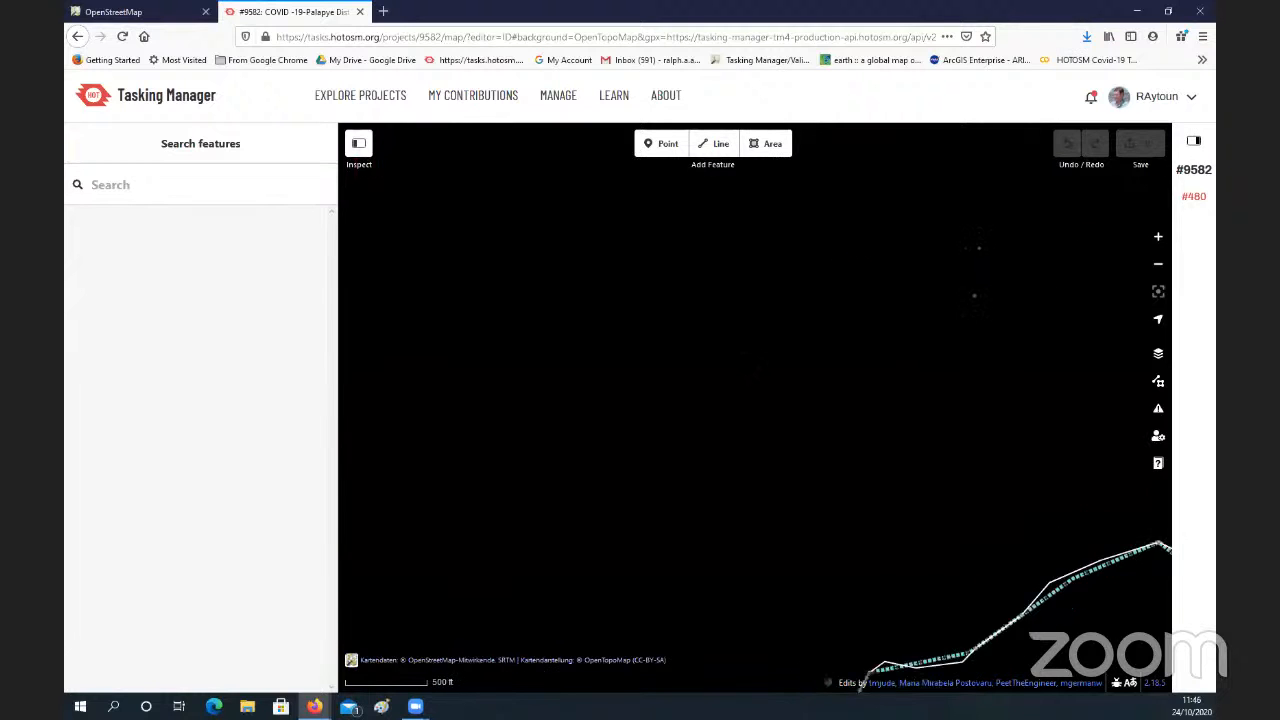
scroll(745, 364, down, 2)
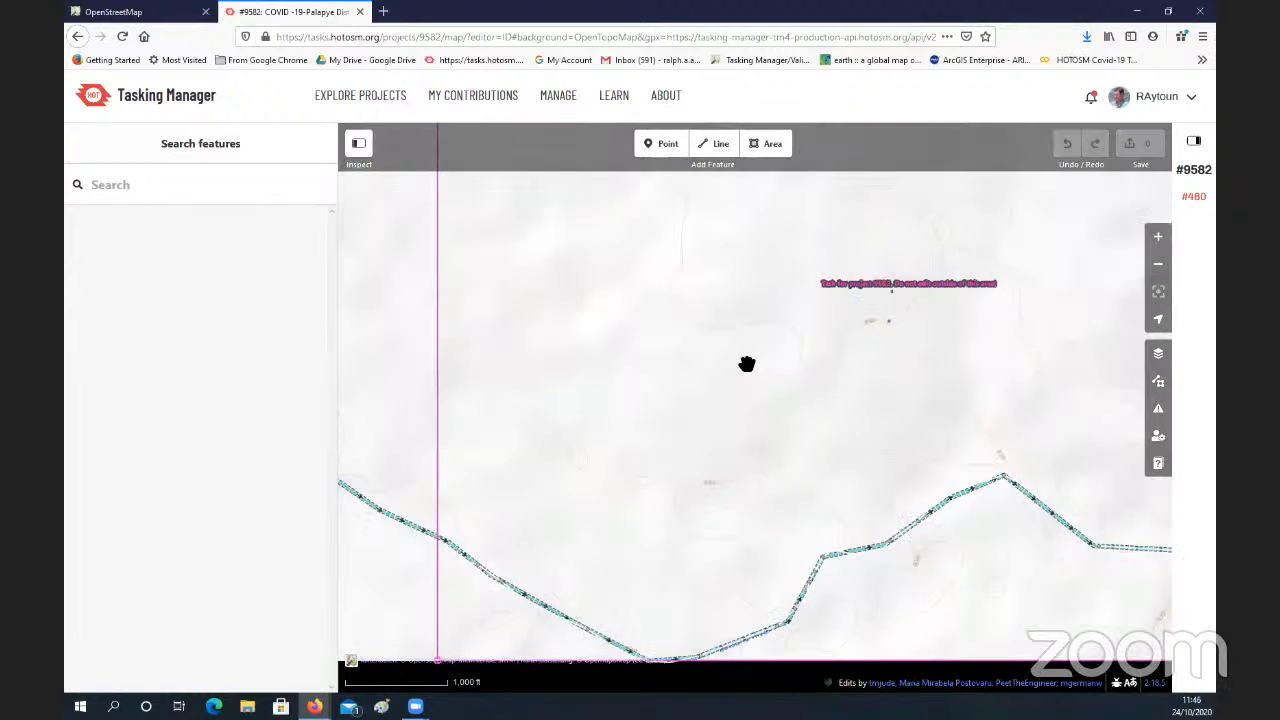
scroll(747, 364, up, 1)
drag(747, 364, 760, 434)
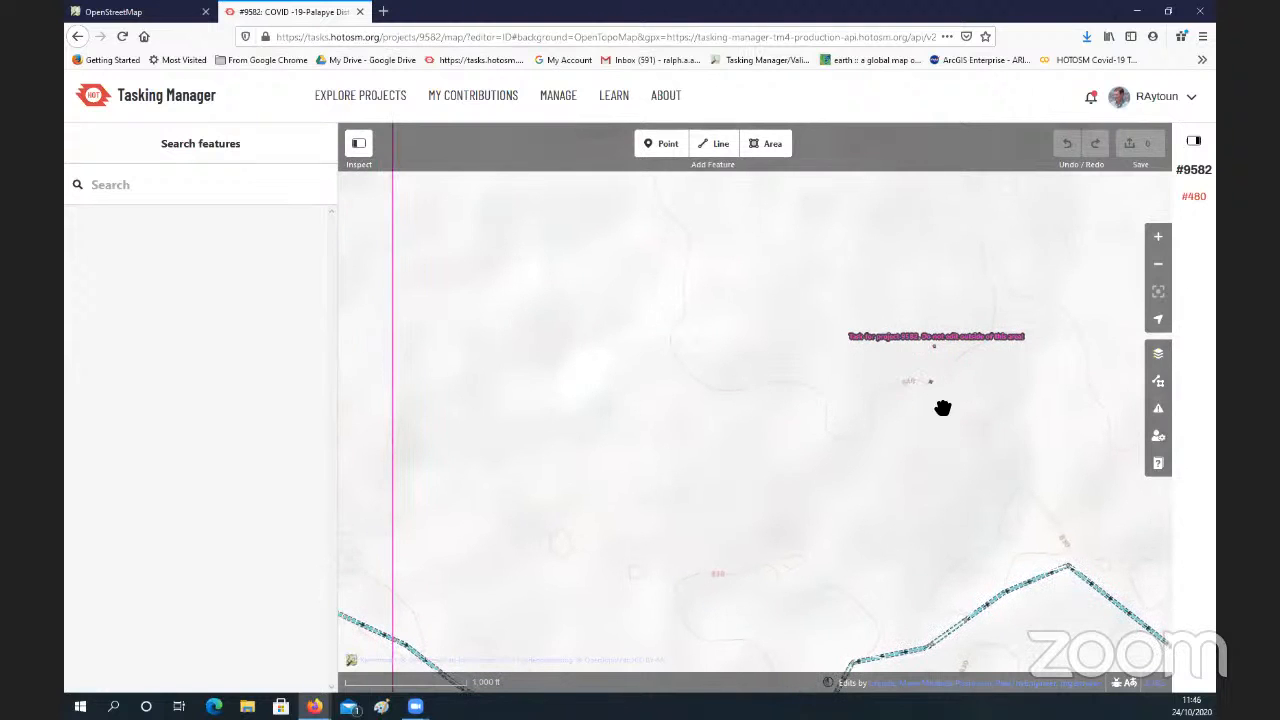
drag(887, 452, 937, 472)
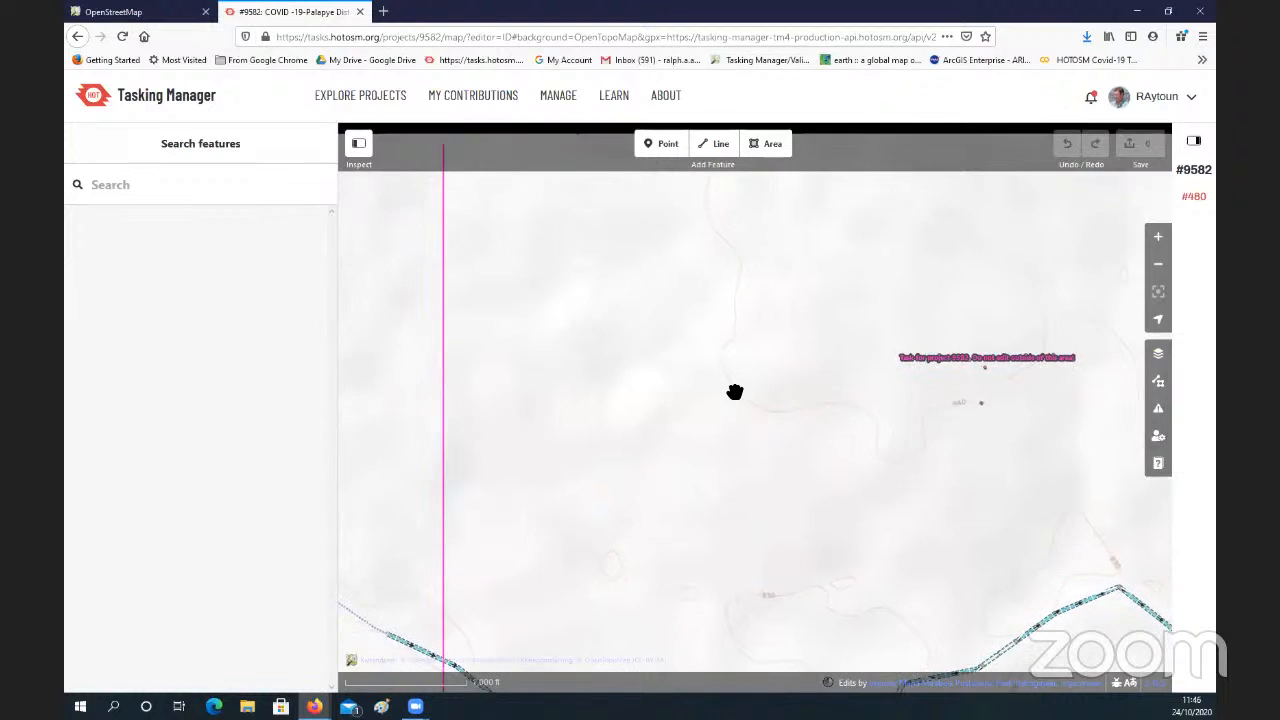
Step: Examine the OpenTopoMap contour lines around the northwestern corner of the task square
drag(652, 340, 743, 451)
scroll(743, 450, down, 2)
scroll(678, 380, up, 2)
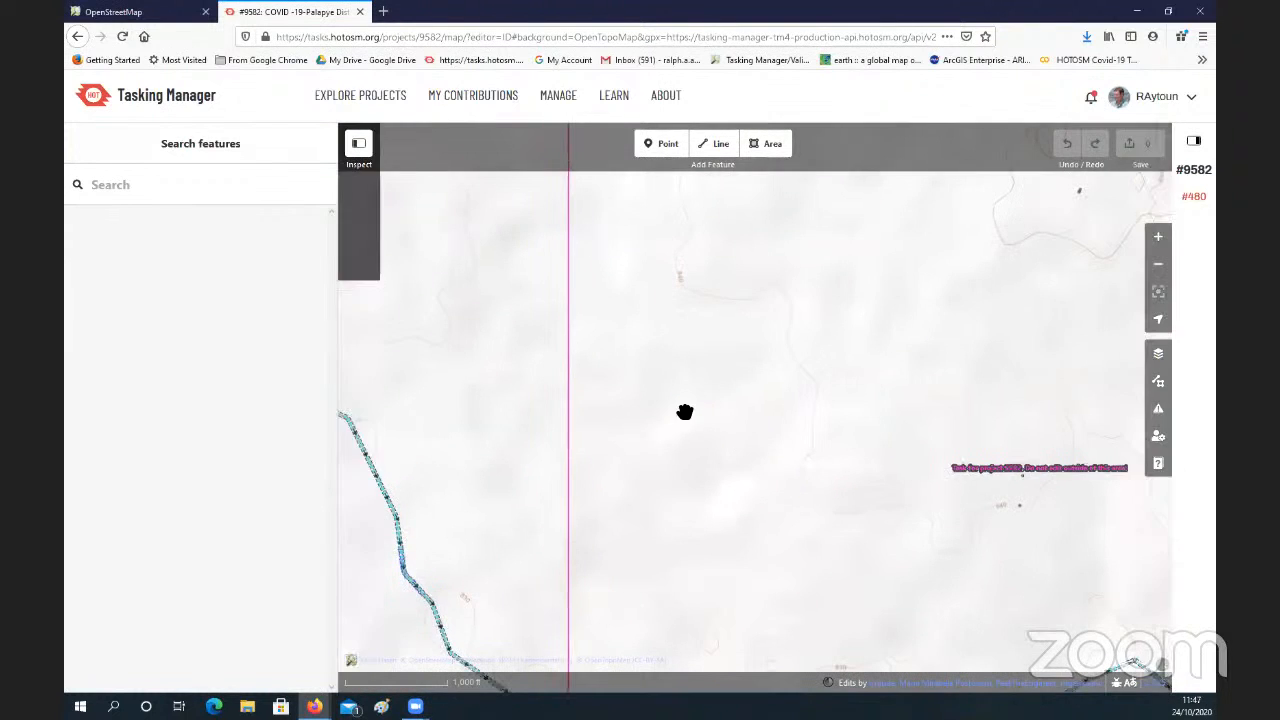
drag(686, 414, 749, 489)
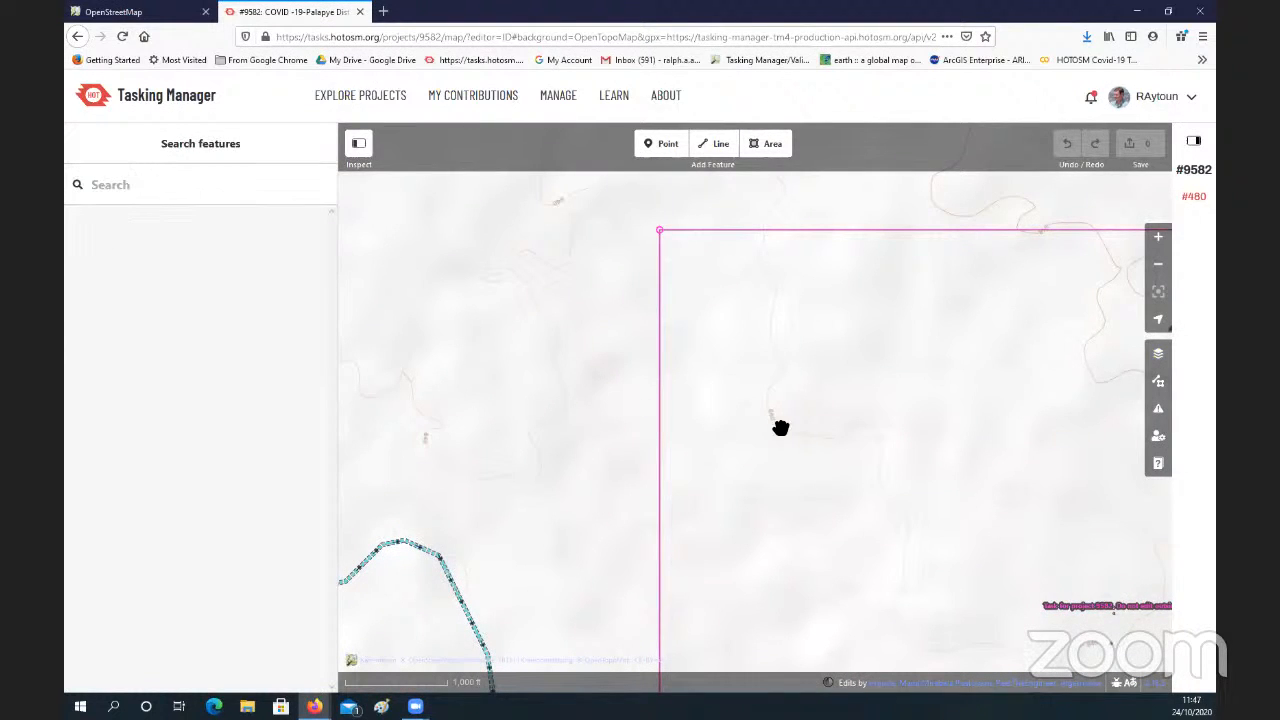
drag(737, 352, 763, 477)
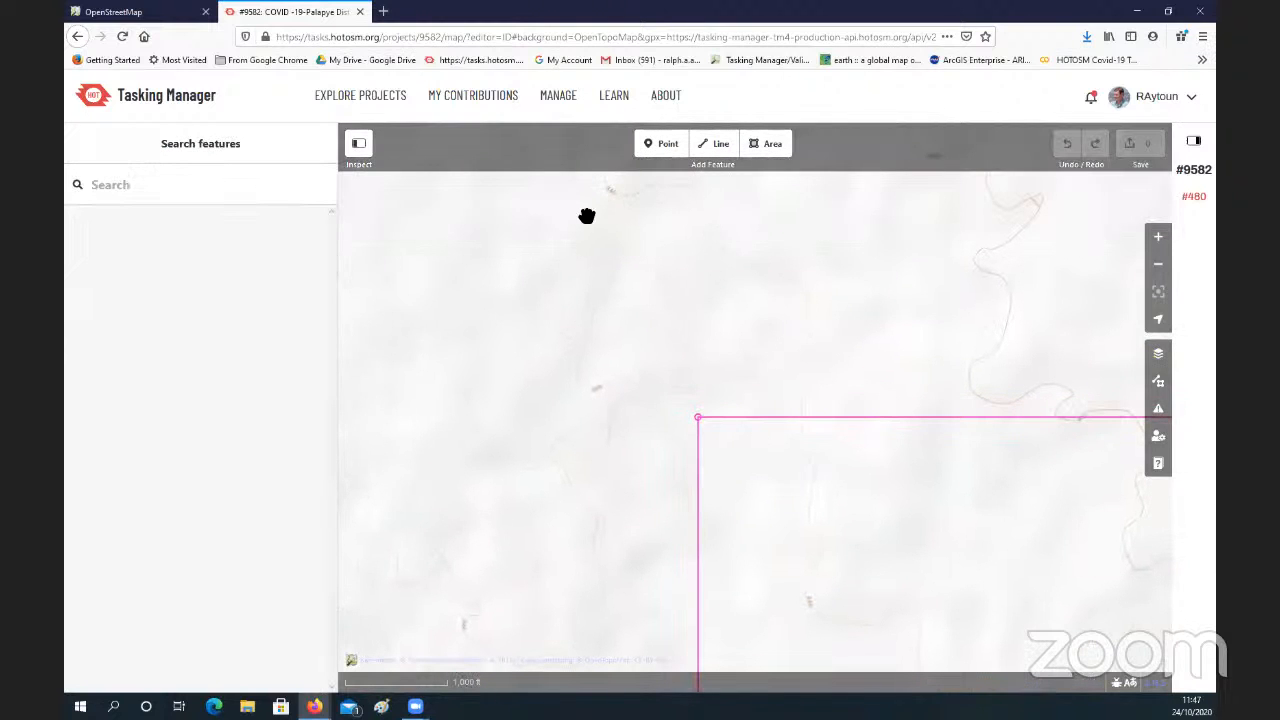
scroll(634, 270, down, 2)
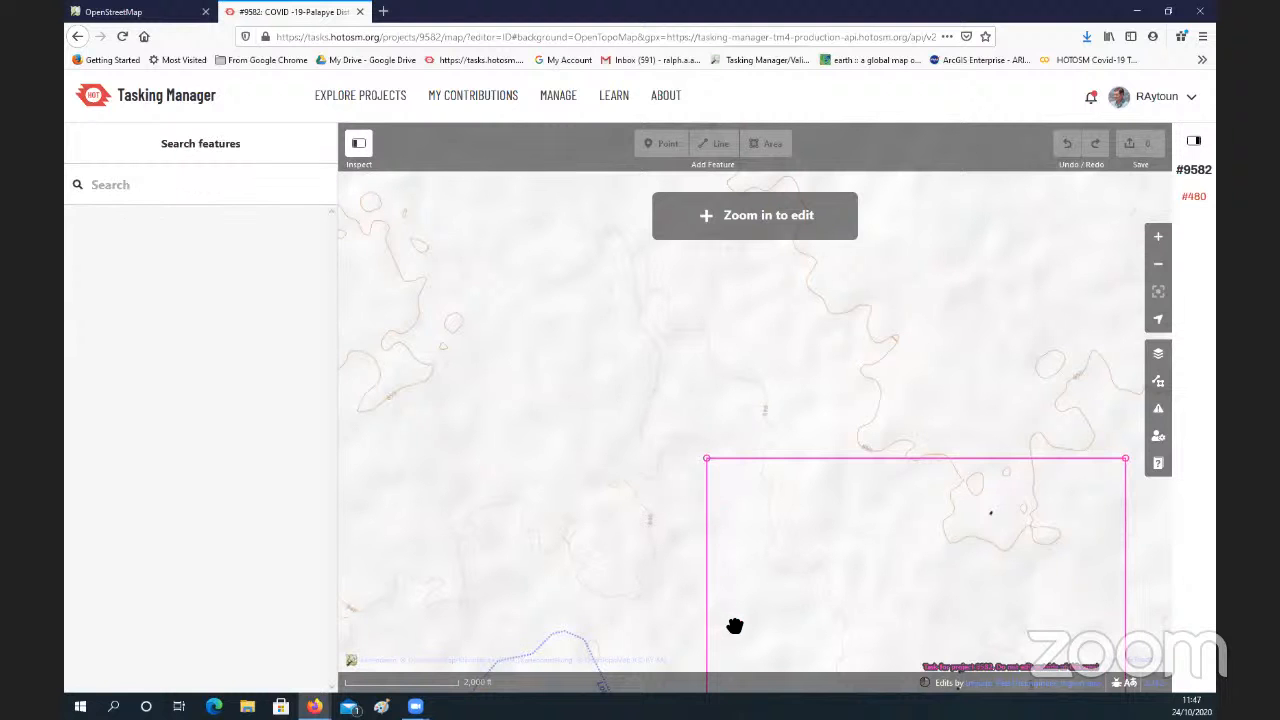
Step: Examine the course of the Lotsane River and the surrounding contours on OpenTopoMap, inside and south of the task square
scroll(705, 506, down, 5)
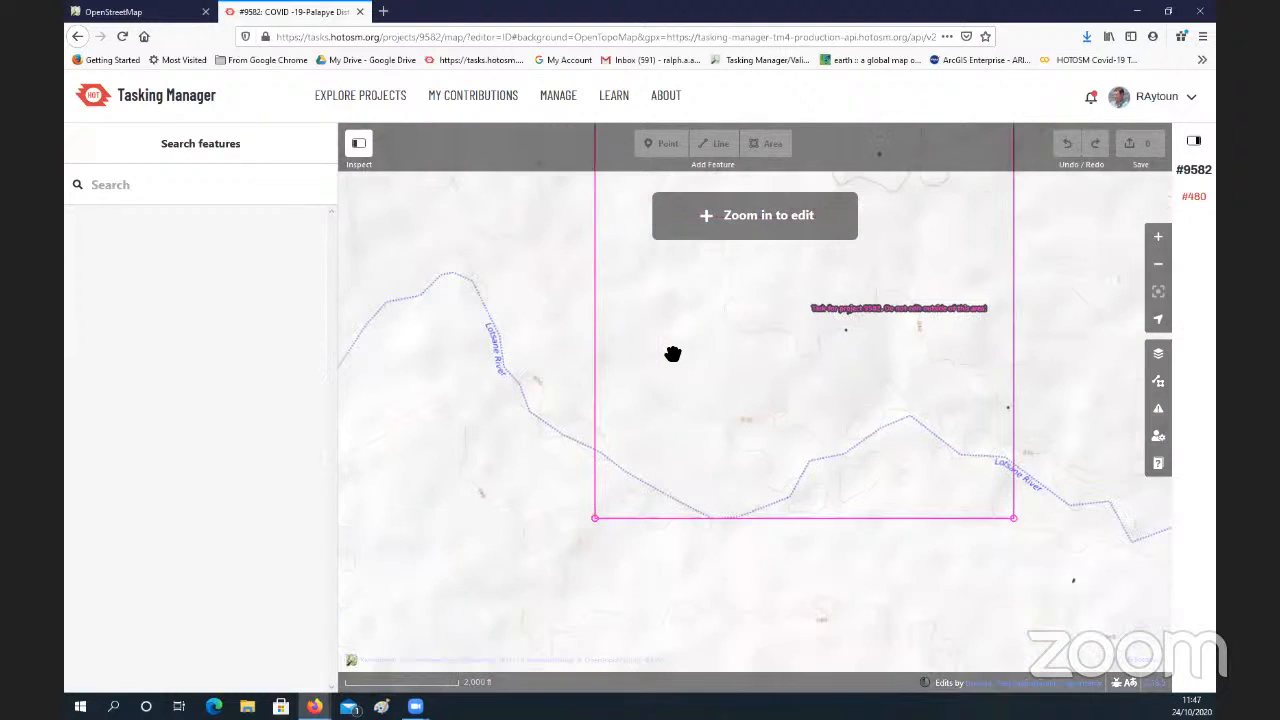
scroll(652, 292, down, 2)
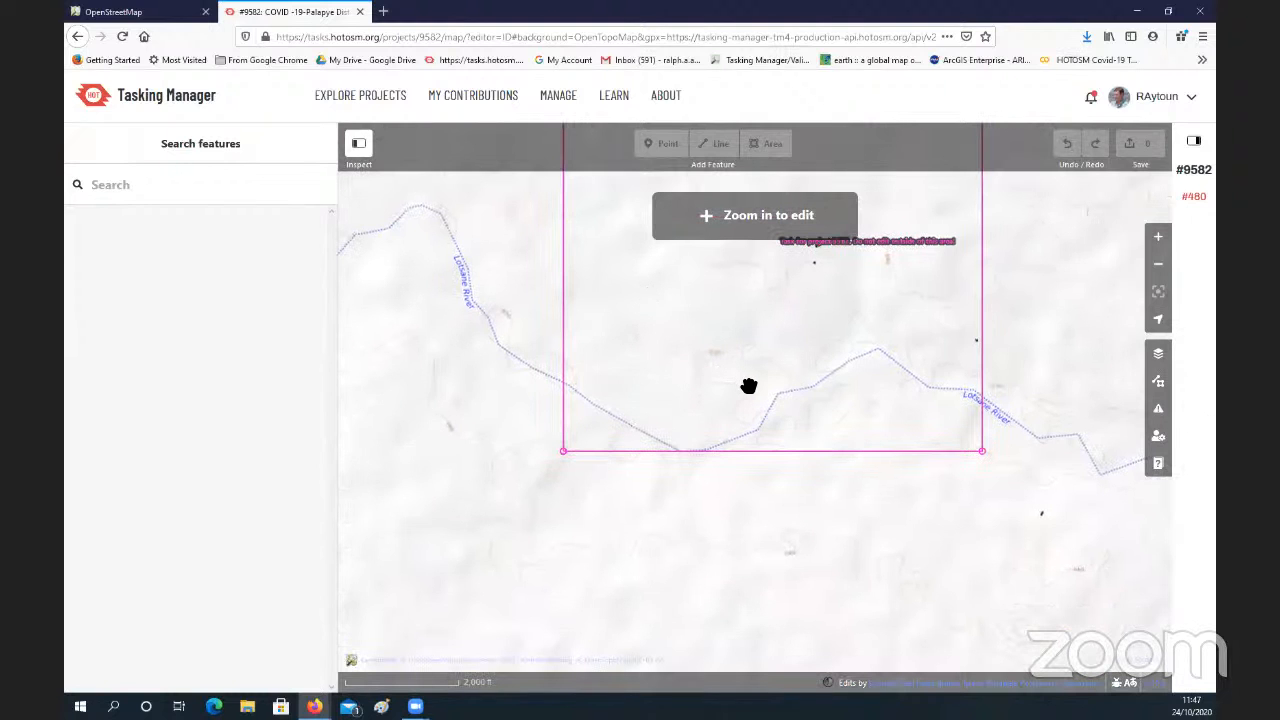
scroll(749, 386, down, 3)
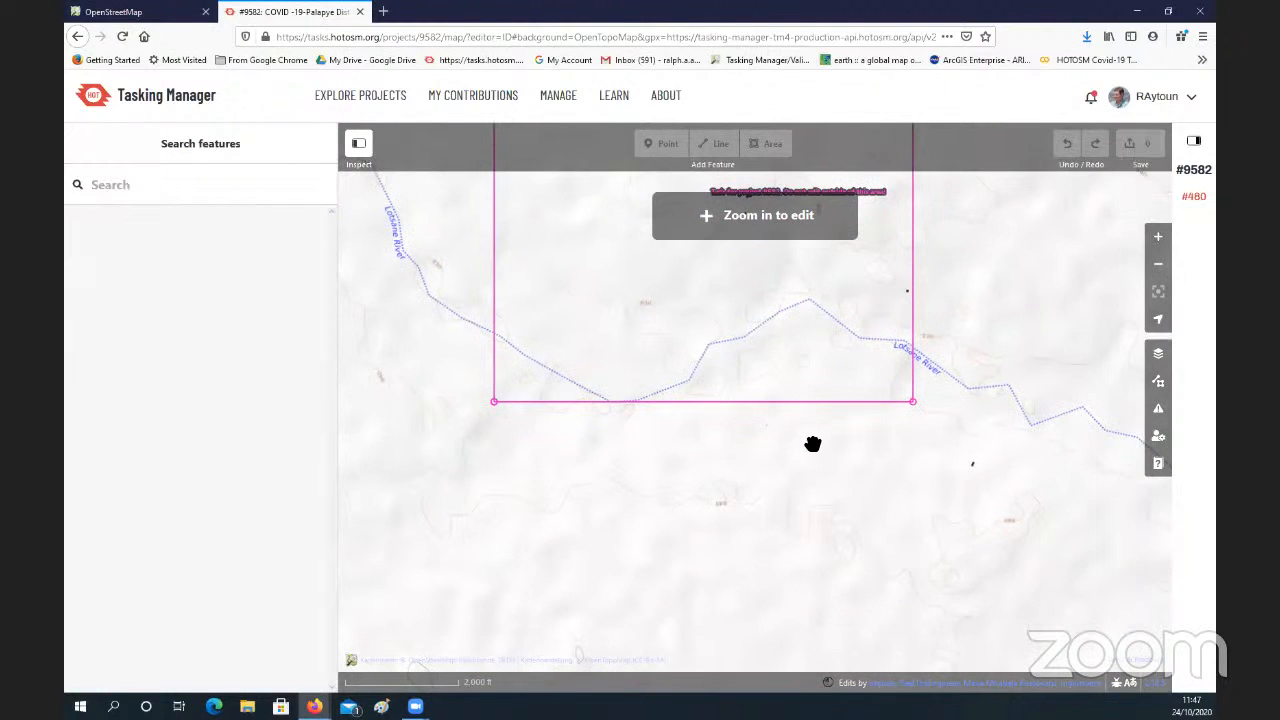
drag(812, 443, 688, 403)
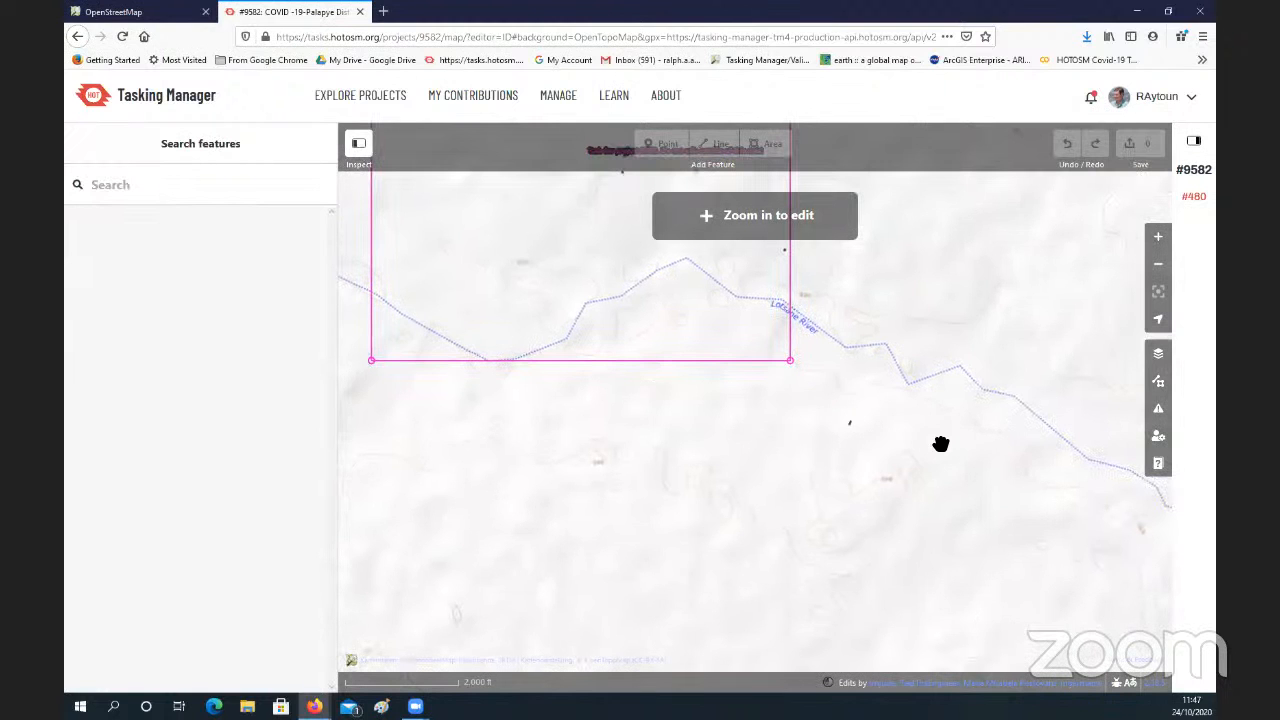
drag(970, 472, 917, 491)
drag(611, 303, 689, 403)
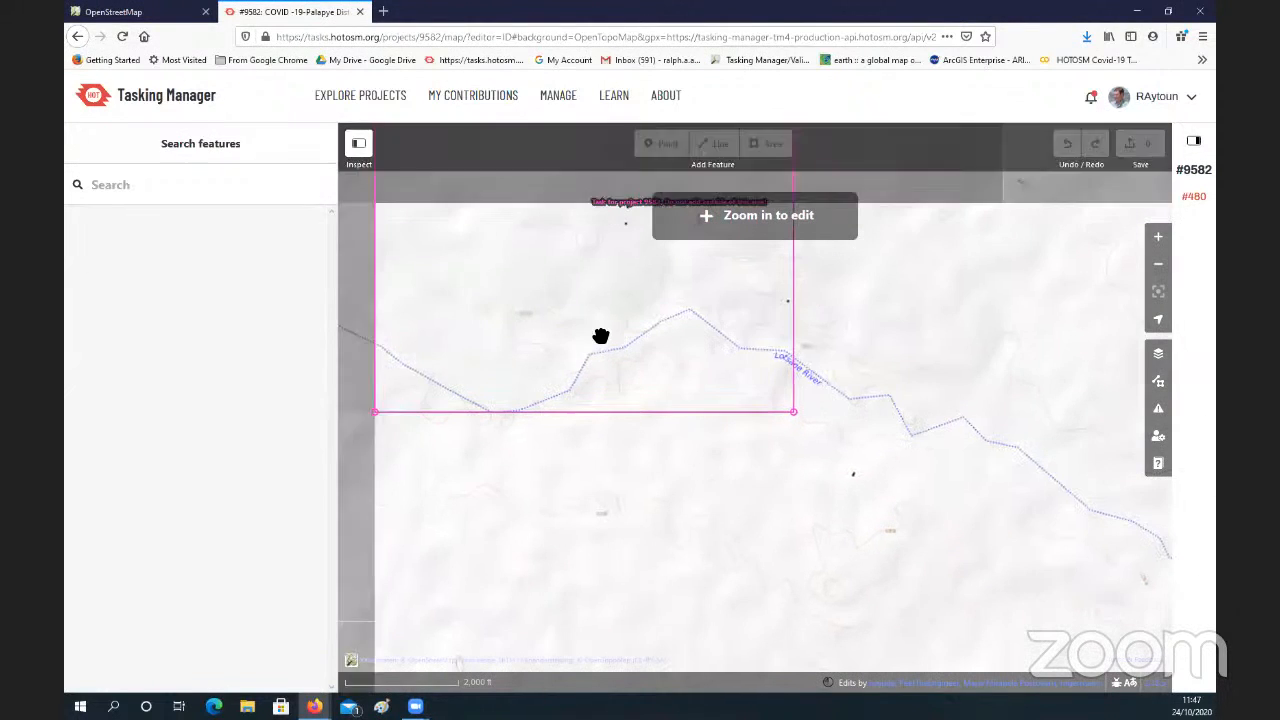
drag(590, 340, 757, 416)
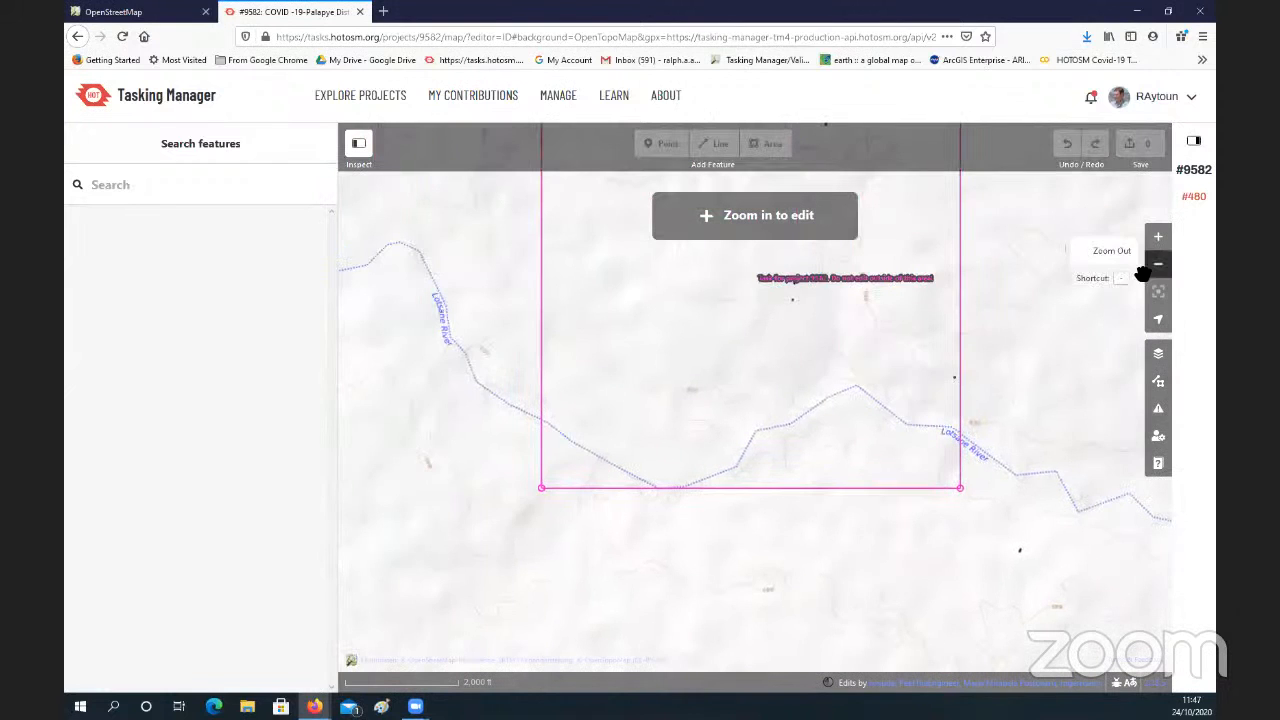
click(808, 300)
drag(808, 300, 829, 469)
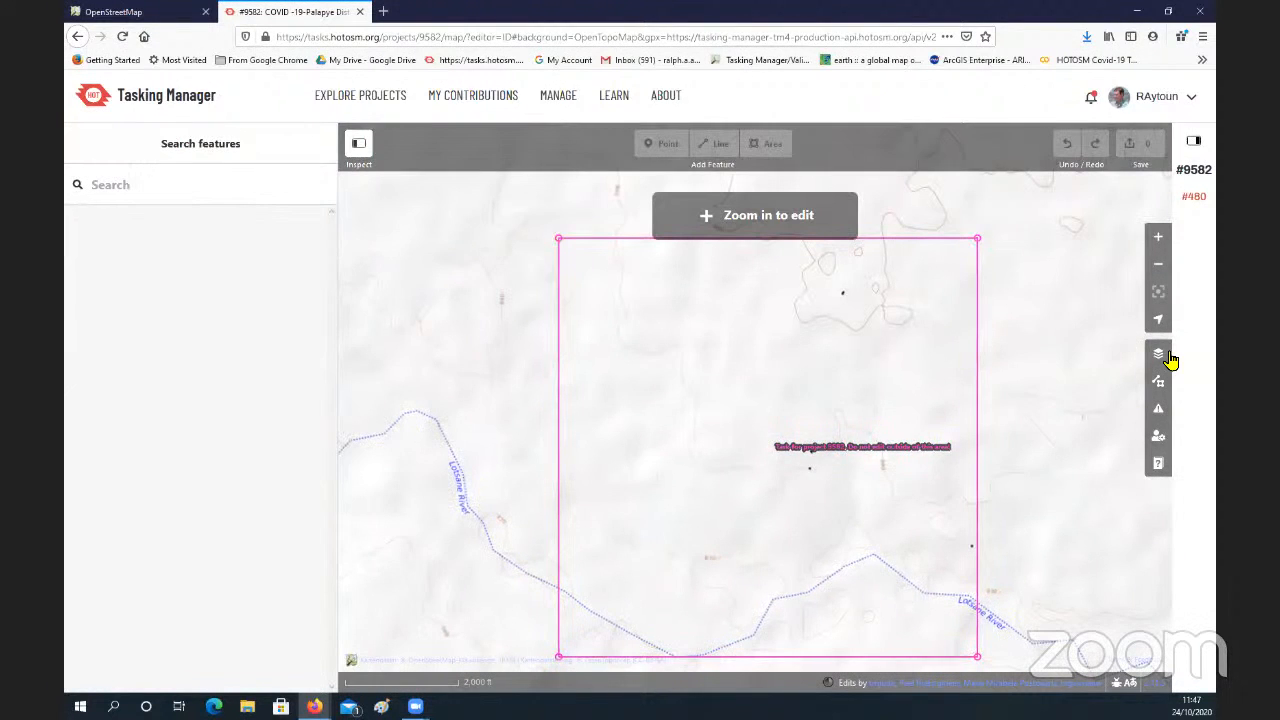
Step: Switch the map background to Maxar Premium Imagery (Beta)
click(1159, 357)
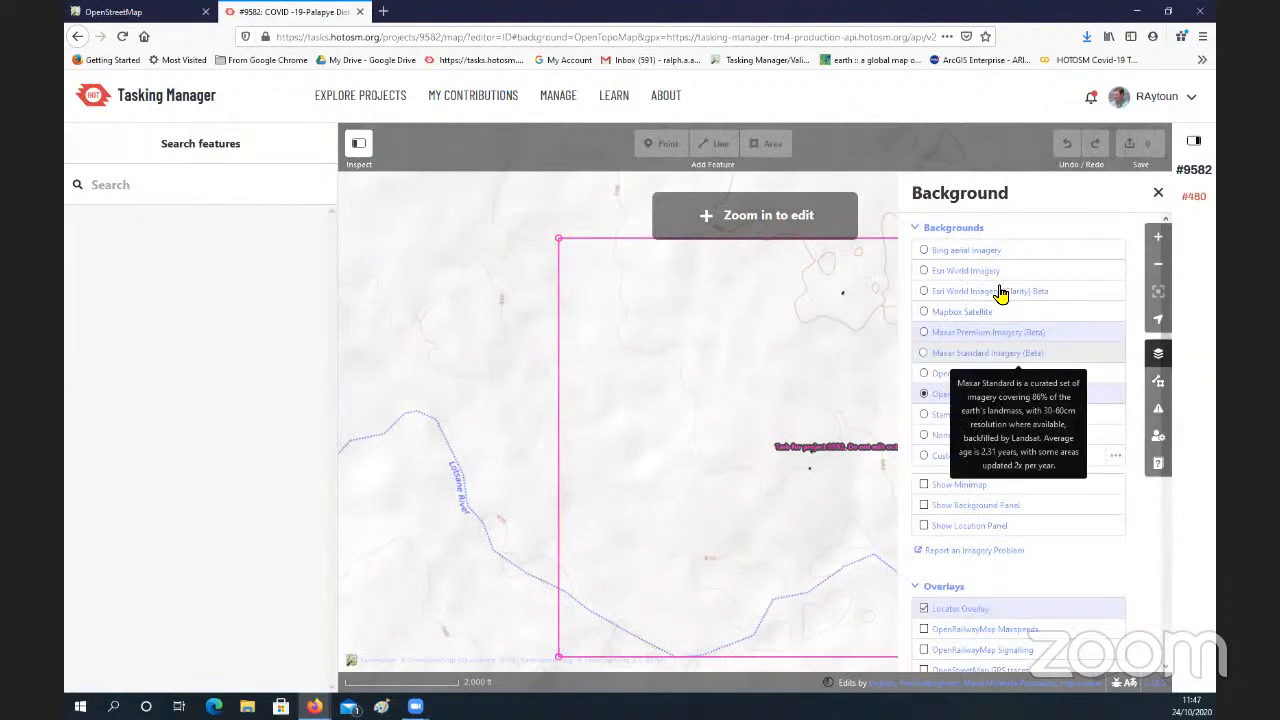
click(924, 334)
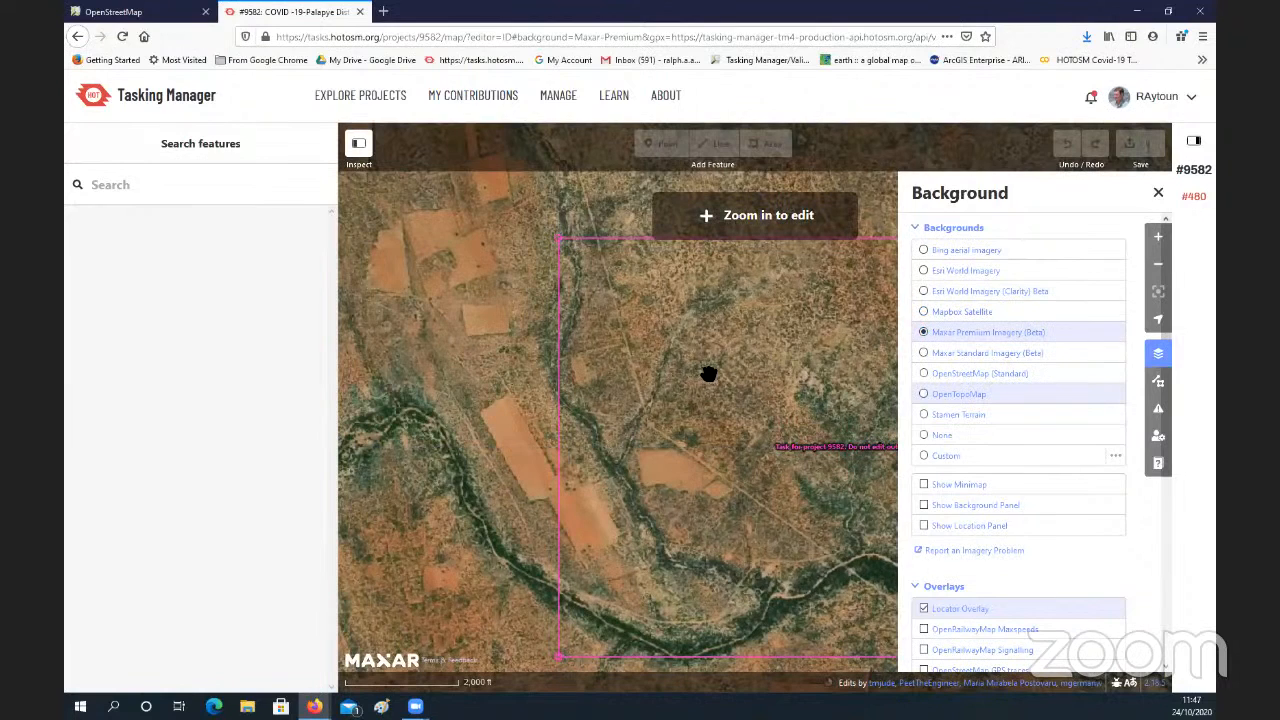
drag(623, 300, 491, 200)
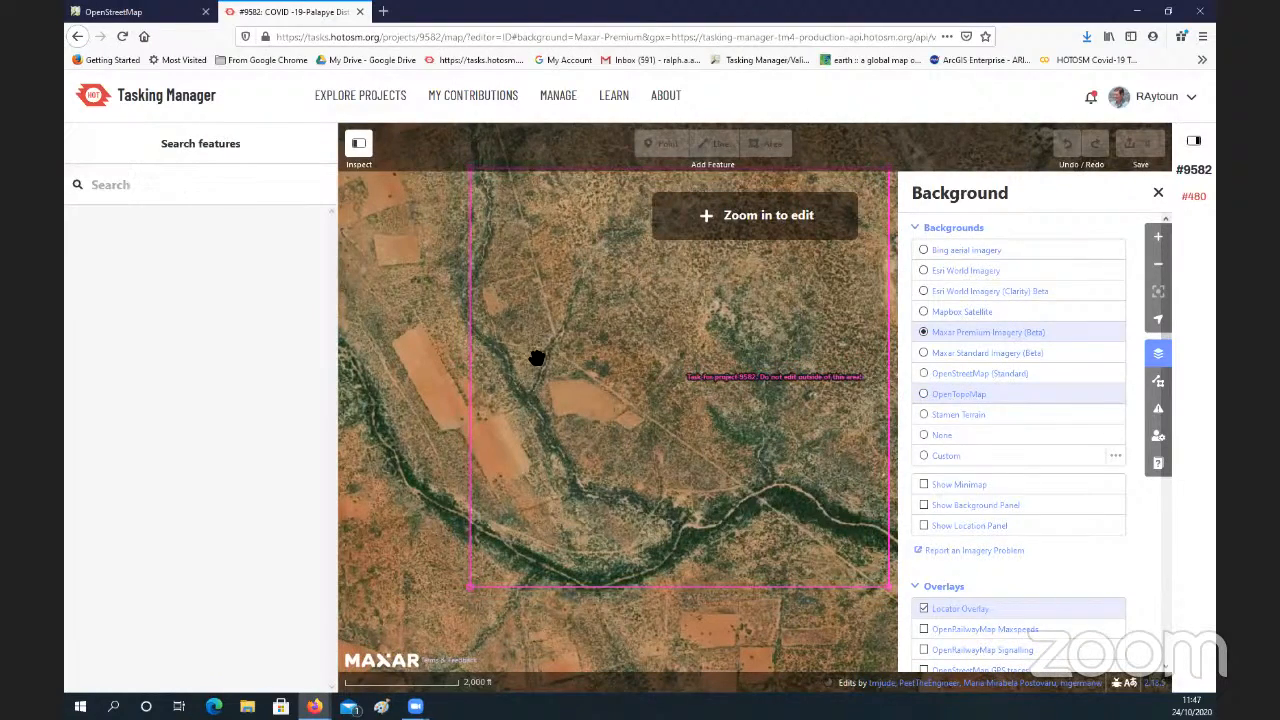
Step: Start a line just inside the western task boundary, trace the tree-lined watercourse southeastward, and close the background settings
scroll(537, 358, up, 2)
scroll(523, 317, up, 2)
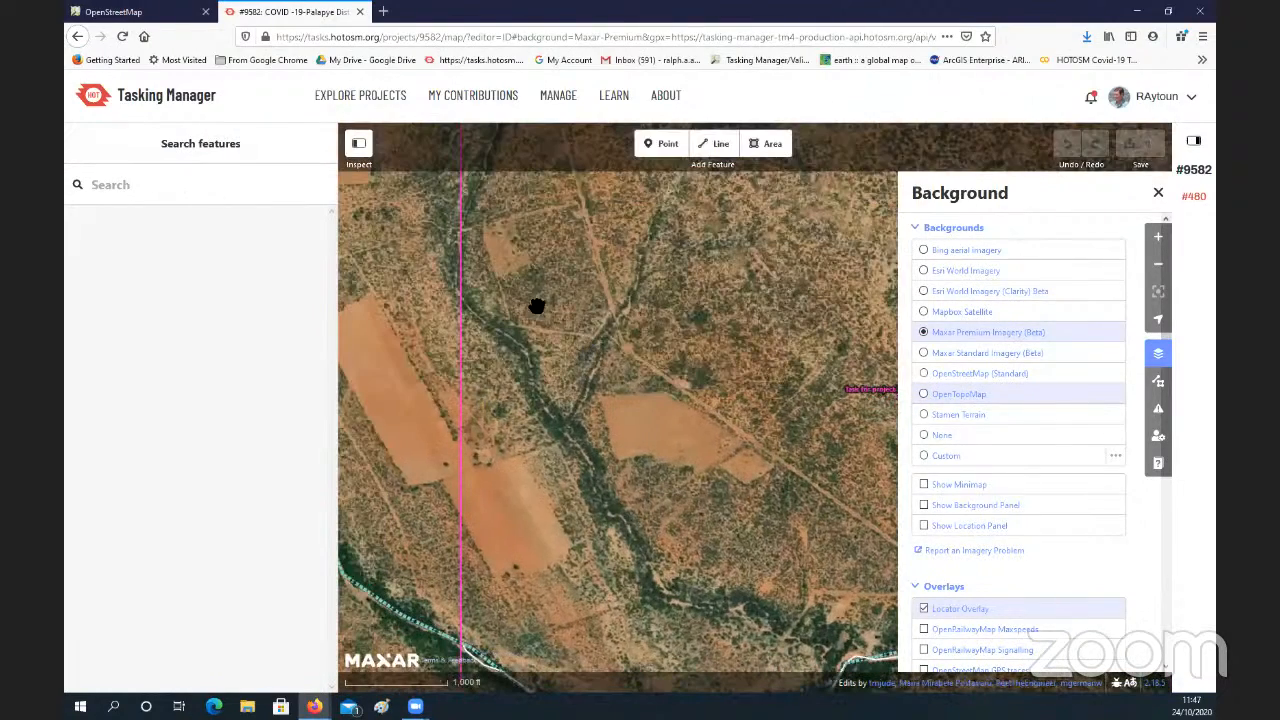
scroll(542, 328, up, 3)
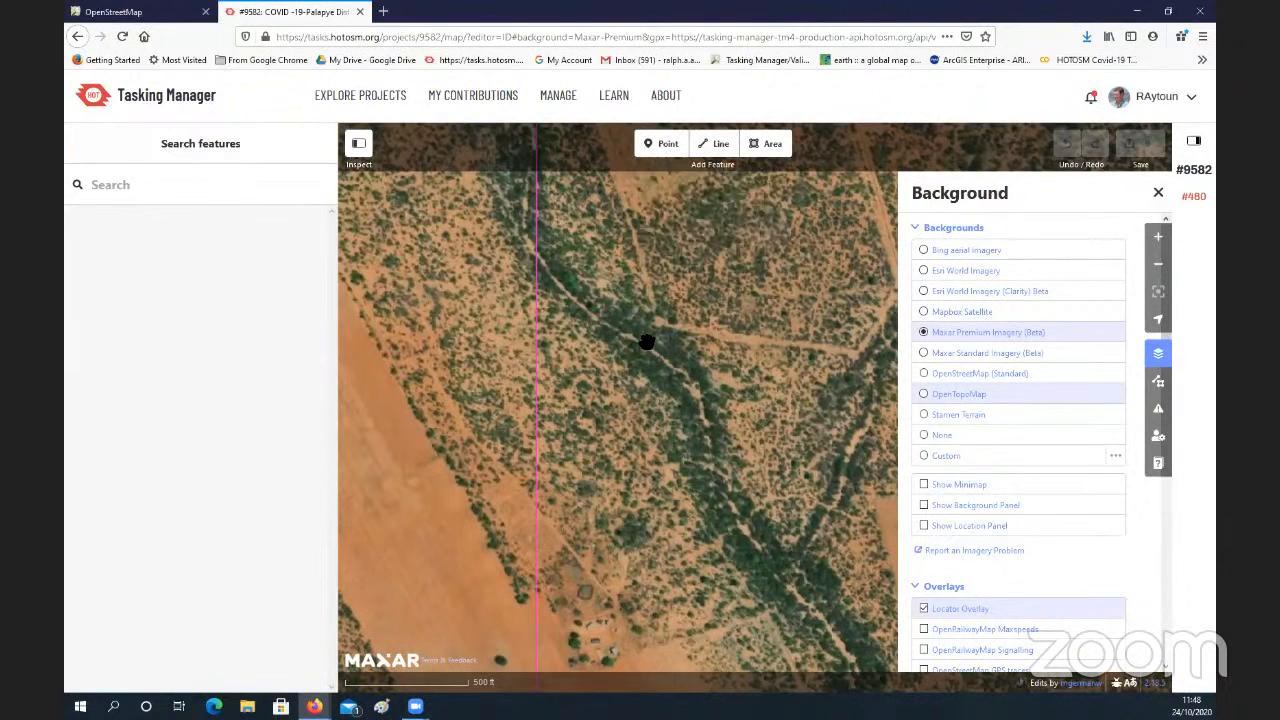
key(2)
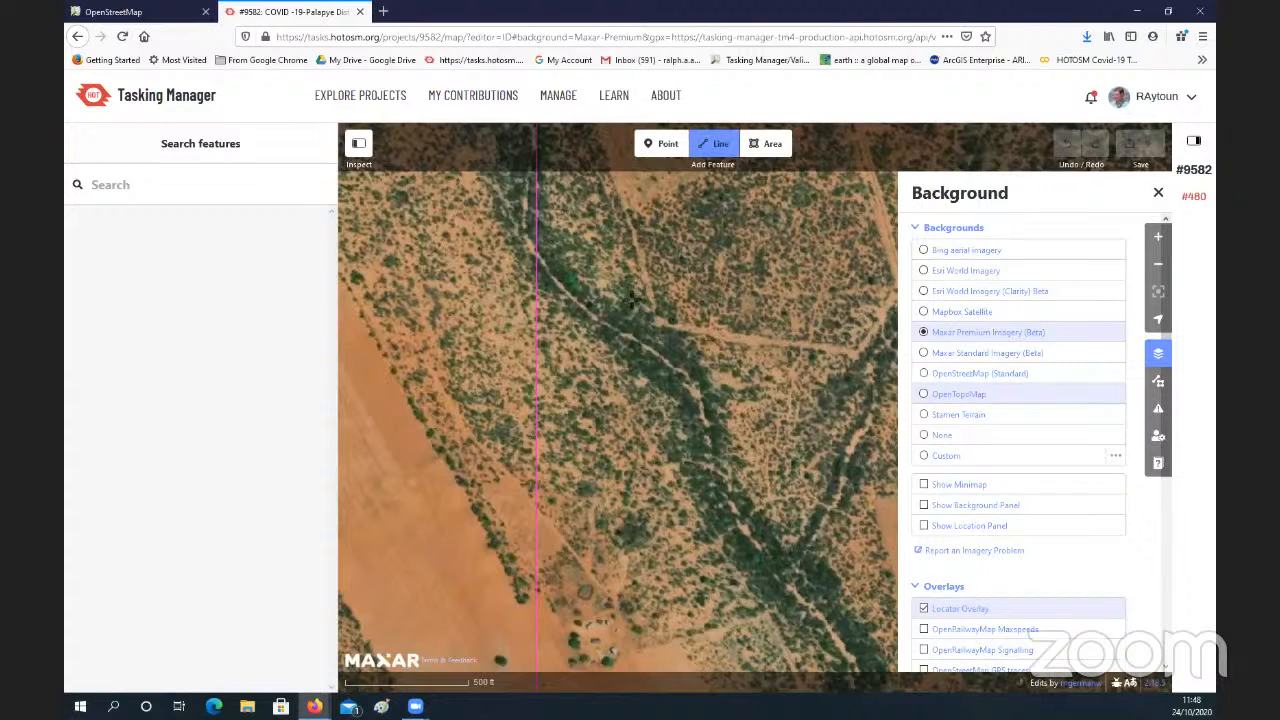
click(550, 273)
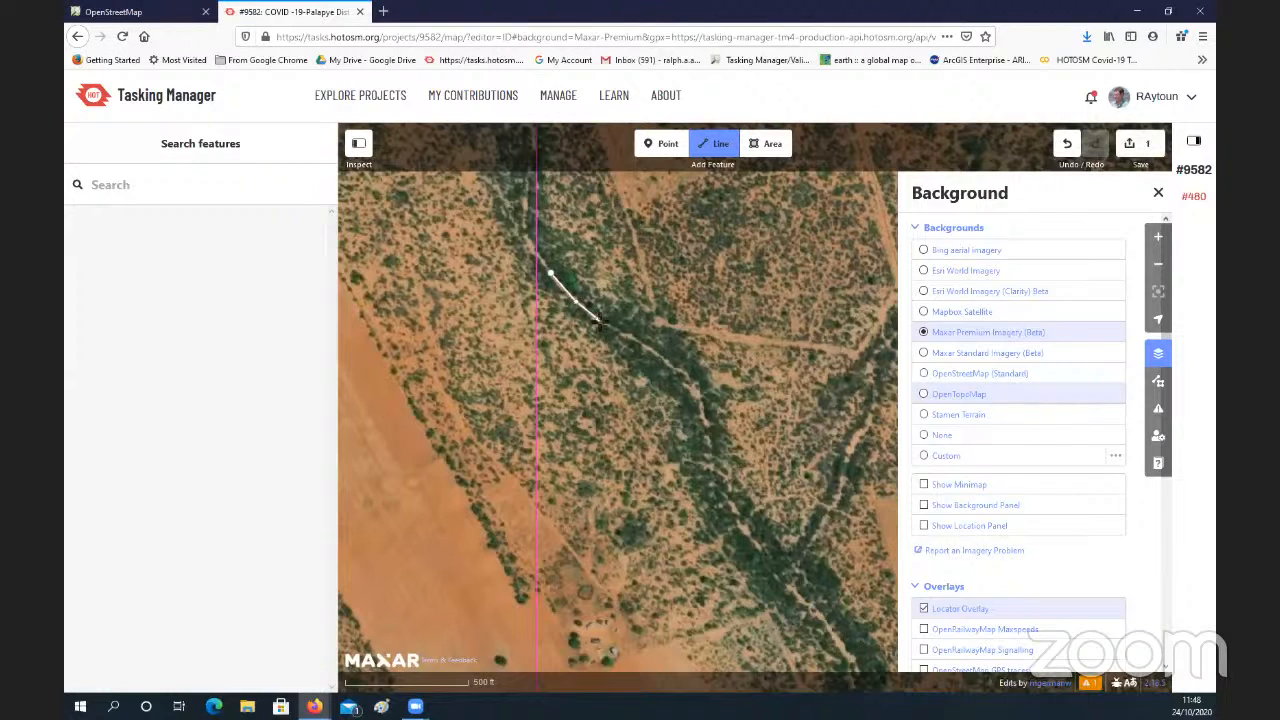
scroll(604, 322, up, 2)
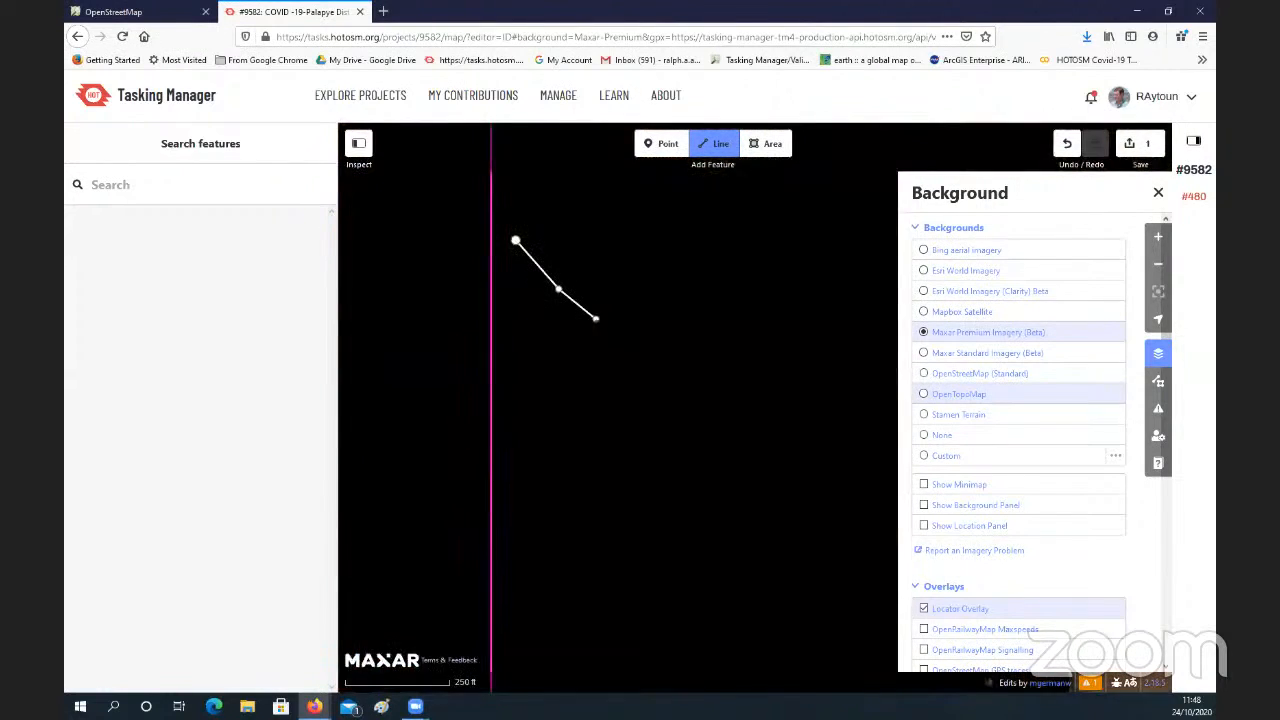
click(596, 318)
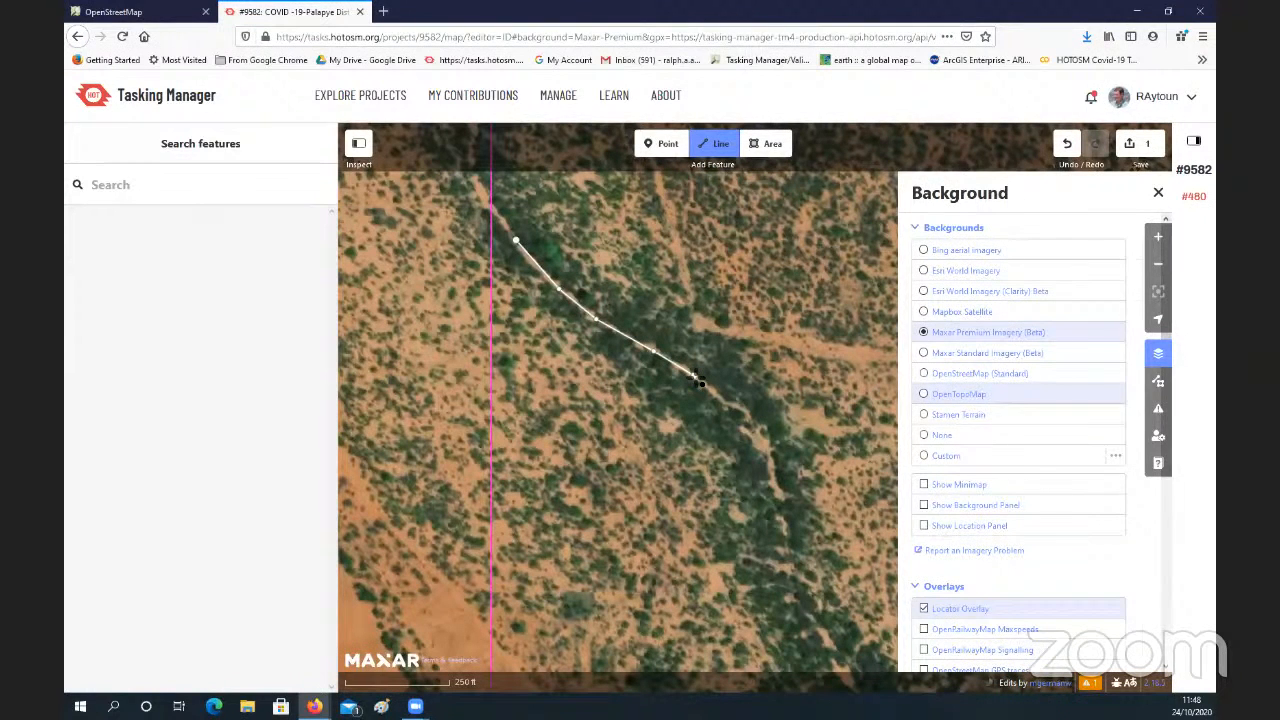
key(b)
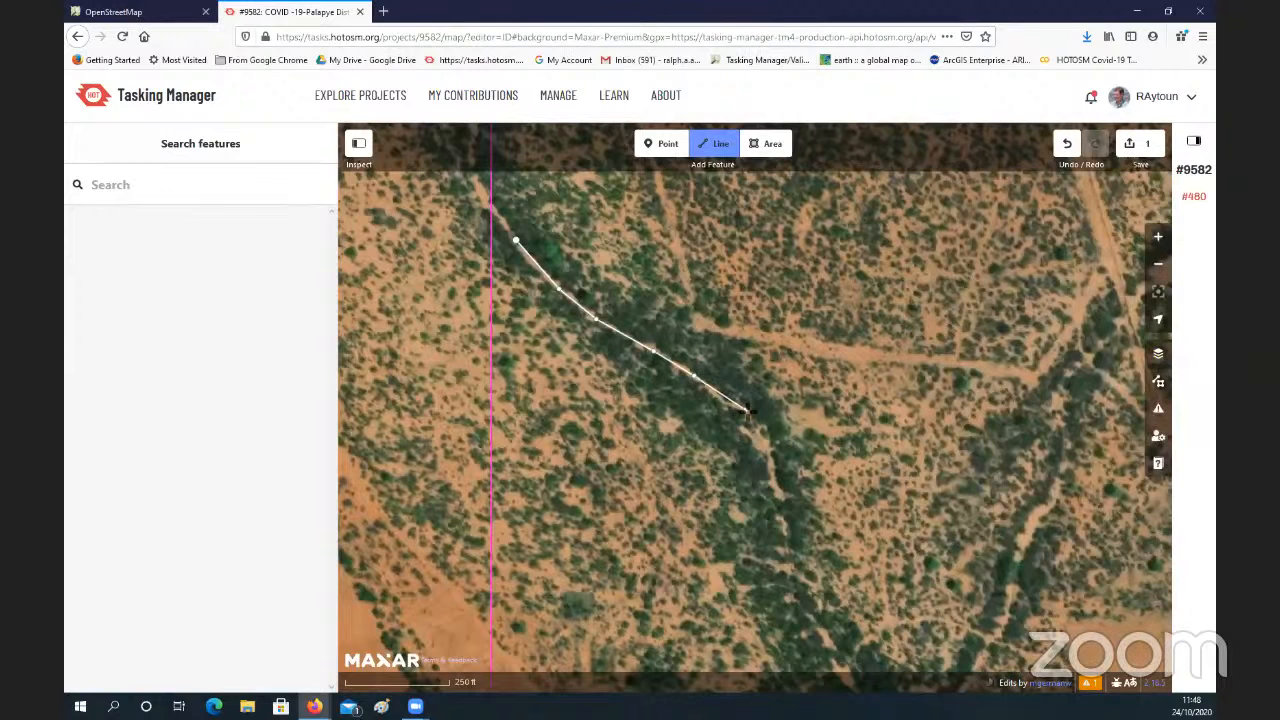
click(763, 442)
click(774, 483)
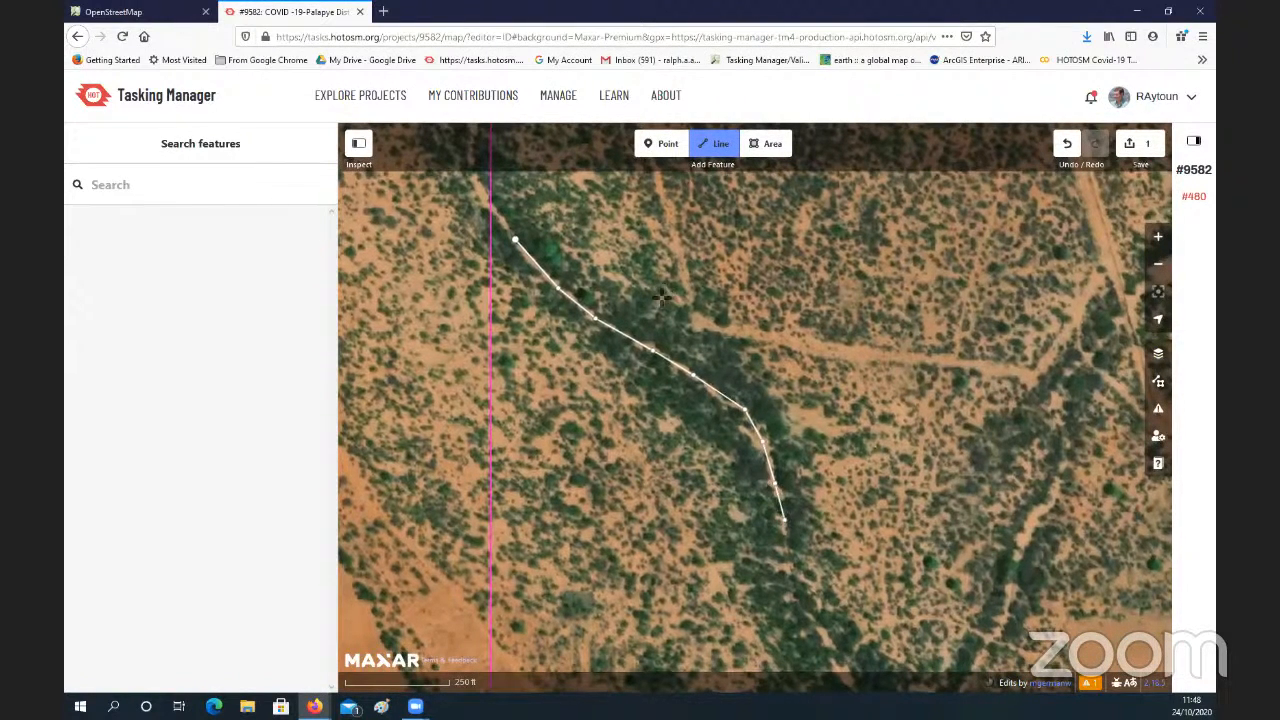
Step: Continue tracing the watercourse southeastward past its junction with the northeastern tributary and finish the line south of it
mouse_move(785, 525)
mouse_down()
mouse_move(728, 392)
mouse_move(662, 295)
mouse_up()
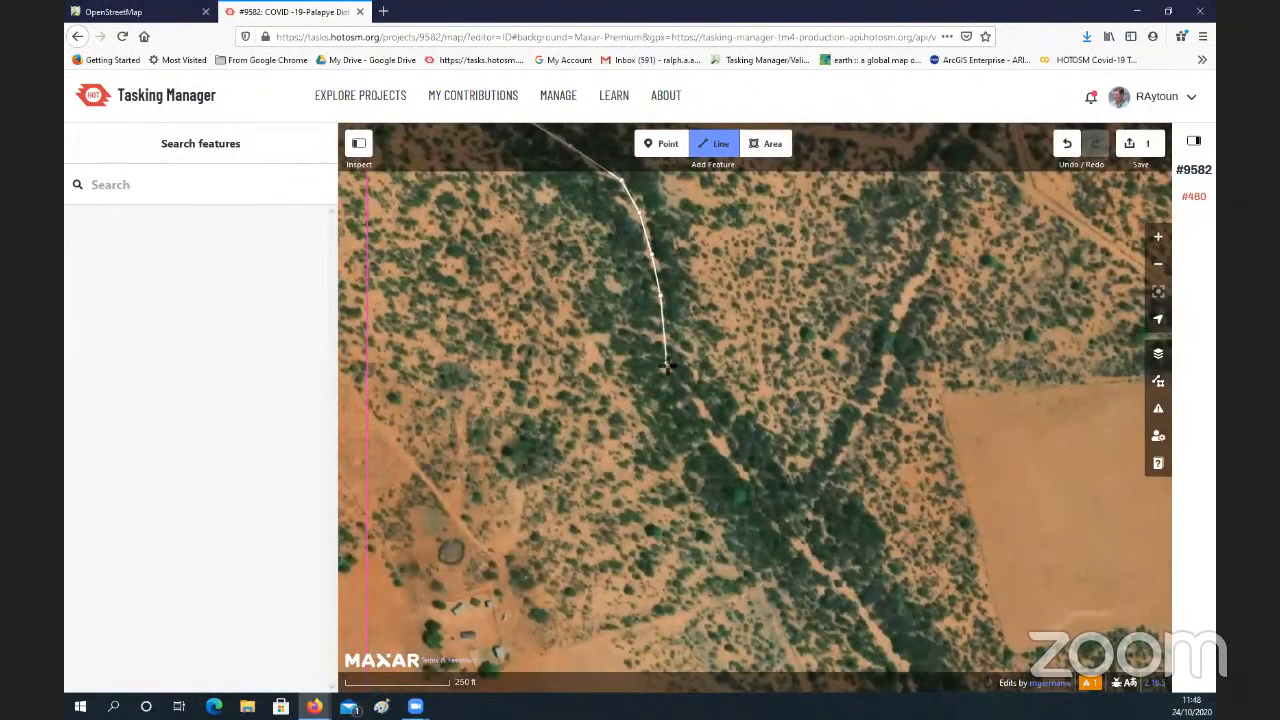
click(697, 430)
click(745, 474)
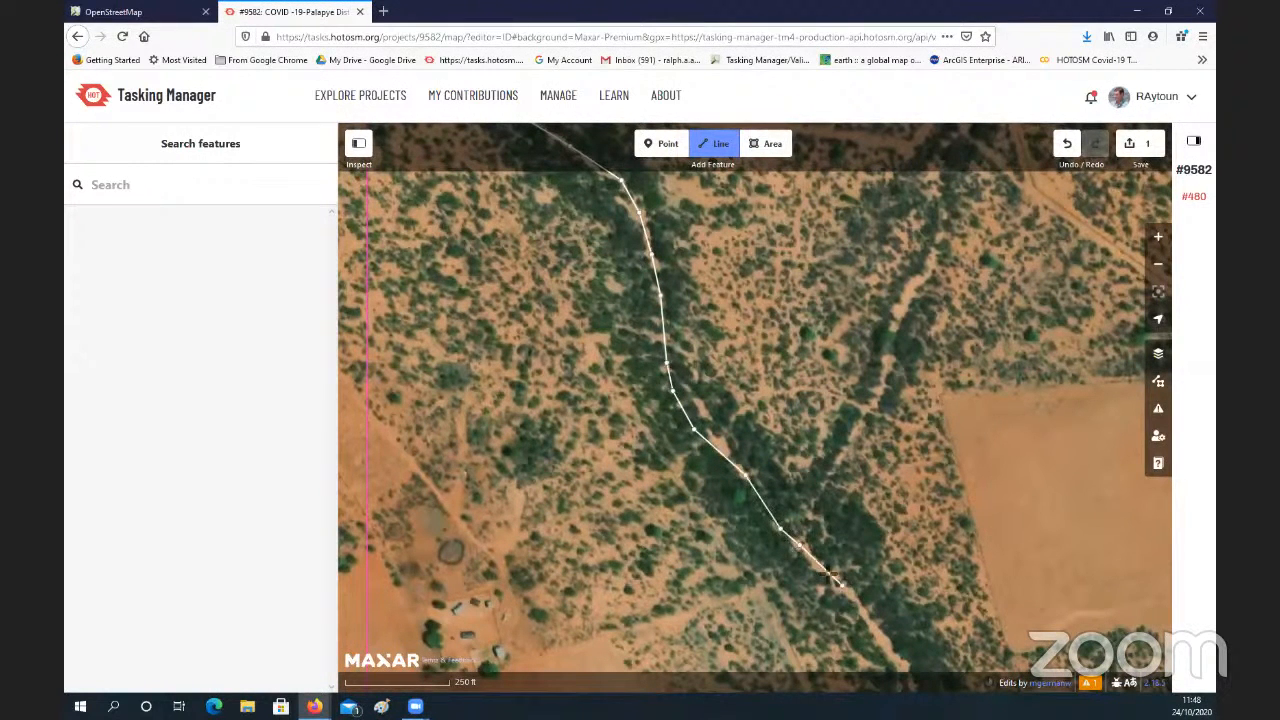
drag(845, 589, 668, 385)
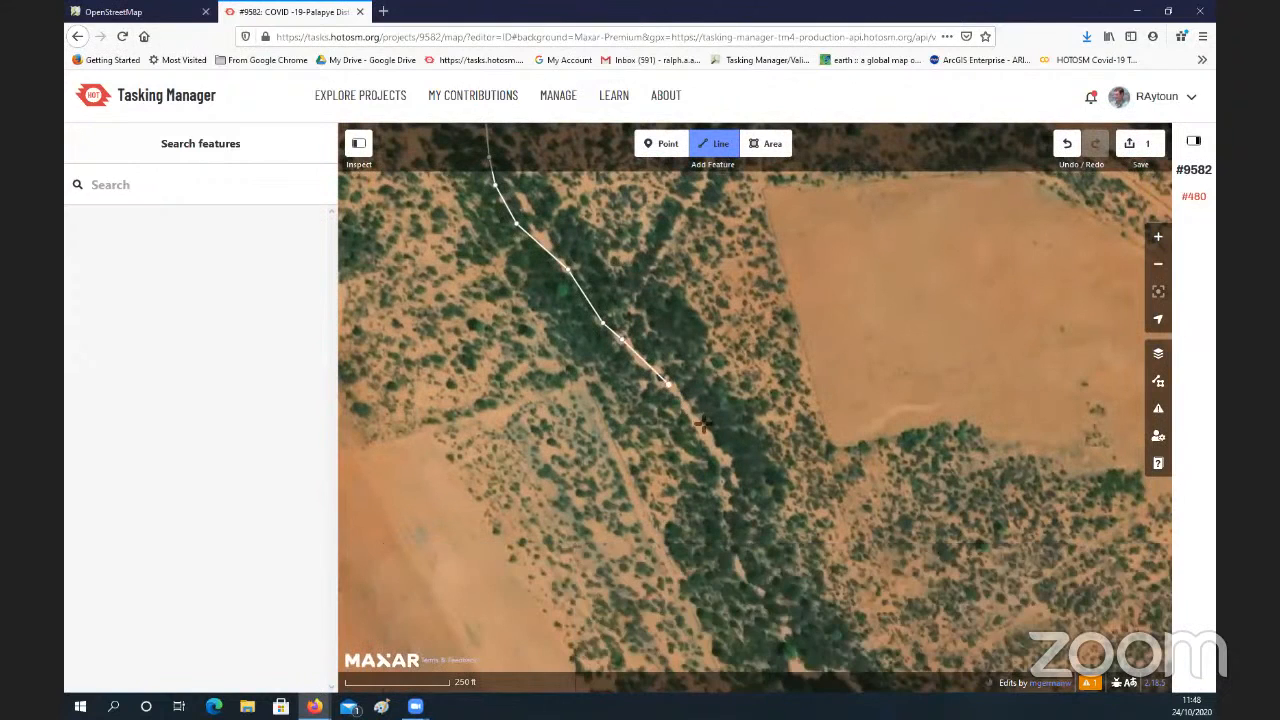
click(726, 466)
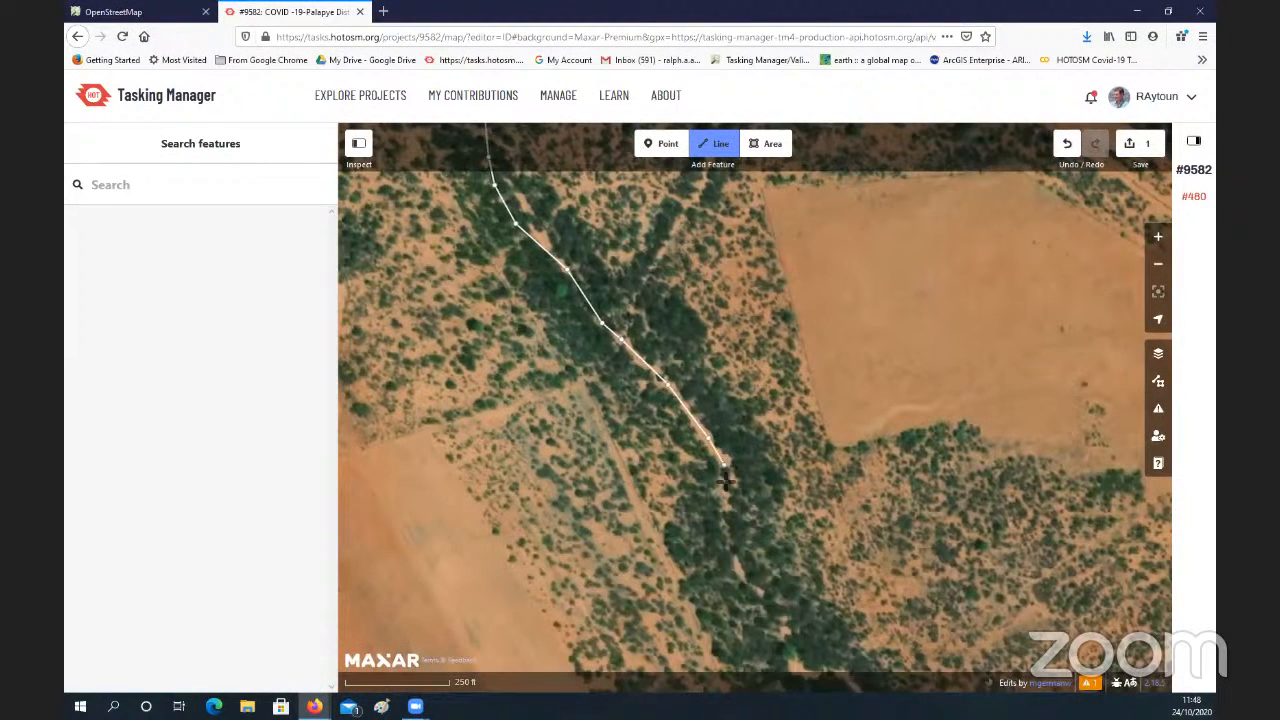
click(728, 529)
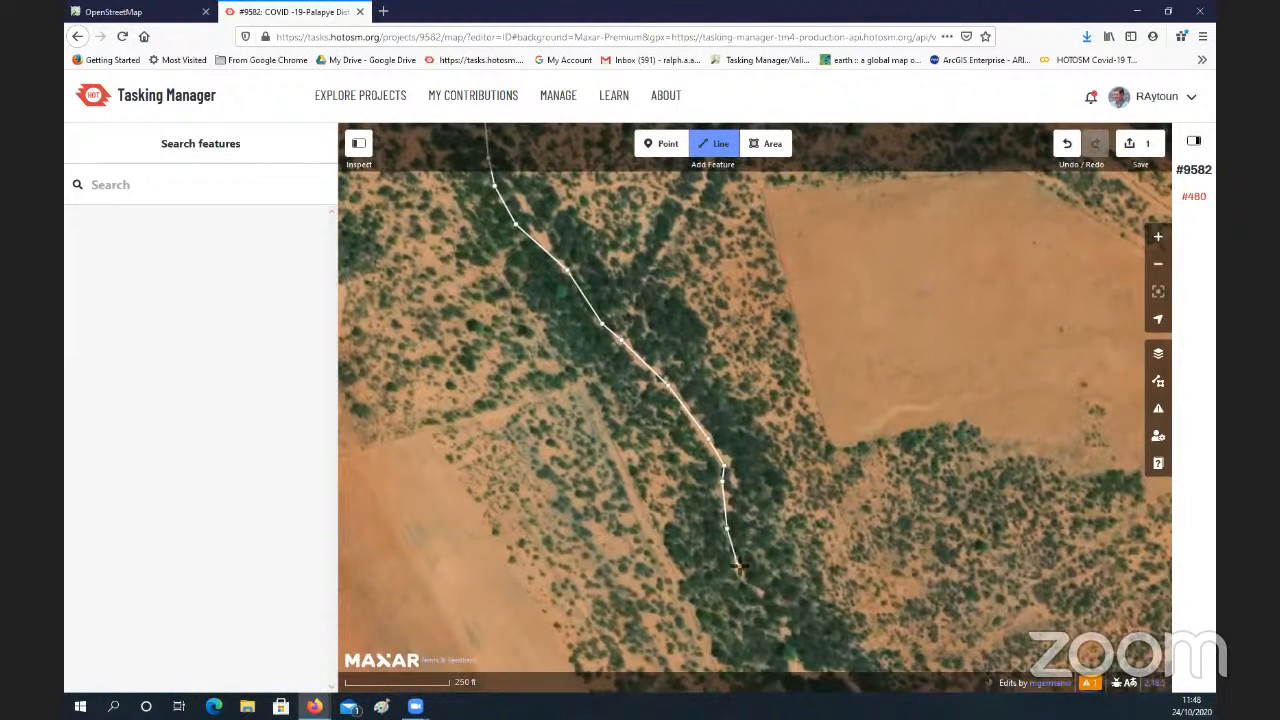
click(738, 564)
drag(757, 582, 666, 434)
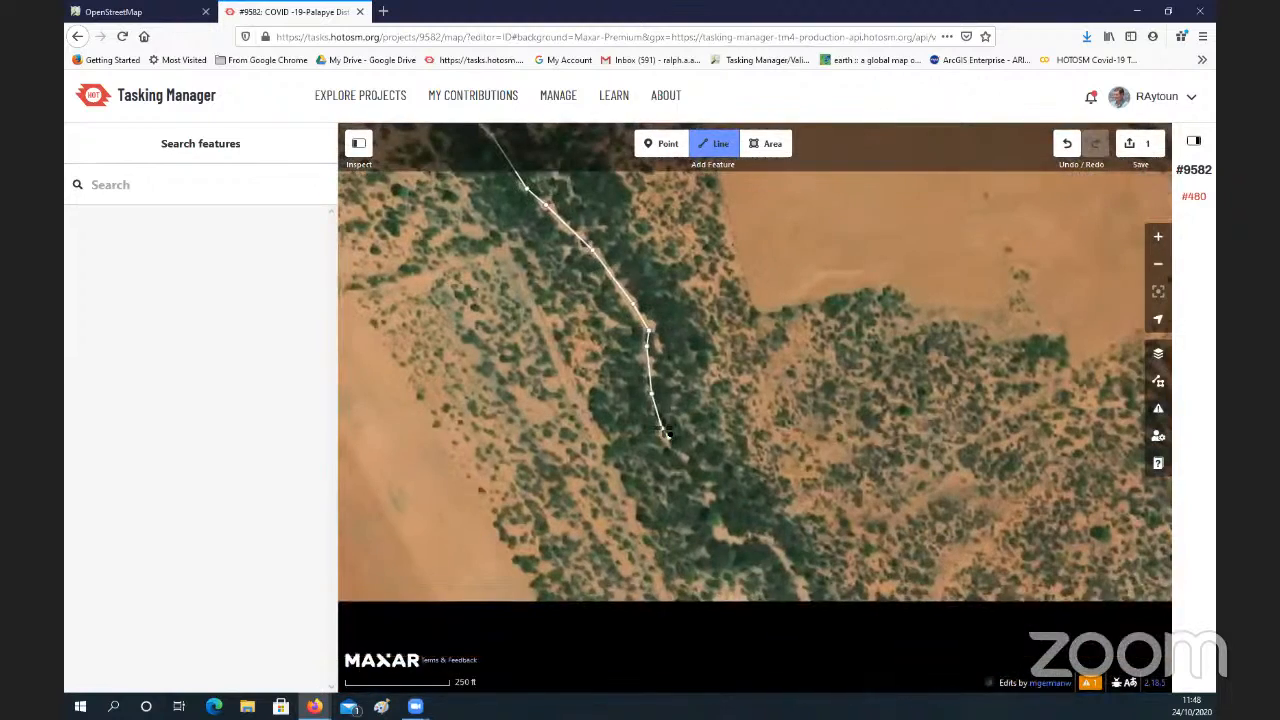
click(662, 428)
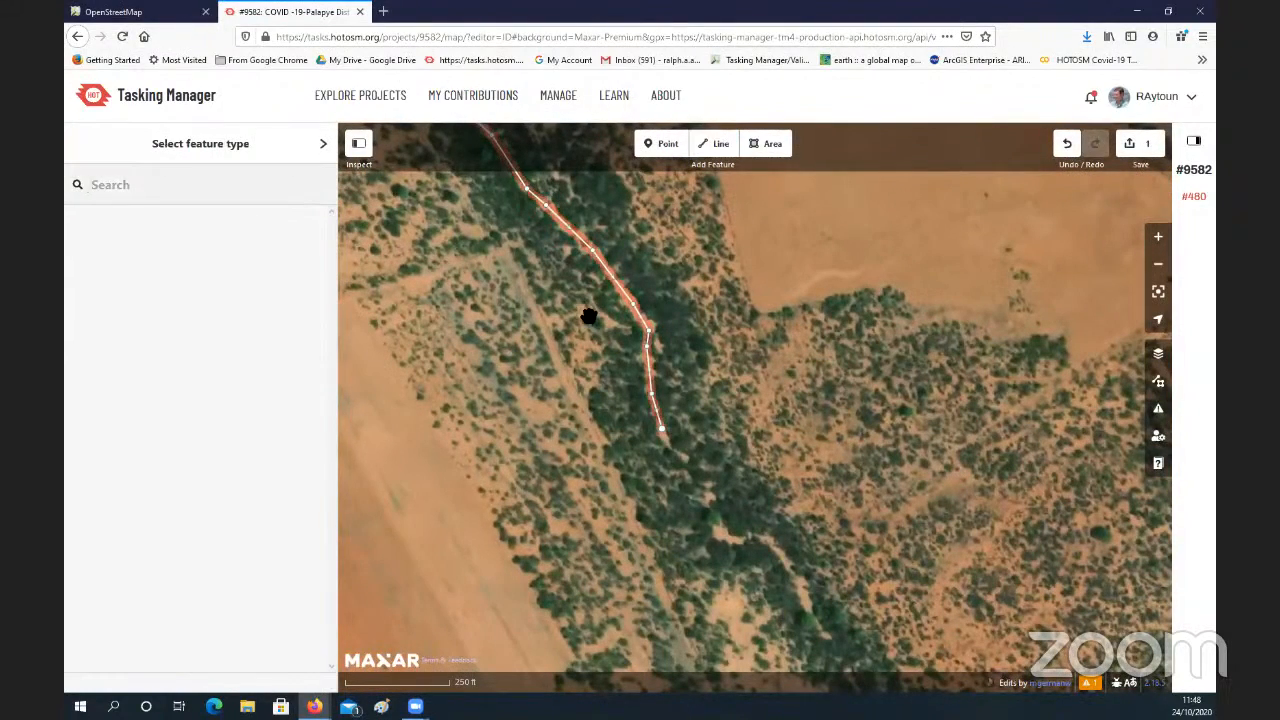
Step: Try to find the stream feature type for the traced watercourse line by searching for "stream"
drag(609, 357, 709, 498)
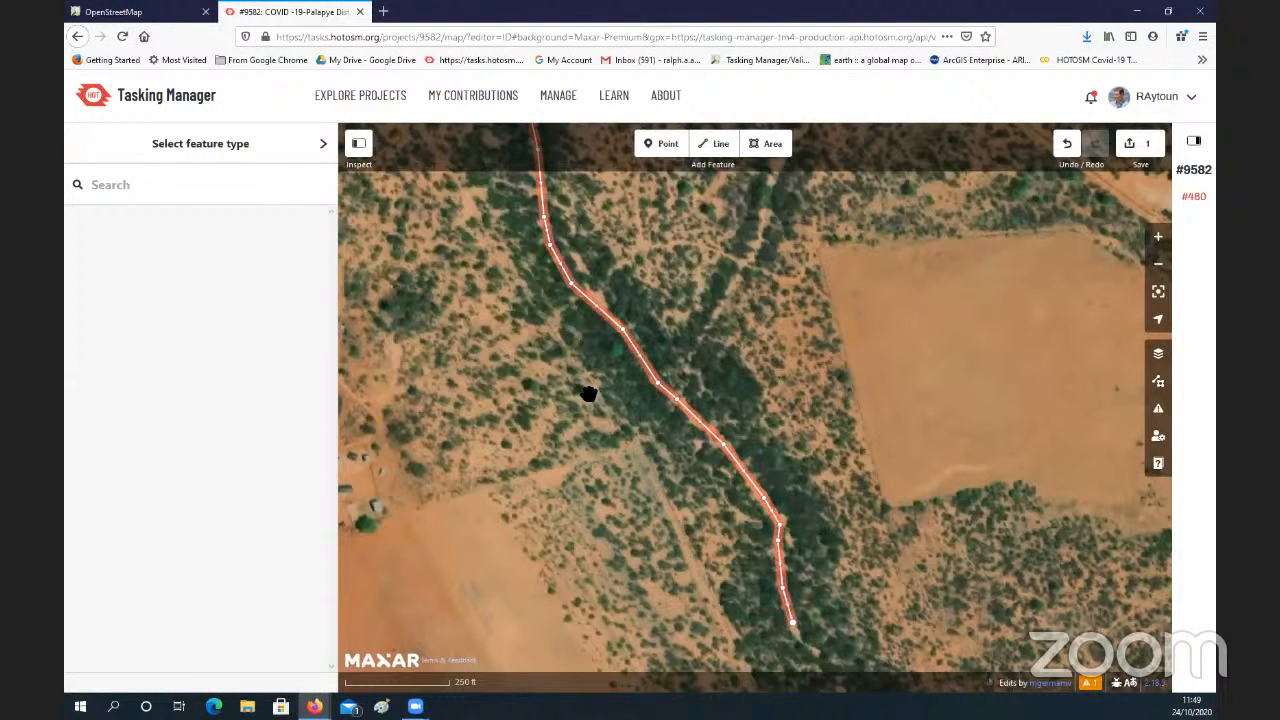
click(620, 322)
click(612, 322)
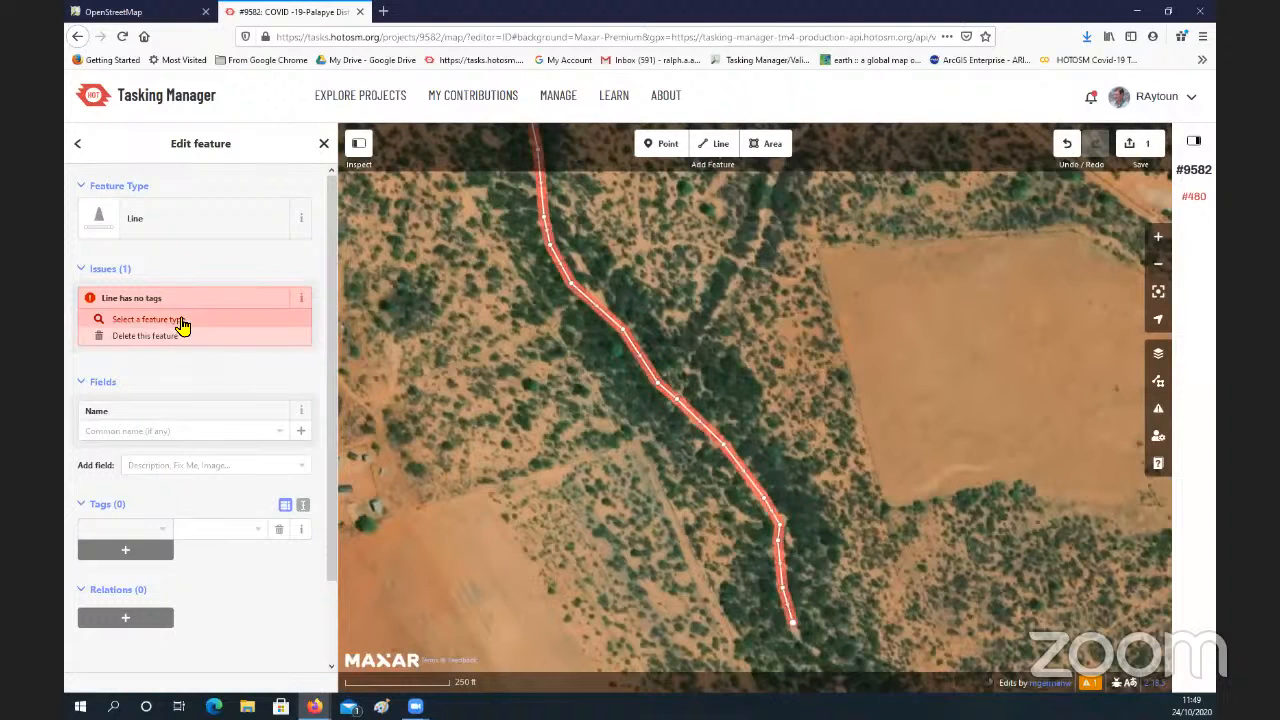
click(162, 209)
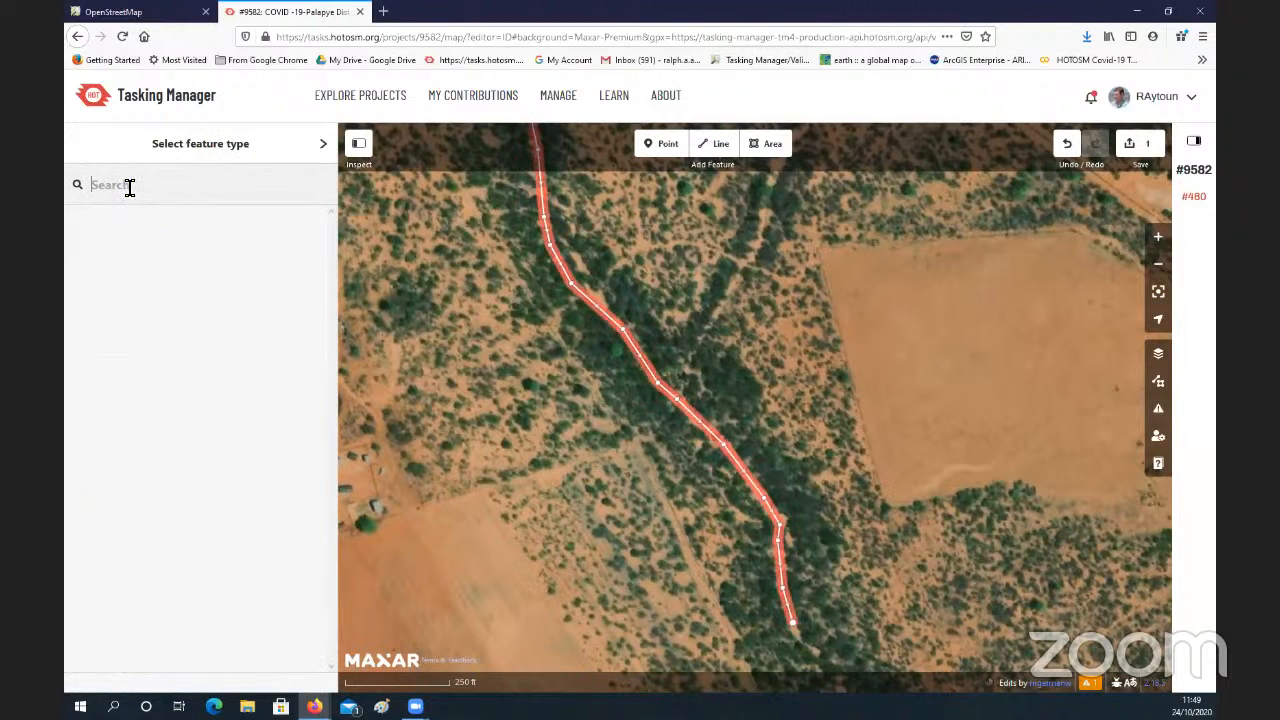
text(stream)
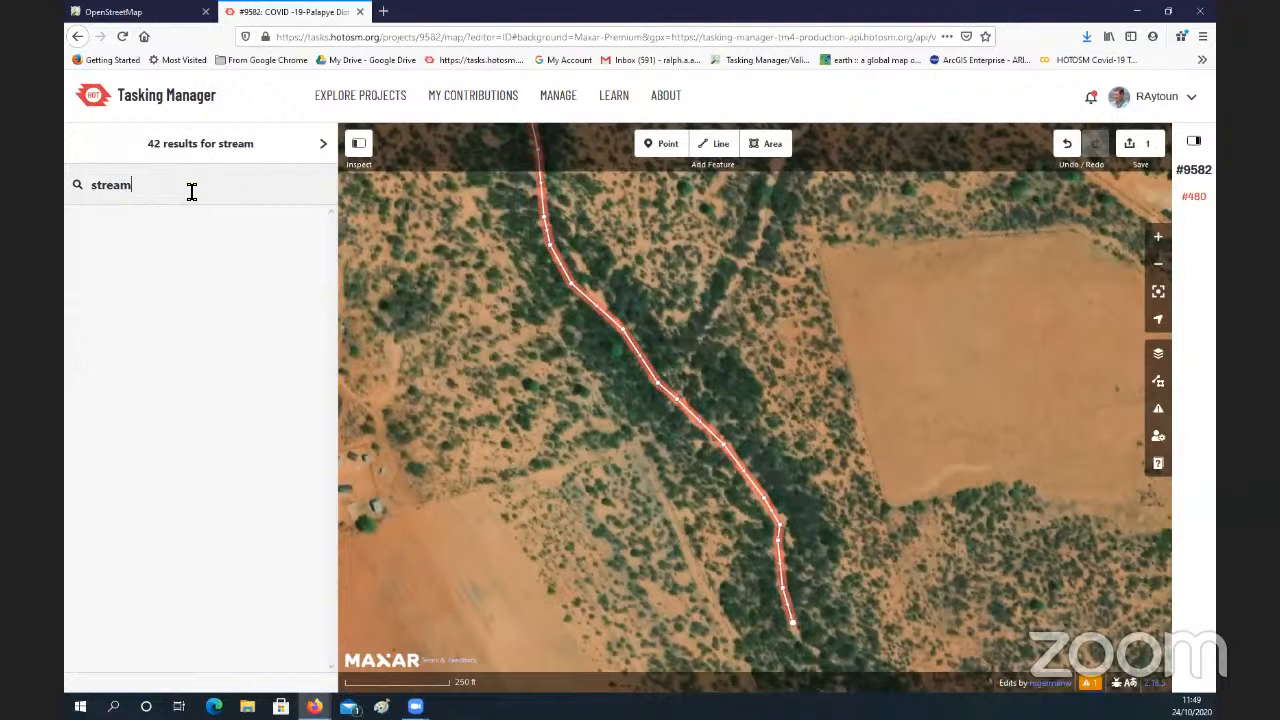
Step: Try to find a feature type for the traced watercourse line by searching for "waterway"
click(320, 143)
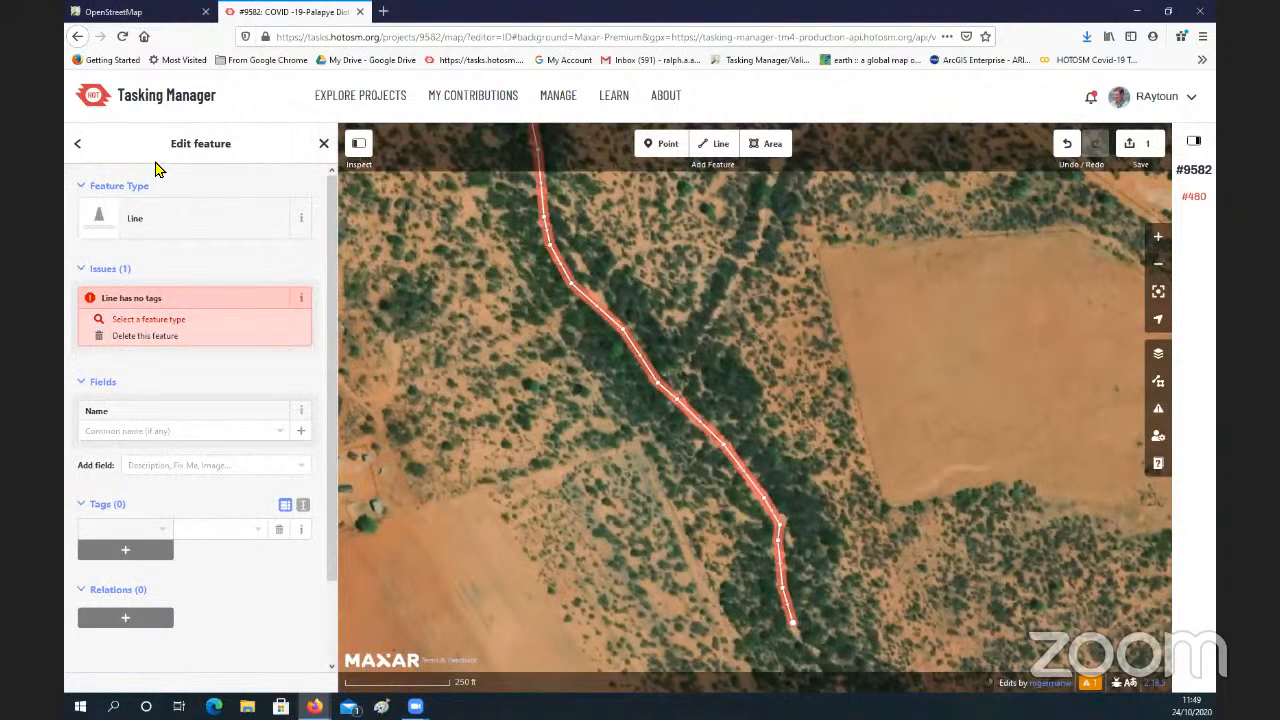
click(164, 227)
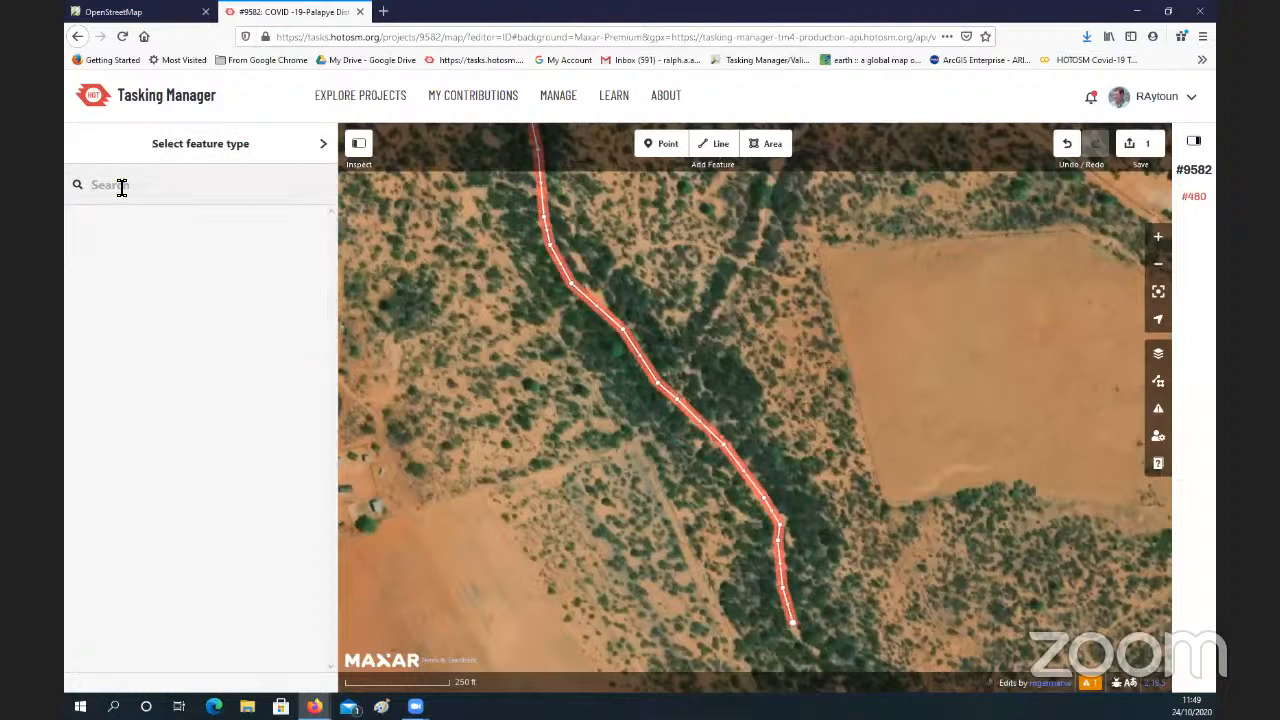
text(waterwsy)
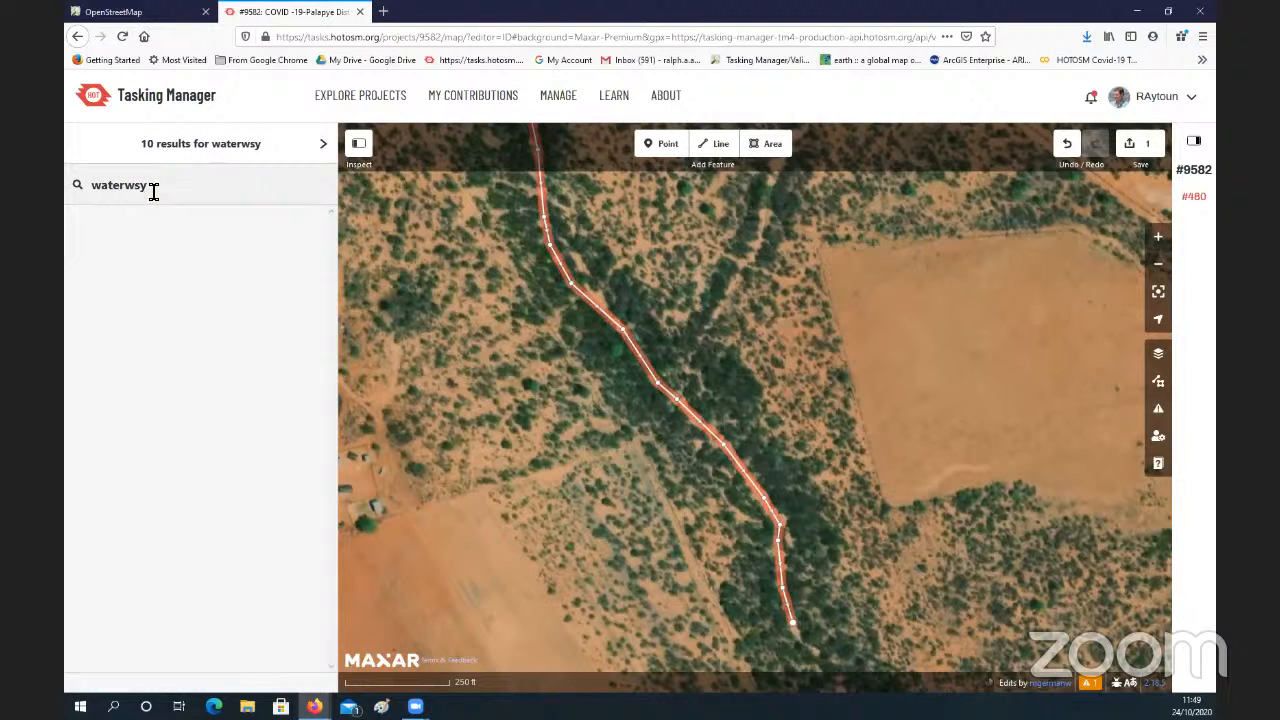
key(BackSpace)
key(BackSpace)
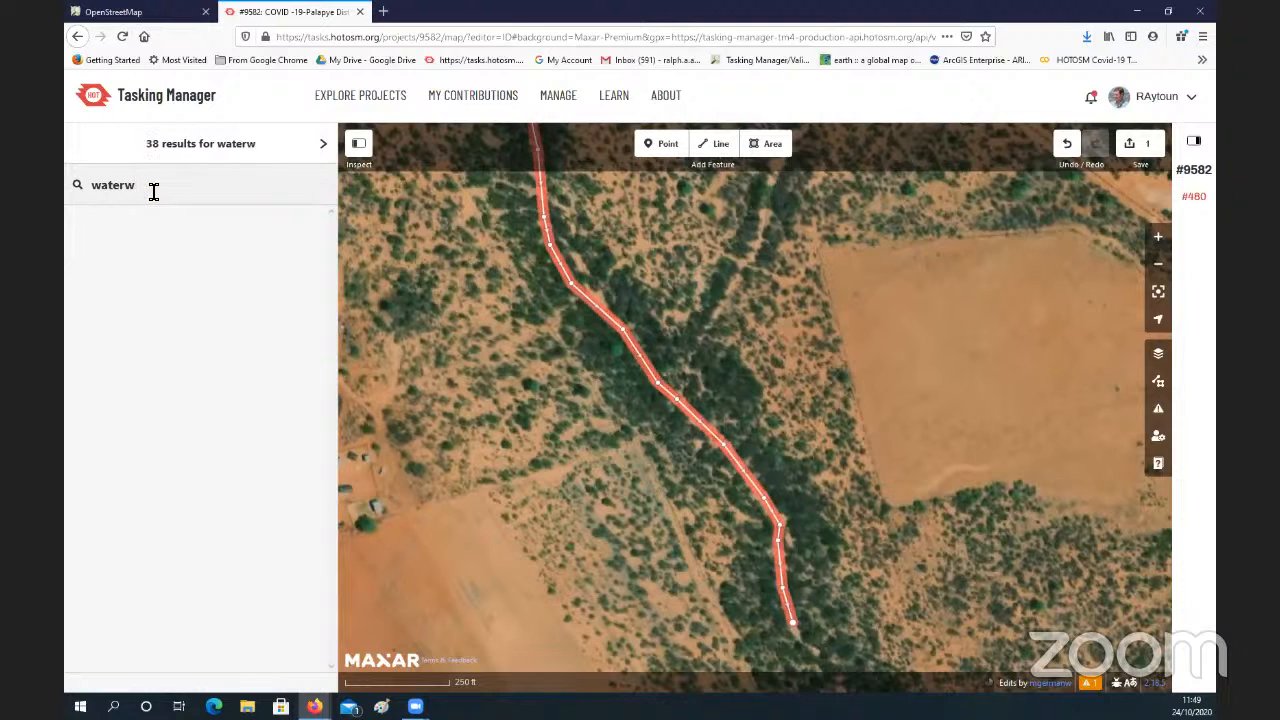
text(ay)
click(323, 145)
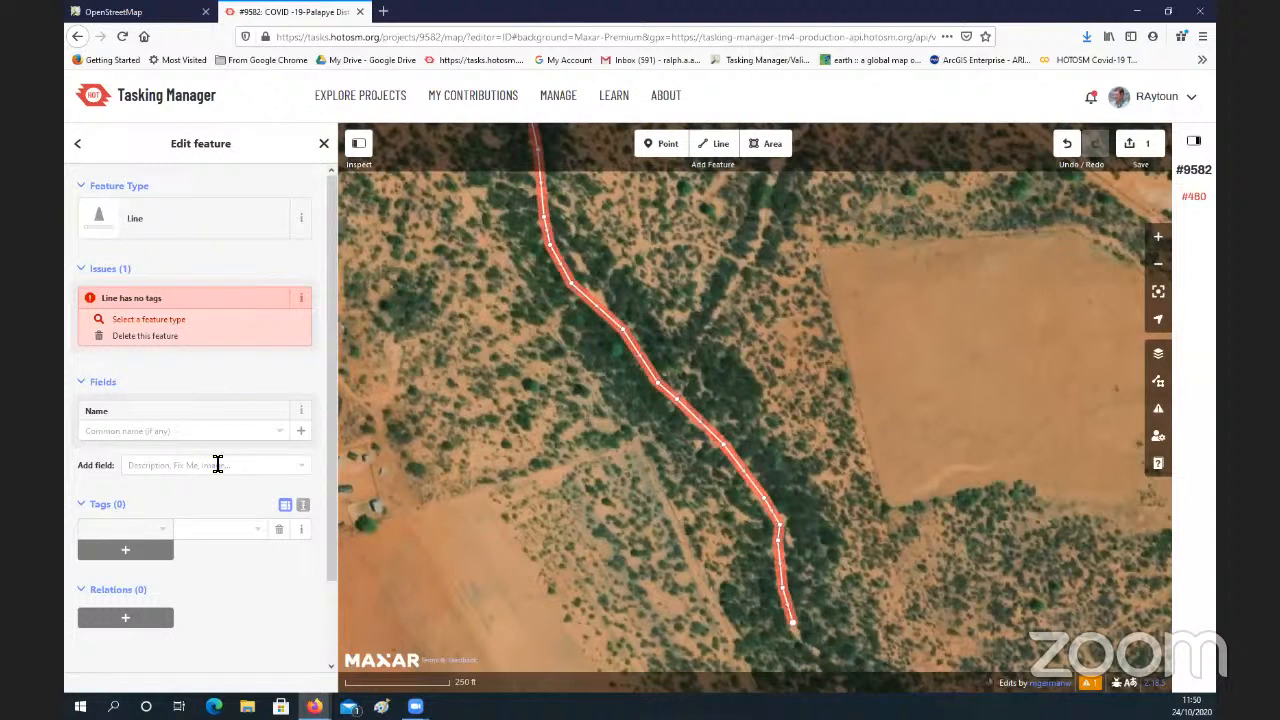
Step: Add the tag key "waterway" to the traced watercourse line
scroll(200, 486, down, 1)
click(165, 488)
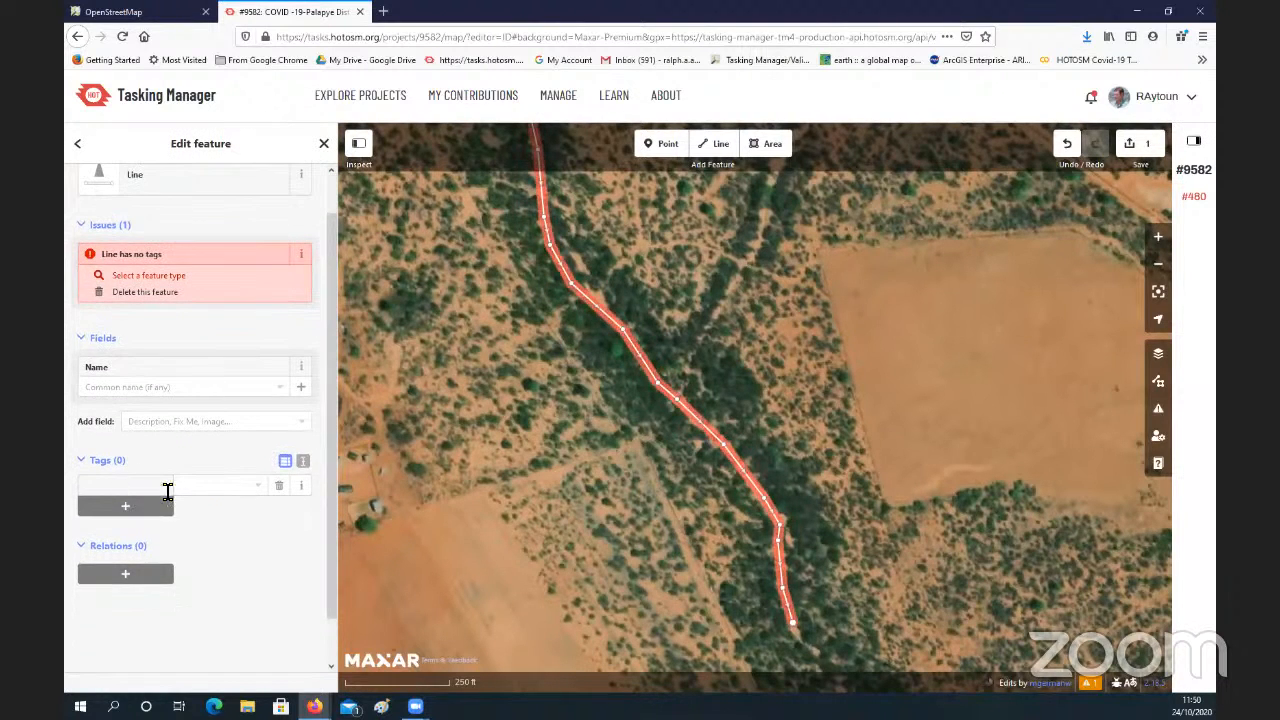
text(water)
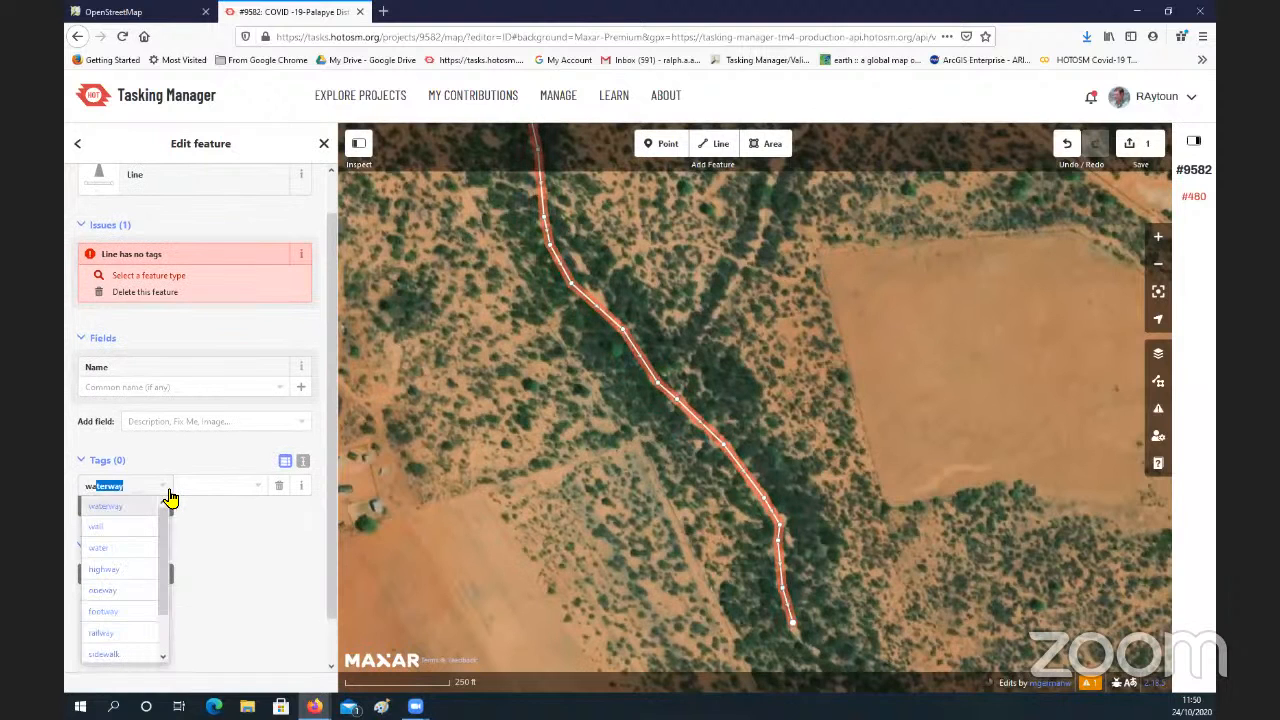
click(112, 513)
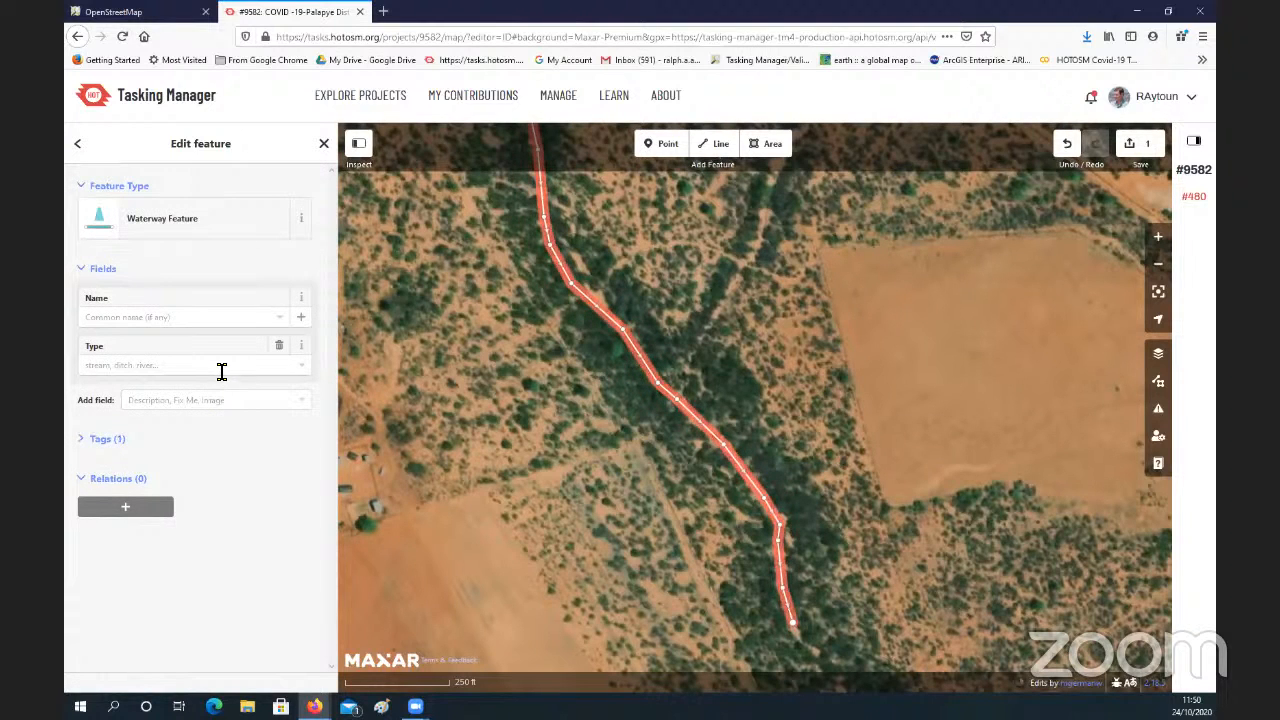
Step: Try to find a more specific feature type for the line by searching for "water", and deselect the line
click(212, 228)
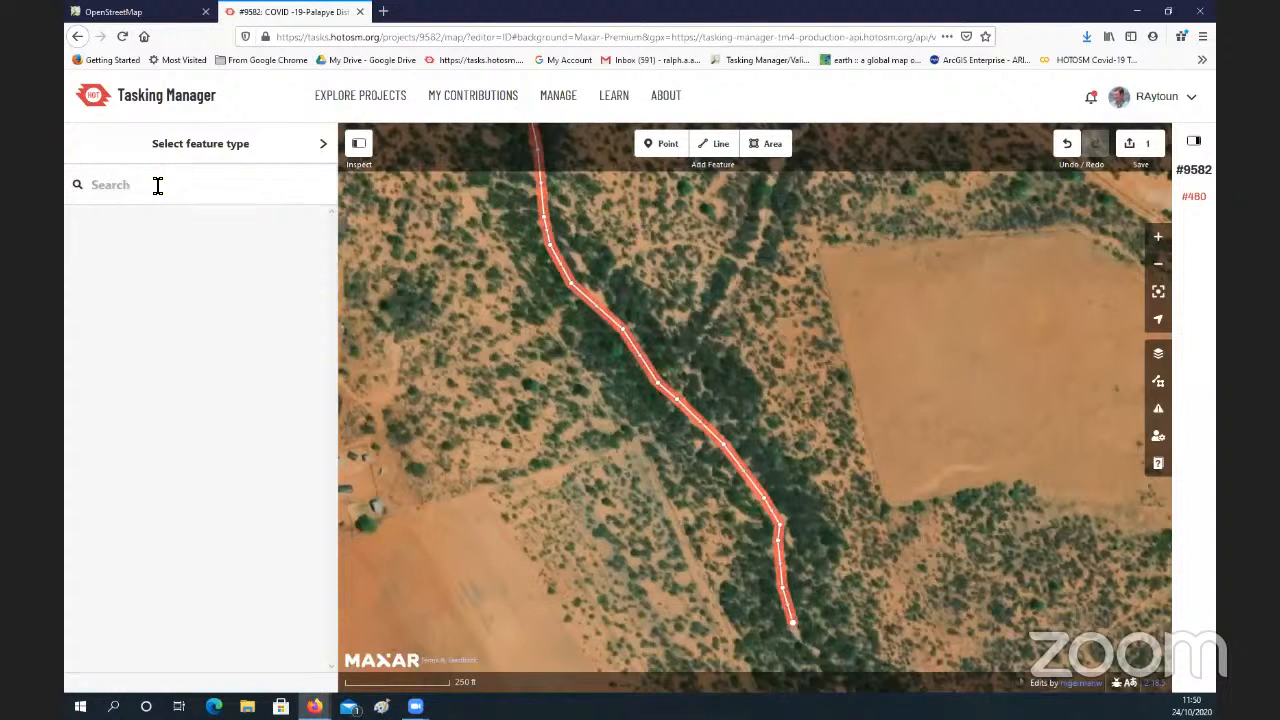
text(water)
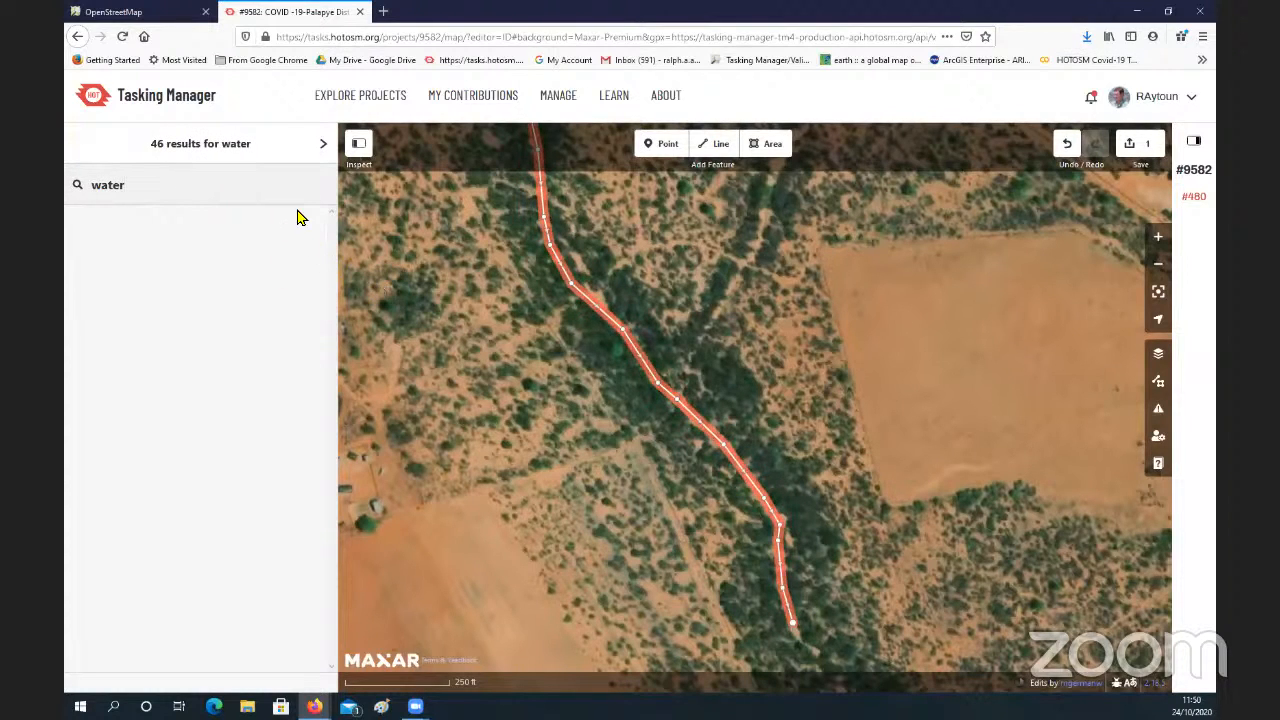
click(326, 149)
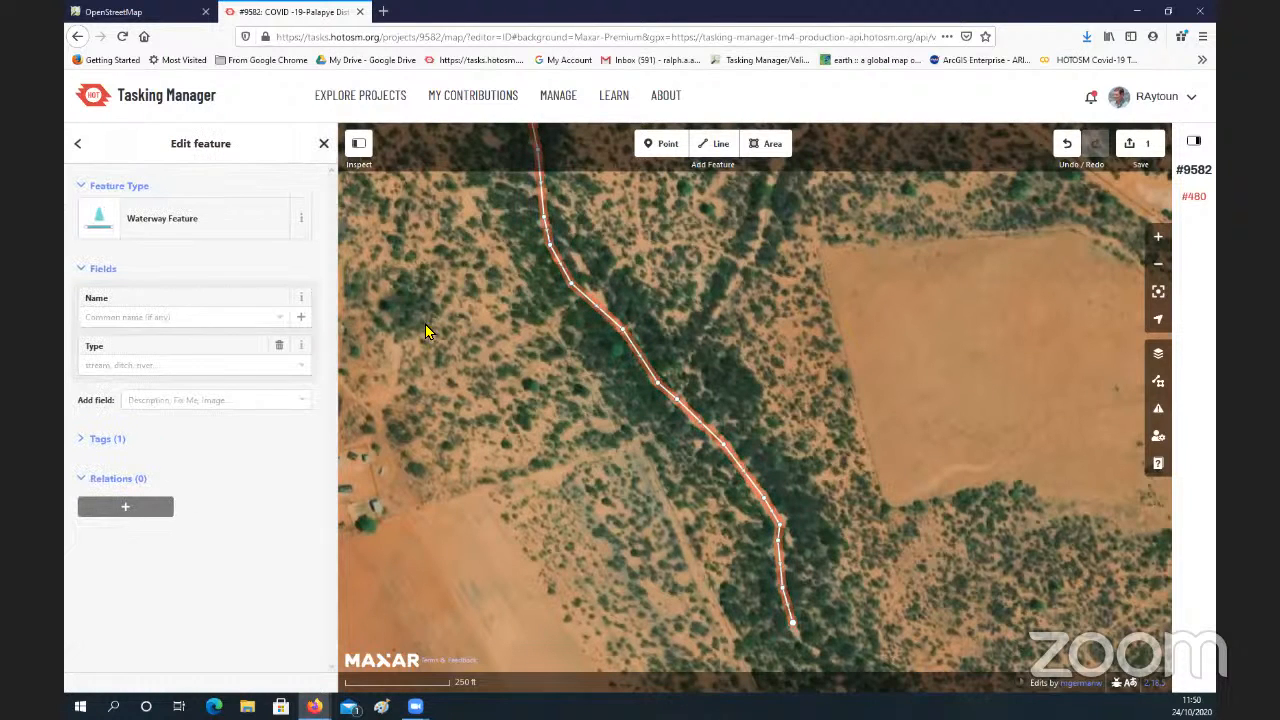
click(580, 397)
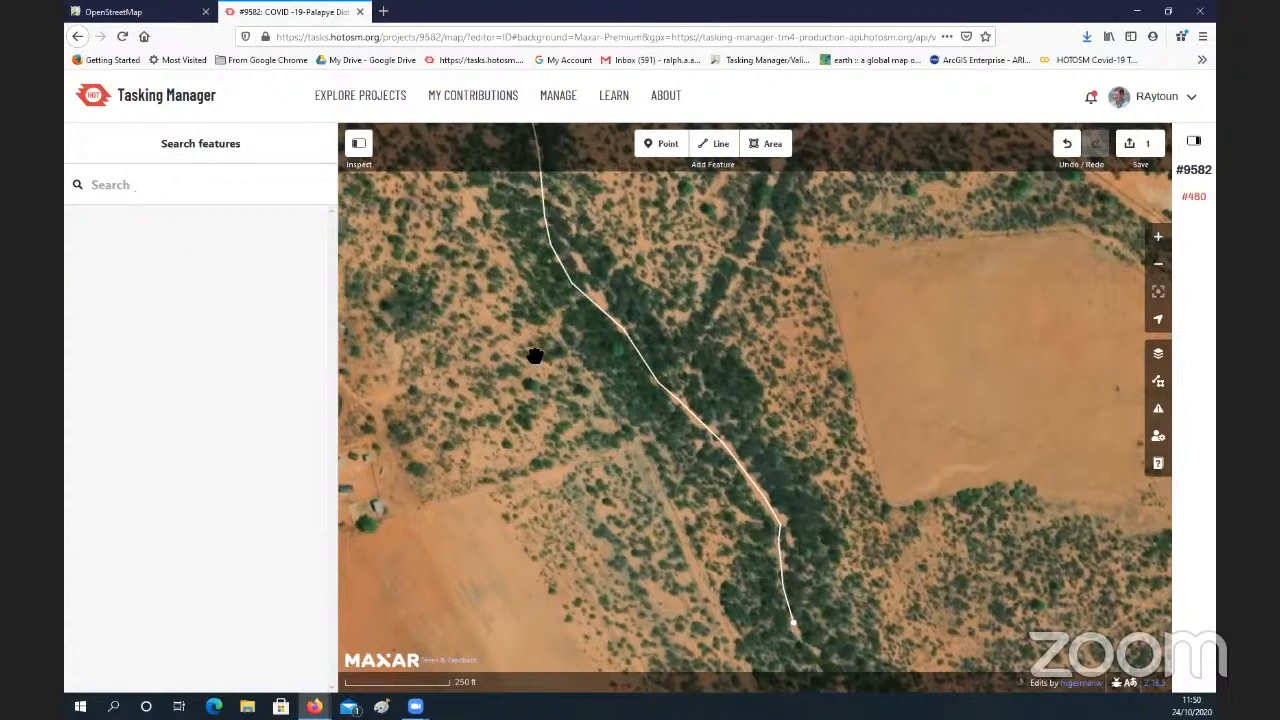
Step: Examine the traced watercourse and the surrounding imagery, including the northeastern tributary and the tree-lined continuation to the southeast
click(716, 432)
click(774, 440)
drag(802, 466, 777, 538)
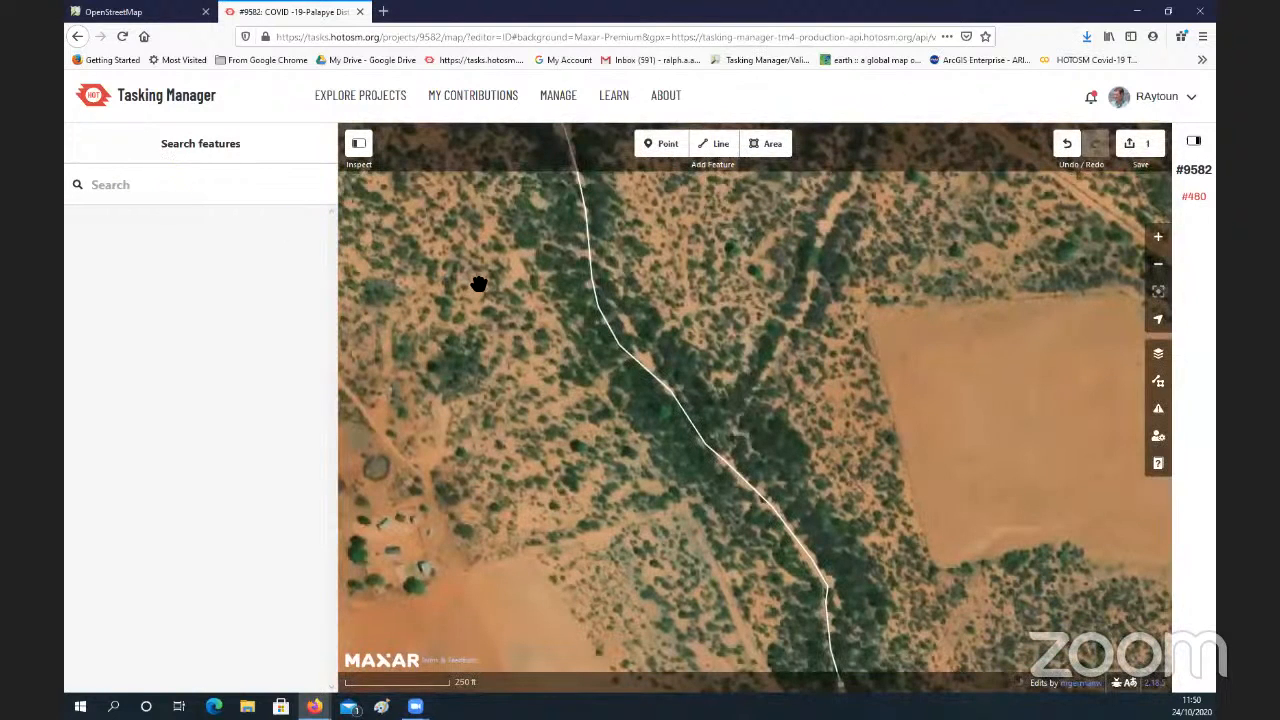
scroll(575, 382, down, 1)
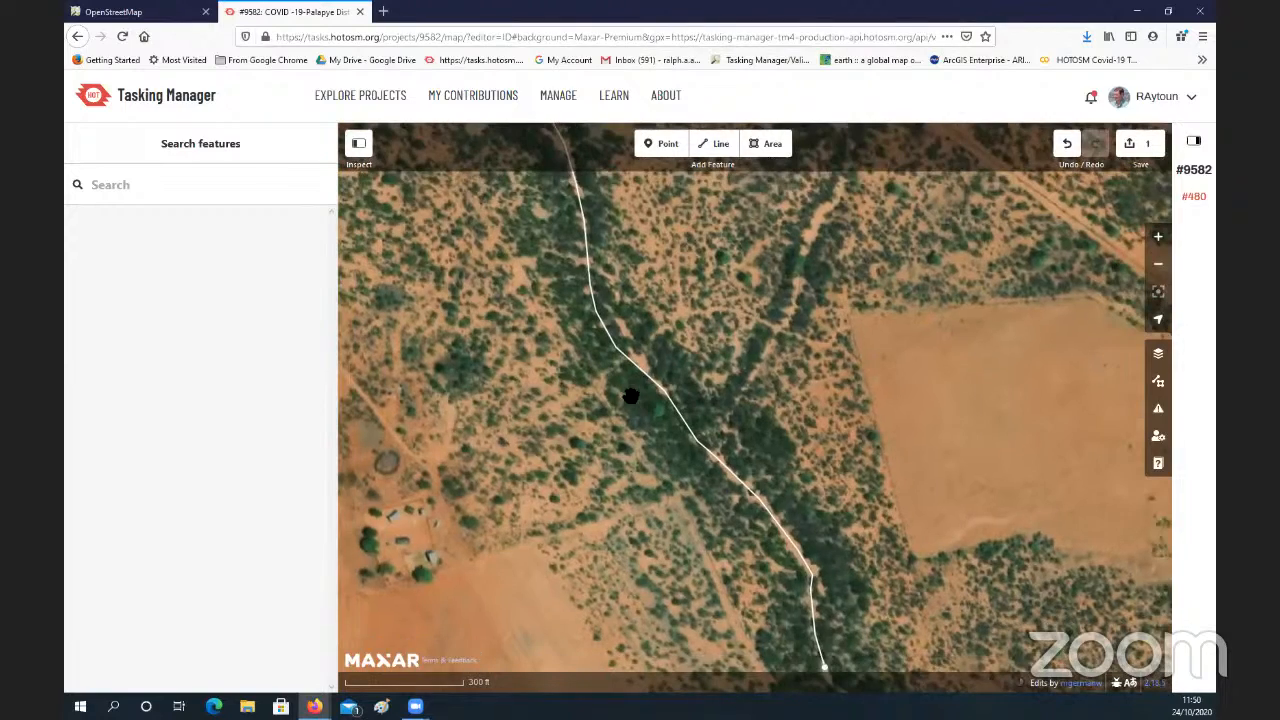
scroll(631, 396, down, 1)
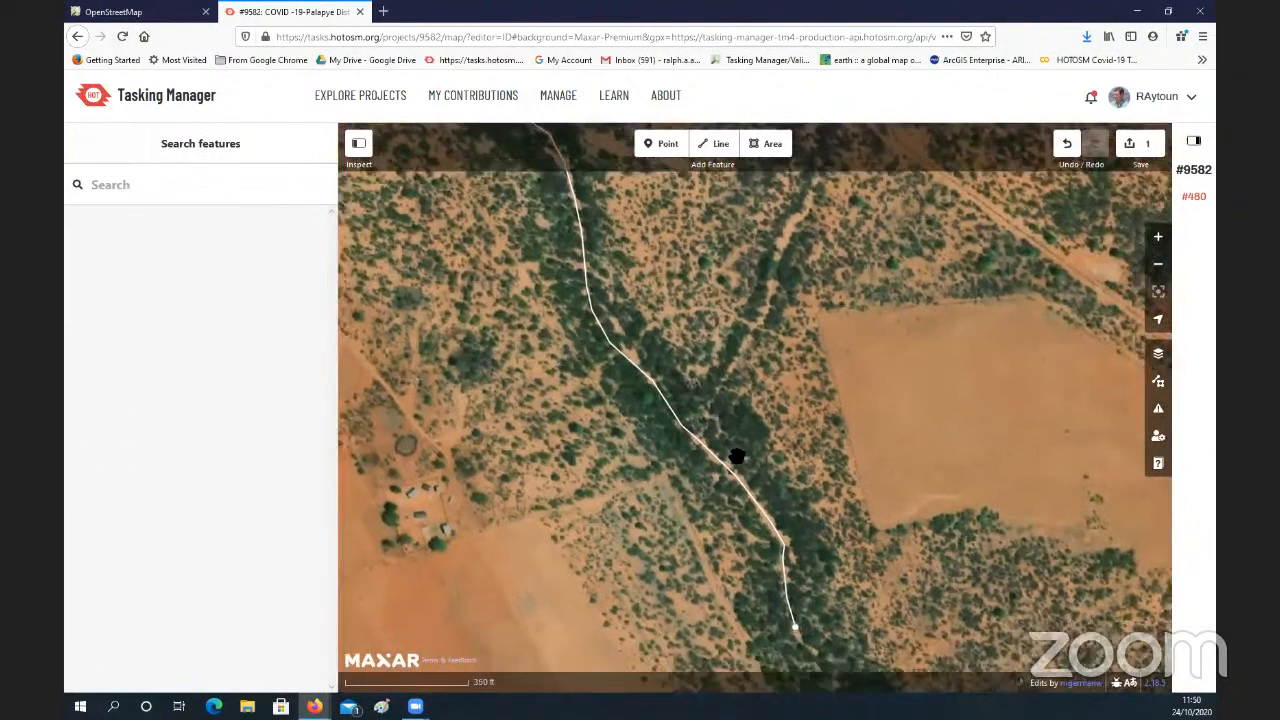
drag(737, 456, 716, 443)
mouse_move(777, 514)
mouse_down()
mouse_move(738, 441)
mouse_move(680, 420)
mouse_move(654, 371)
mouse_move(694, 420)
mouse_move(764, 421)
mouse_move(746, 437)
mouse_up()
scroll(746, 437, down, 2)
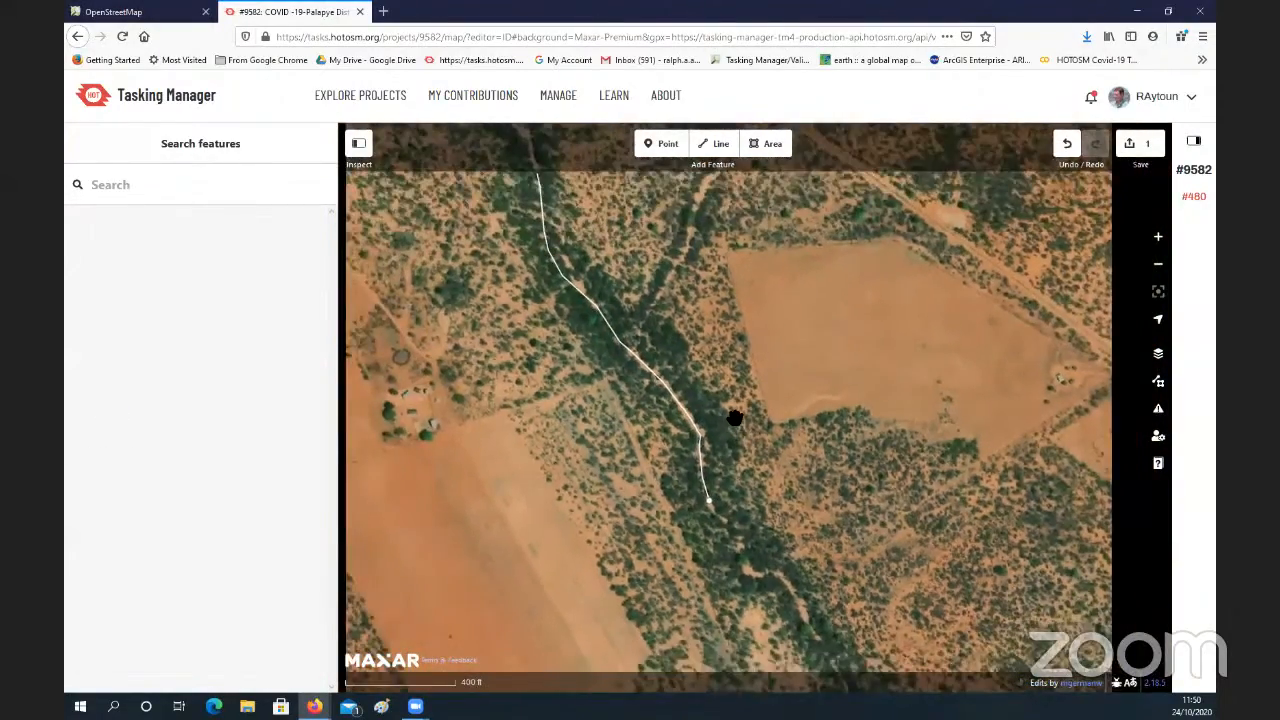
scroll(735, 418, down, 1)
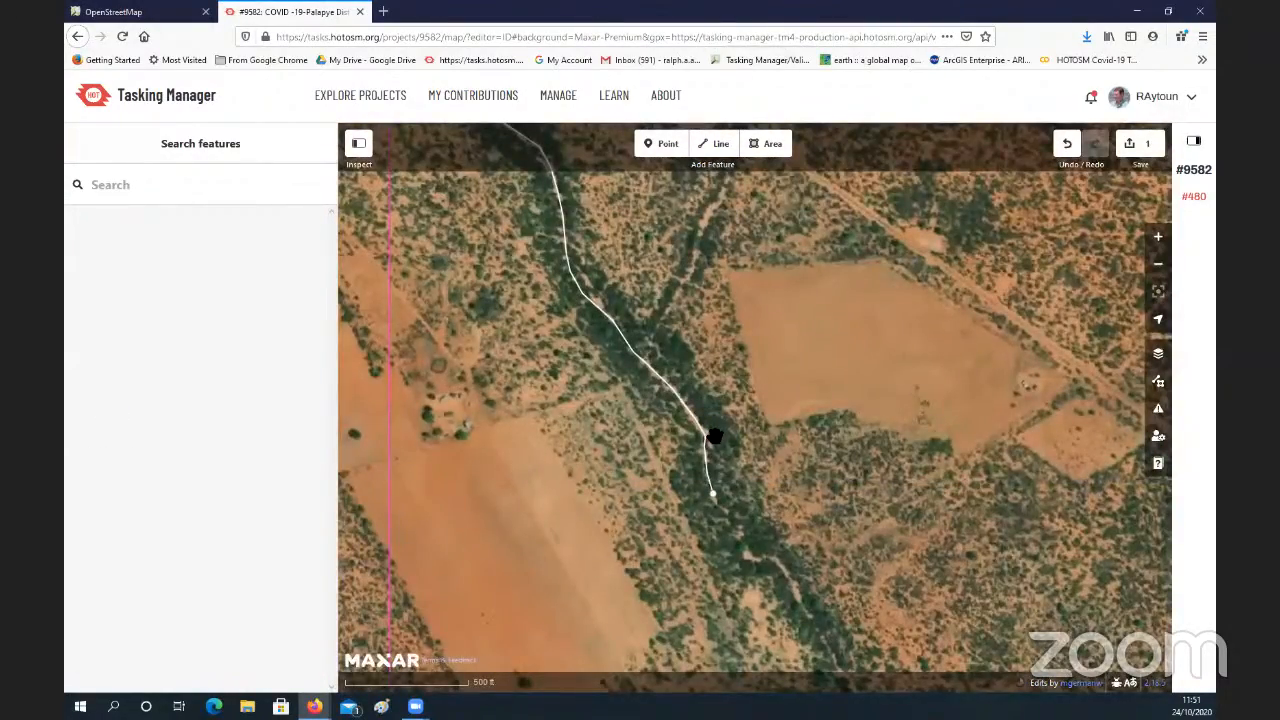
scroll(715, 437, up, 2)
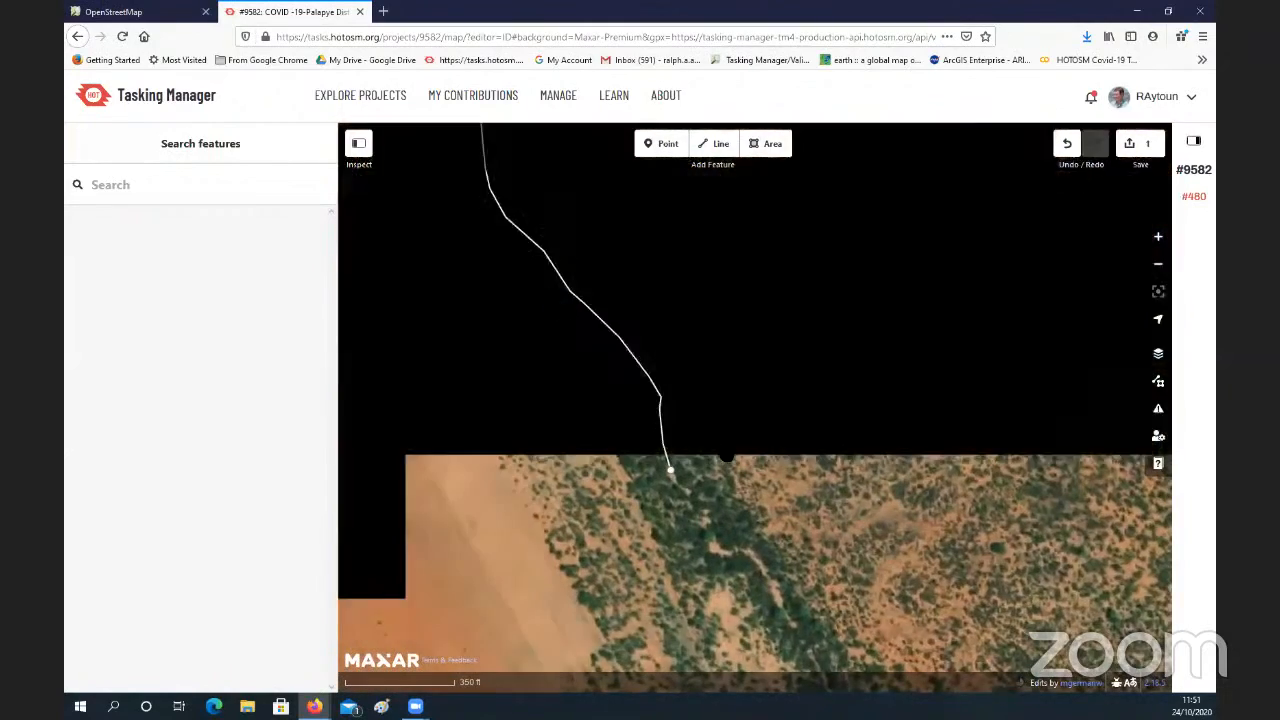
scroll(693, 418, up, 1)
drag(698, 418, 770, 488)
click(660, 386)
click(708, 414)
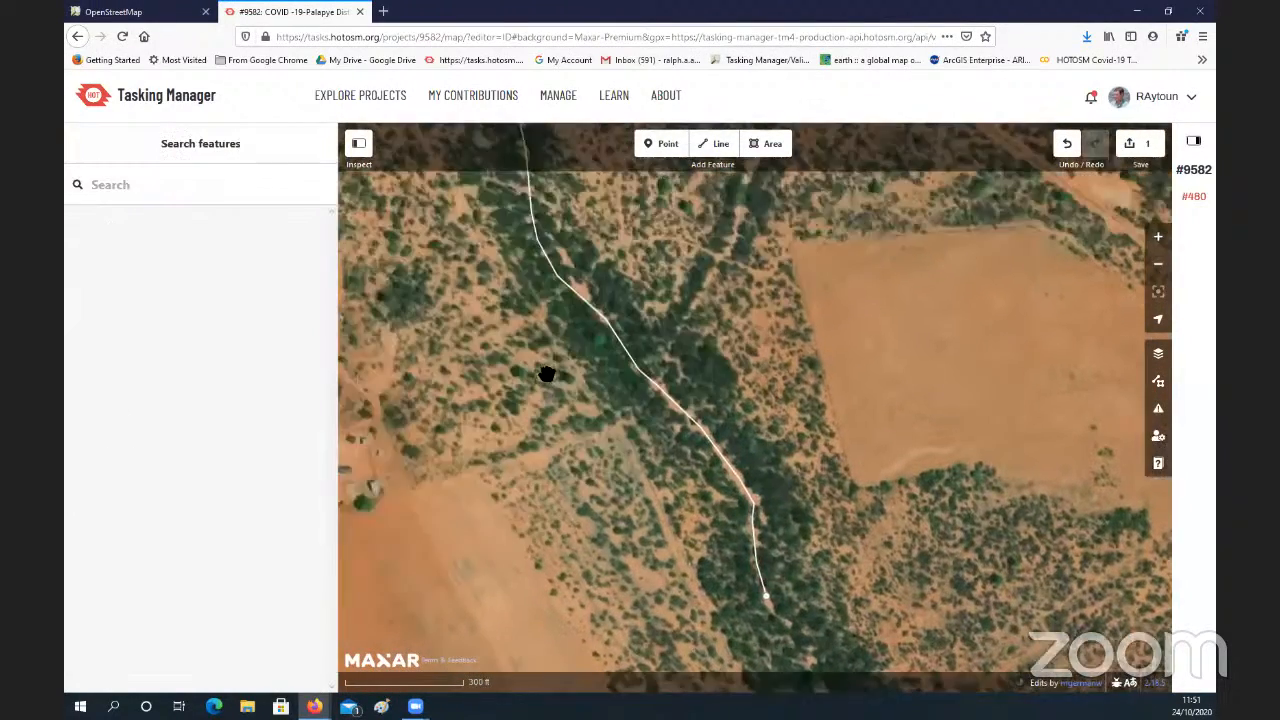
drag(550, 371, 628, 370)
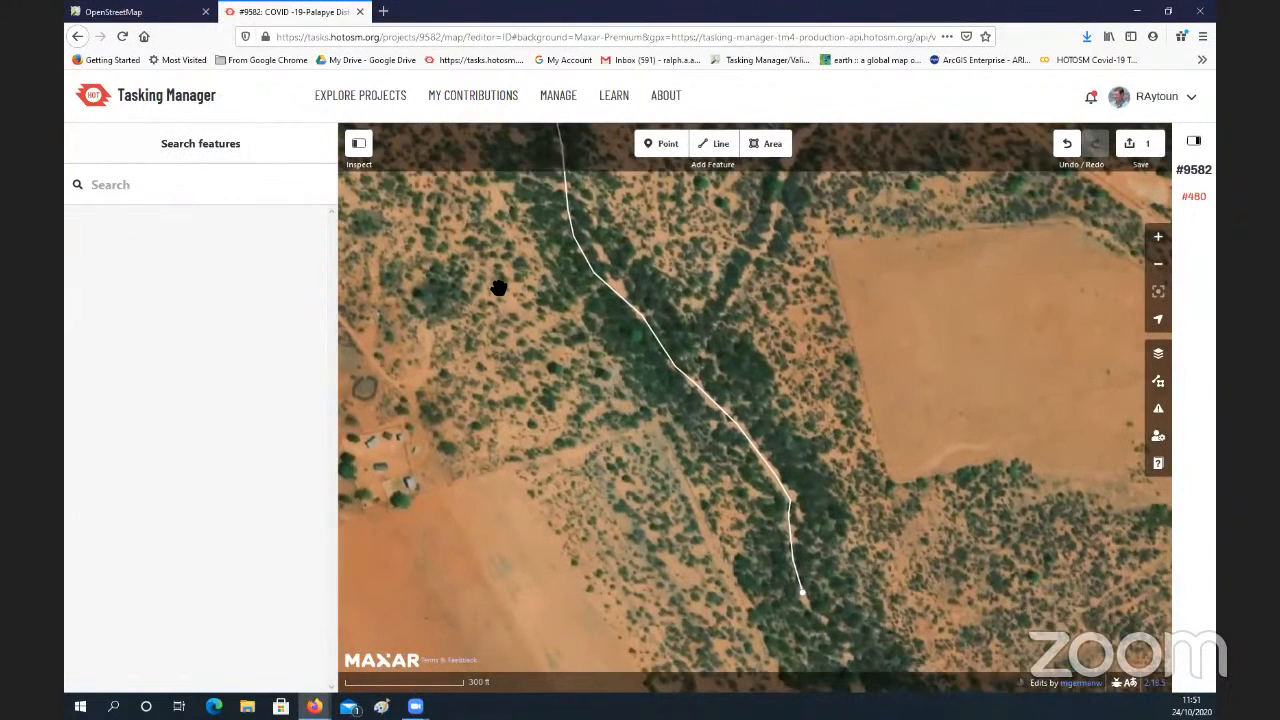
Step: Draw a line from the field edge southwest of the watercourse, across the traced line, and northeast along the tributary
click(721, 146)
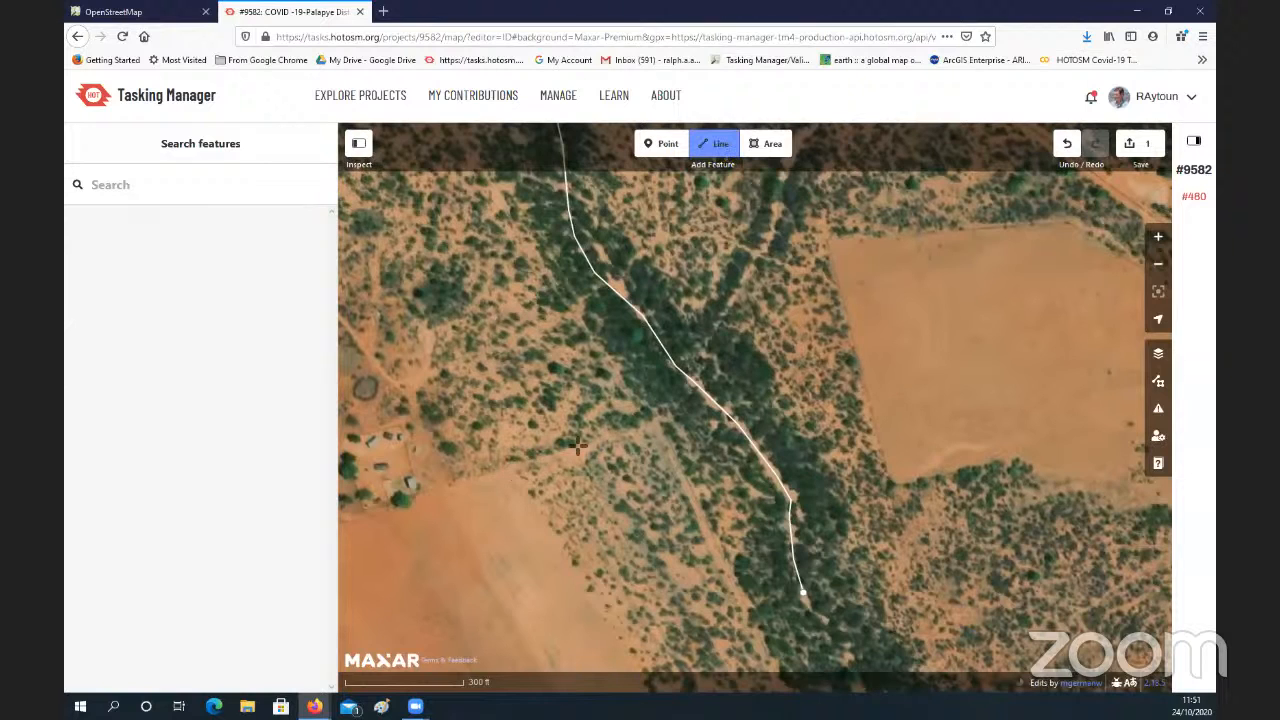
click(509, 467)
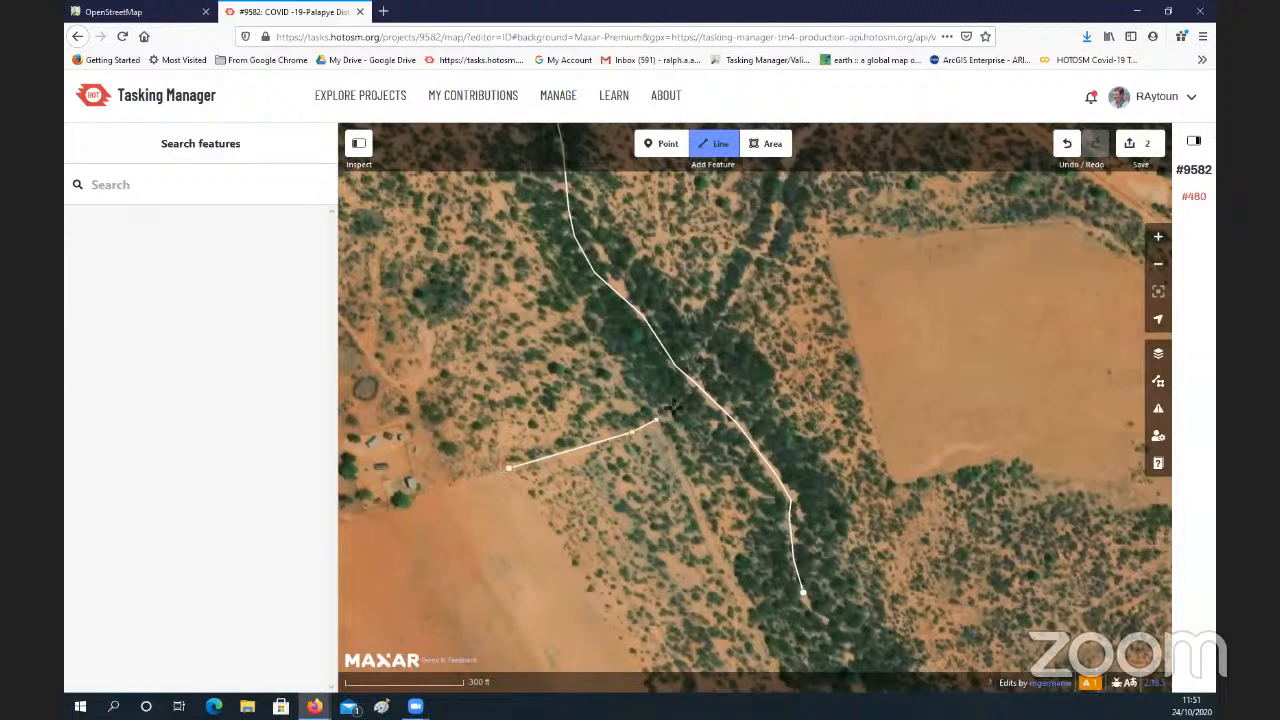
click(684, 392)
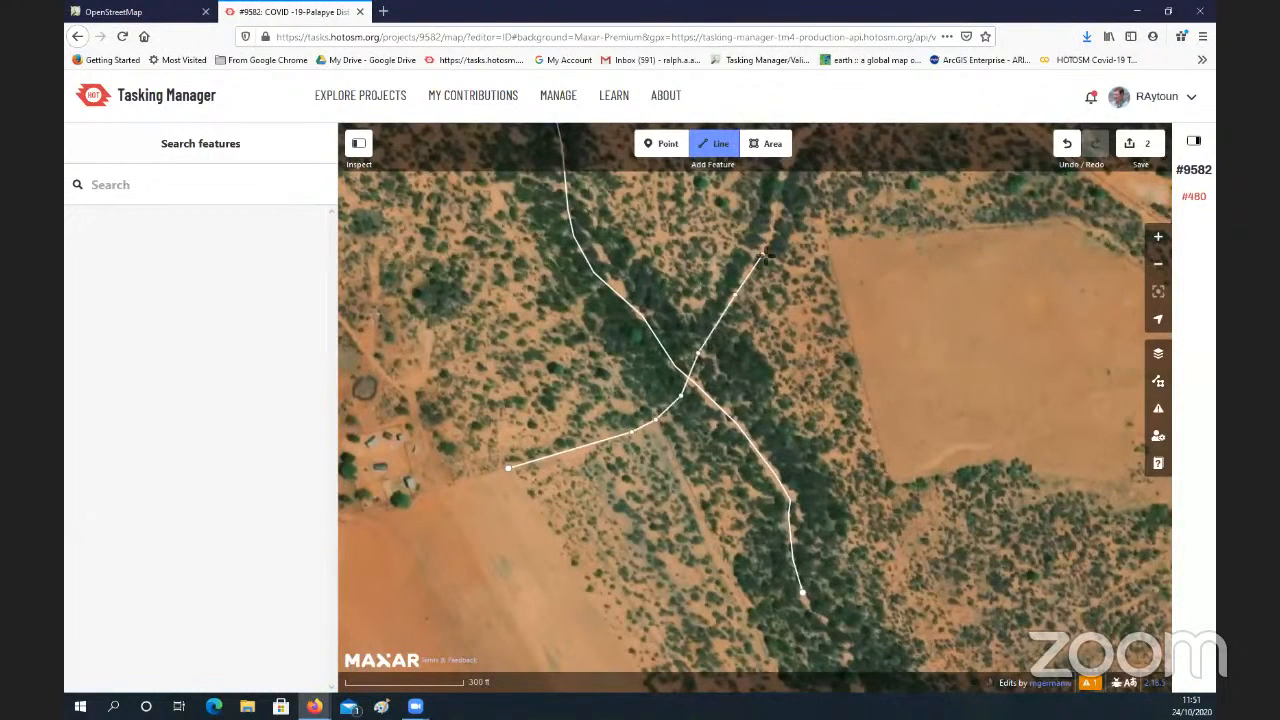
click(766, 244)
key(Return)
scroll(739, 348, down, 3)
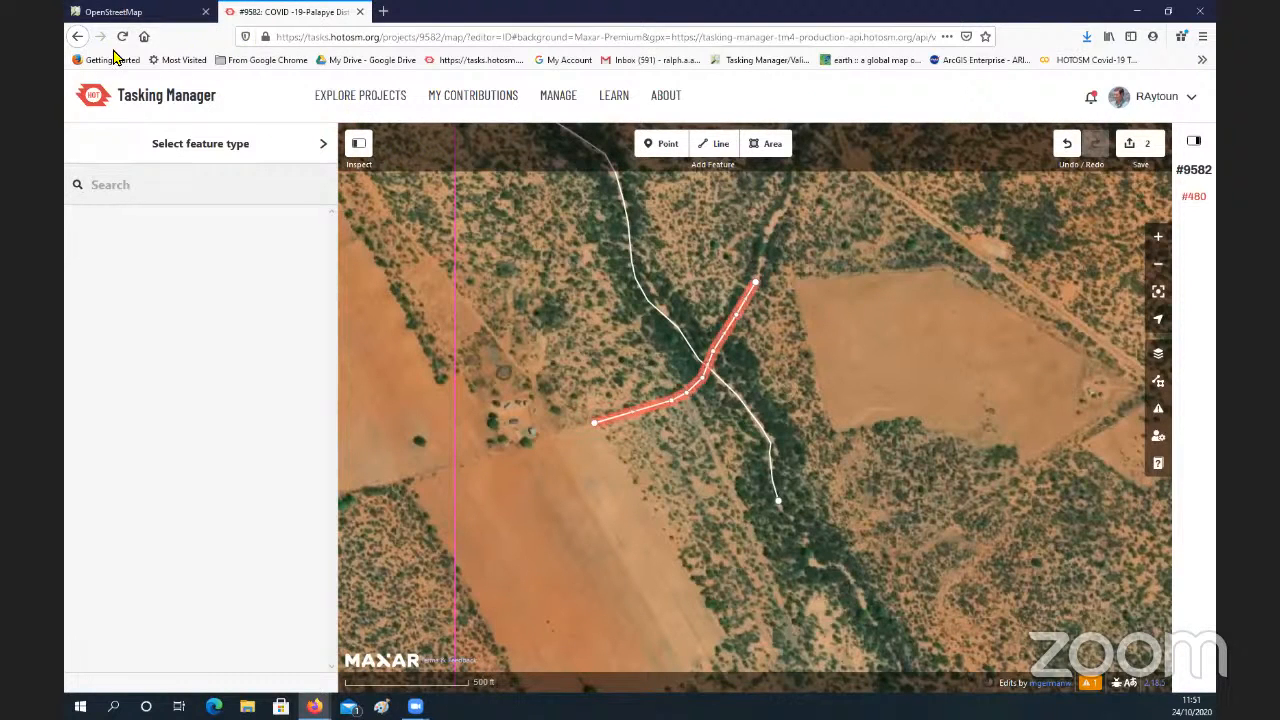
Step: Leave the task editor and filter the list of all projects to the Beginner mapper difficulty level
click(78, 36)
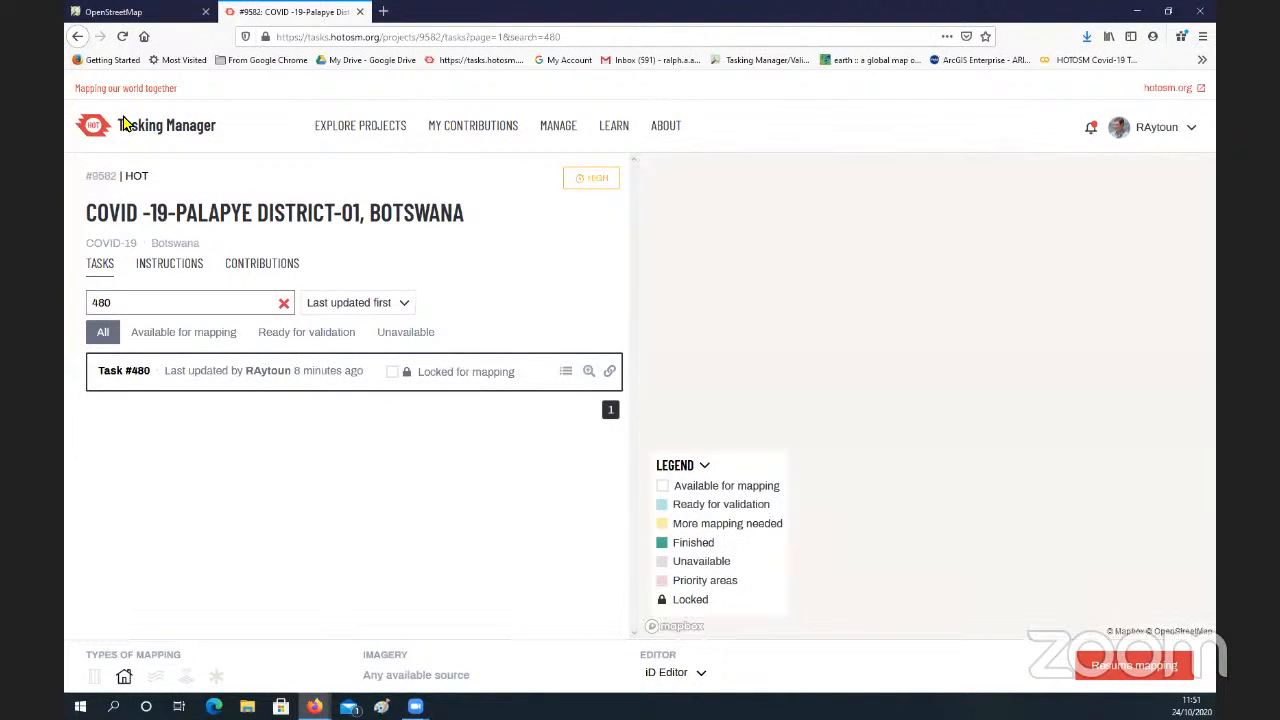
click(349, 148)
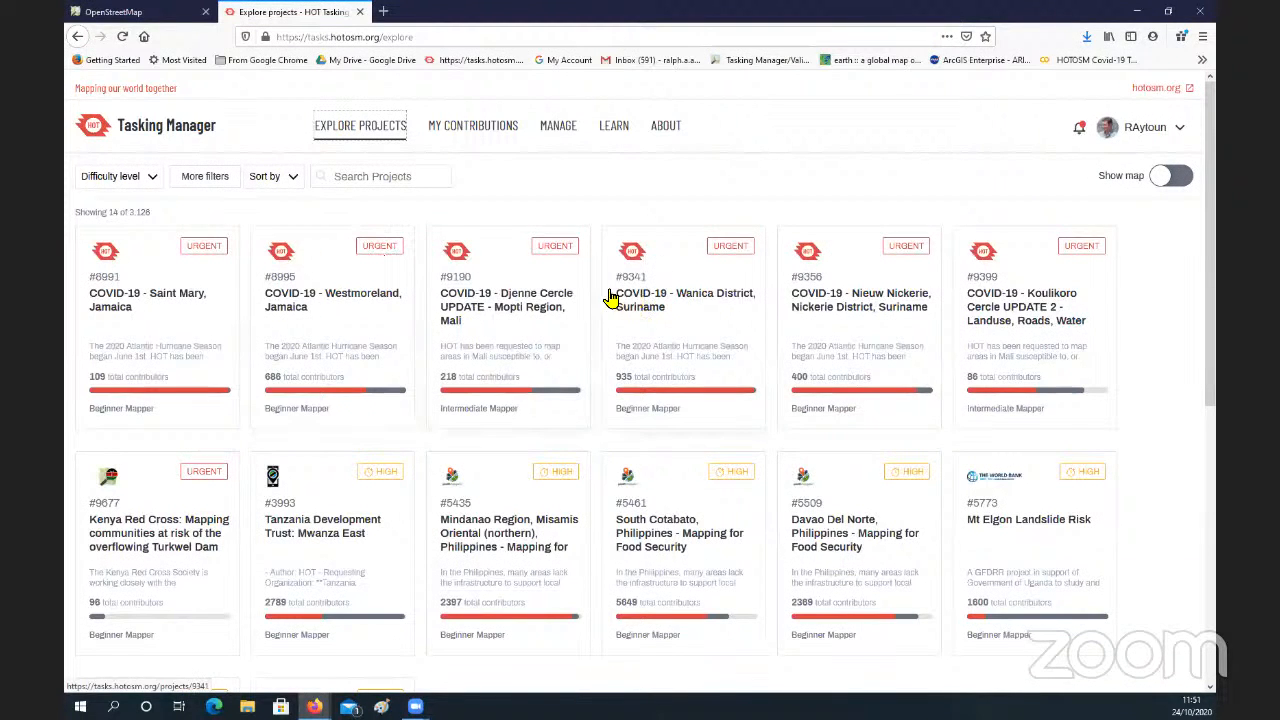
scroll(600, 290, down, 2)
scroll(303, 220, up, 2)
click(115, 177)
click(135, 253)
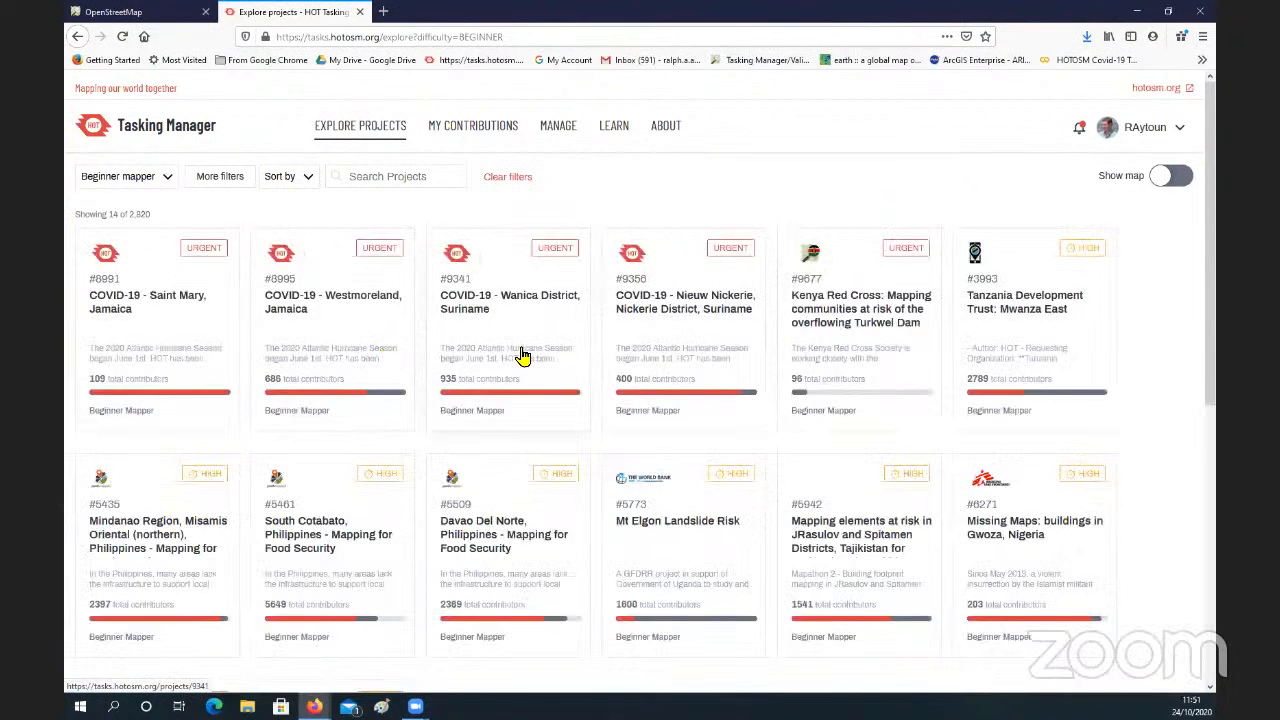
Step: Open project #9677, Kenya Red Cross: Mapping communities at risk of the overflowing Turkwel Dam, and start contributing to it
scroll(523, 357, down, 1)
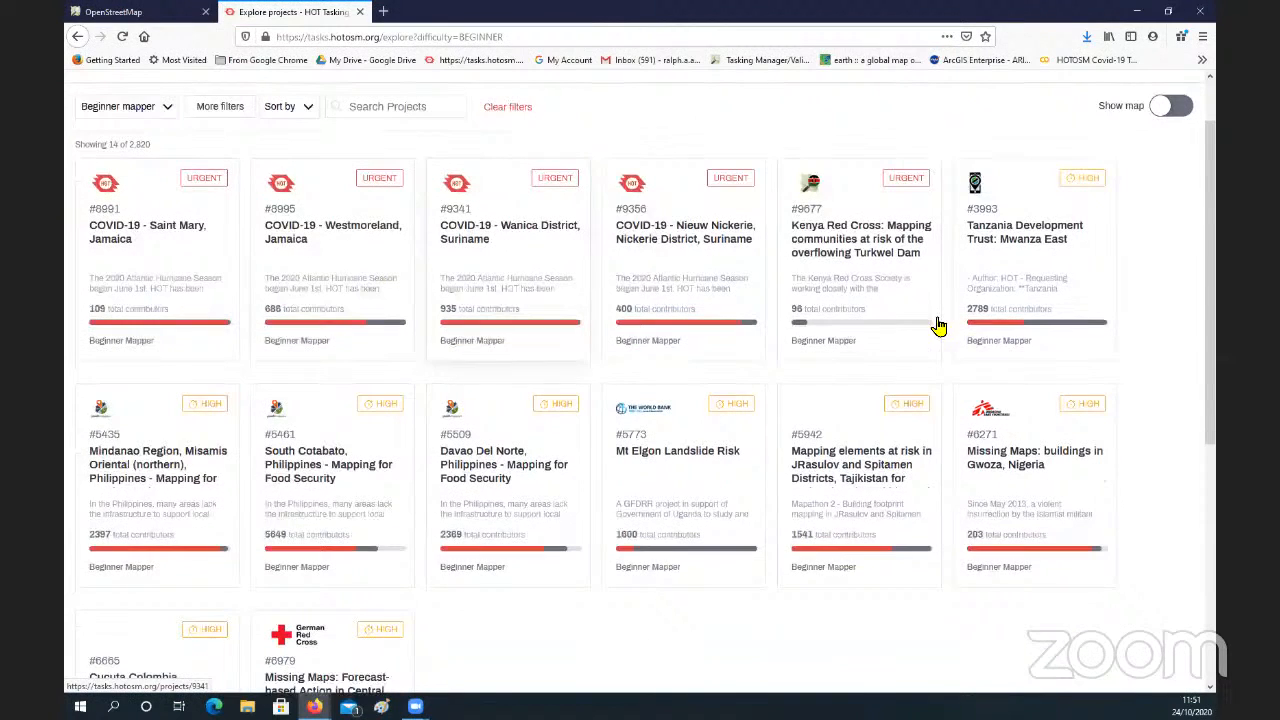
click(857, 257)
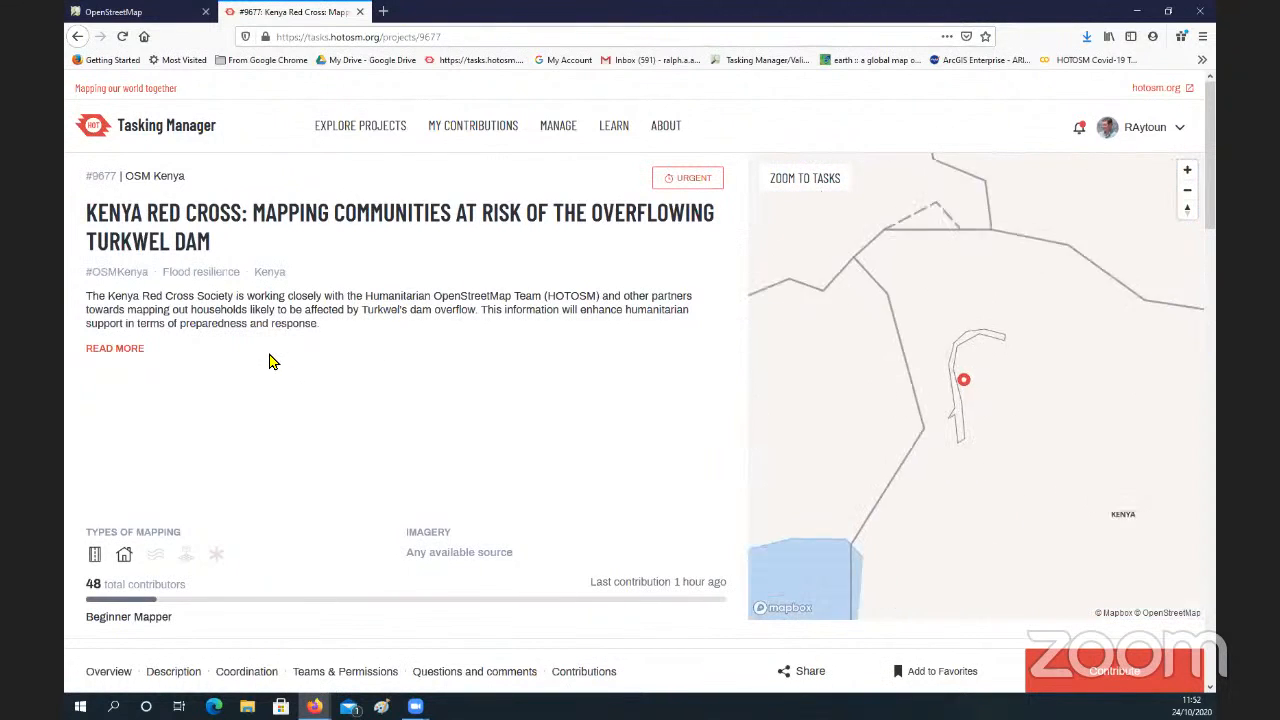
click(1089, 680)
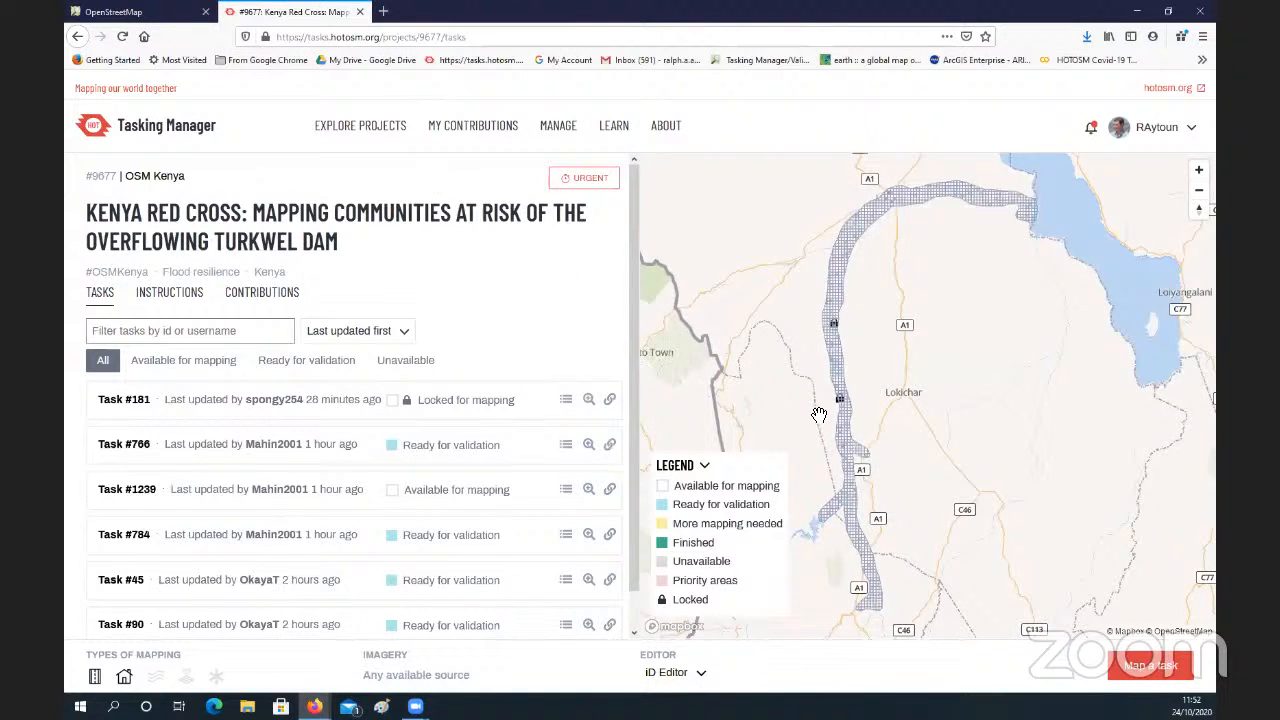
Step: Inspect the project's task grid, filter the tasks by 628, and select Task #628
scroll(818, 414, up, 5)
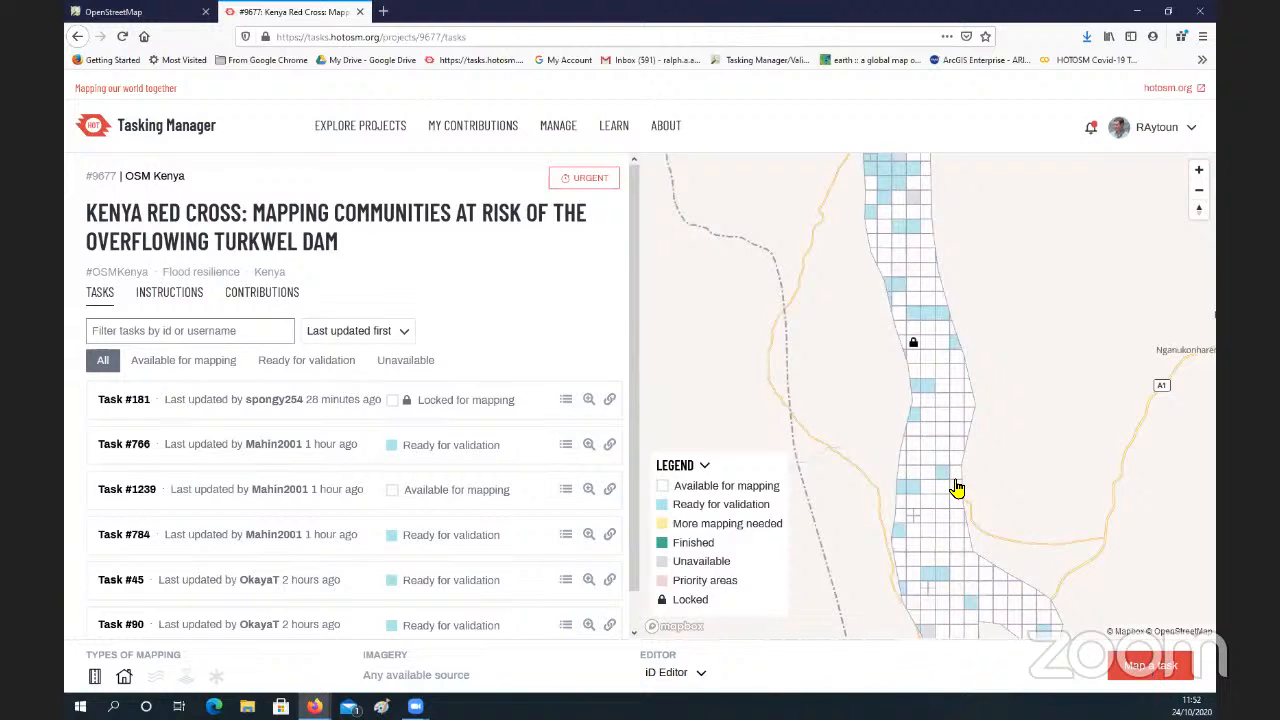
scroll(957, 488, up, 3)
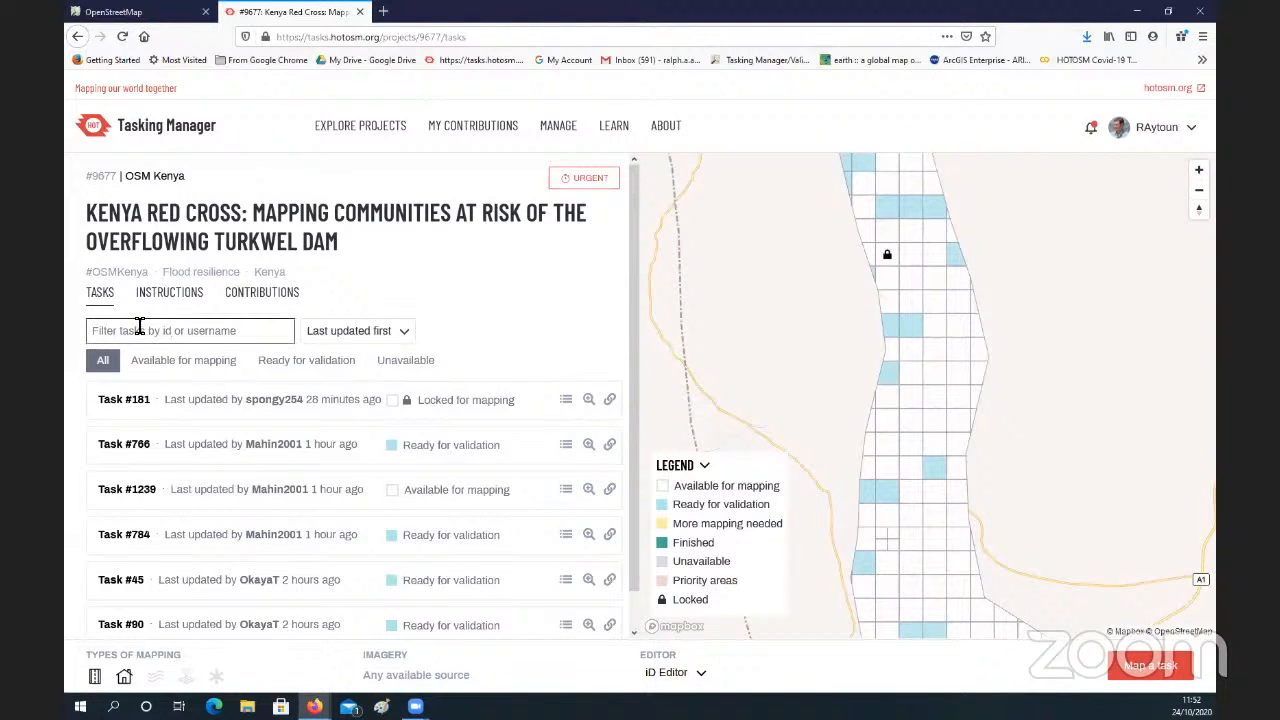
text(6)
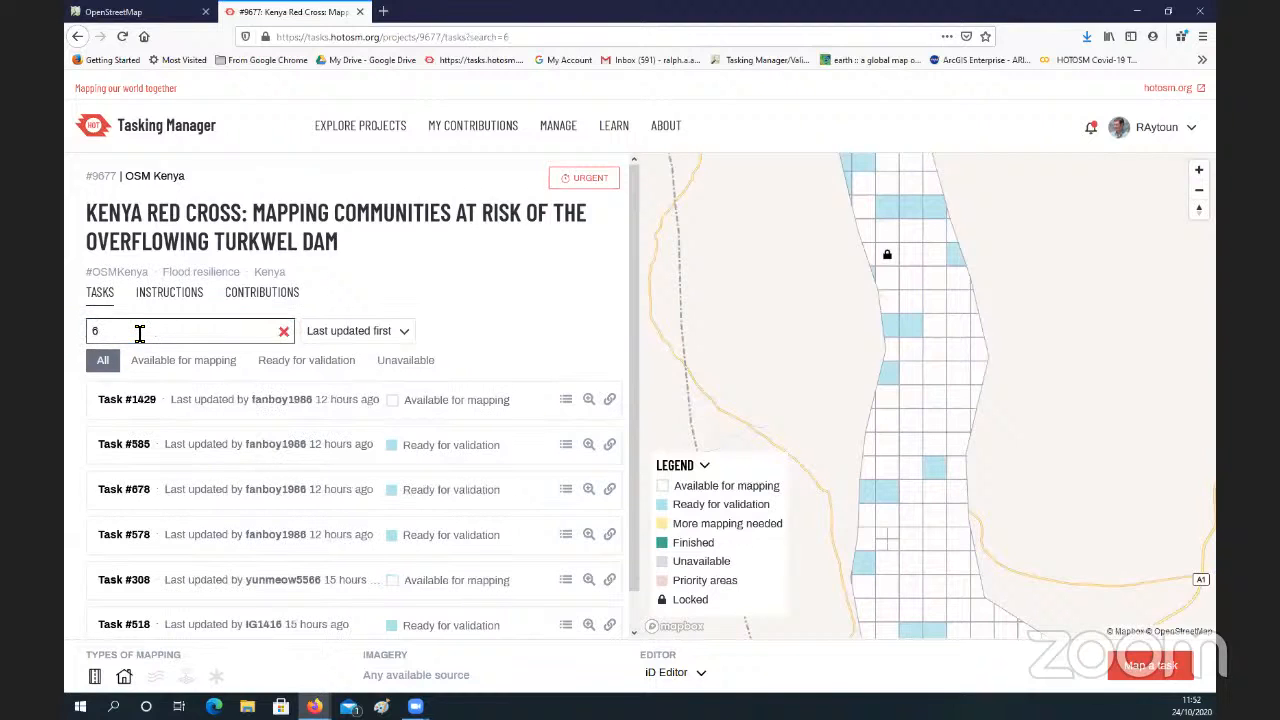
text(28)
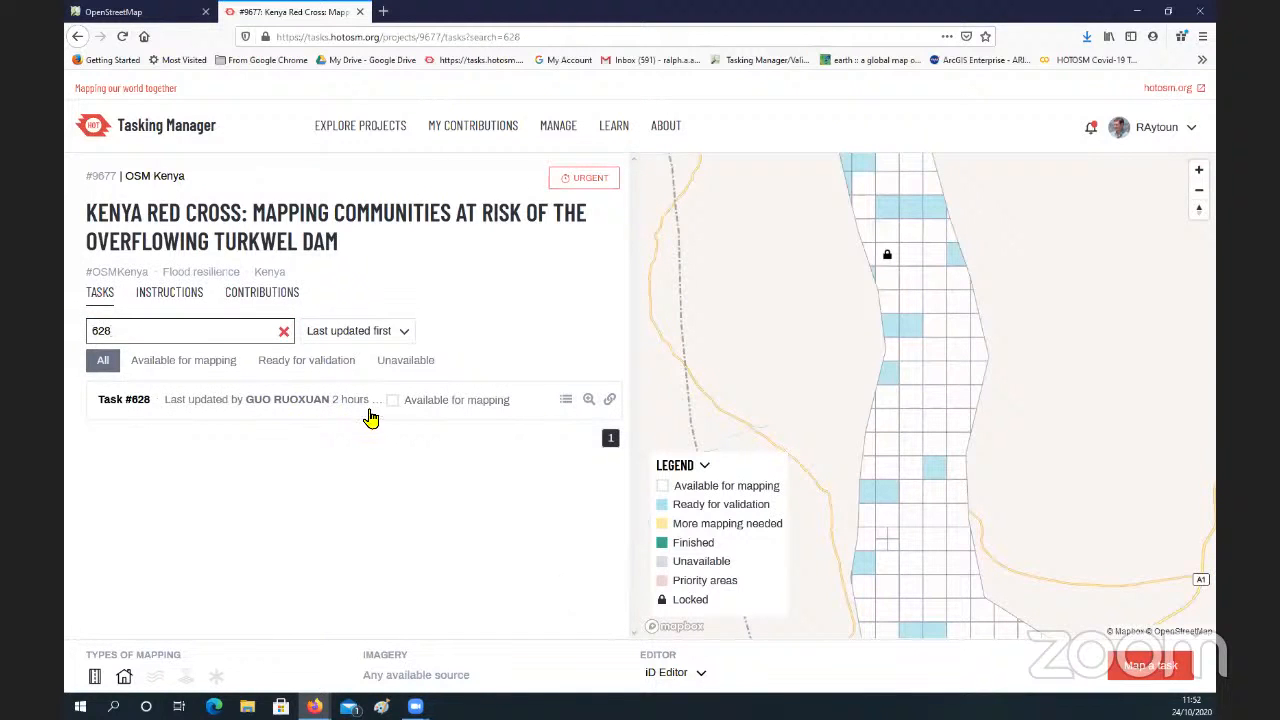
click(443, 410)
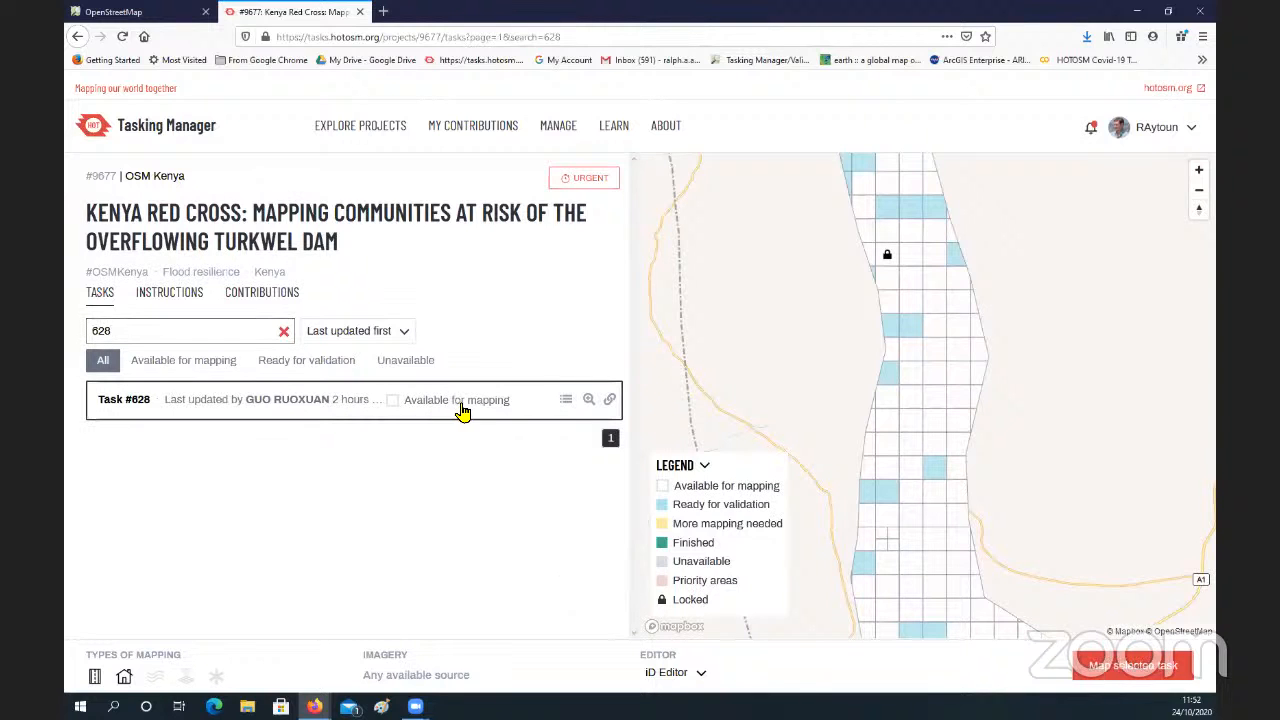
Step: Go to the already locked task #480 in project #9582 and leave it by choosing to select another task
scroll(914, 520, down, 3)
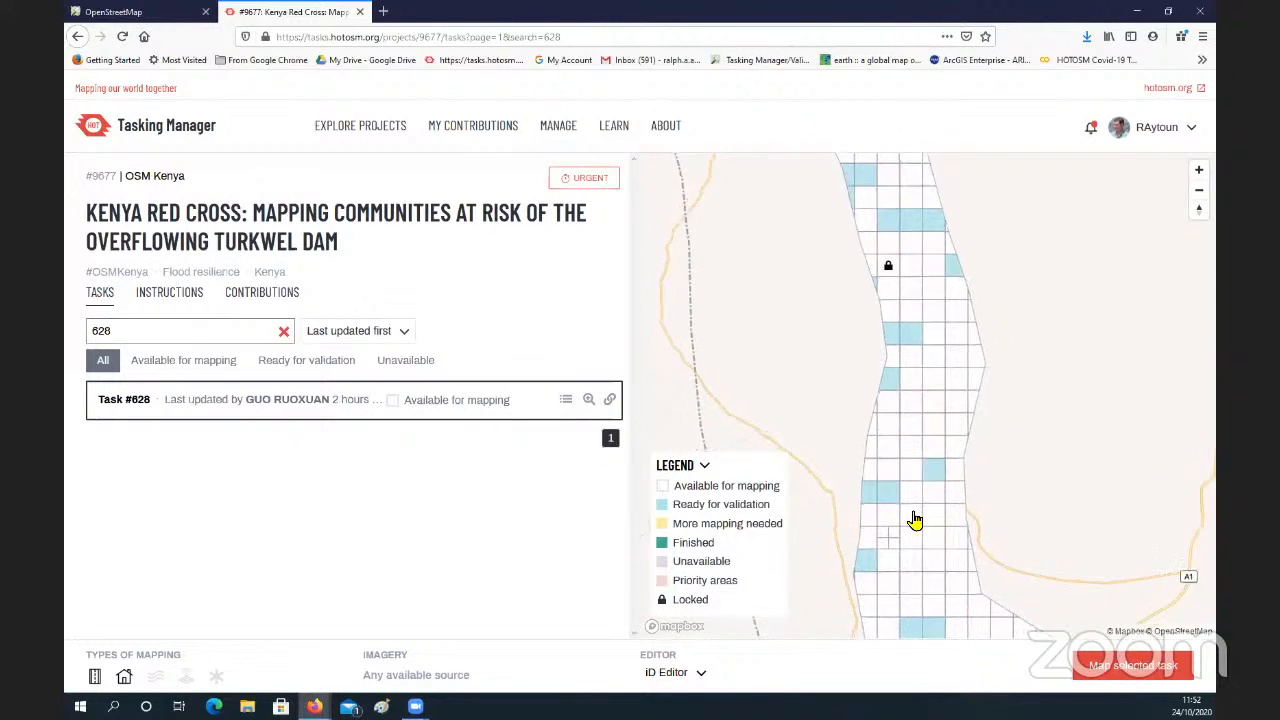
scroll(914, 520, down, 3)
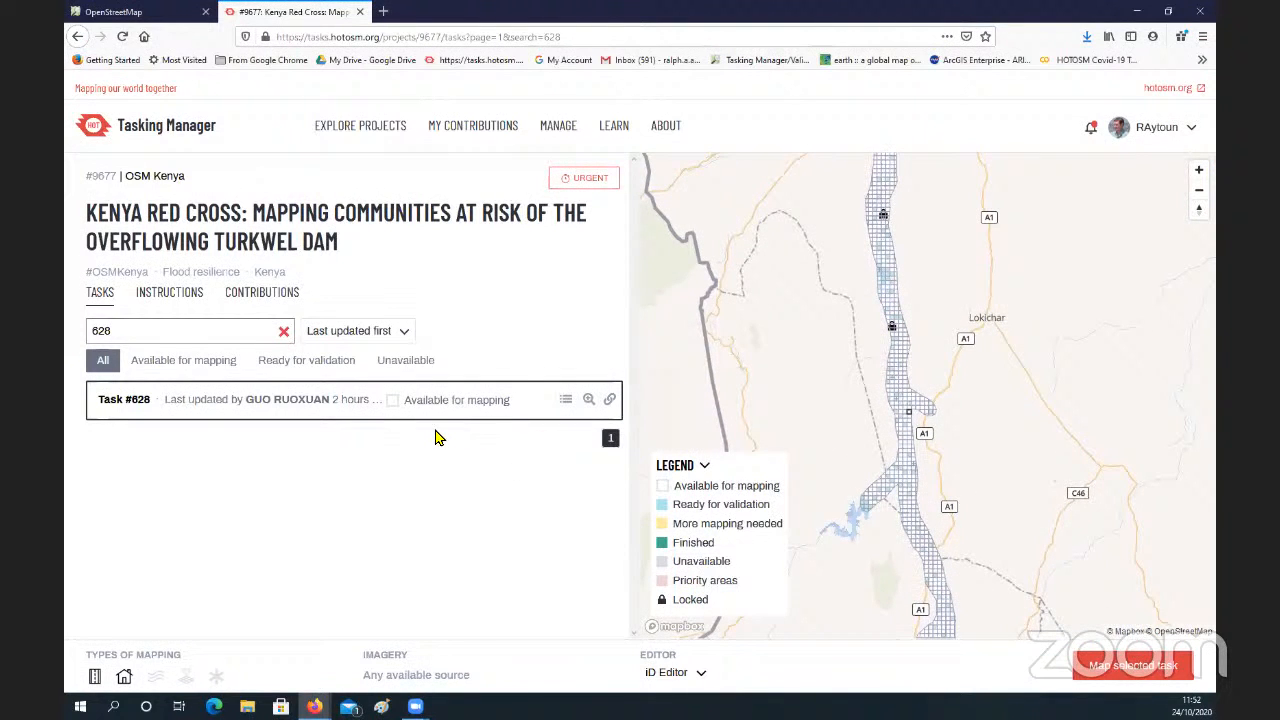
drag(908, 407, 850, 416)
scroll(850, 416, up, 3)
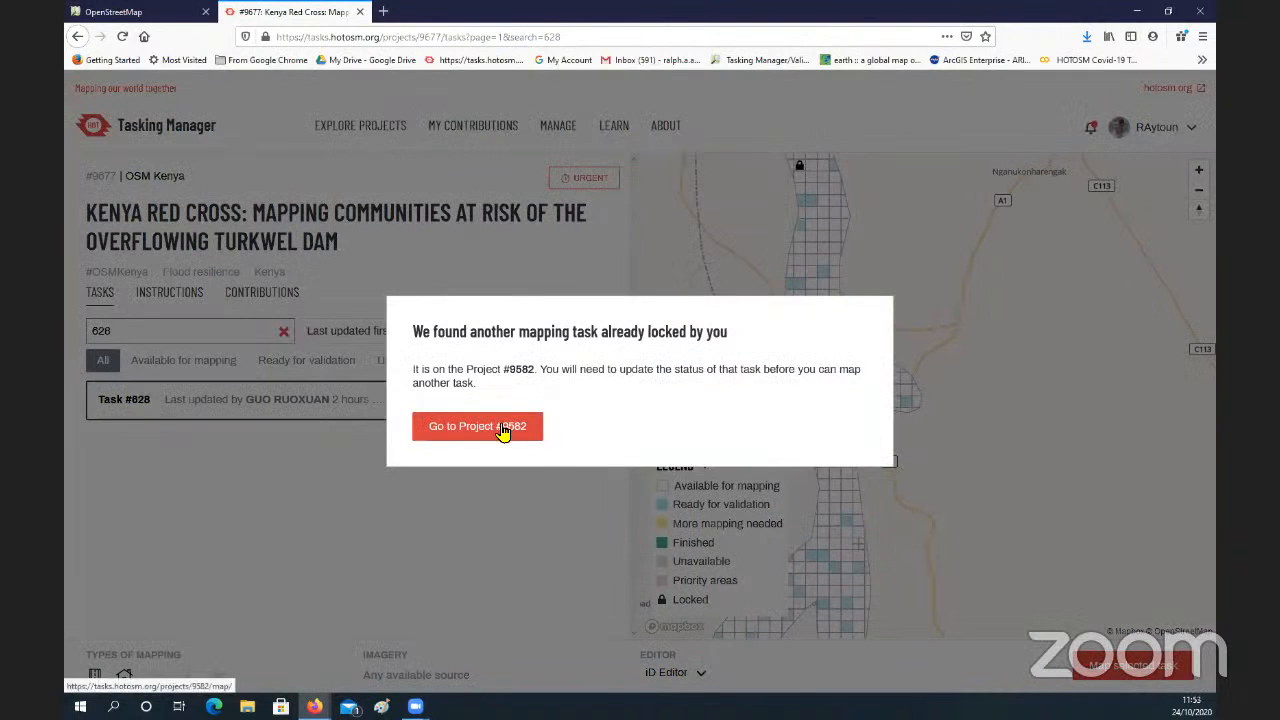
click(505, 428)
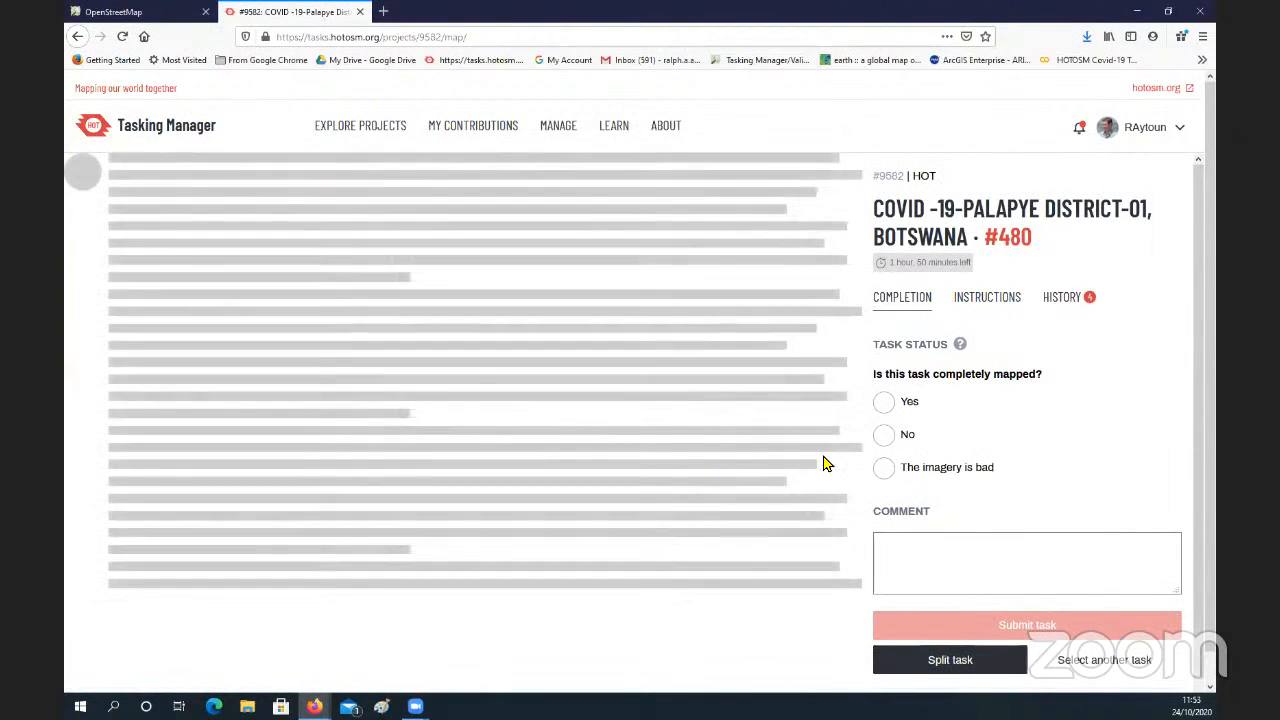
scroll(1010, 510, down, 1)
click(1090, 598)
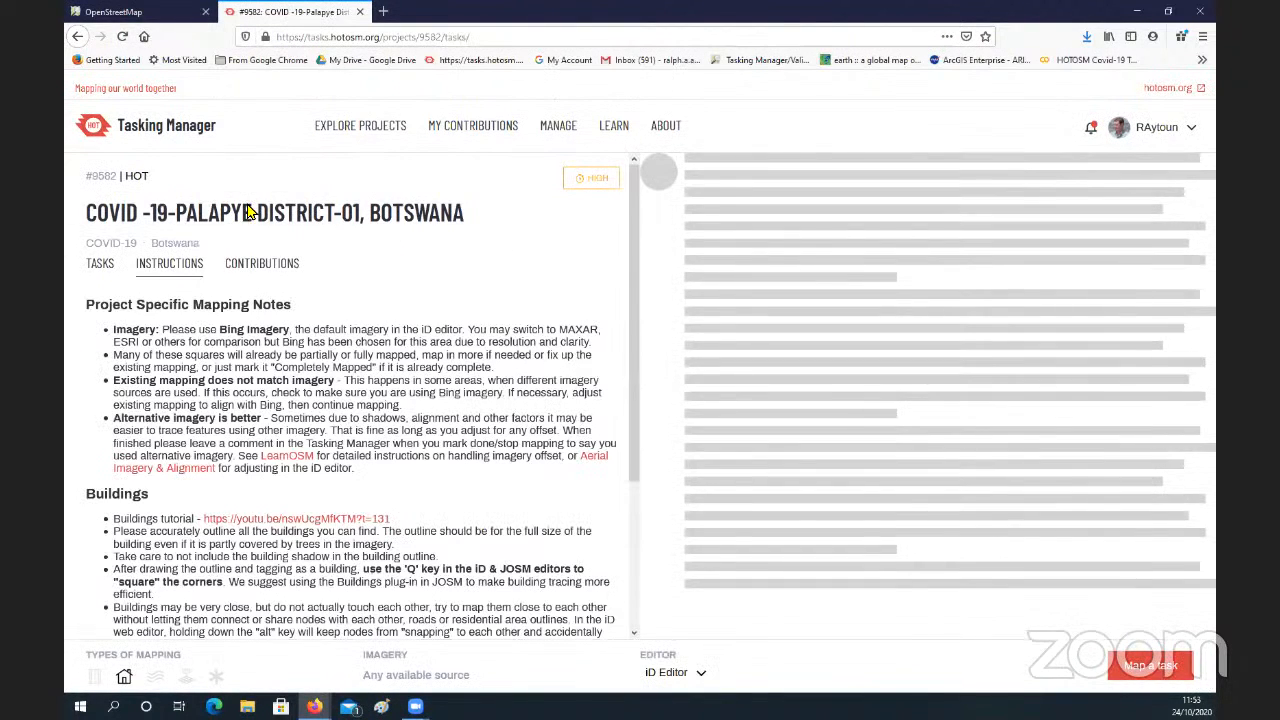
Step: Filter the list of all projects to Beginner mapper and start contributing to project #9677, the Kenya Red Cross Turkwel Dam mapping
click(77, 37)
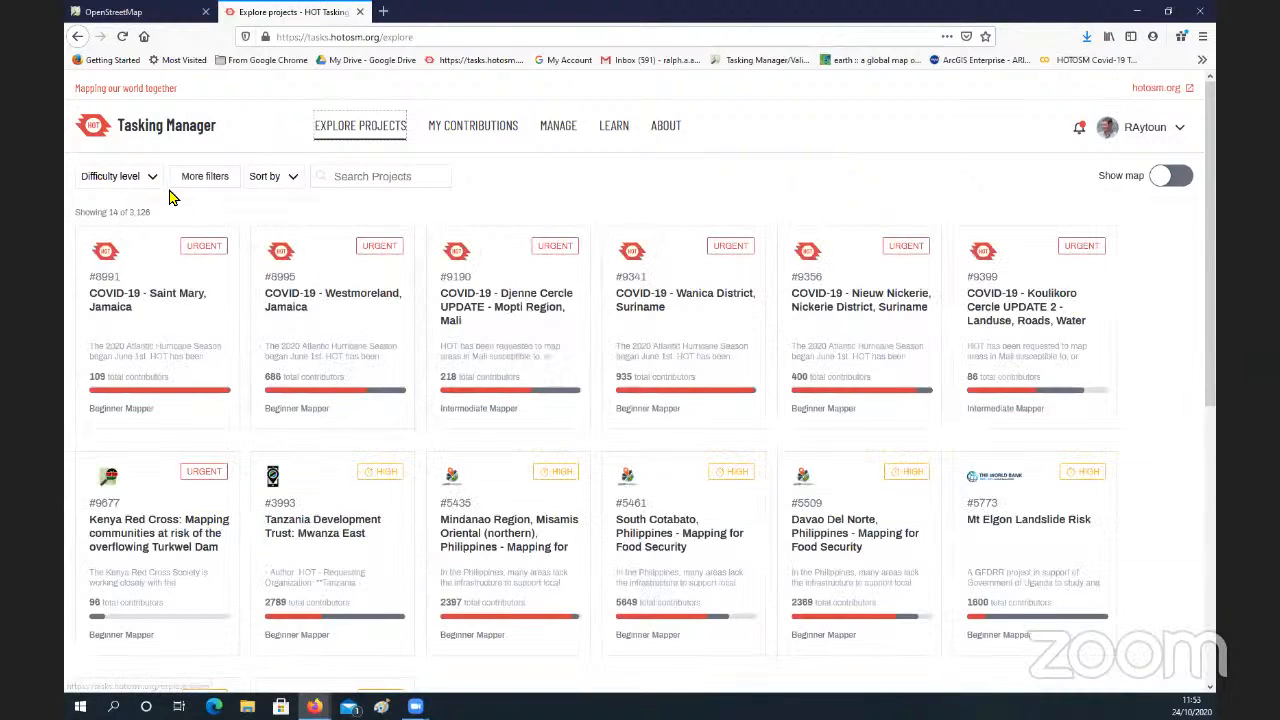
click(150, 180)
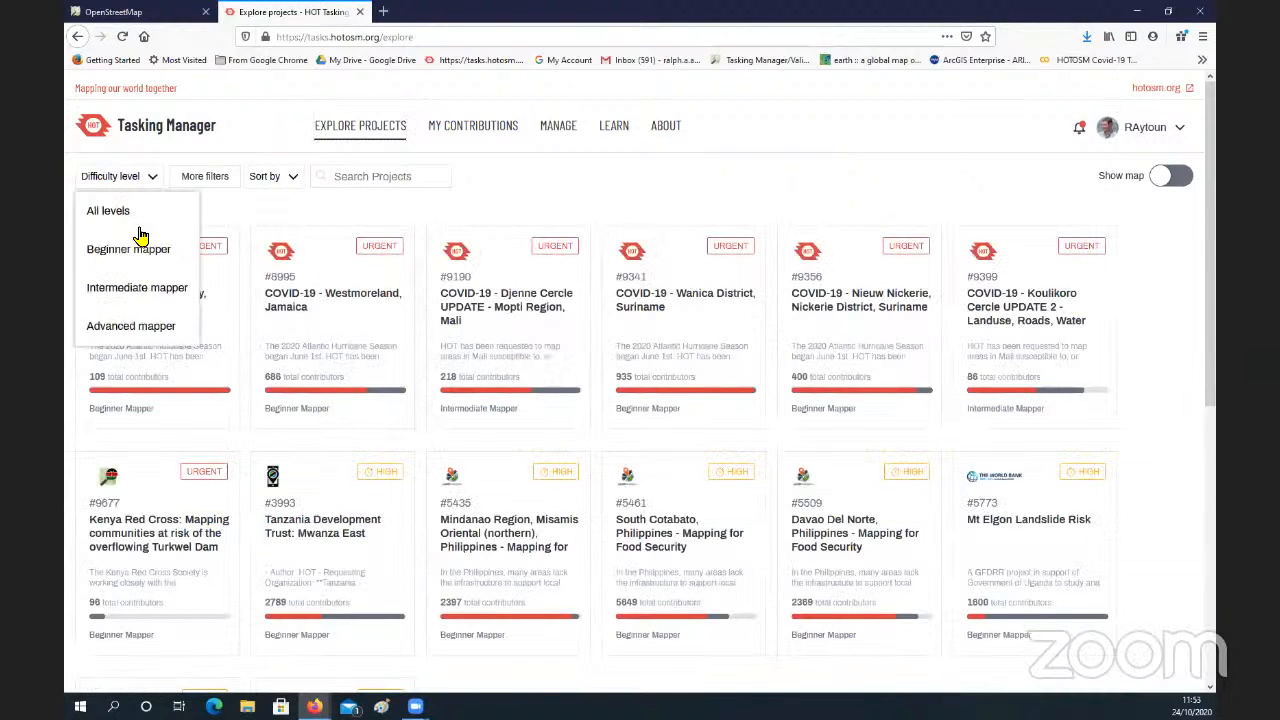
click(148, 253)
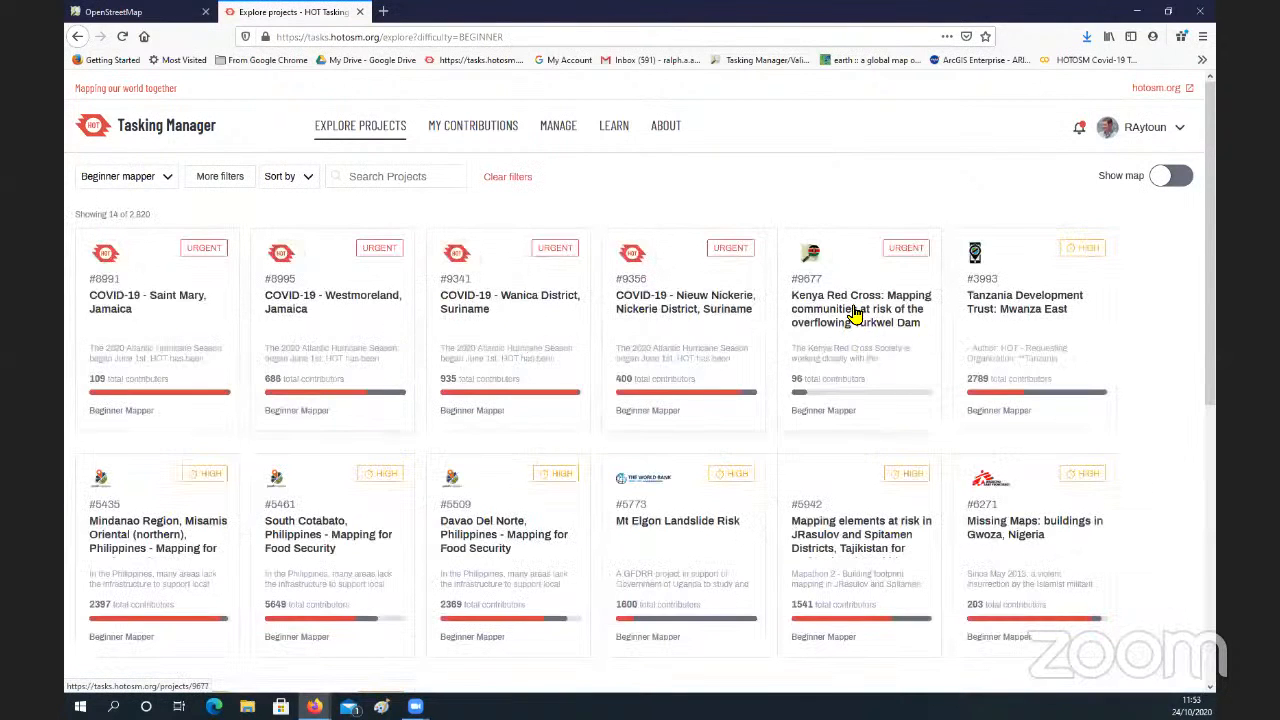
click(857, 313)
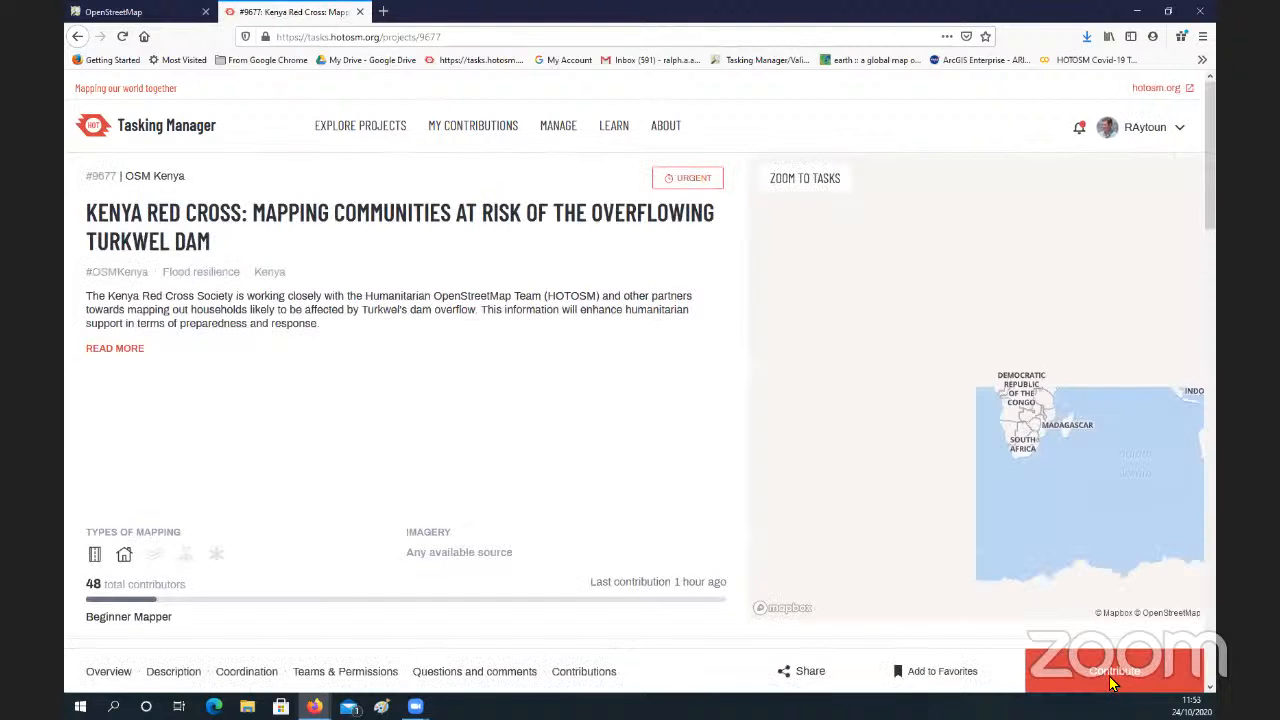
click(1105, 681)
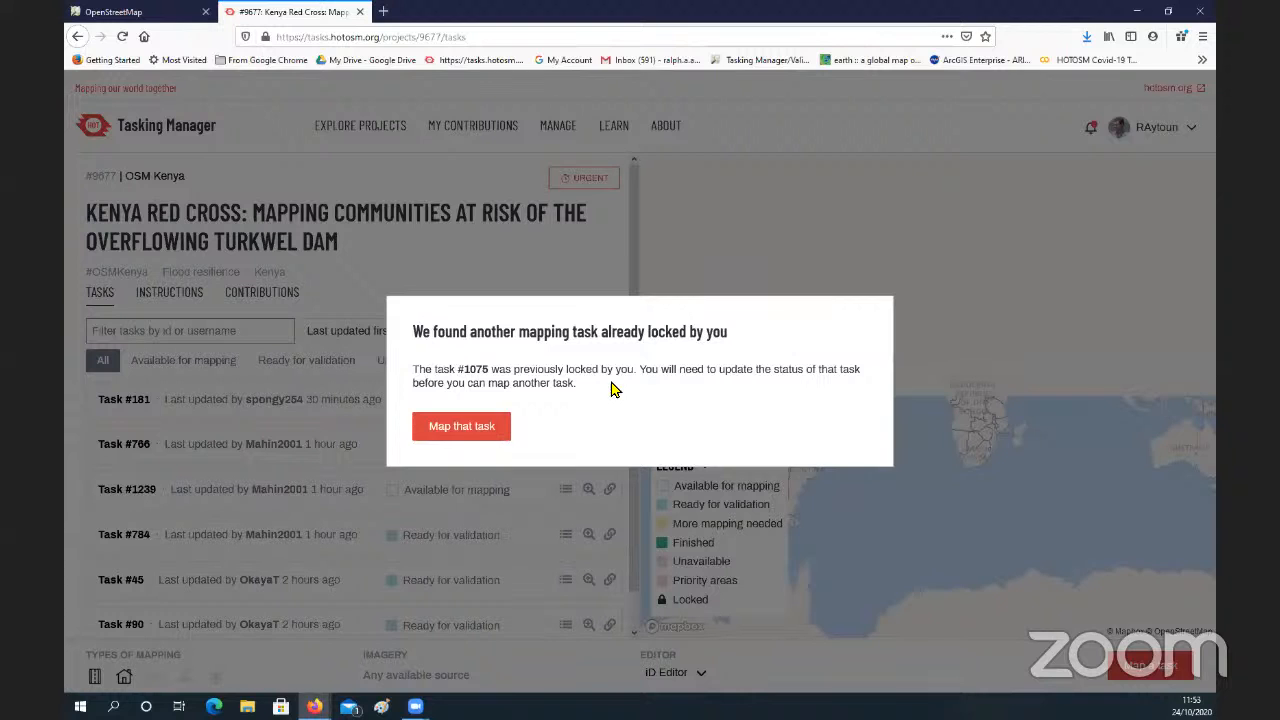
Step: Open the previously locked task #1075 and release it by choosing to select another task
click(454, 422)
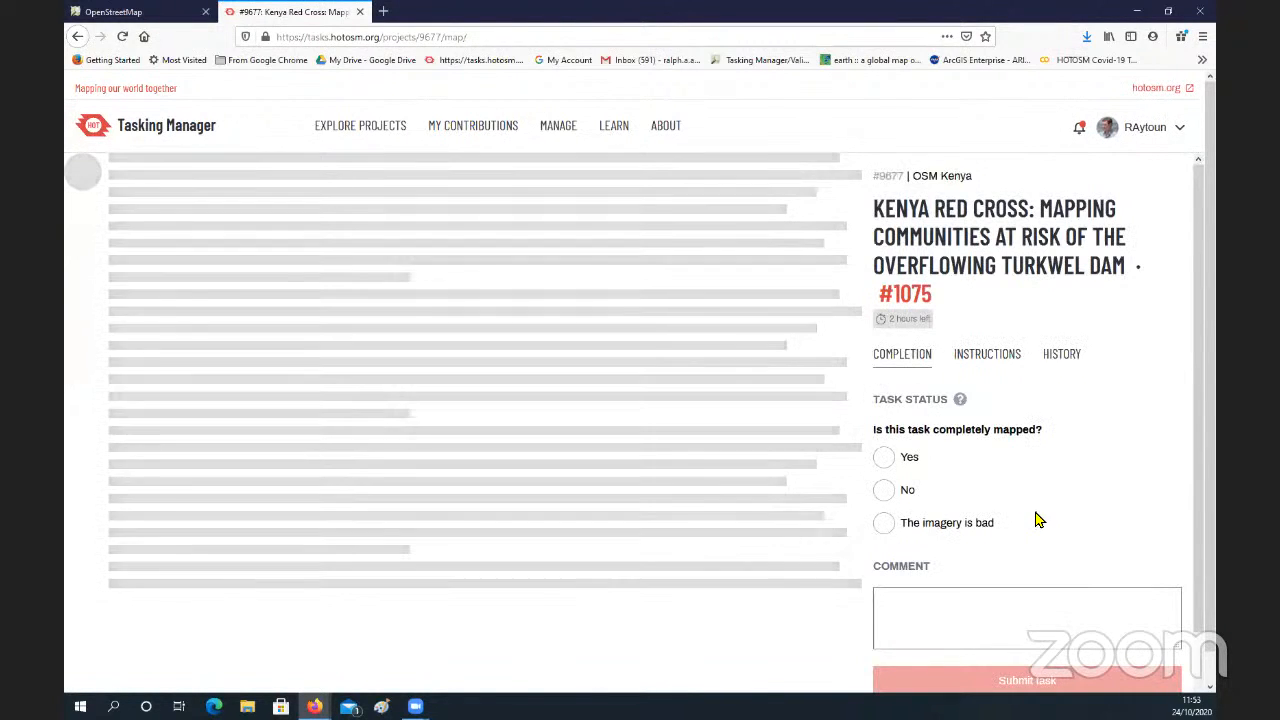
scroll(1037, 520, down, 3)
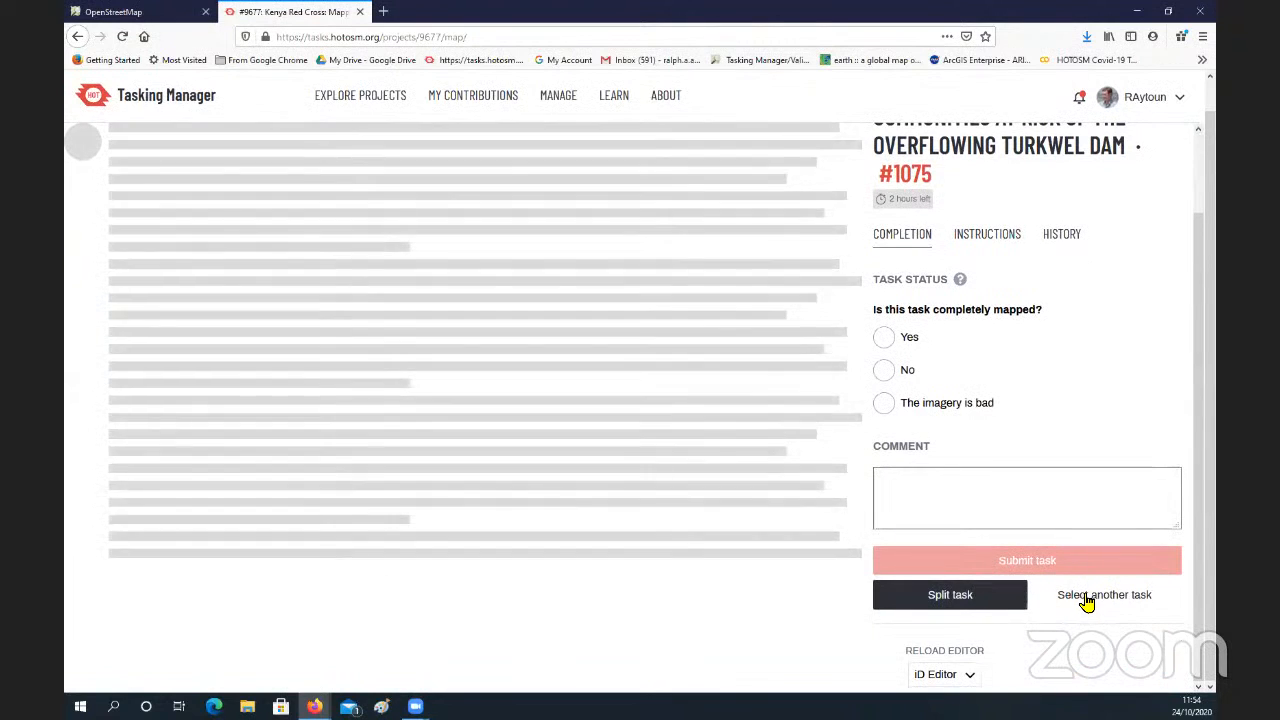
click(1085, 600)
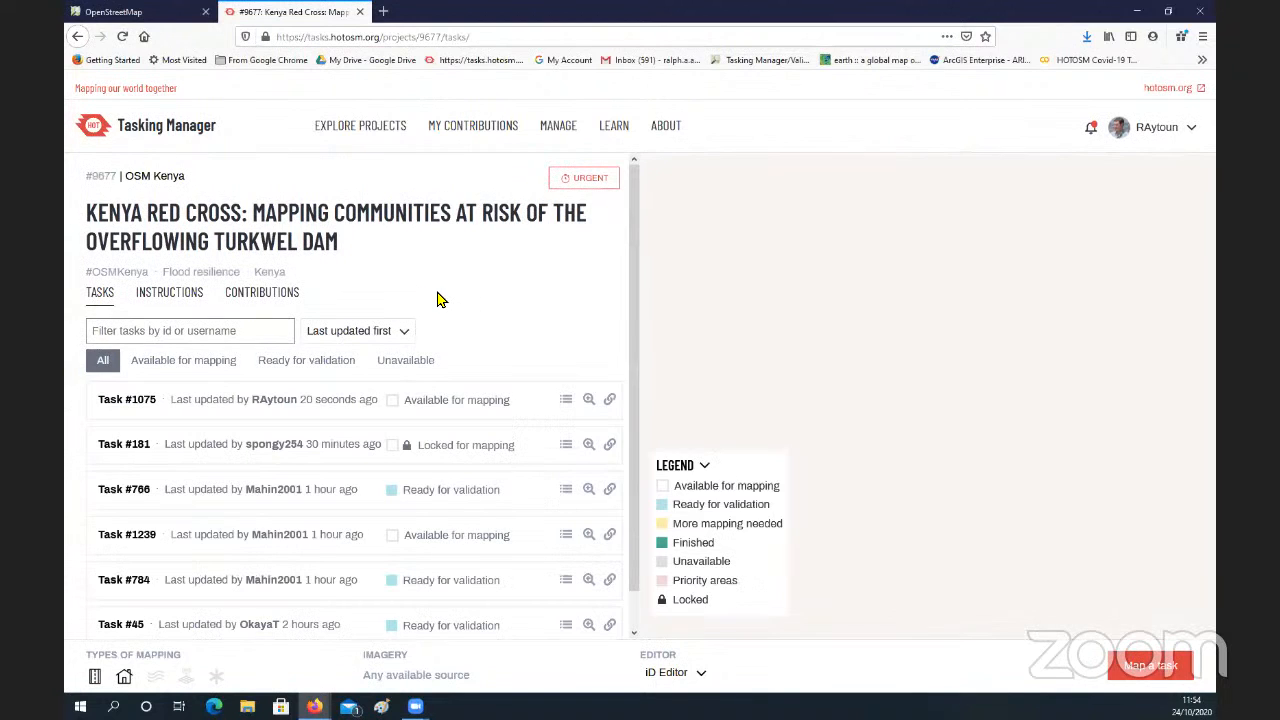
Step: Filter the project's tasks by 628, select Task #628 and start mapping it in the iD Editor
scroll(483, 310, down, 1)
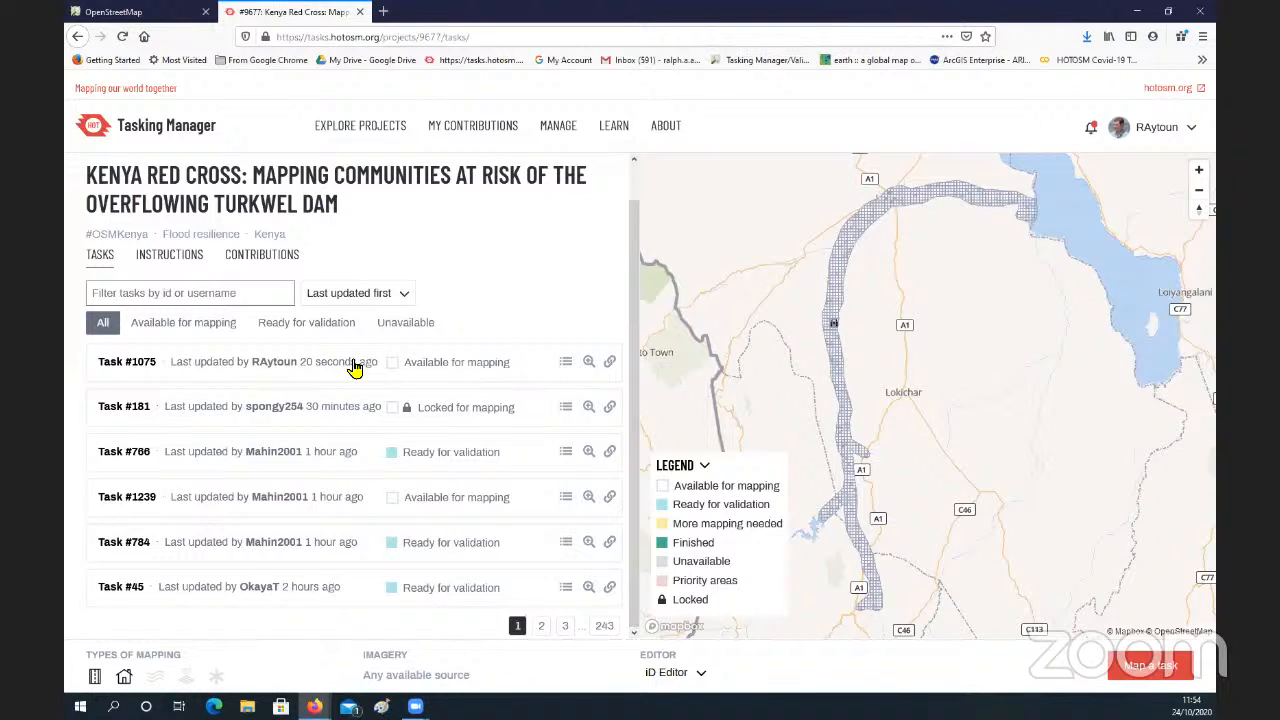
scroll(310, 262, up, 1)
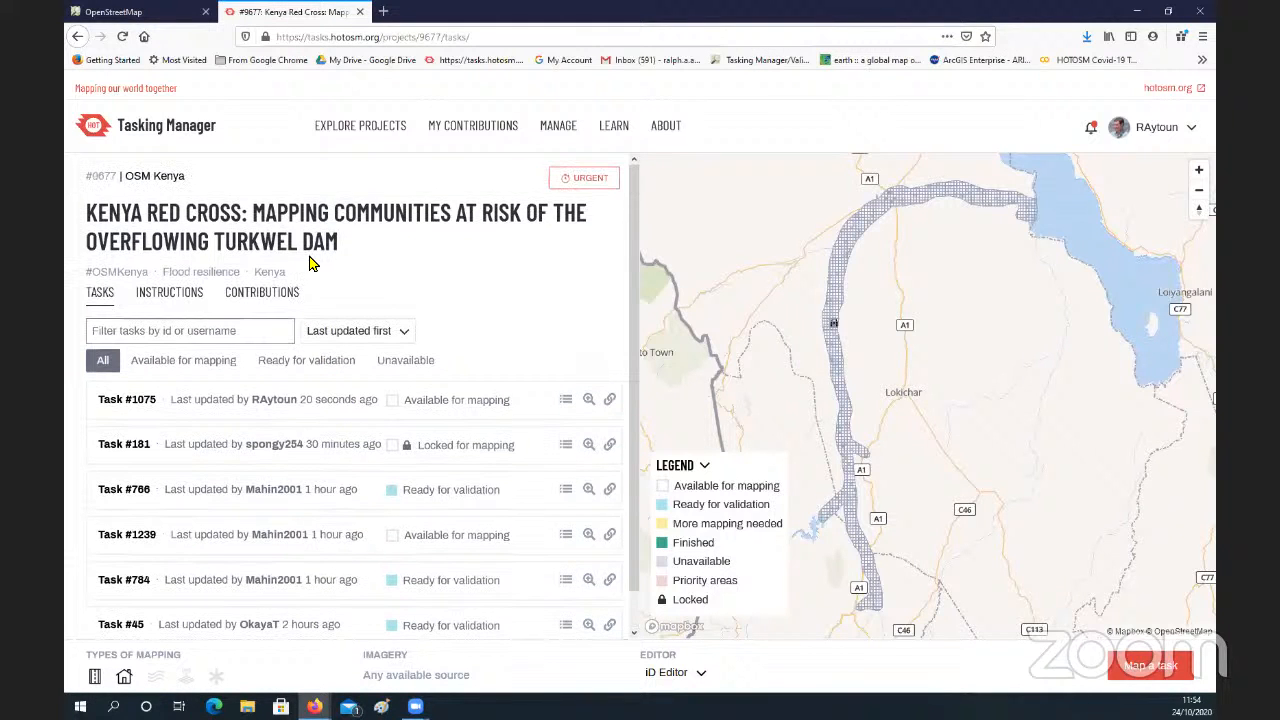
click(231, 333)
text(628)
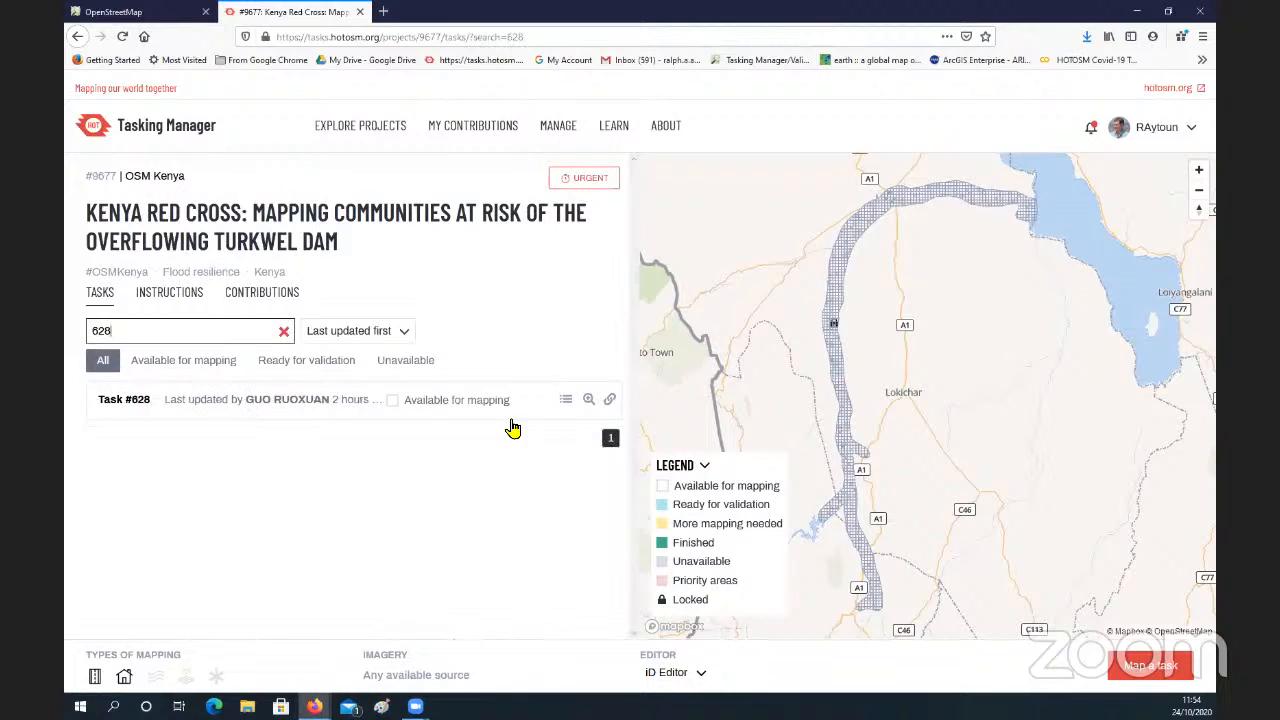
click(468, 403)
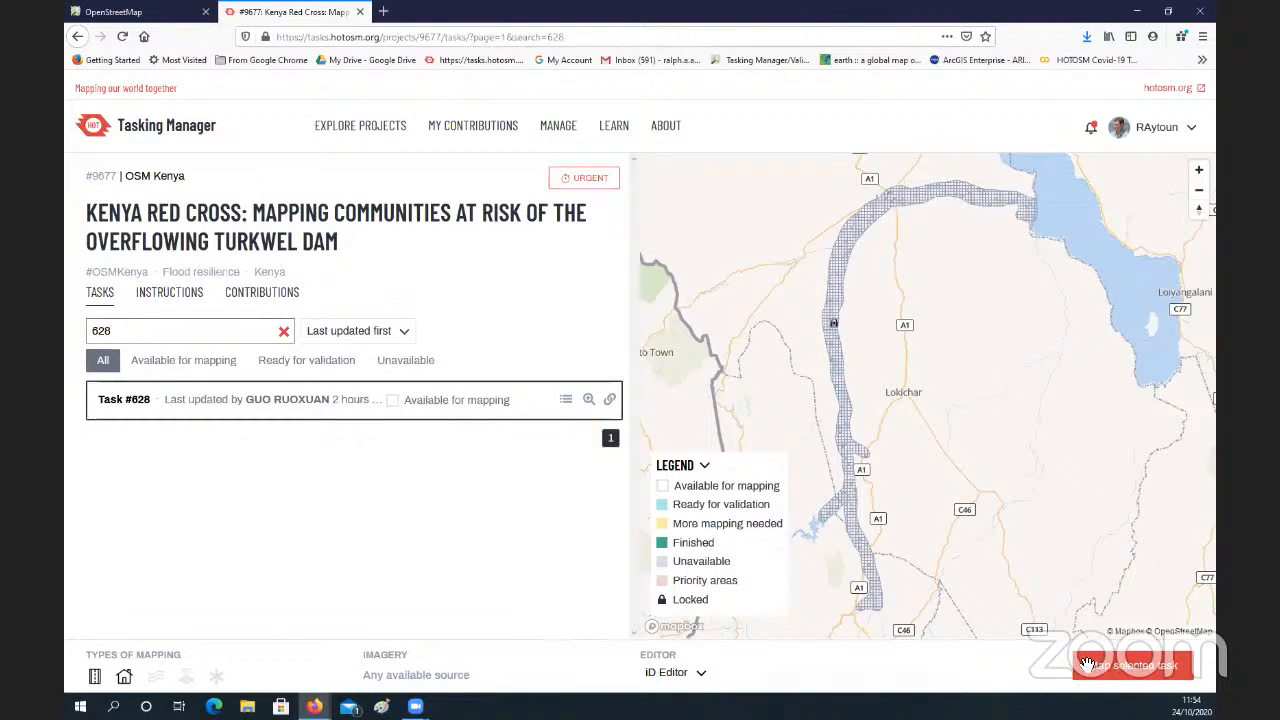
click(1125, 668)
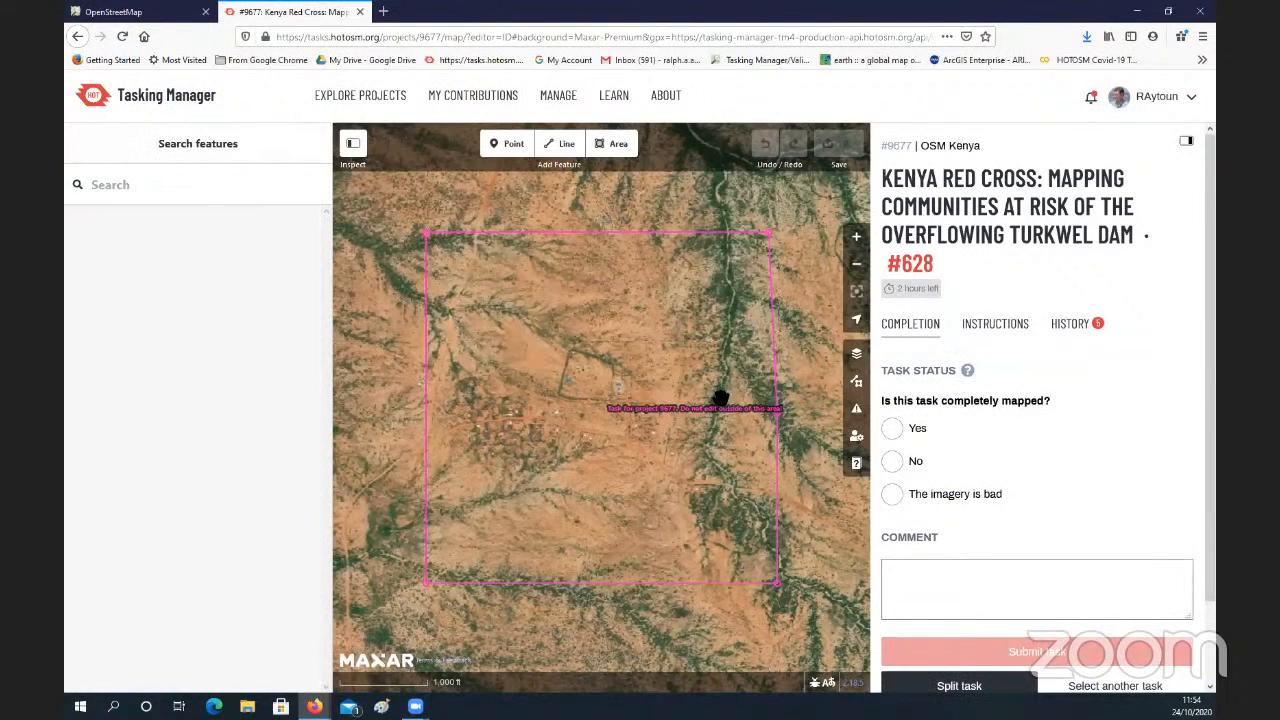
Step: Trace a line along the orange dirt track, from just east of the mapped road eastward across the watercourse
scroll(720, 398, up, 3)
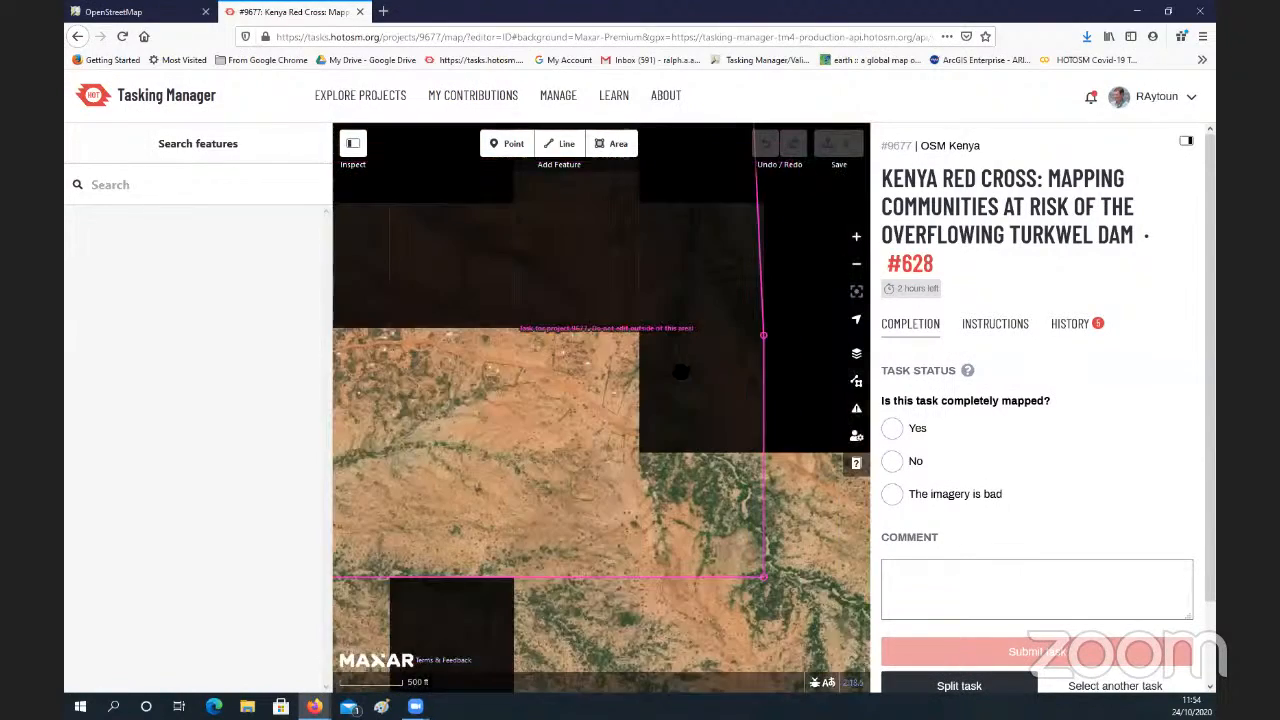
scroll(680, 372, up, 5)
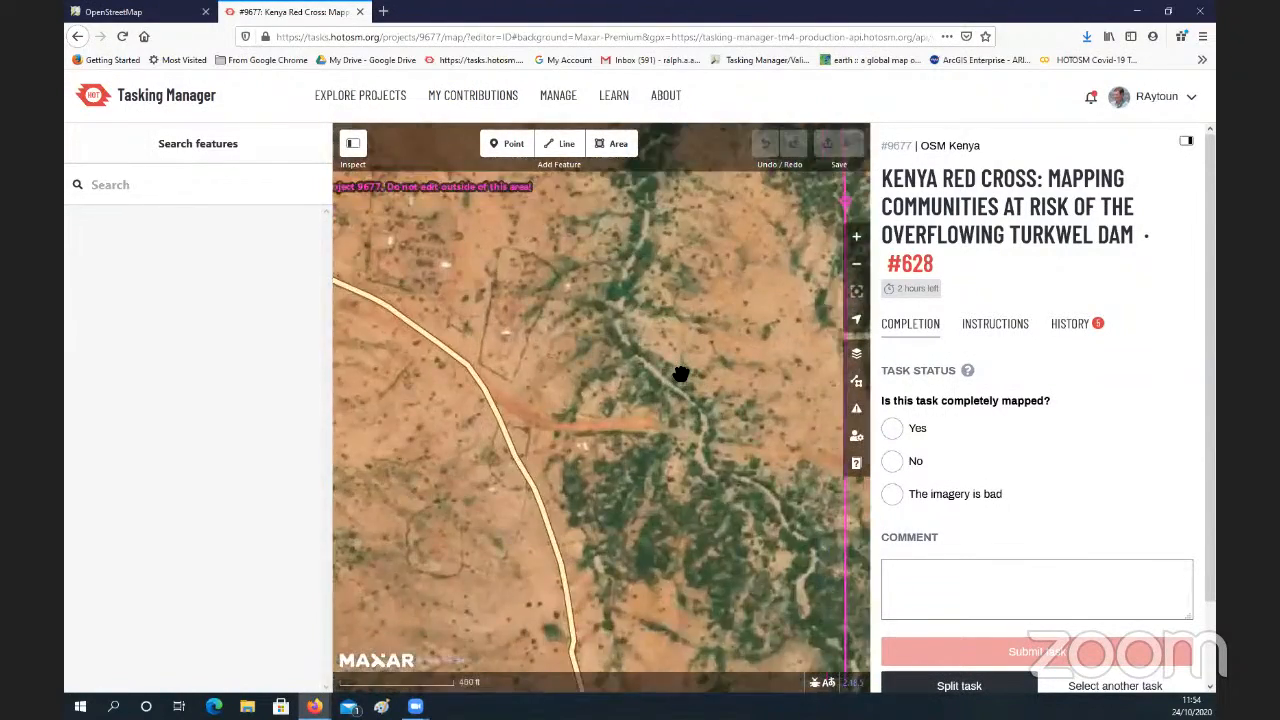
scroll(680, 374, up, 2)
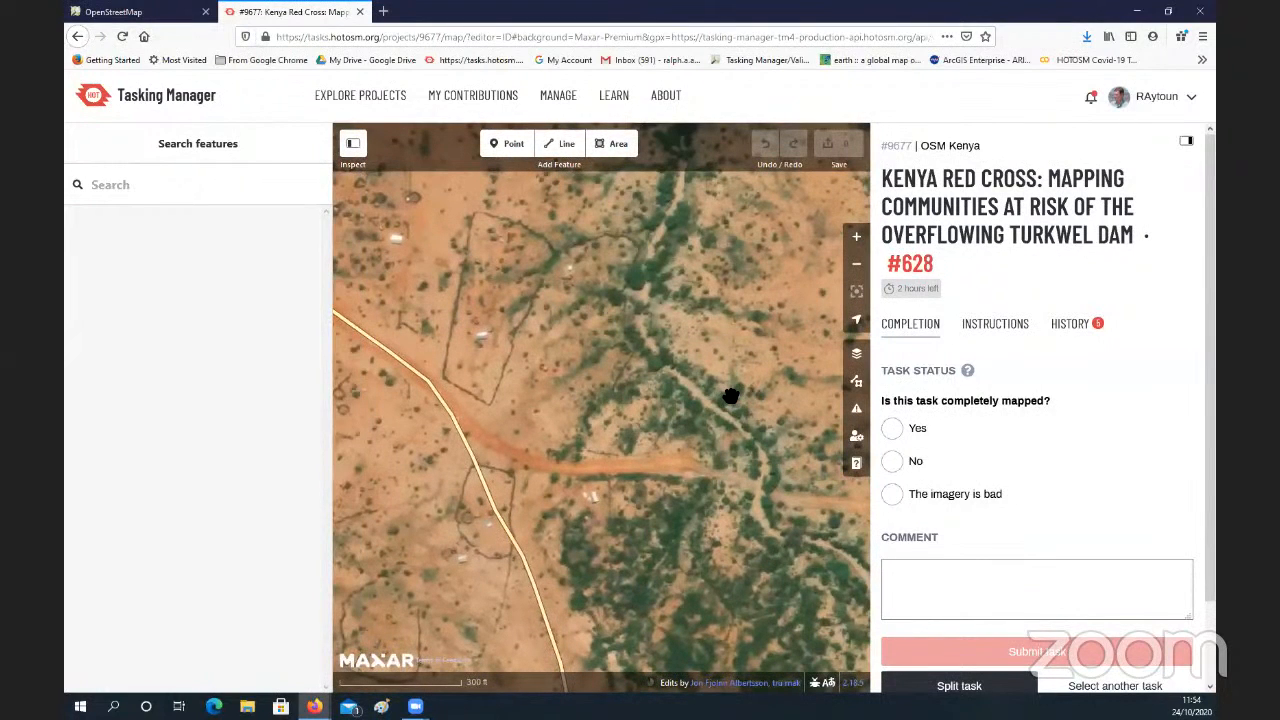
key(2)
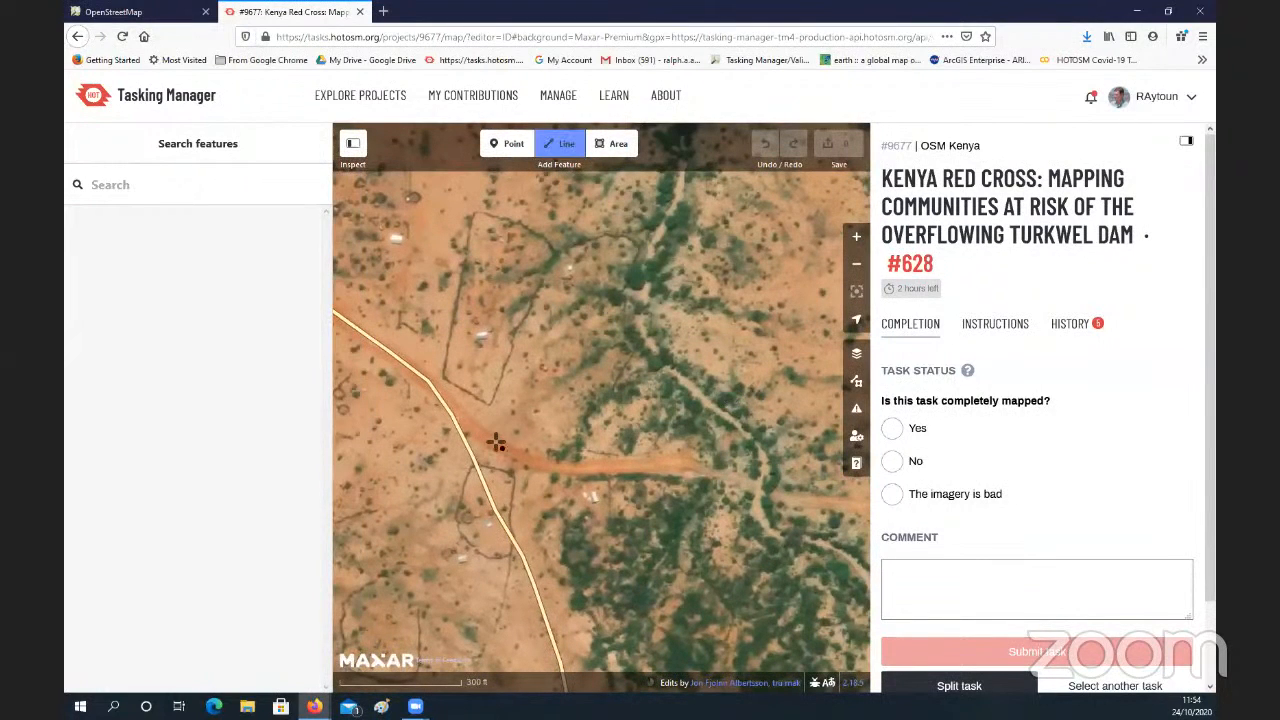
click(543, 462)
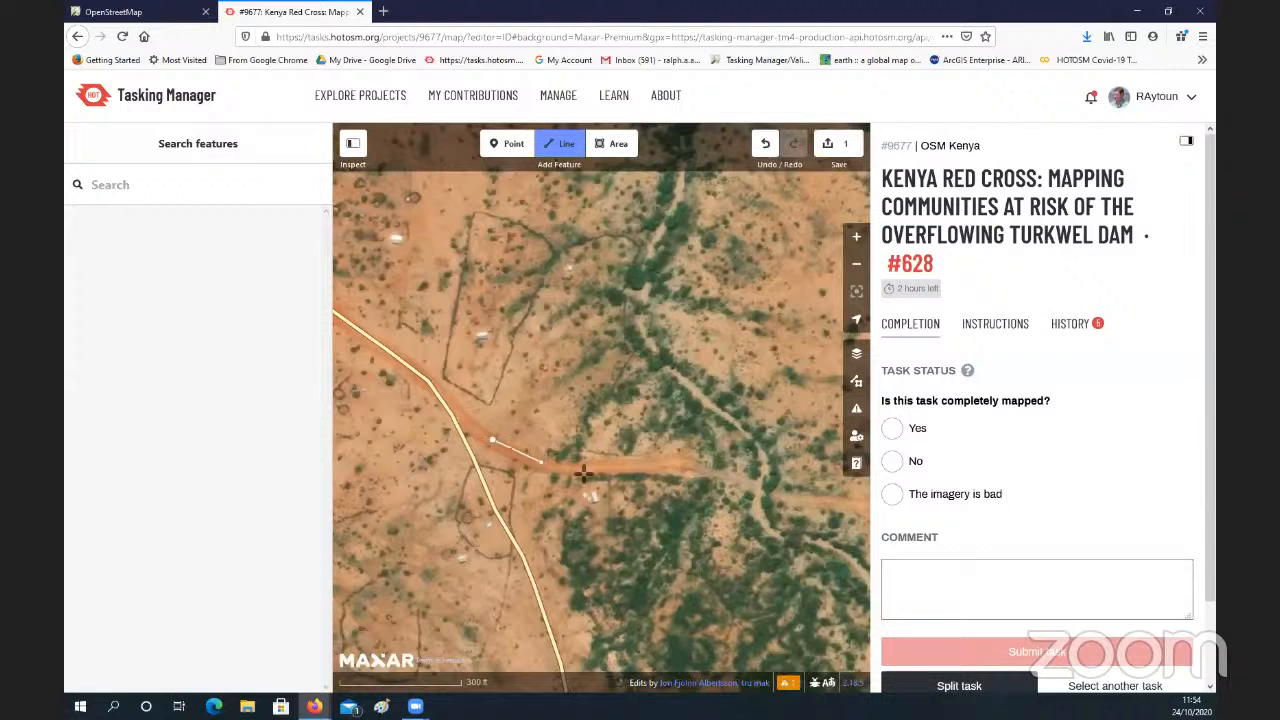
click(639, 466)
click(676, 464)
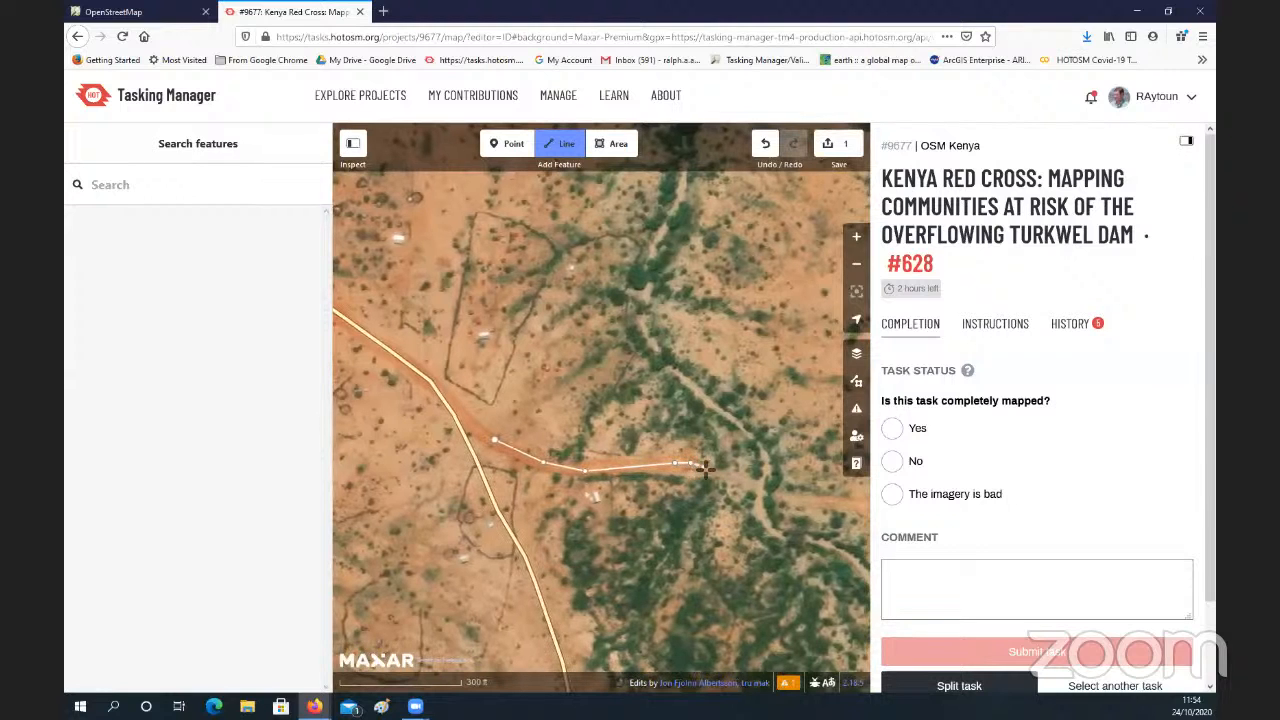
click(704, 468)
click(782, 495)
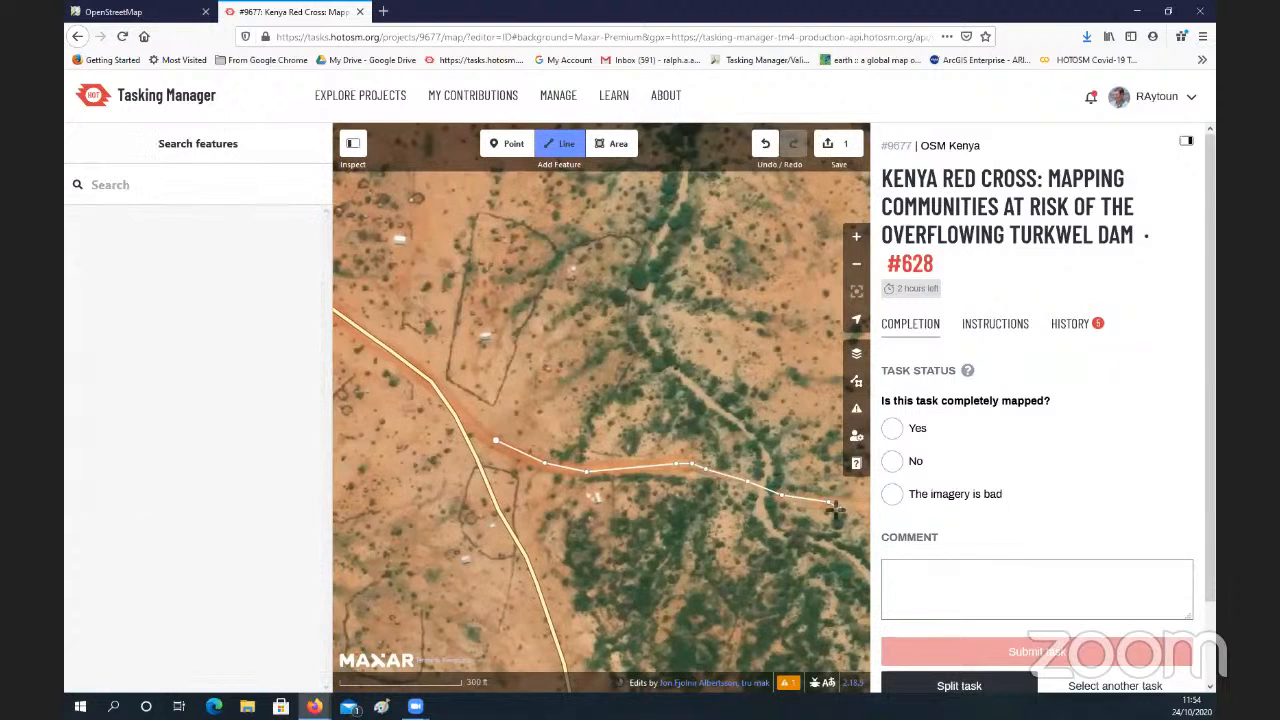
double_click(832, 506)
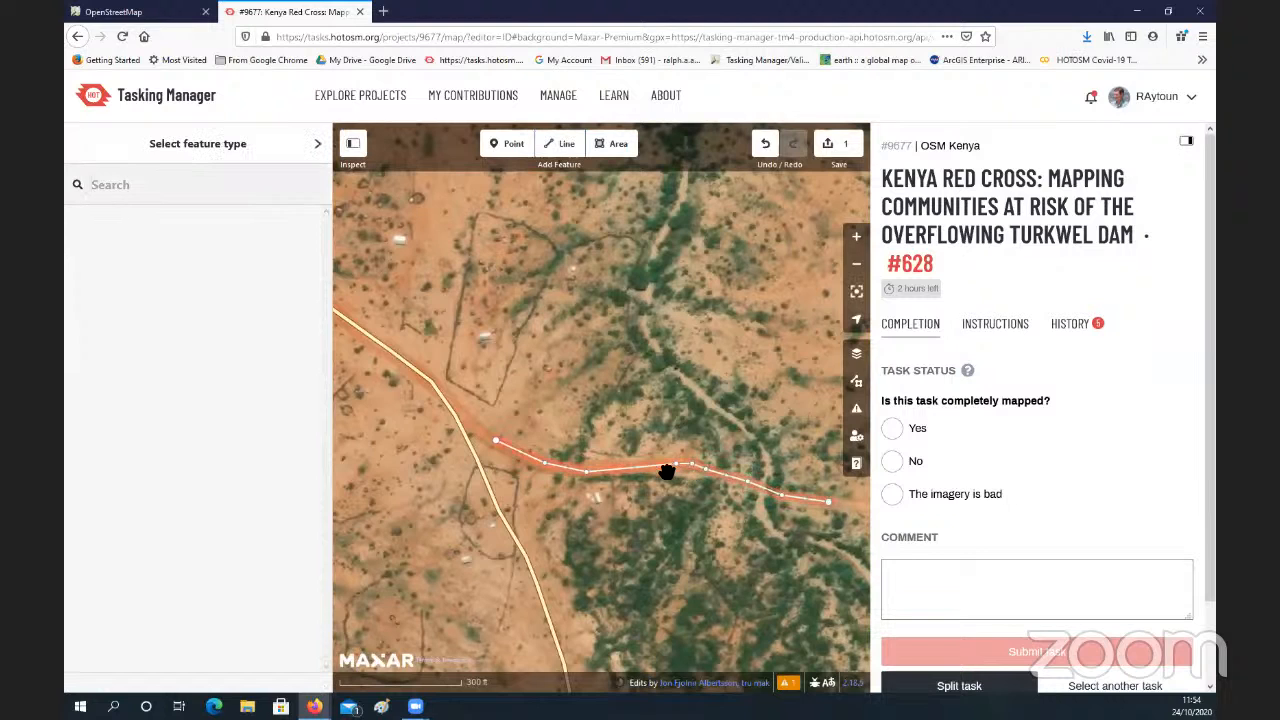
Step: Try to find a feature type for the traced line by searching for highway
click(670, 474)
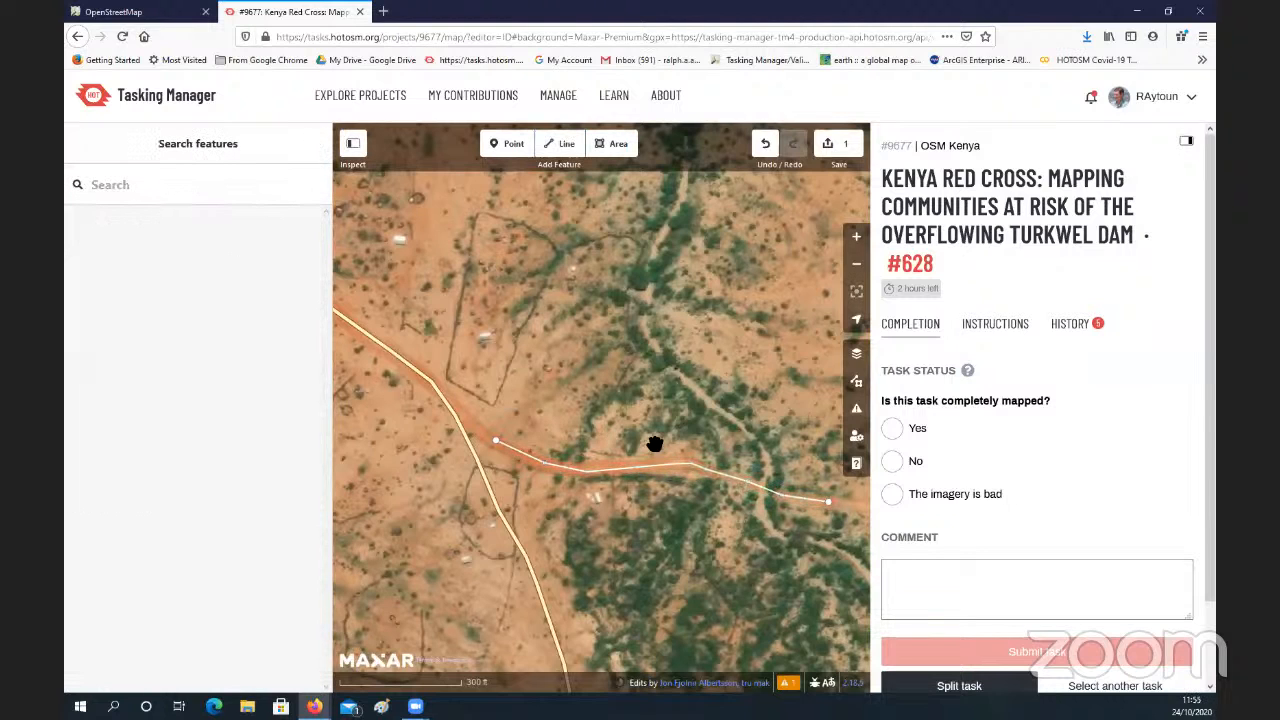
click(664, 467)
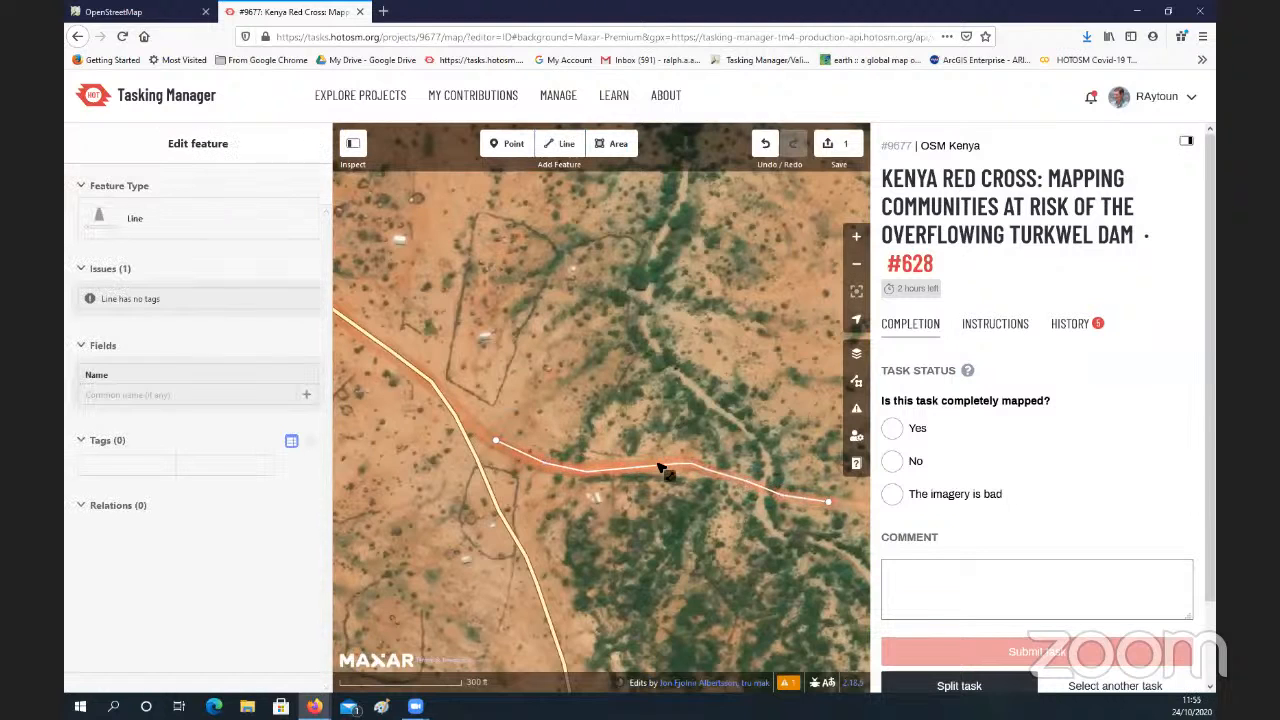
click(165, 226)
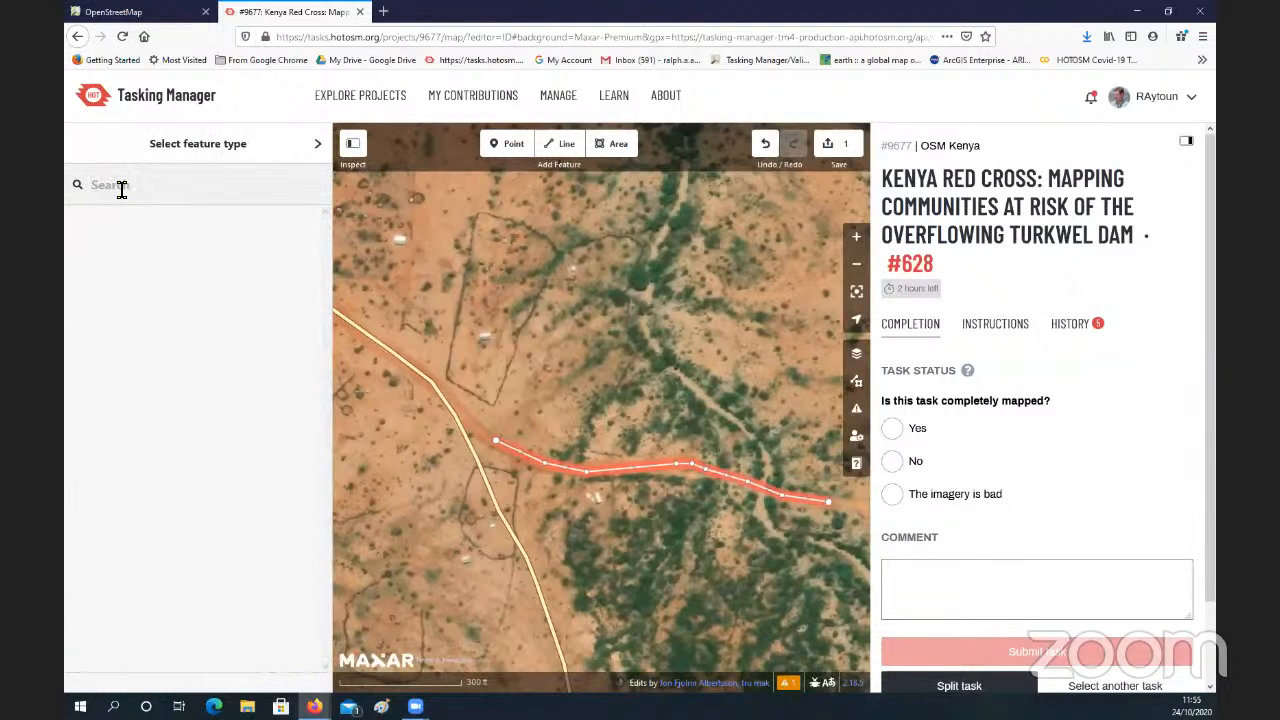
text(high)
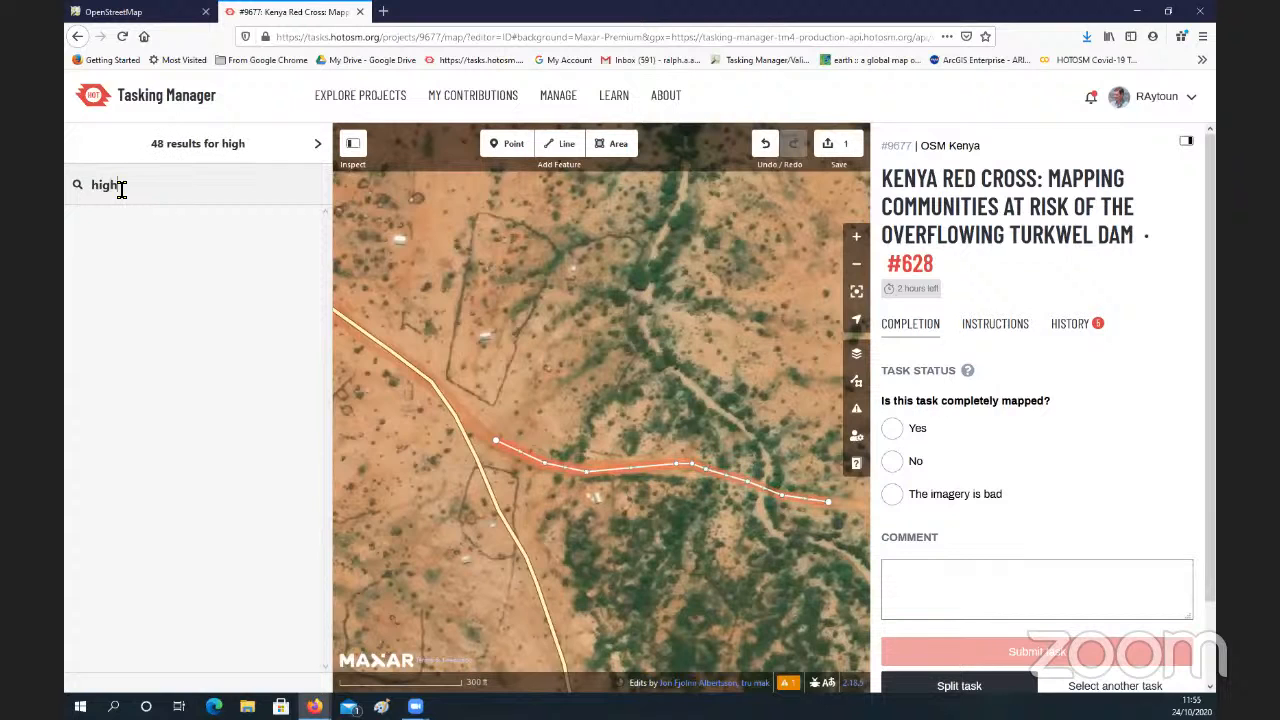
text(way)
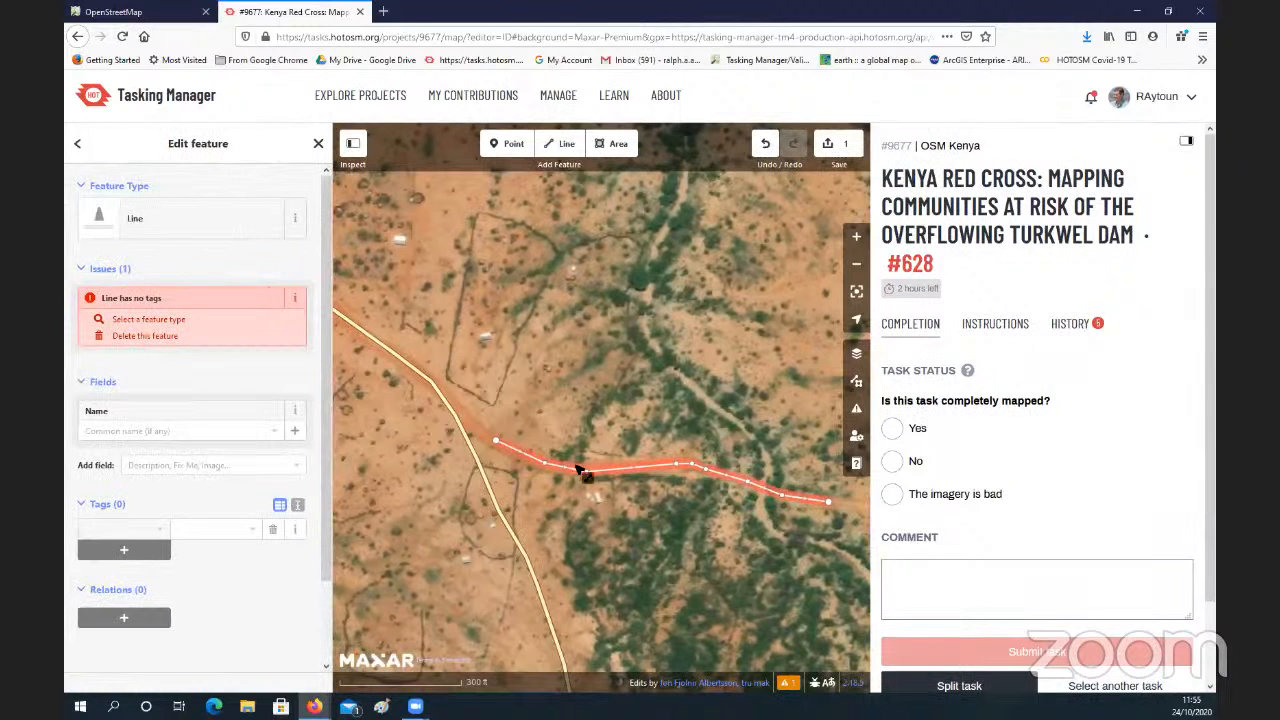
Step: Reselect the traced line and add a tag with the key highway to it
click(717, 509)
mouse_move(643, 446)
mouse_down()
mouse_move(548, 435)
mouse_move(648, 429)
mouse_up()
click(586, 481)
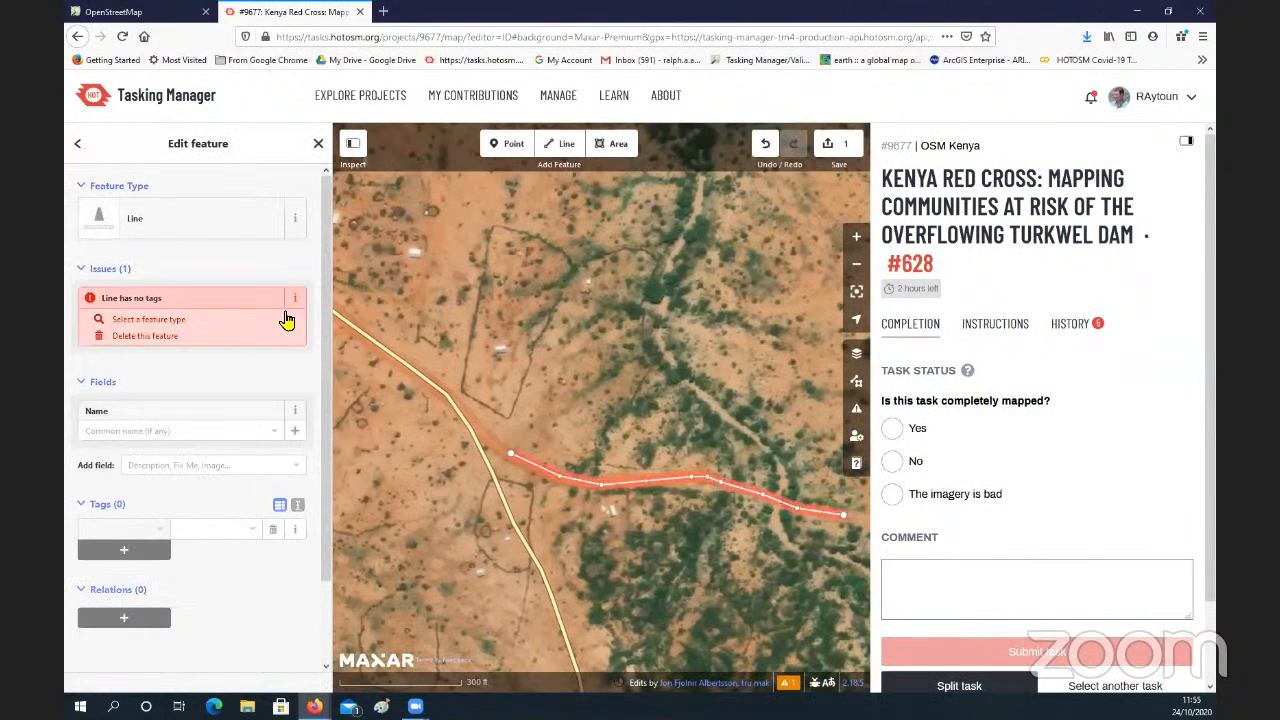
click(125, 530)
text(hig)
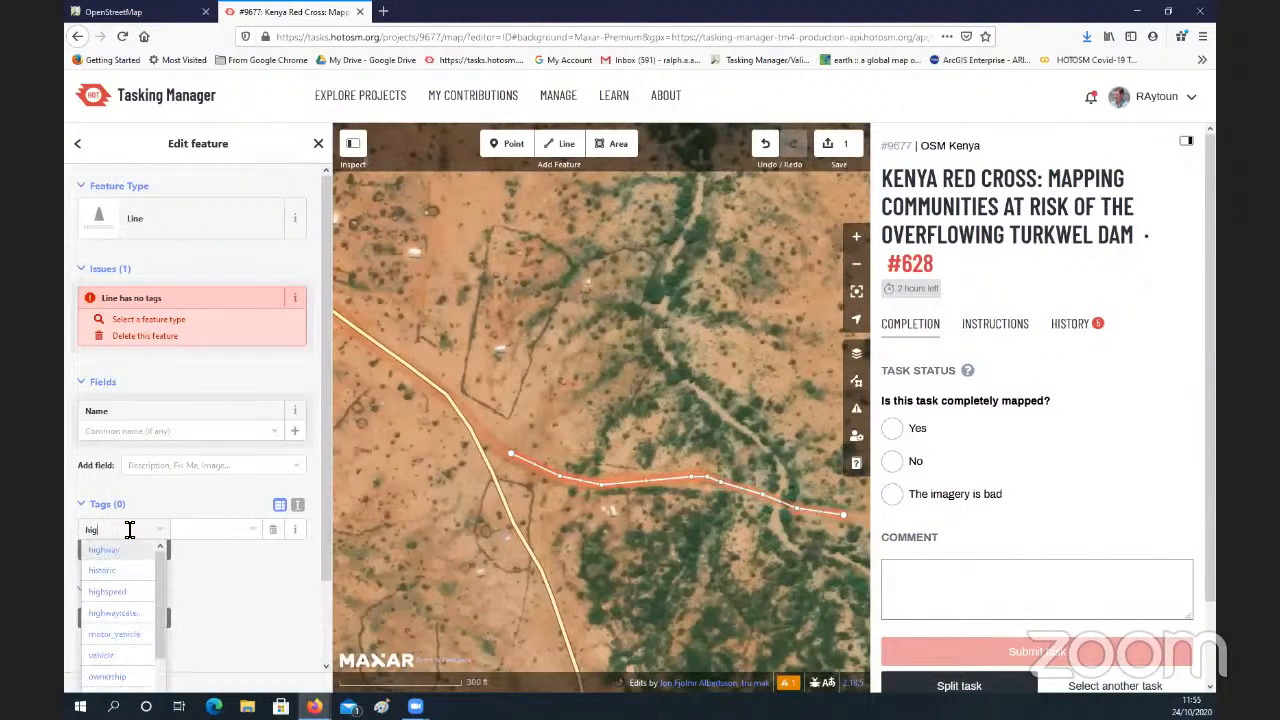
text(hway)
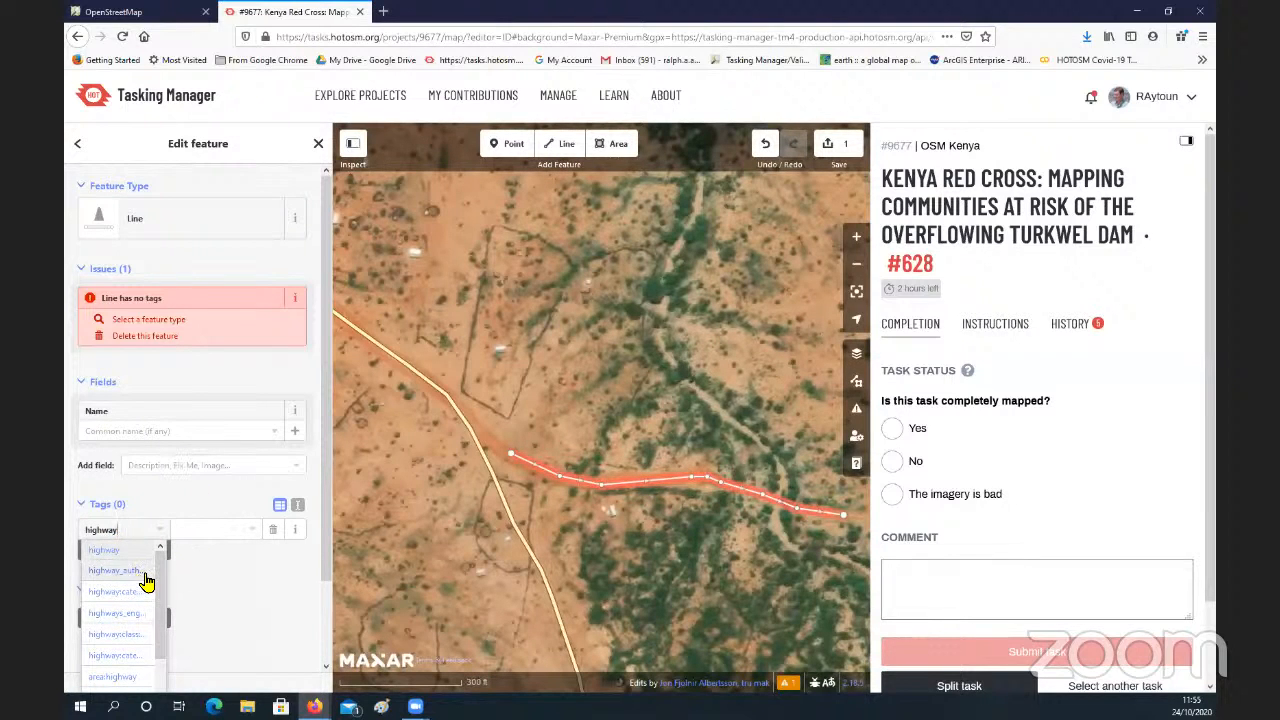
click(214, 530)
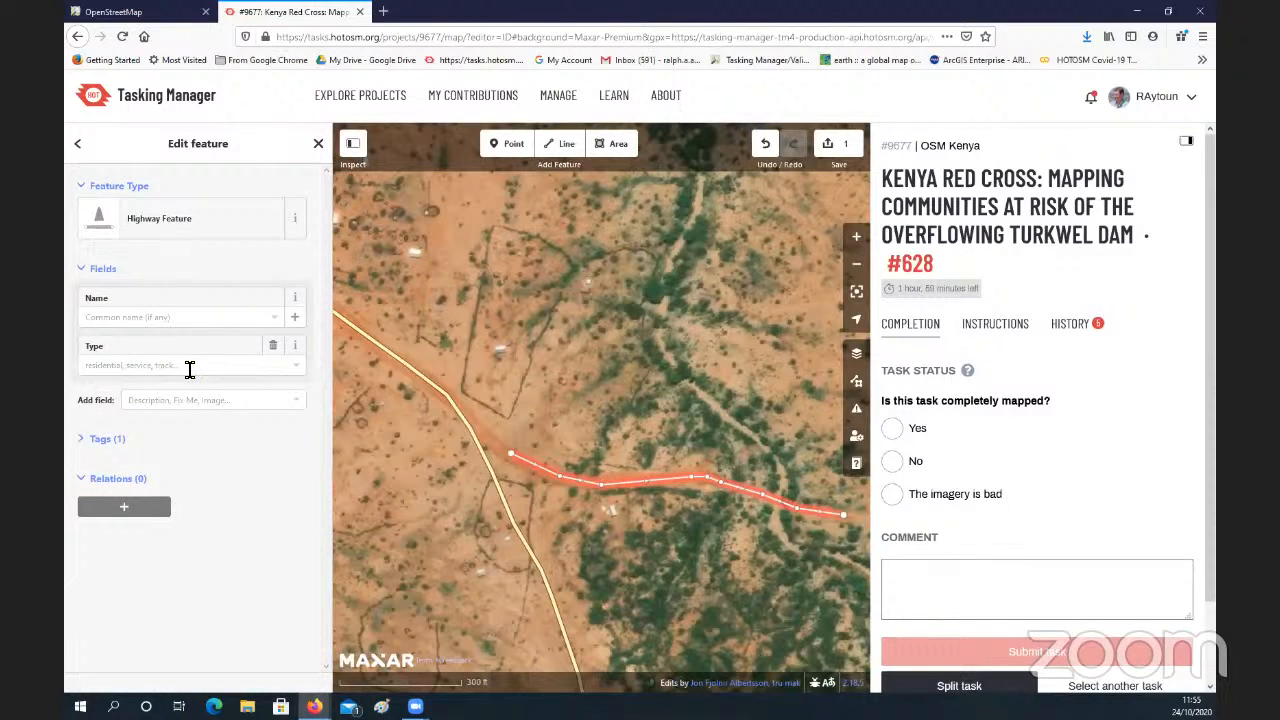
Step: Set the traced line's highway type to unclassified
click(297, 372)
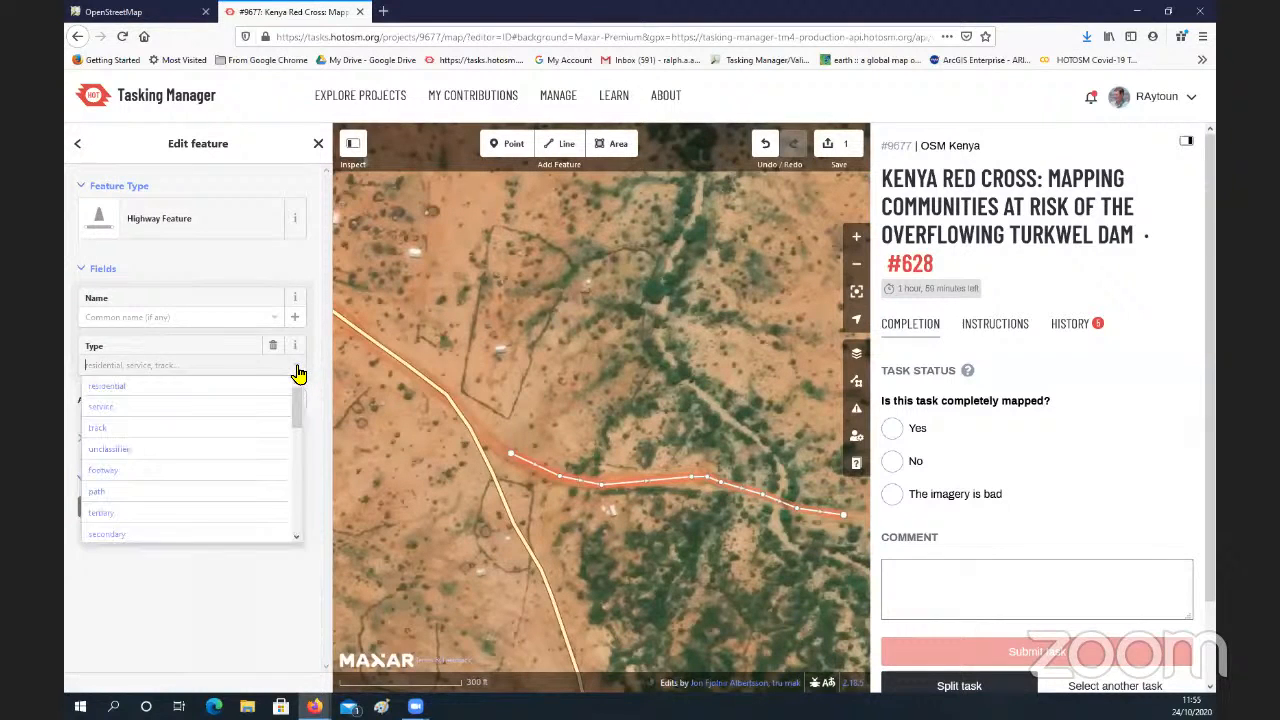
click(190, 448)
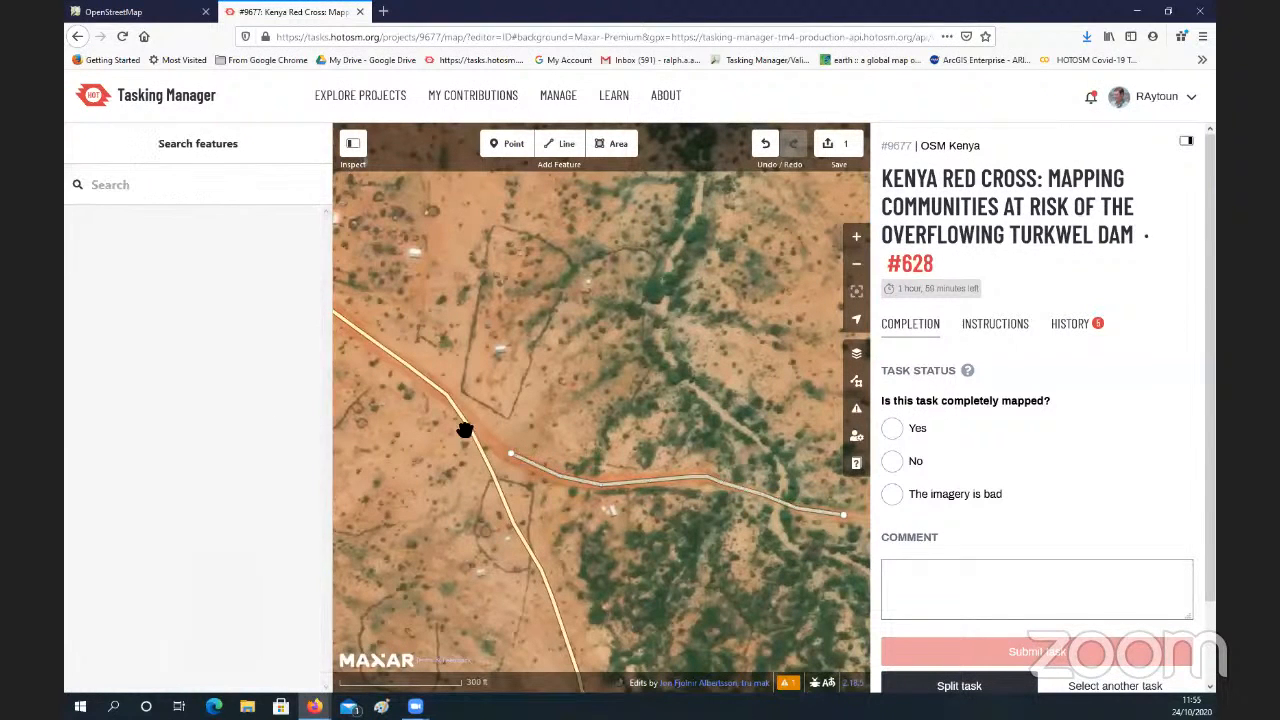
Step: Continue the unclassified road from its western end node and finish it on the mapped road to connect the two
click(543, 470)
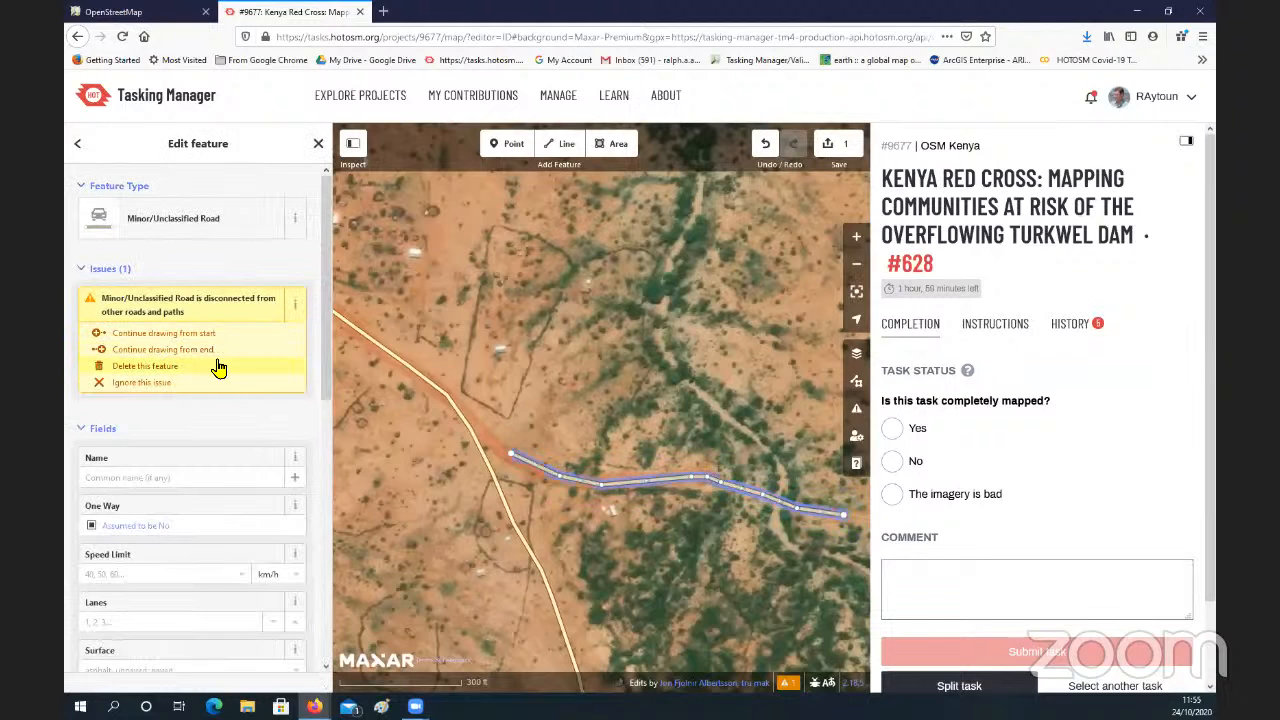
click(512, 458)
right_click(512, 458)
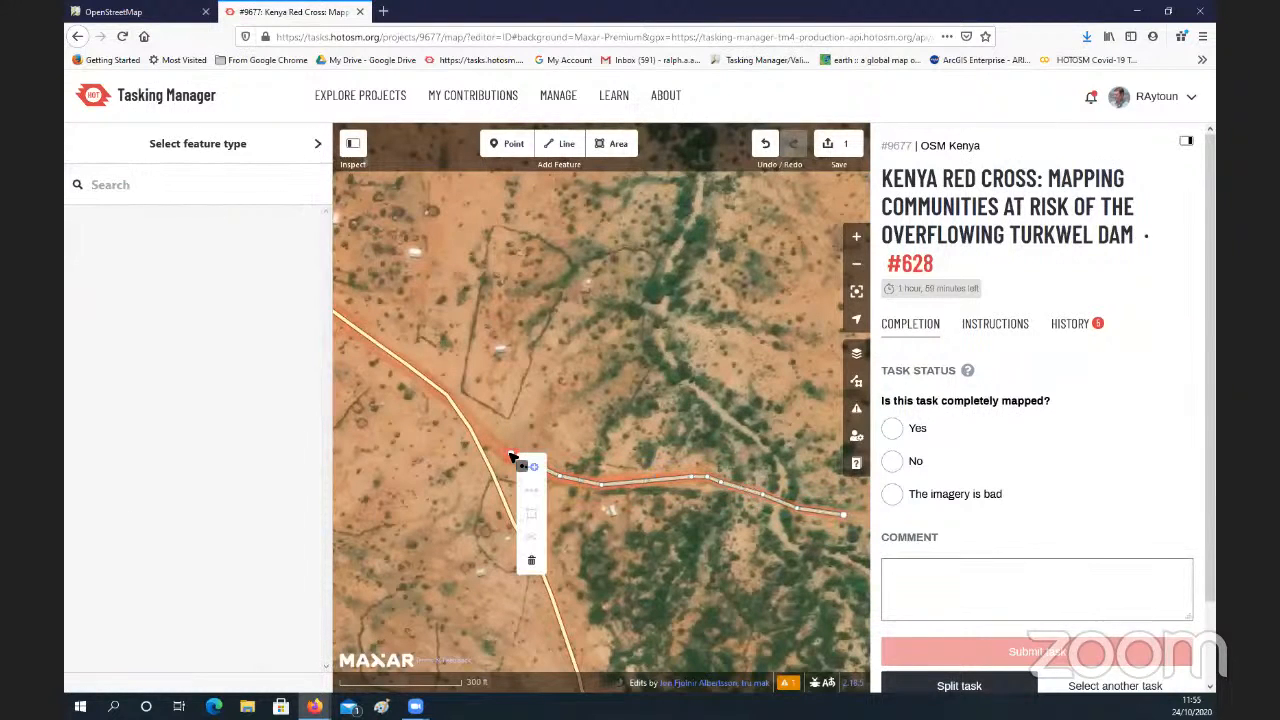
click(536, 473)
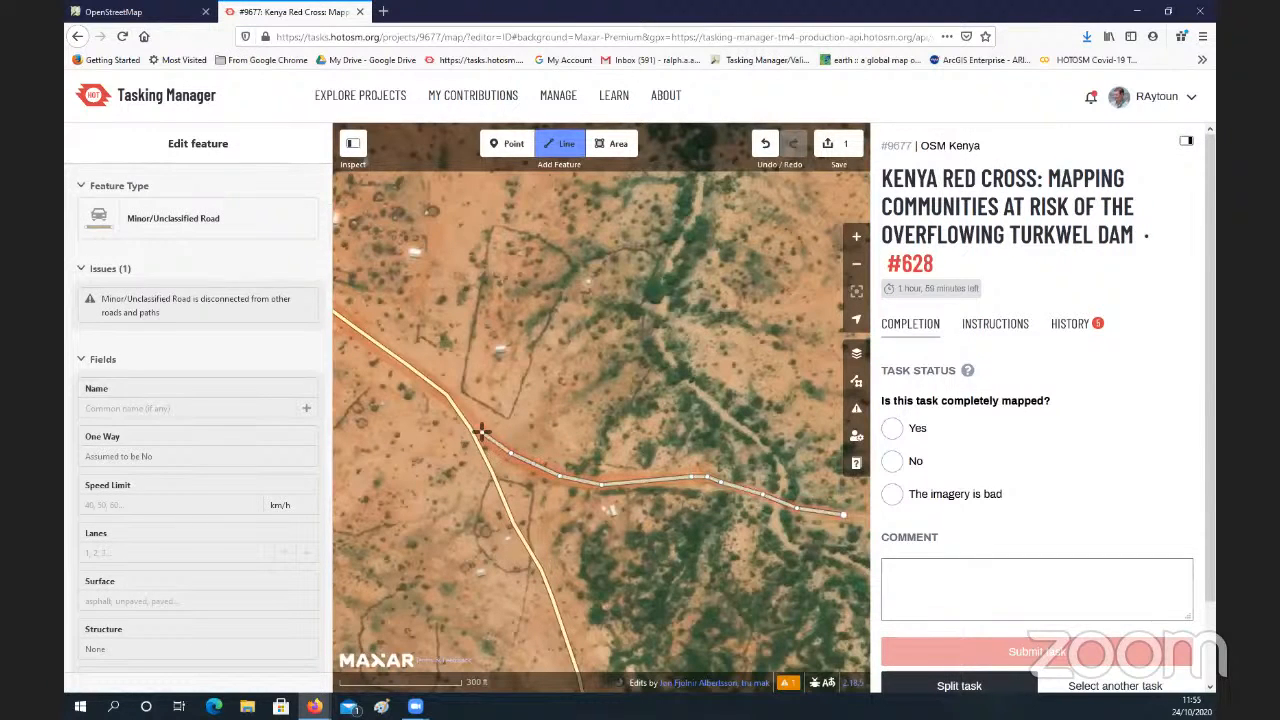
click(474, 431)
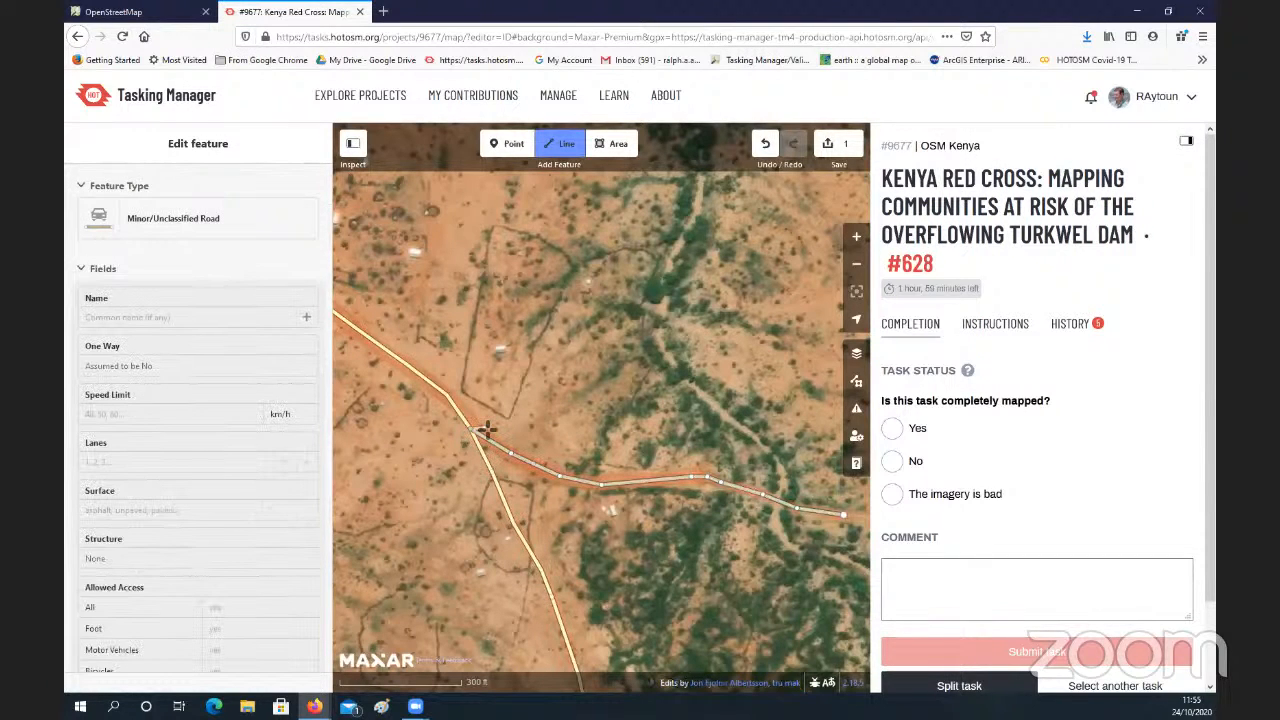
click(480, 432)
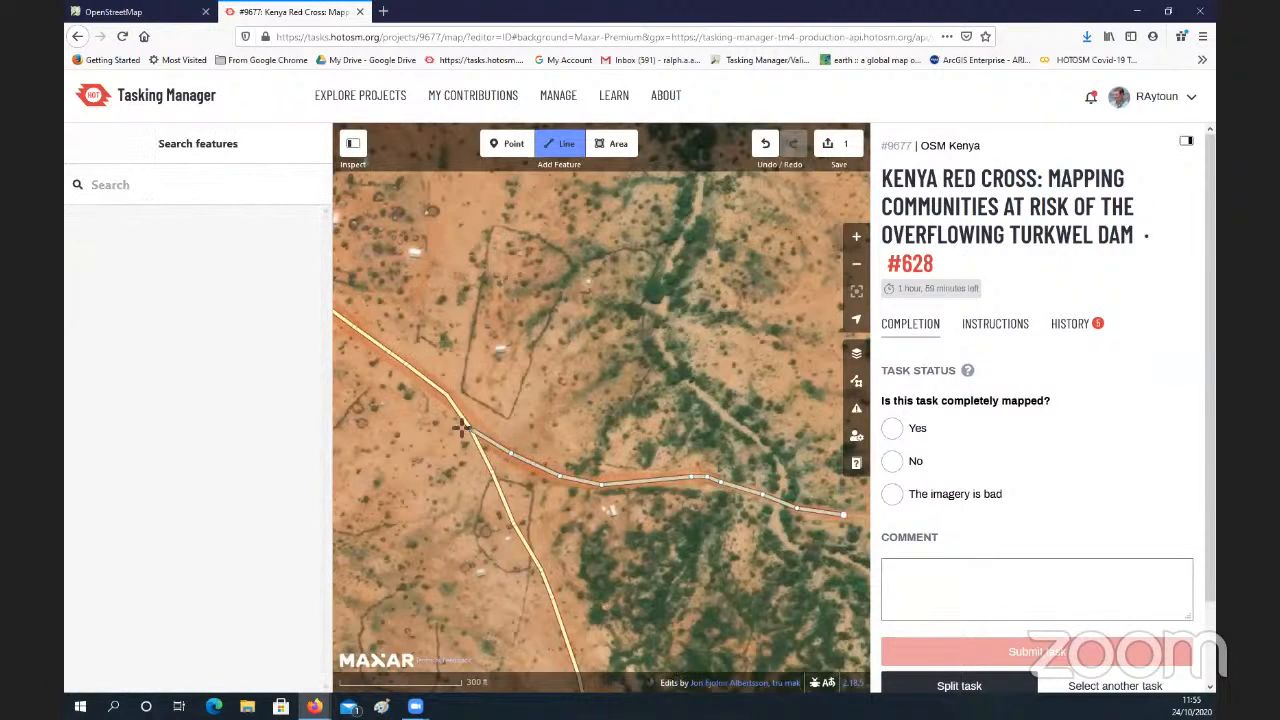
click(474, 432)
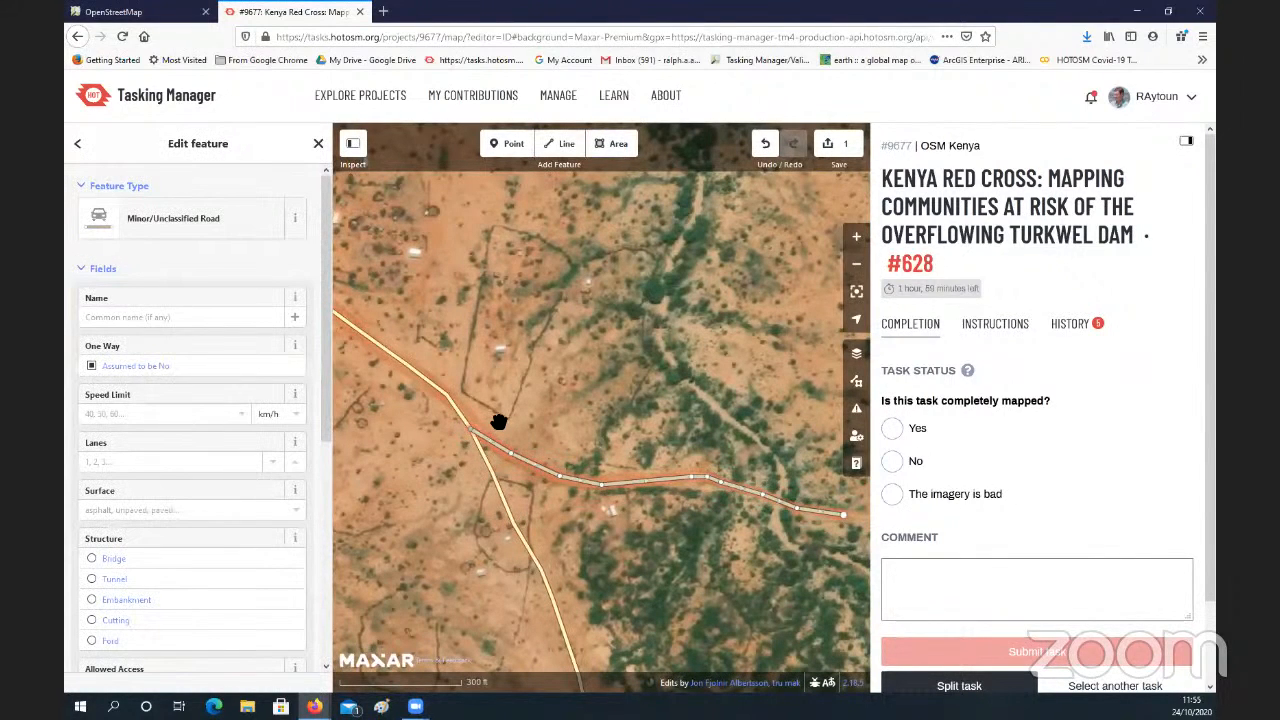
Step: Try shifting the shared junction node slightly northeast, and undo both that move and the line's extension to the mapped road
scroll(498, 421, up, 3)
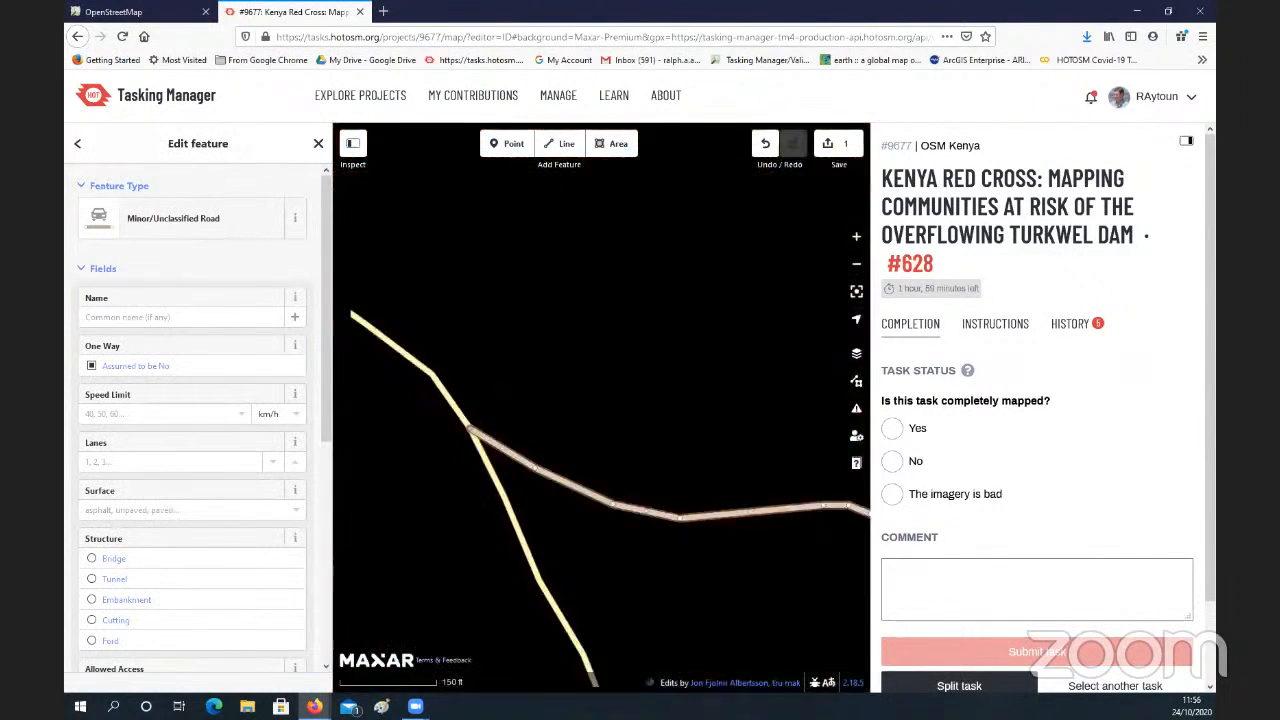
mouse_move(474, 424)
mouse_down()
mouse_move(503, 411)
mouse_move(478, 420)
mouse_up()
click(508, 442)
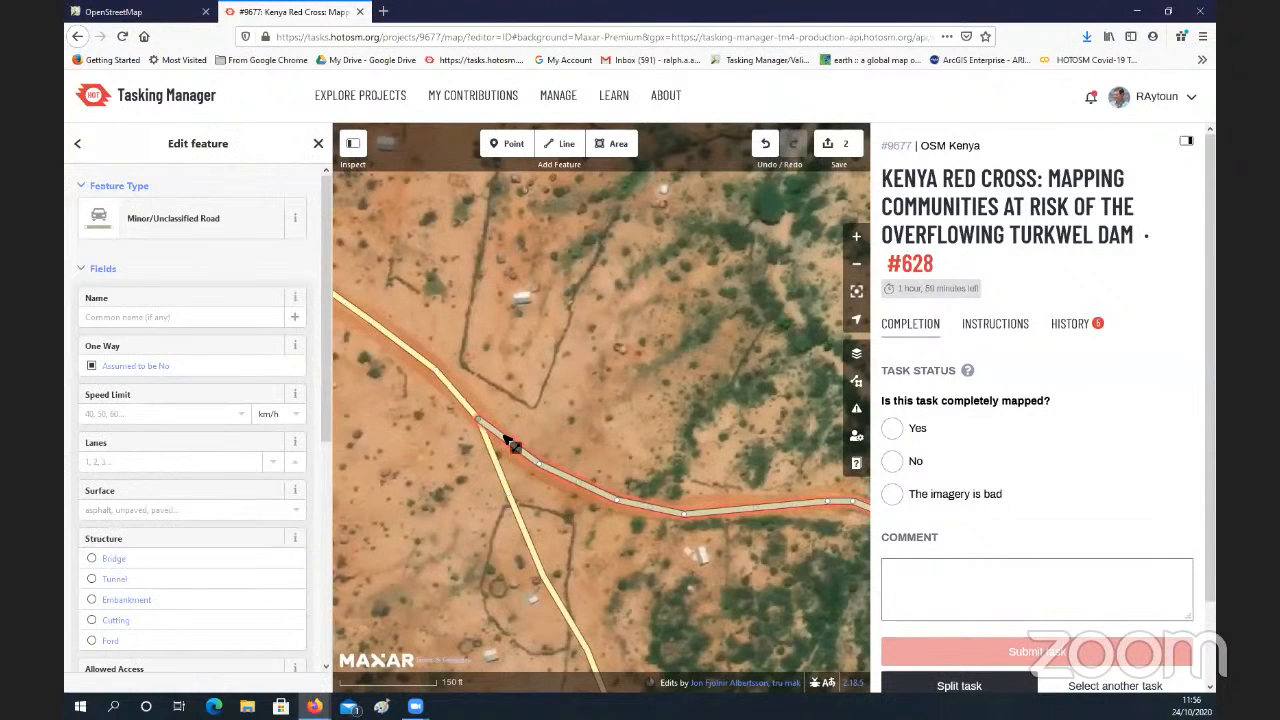
click(766, 147)
click(767, 150)
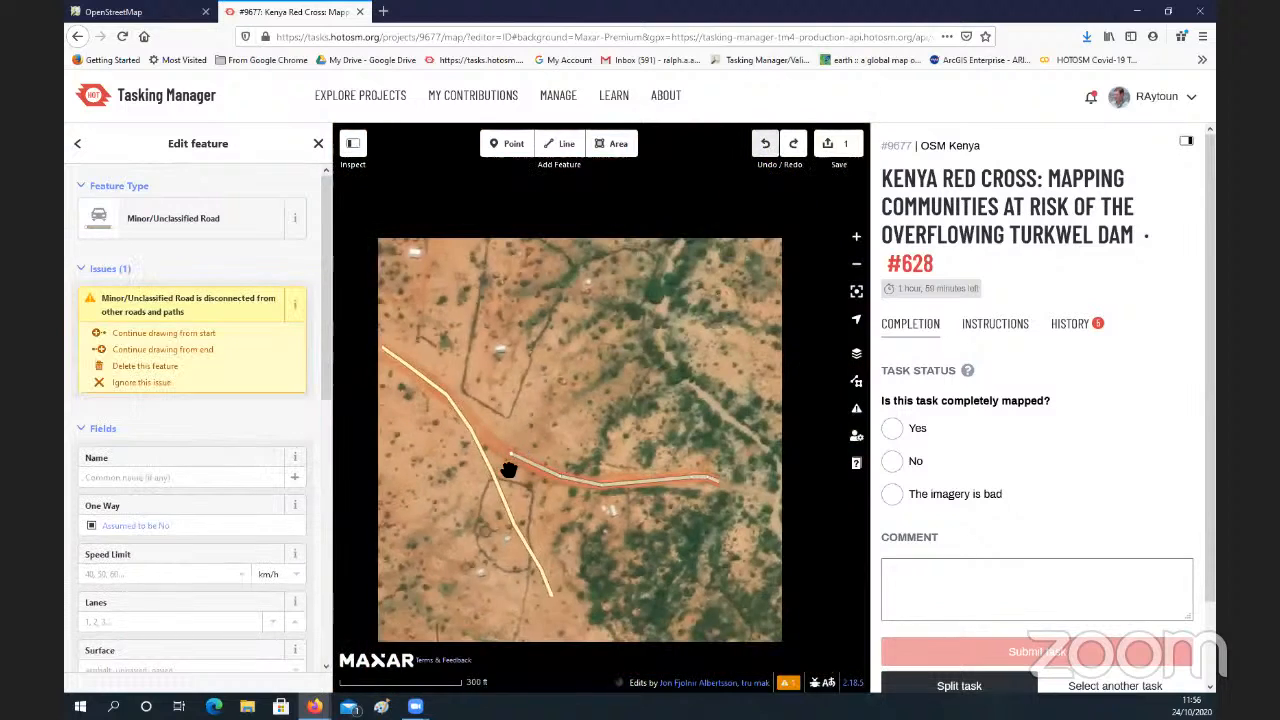
Step: Restart extending the unclassified road from its western end node with the Continue operation
scroll(509, 466, up, 2)
scroll(509, 462, up, 2)
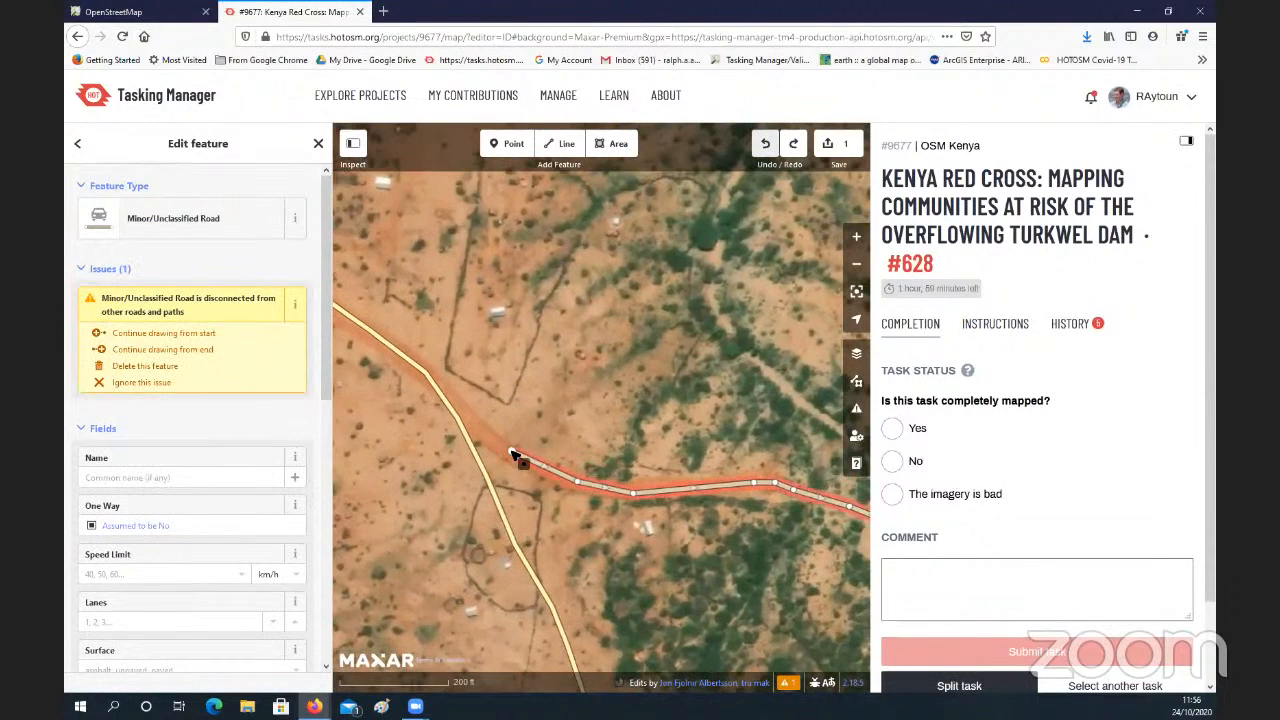
click(513, 455)
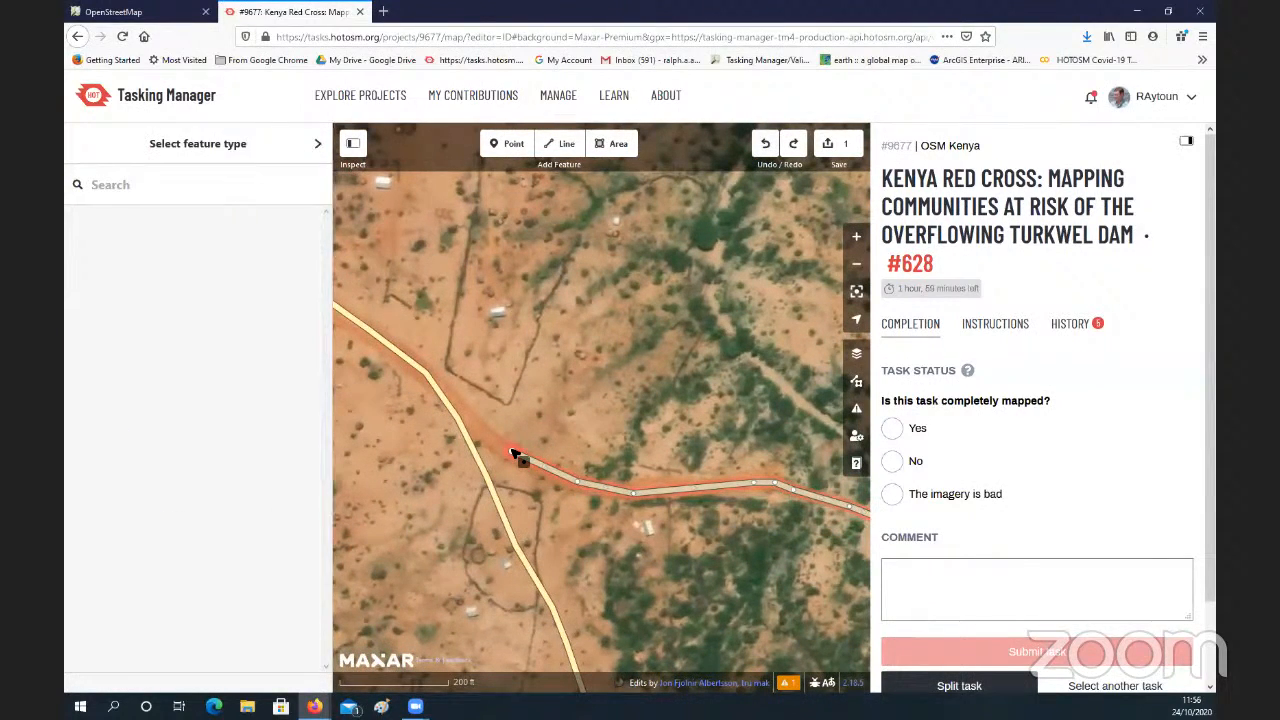
right_click(519, 452)
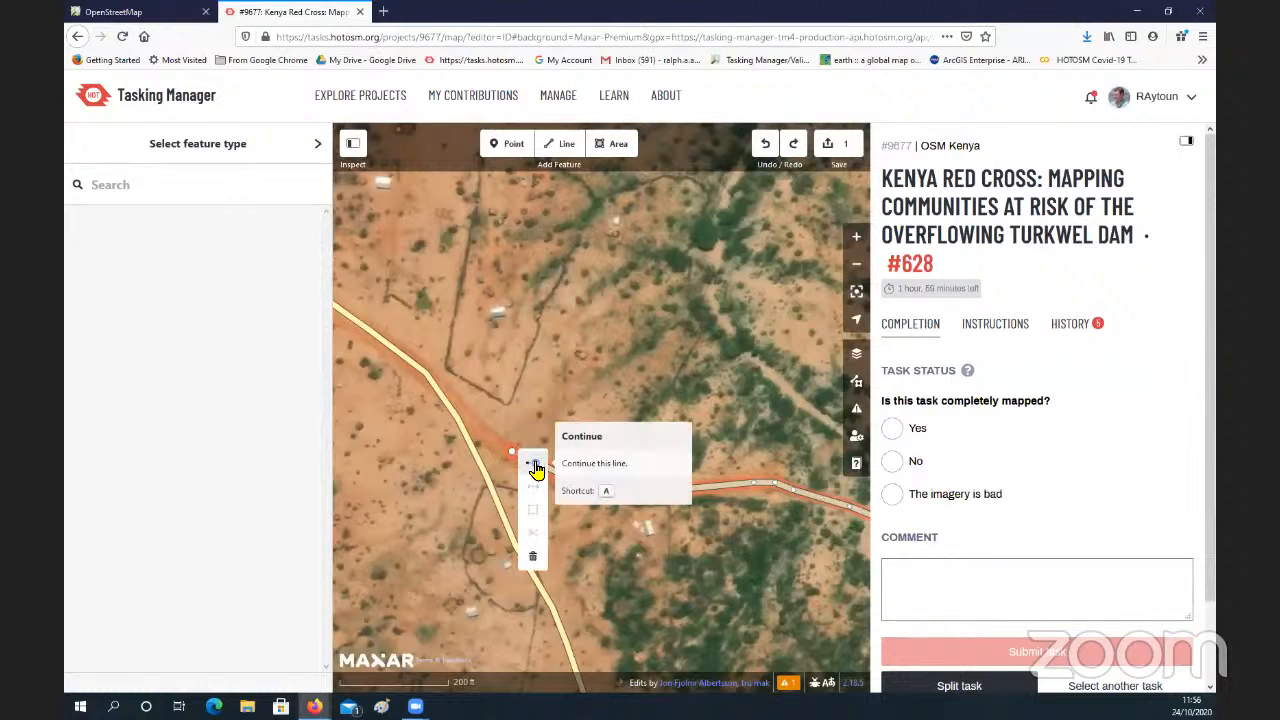
click(535, 467)
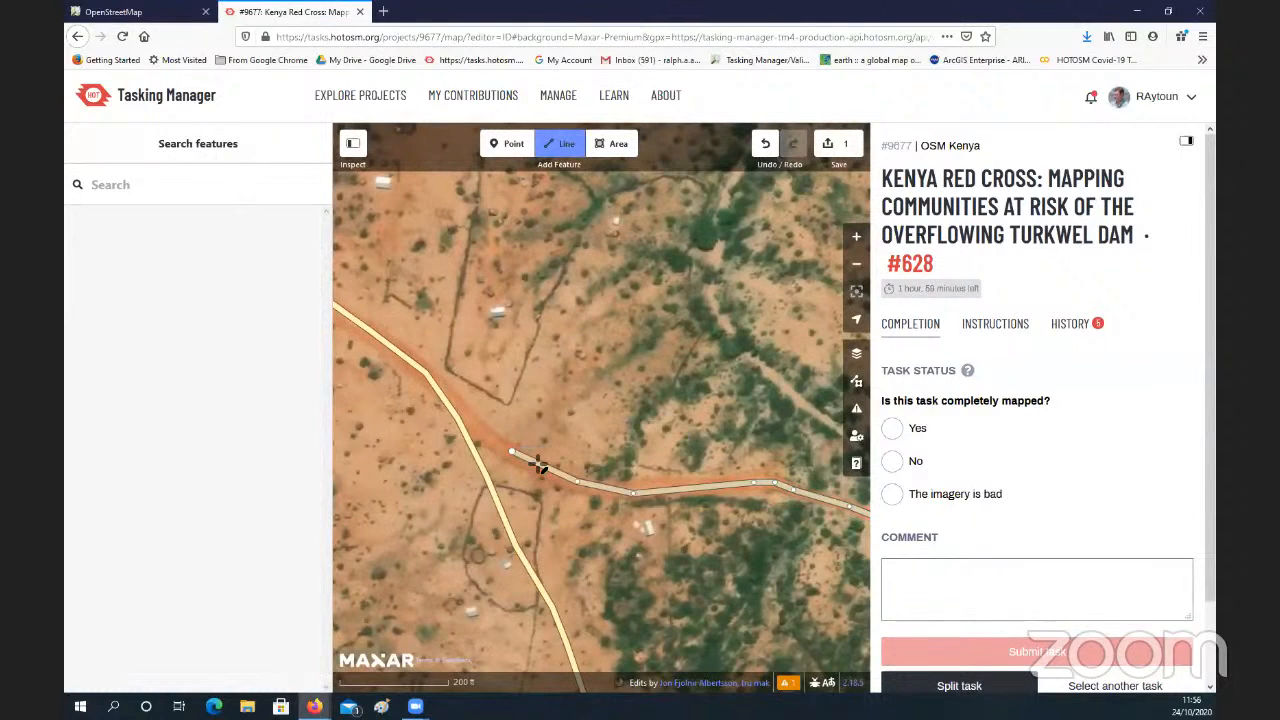
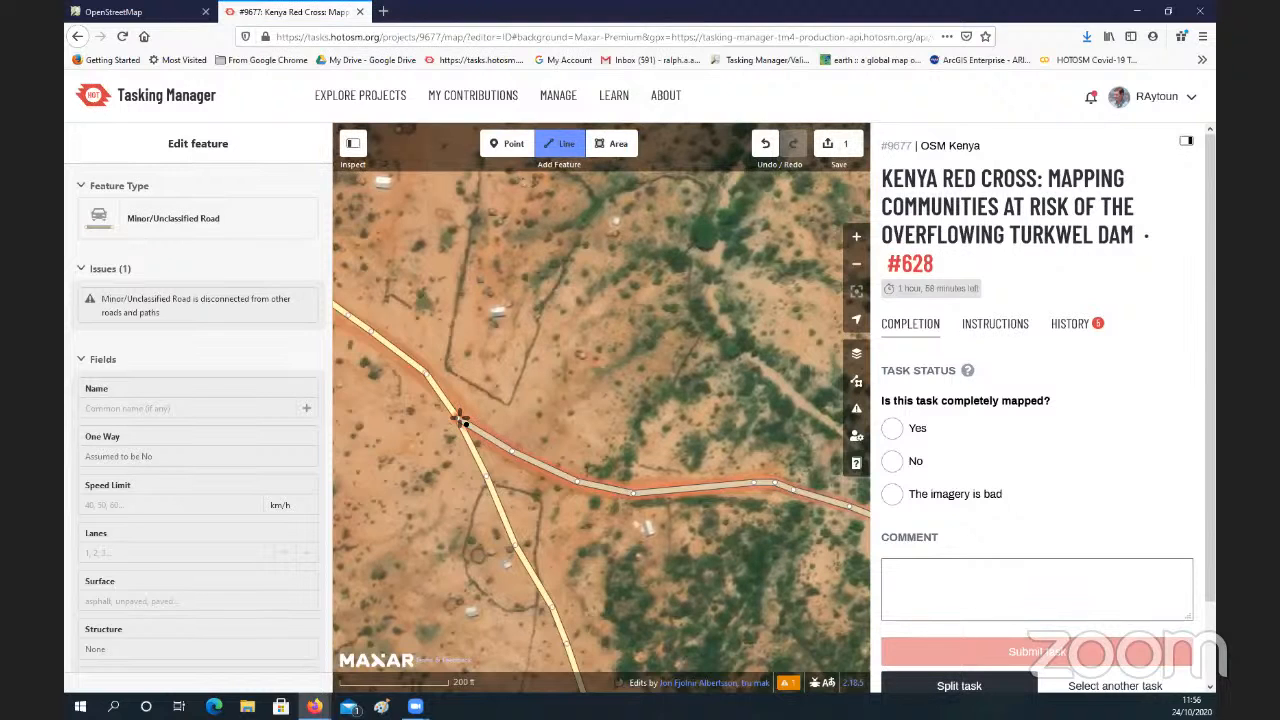
Step: Finish the unclassified road's western extension on the existing mapped road to connect the two
click(461, 421)
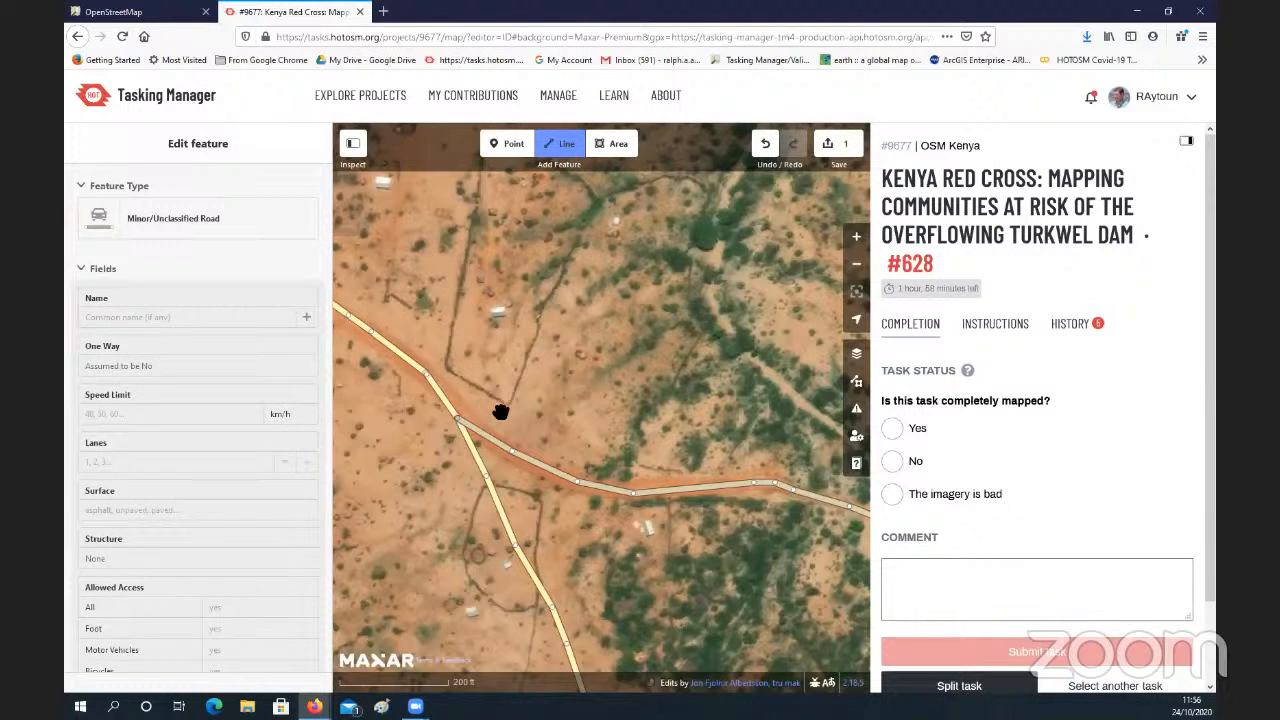
drag(698, 524, 515, 396)
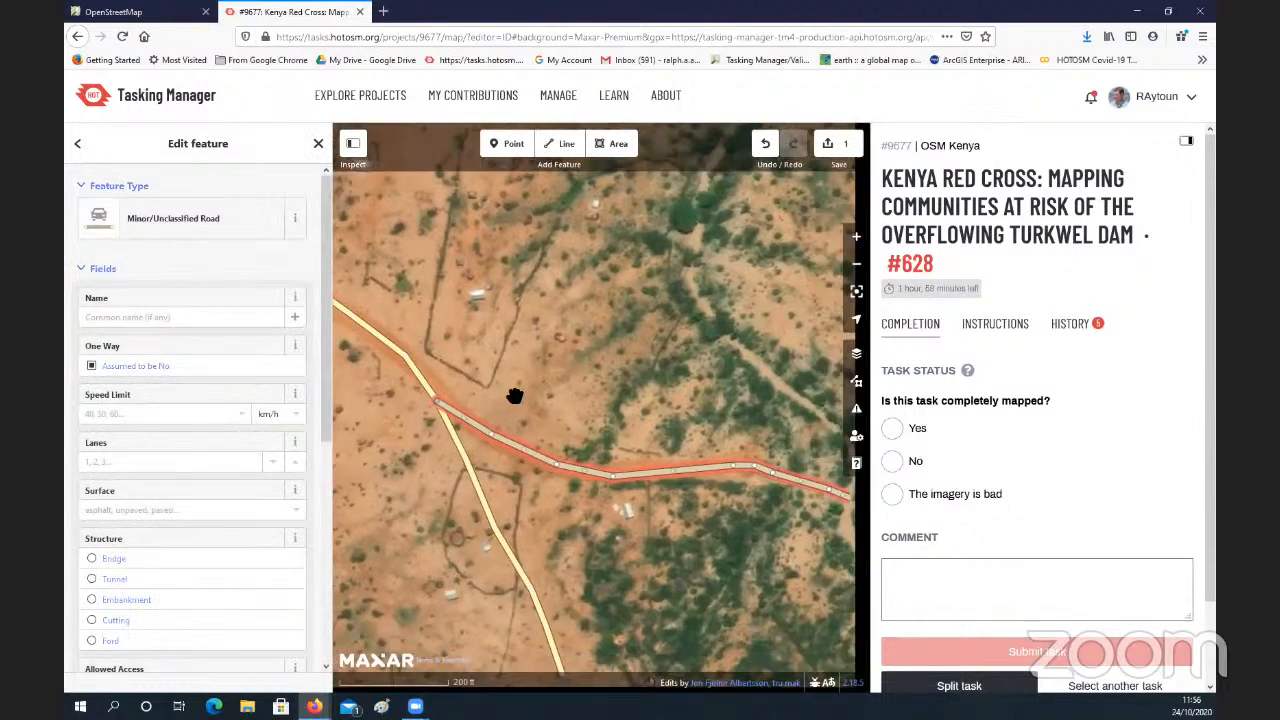
drag(686, 412, 591, 435)
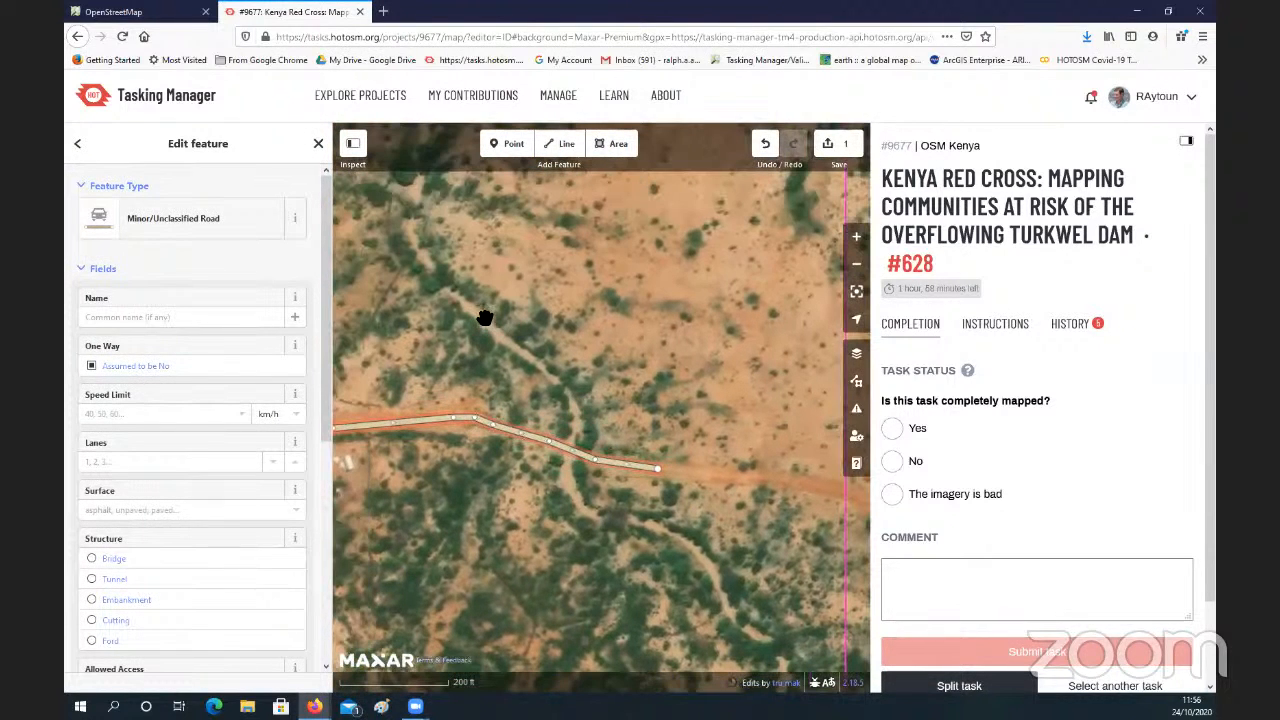
Step: Trace a line along the streambed from northwest to southeast, crossing the unclassified road near its eastern end
key(2)
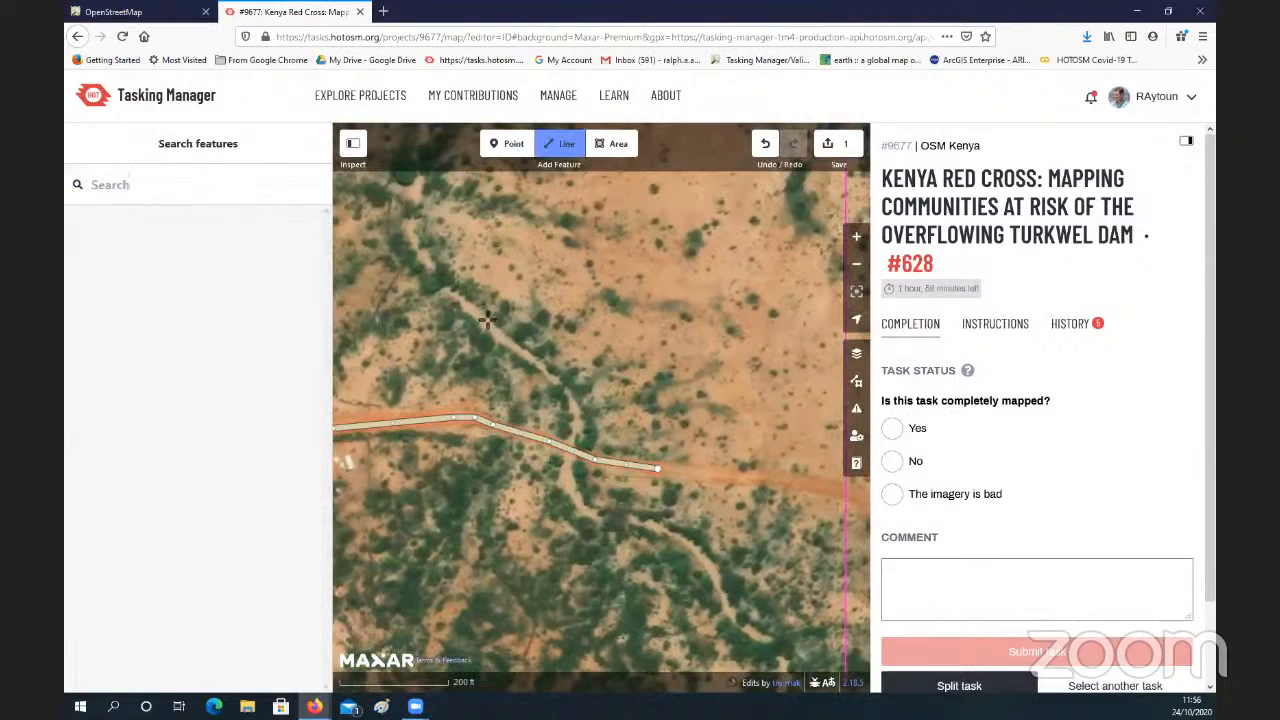
click(476, 314)
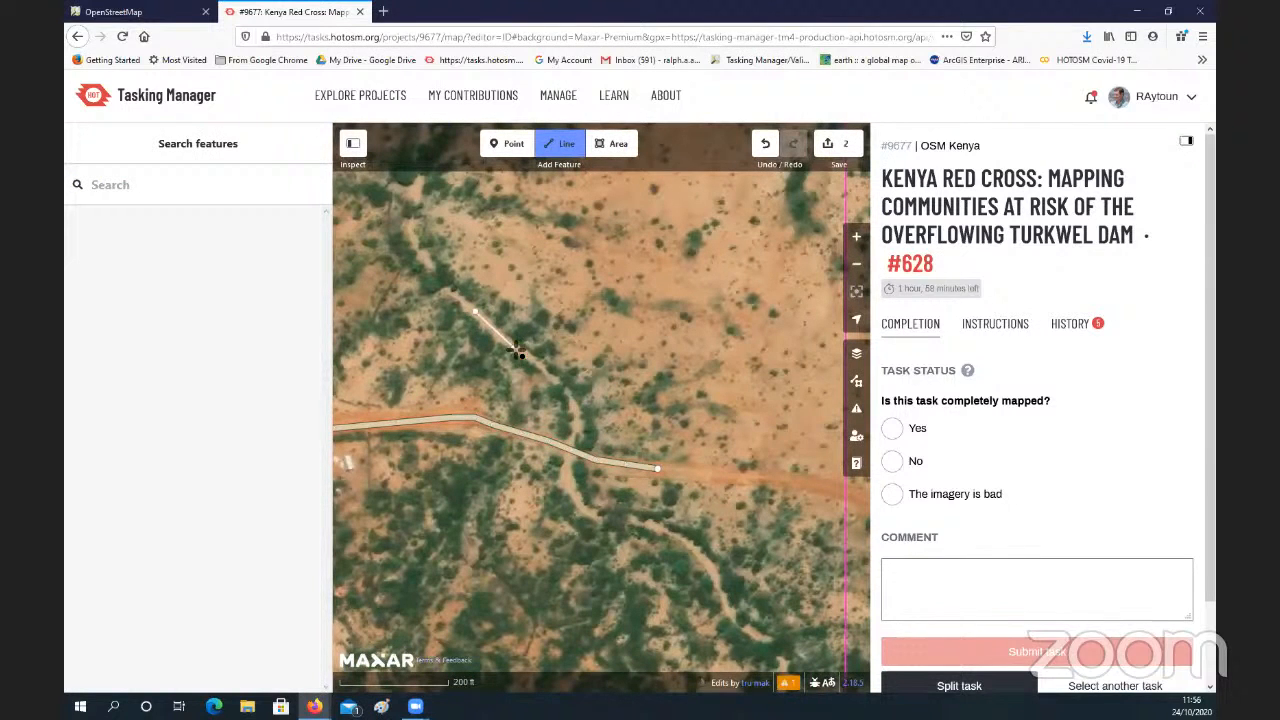
click(577, 430)
click(567, 462)
click(573, 495)
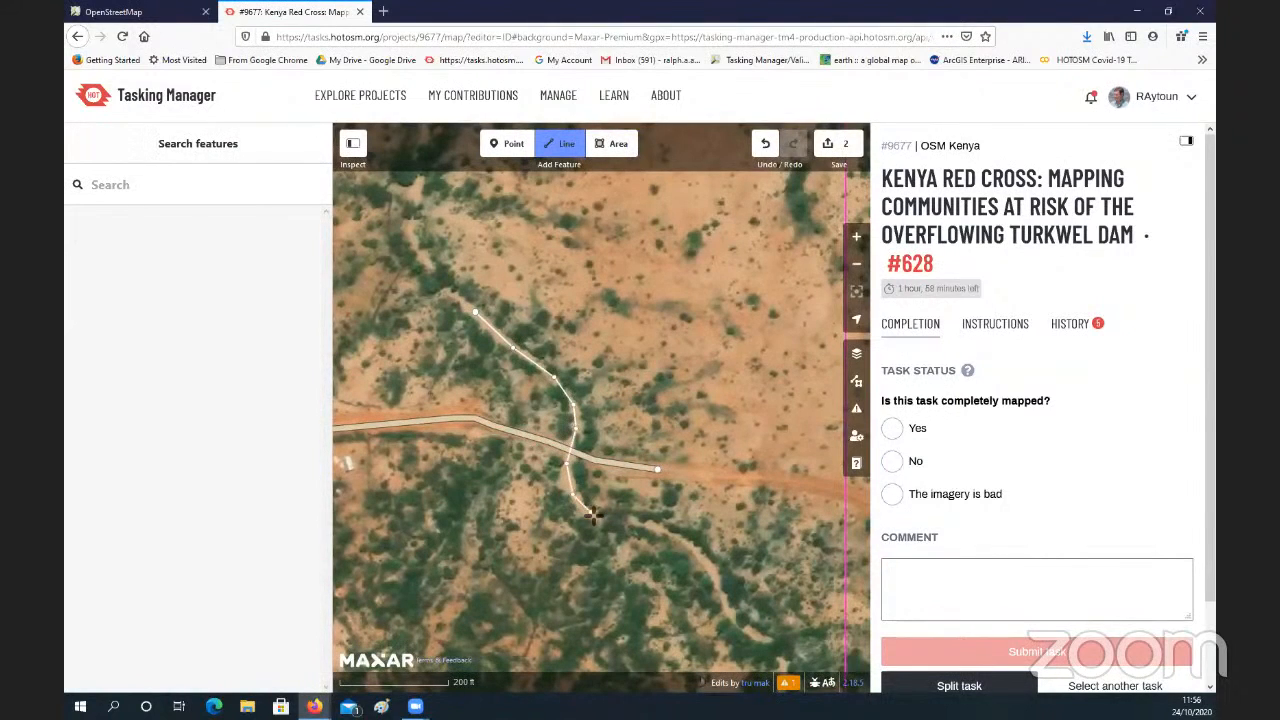
click(594, 514)
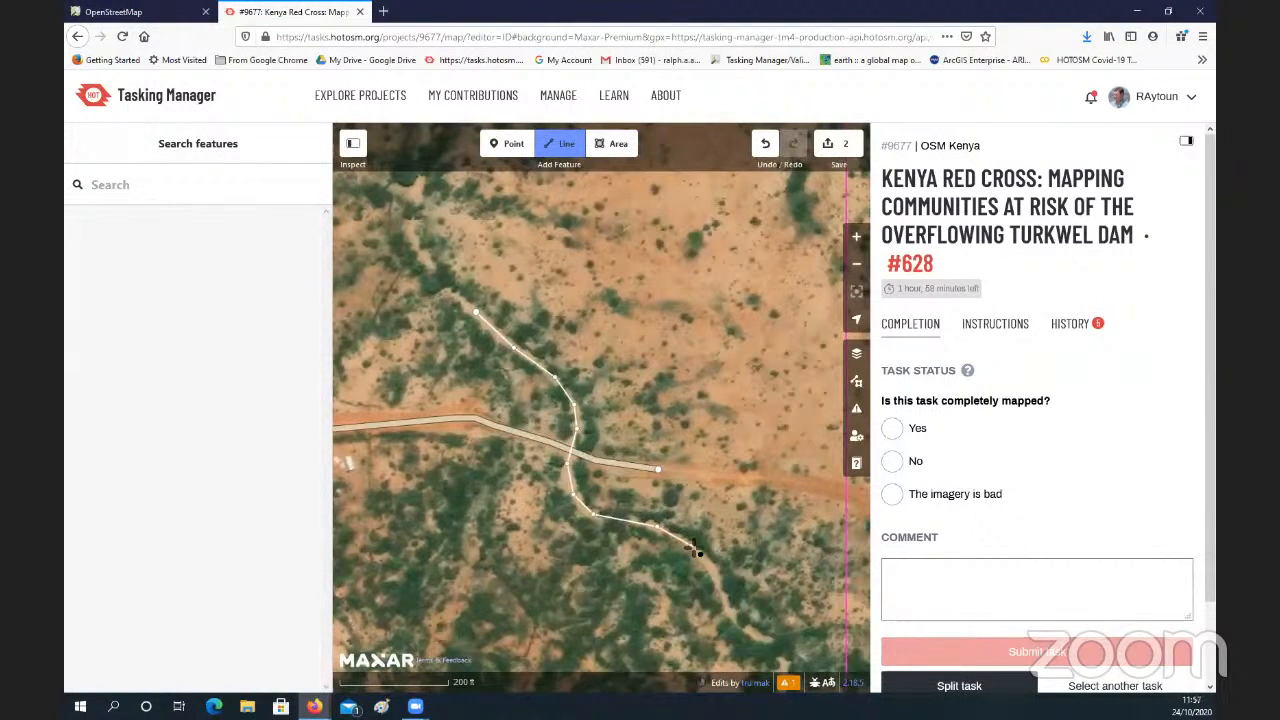
double_click(694, 546)
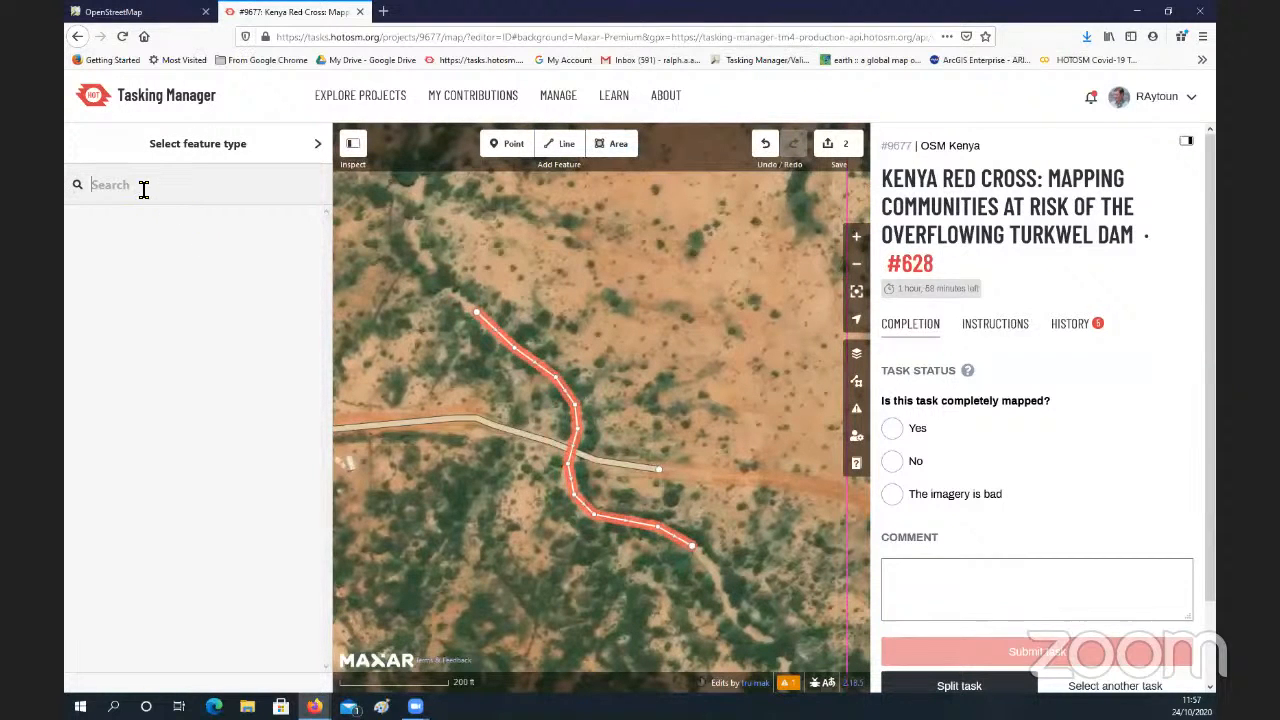
text(wa)
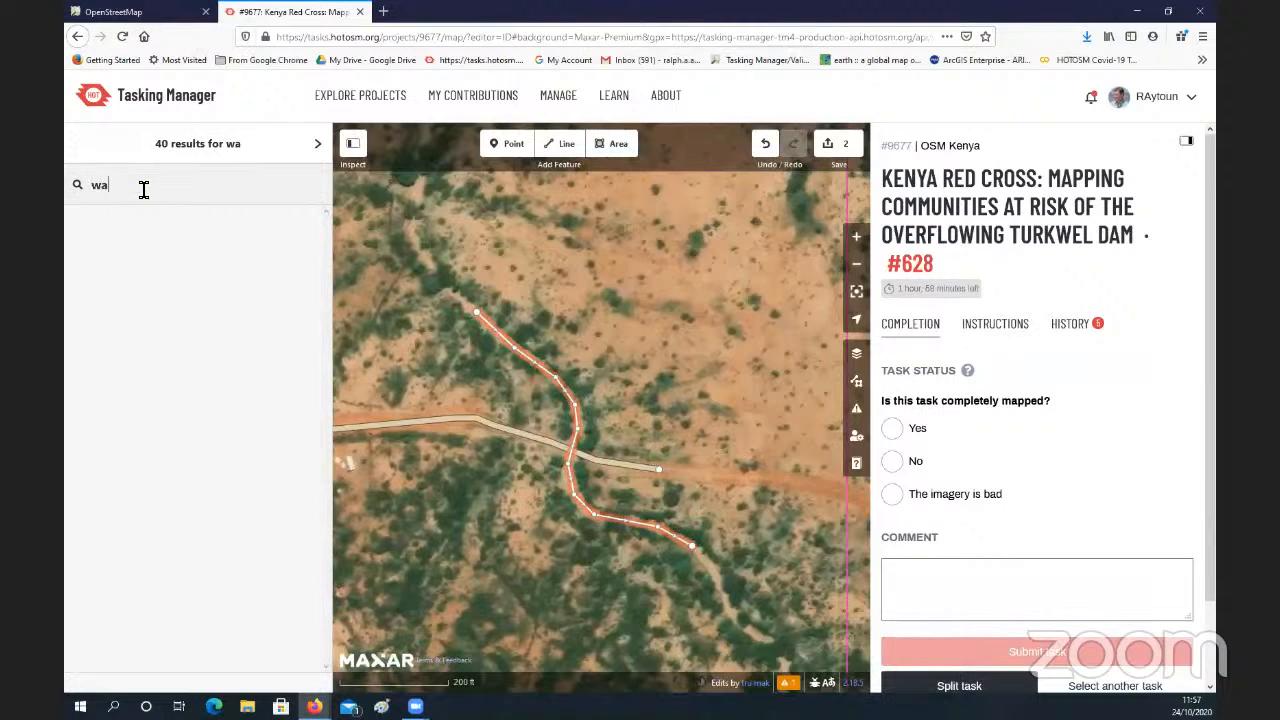
text(terway)
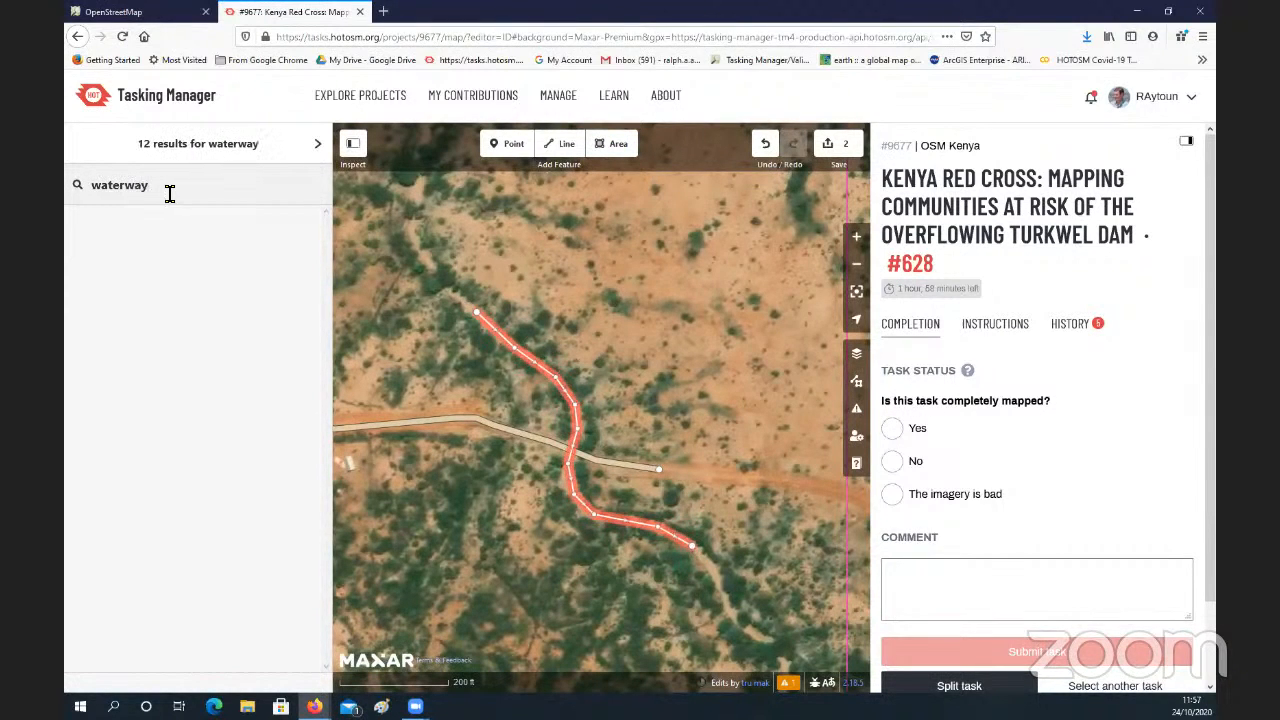
Step: Add a waterway tag to the traced line and set its type to stream
click(318, 143)
click(118, 532)
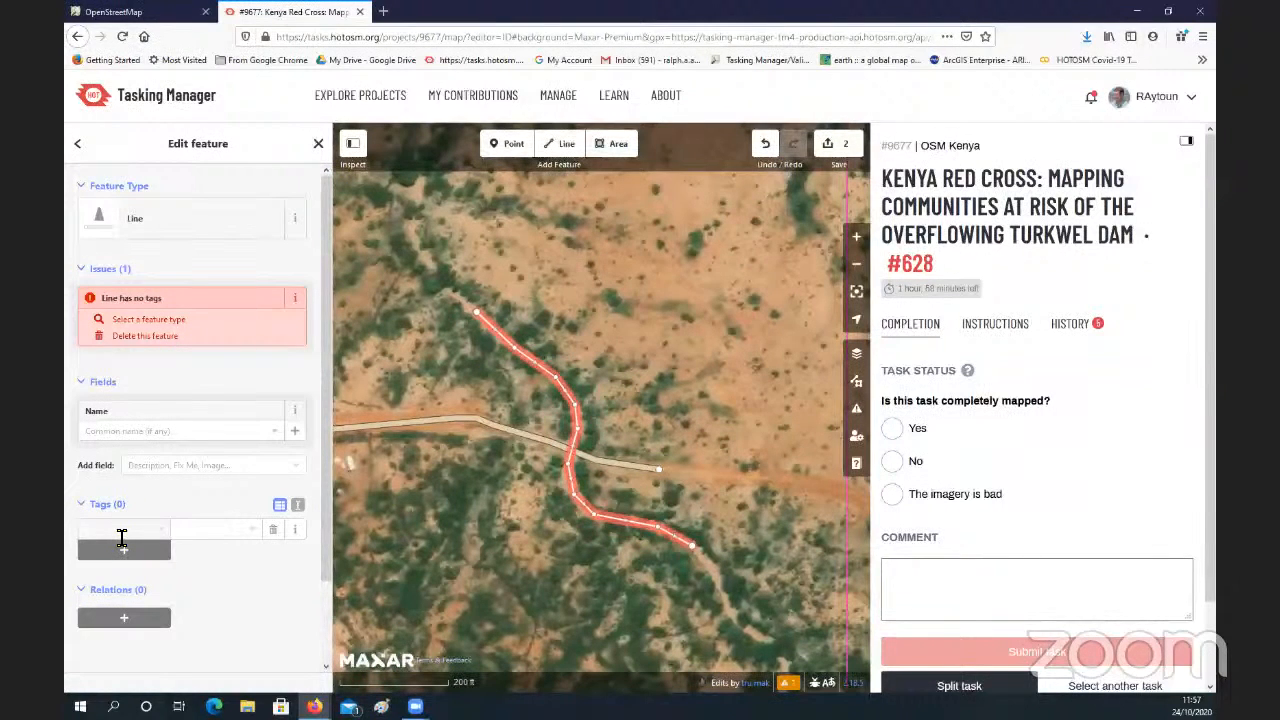
text(wate)
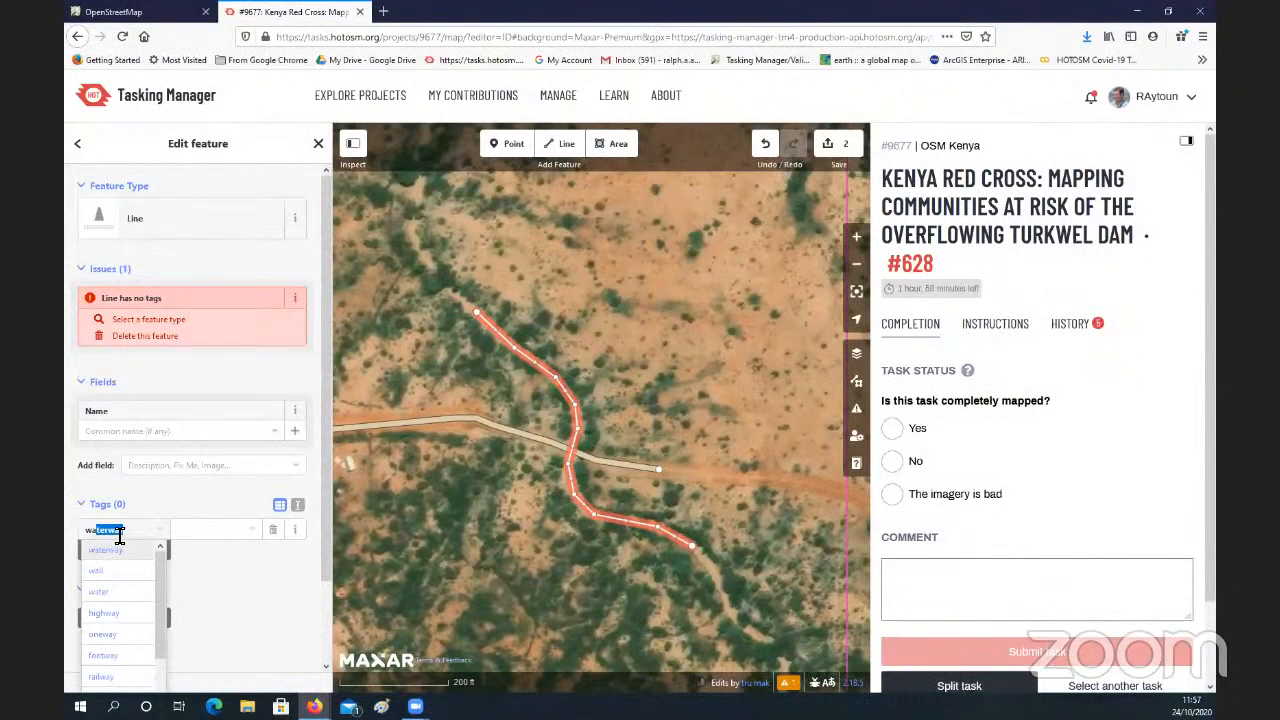
text(rway)
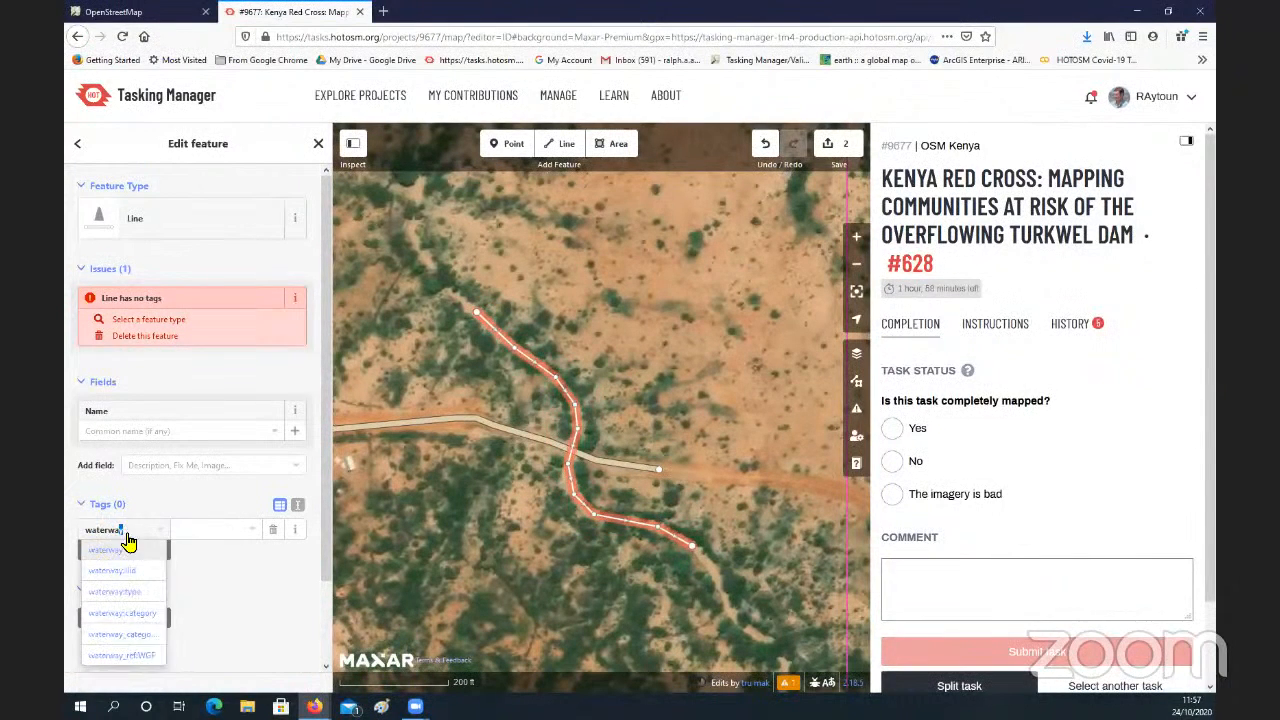
click(212, 533)
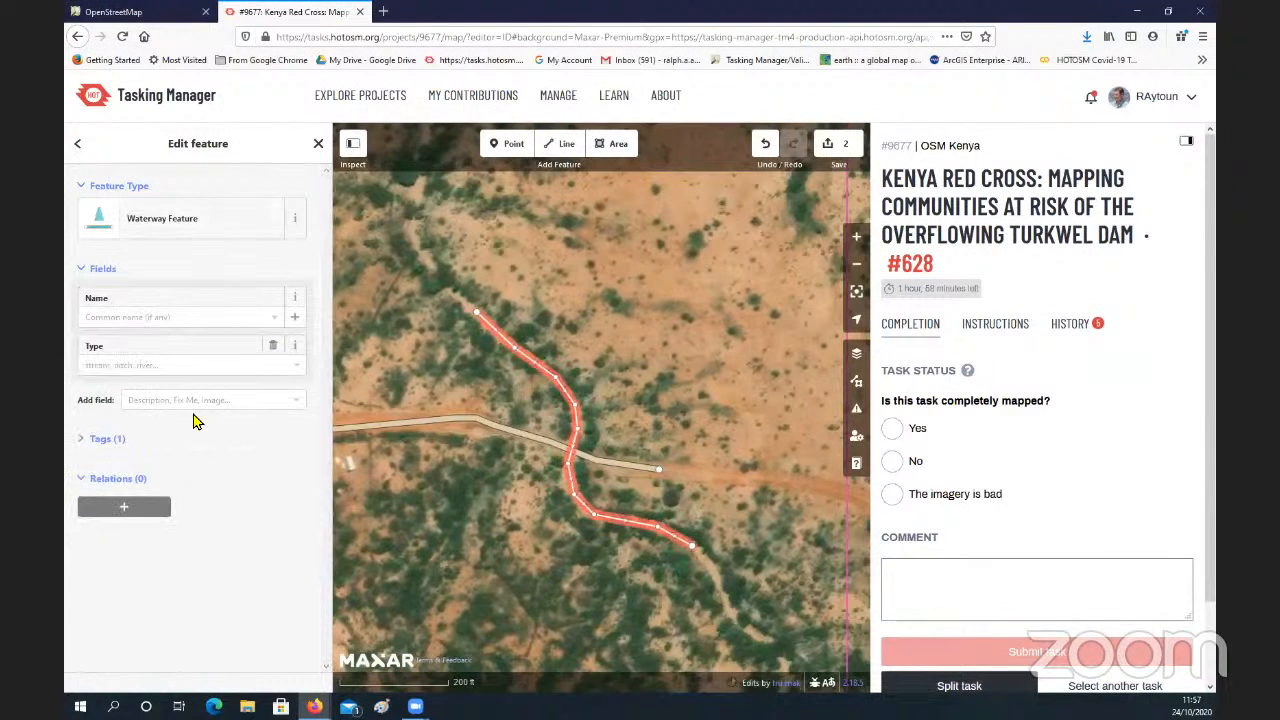
click(292, 373)
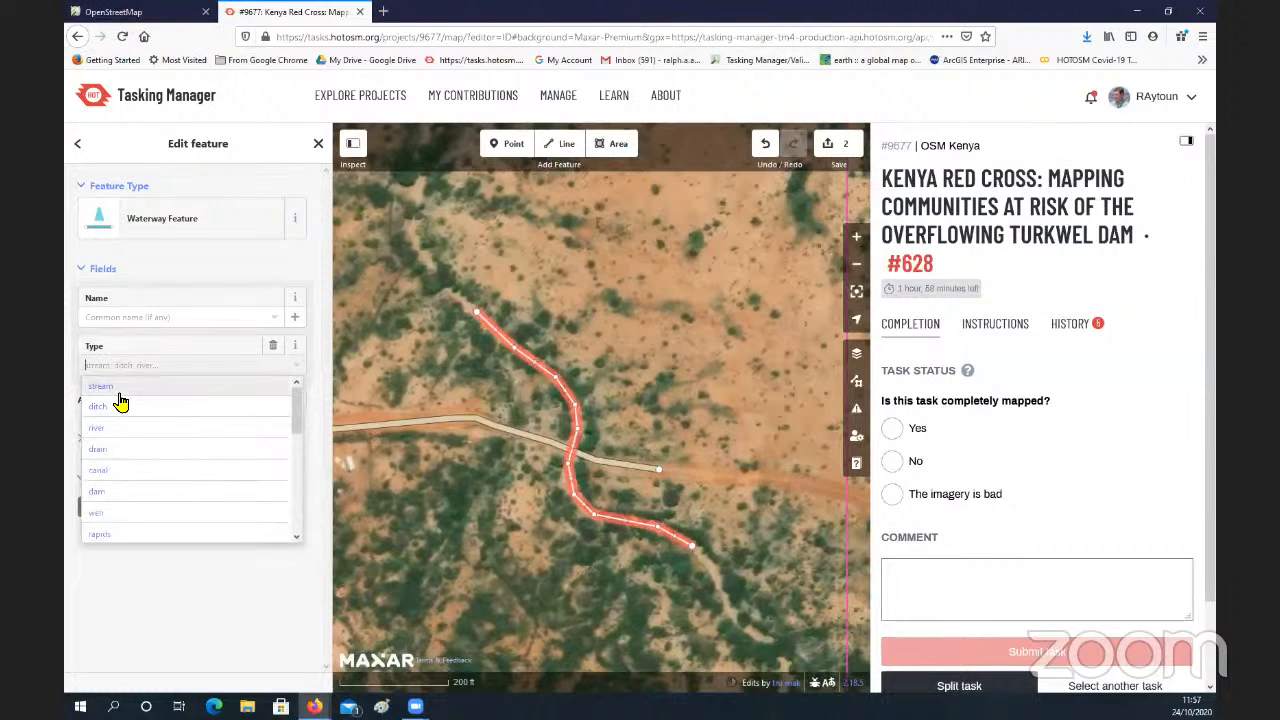
click(128, 391)
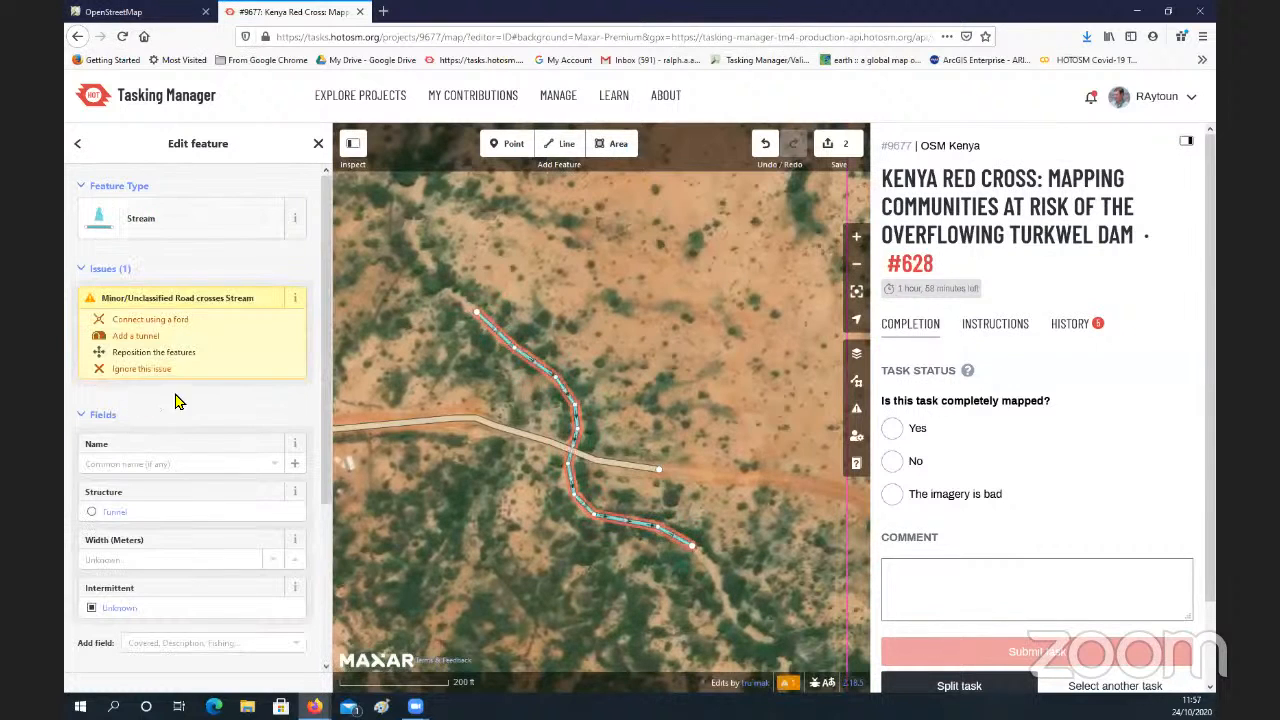
Step: Examine the place where the unclassified road crosses the stream
click(533, 468)
scroll(545, 466, up, 5)
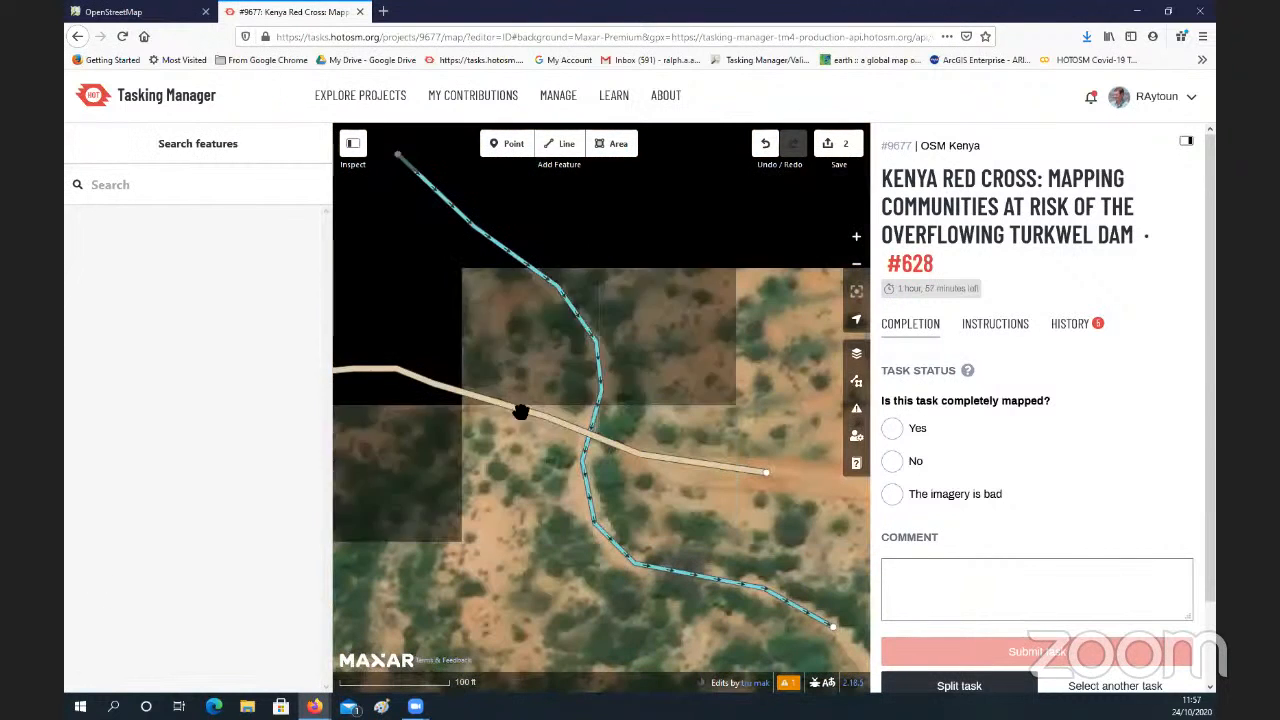
click(633, 452)
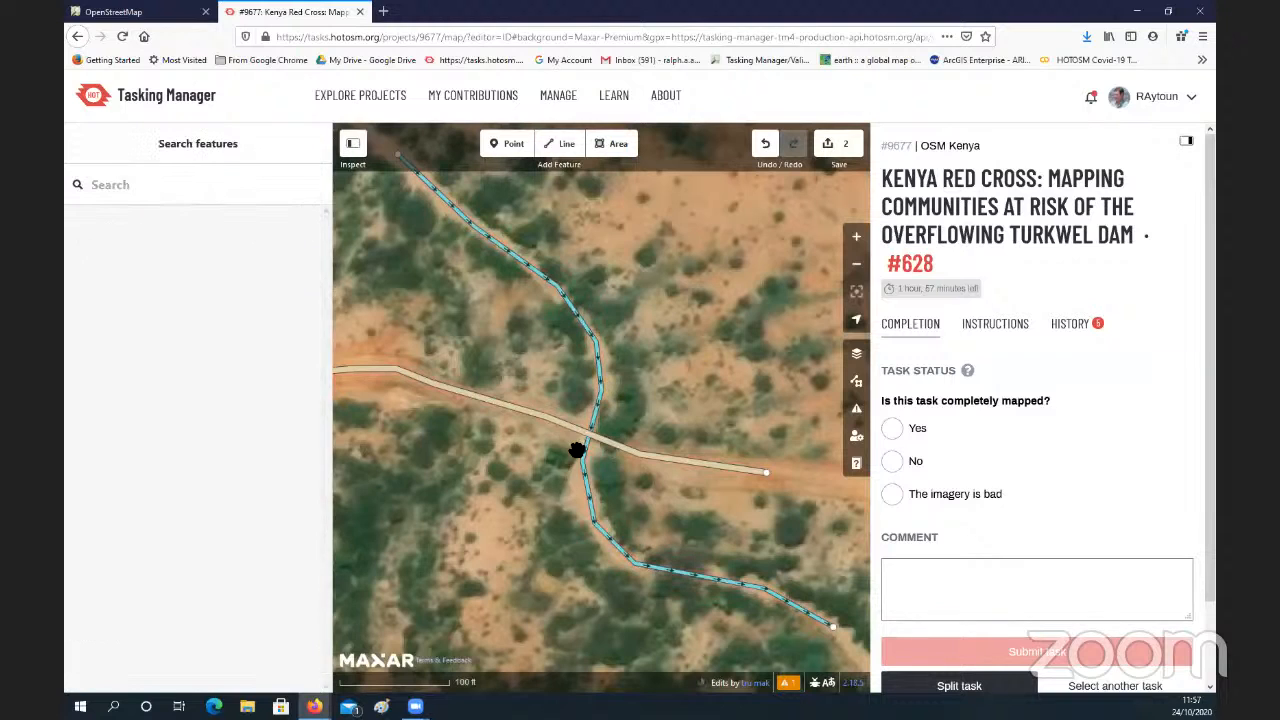
click(593, 492)
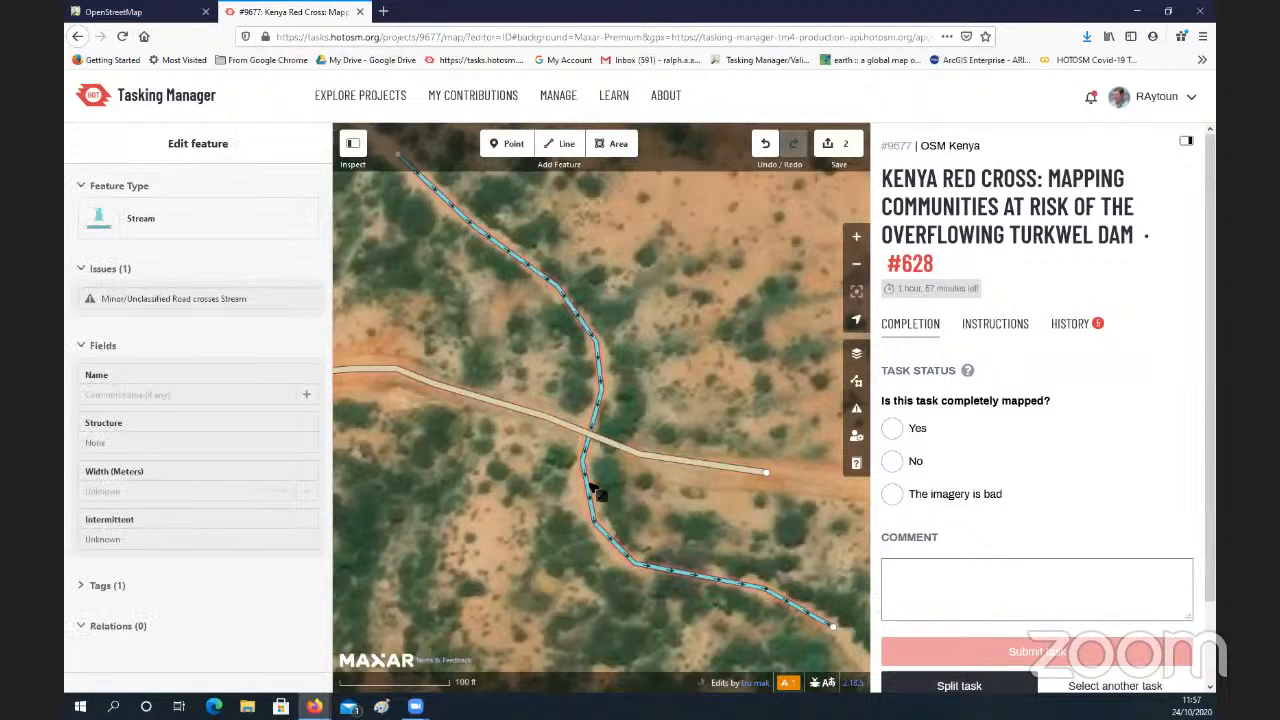
click(606, 446)
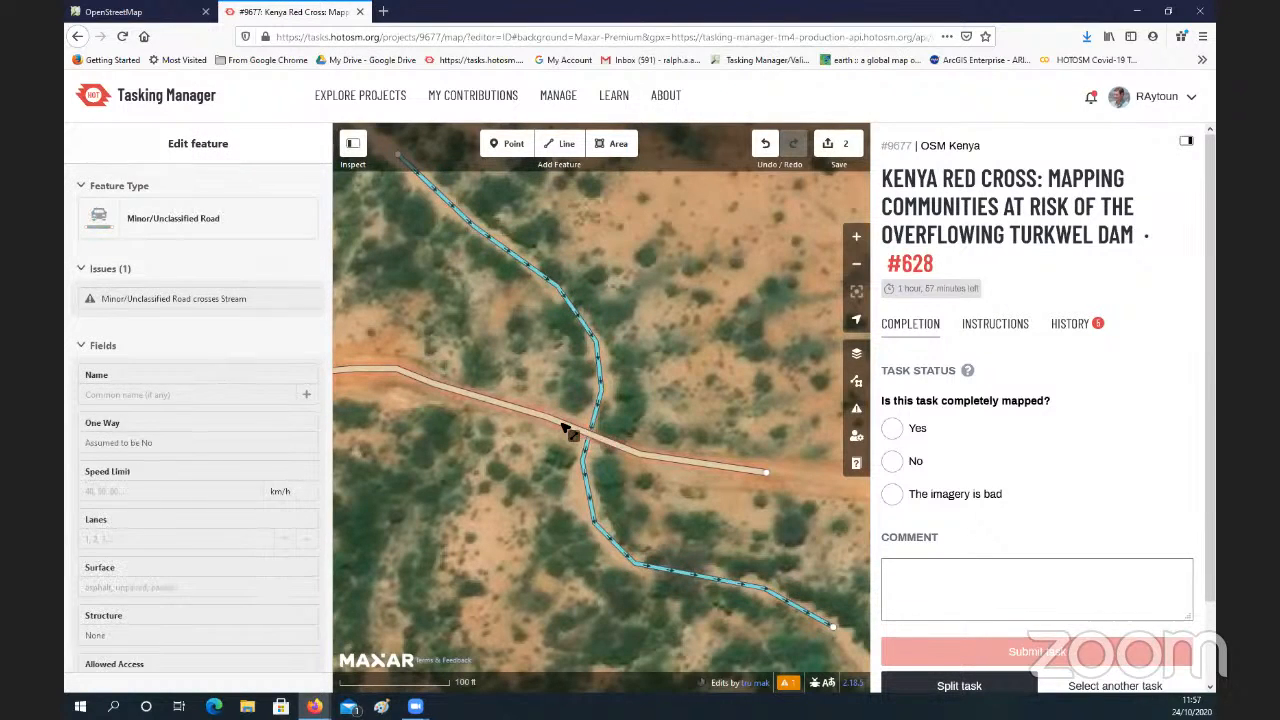
click(590, 437)
click(610, 438)
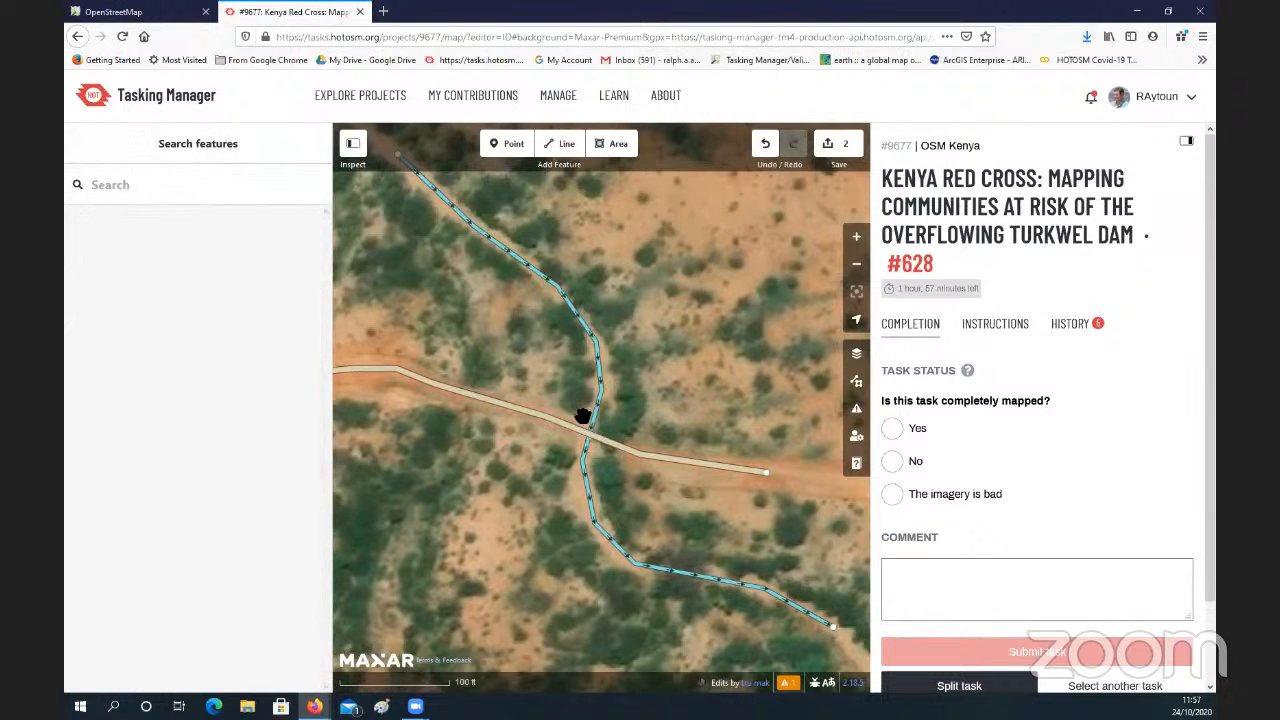
scroll(587, 408, up, 2)
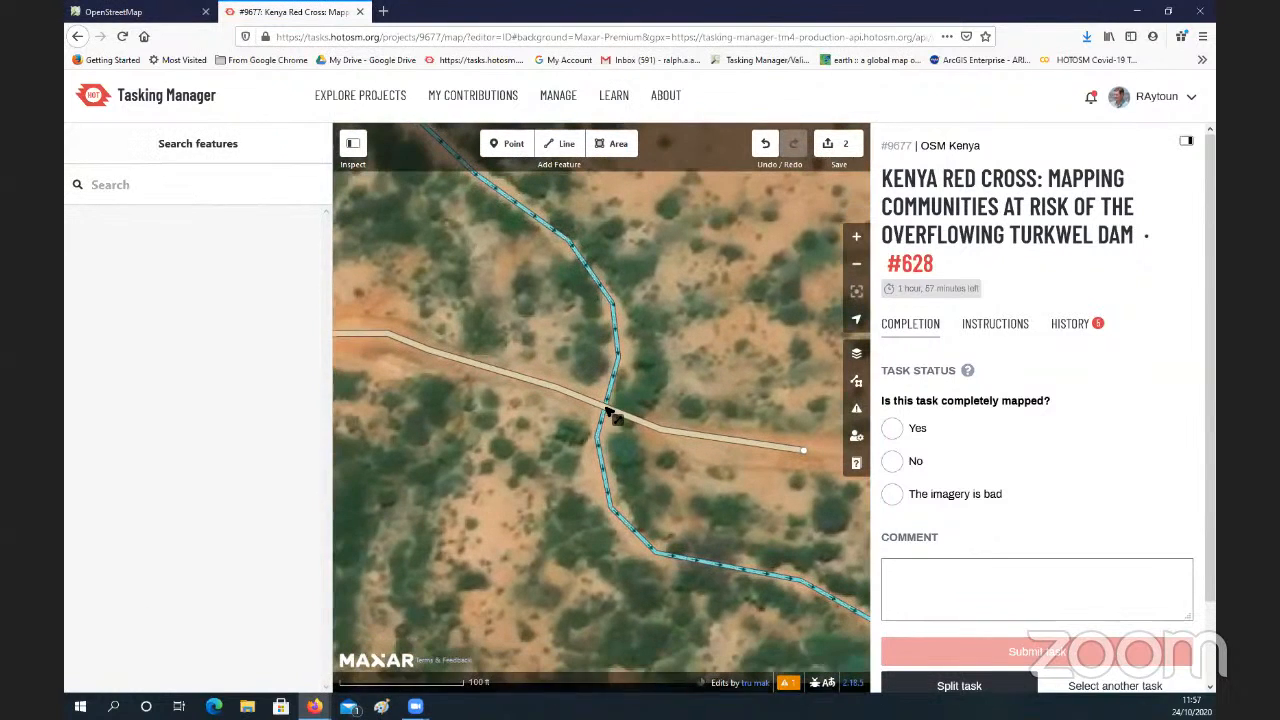
click(605, 413)
click(603, 400)
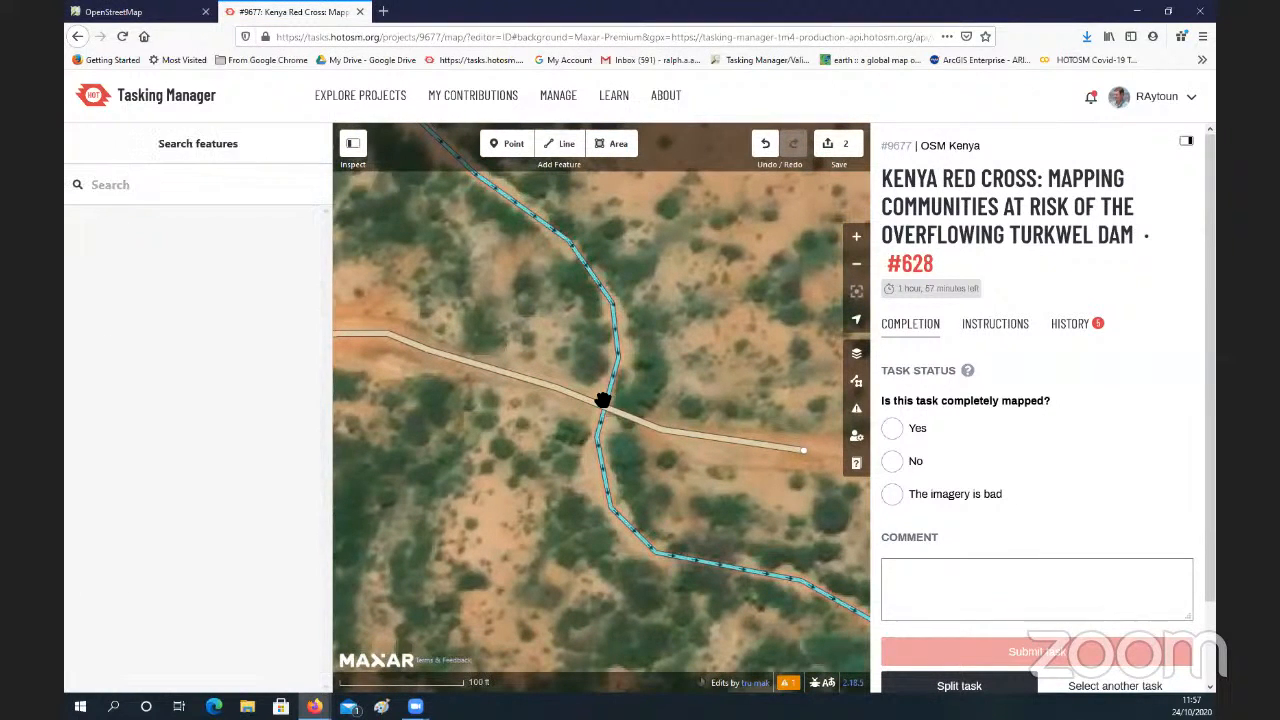
click(603, 402)
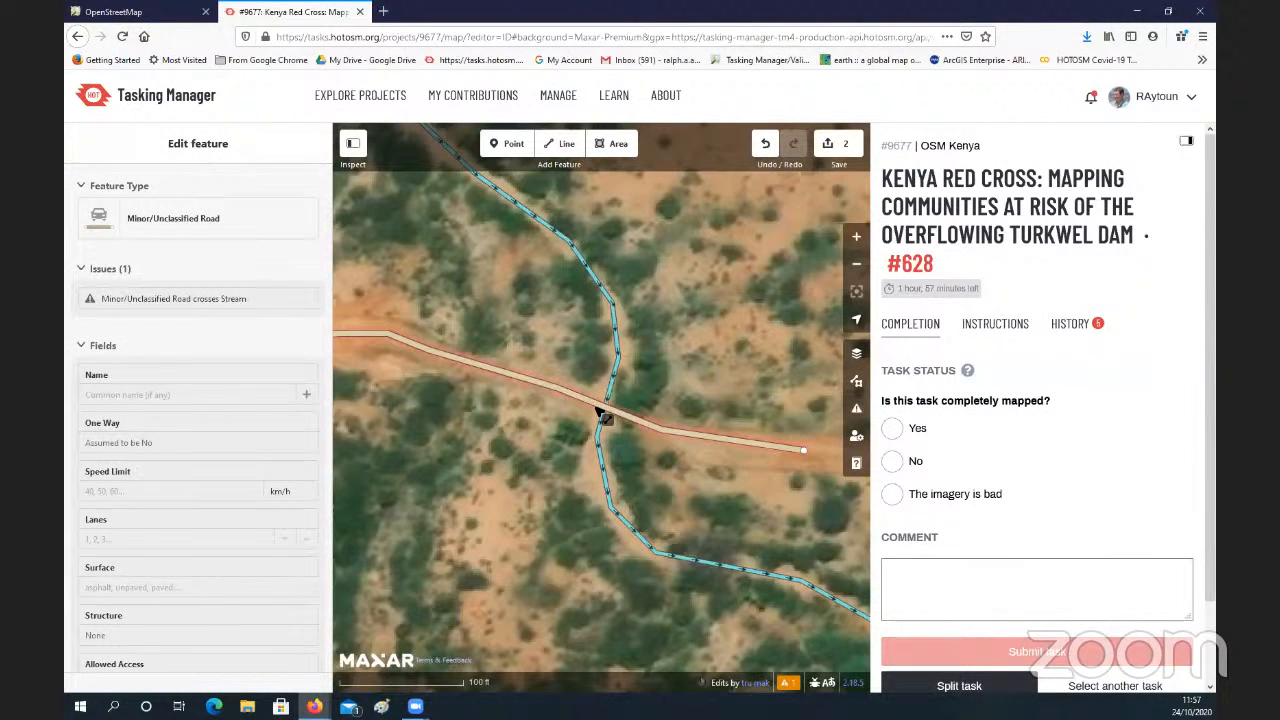
click(575, 415)
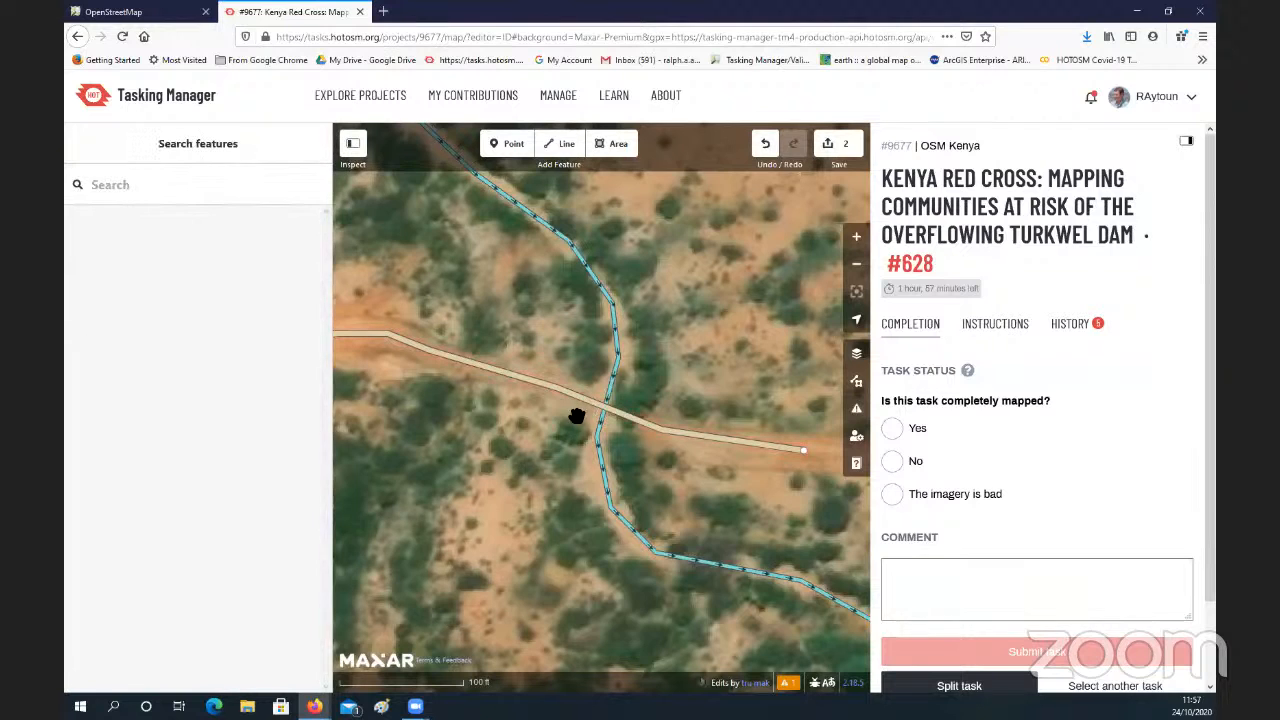
Step: Add a bridge to the unclassified road where it crosses the stream, using the suggested fix for the crossing issue
click(597, 404)
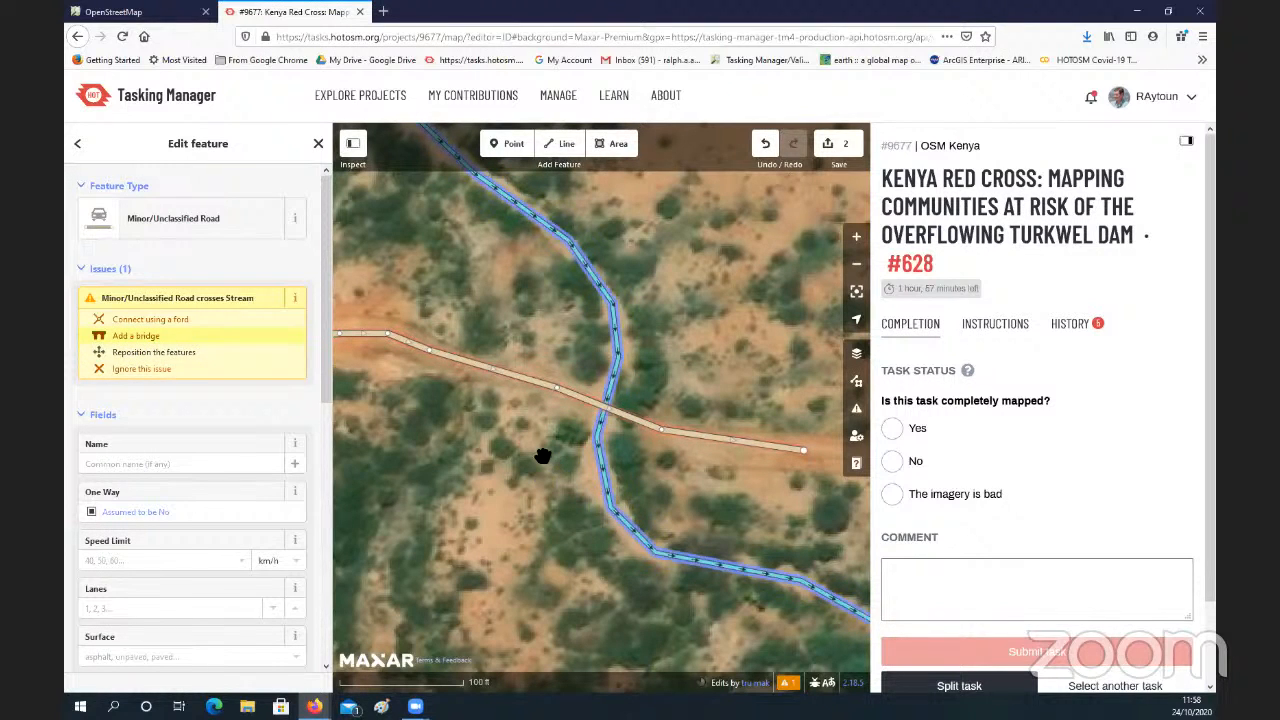
scroll(618, 424, up, 5)
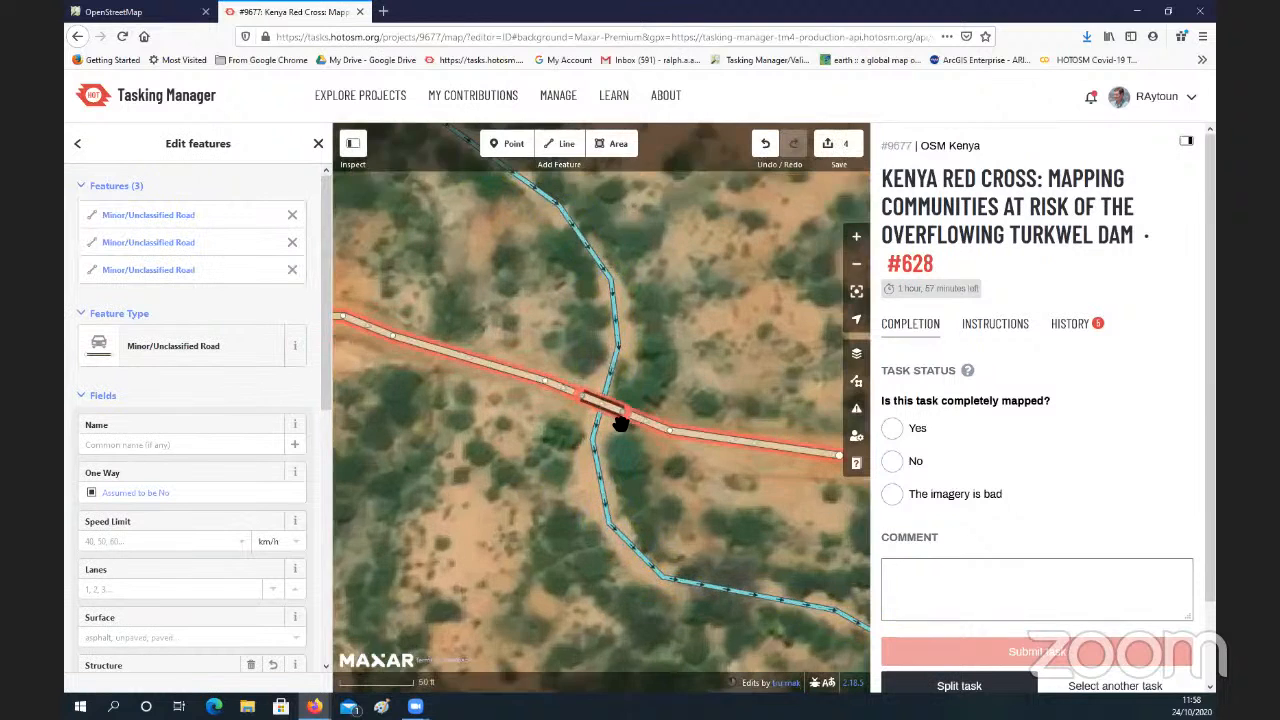
scroll(620, 422, down, 3)
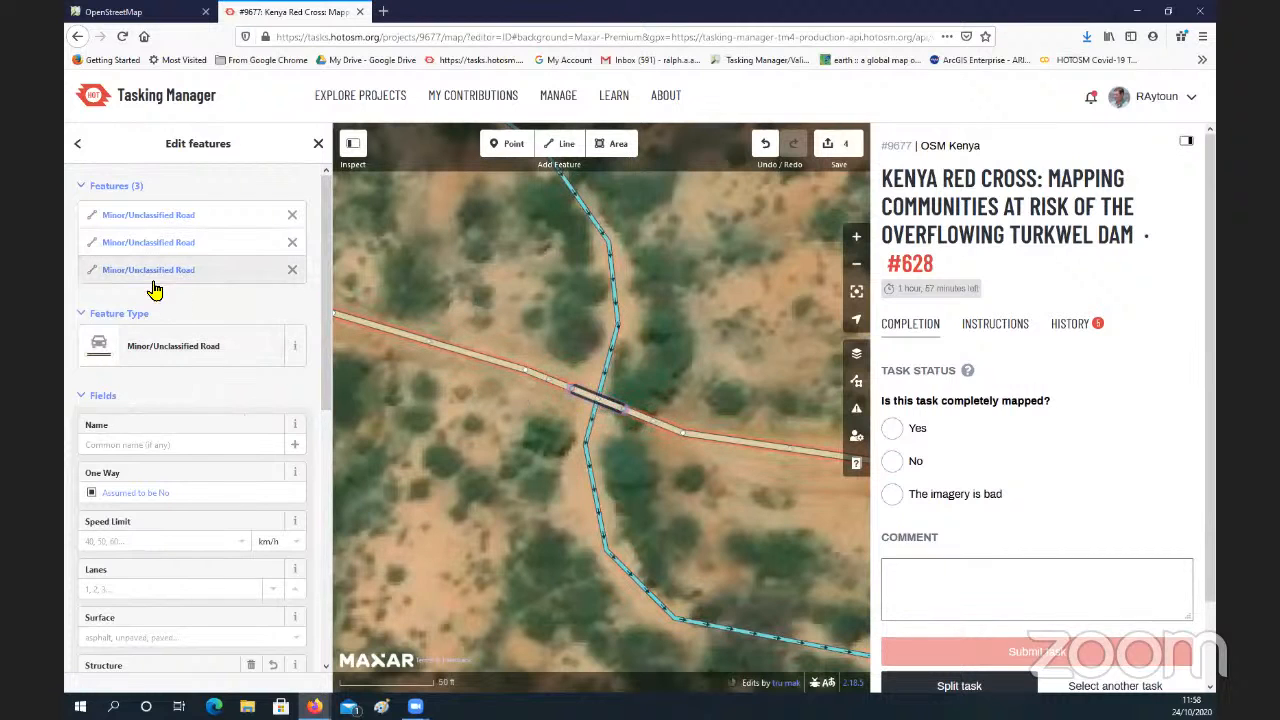
Step: Set the layer tag to 1 and the bridge tag to yes for the three selected road segments
scroll(188, 317, down, 5)
scroll(188, 317, down, 2)
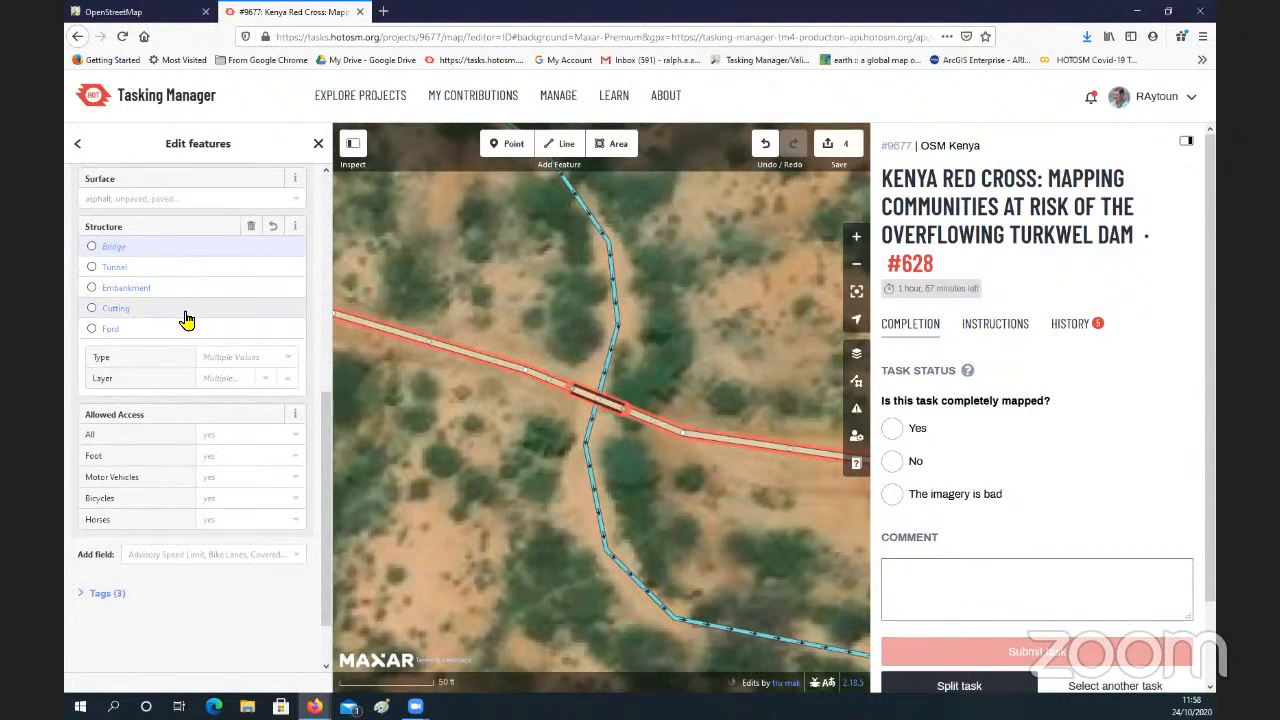
scroll(188, 317, down, 2)
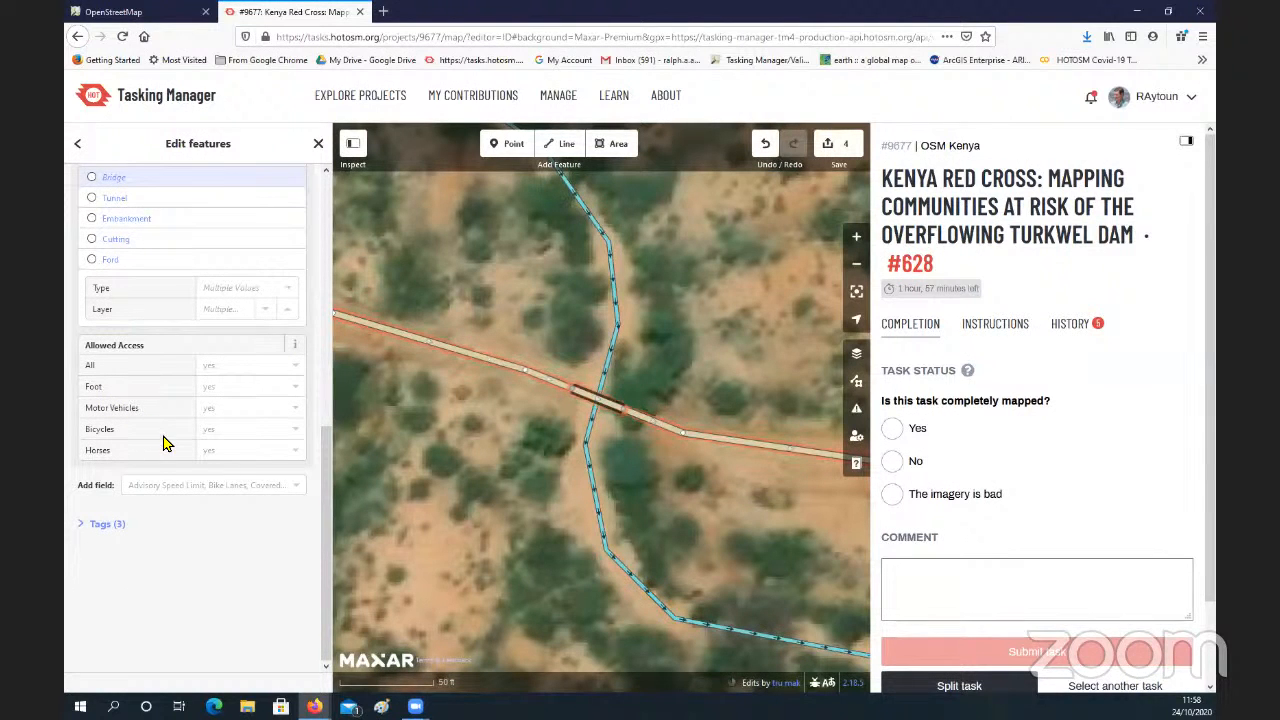
click(82, 524)
scroll(175, 530, down, 2)
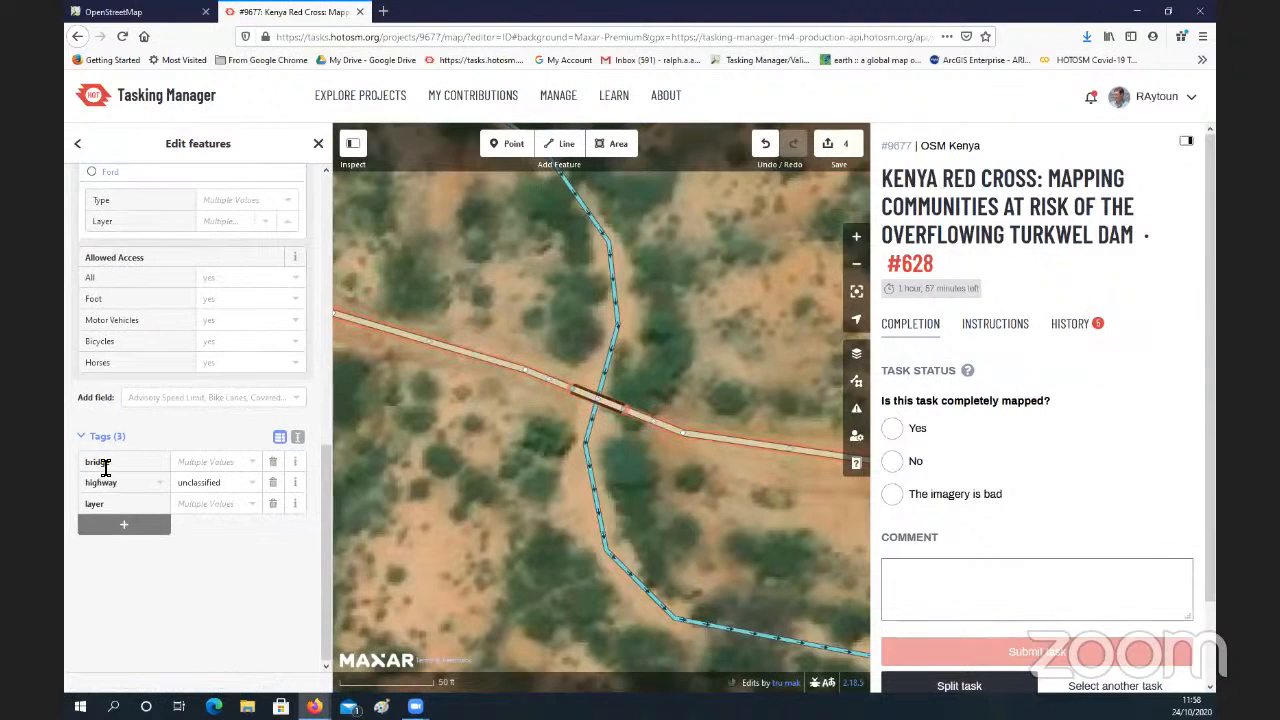
click(253, 510)
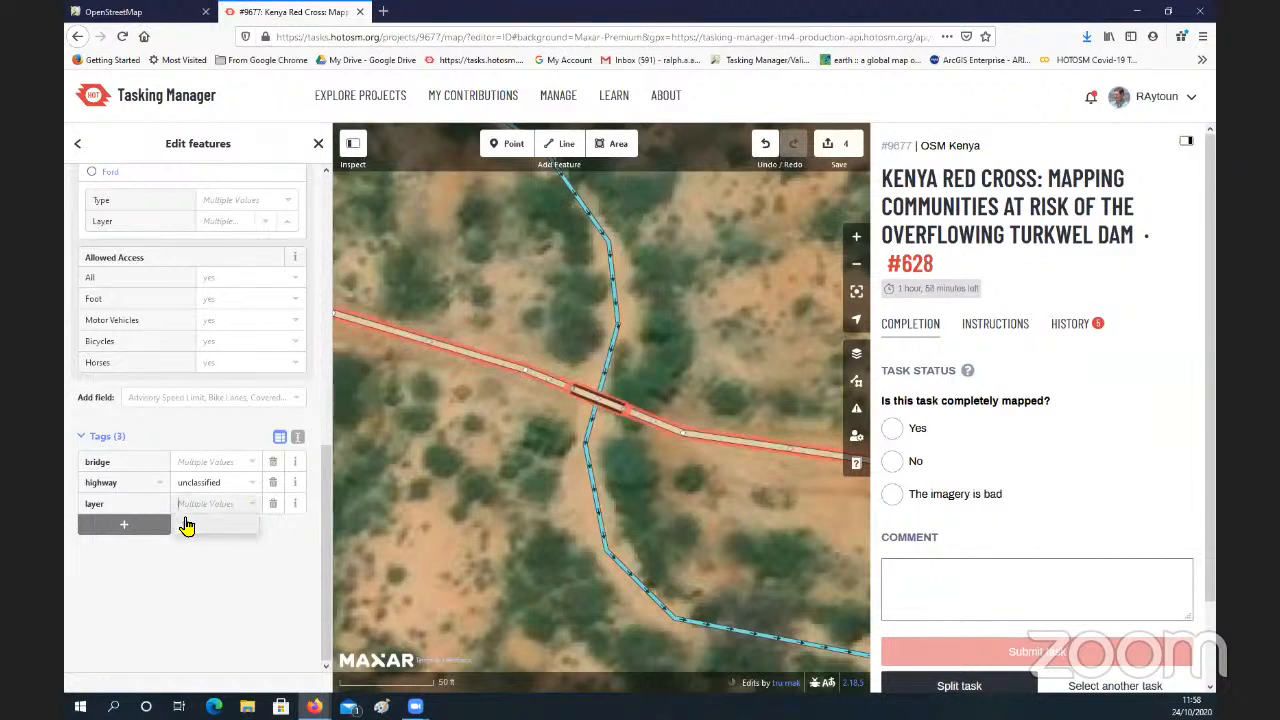
click(193, 530)
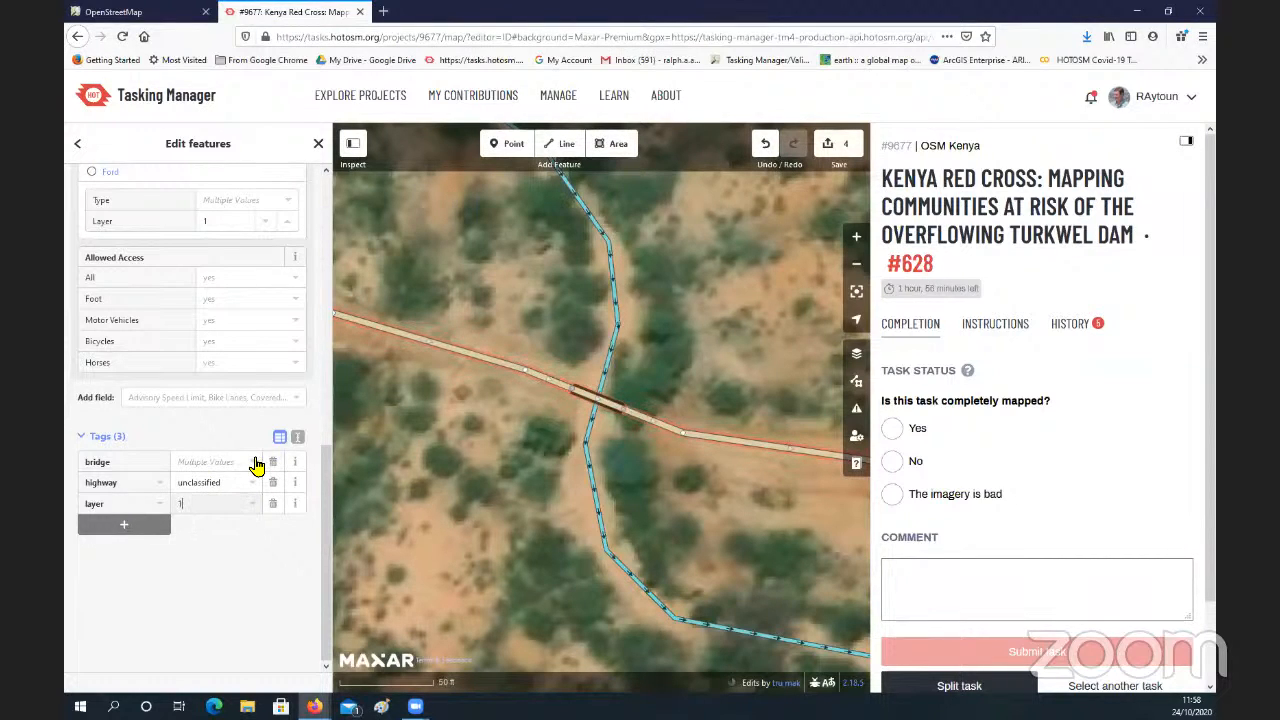
click(188, 488)
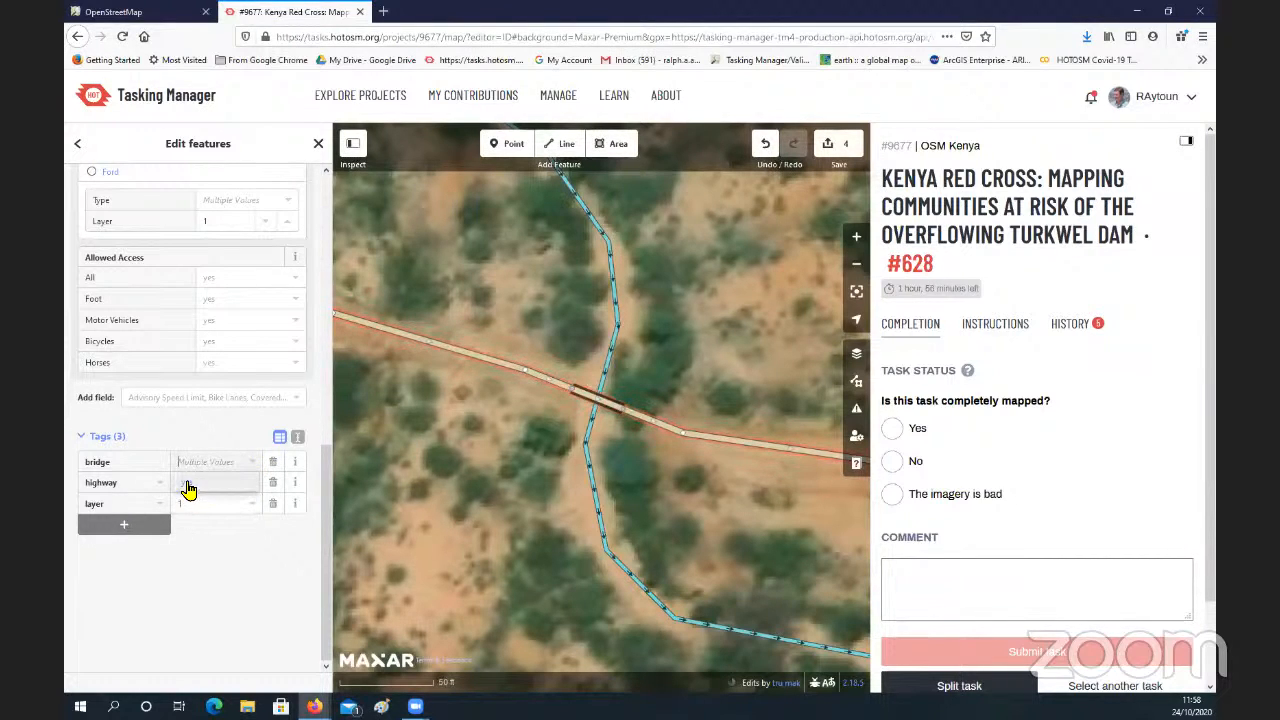
click(213, 488)
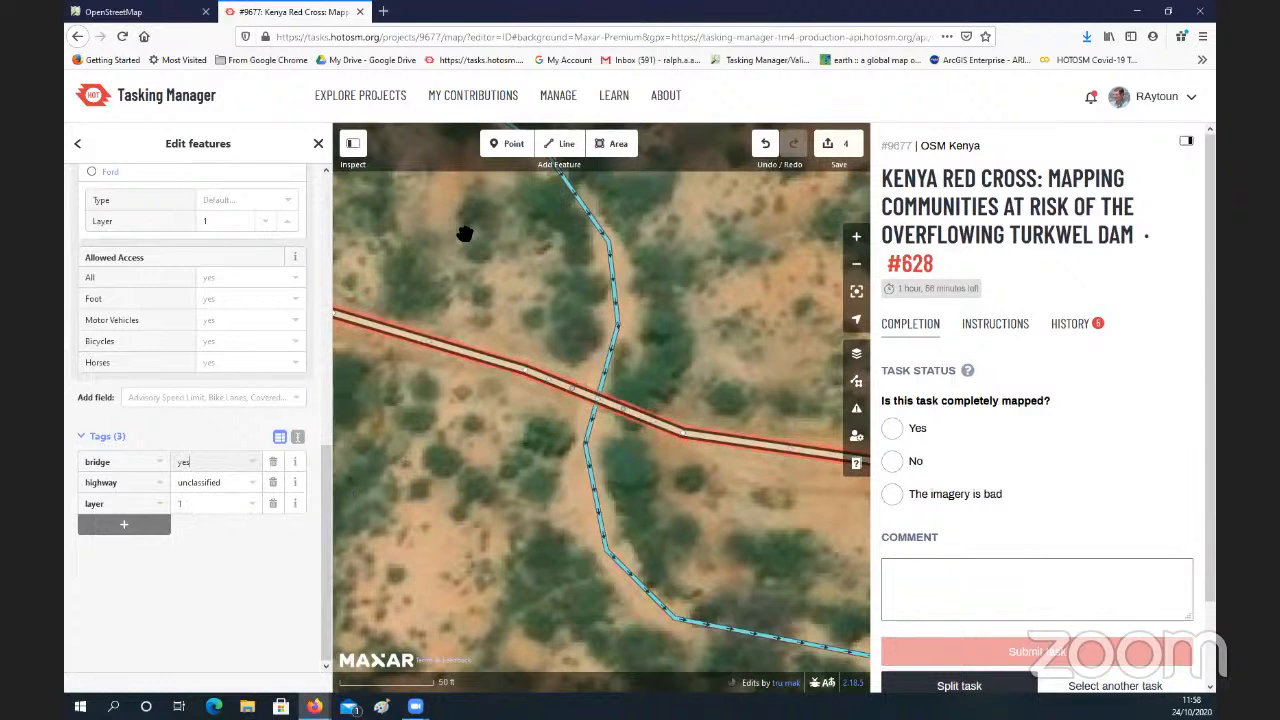
Step: Undo the last tag change on the three road segments and select only the bridge segment over the stream
click(765, 140)
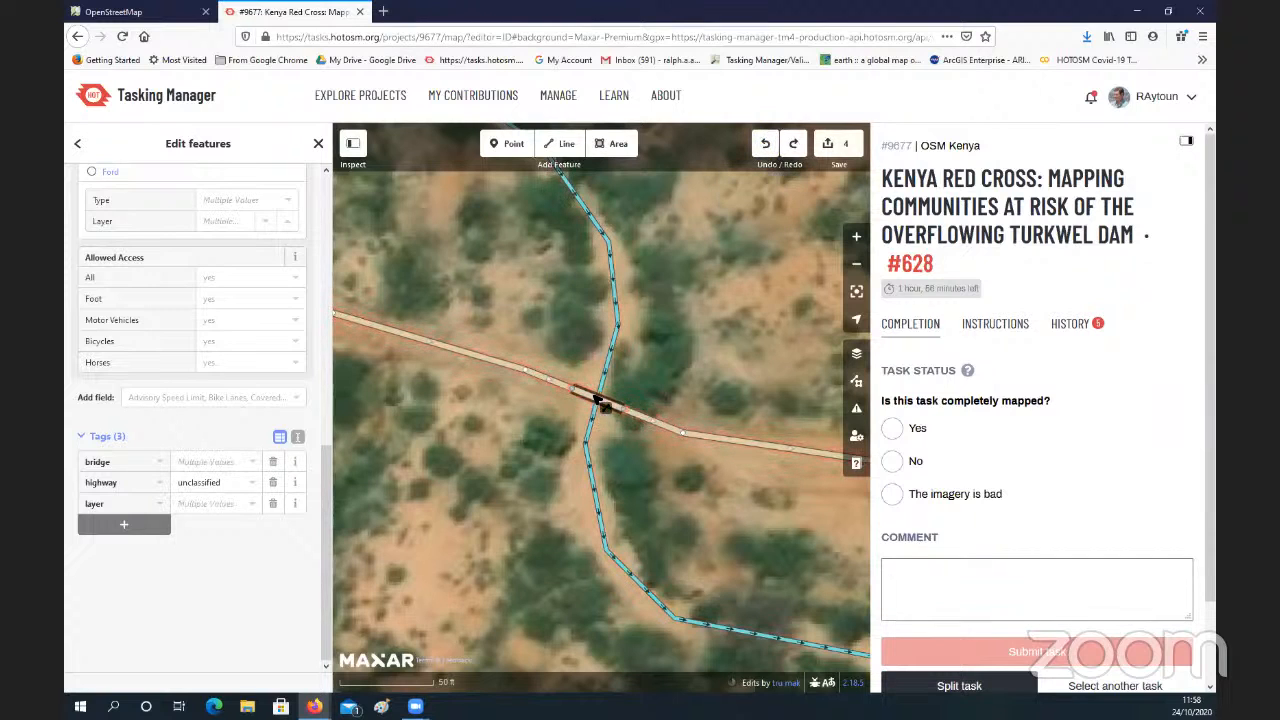
click(602, 403)
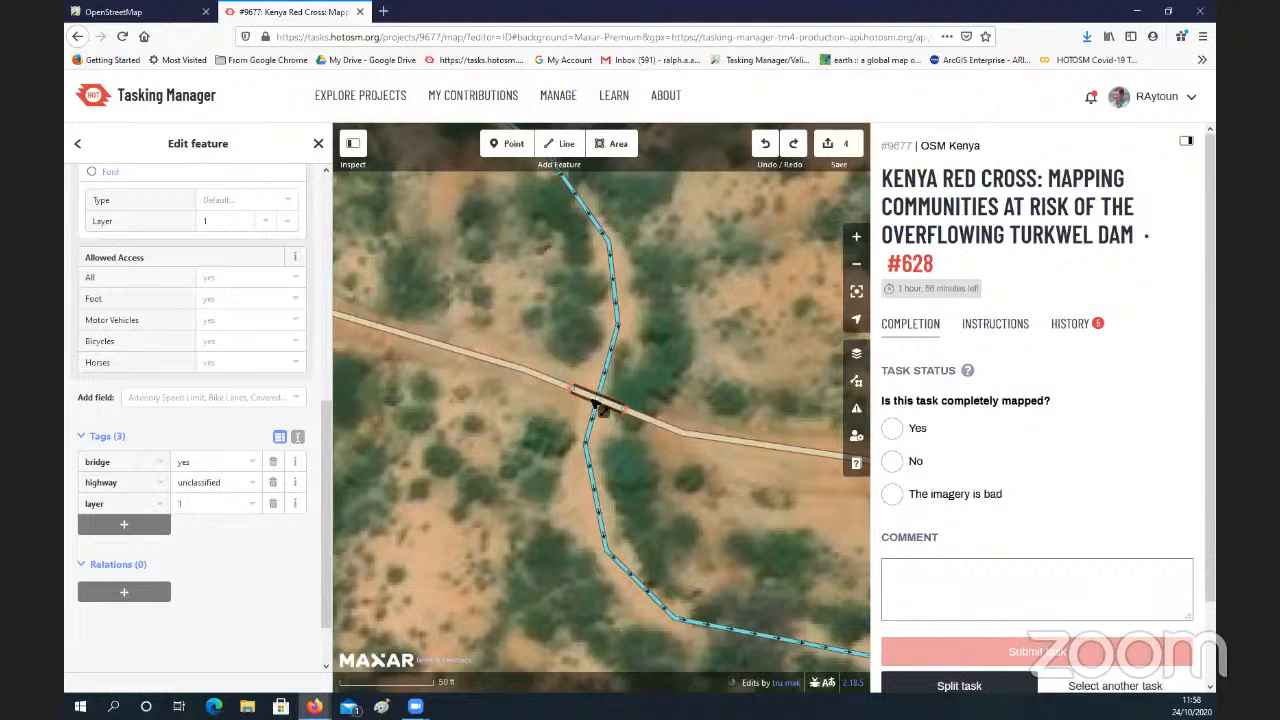
drag(573, 351, 567, 394)
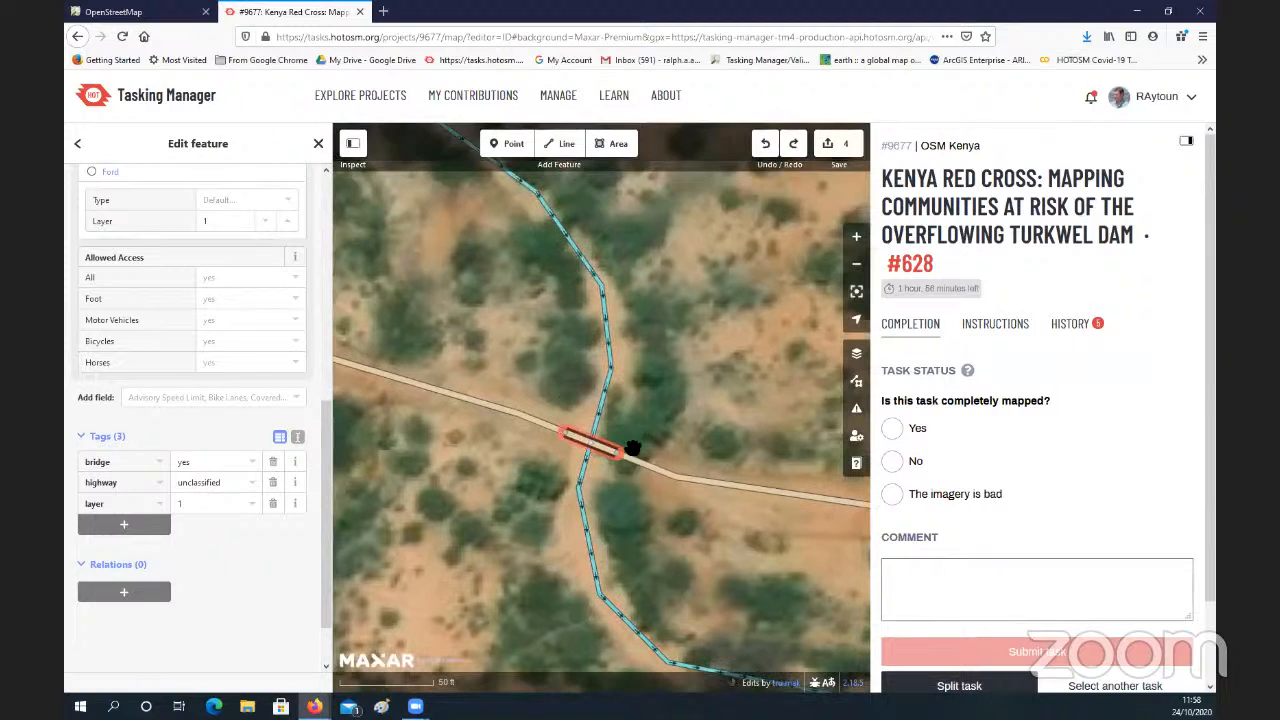
key(Escape)
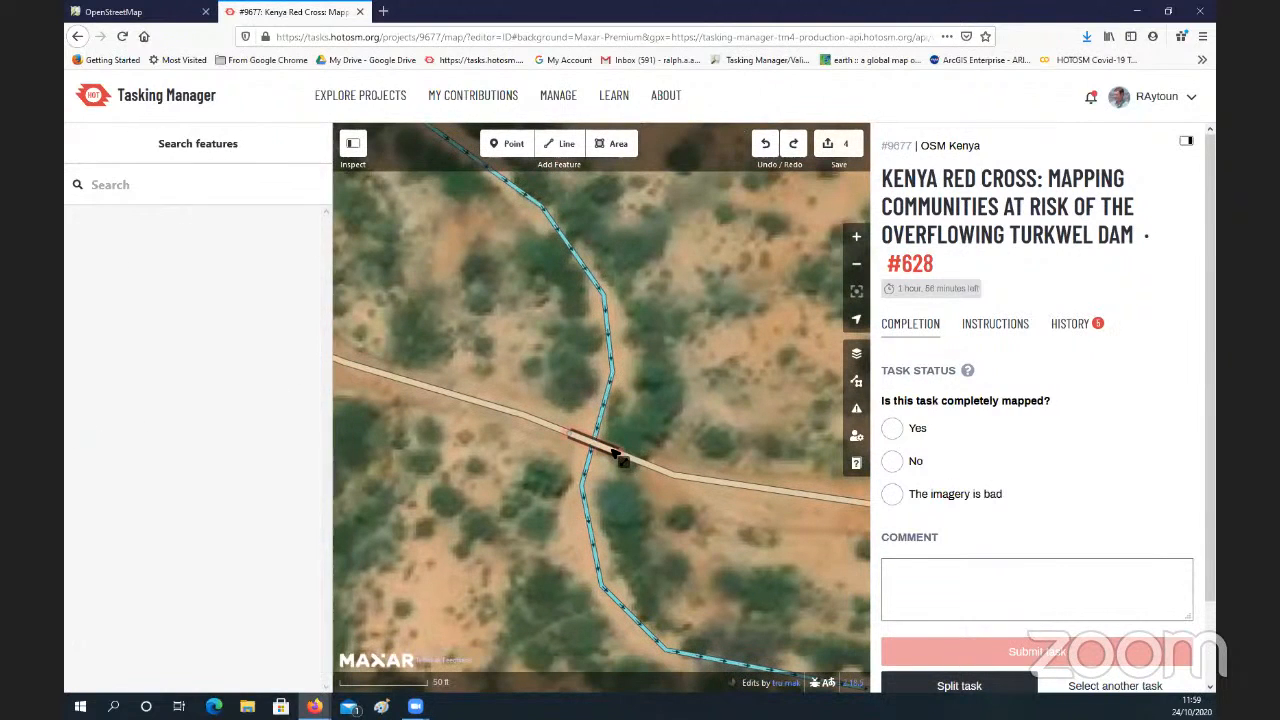
Step: Lengthen the bridge by moving its end nodes outward along the road on both sides of the stream
click(620, 457)
key(Escape)
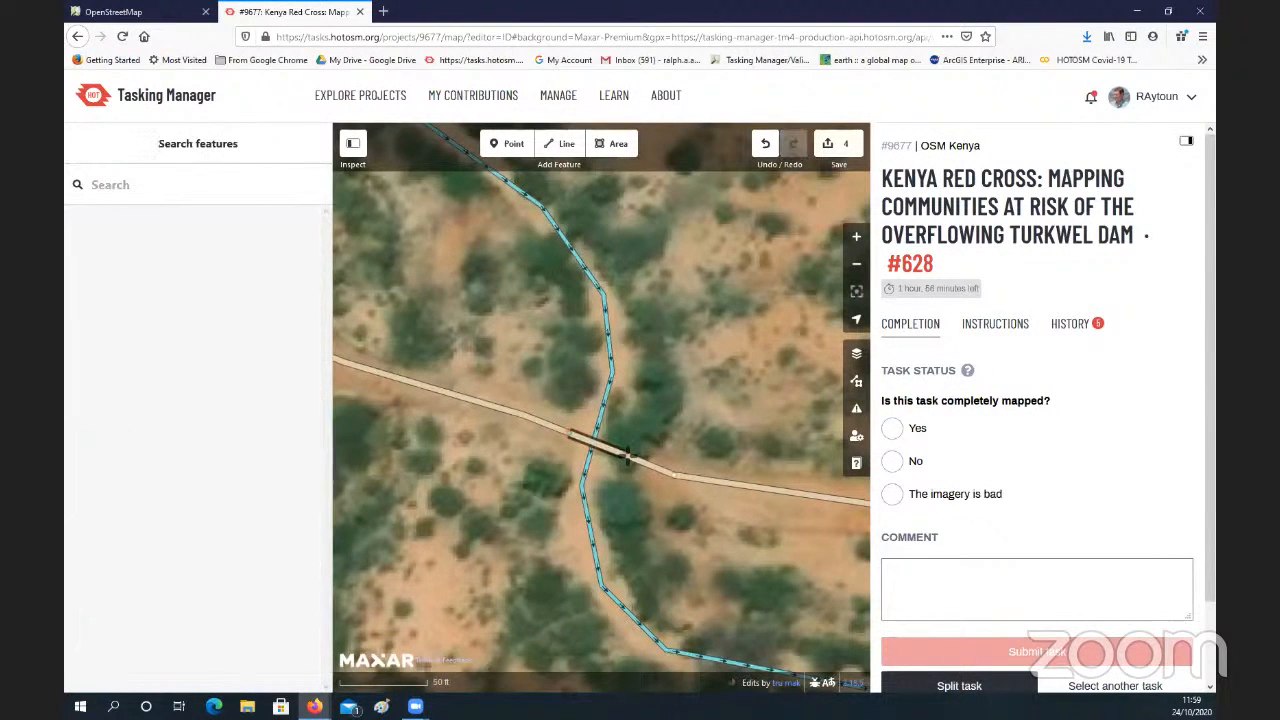
click(597, 447)
key(Escape)
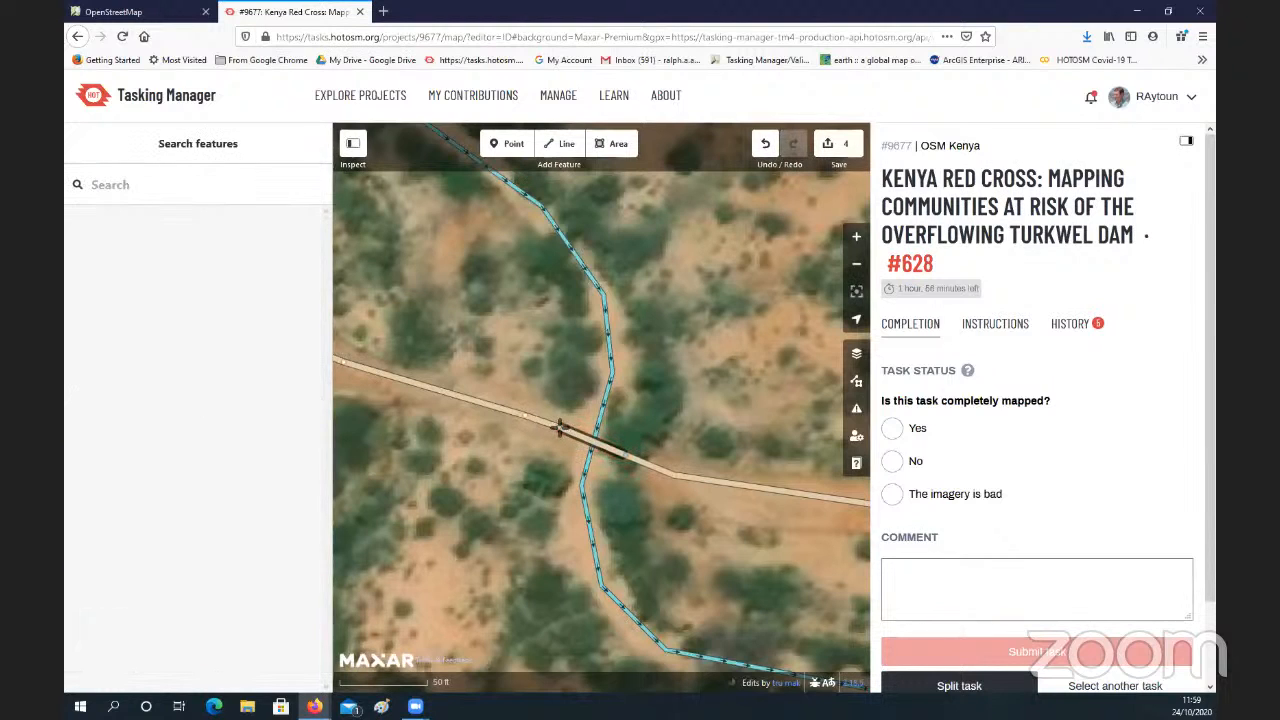
click(557, 422)
key(Escape)
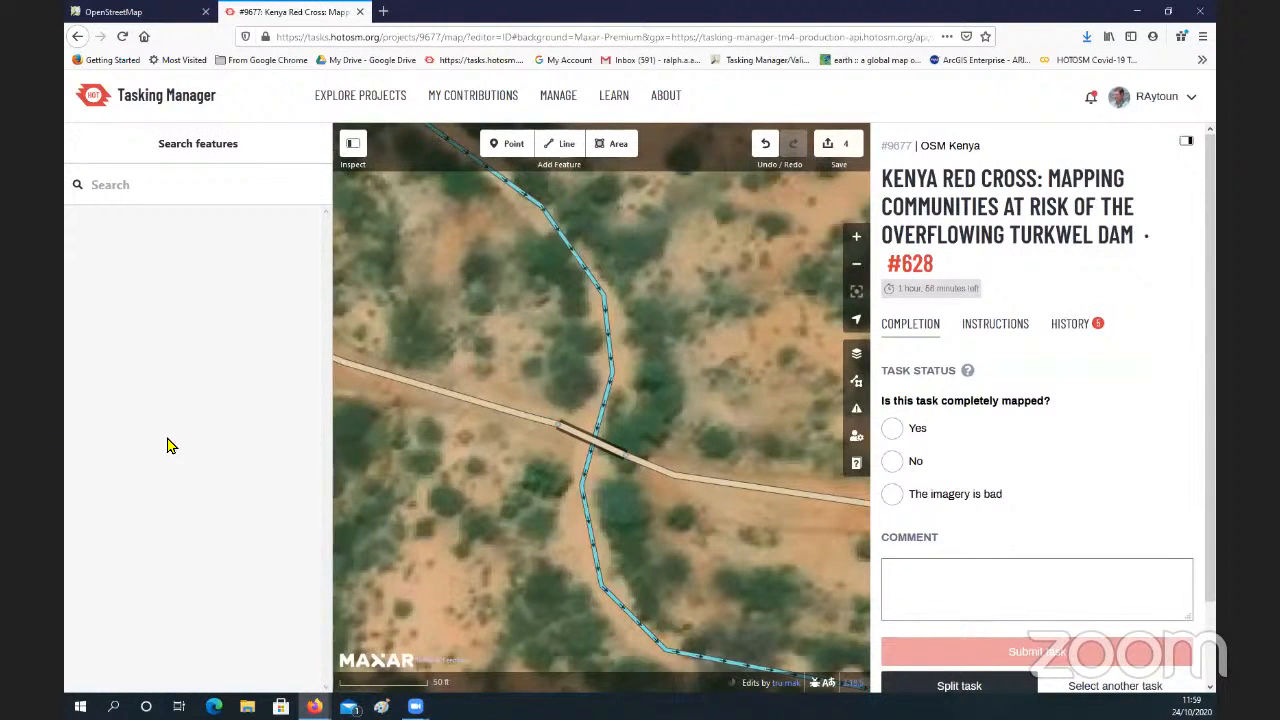
click(590, 440)
key(Escape)
click(588, 440)
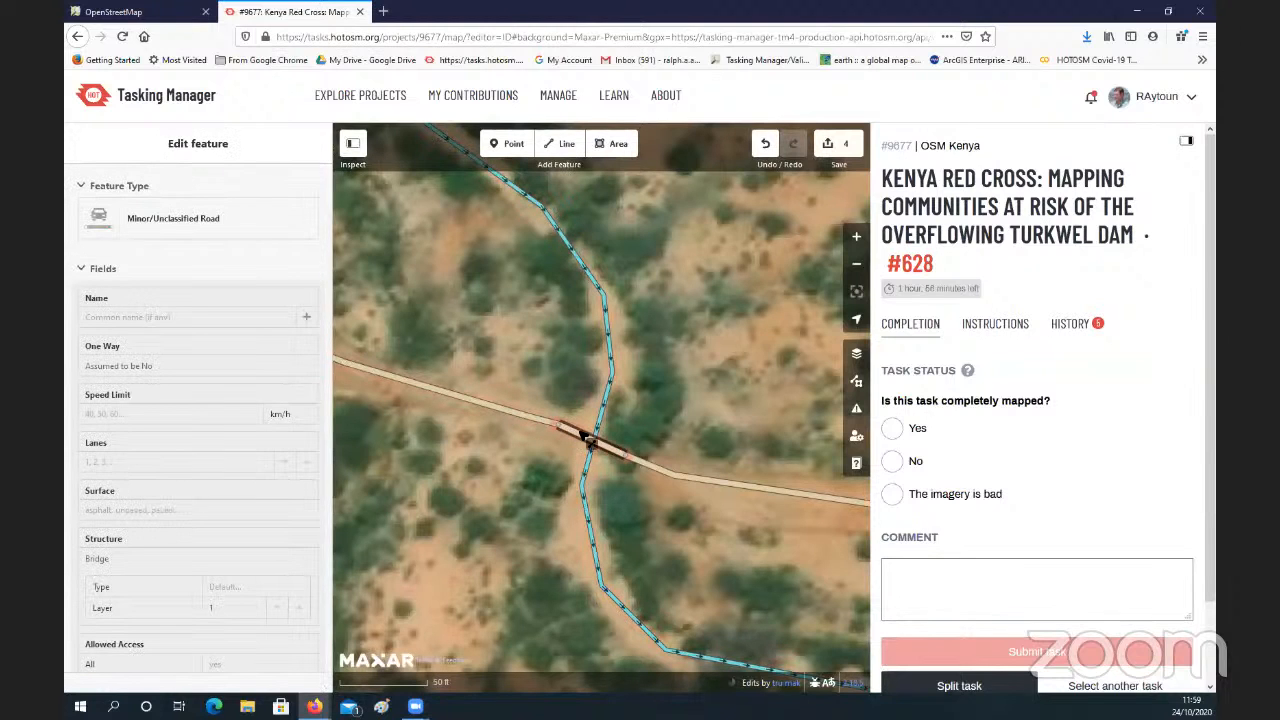
click(488, 472)
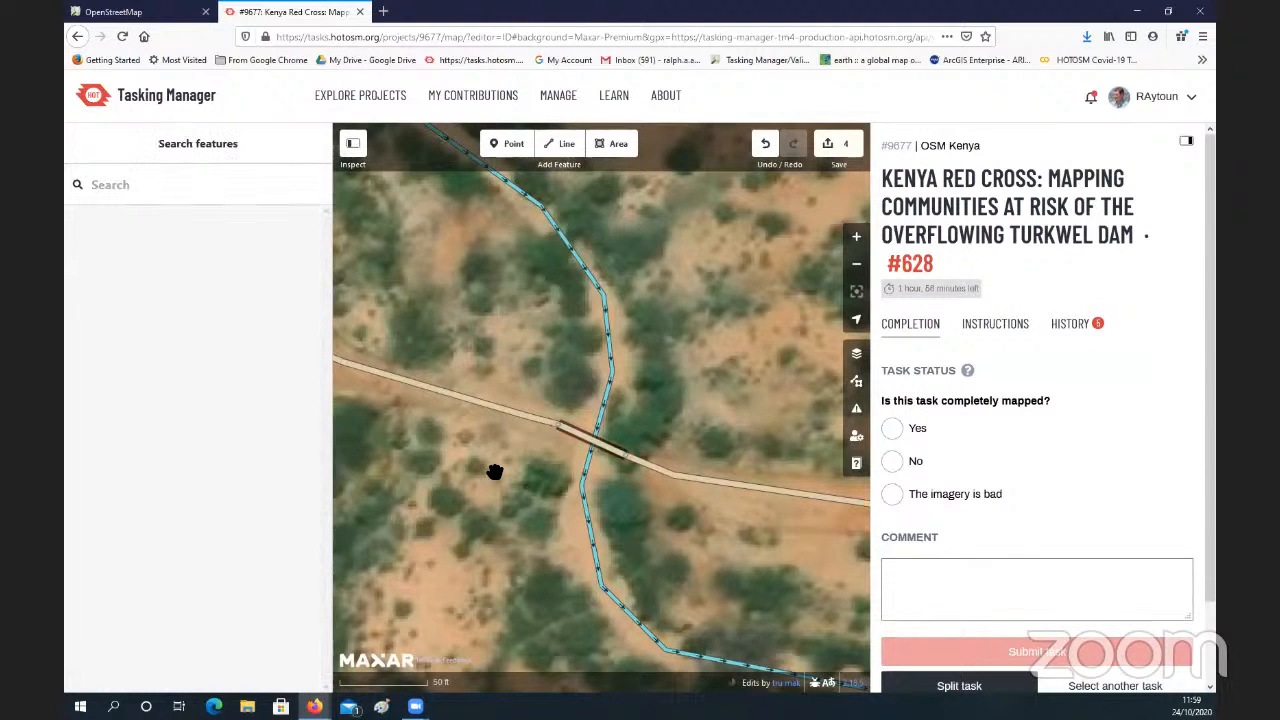
Step: Undo the bridge end-node moves and the bridge itself, restoring the single unclassified road across the stream
scroll(495, 472, down, 3)
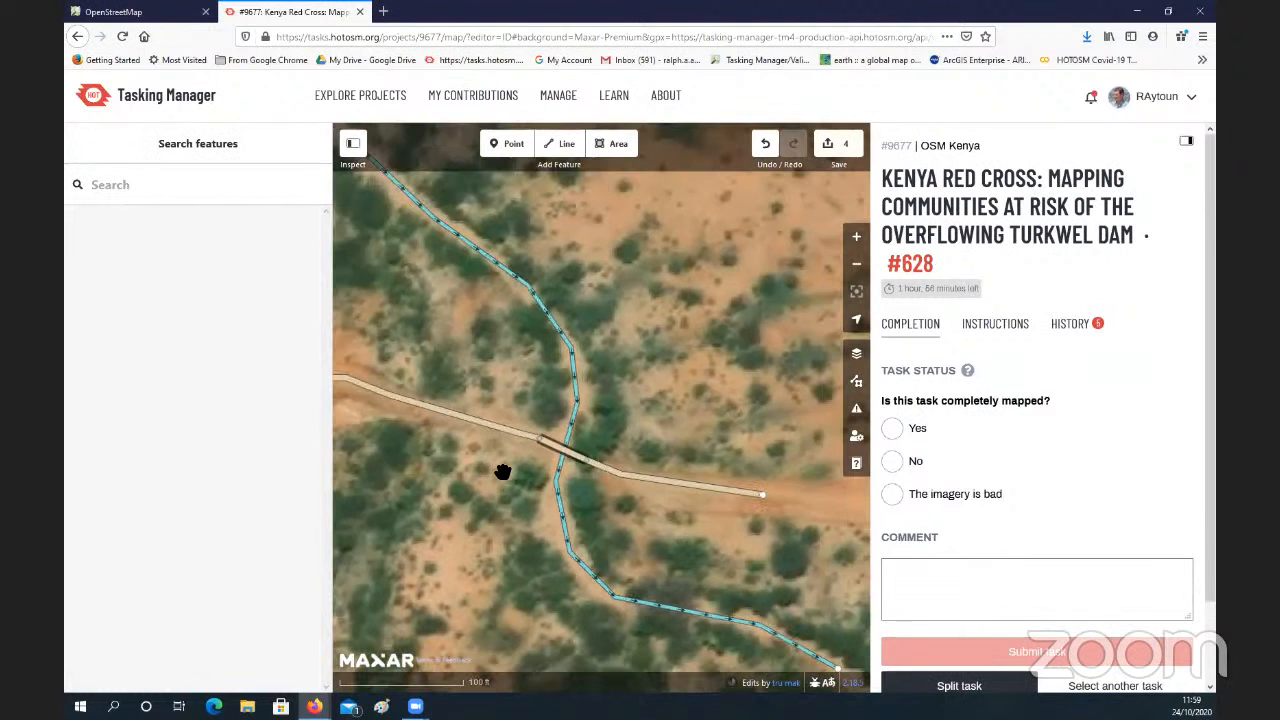
scroll(488, 476, up, 2)
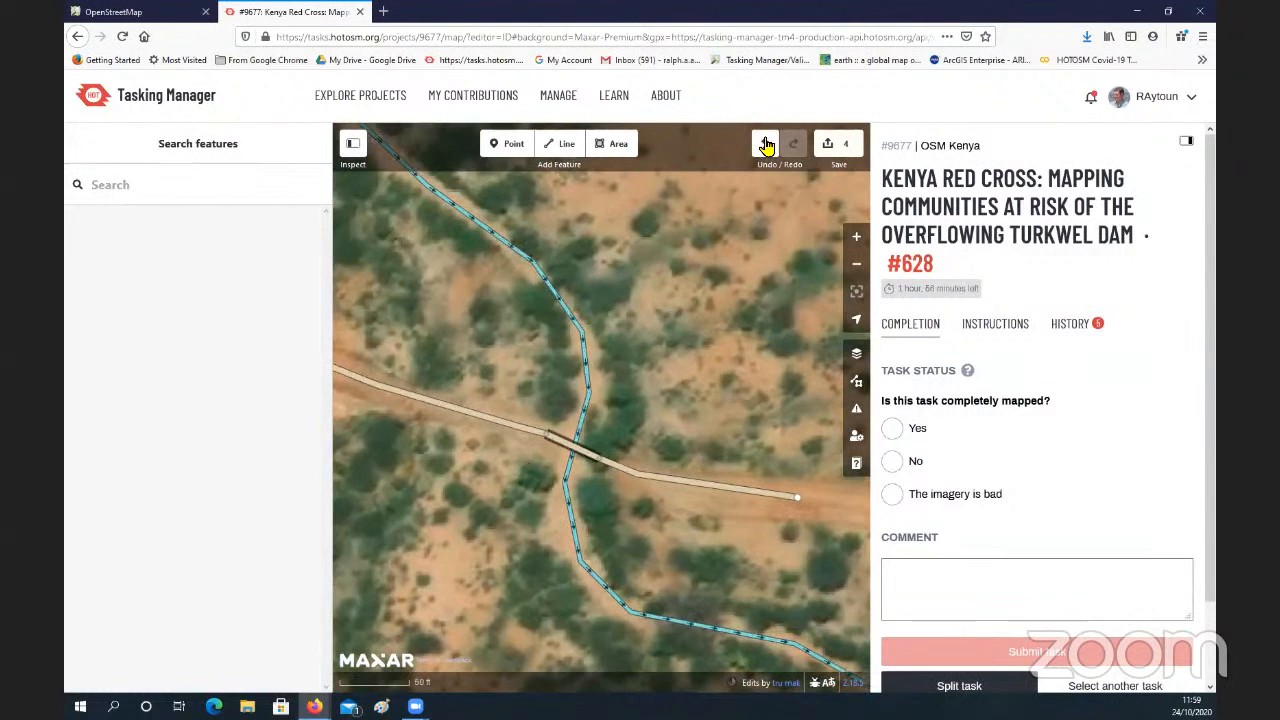
click(766, 145)
click(766, 145)
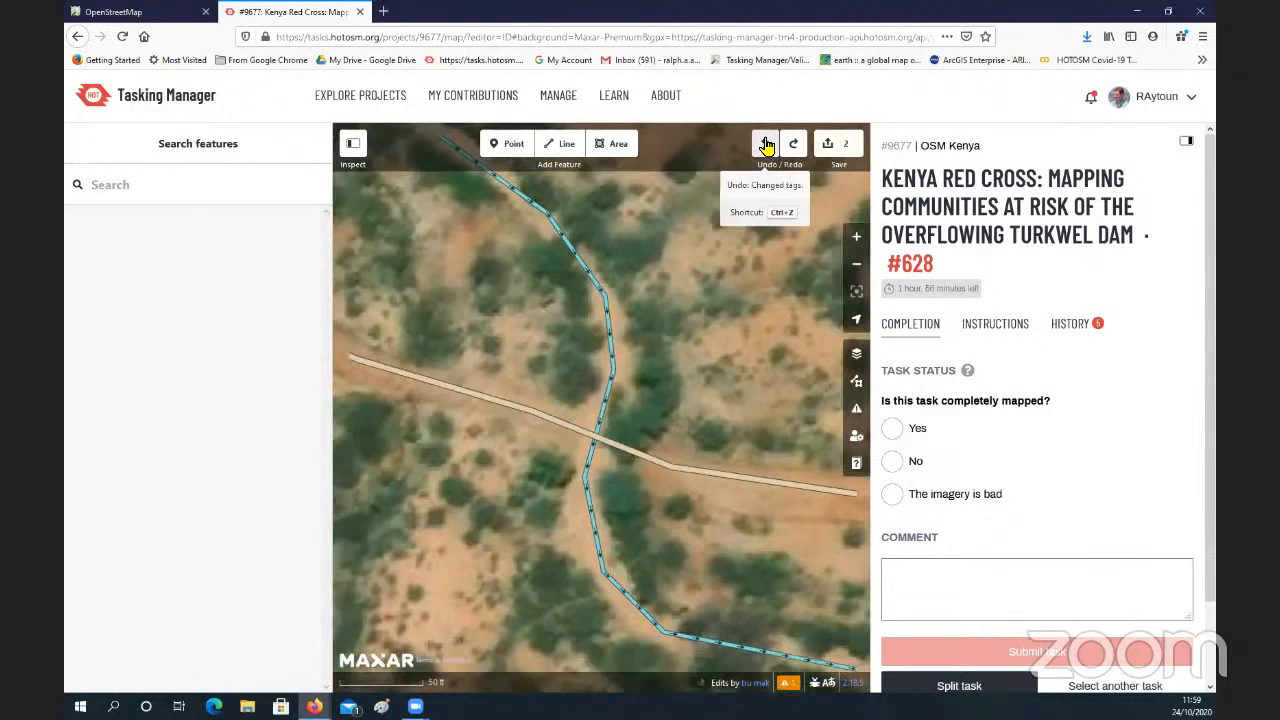
Step: Add a tunnel to the stream at the road crossing with the suggested fix and review the culvert segment's tags
click(615, 372)
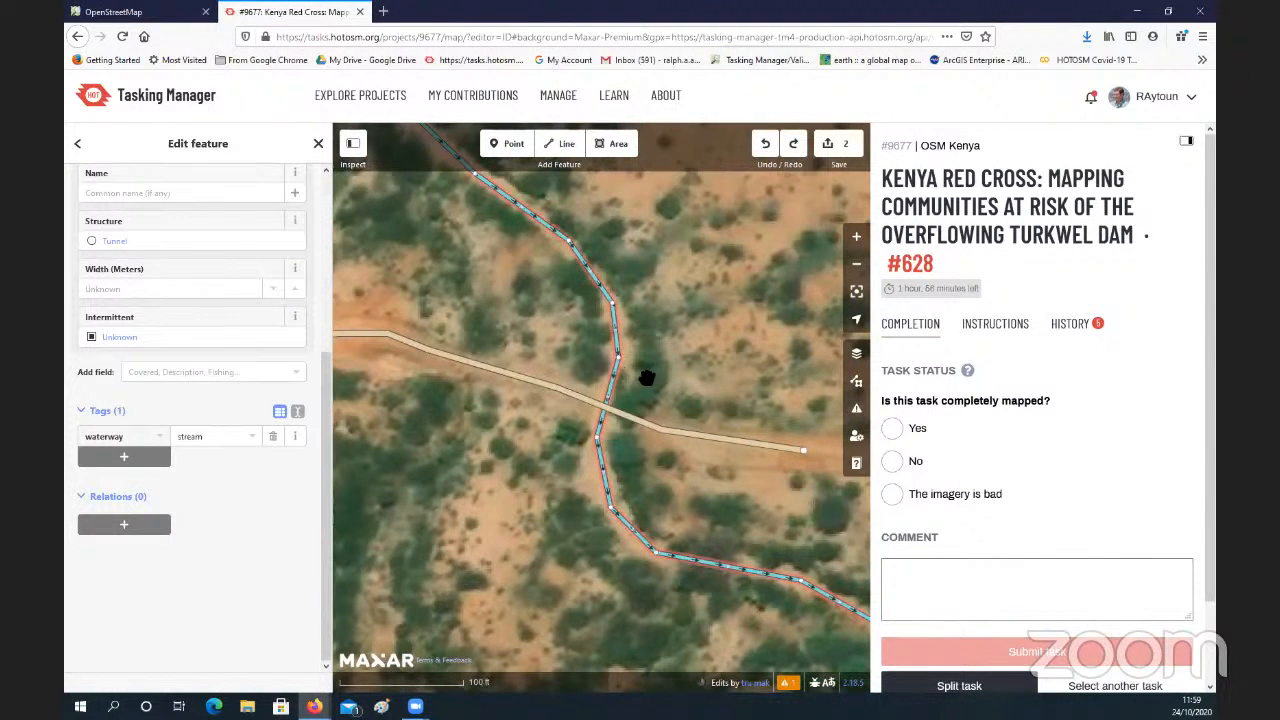
scroll(143, 340, up, 5)
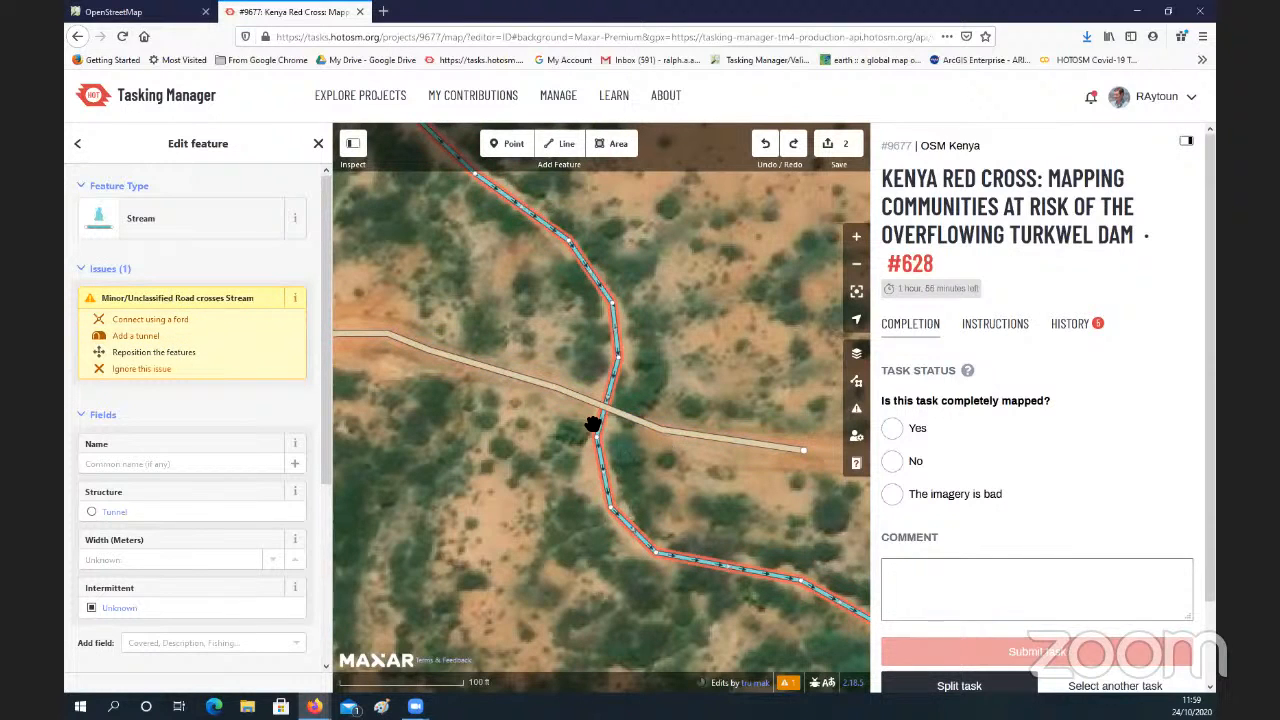
click(138, 340)
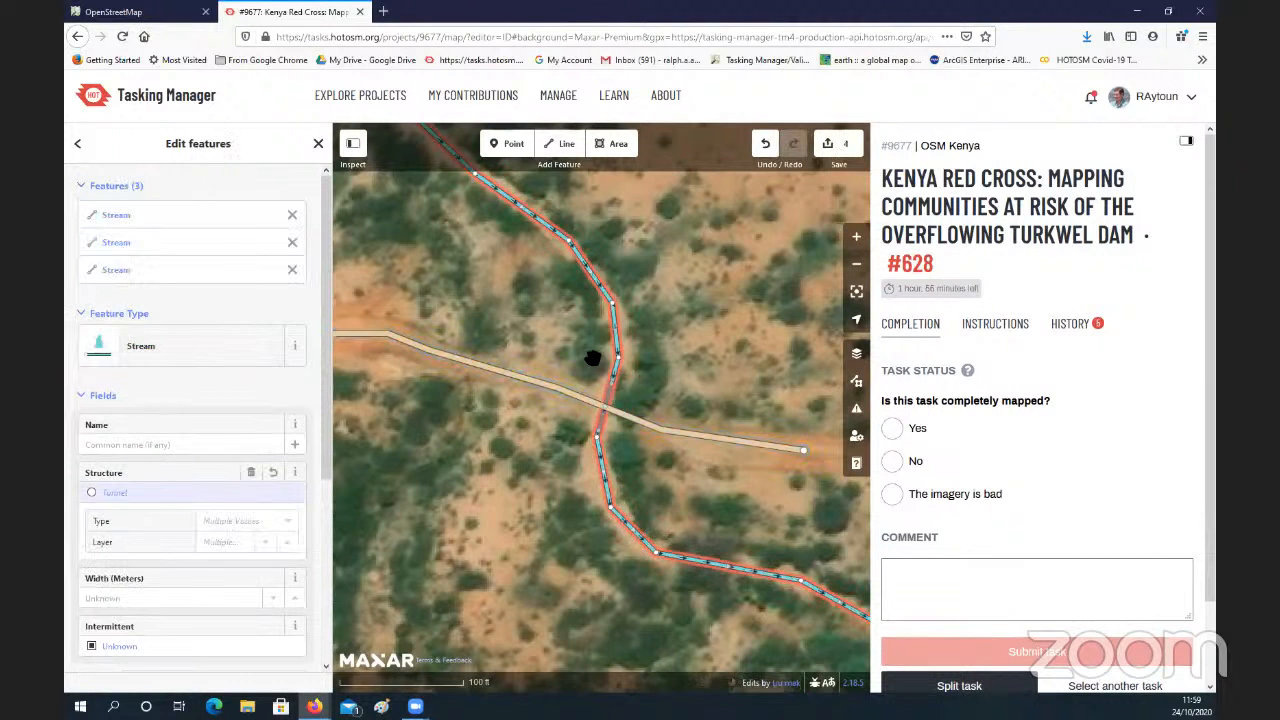
click(638, 441)
click(604, 424)
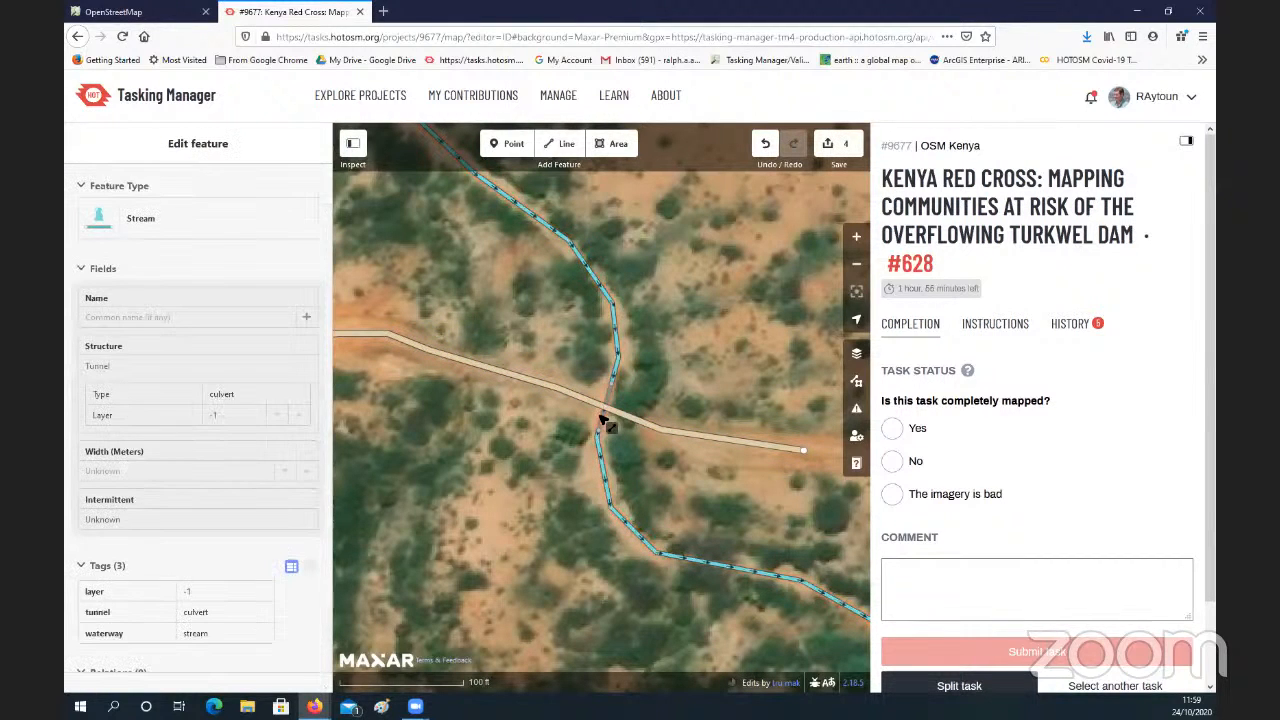
scroll(150, 450, down, 3)
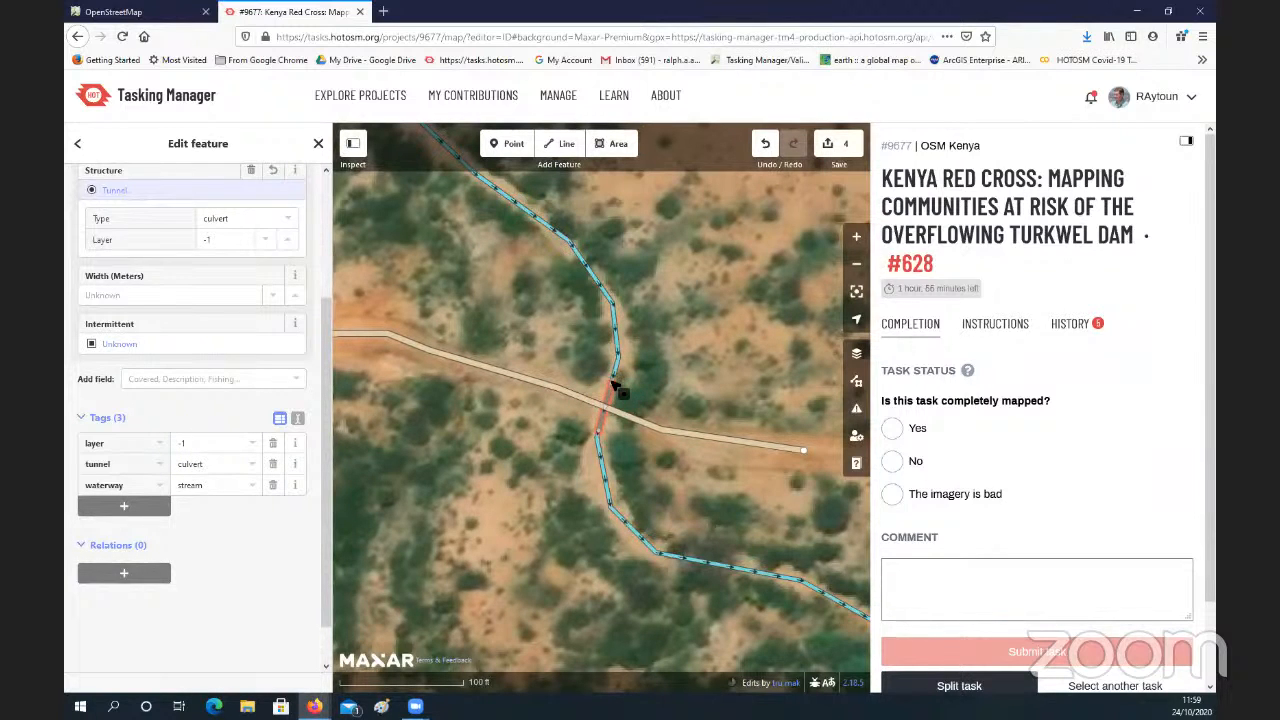
Step: Adjust the end nodes of the stream's culvert segment on both sides of the road
key(Escape)
drag(610, 390, 610, 390)
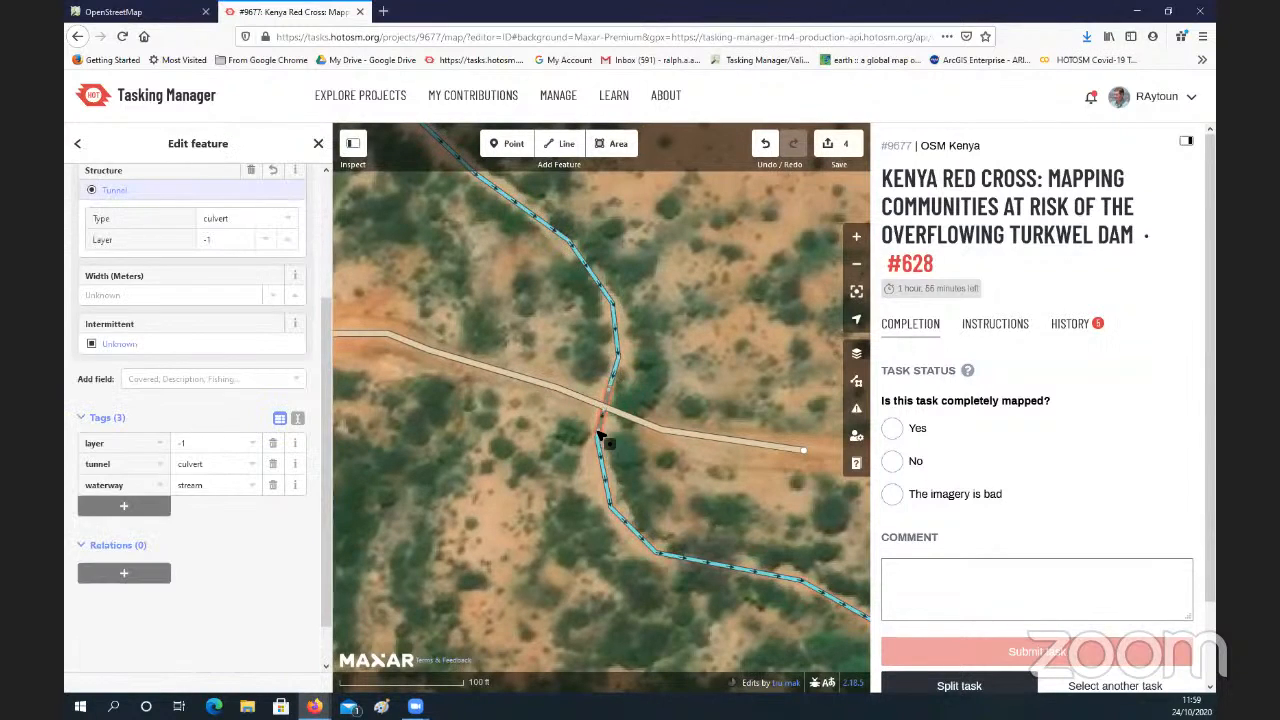
mouse_move(600, 437)
mouse_down()
mouse_move(601, 424)
mouse_move(593, 447)
mouse_move(598, 430)
mouse_up()
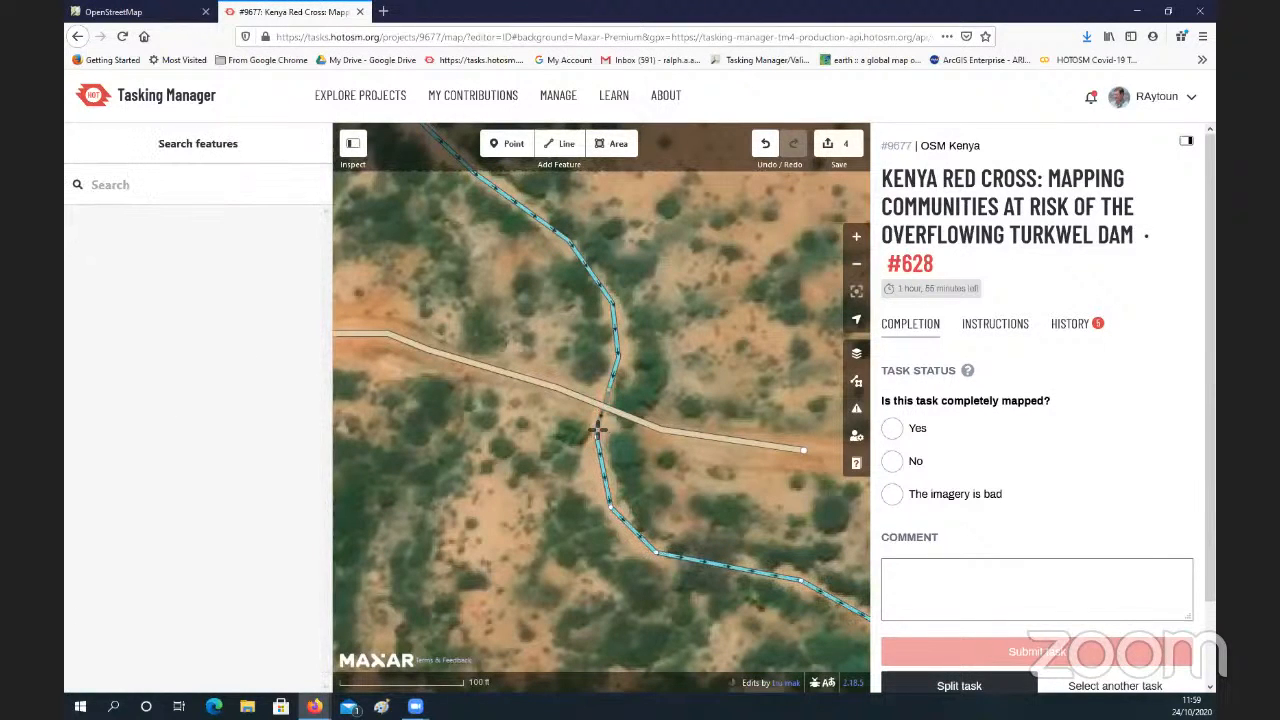
Step: Undo the culvert node moves and the tunnel added to the stream
click(642, 474)
click(766, 147)
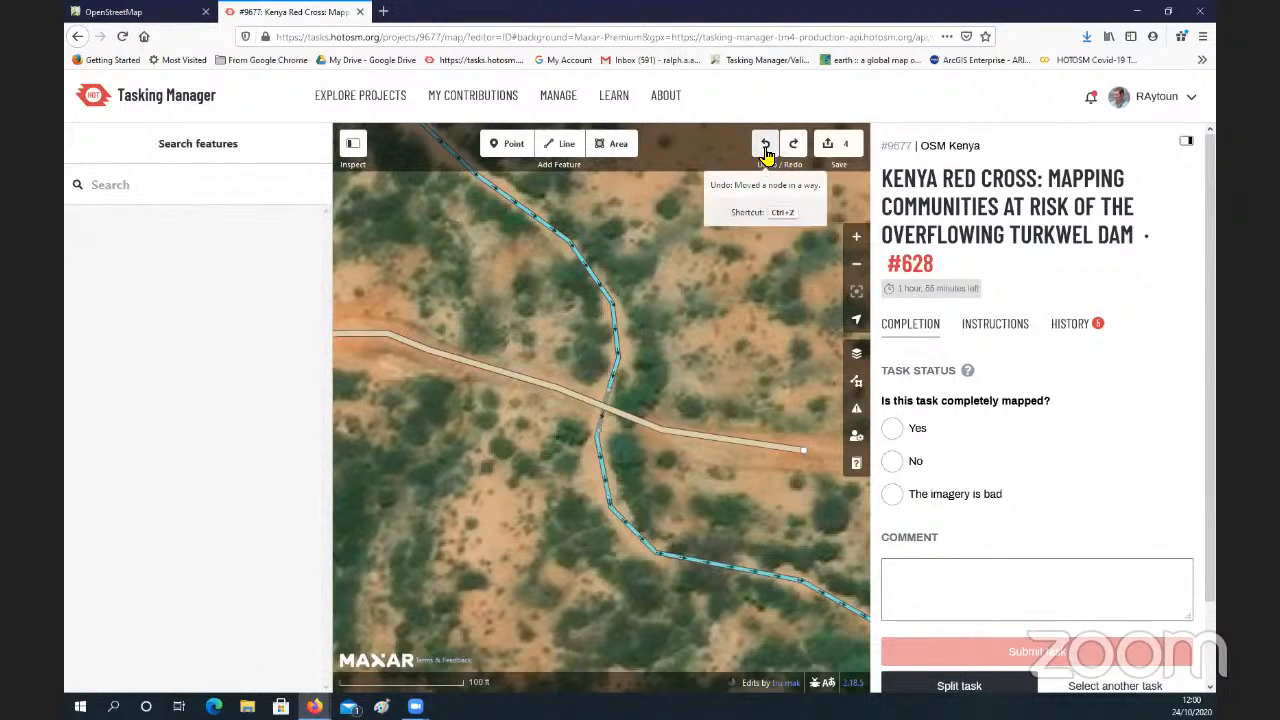
click(766, 147)
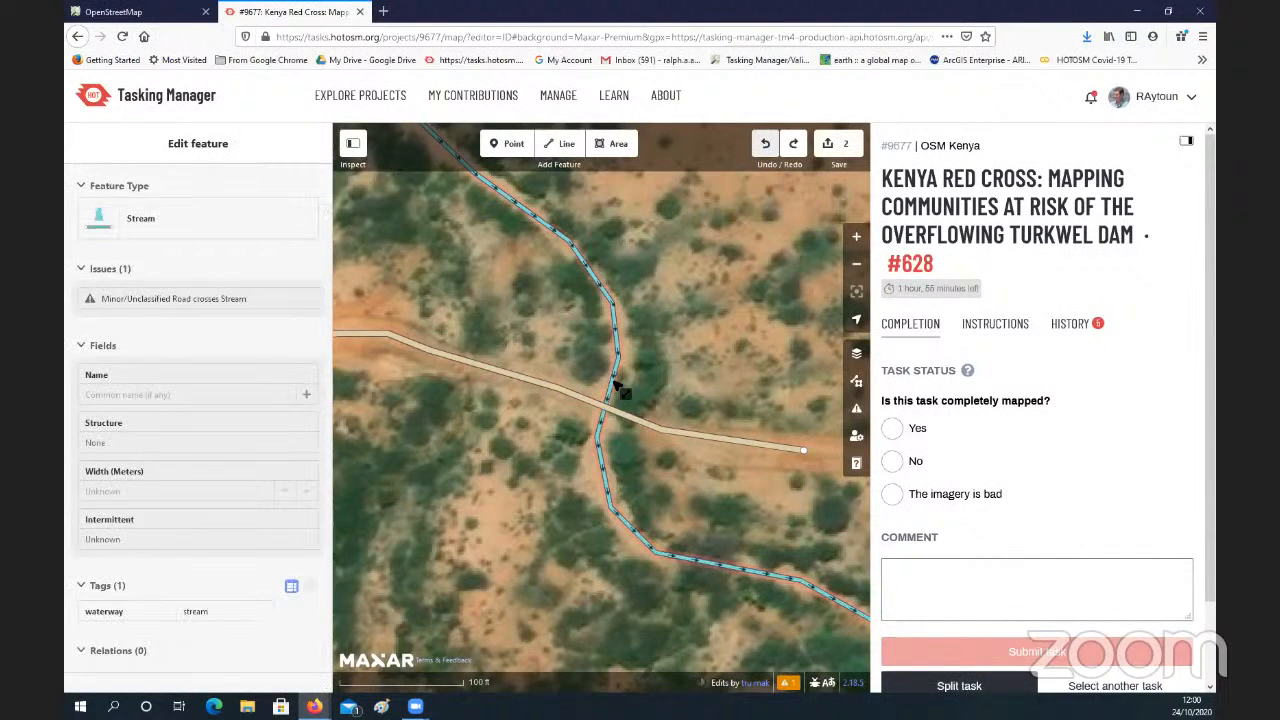
Step: Compare the suggested fixes for the road and the stream, and connect their crossing using a ford from the stream's issue
click(624, 417)
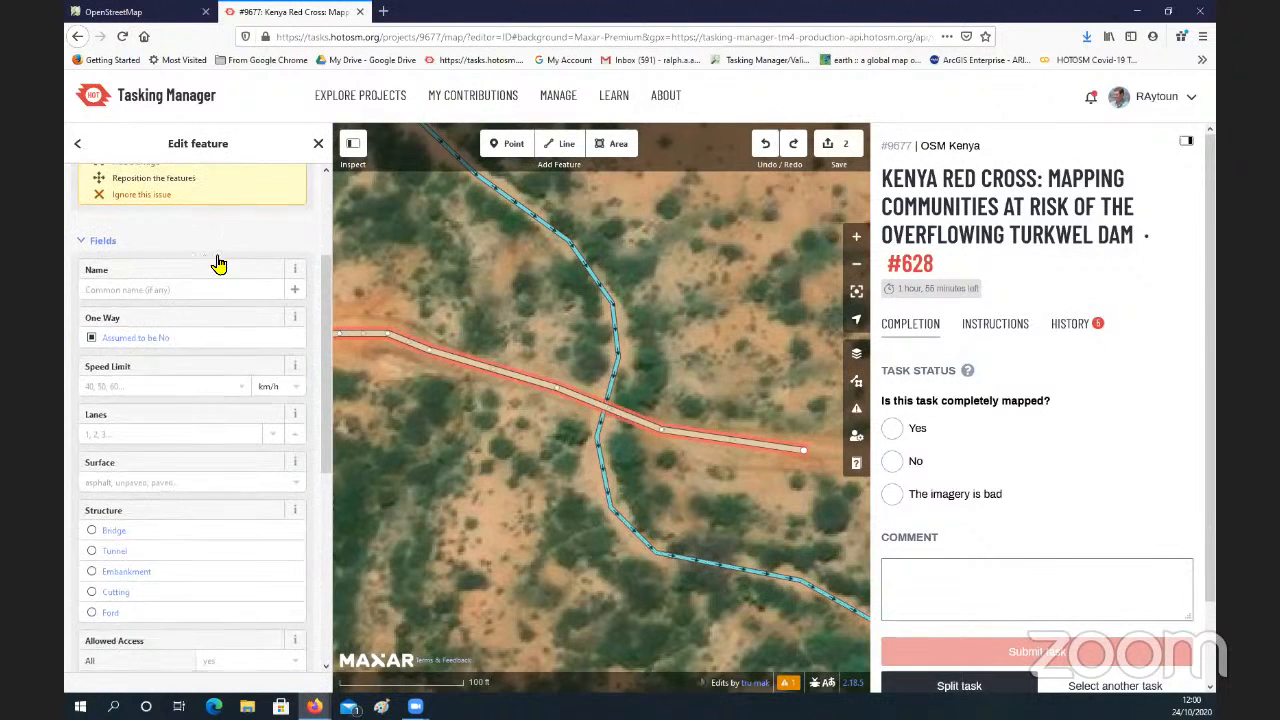
scroll(222, 265, up, 2)
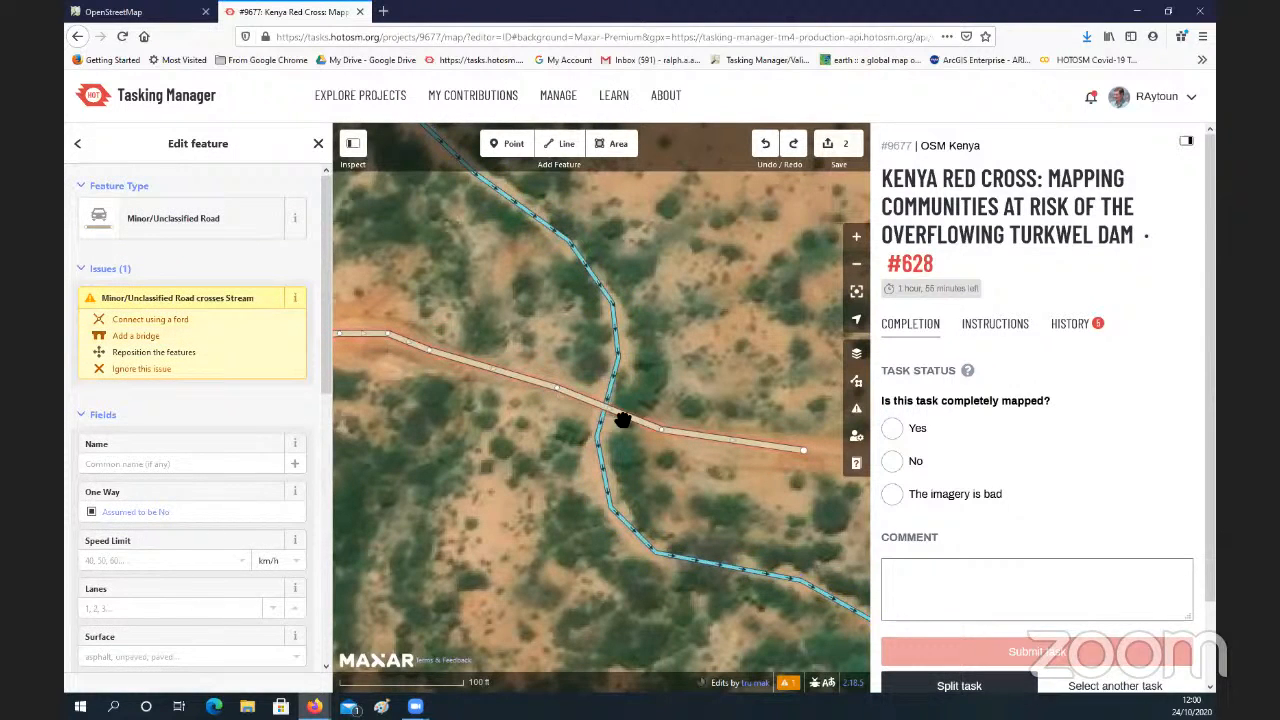
click(620, 388)
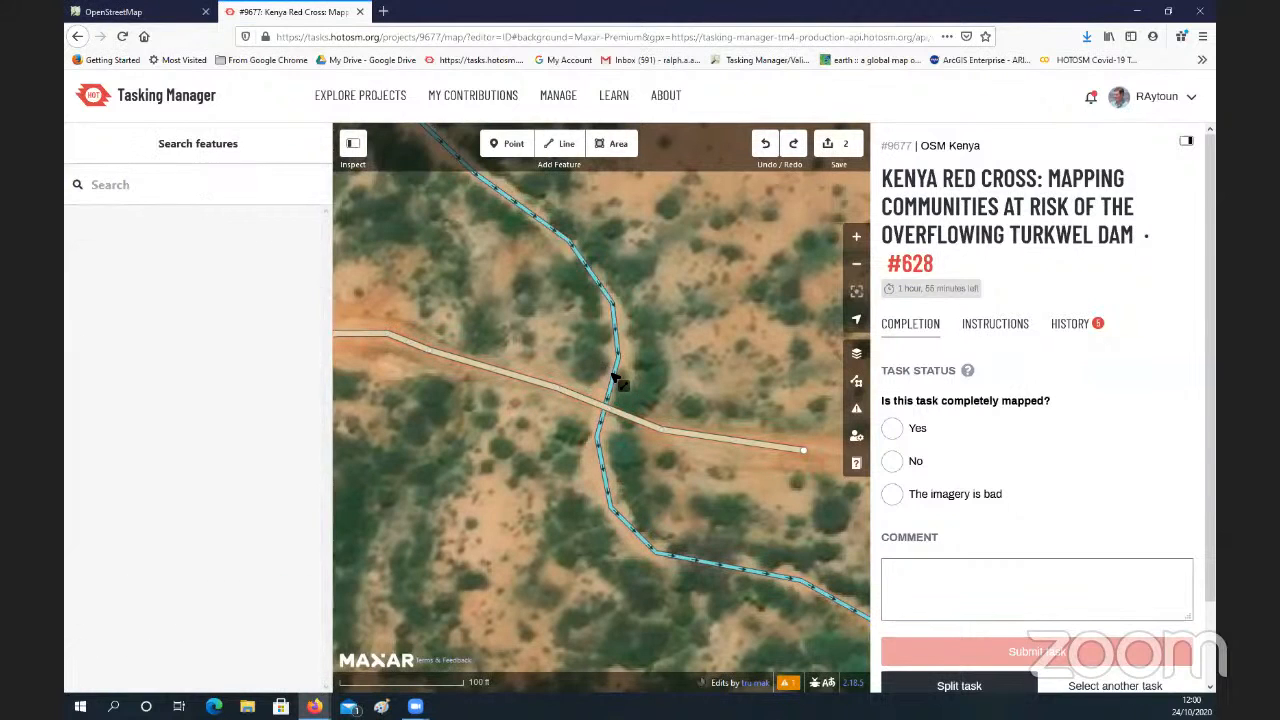
click(618, 382)
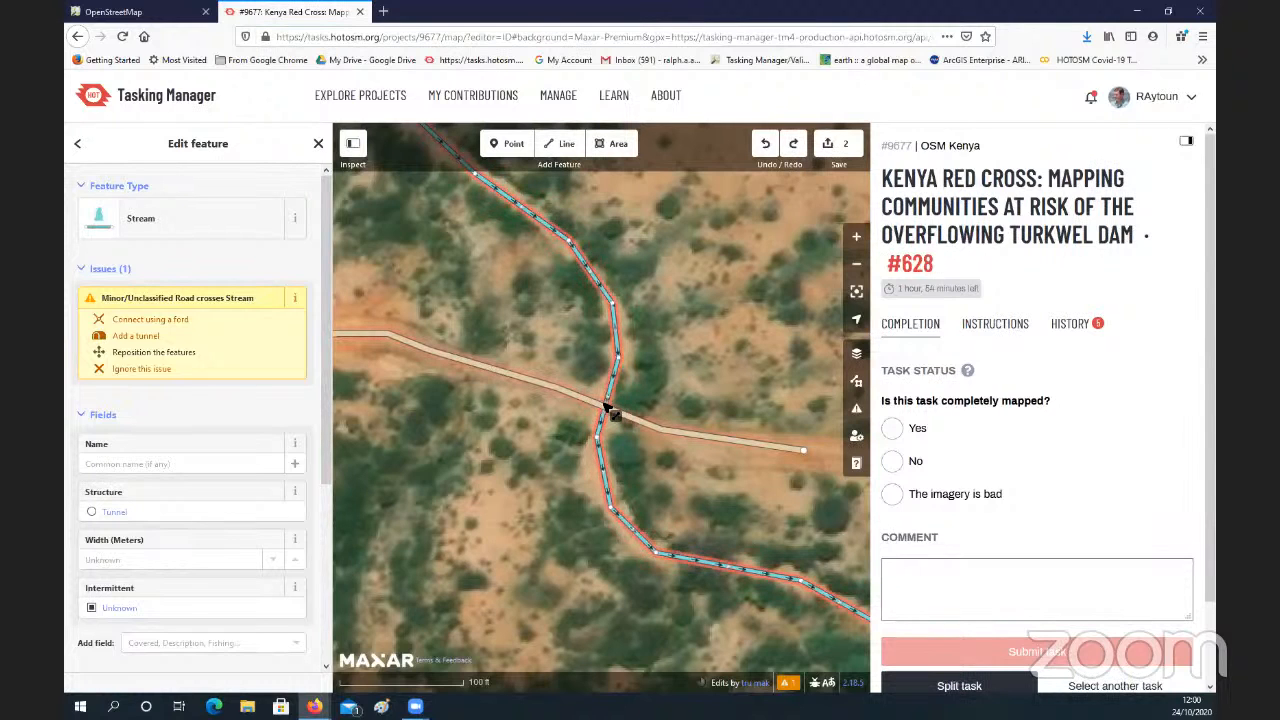
click(138, 320)
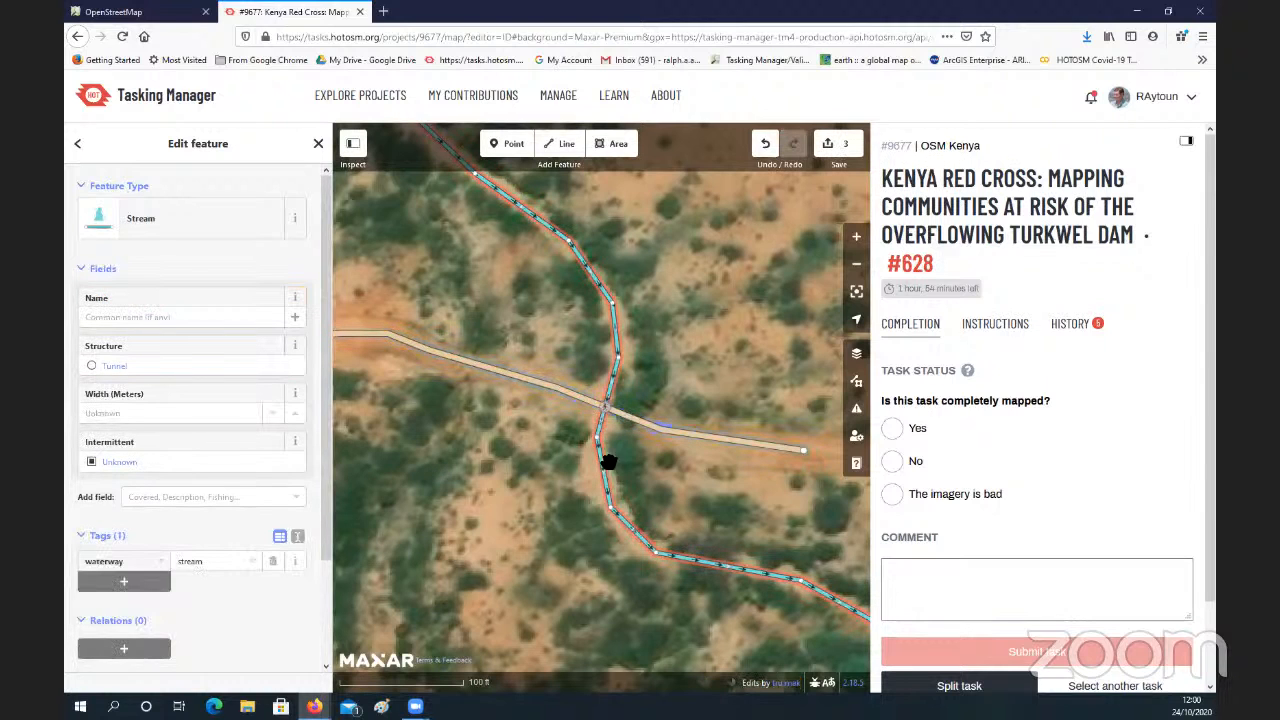
Step: Examine the tags of the unclassified road and of the ford node where it meets the stream
scroll(608, 440, up, 2)
scroll(610, 432, up, 1)
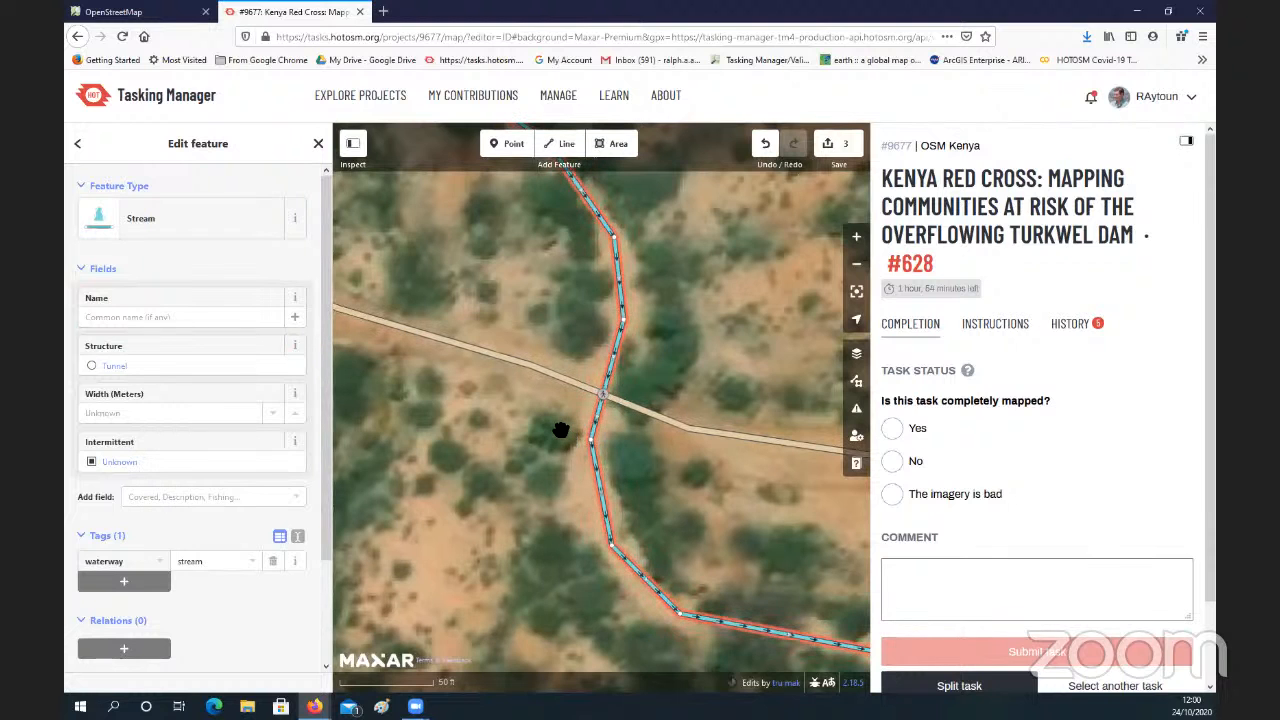
scroll(560, 431, down, 1)
drag(567, 425, 585, 398)
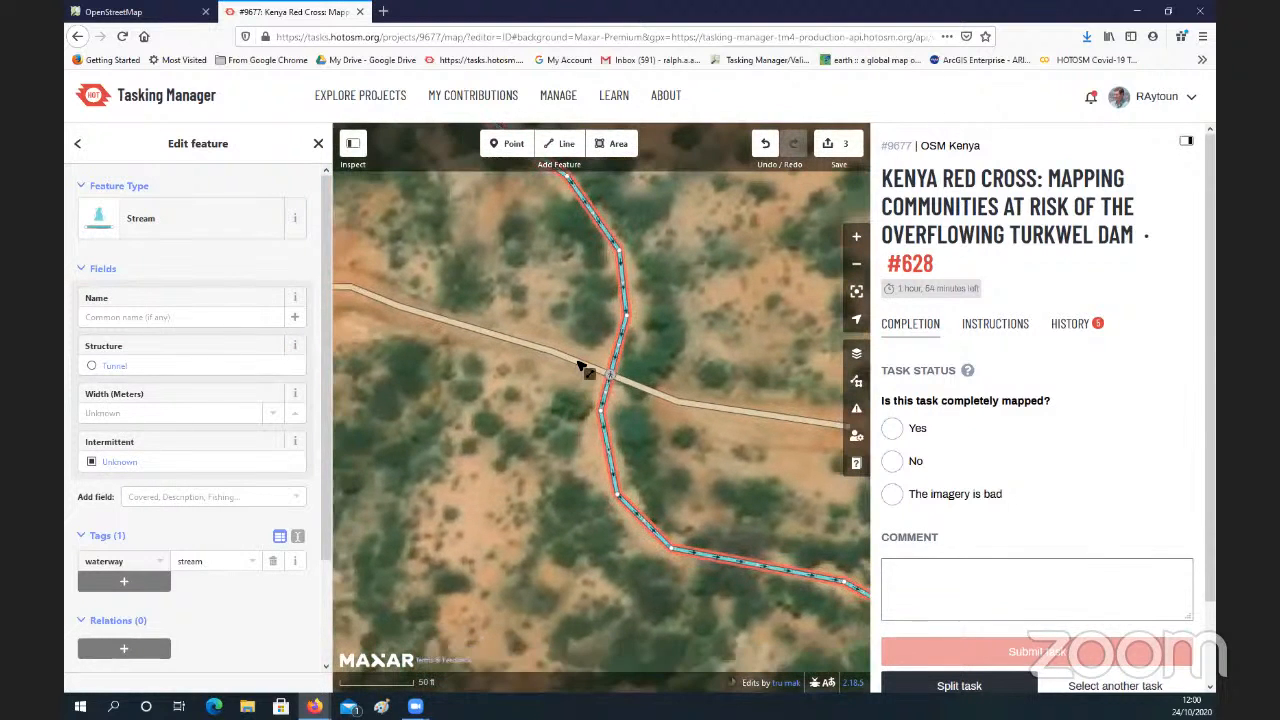
click(582, 367)
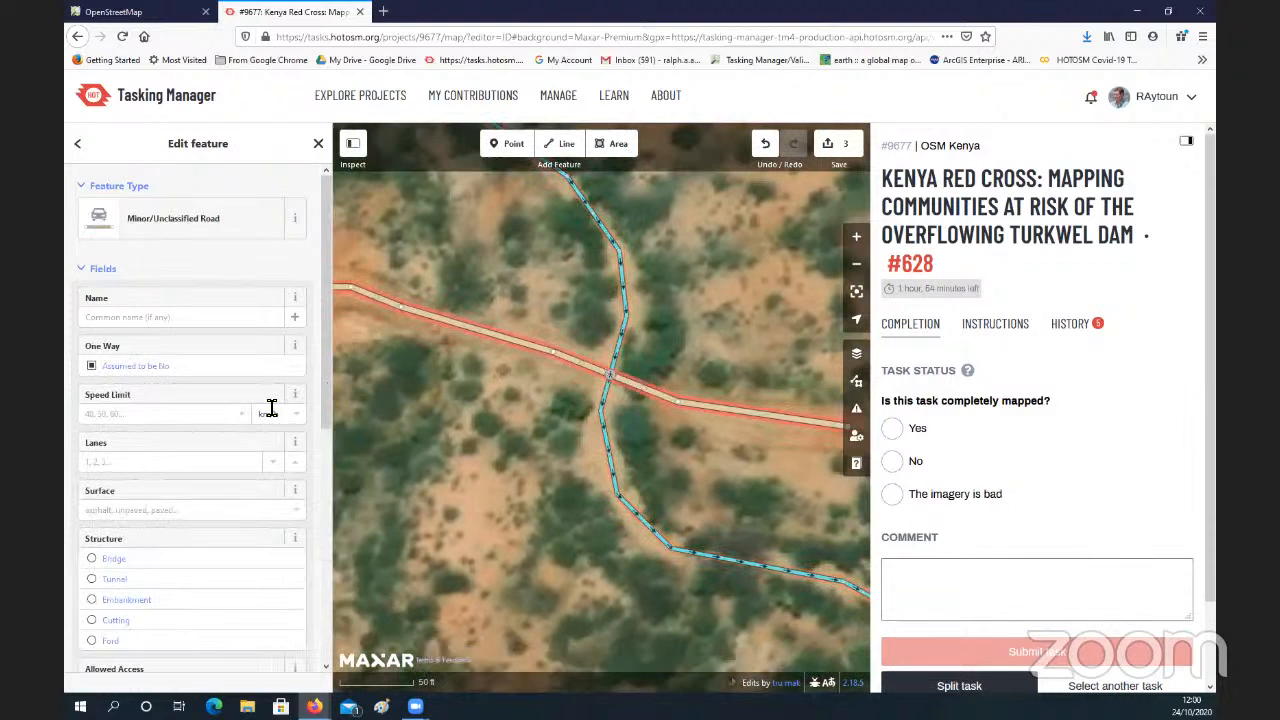
scroll(265, 410, down, 5)
scroll(256, 406, down, 2)
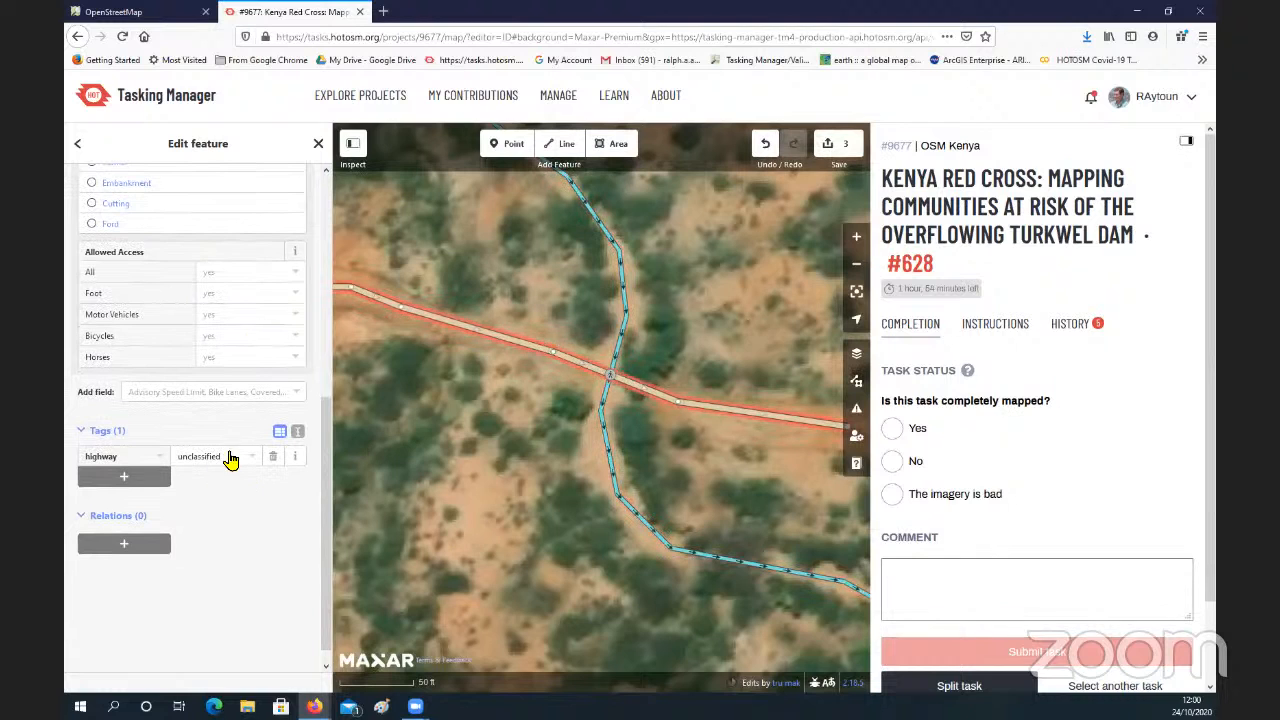
click(610, 376)
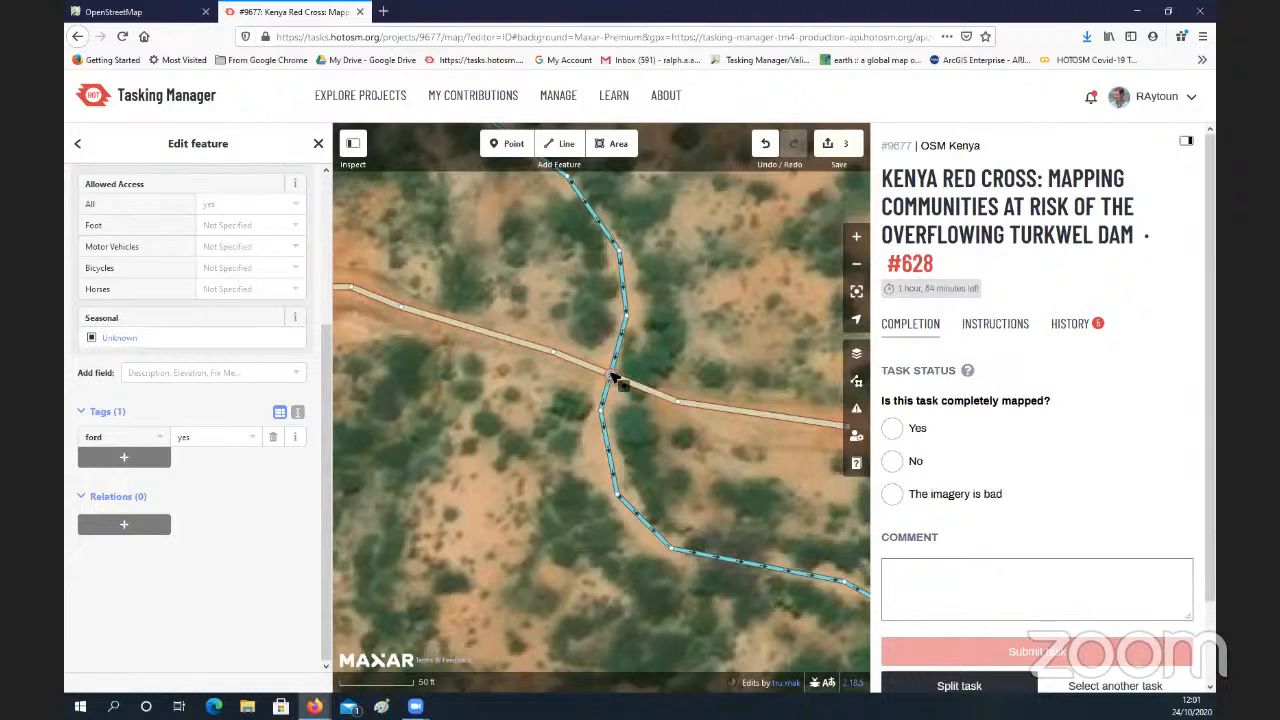
scroll(670, 342, down, 3)
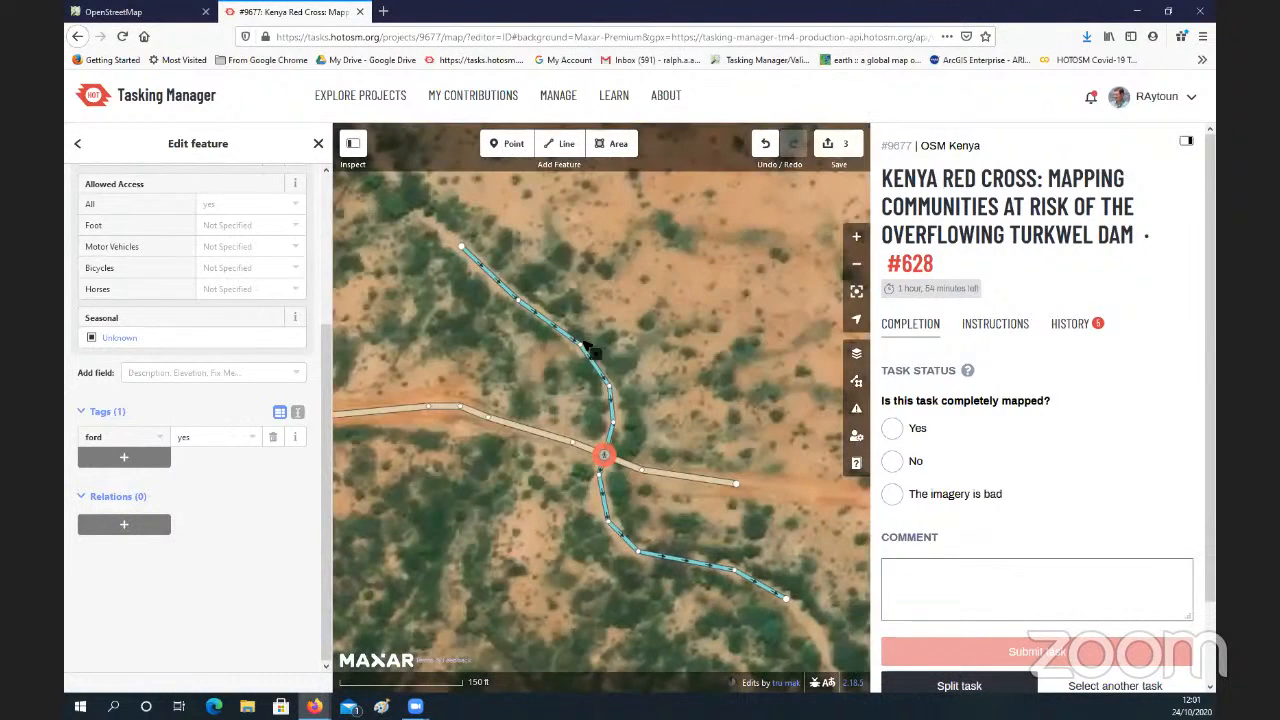
scroll(623, 446, up, 3)
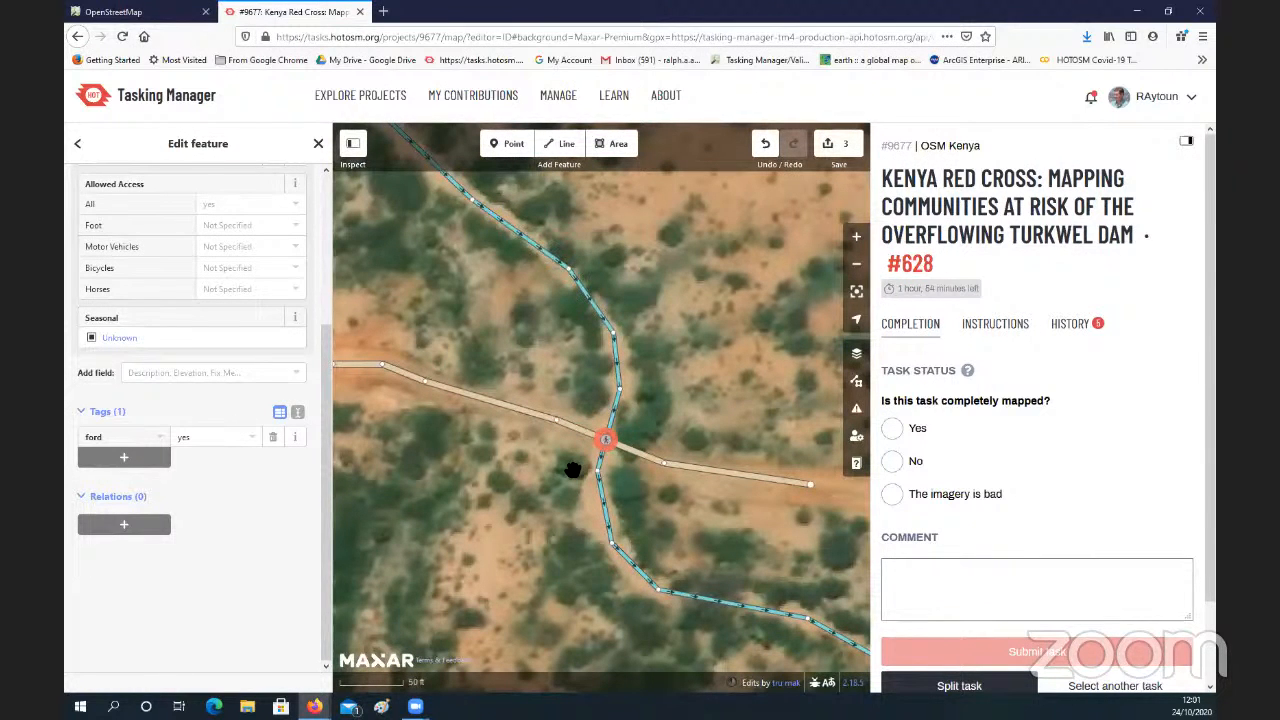
scroll(572, 468, down, 3)
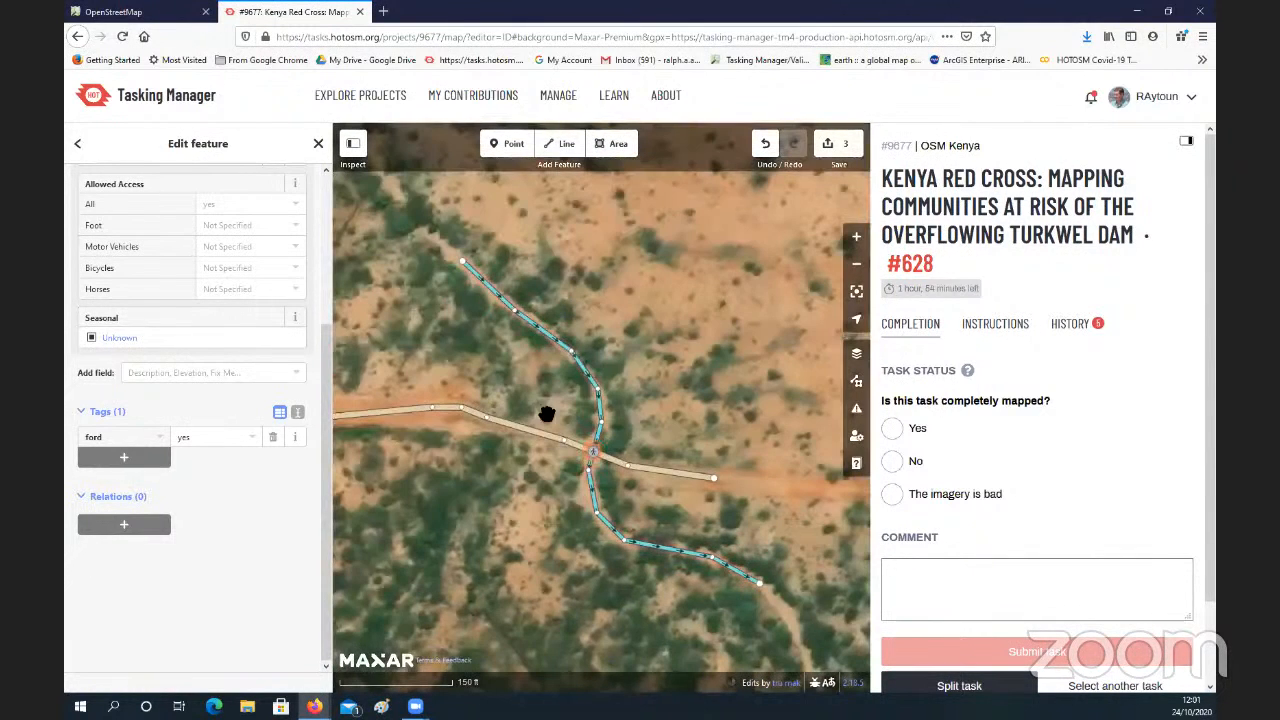
scroll(551, 403, down, 2)
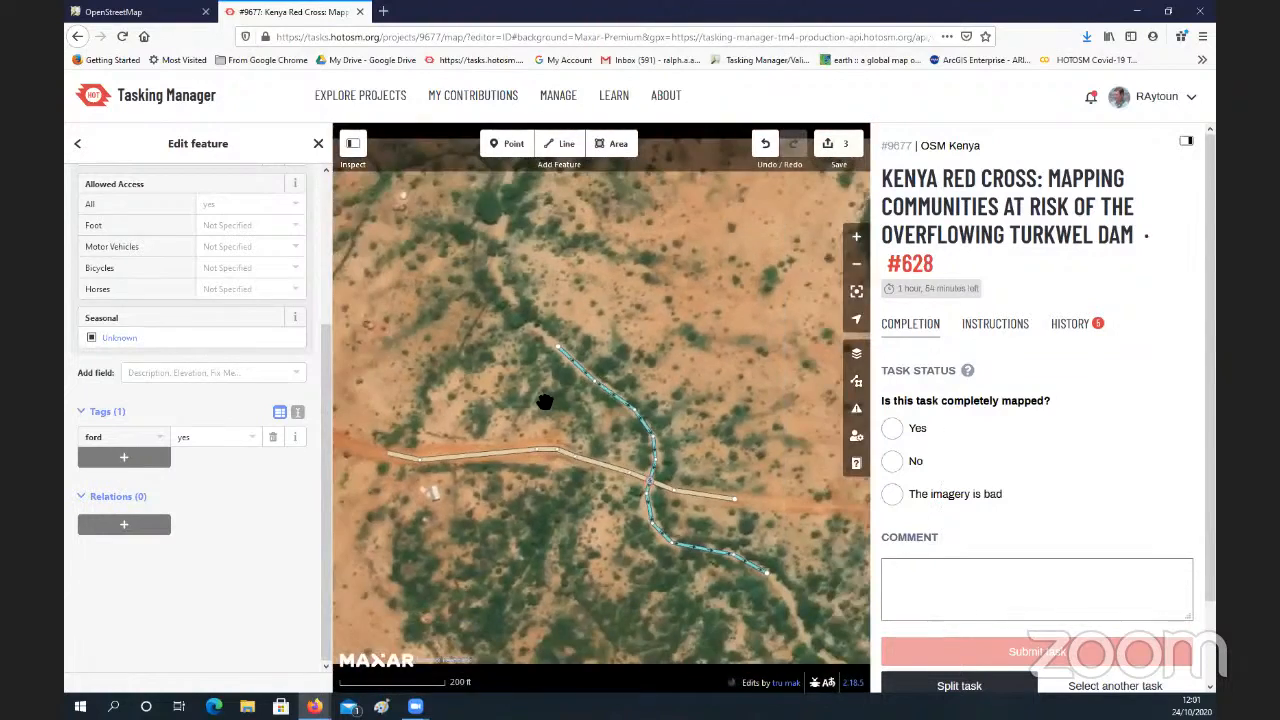
Step: Survey the task area from the ford crossing along the main road to the fenced compound and the boundary's northwest corner
mouse_move(481, 368)
mouse_down()
mouse_move(563, 383)
mouse_move(600, 408)
mouse_up()
scroll(563, 383, down, 2)
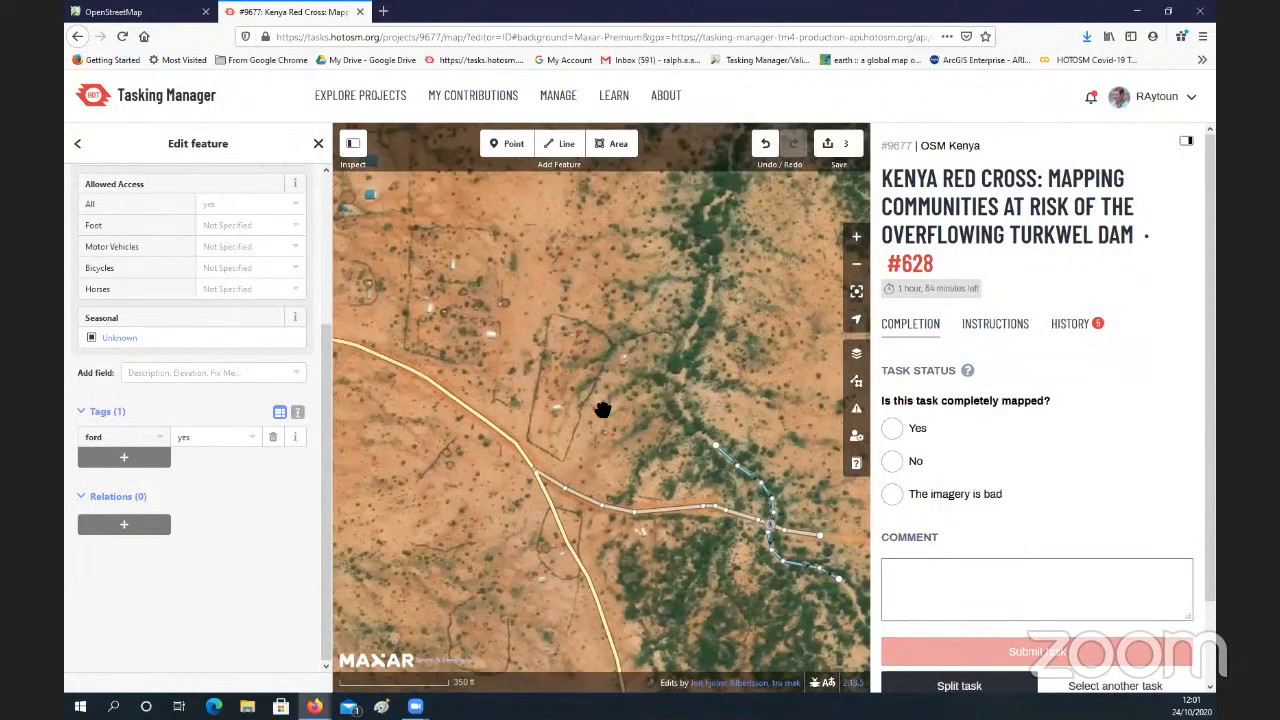
scroll(603, 414, down, 2)
scroll(603, 414, down, 2)
scroll(603, 408, down, 2)
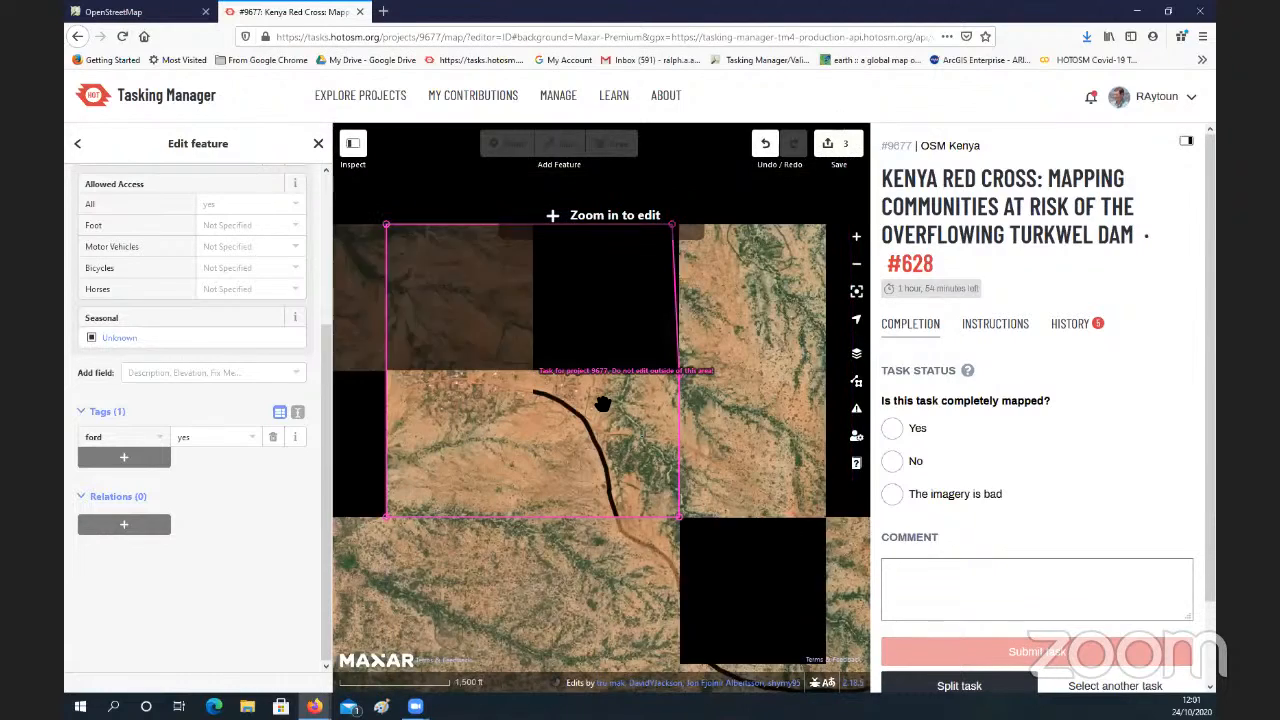
scroll(566, 378, up, 2)
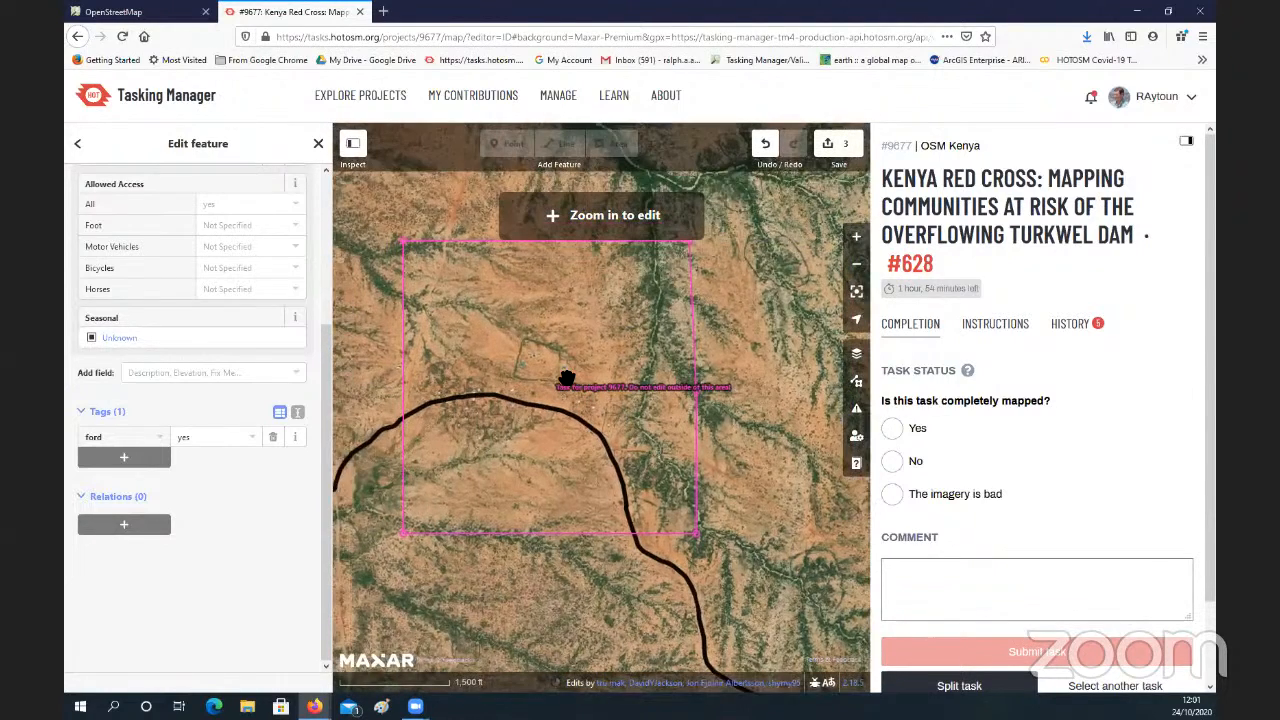
drag(692, 467, 559, 382)
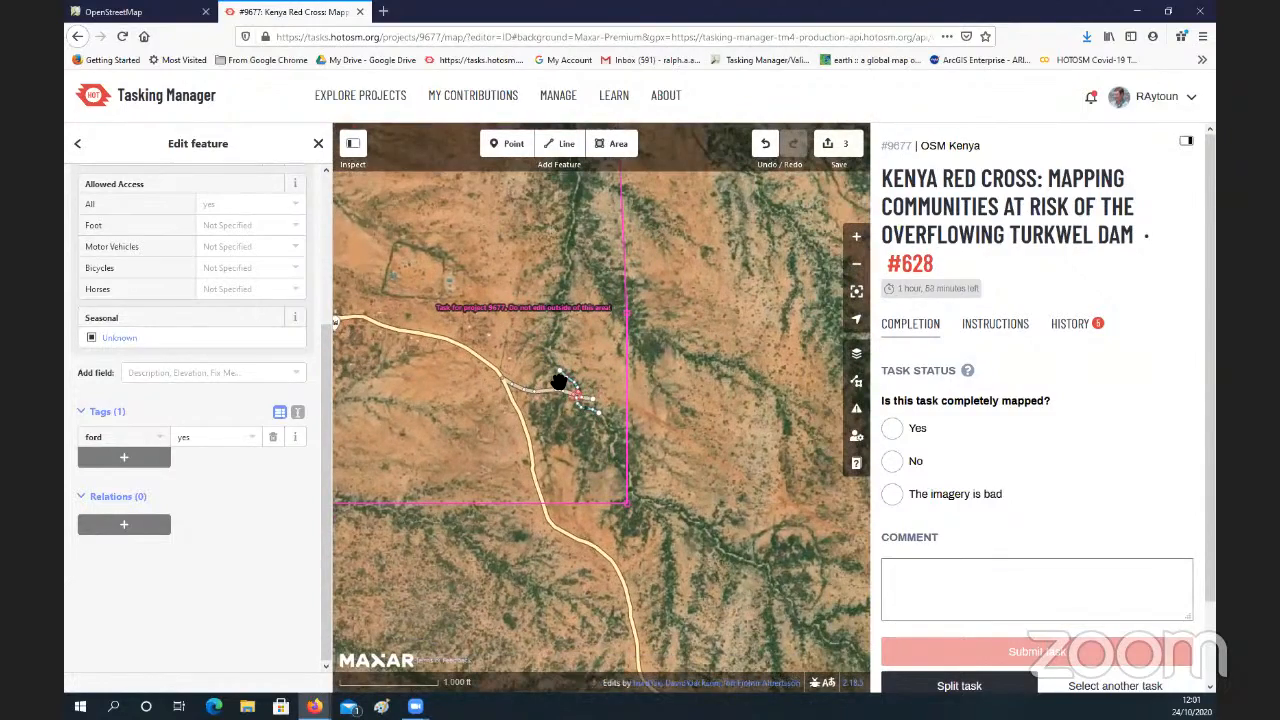
scroll(559, 382, up, 2)
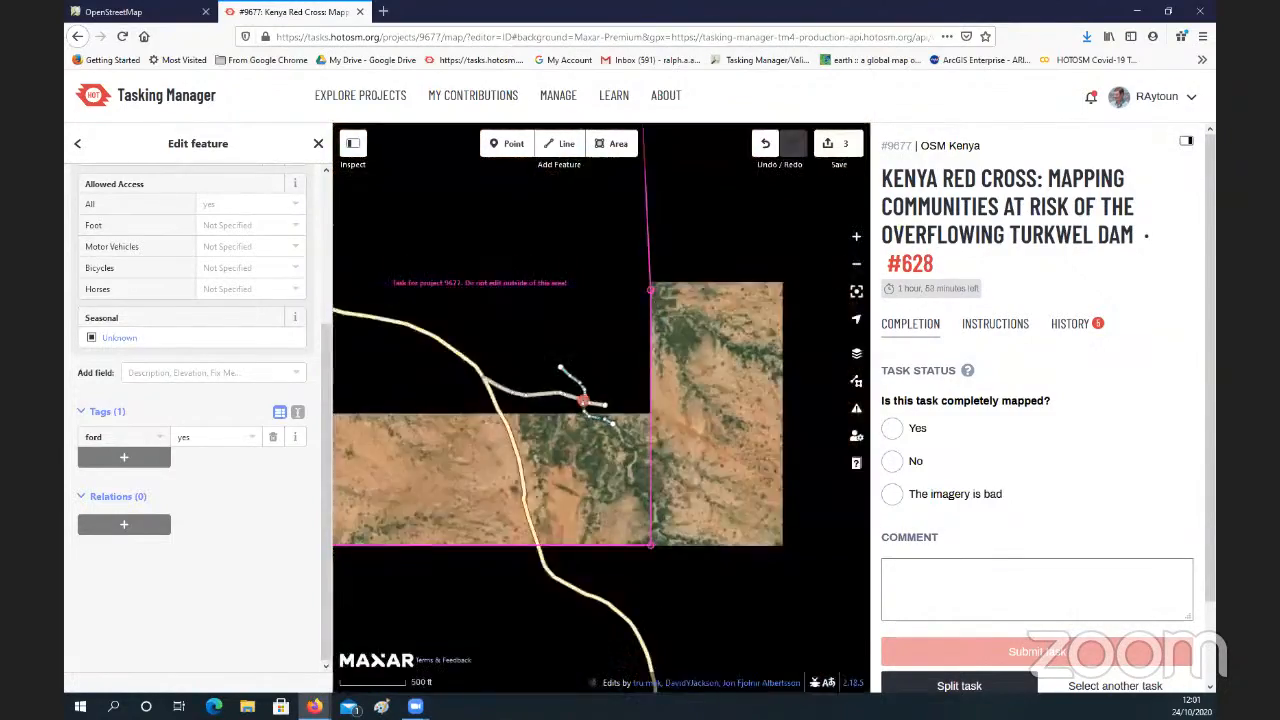
drag(502, 317, 618, 437)
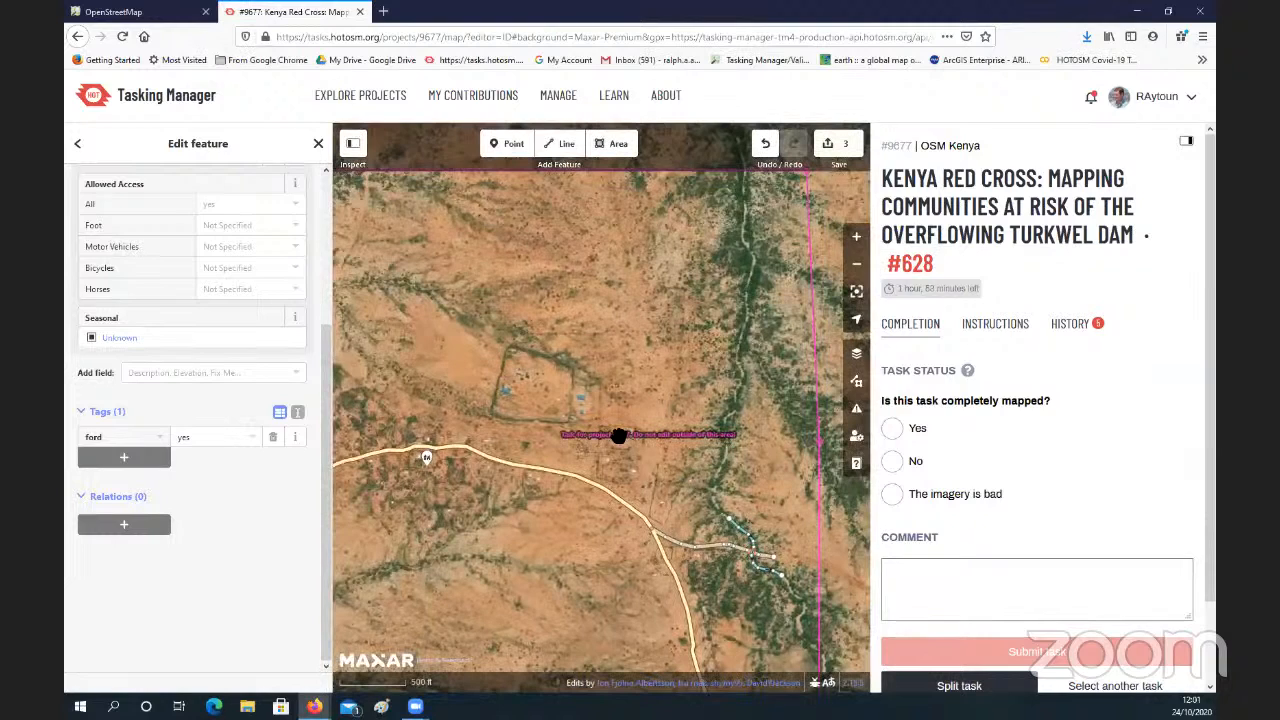
drag(562, 576, 575, 476)
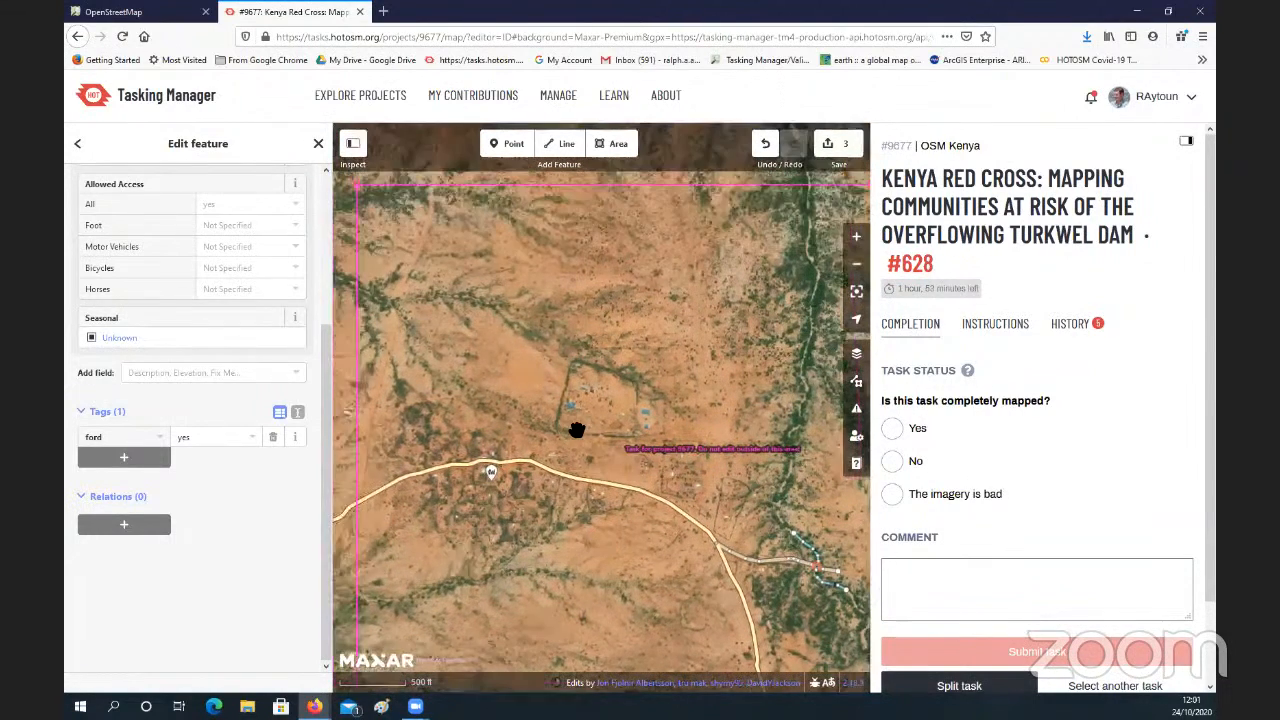
drag(541, 346, 638, 410)
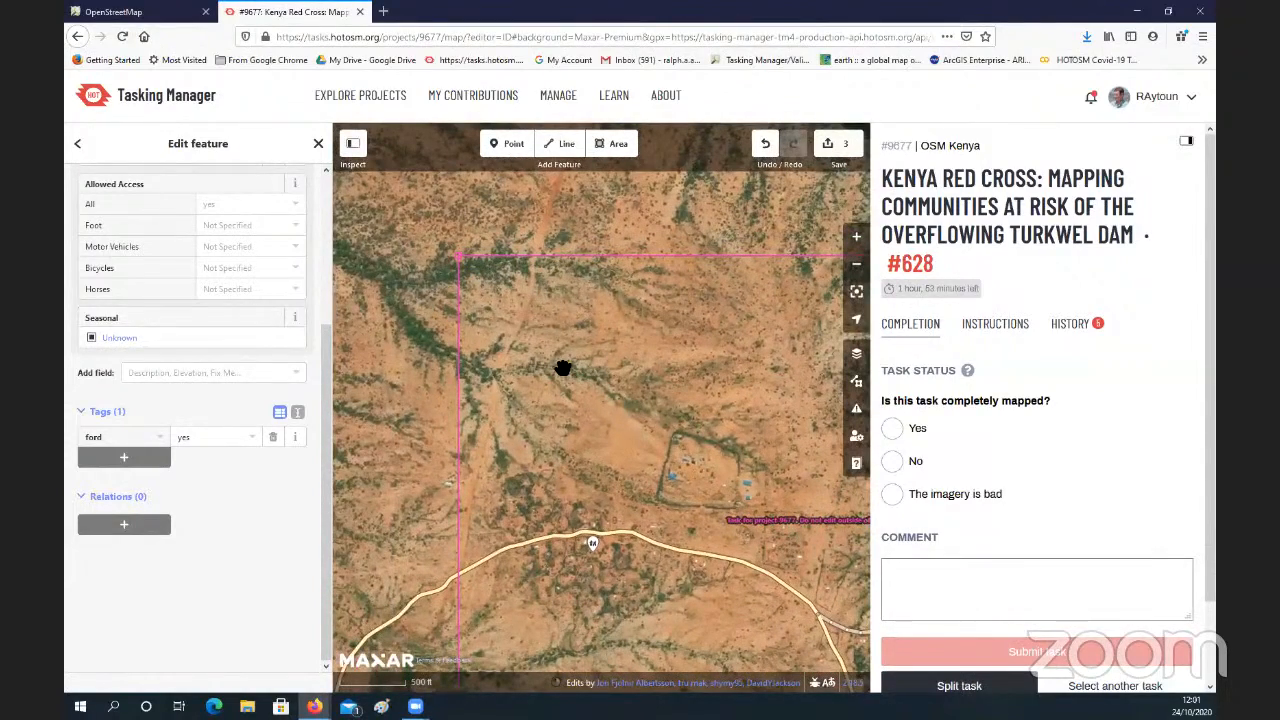
Step: Examine the surroundings west of the task boundary, including the river and the western stretch of the main road
drag(393, 303, 594, 474)
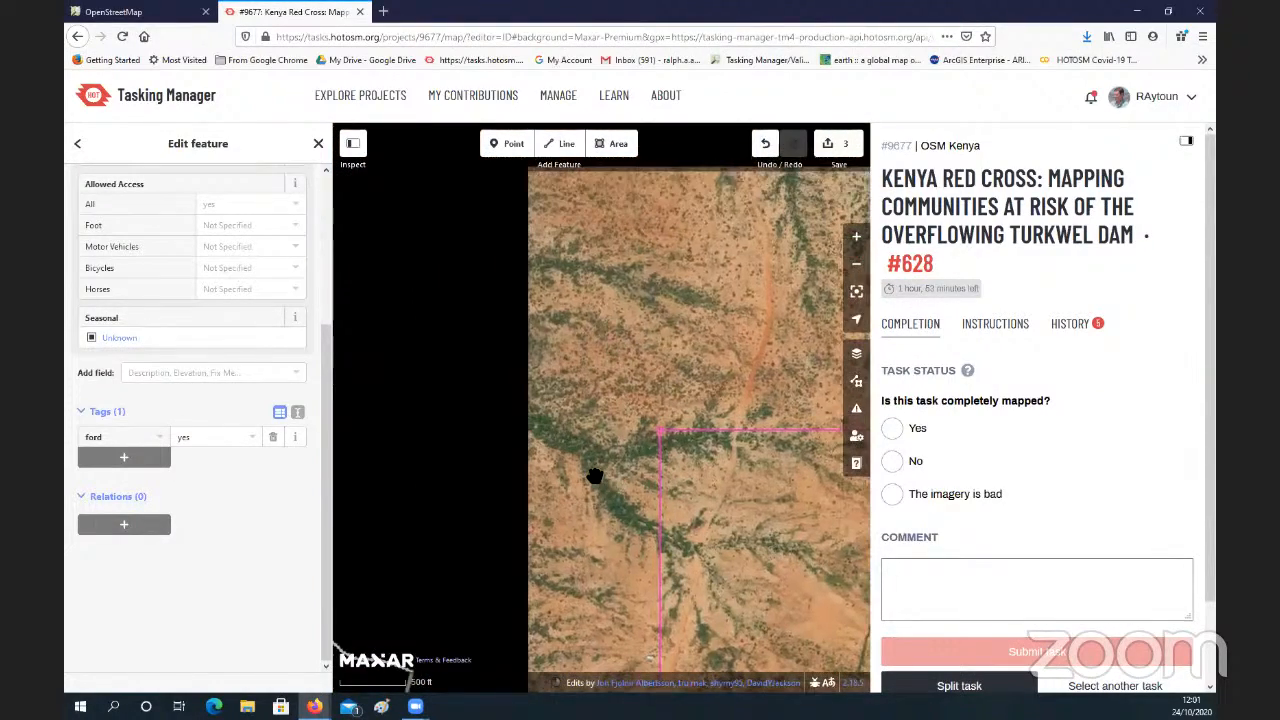
scroll(594, 474, down, 3)
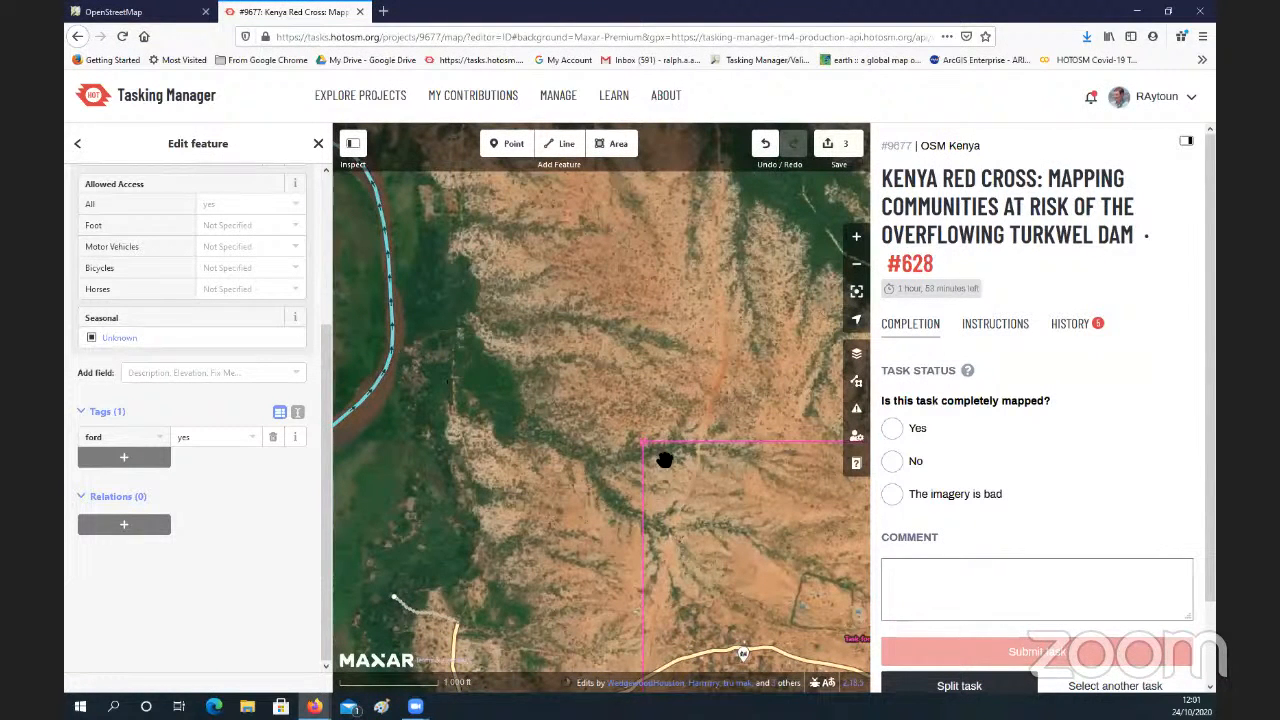
drag(786, 515, 771, 313)
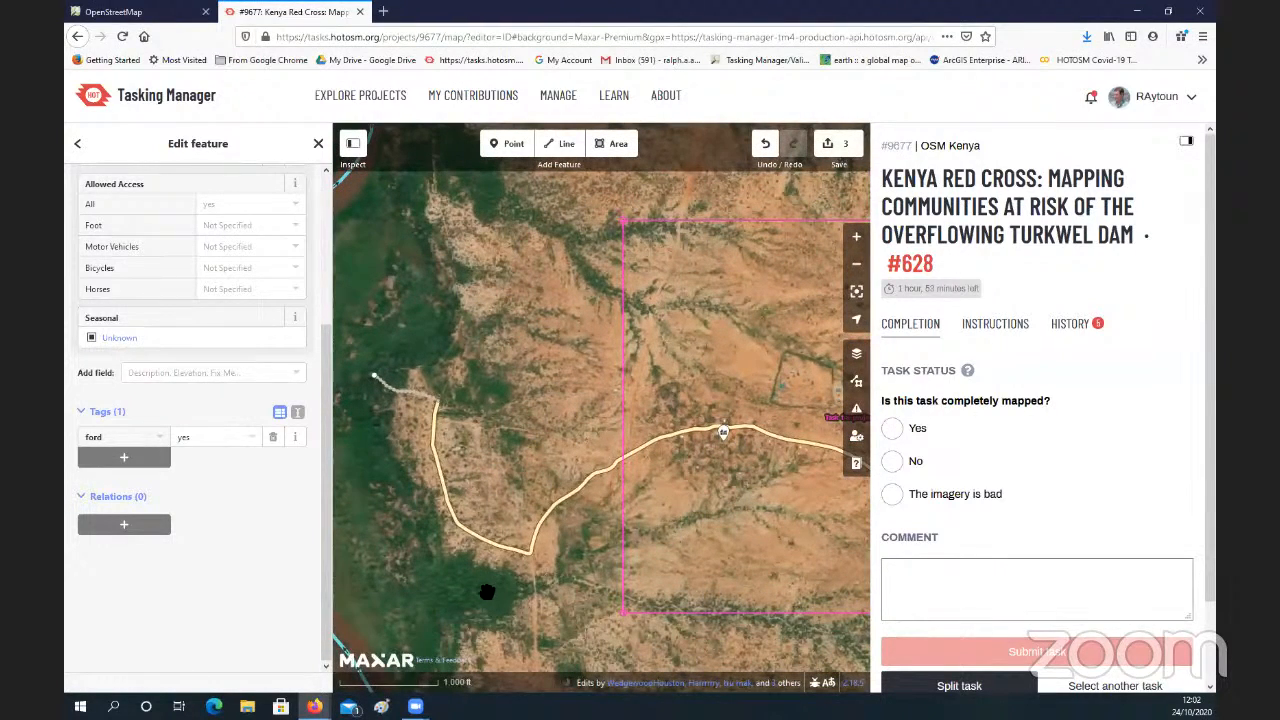
drag(487, 592, 553, 496)
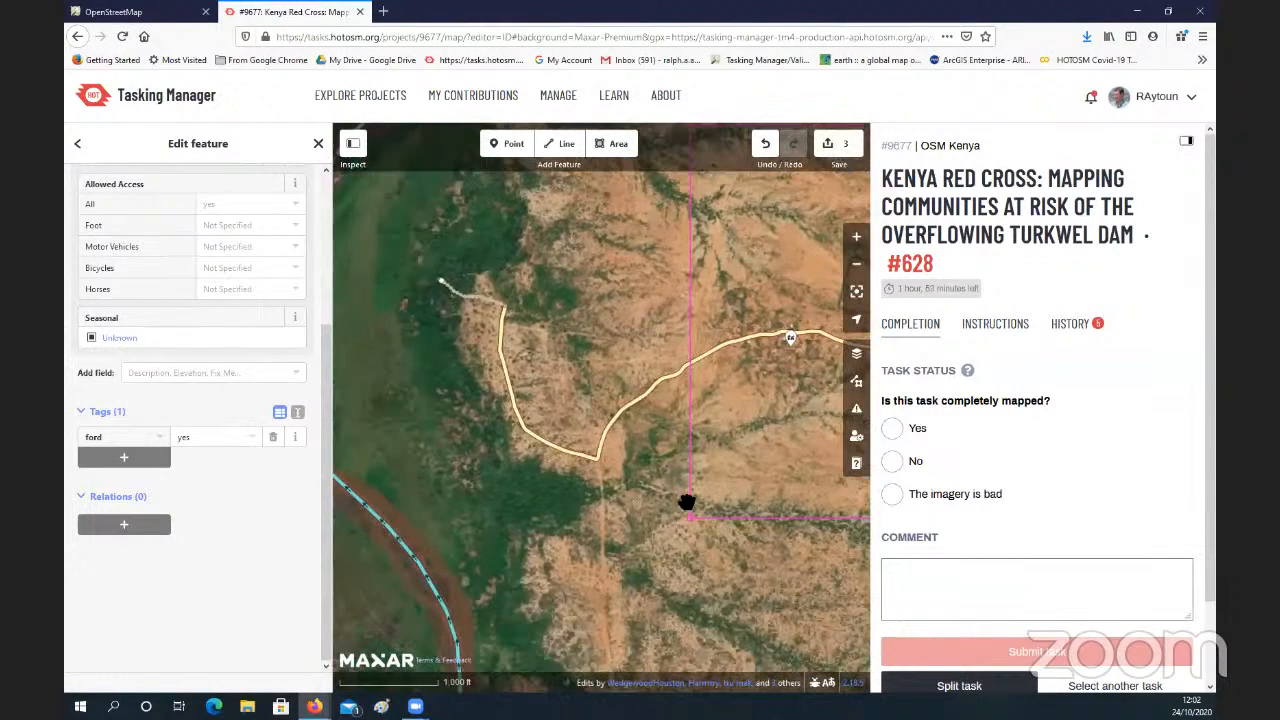
scroll(776, 402, down, 1)
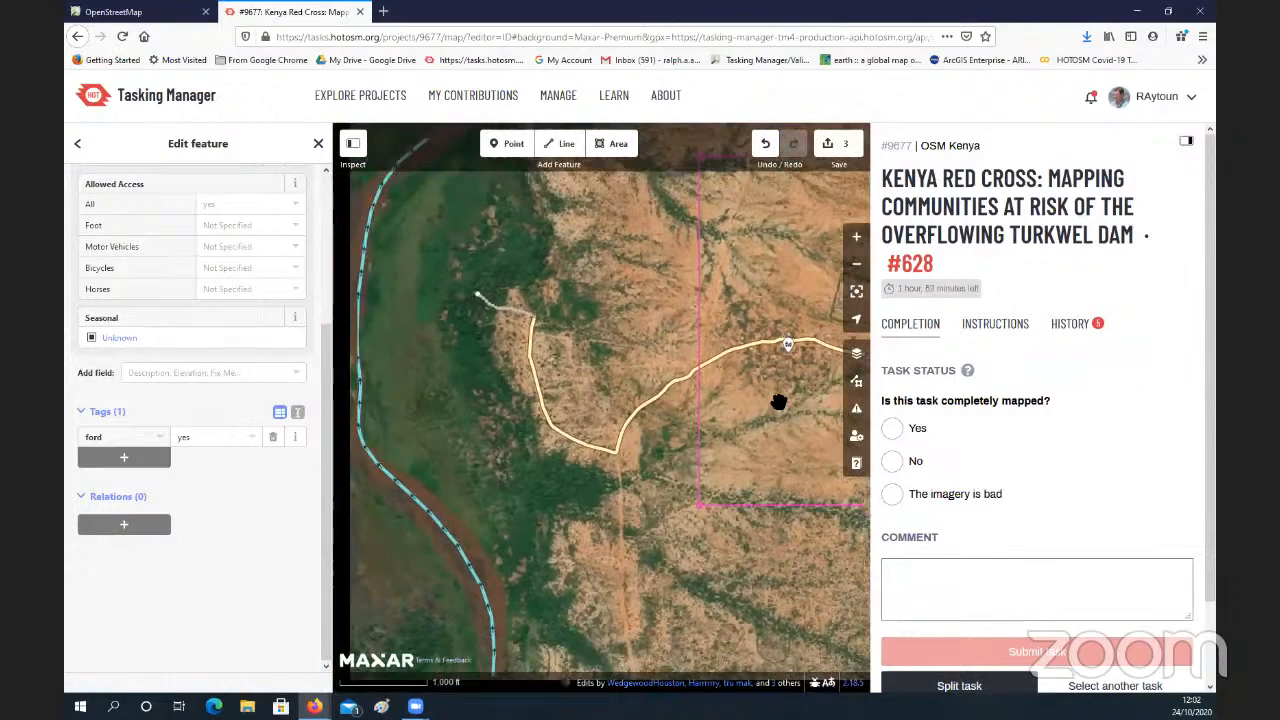
scroll(523, 400, down, 4)
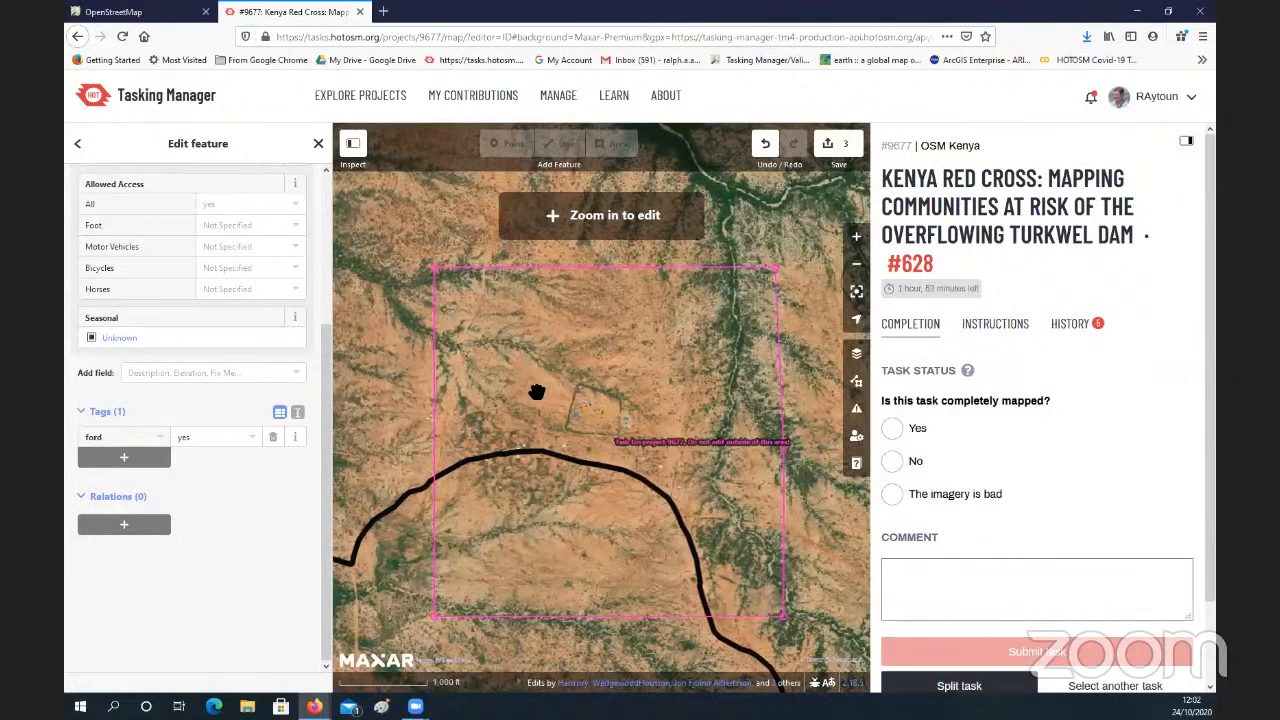
scroll(540, 385, up, 3)
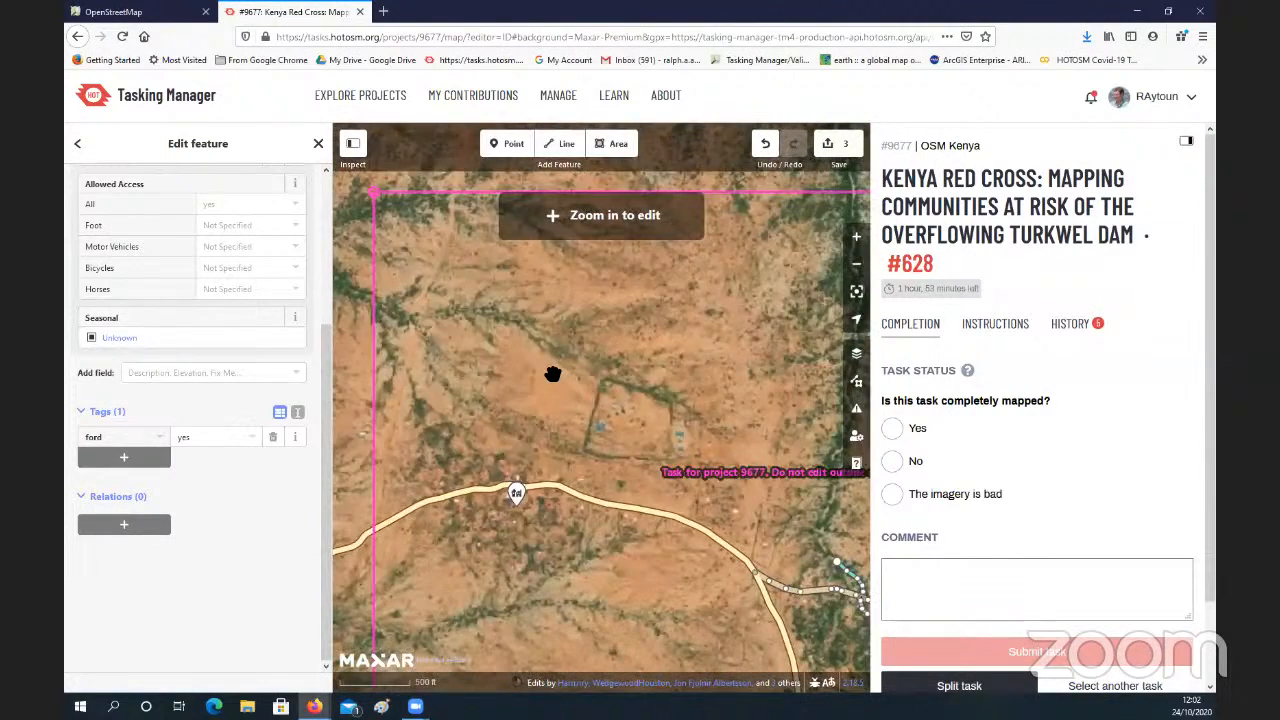
Step: Inspect the unmapped dirt road along the task's western boundary down to where it meets the main road
drag(545, 376, 617, 401)
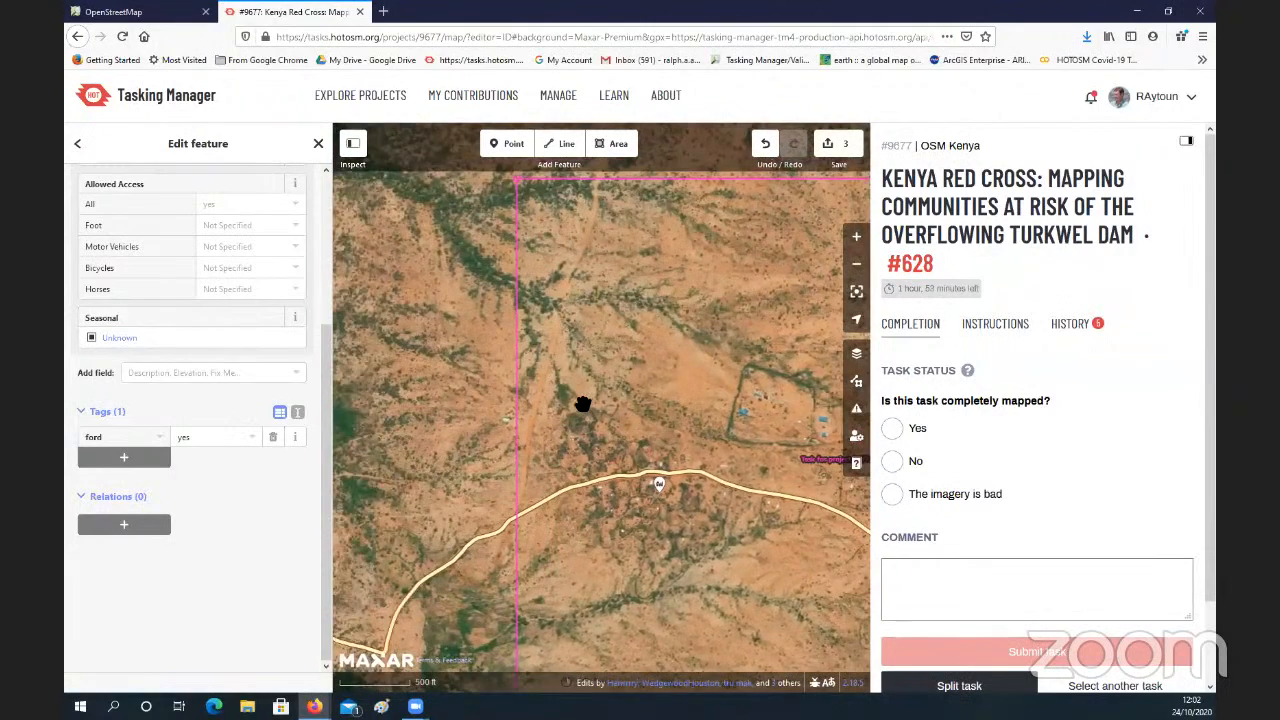
scroll(585, 404, up, 1)
scroll(622, 430, up, 2)
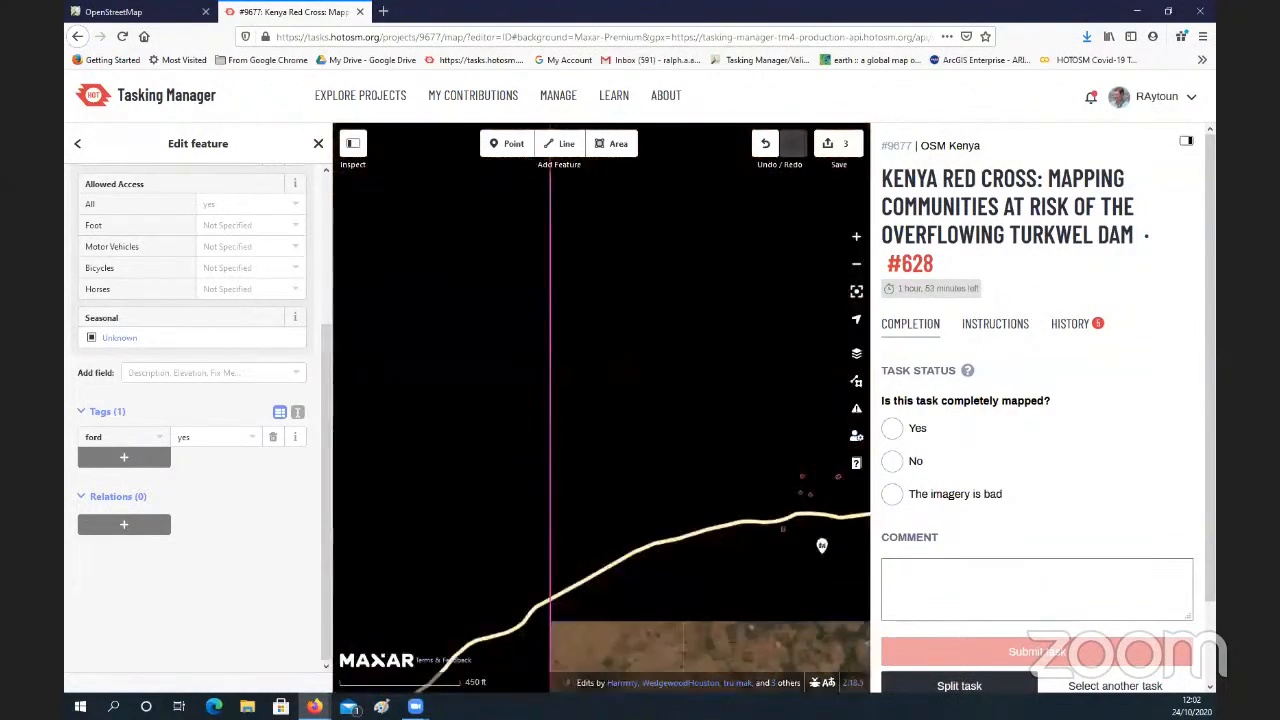
drag(587, 400, 491, 374)
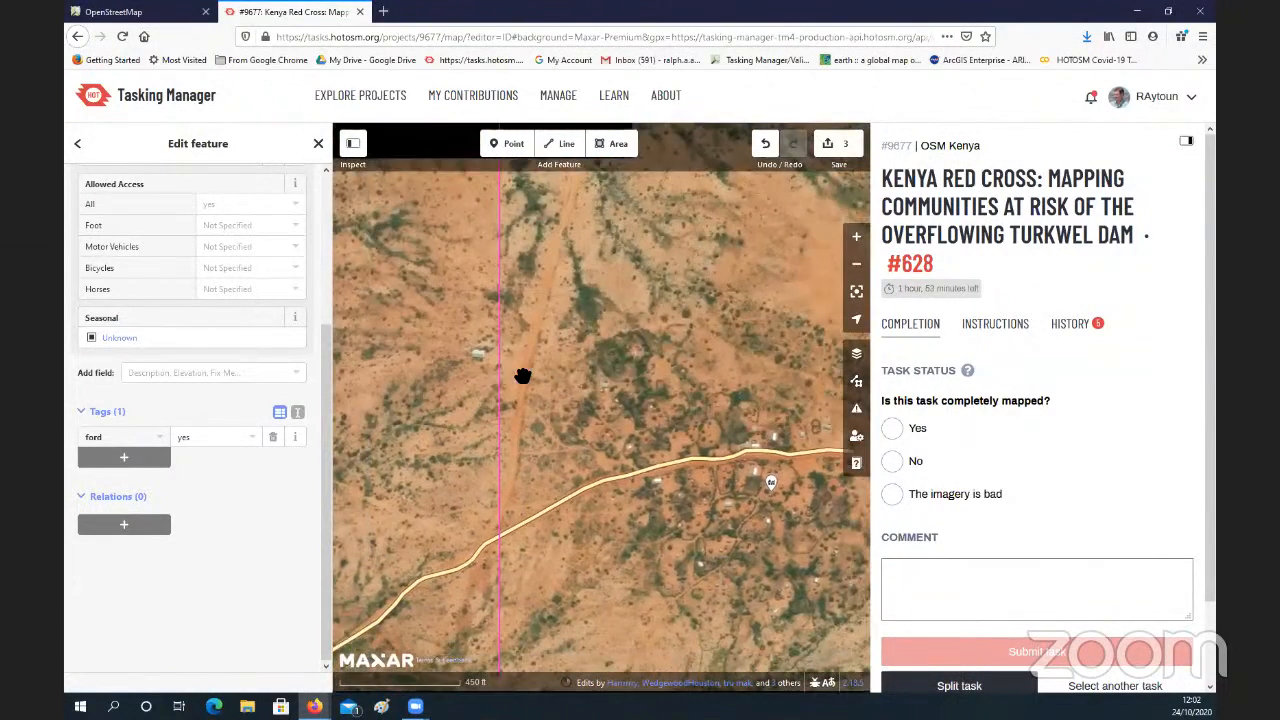
scroll(525, 376, up, 3)
scroll(525, 376, up, 3)
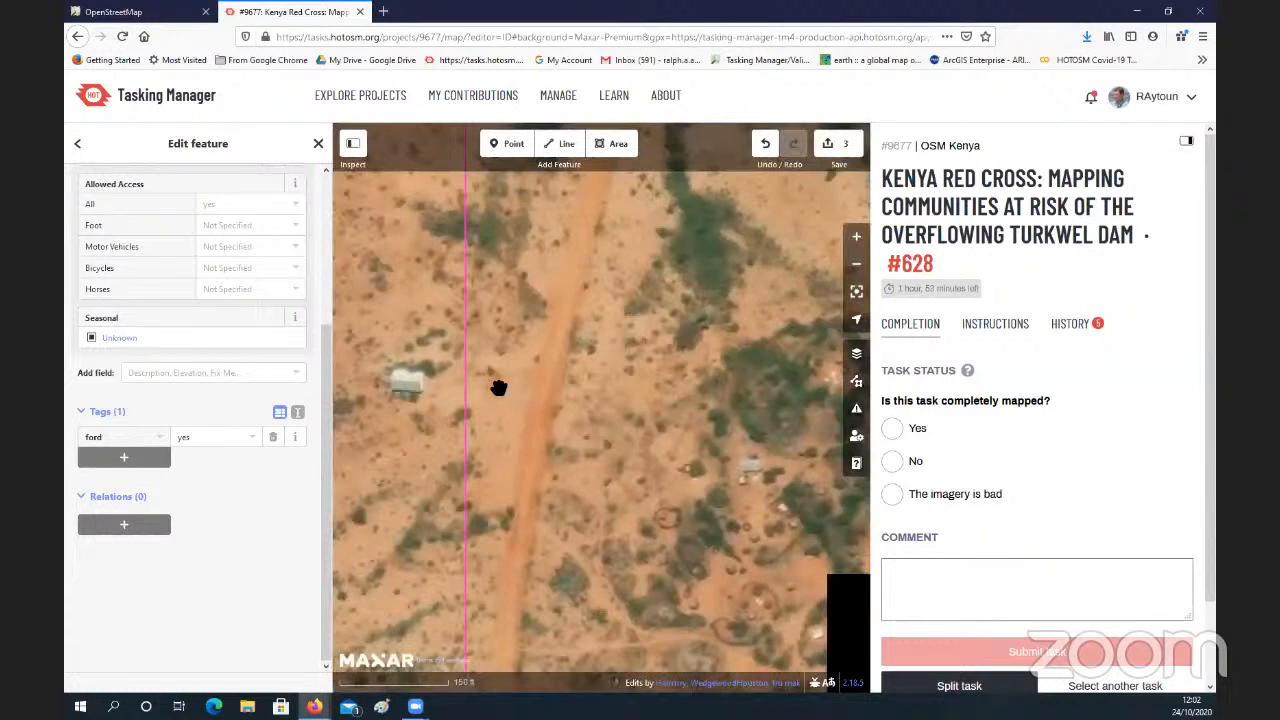
drag(503, 389, 489, 329)
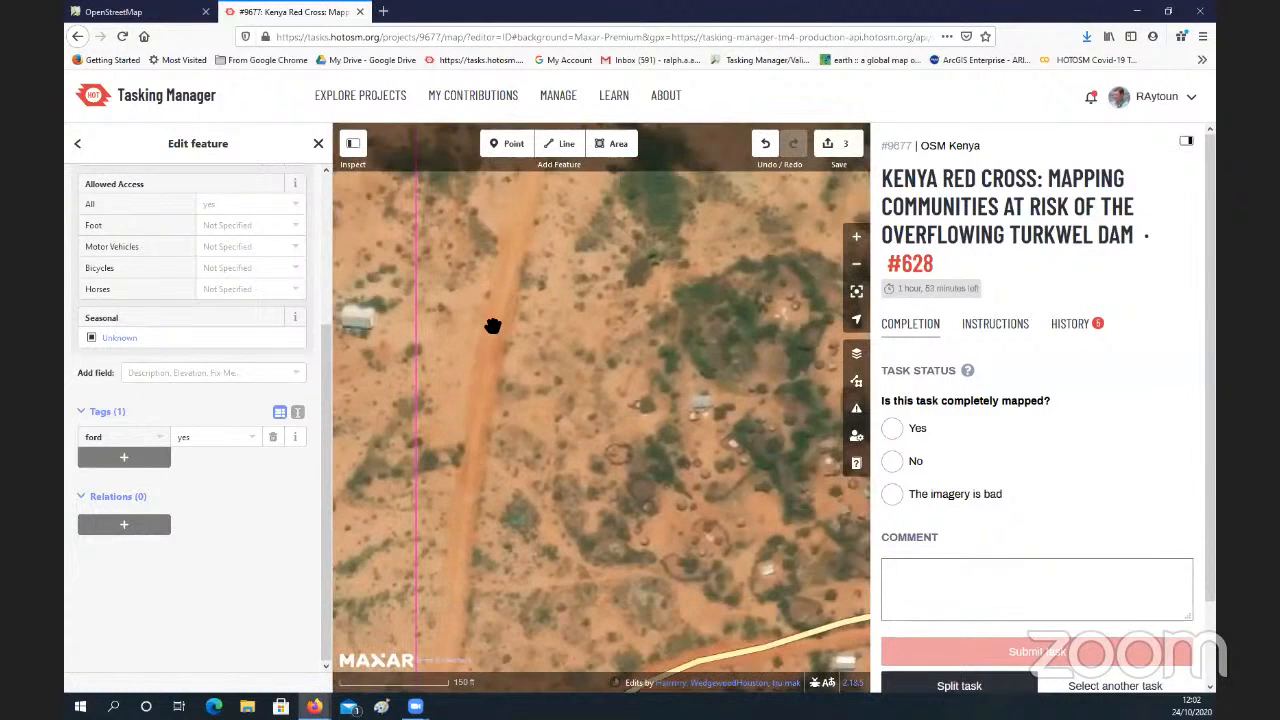
drag(465, 508, 526, 326)
drag(523, 437, 563, 346)
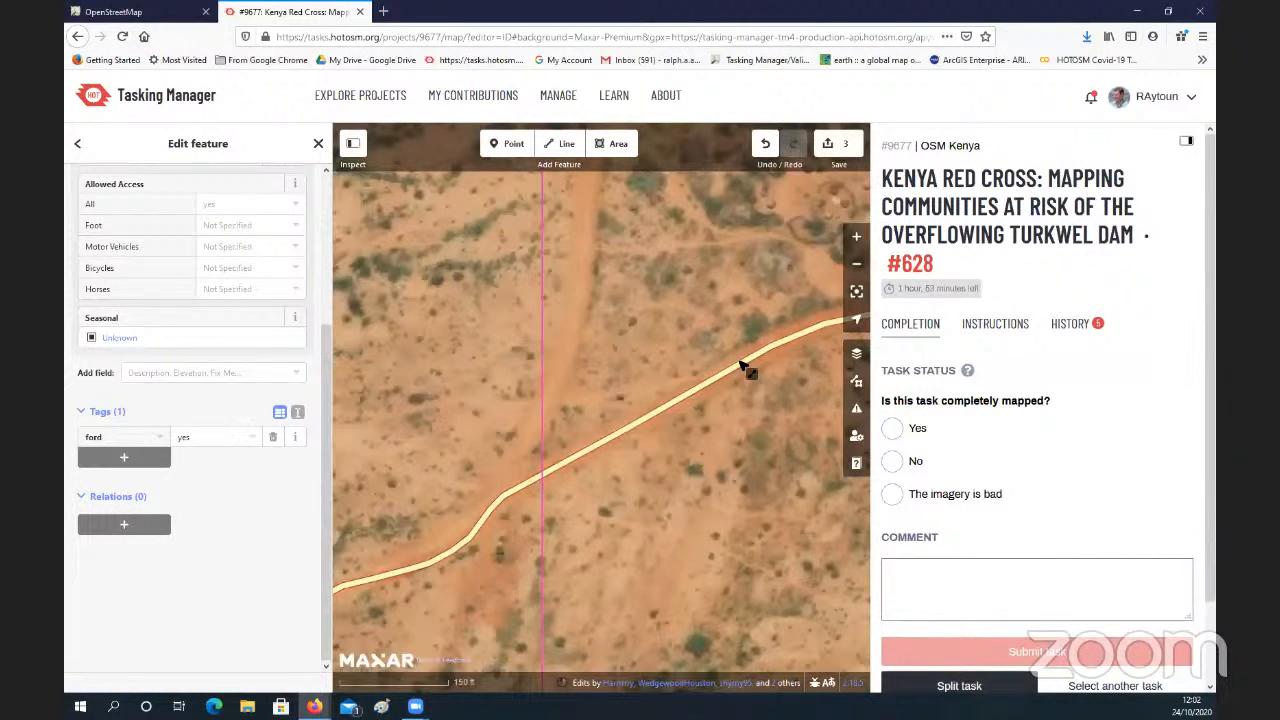
Step: Follow the unmapped dirt road north across the dry streambeds to the task's northern boundary and back
drag(623, 328, 602, 411)
drag(608, 260, 592, 348)
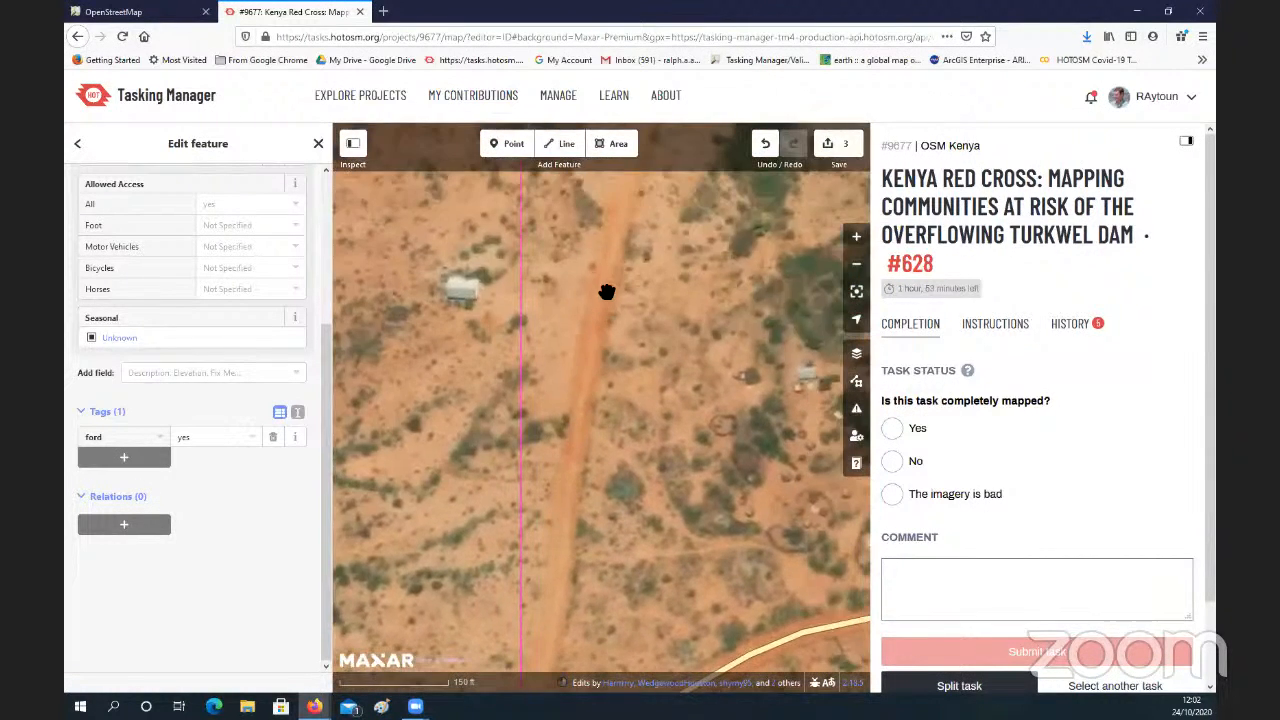
drag(614, 288, 583, 406)
drag(614, 300, 558, 430)
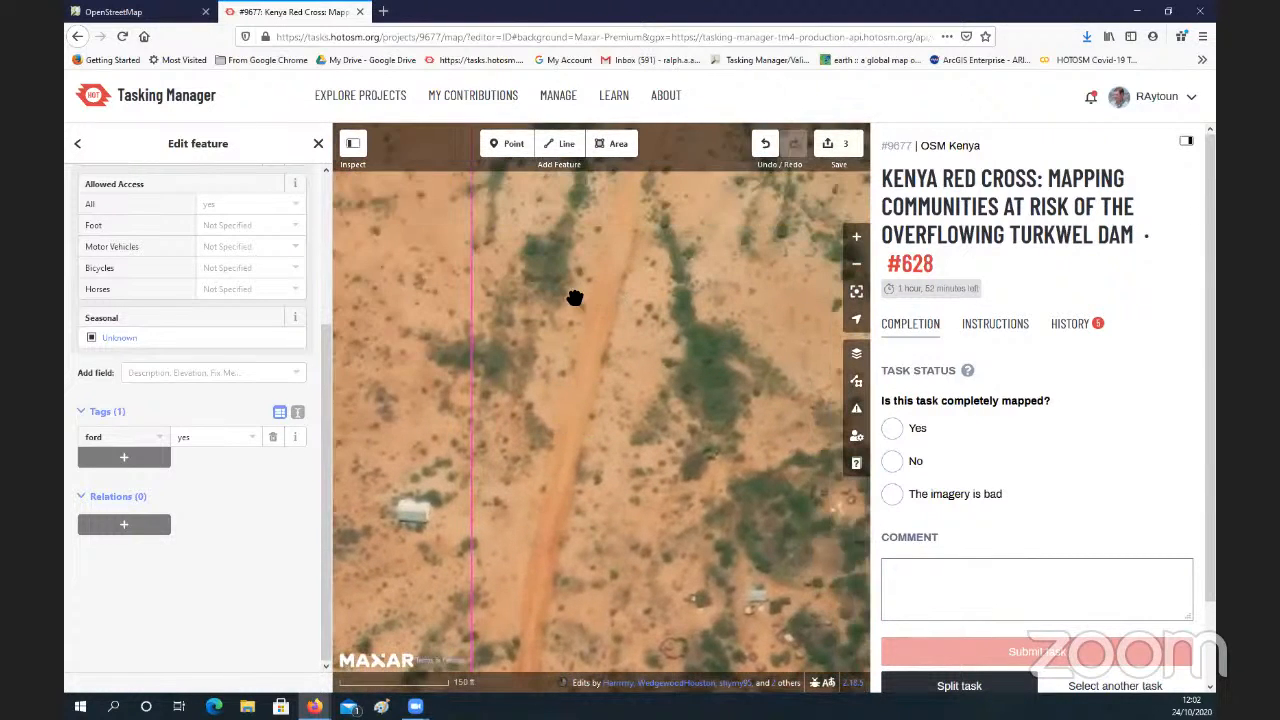
drag(585, 346, 526, 434)
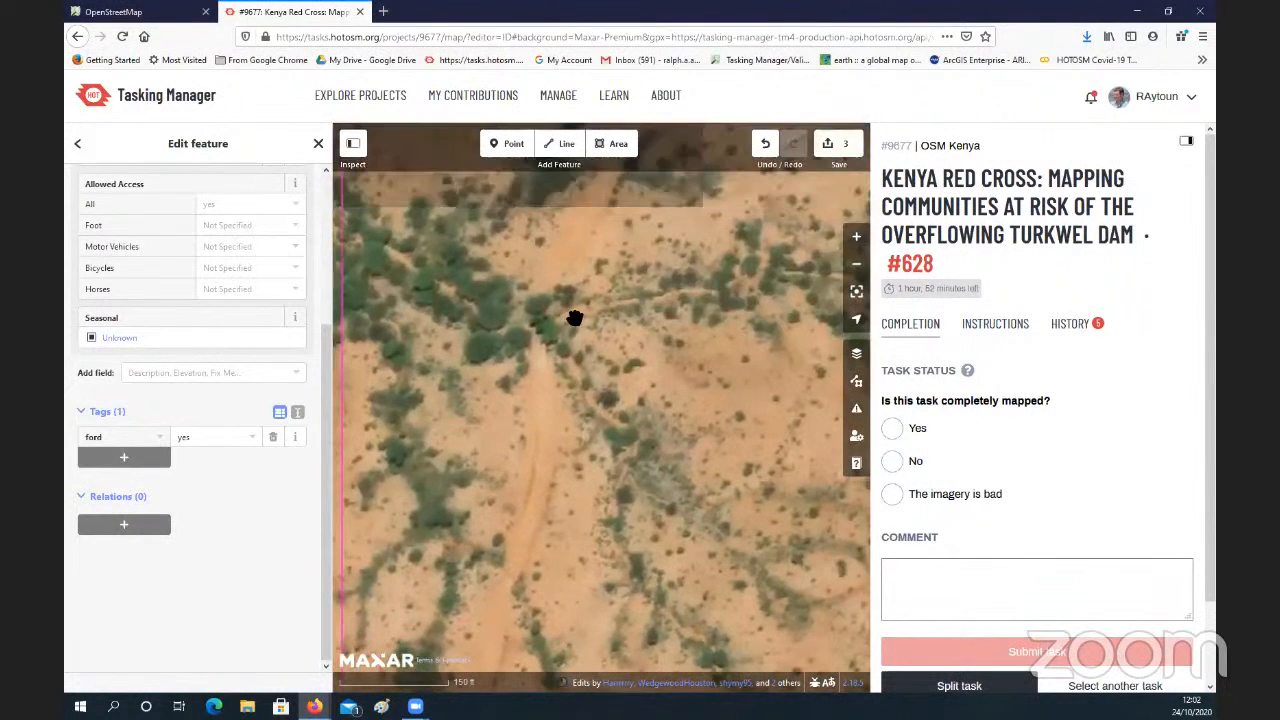
drag(571, 320, 542, 412)
drag(590, 292, 548, 414)
drag(592, 308, 576, 463)
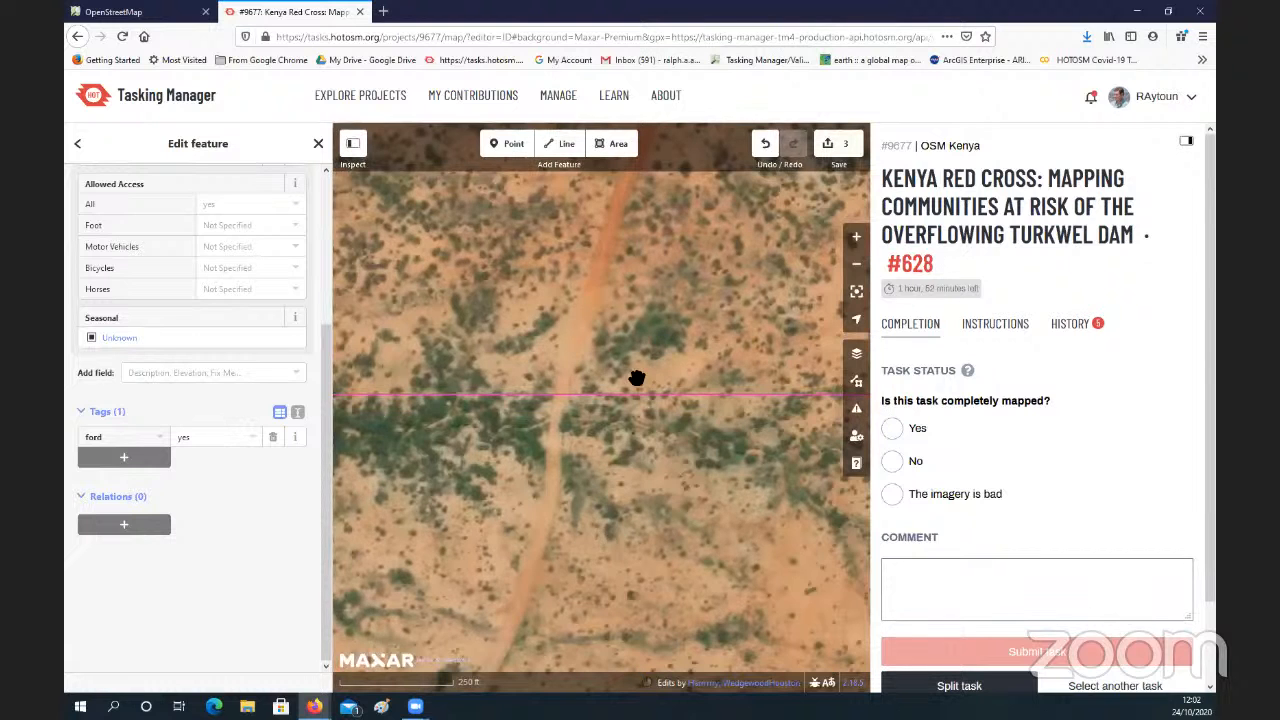
drag(637, 378, 655, 288)
drag(612, 520, 660, 345)
drag(582, 548, 603, 429)
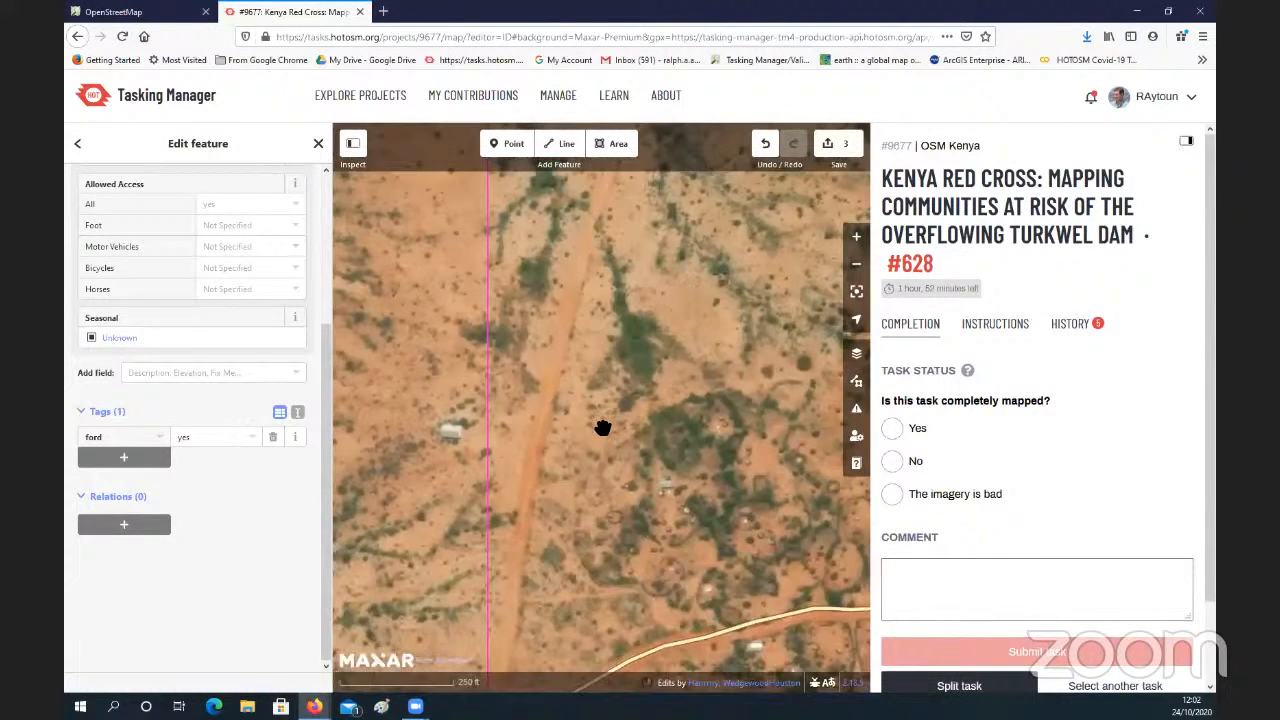
Step: Examine the footpaths and round enclosures between the dirt road and the main road
scroll(601, 431, down, 3)
scroll(600, 432, up, 5)
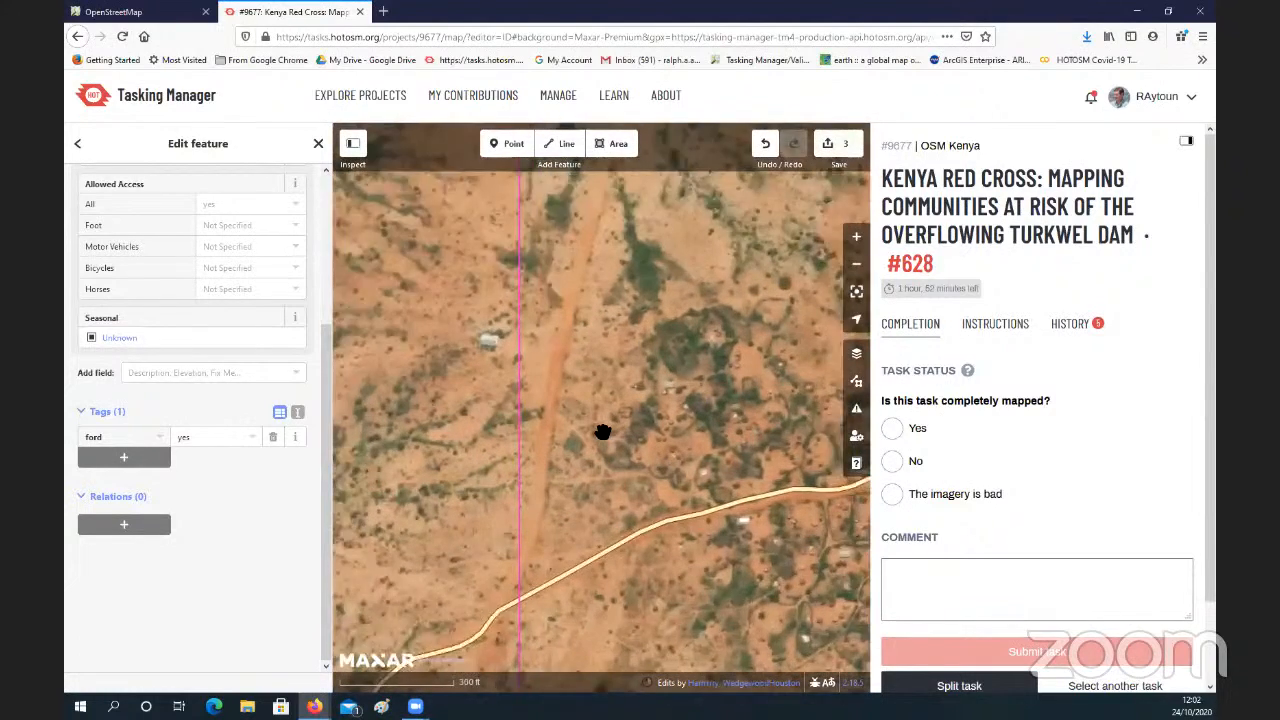
scroll(640, 402, up, 2)
drag(675, 473, 629, 391)
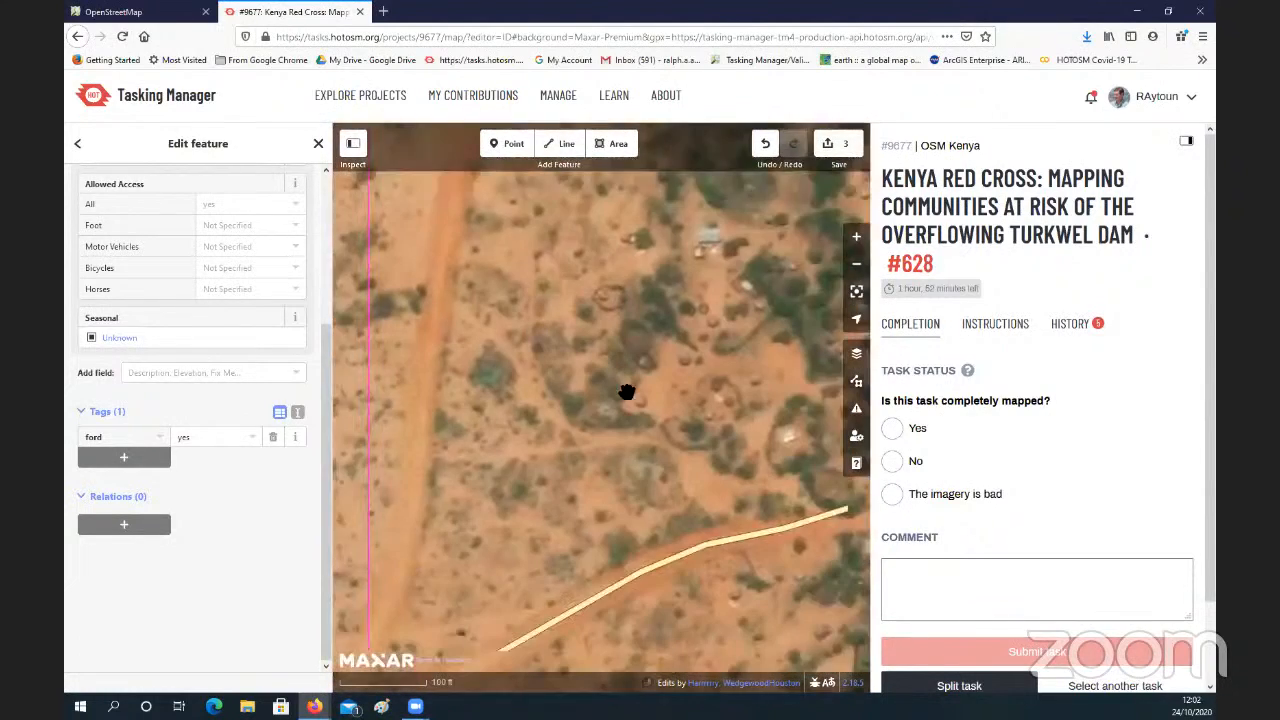
drag(659, 441, 637, 409)
scroll(637, 410, up, 2)
scroll(637, 410, up, 1)
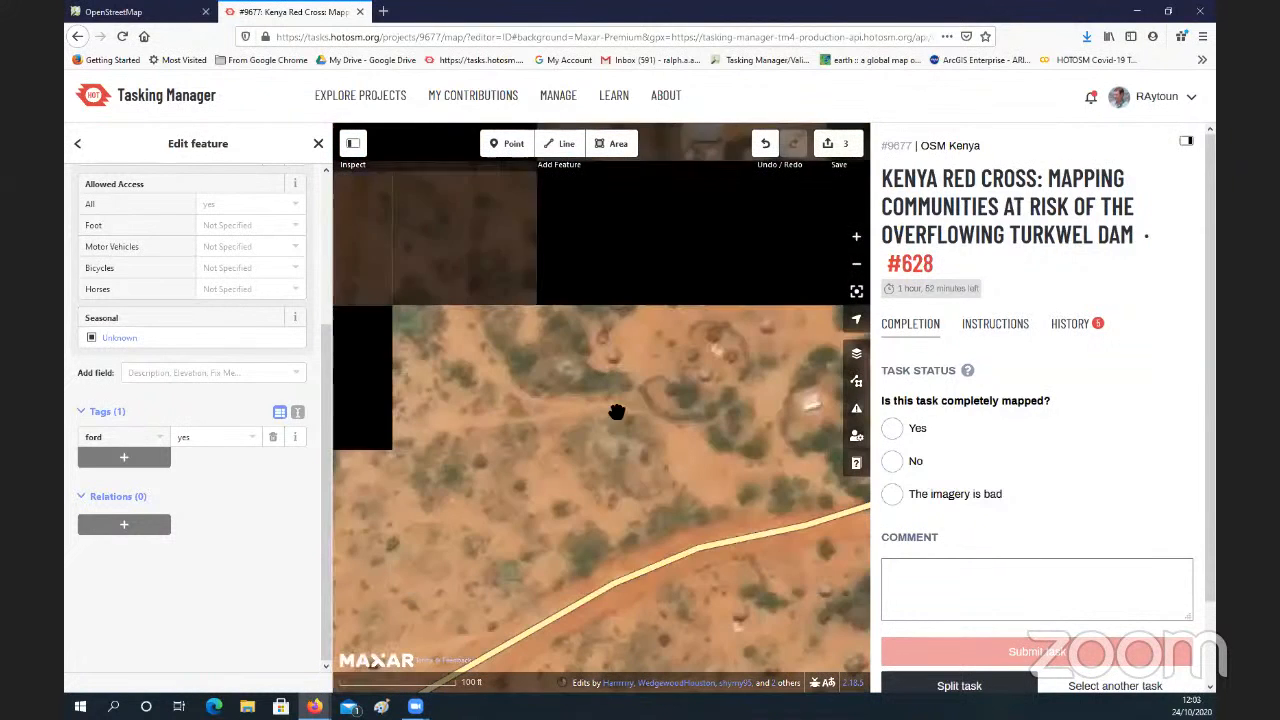
drag(614, 411, 600, 469)
drag(361, 322, 465, 376)
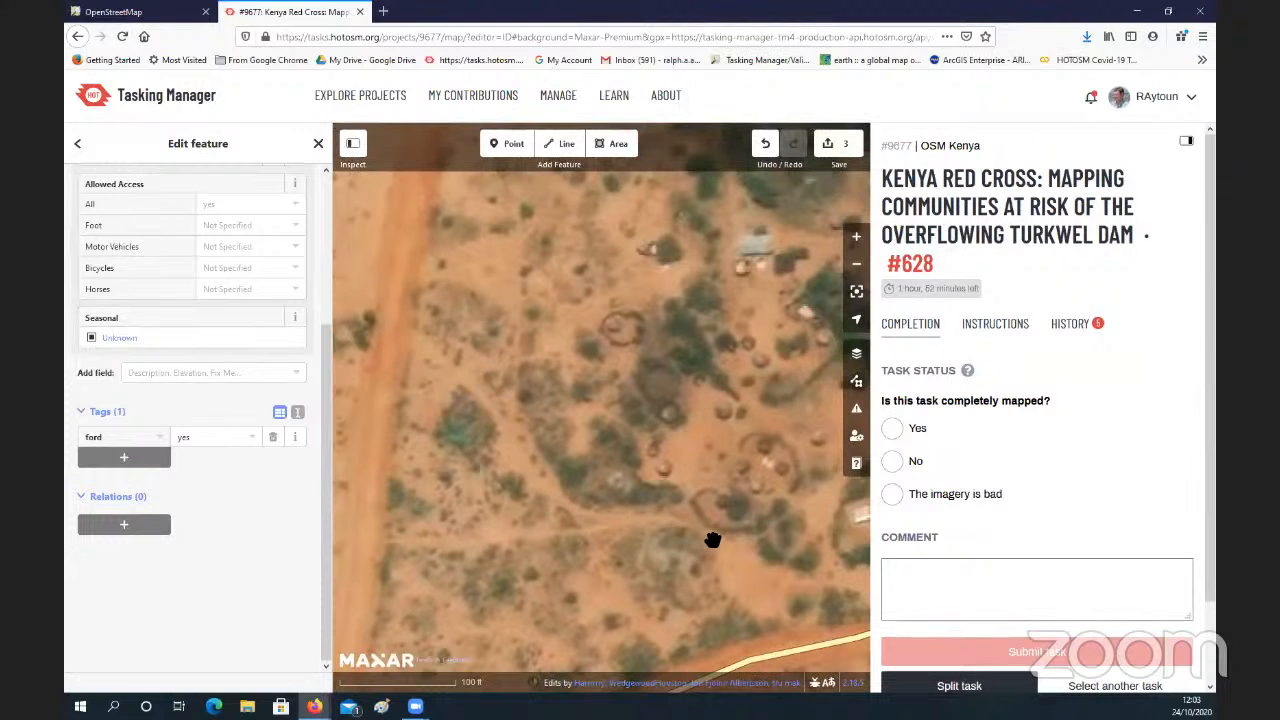
drag(712, 500, 740, 502)
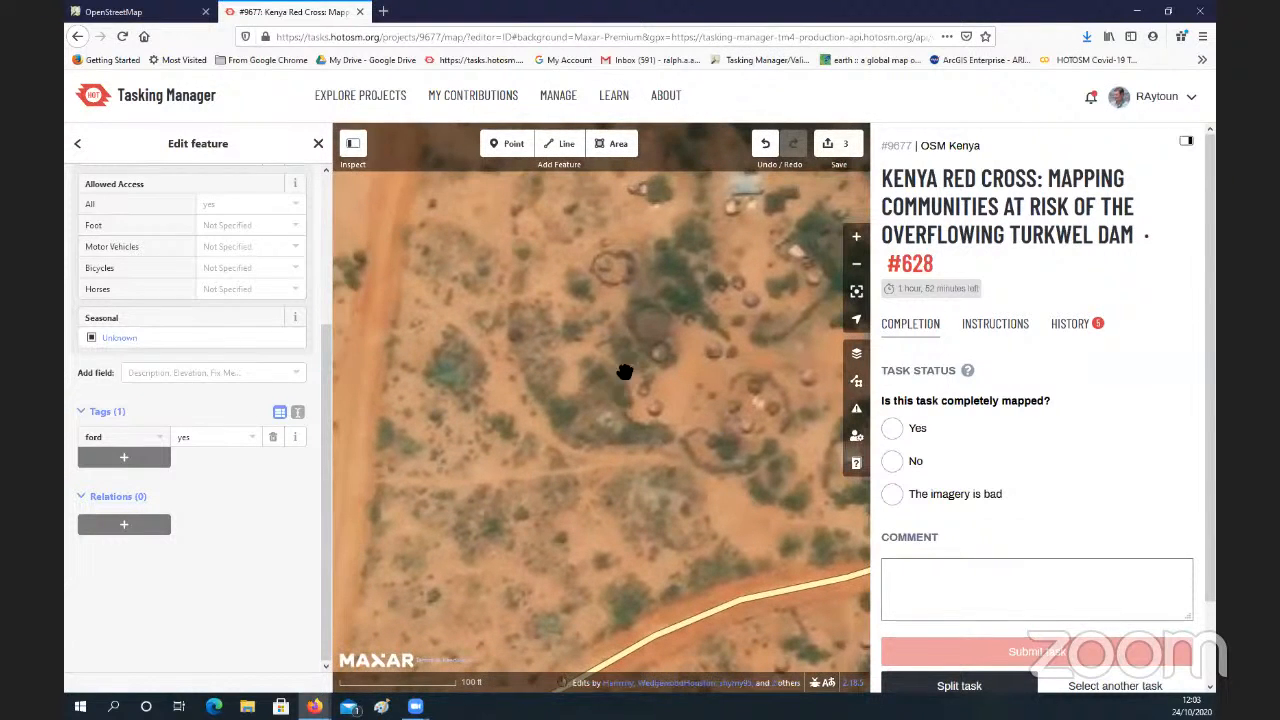
drag(626, 371, 663, 355)
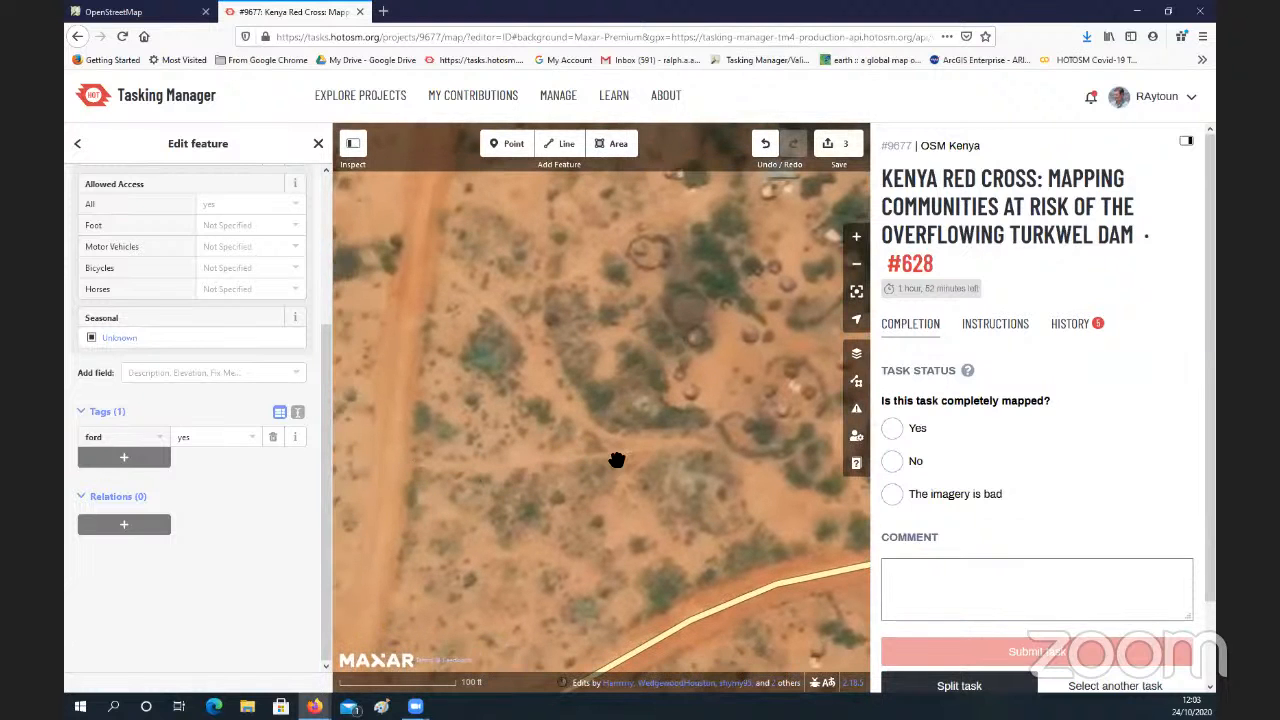
Step: Examine the settlement's huts and paths on both sides of the main road, and the ground northwest of the fenced compound
drag(719, 408, 605, 463)
scroll(607, 461, up, 2)
scroll(610, 460, down, 4)
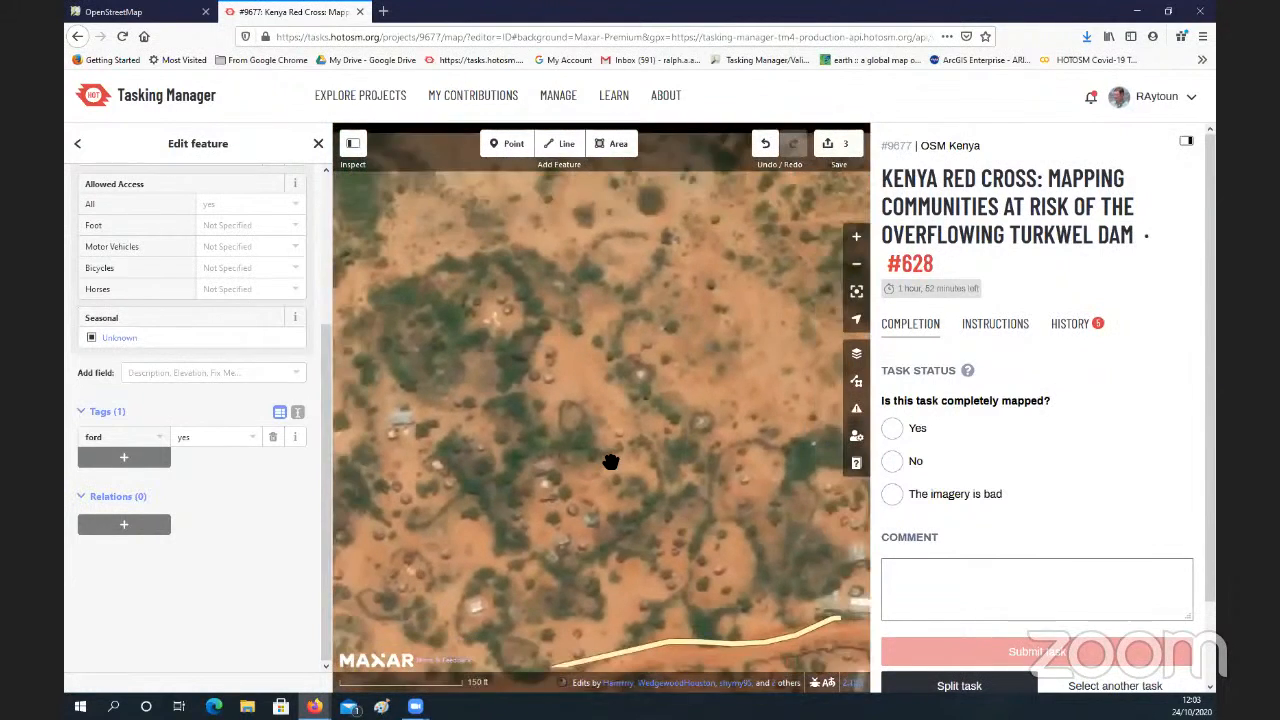
drag(700, 443, 566, 486)
drag(617, 452, 621, 460)
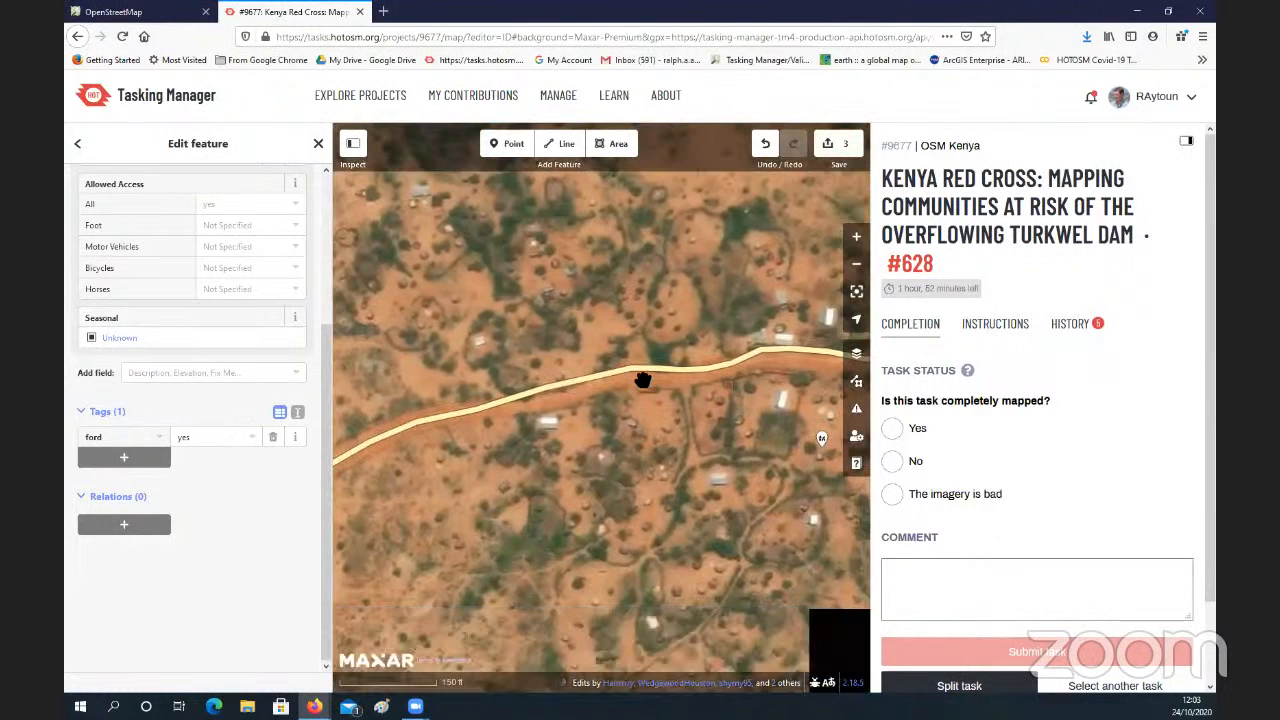
drag(643, 380, 666, 443)
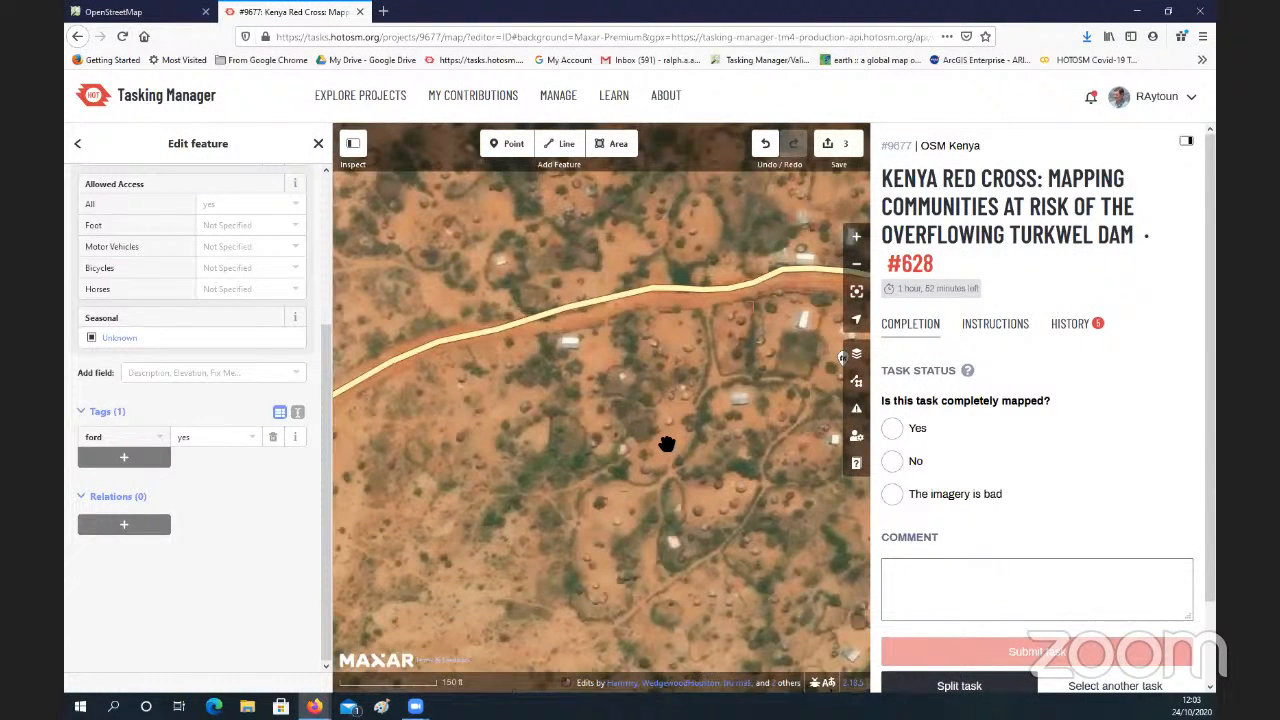
mouse_move(583, 424)
mouse_down()
mouse_move(639, 414)
mouse_move(594, 434)
mouse_move(677, 406)
mouse_move(603, 447)
mouse_move(634, 394)
mouse_move(614, 463)
mouse_move(623, 429)
mouse_move(714, 443)
mouse_move(609, 447)
mouse_move(607, 496)
mouse_move(566, 451)
mouse_move(642, 488)
mouse_up()
scroll(608, 484, down, 5)
drag(480, 469, 617, 460)
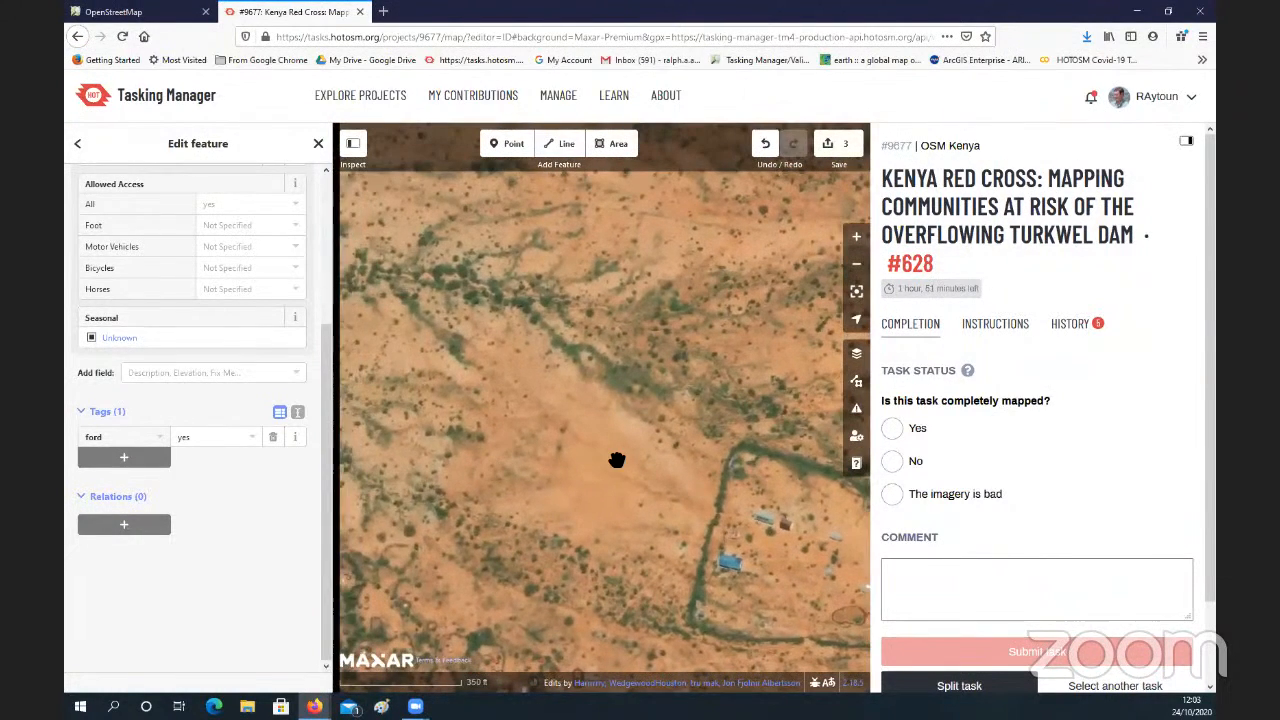
Step: Examine the bare ground between the fenced compound and the western dirt road, and that road's course towards the main road
mouse_move(450, 477)
mouse_down()
mouse_move(583, 470)
mouse_move(583, 457)
mouse_up()
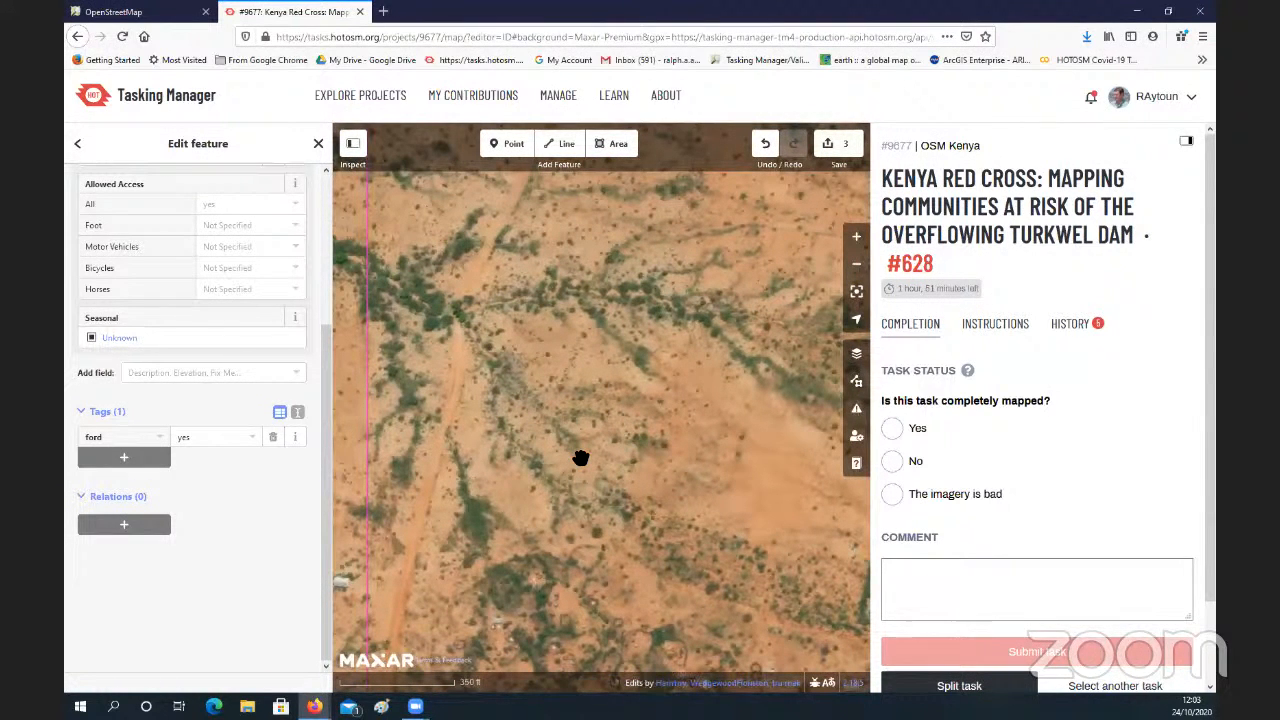
drag(590, 454, 551, 426)
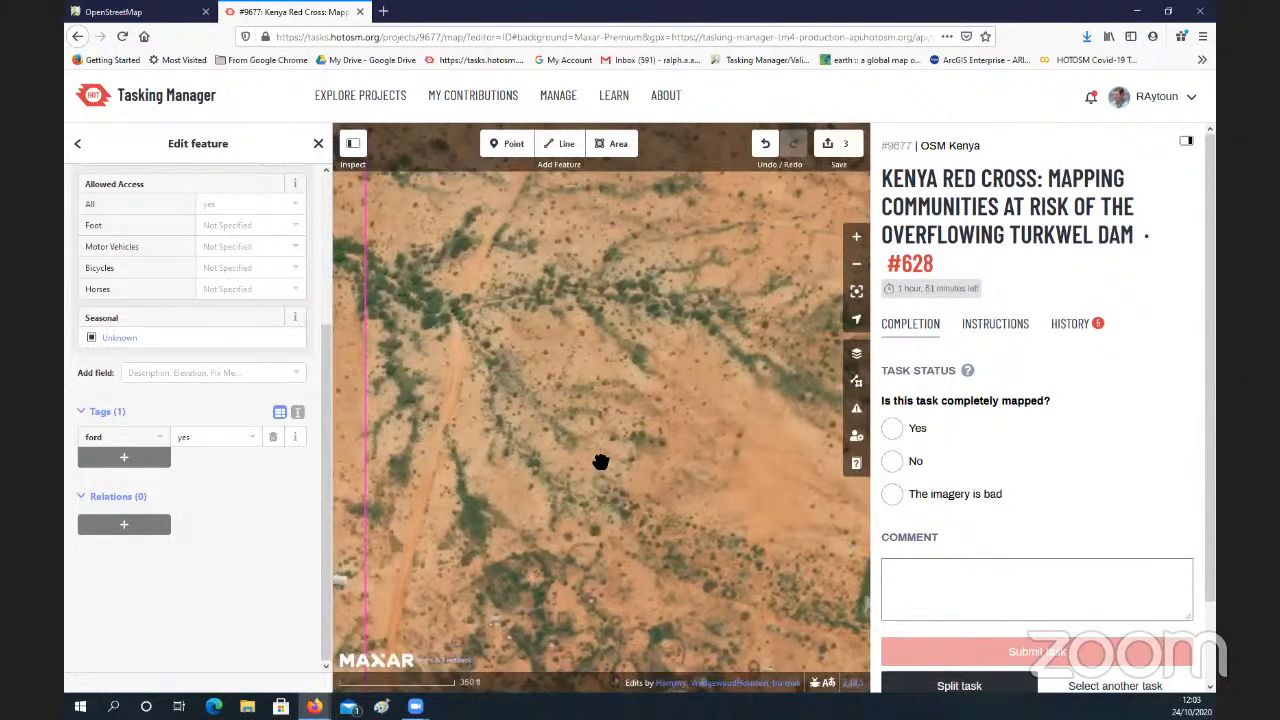
drag(622, 488, 574, 449)
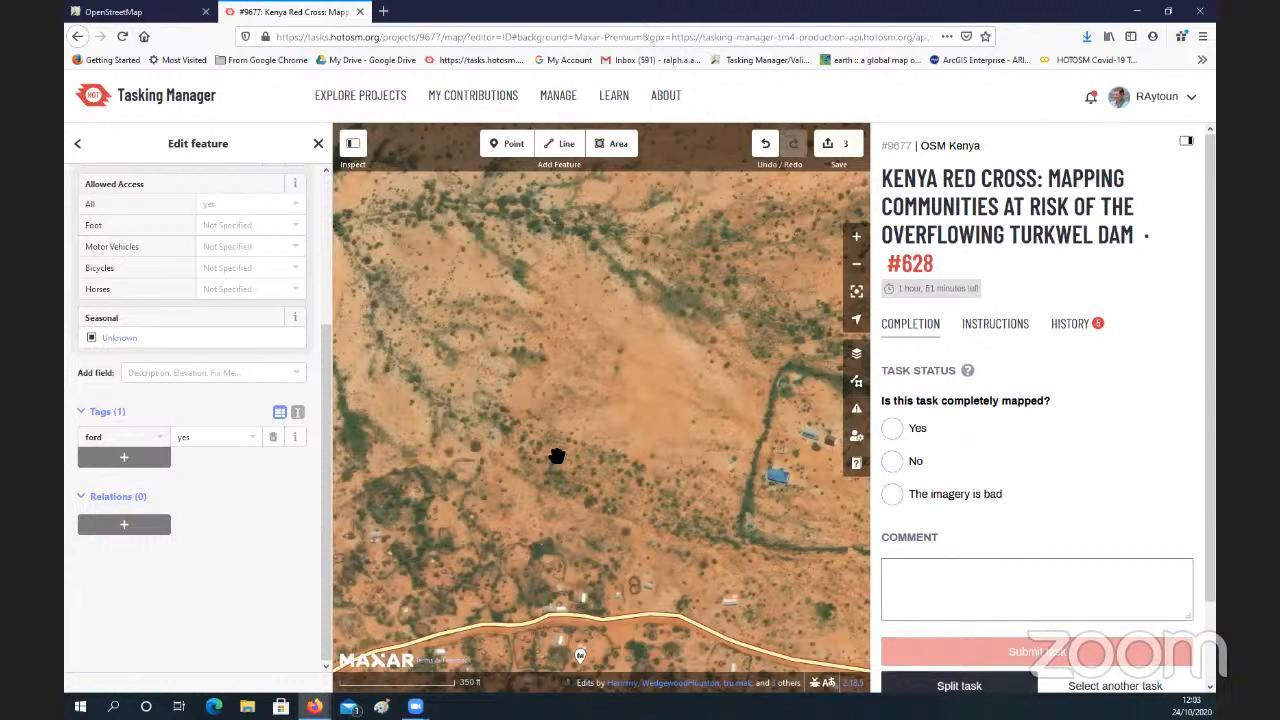
drag(557, 456, 623, 434)
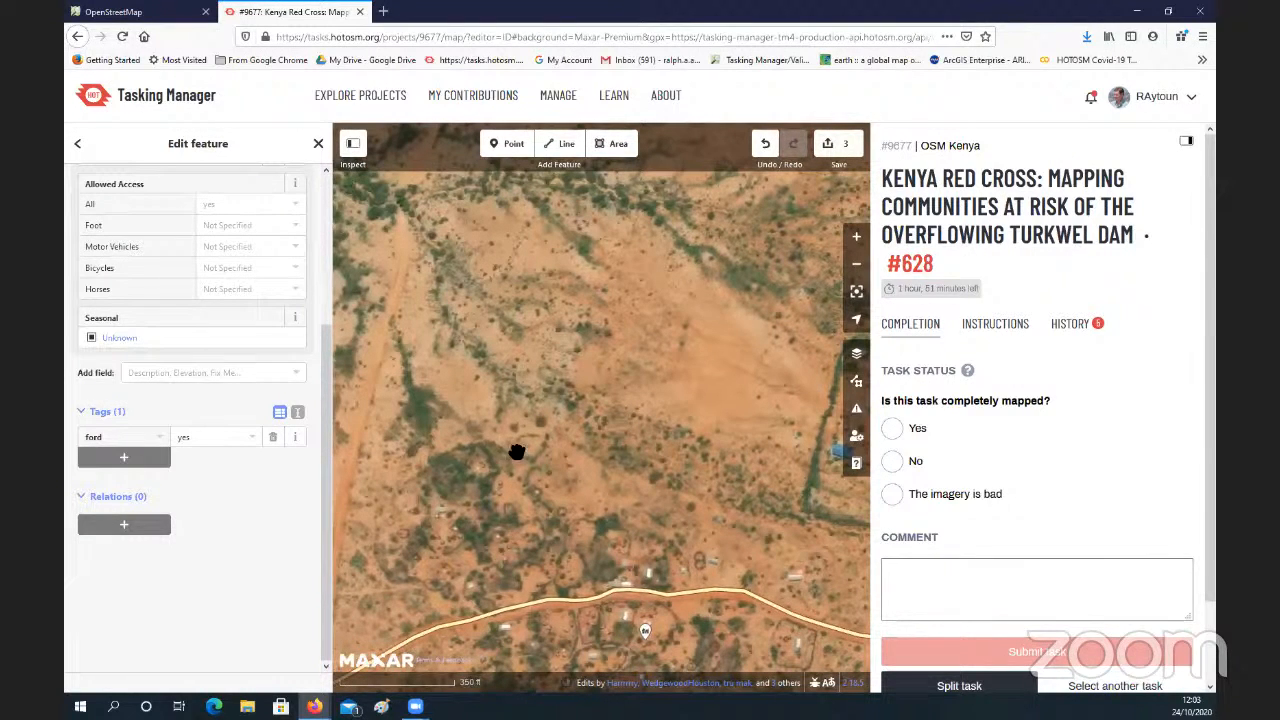
drag(390, 456, 413, 451)
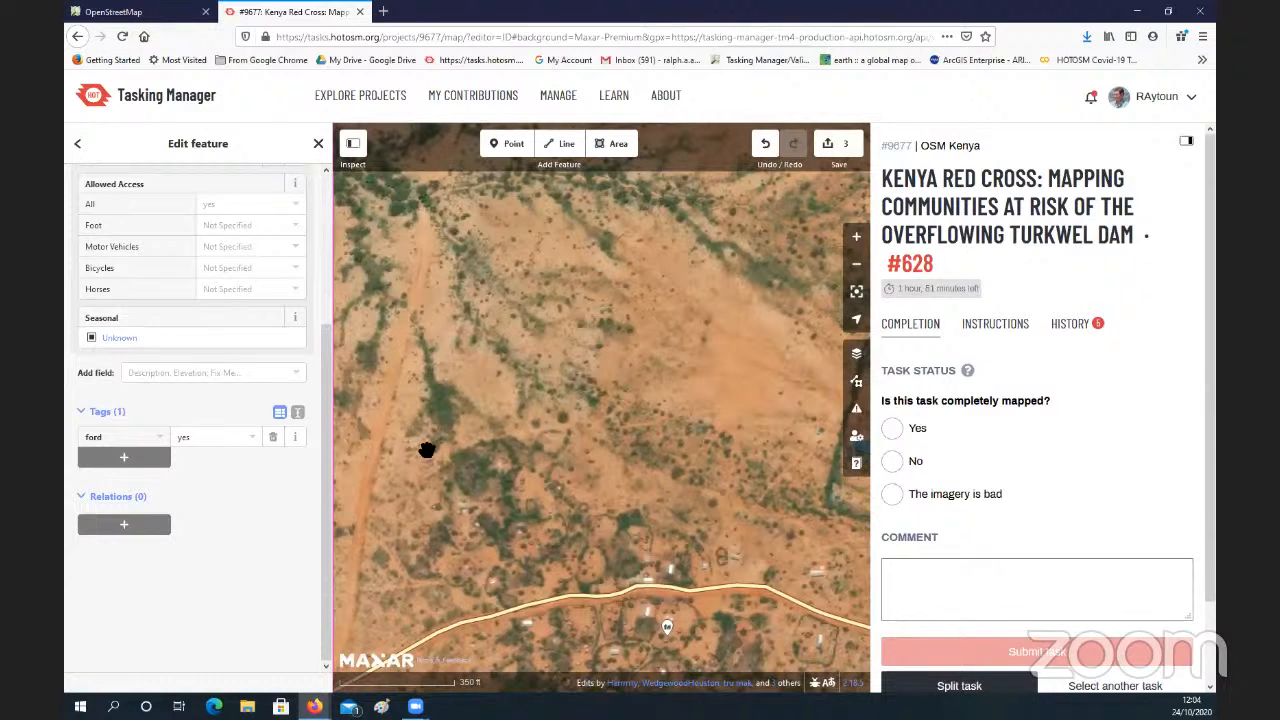
drag(460, 449, 490, 448)
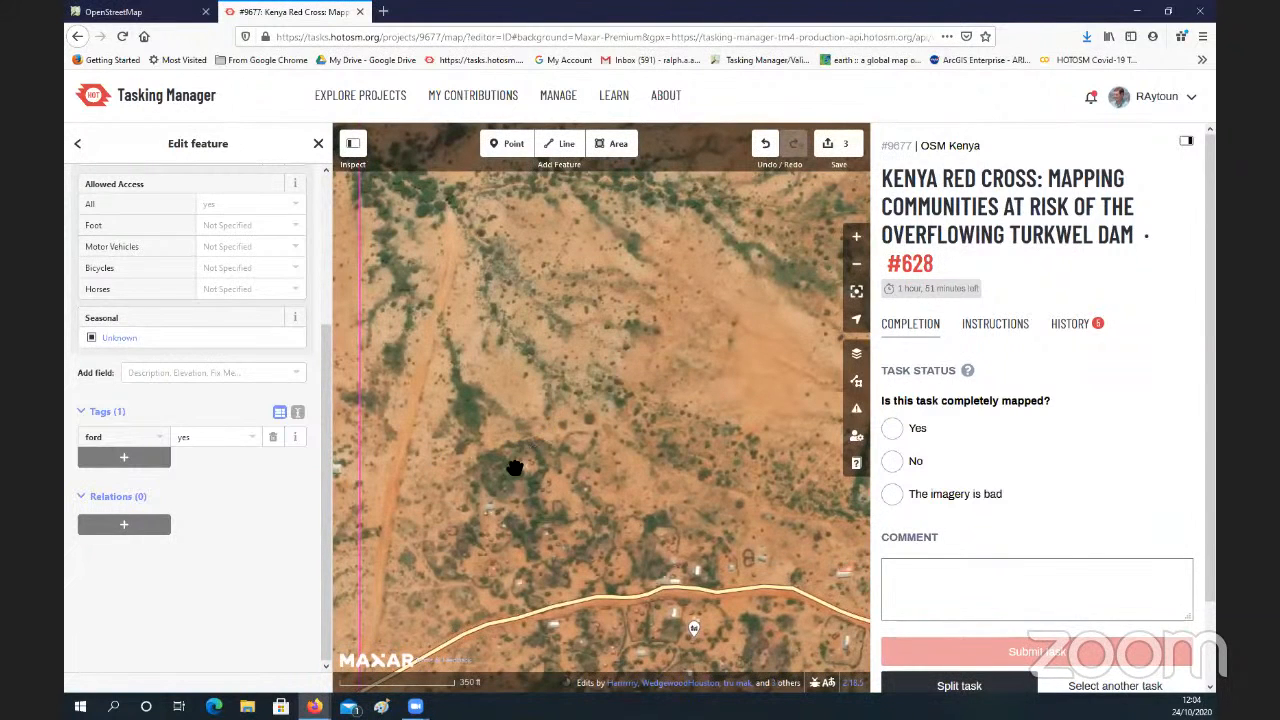
drag(511, 470, 516, 440)
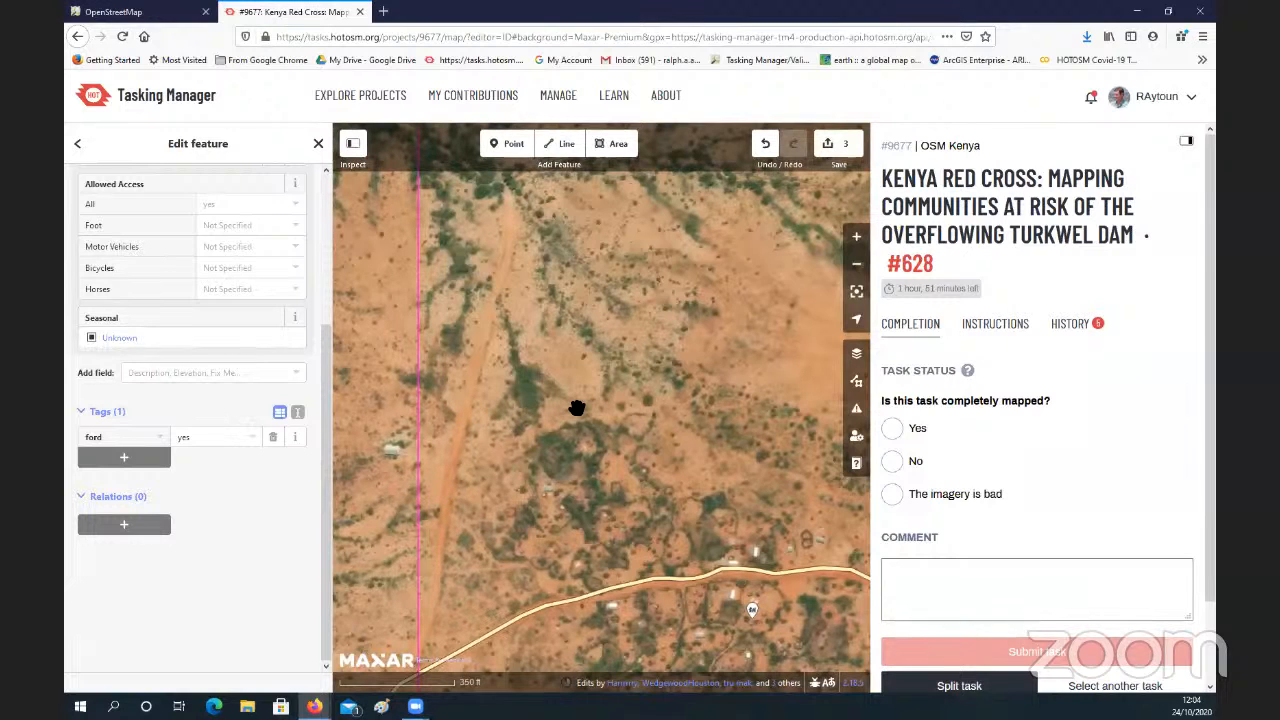
drag(572, 436, 542, 431)
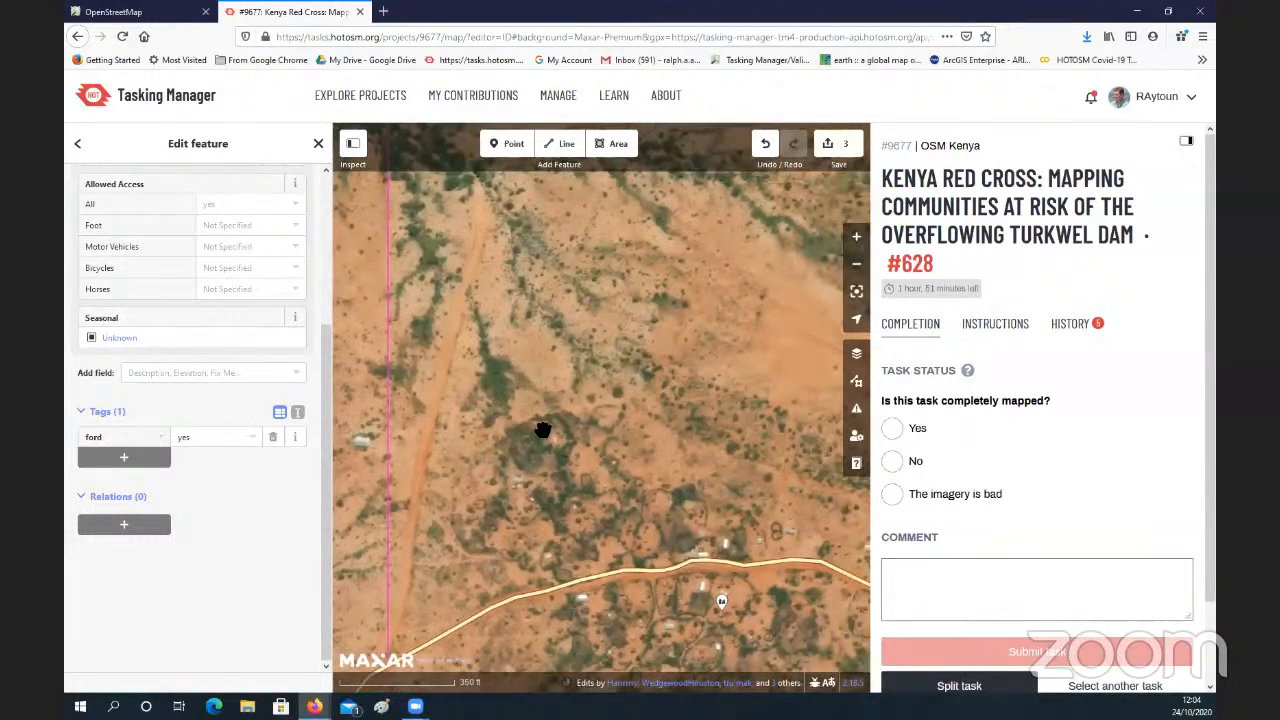
Step: Examine the settlement's huts and paths south of the main road and its surroundings near the task's western boundary
drag(670, 533, 561, 448)
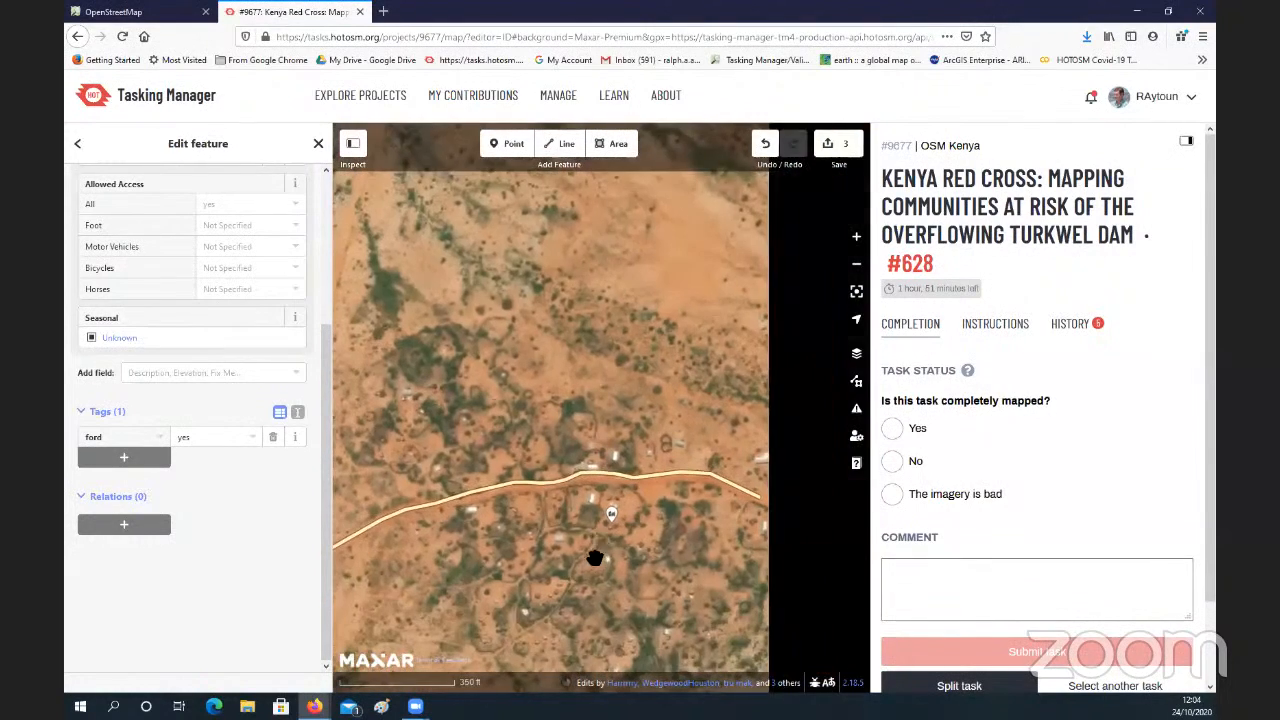
drag(625, 654, 629, 458)
drag(559, 416, 582, 438)
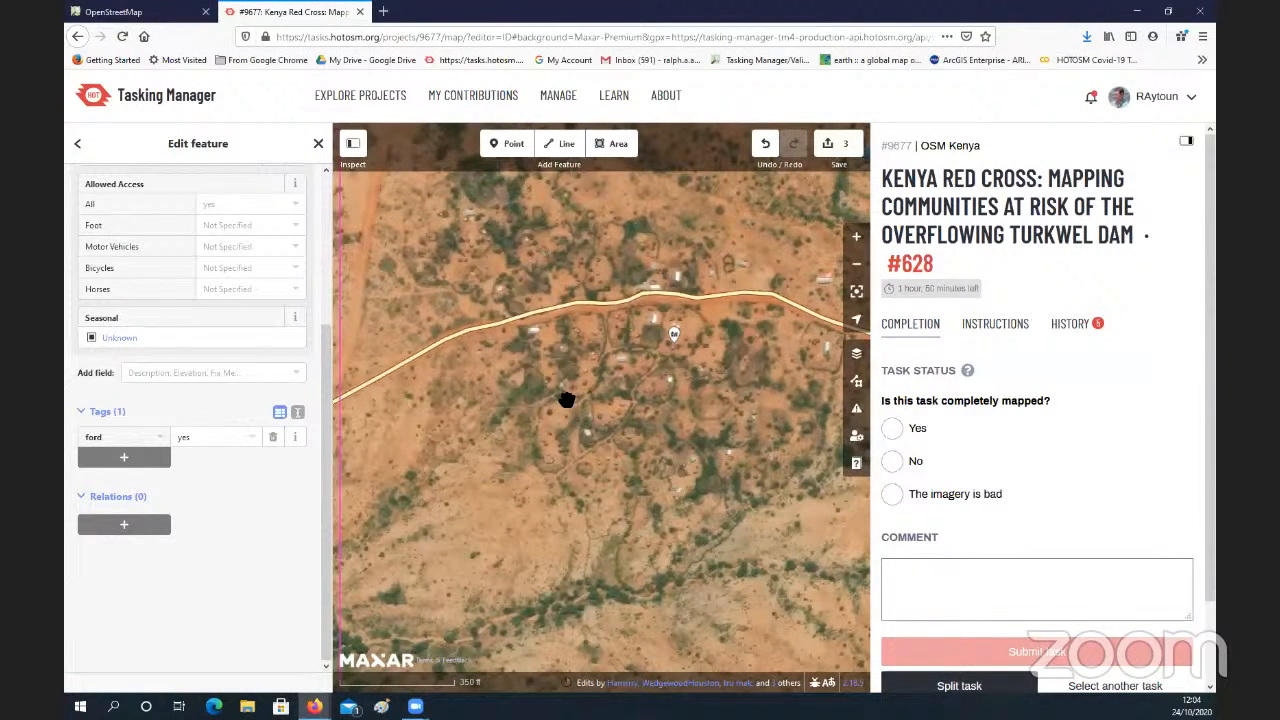
scroll(570, 395, down, 1)
drag(571, 386, 597, 451)
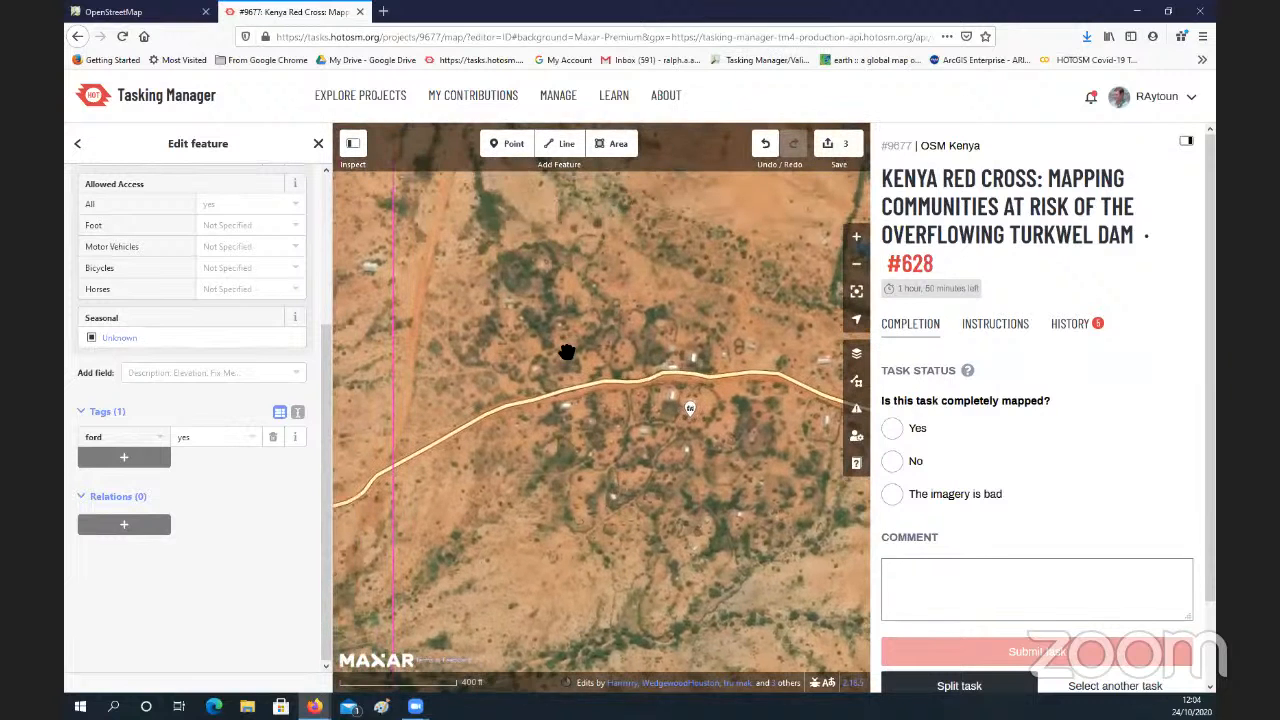
drag(566, 351, 585, 374)
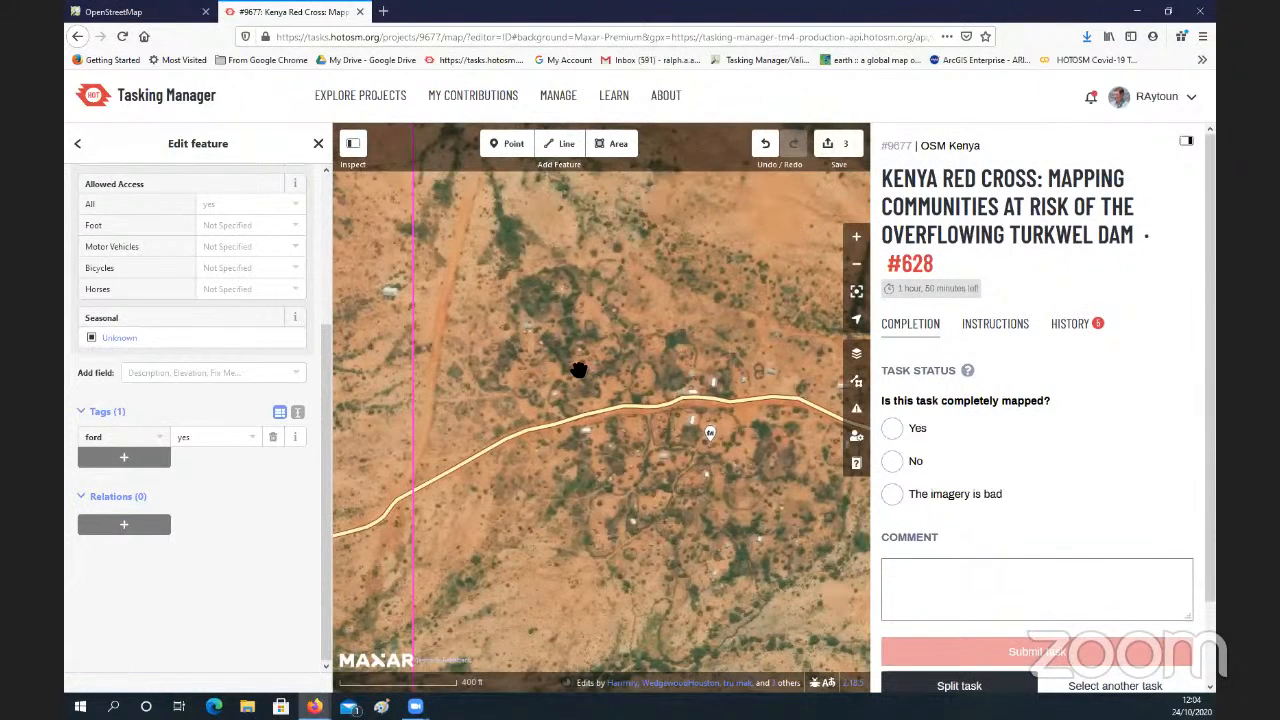
drag(579, 368, 587, 372)
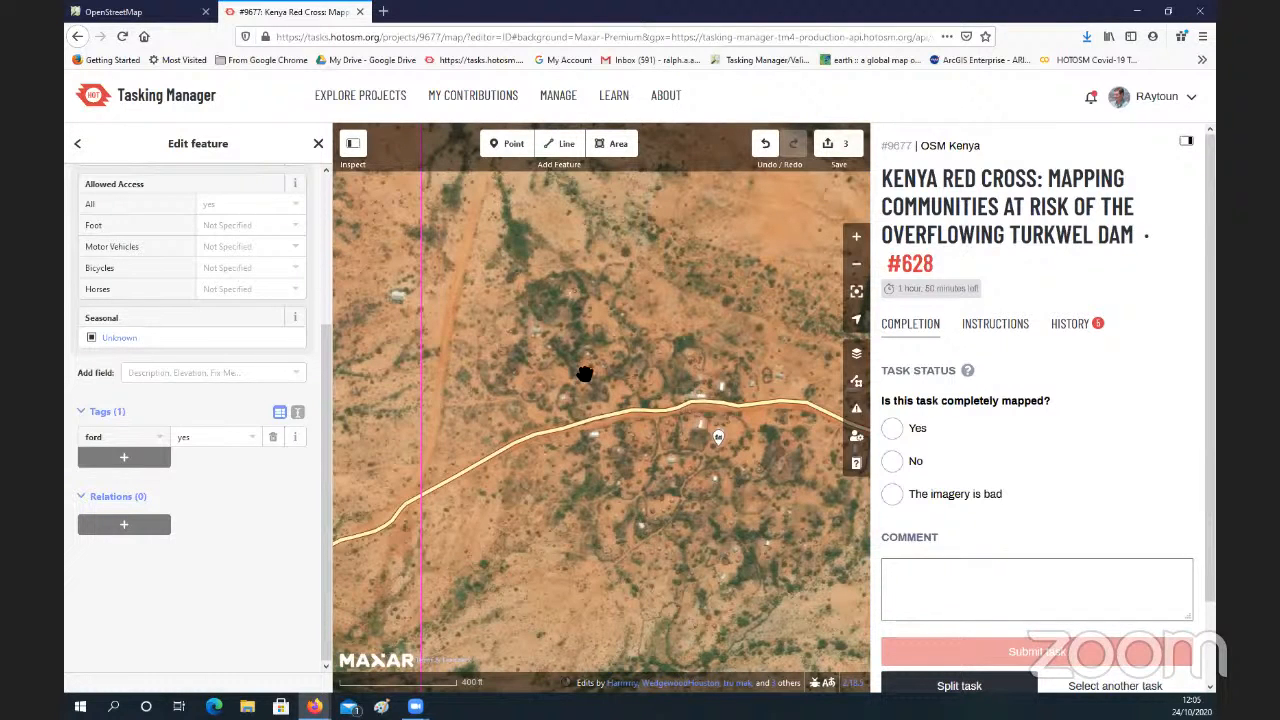
scroll(594, 372, down, 1)
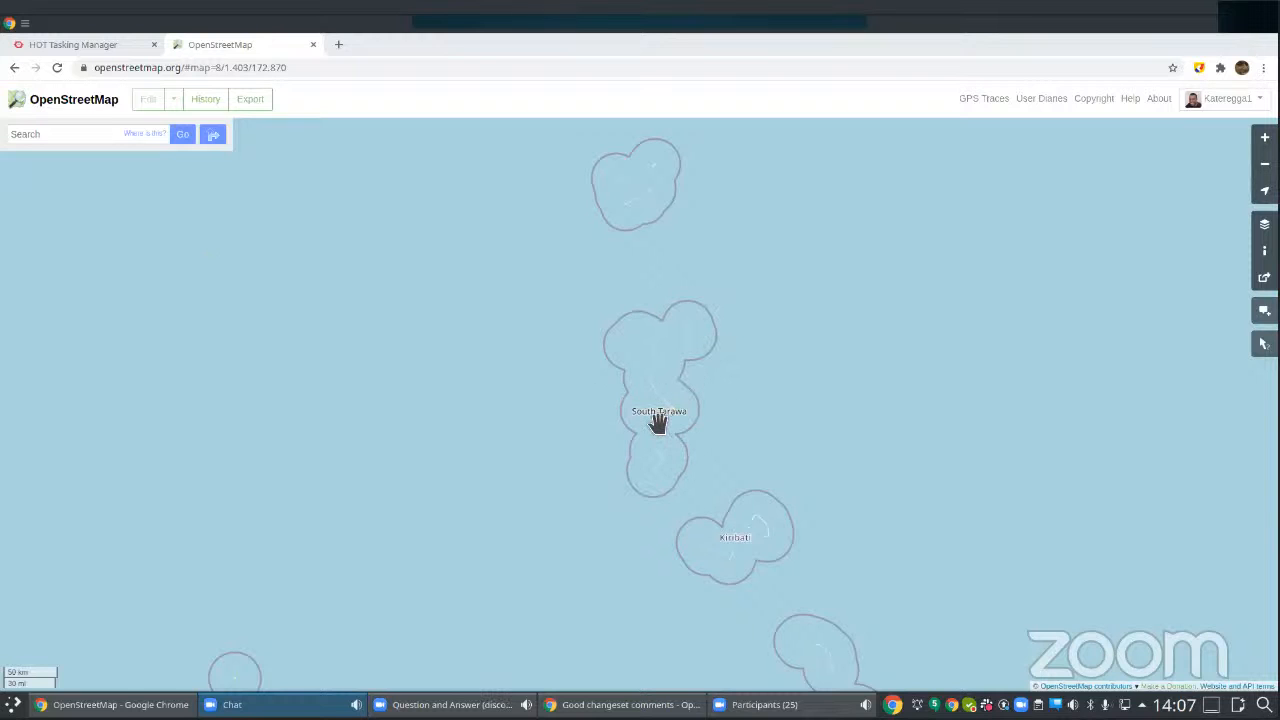
Step: Locate Bikenibeu on South Tarawa on the OpenStreetMap website and open the area in the iD editor
scroll(657, 422, up, 1)
scroll(657, 422, up, 3)
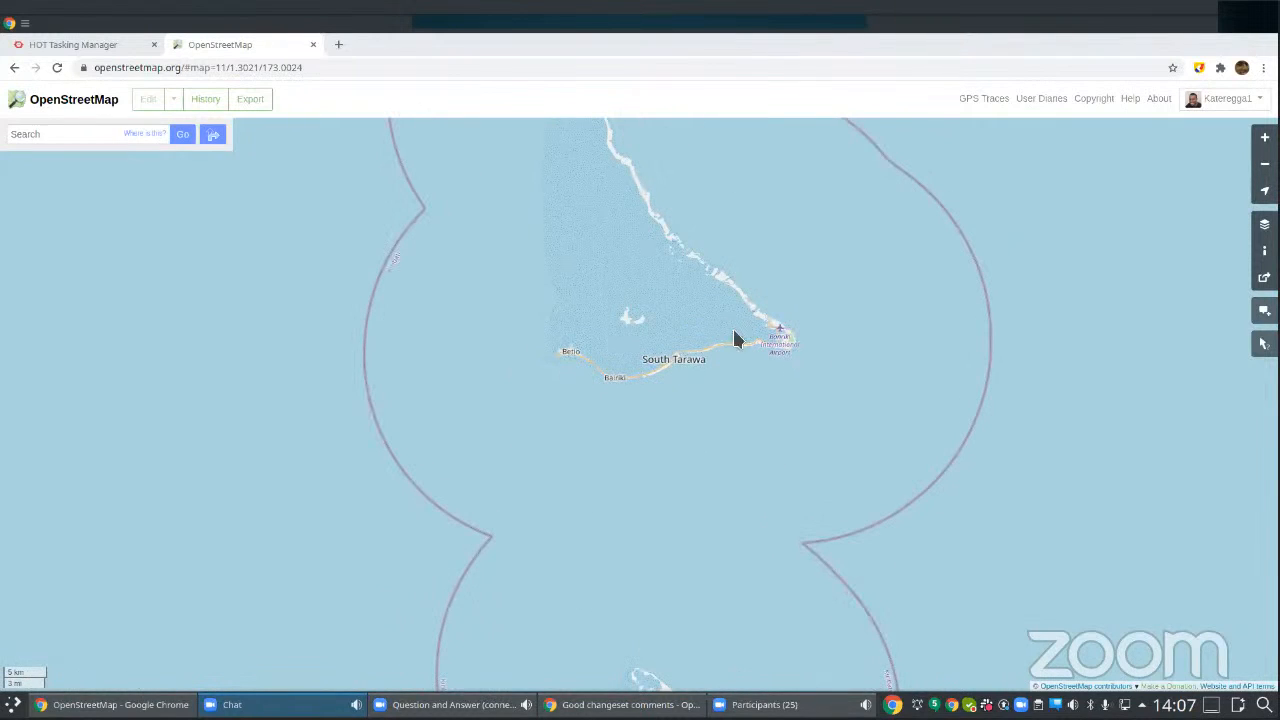
scroll(735, 336, up, 1)
scroll(775, 355, up, 1)
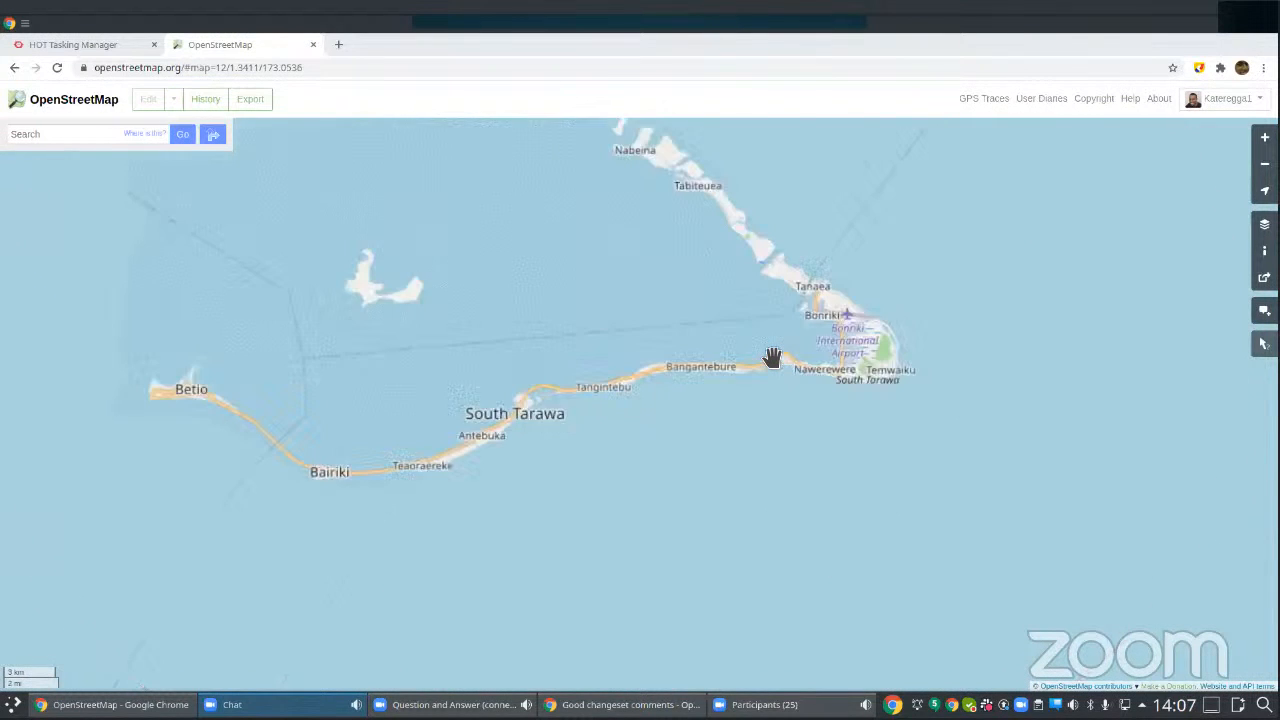
scroll(771, 360, up, 1)
scroll(800, 360, down, 3)
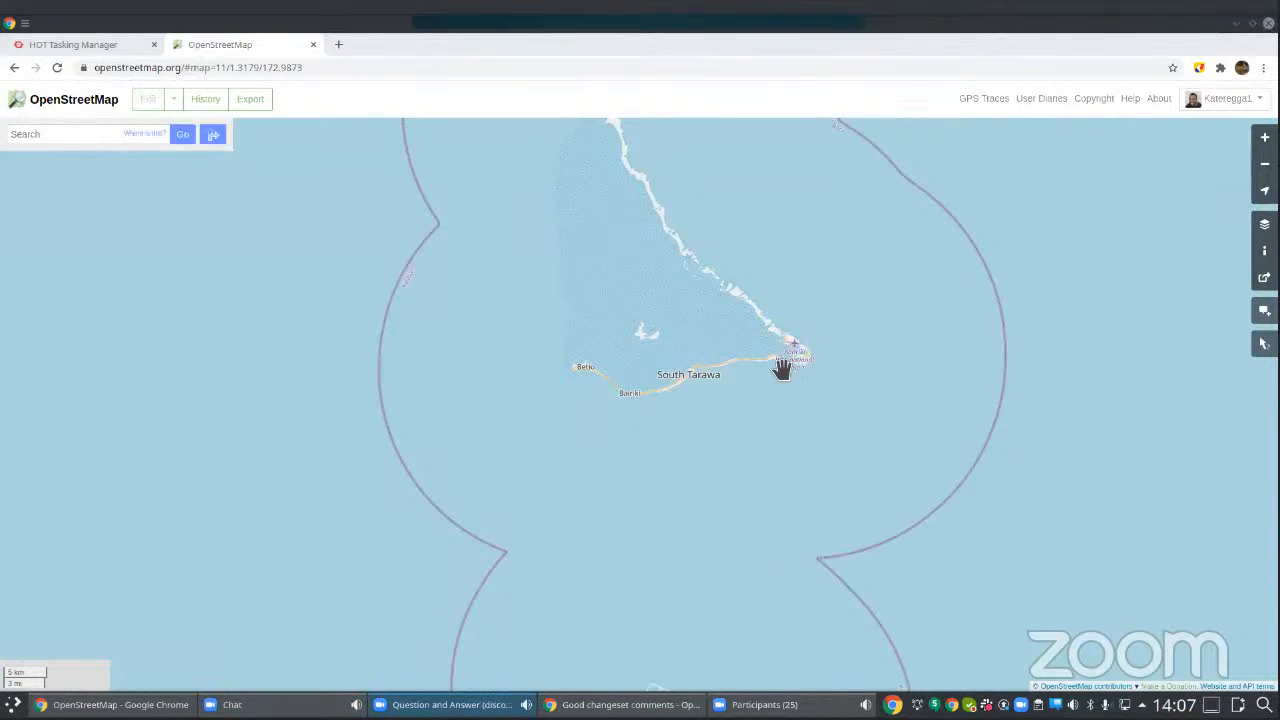
scroll(782, 366, up, 2)
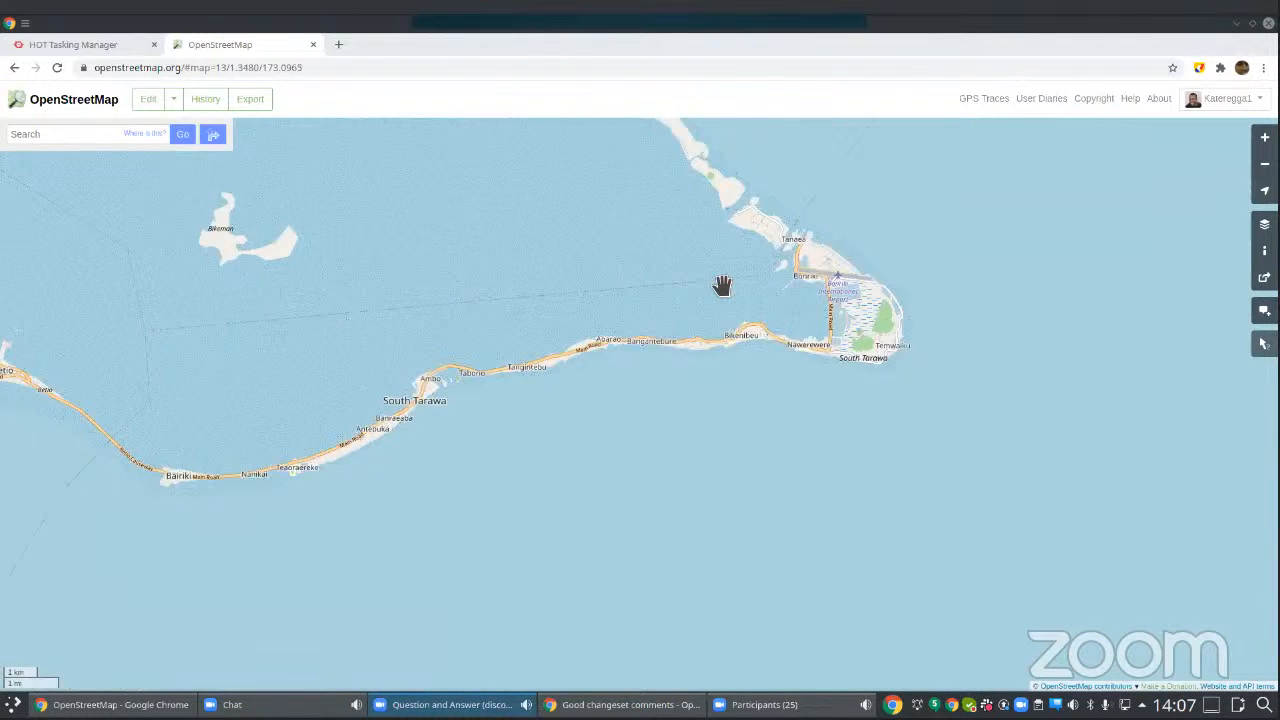
scroll(723, 286, up, 2)
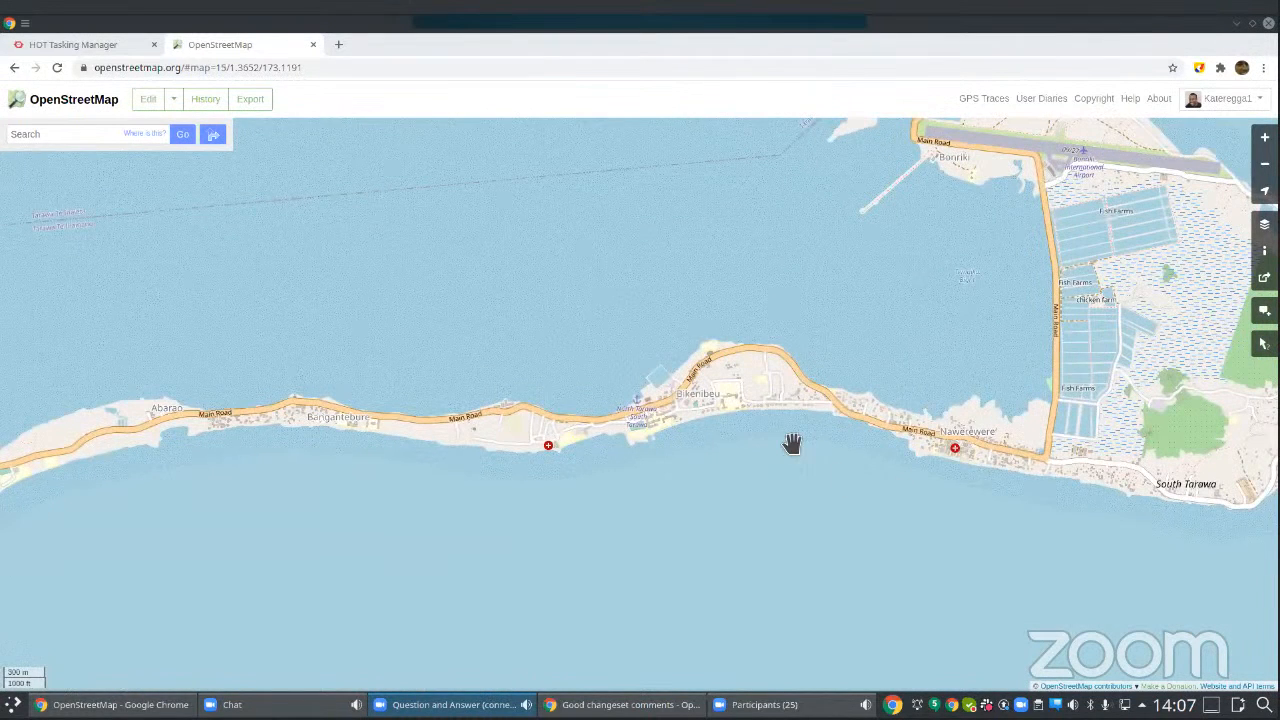
scroll(791, 429, up, 1)
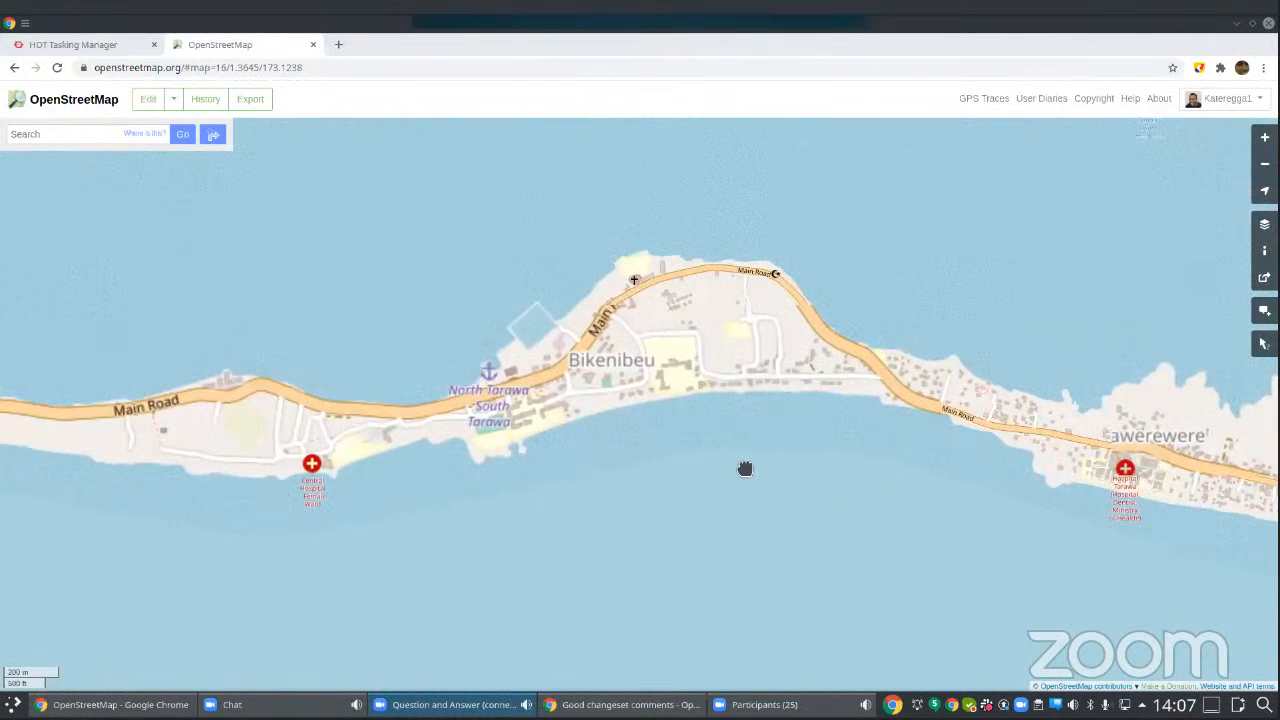
drag(746, 469, 682, 491)
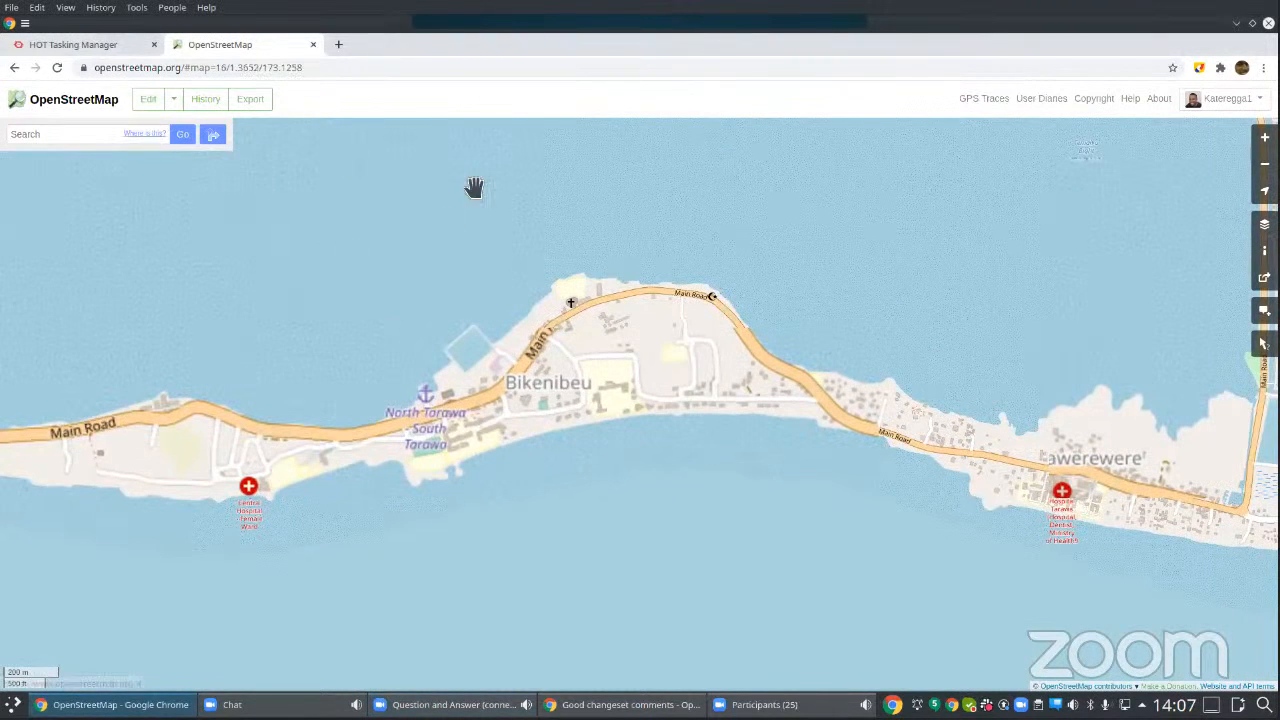
click(178, 103)
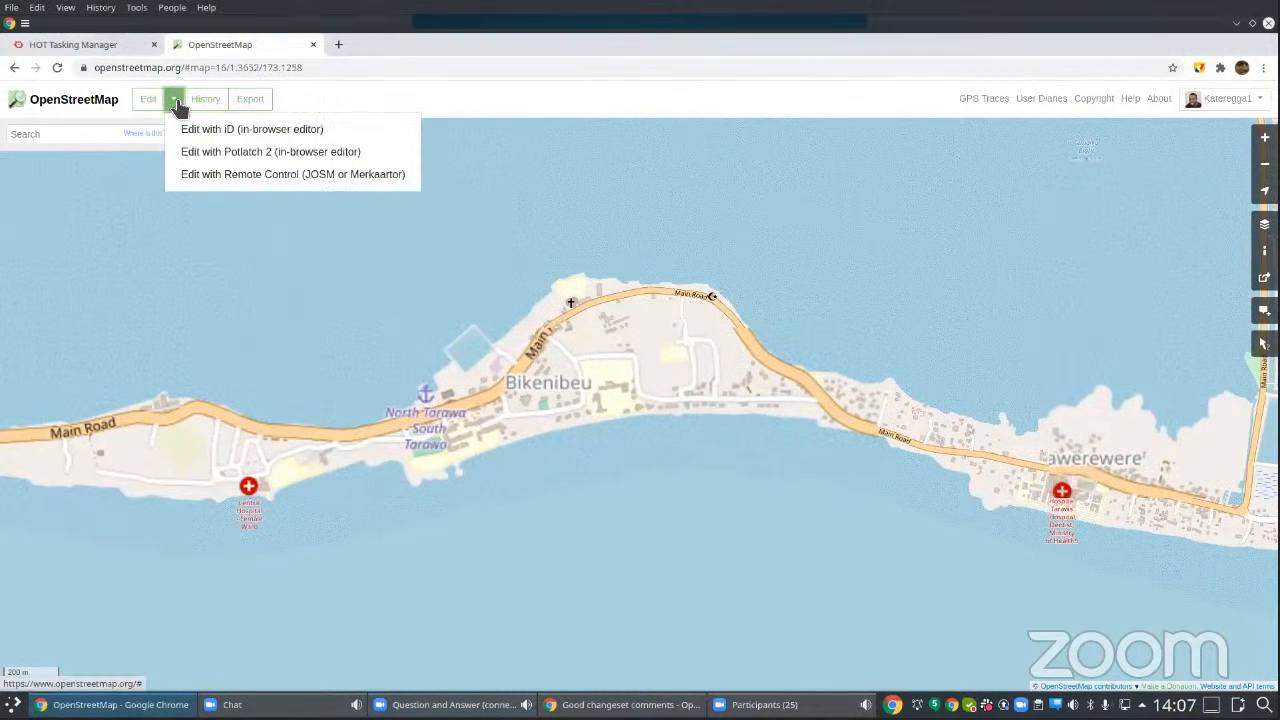
click(231, 133)
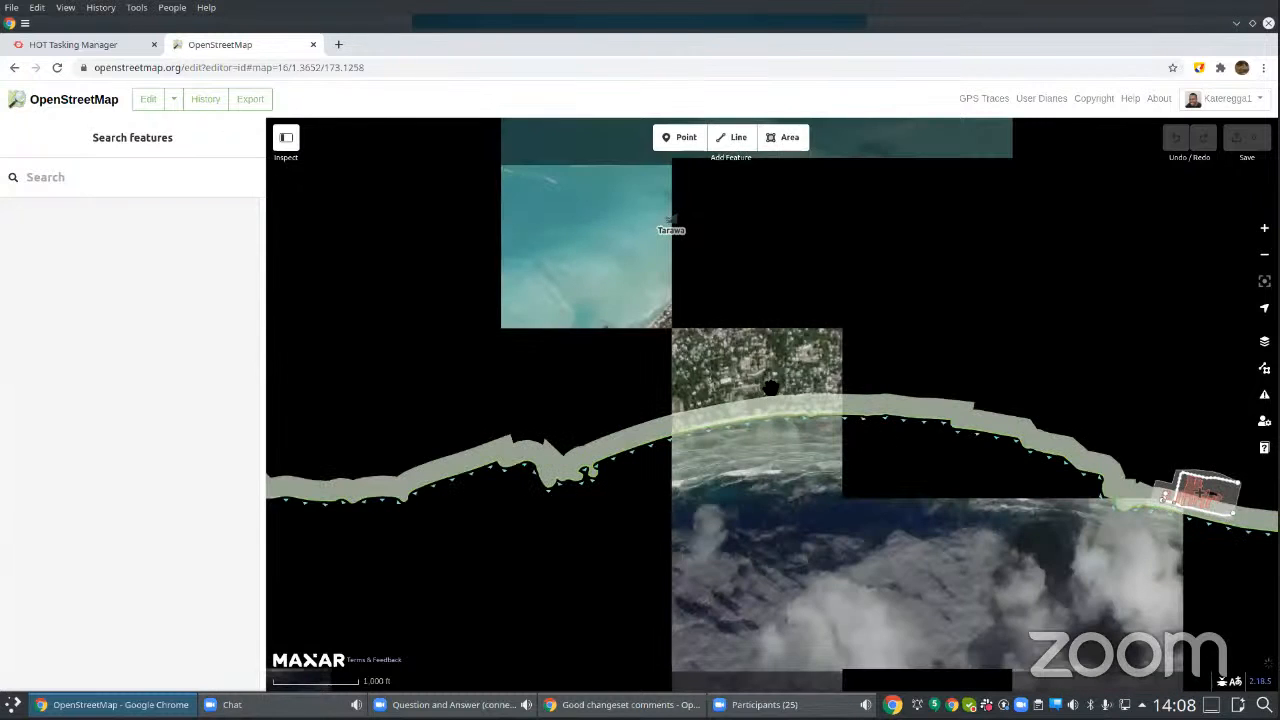
Step: Compare Bing aerial imagery with Maxar Premium Imagery (Beta) as the background over the Kiribati Teachers' College grounds
scroll(771, 387, up, 5)
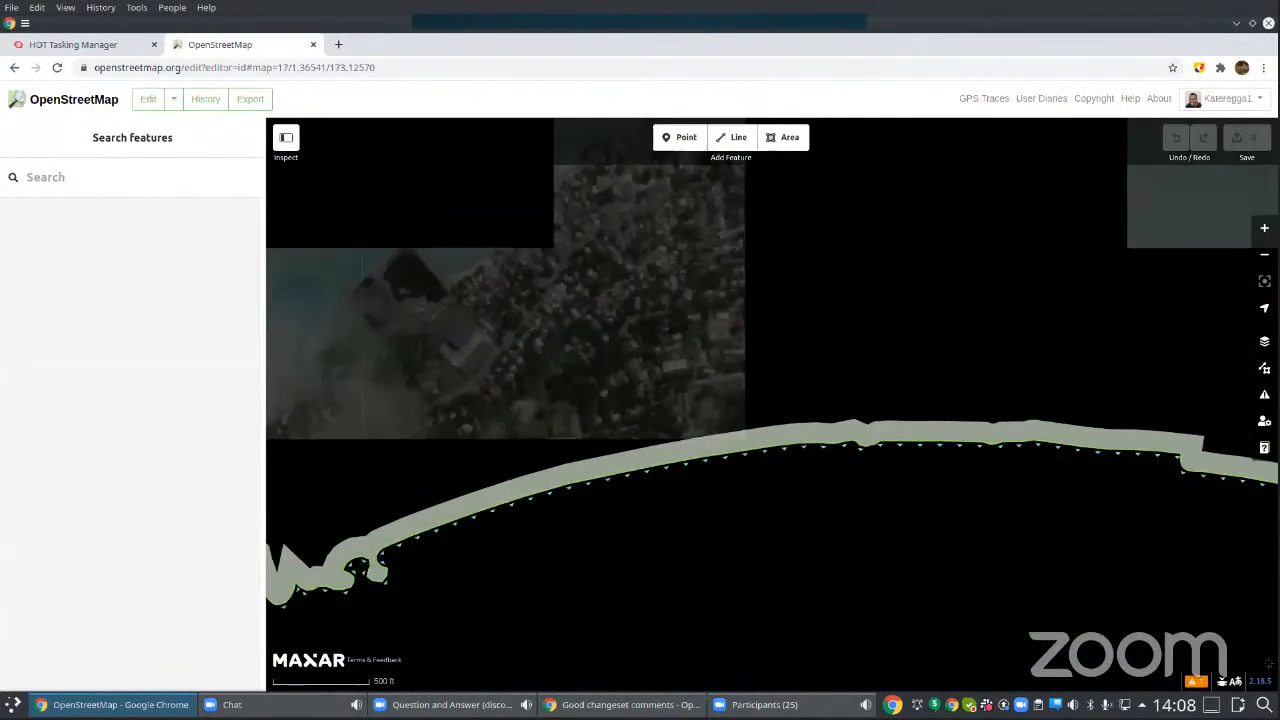
scroll(770, 360, up, 3)
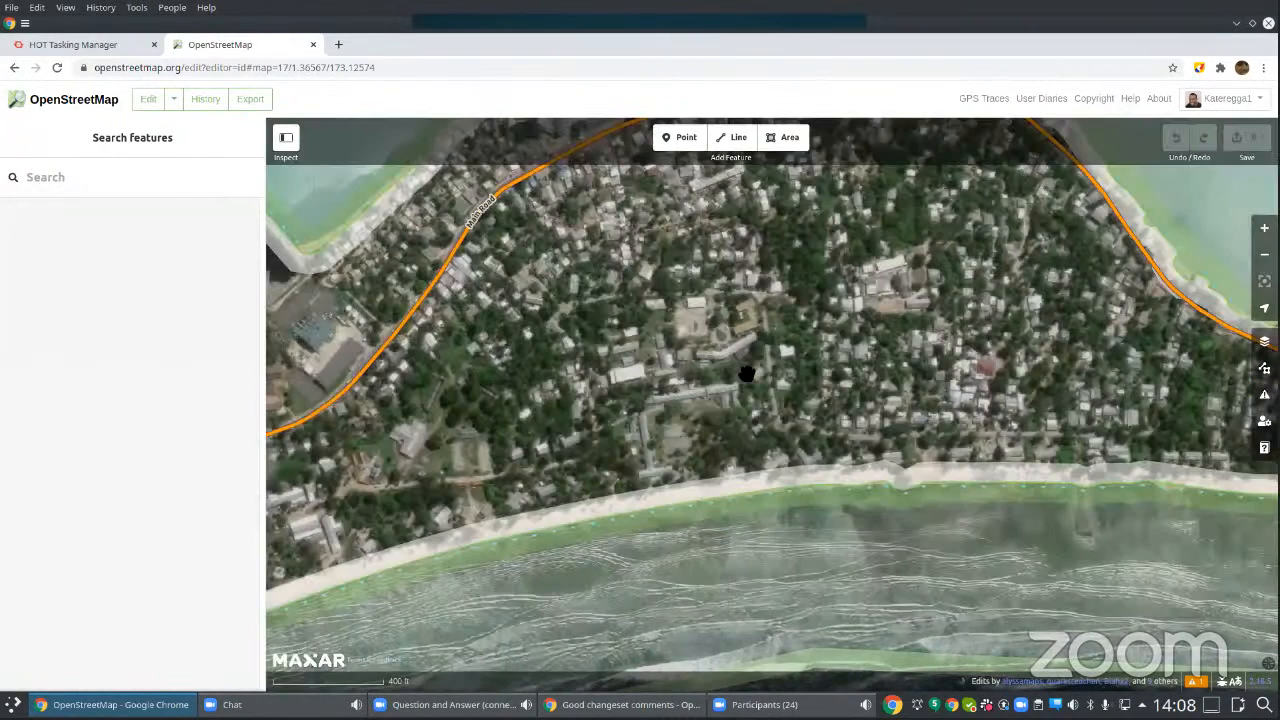
scroll(740, 376, up, 1)
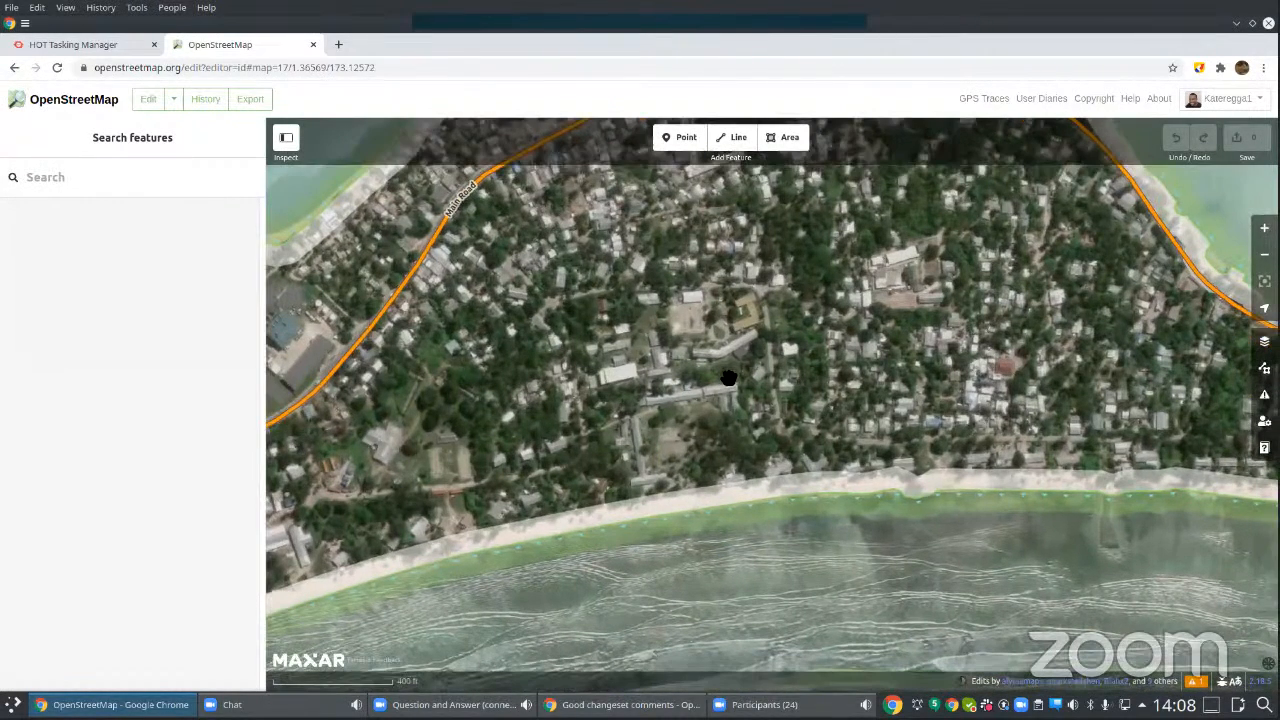
scroll(729, 378, up, 1)
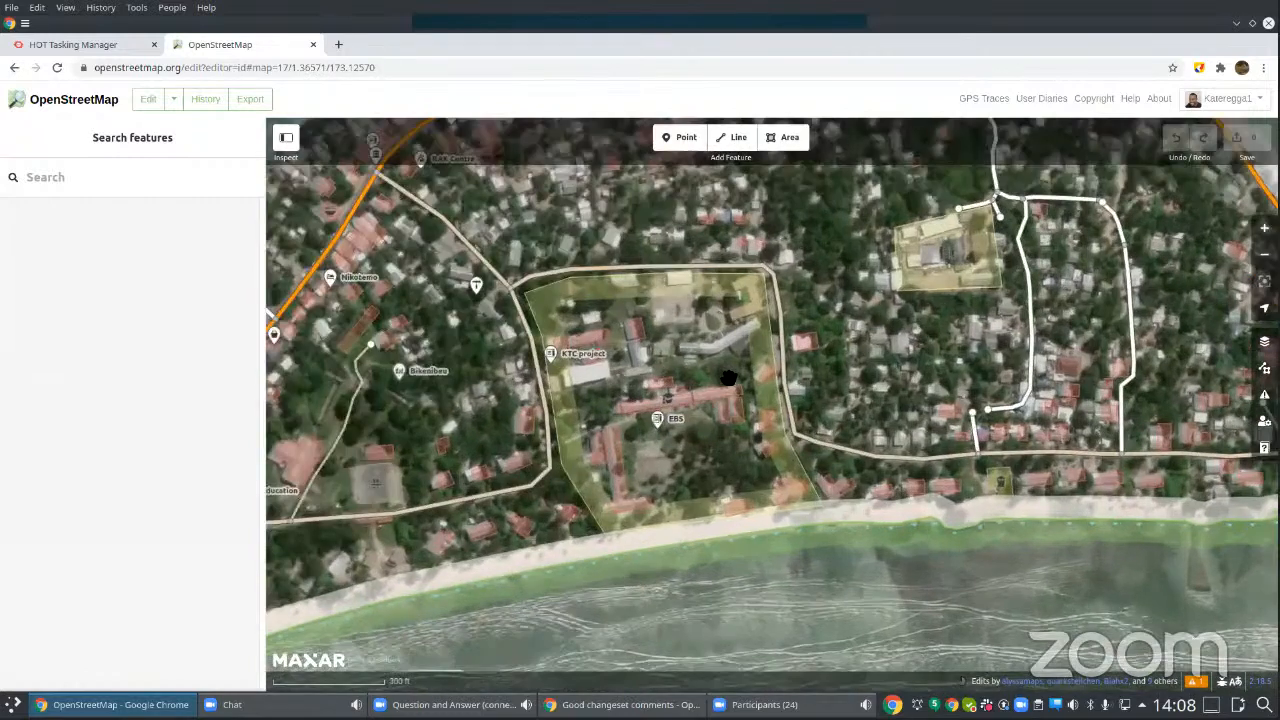
scroll(729, 378, up, 1)
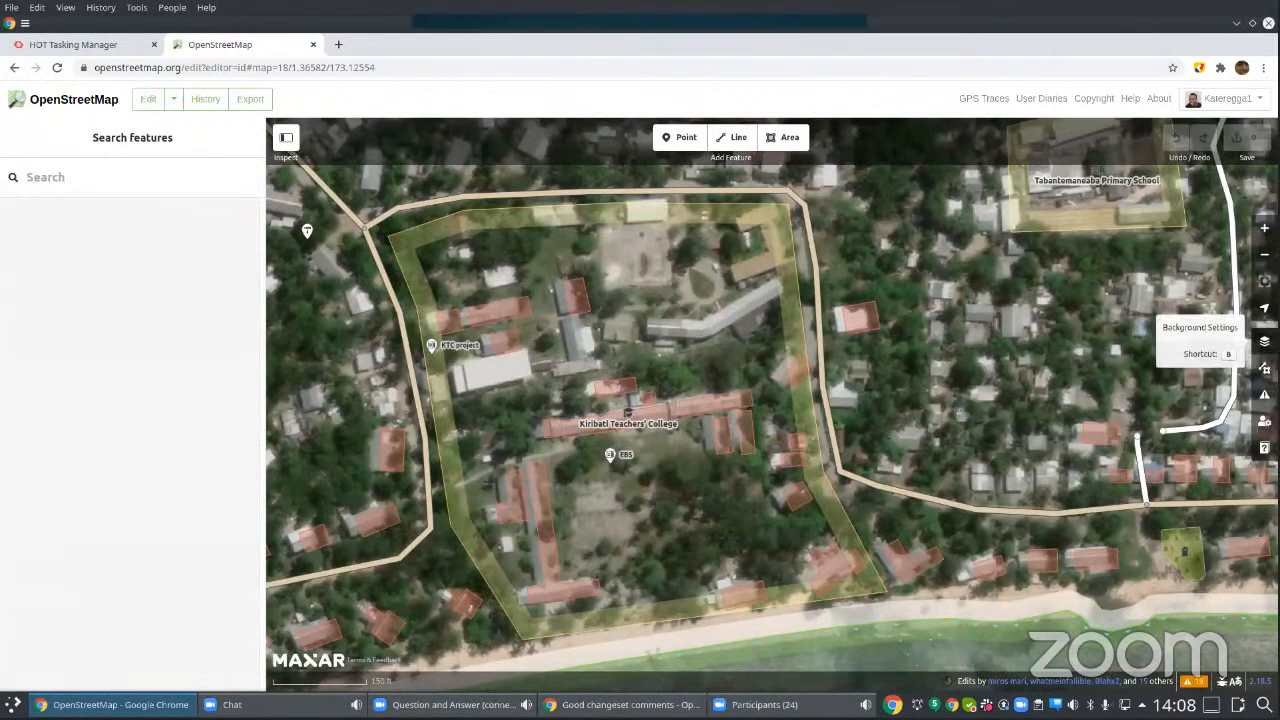
click(1264, 341)
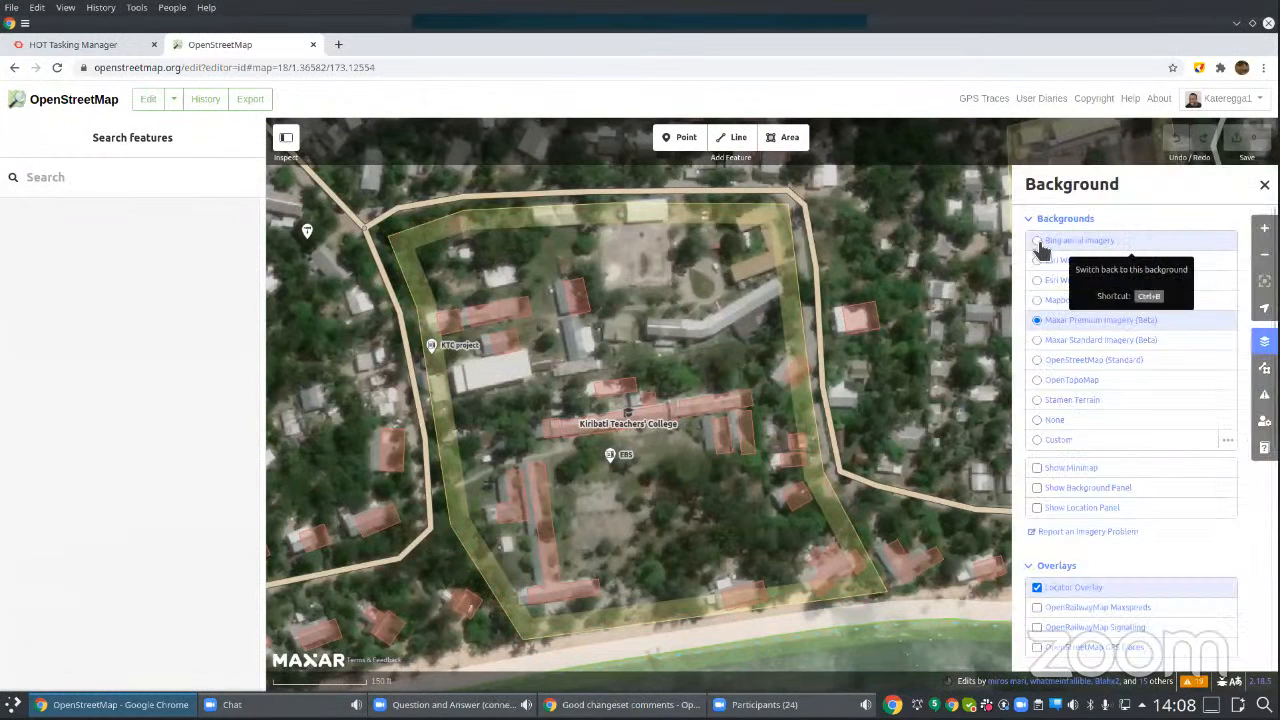
click(1043, 247)
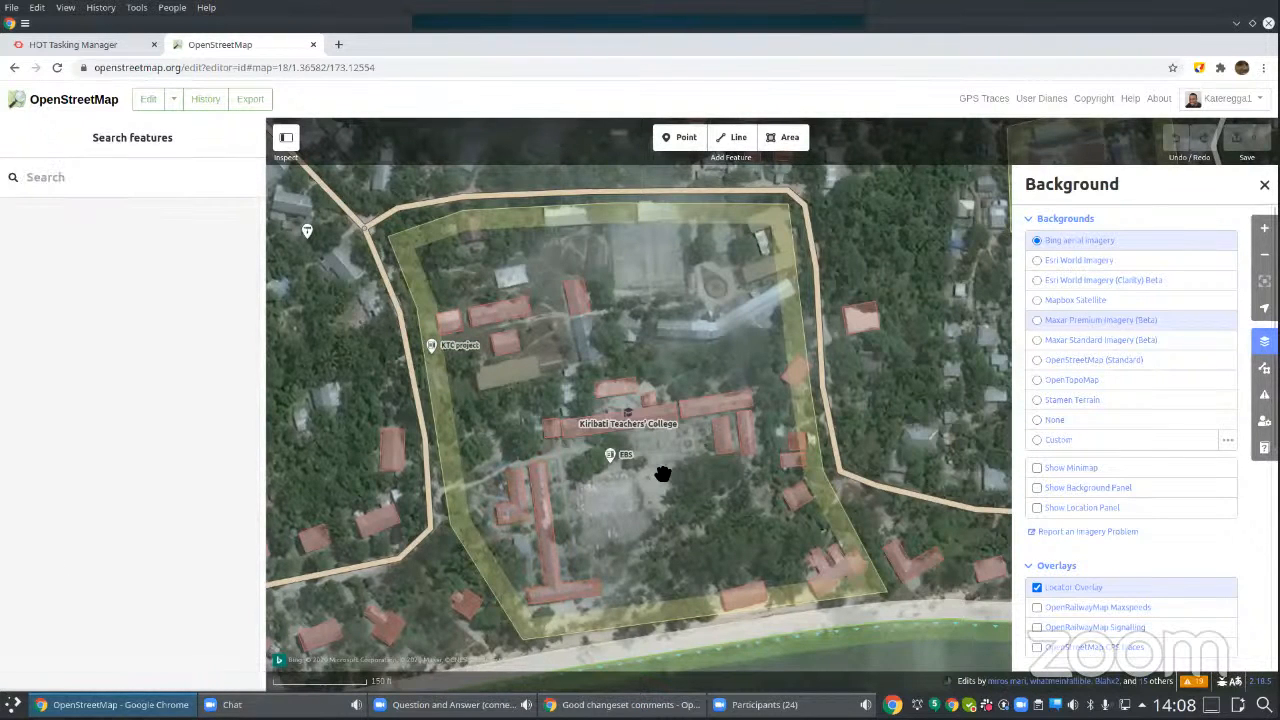
click(1040, 327)
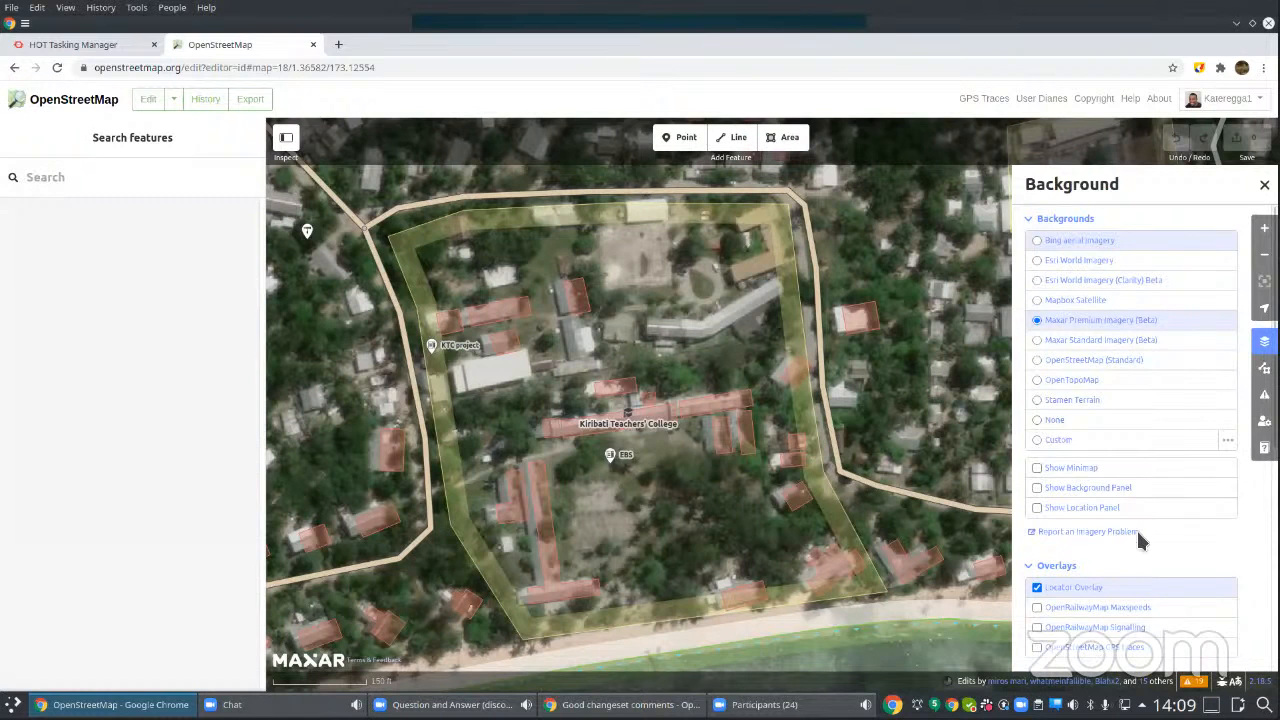
Step: Collapse the Imagery Offset, Overlays and Display Options sections of the background settings
scroll(1132, 536, down, 5)
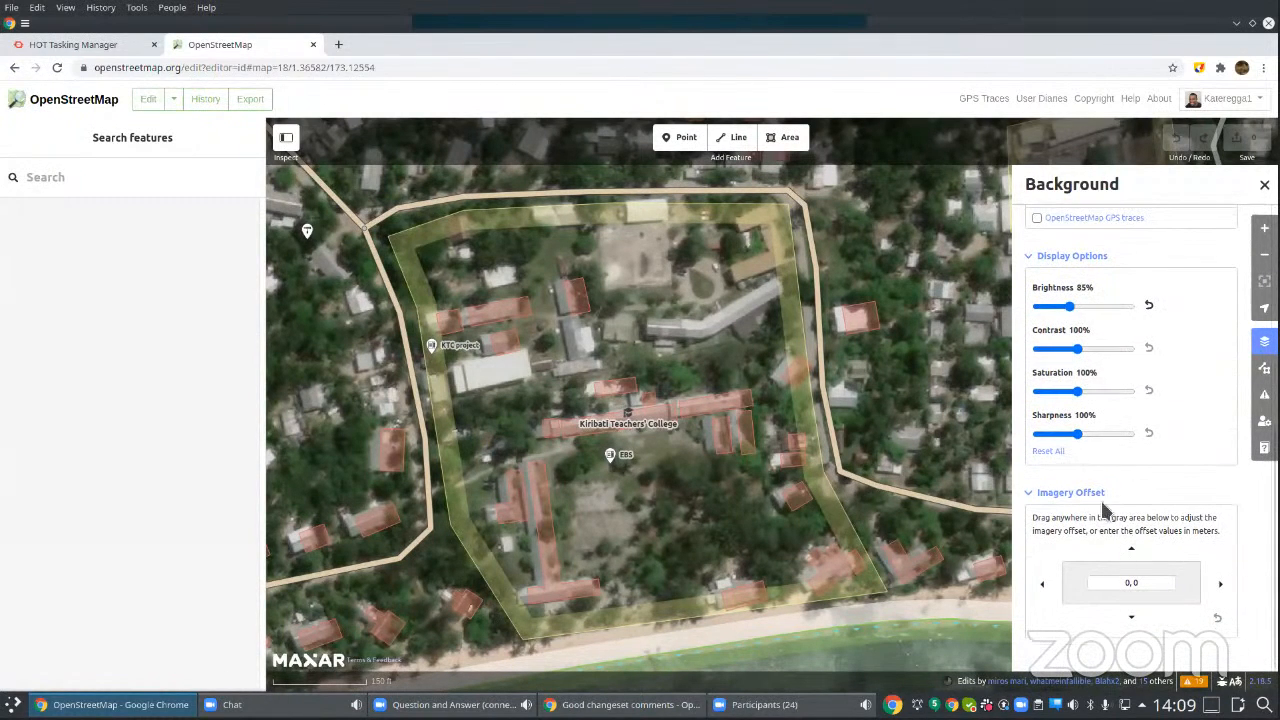
click(1040, 494)
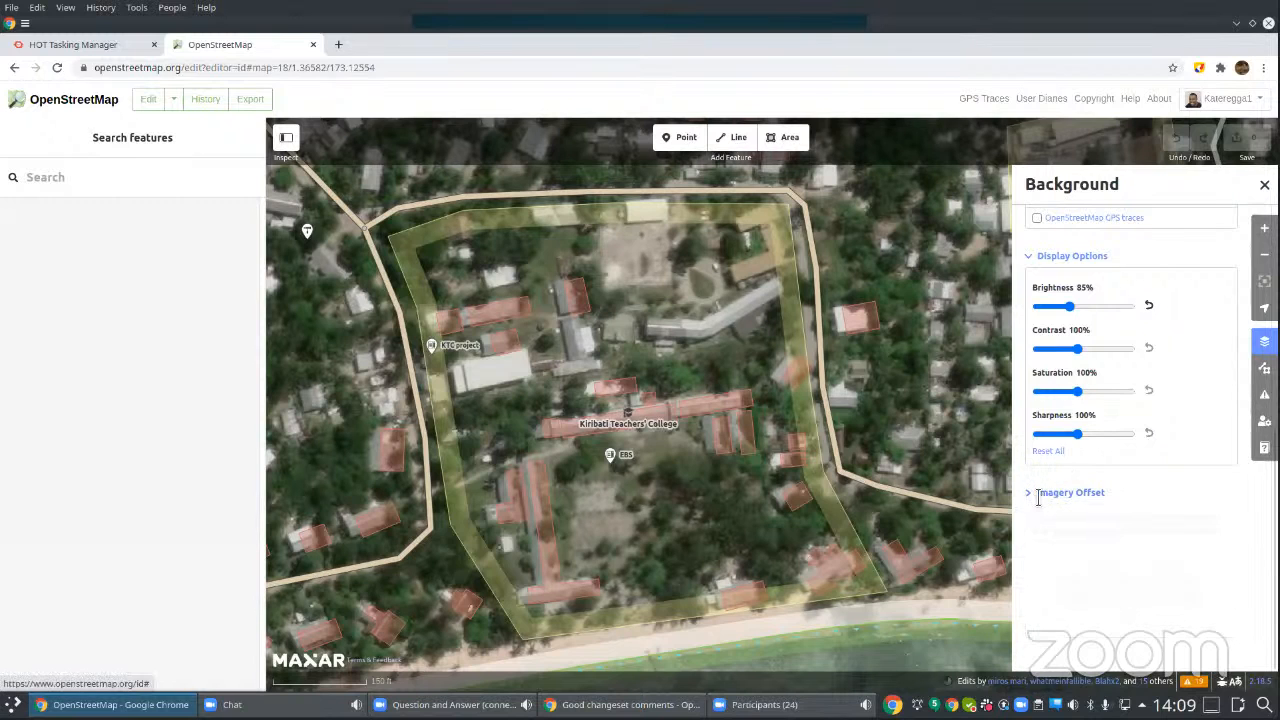
click(1038, 271)
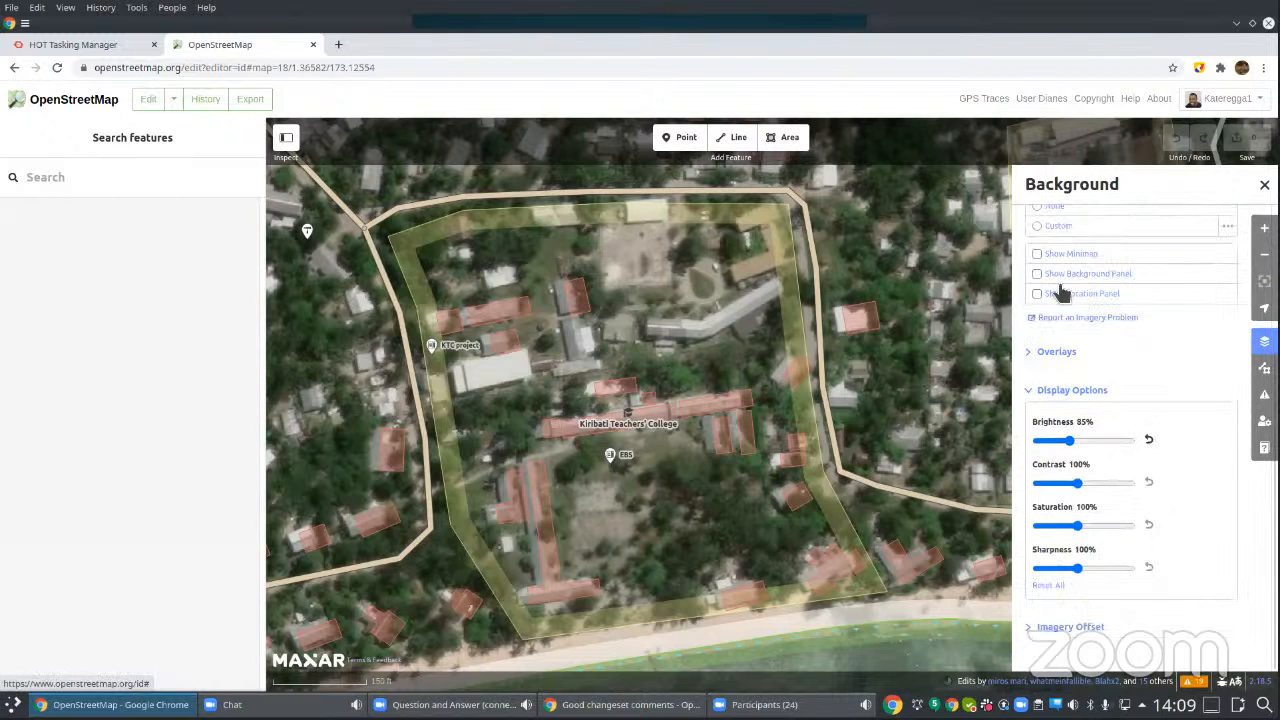
click(1040, 395)
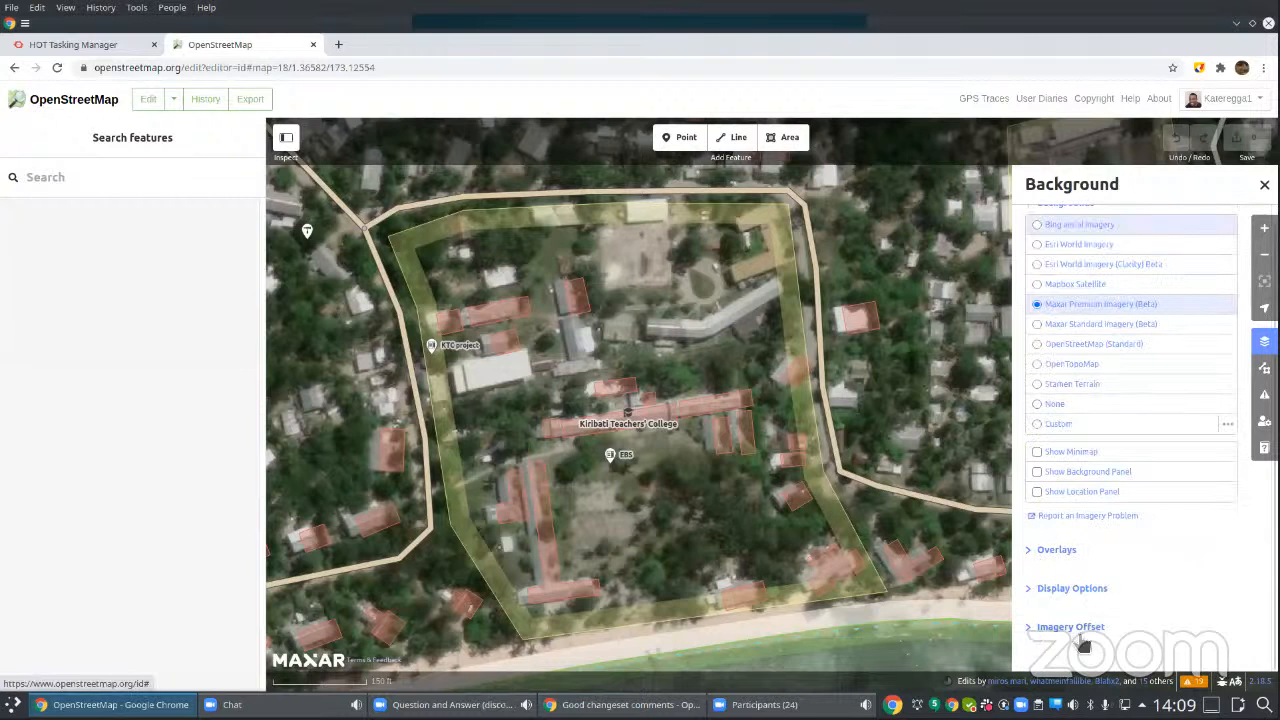
Step: Shift the Maxar imagery with an Imagery Offset of 4.42, -0.33 so it lines up with the mapped college buildings
click(1030, 628)
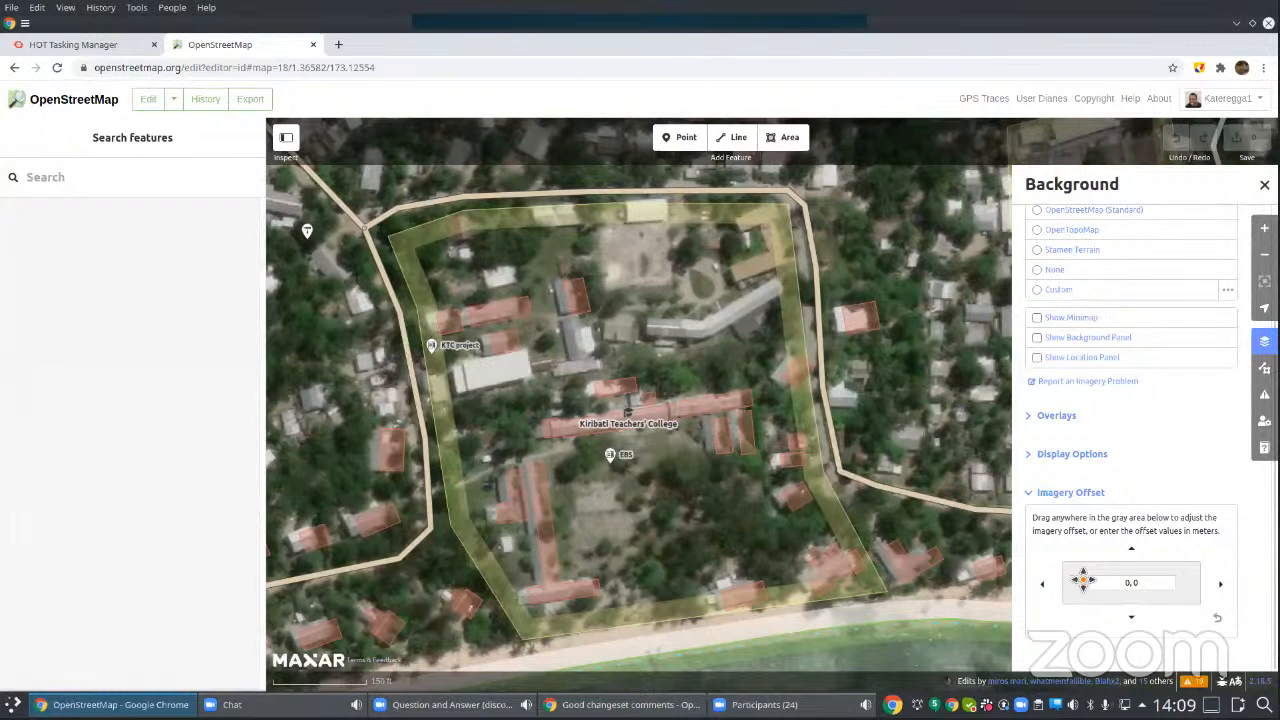
drag(1083, 580, 1100, 652)
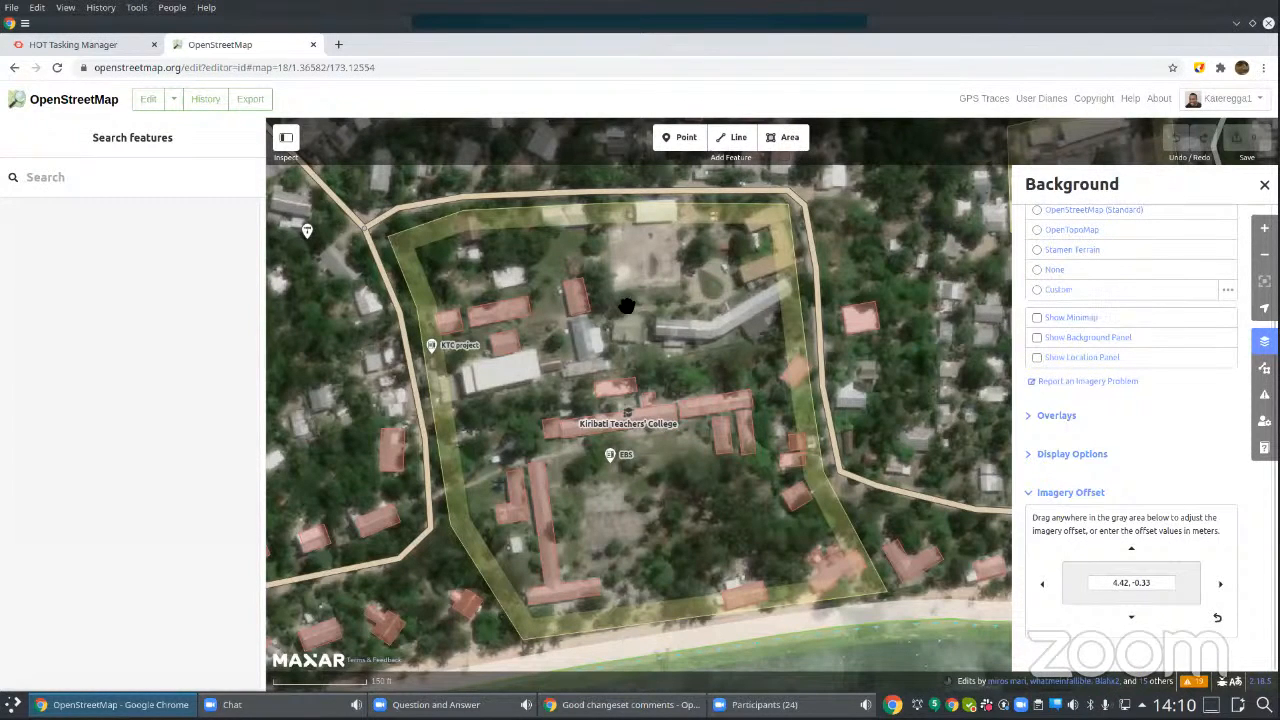
click(588, 290)
click(604, 326)
click(878, 568)
Step: Set the background imagery's display options to 75% brightness and 120% contrast
click(1032, 455)
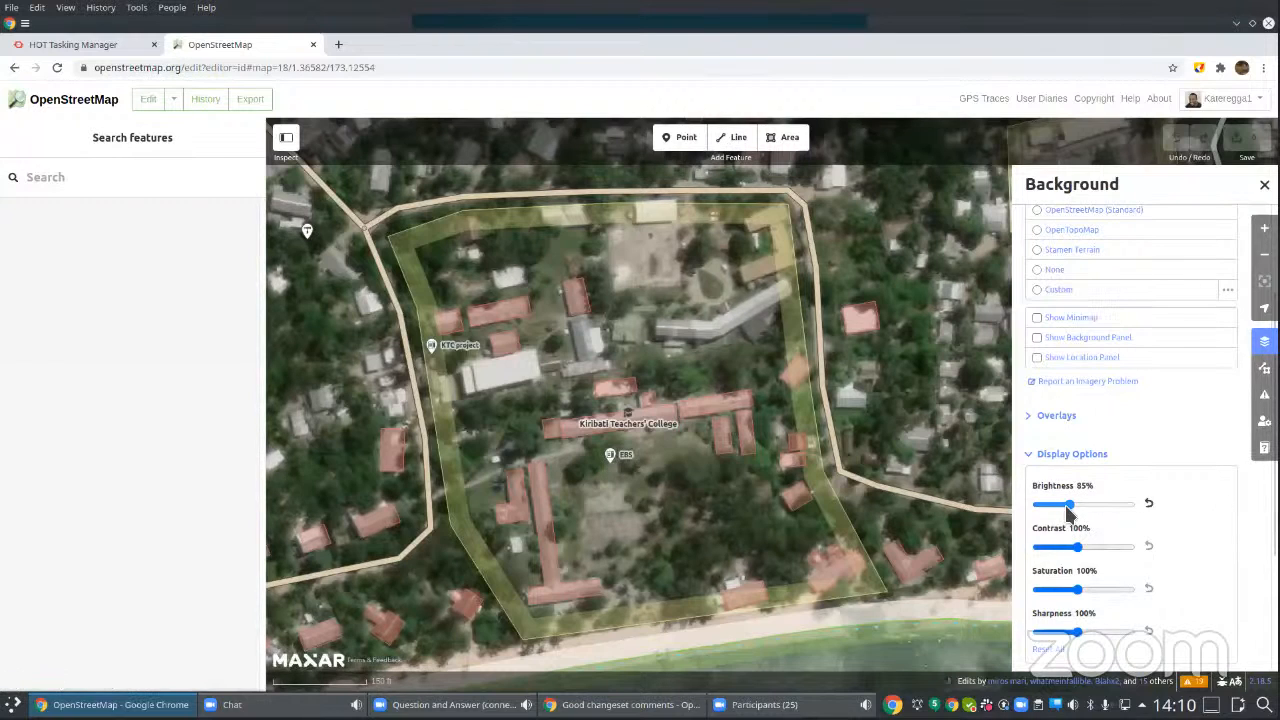
drag(1094, 510, 1100, 550)
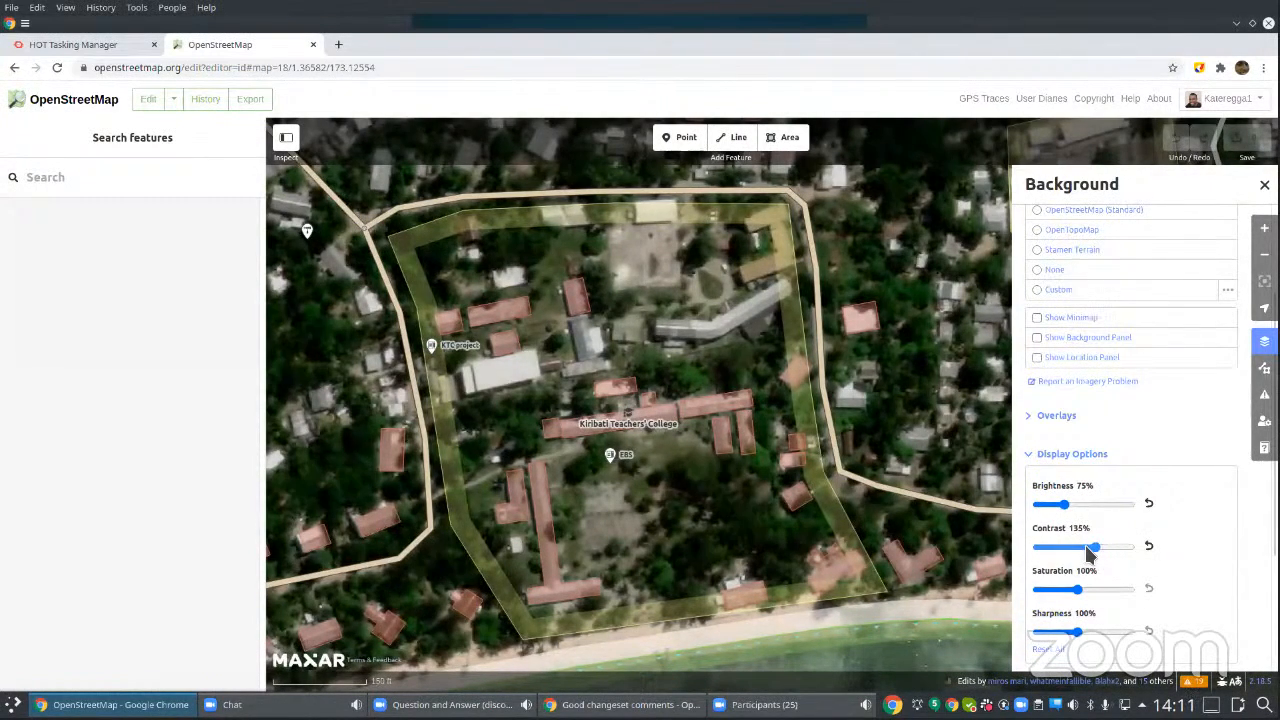
drag(1090, 553, 1087, 551)
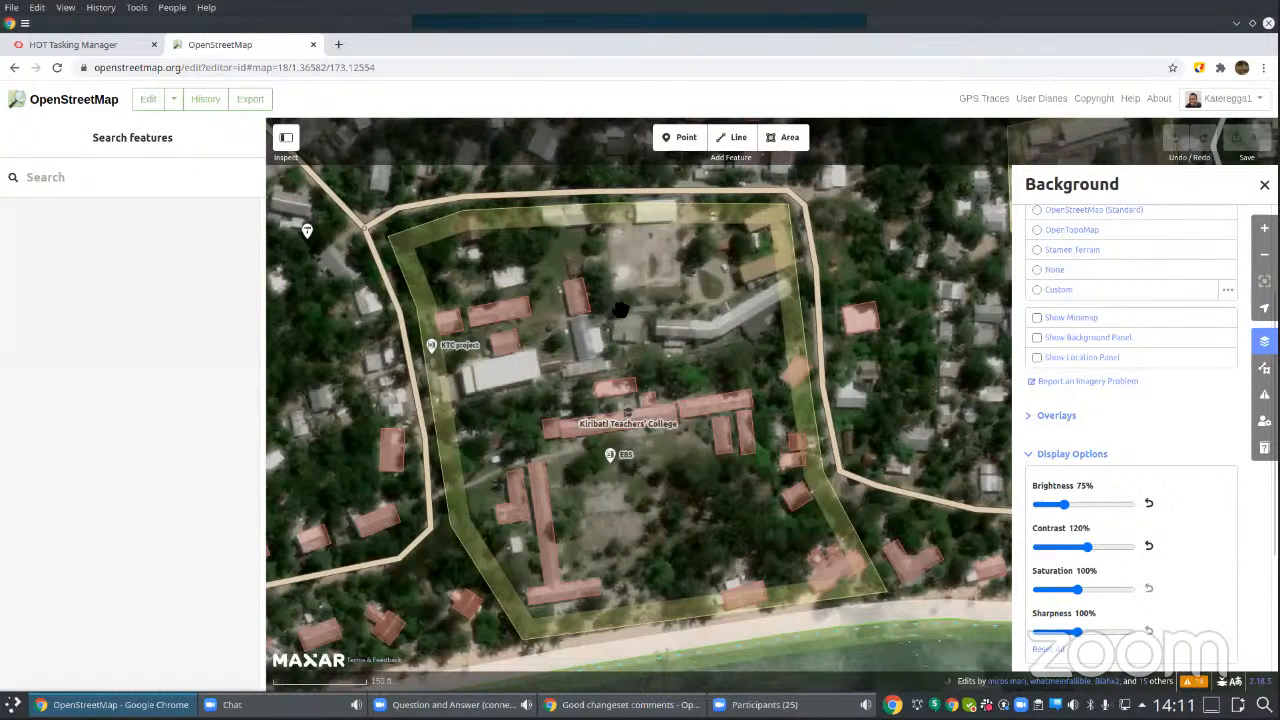
Step: Trace the square-roofed building north of the Kiribati Teachers' College label as a four-cornered area
click(778, 364)
scroll(620, 340, up, 1)
scroll(620, 340, up, 3)
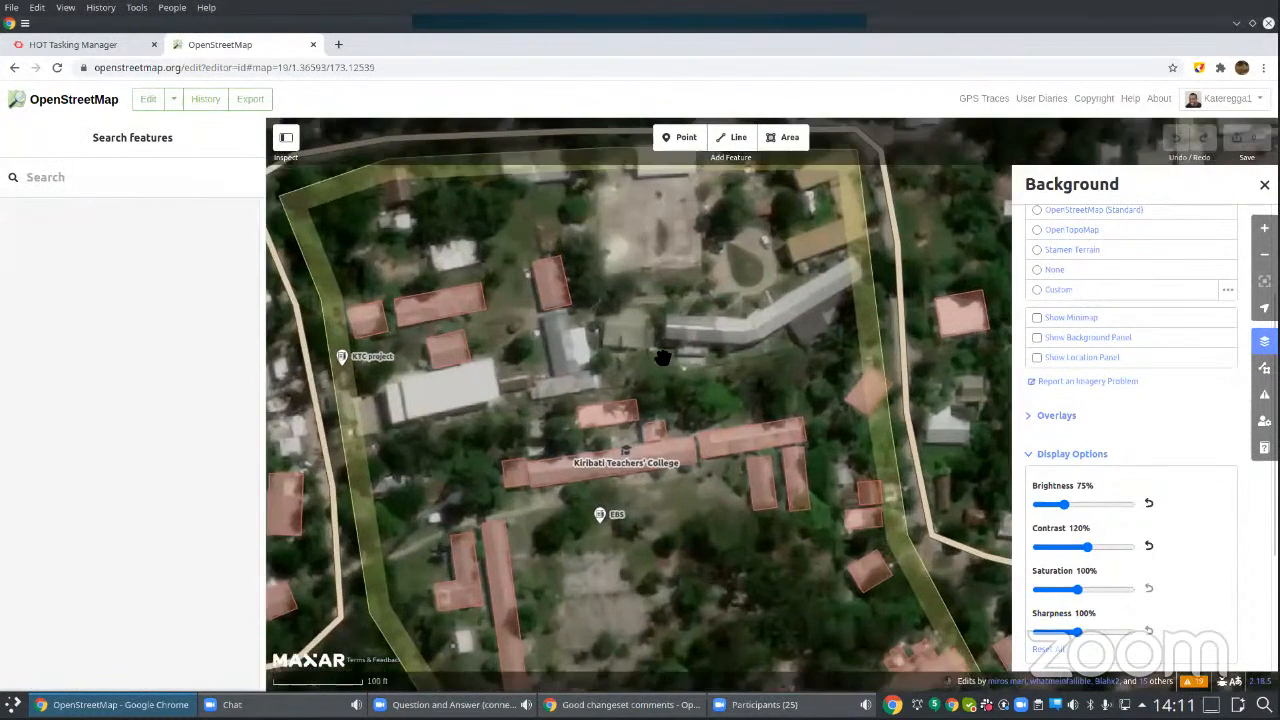
scroll(628, 326, up, 2)
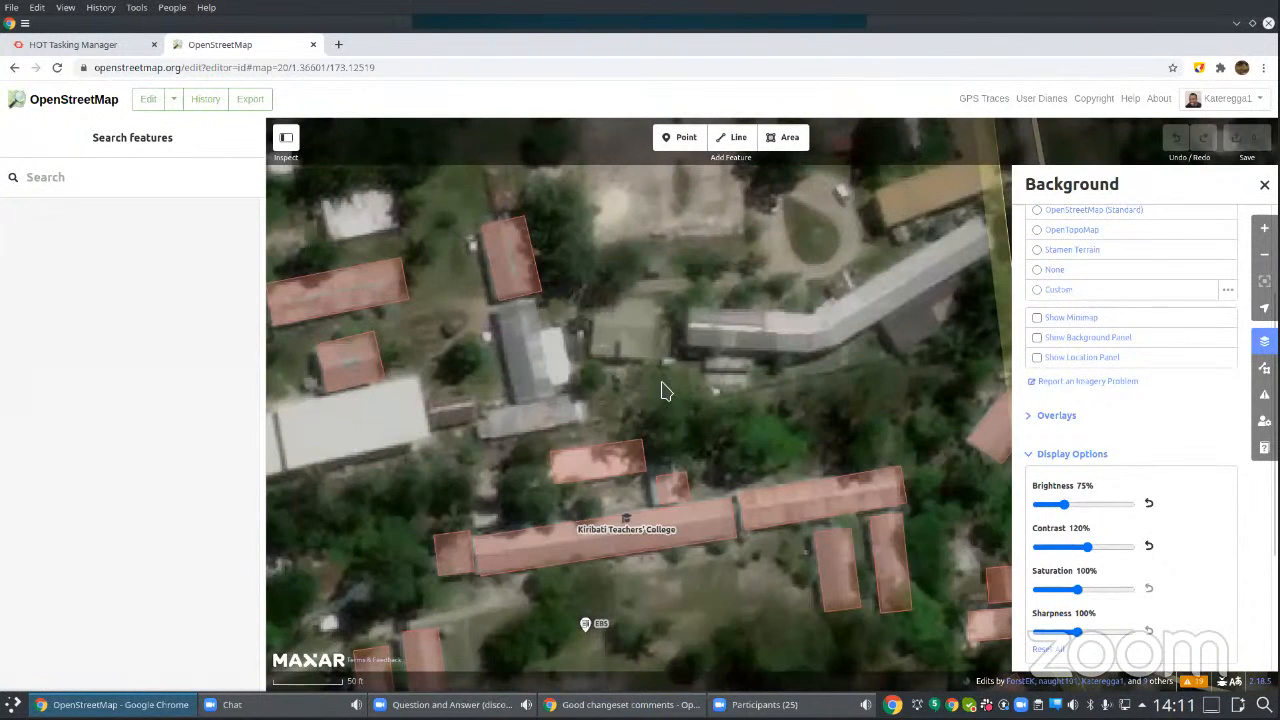
scroll(666, 384, down, 2)
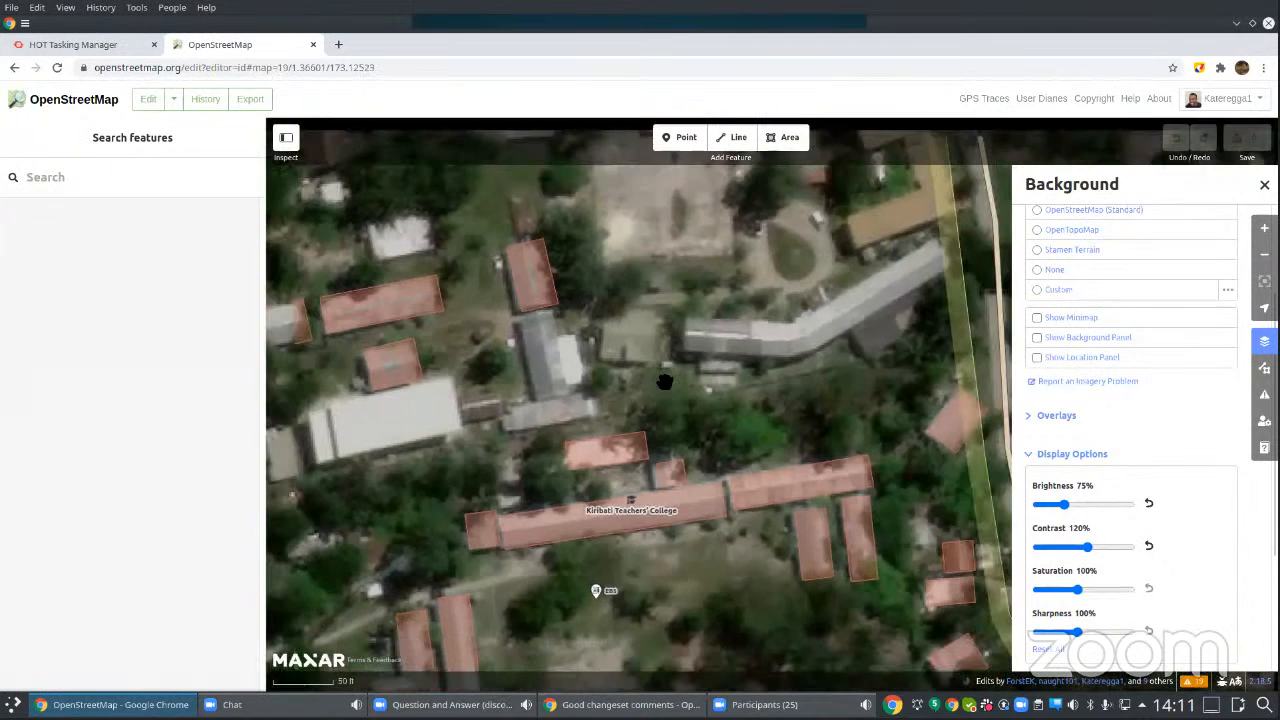
click(787, 142)
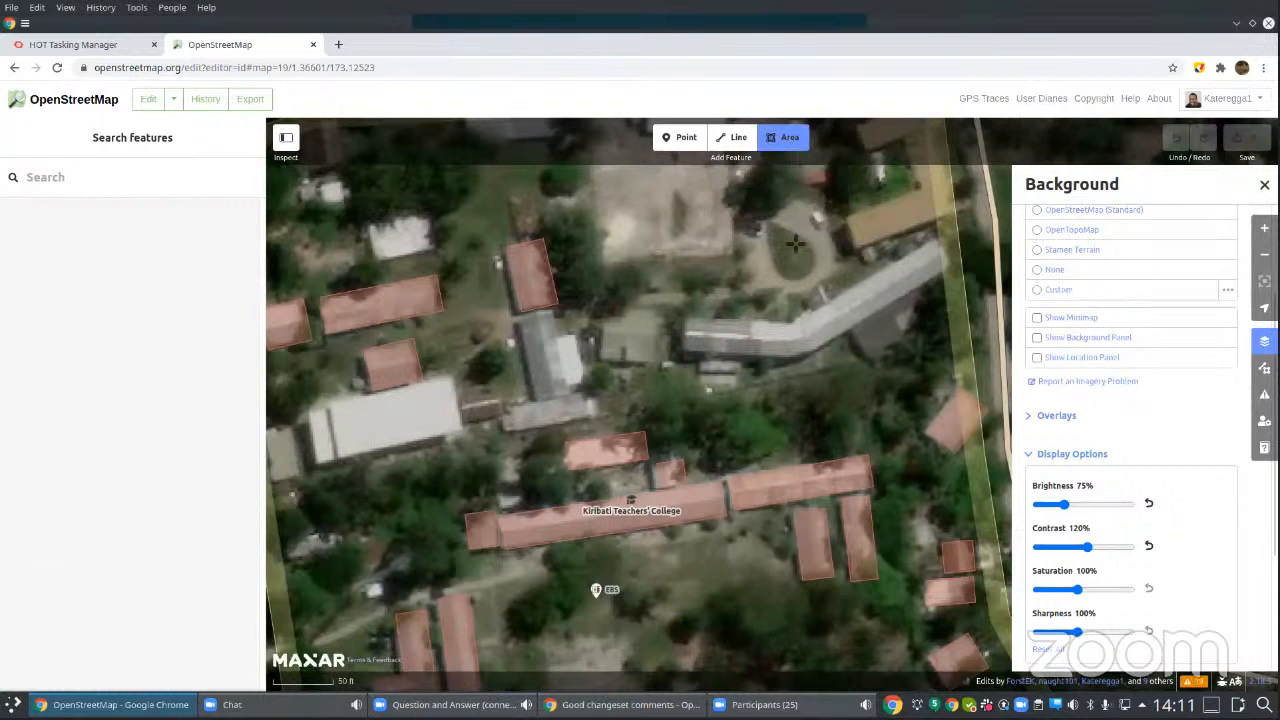
click(599, 362)
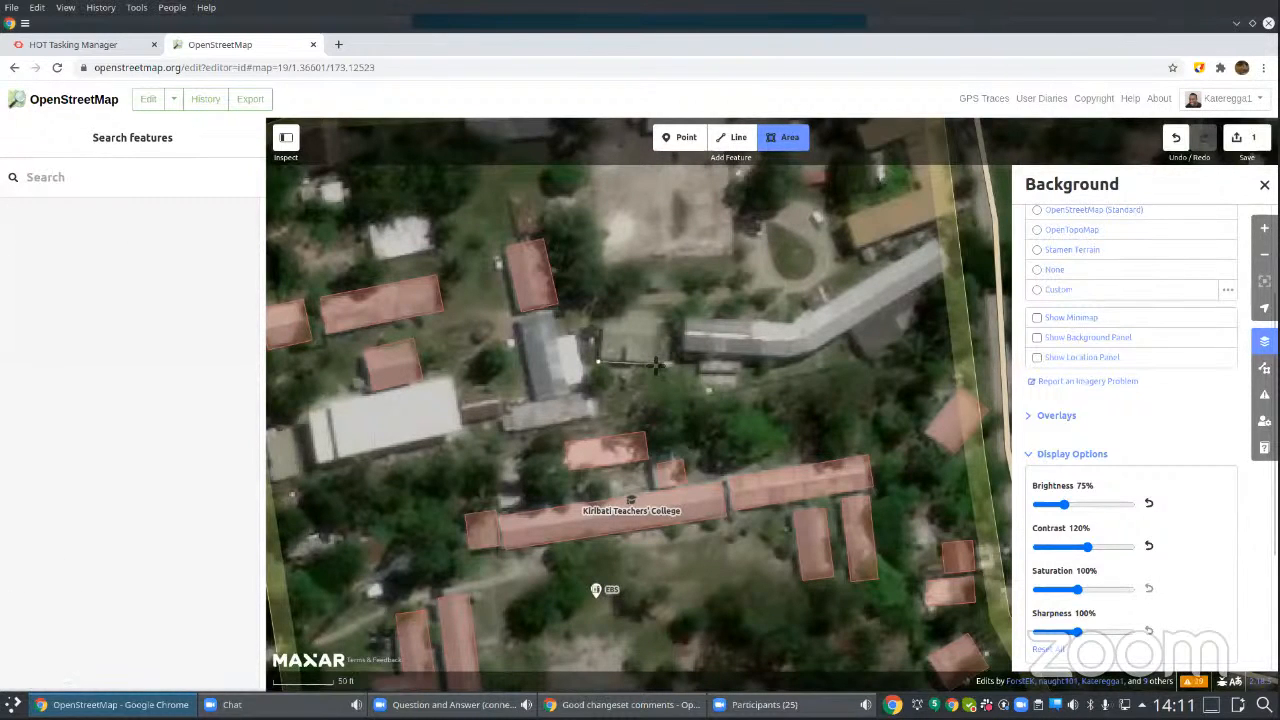
click(655, 365)
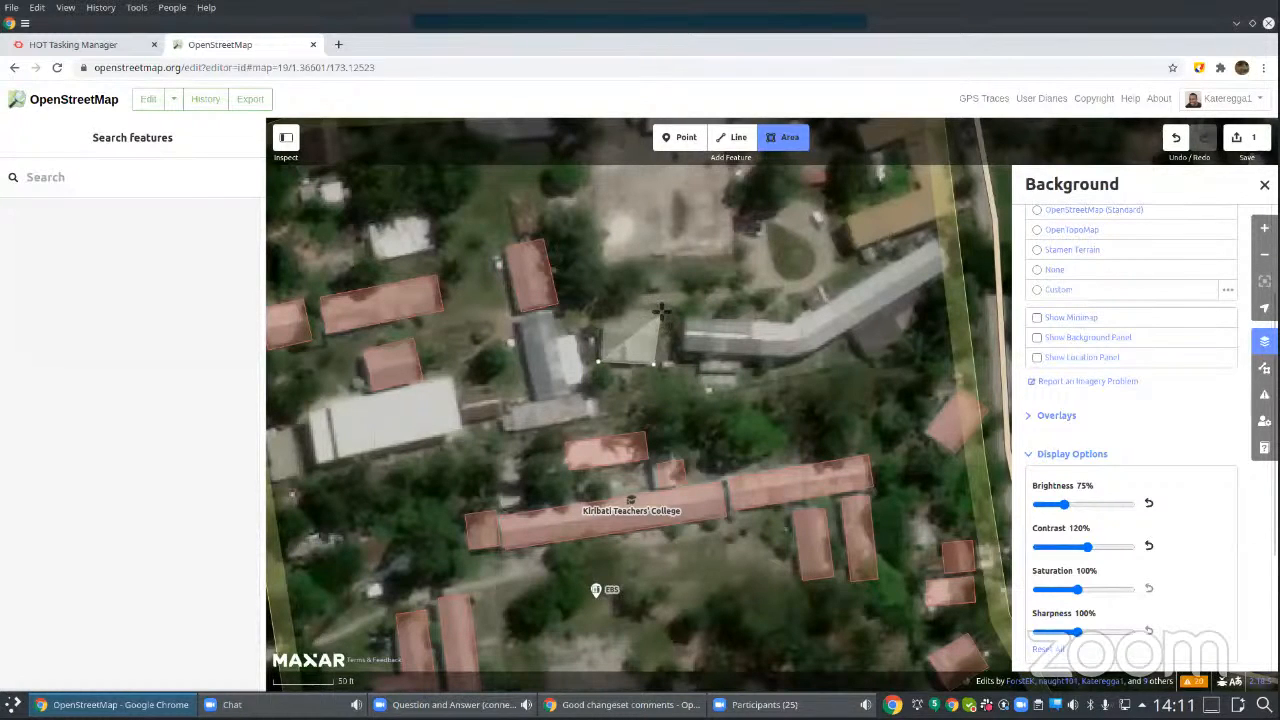
click(660, 308)
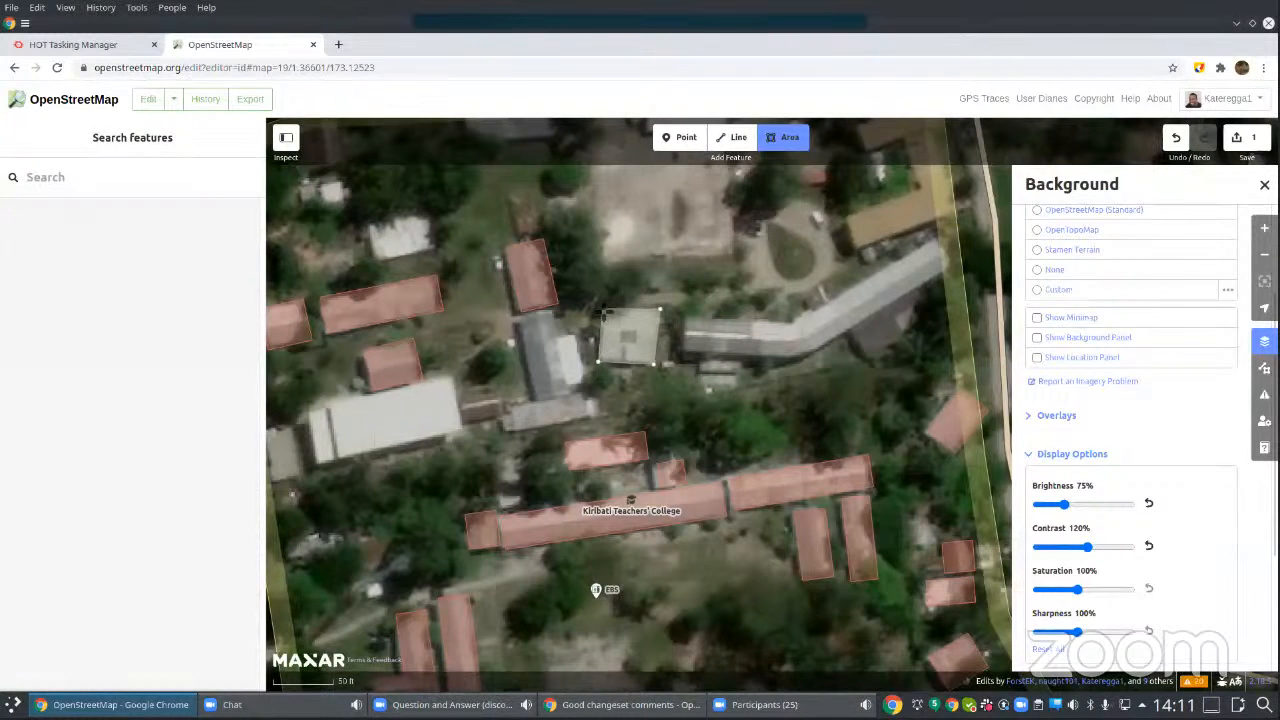
click(604, 366)
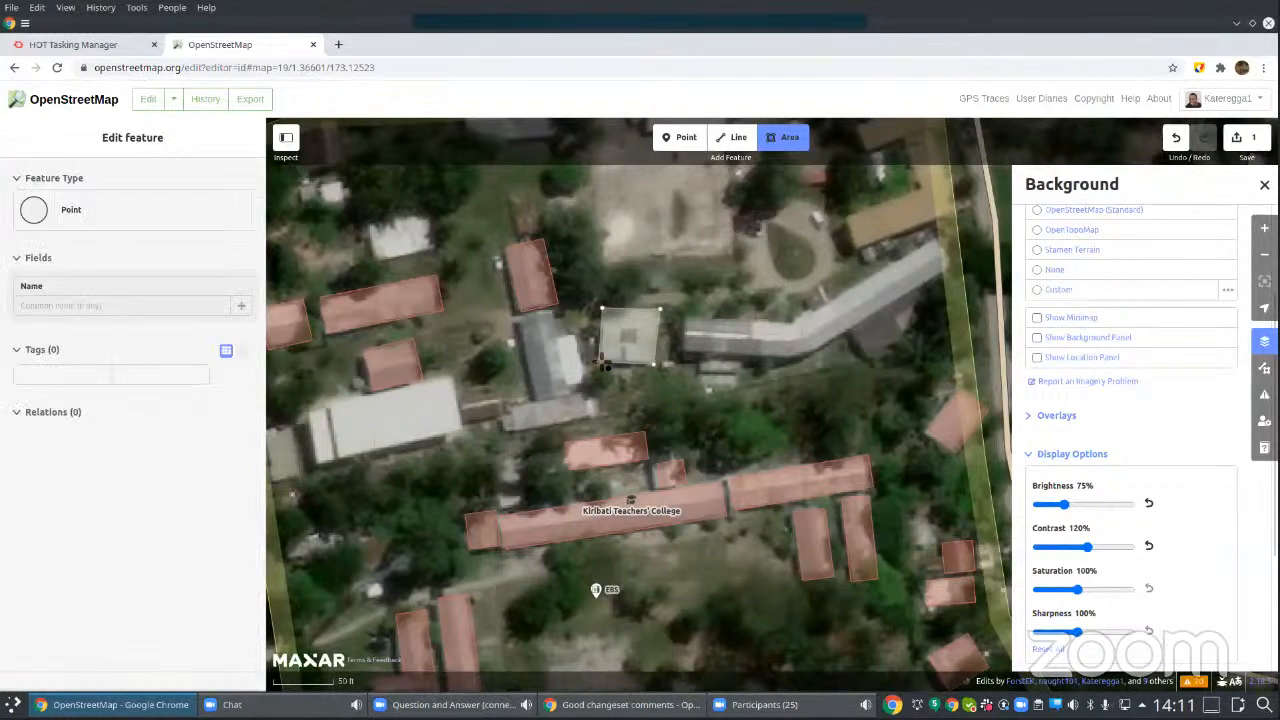
click(654, 360)
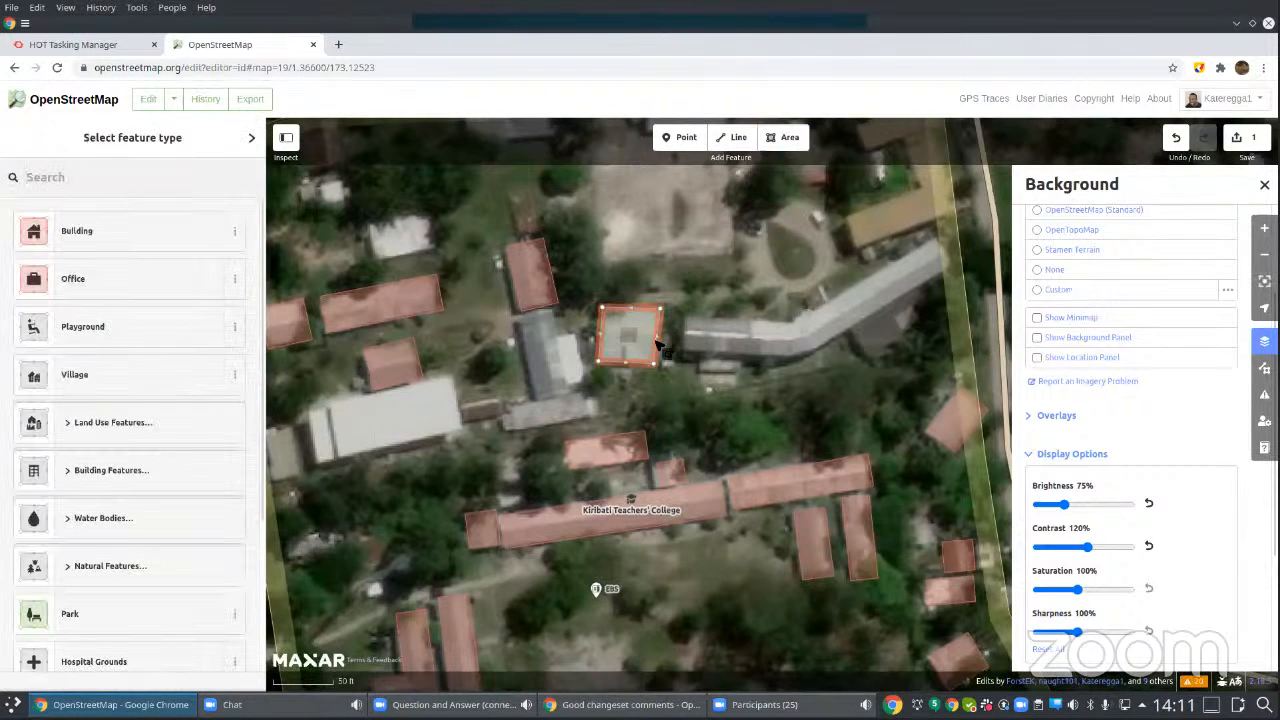
Step: Square the corners of the newly traced area and leave it without a feature type
right_click(657, 348)
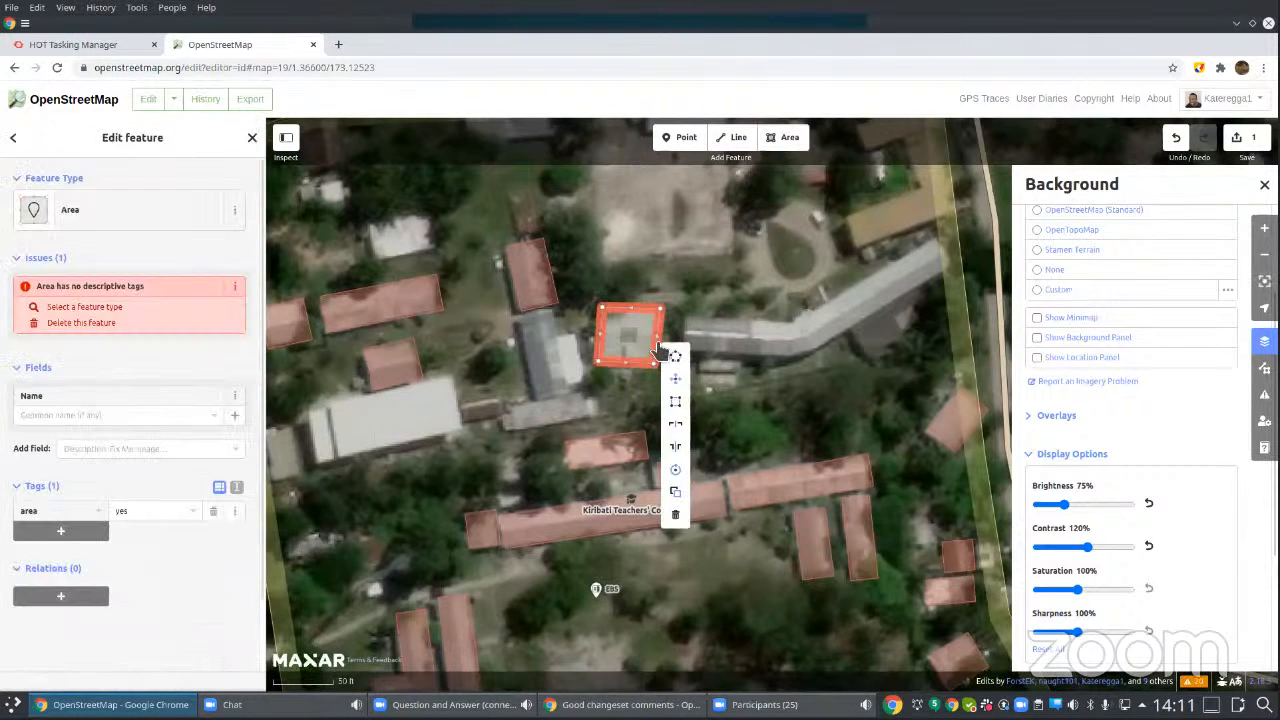
click(676, 402)
click(772, 418)
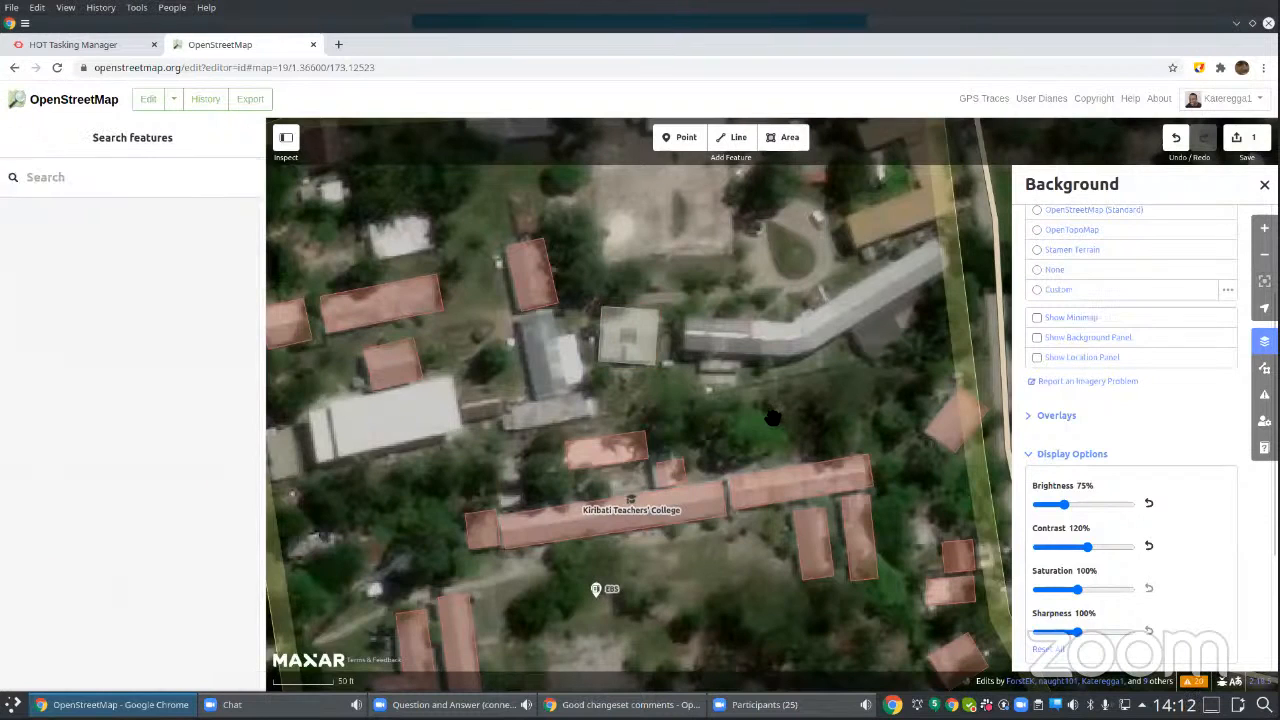
click(654, 317)
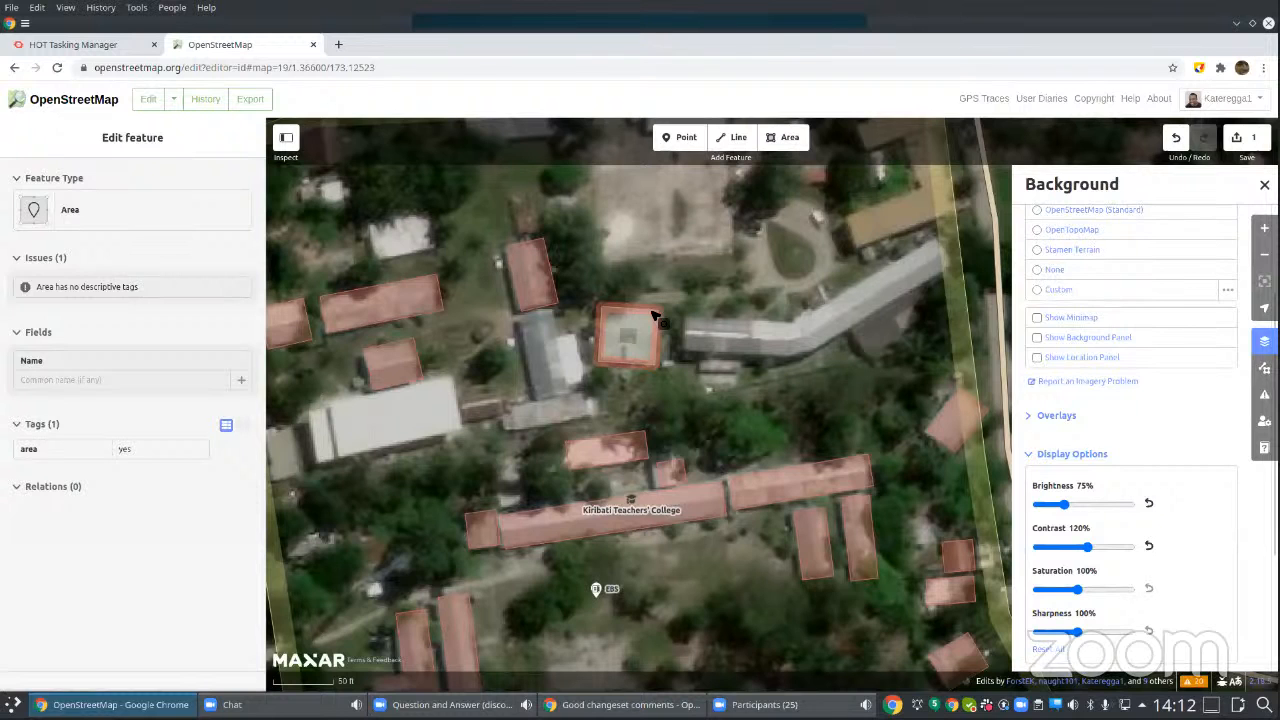
key(Escape)
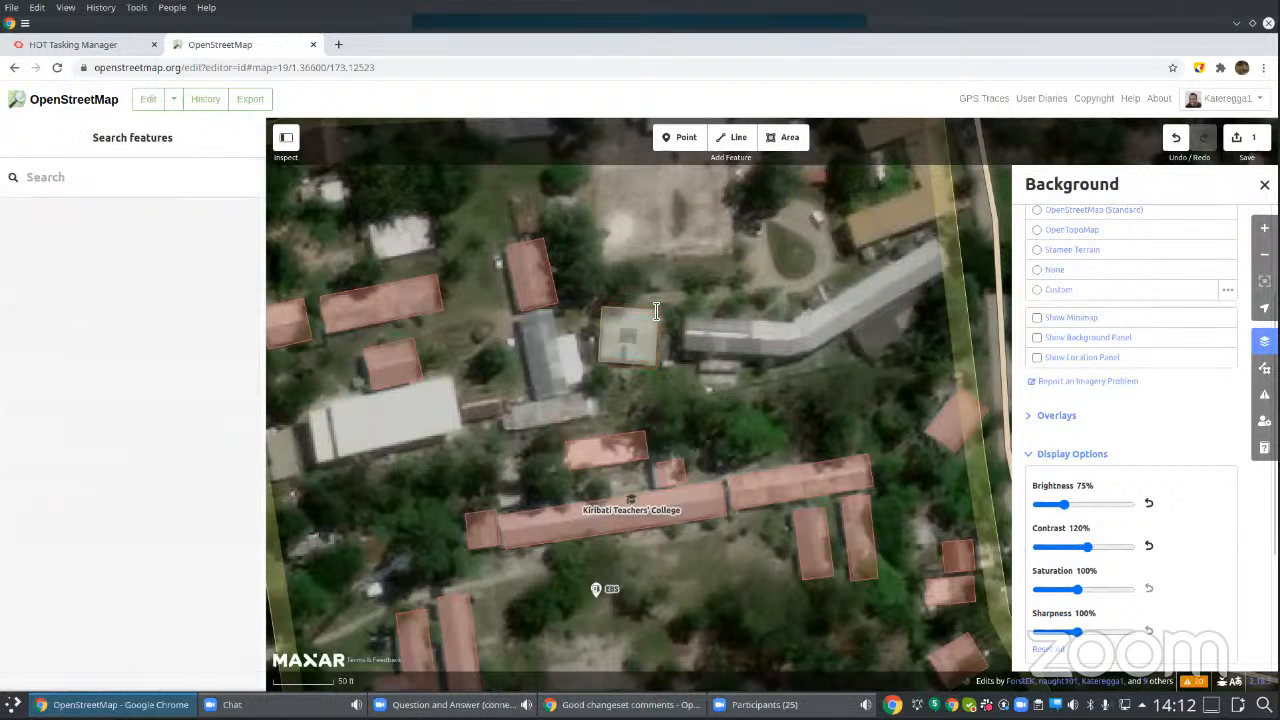
Step: Review the pending upload to OpenStreetMap and go from its listed error to the affected area
click(1245, 143)
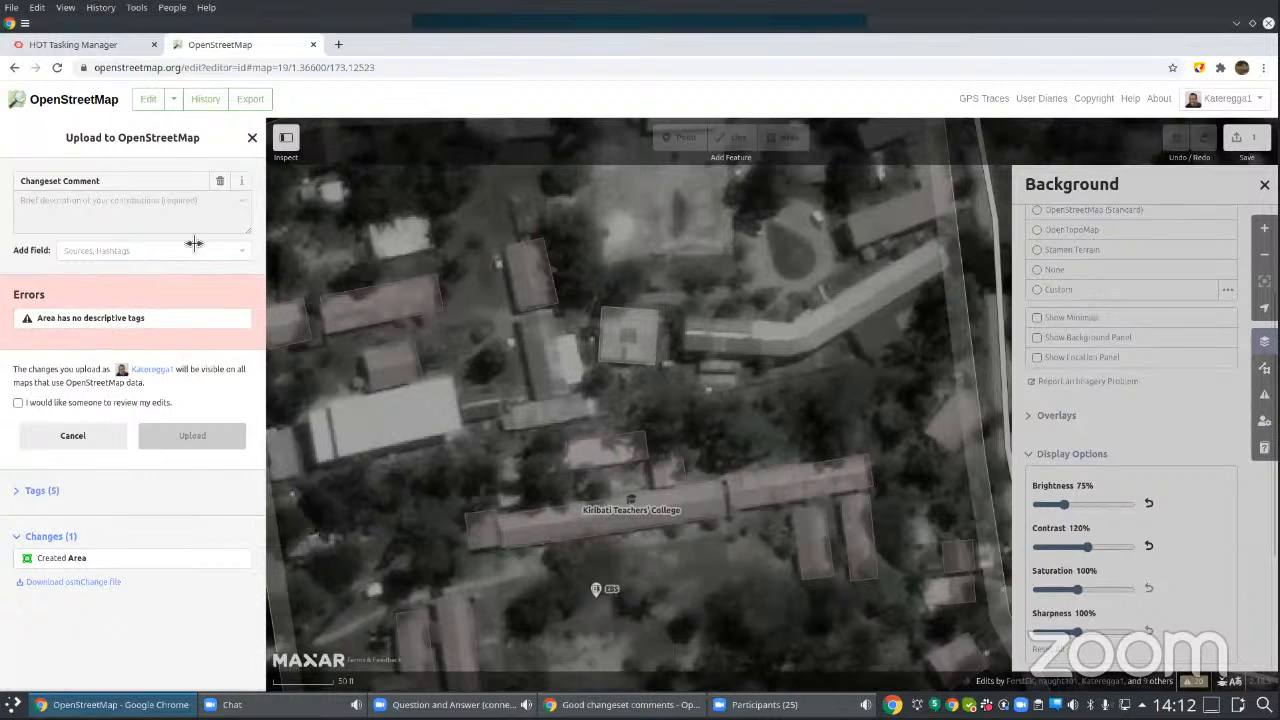
click(92, 320)
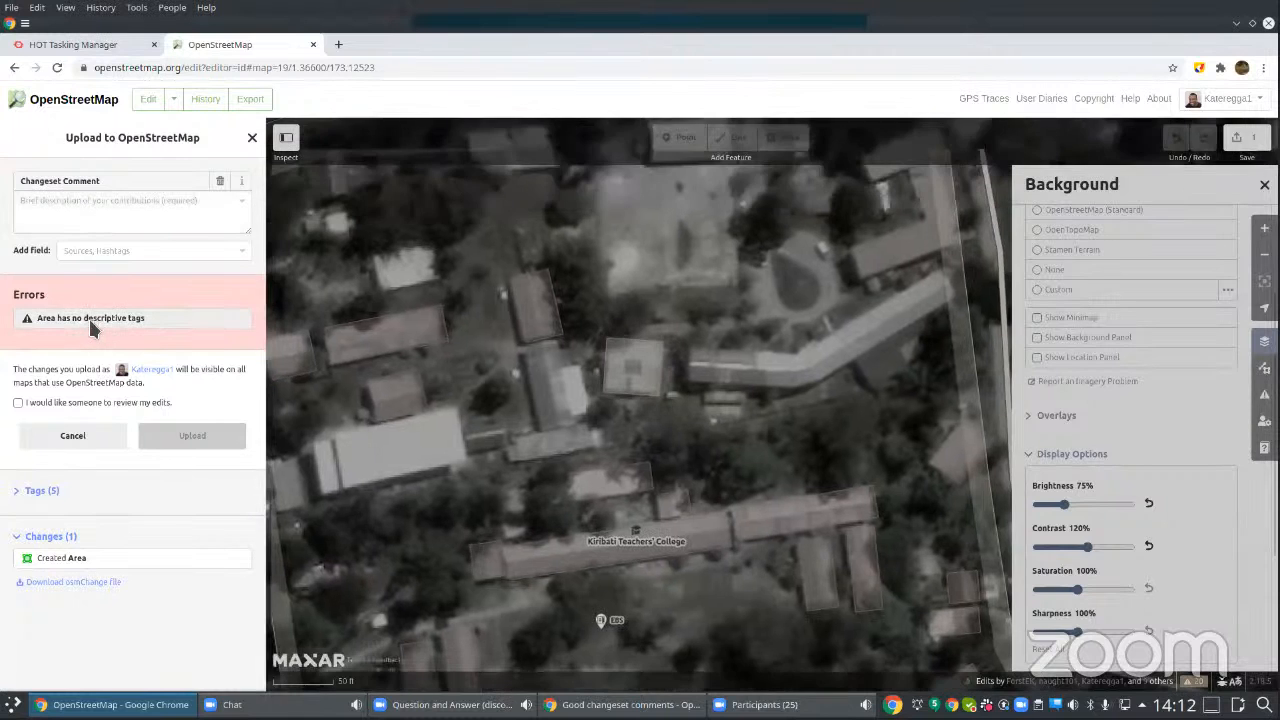
click(92, 320)
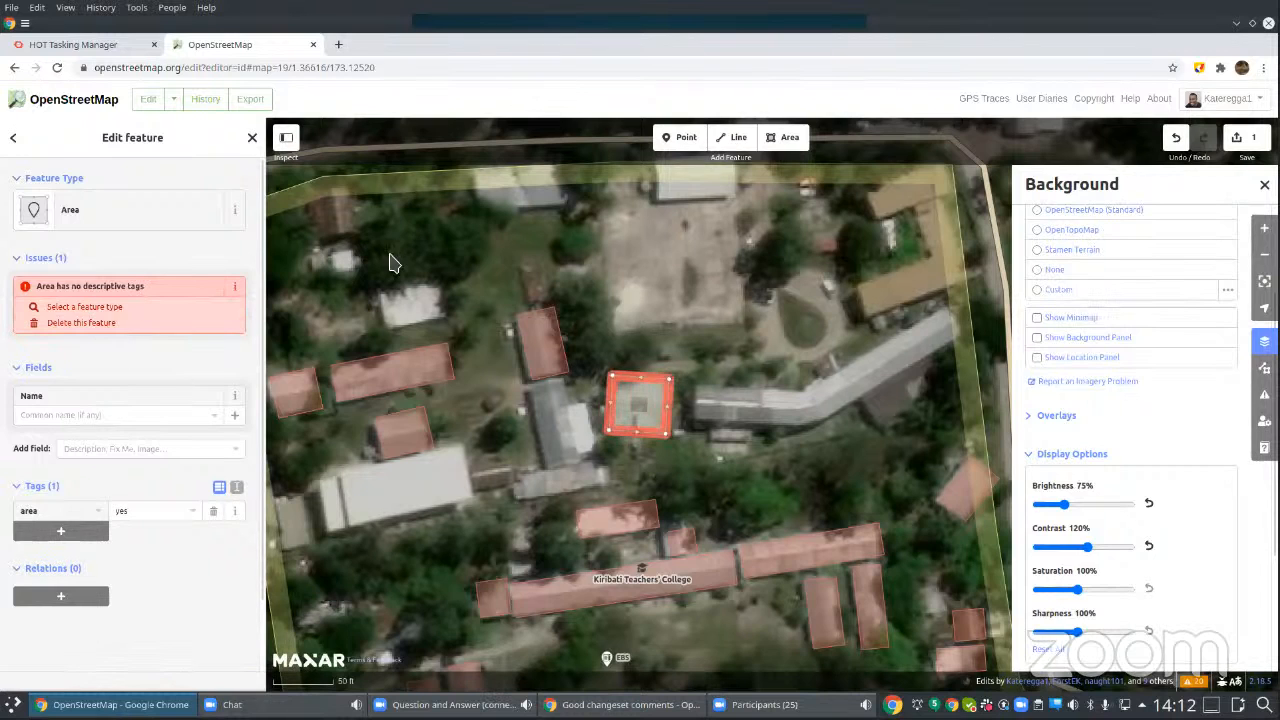
Step: Set the traced area's feature type to Building and deselect it
click(90, 214)
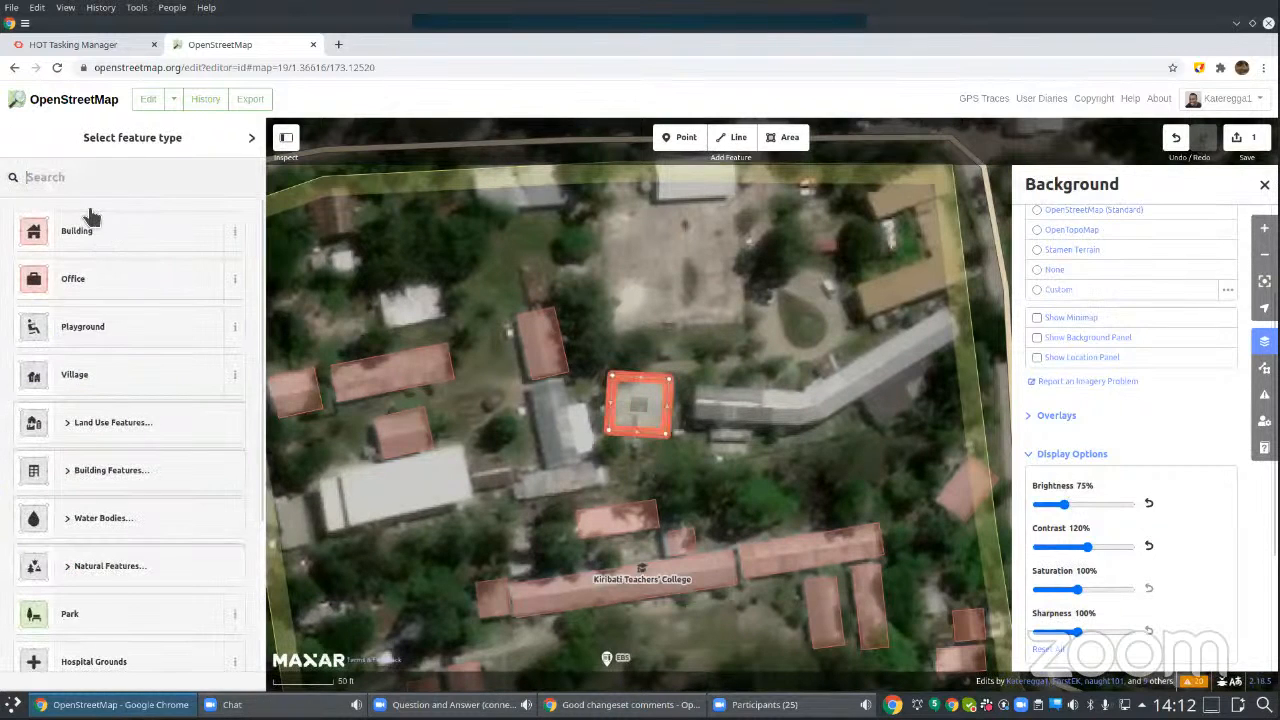
click(142, 224)
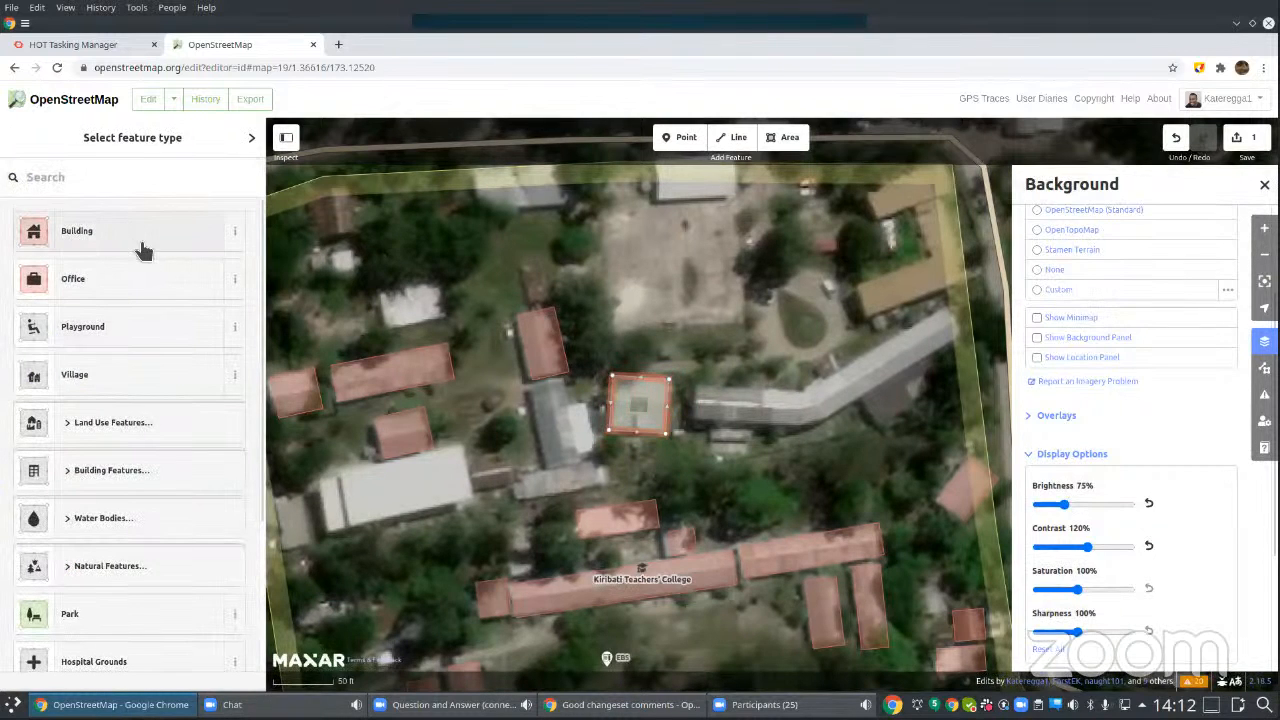
click(698, 328)
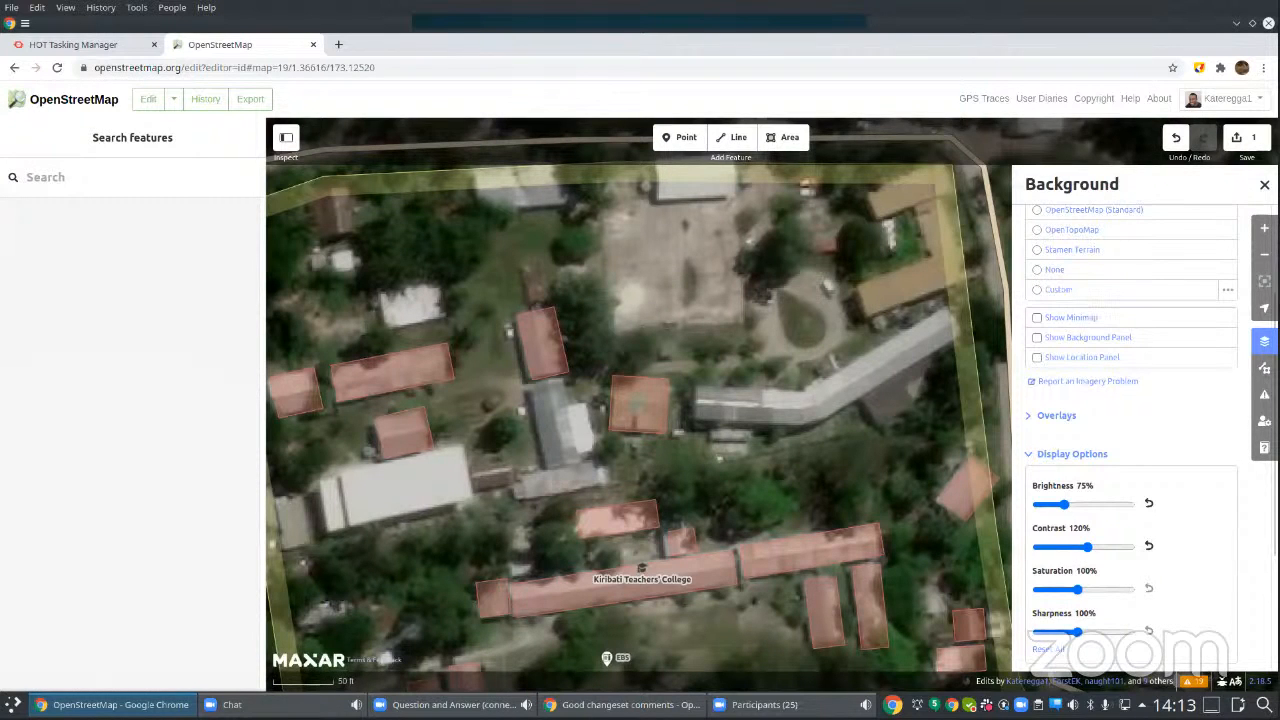
Step: Recheck the pending upload for errors and close the review without uploading
click(1243, 140)
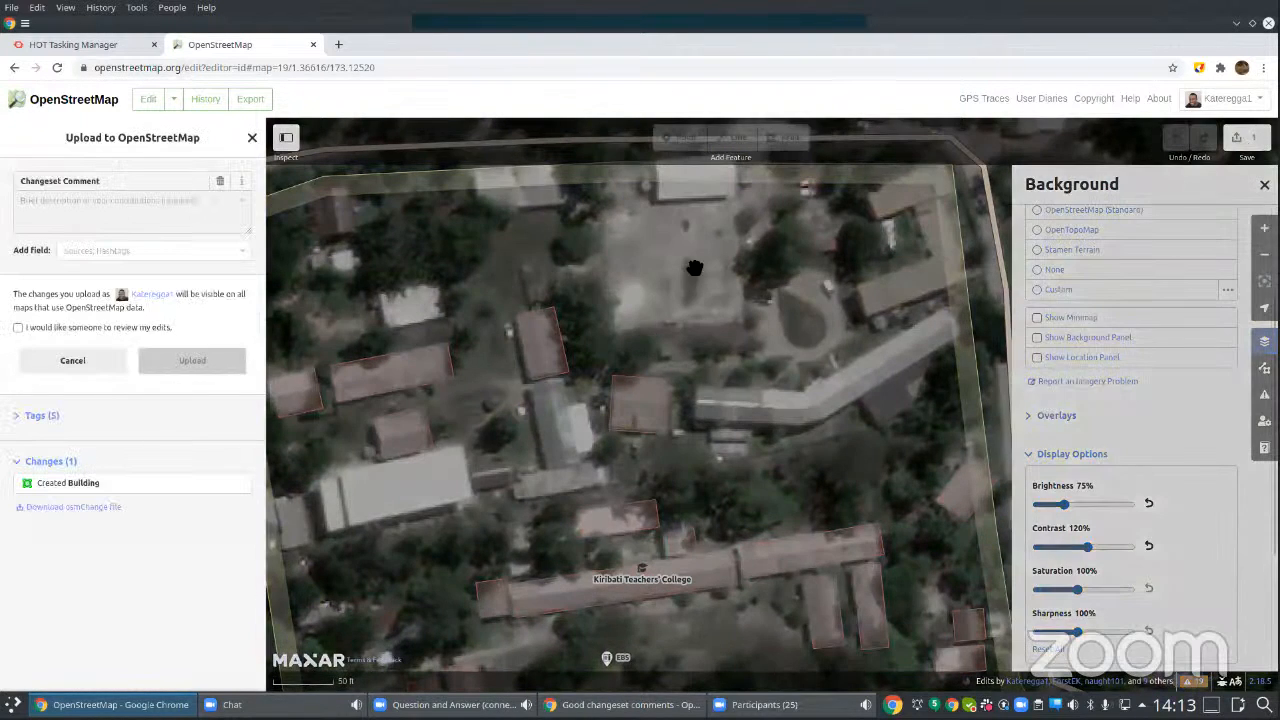
click(250, 139)
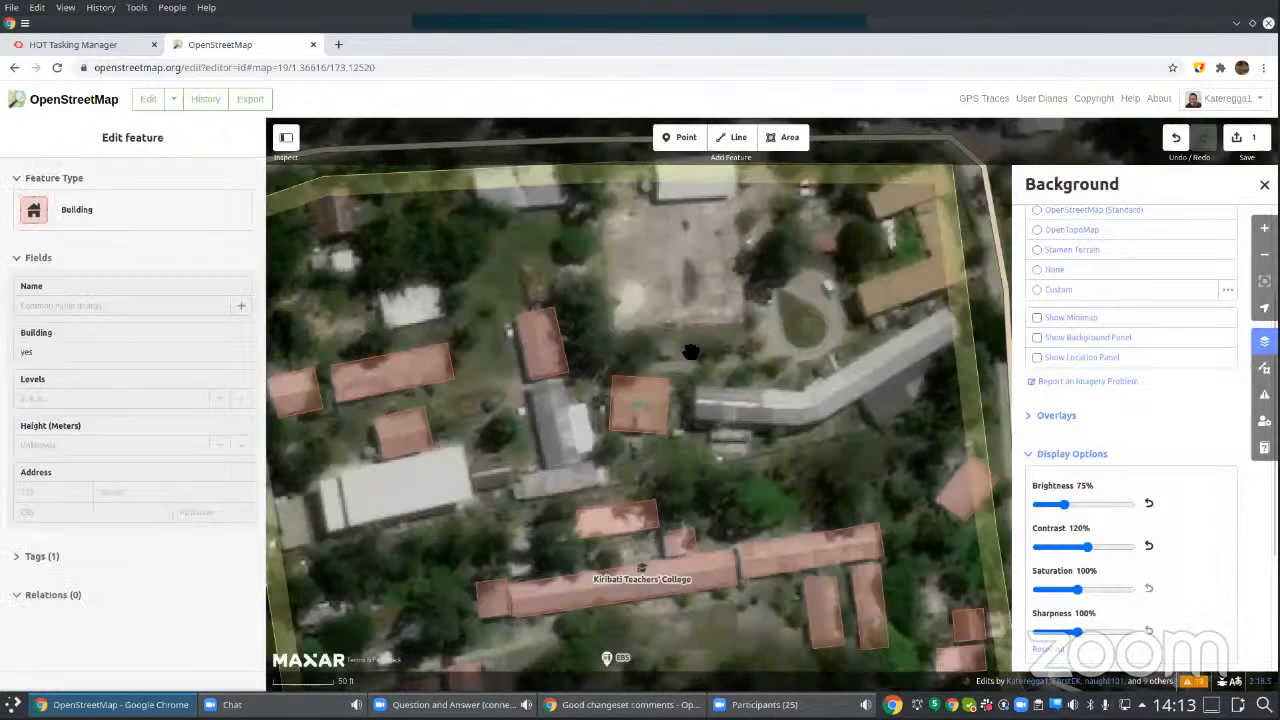
click(690, 352)
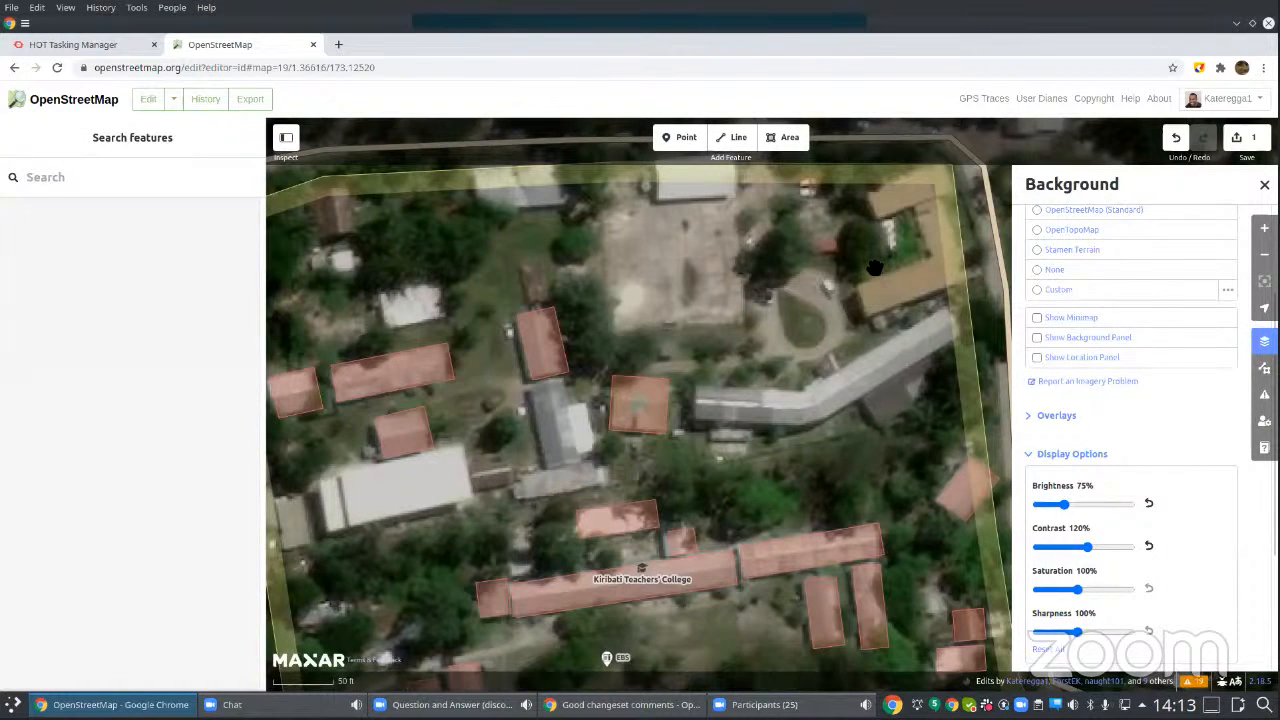
Step: Draw a four-cornered area overlapping the minor road just outside the college's eastern boundary, north of the mapped building there
drag(874, 268, 589, 313)
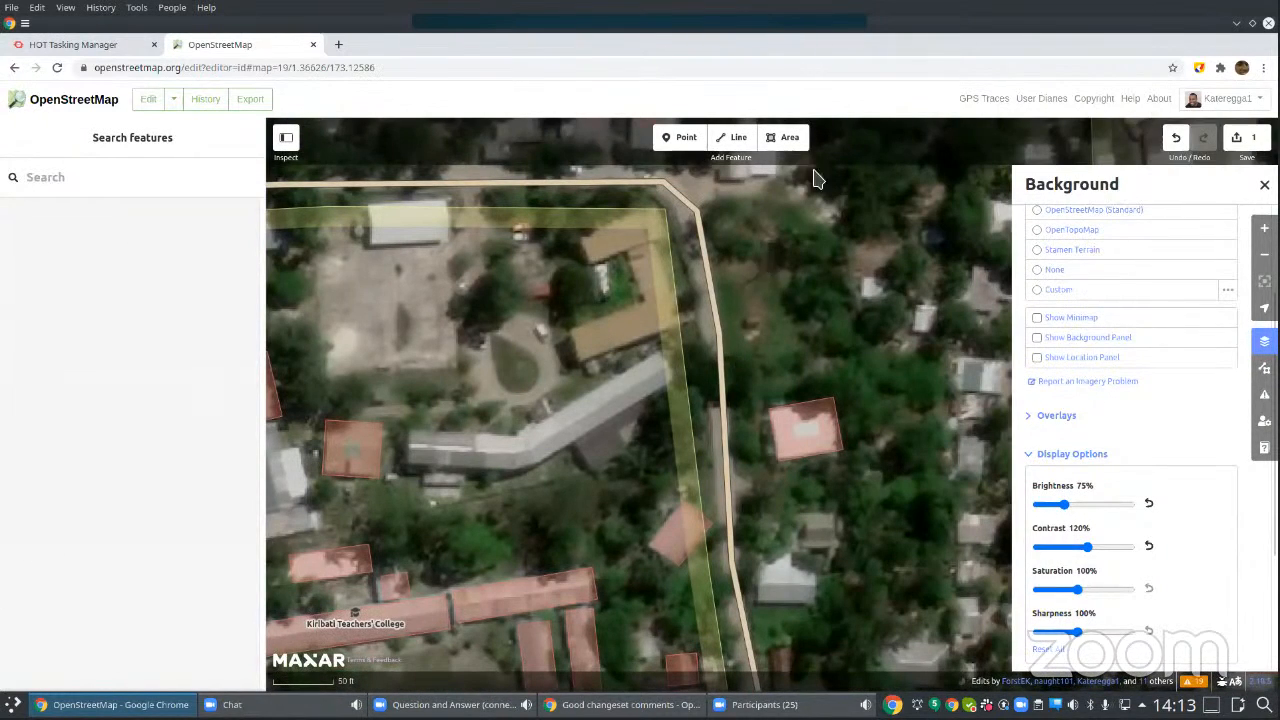
drag(723, 390, 803, 214)
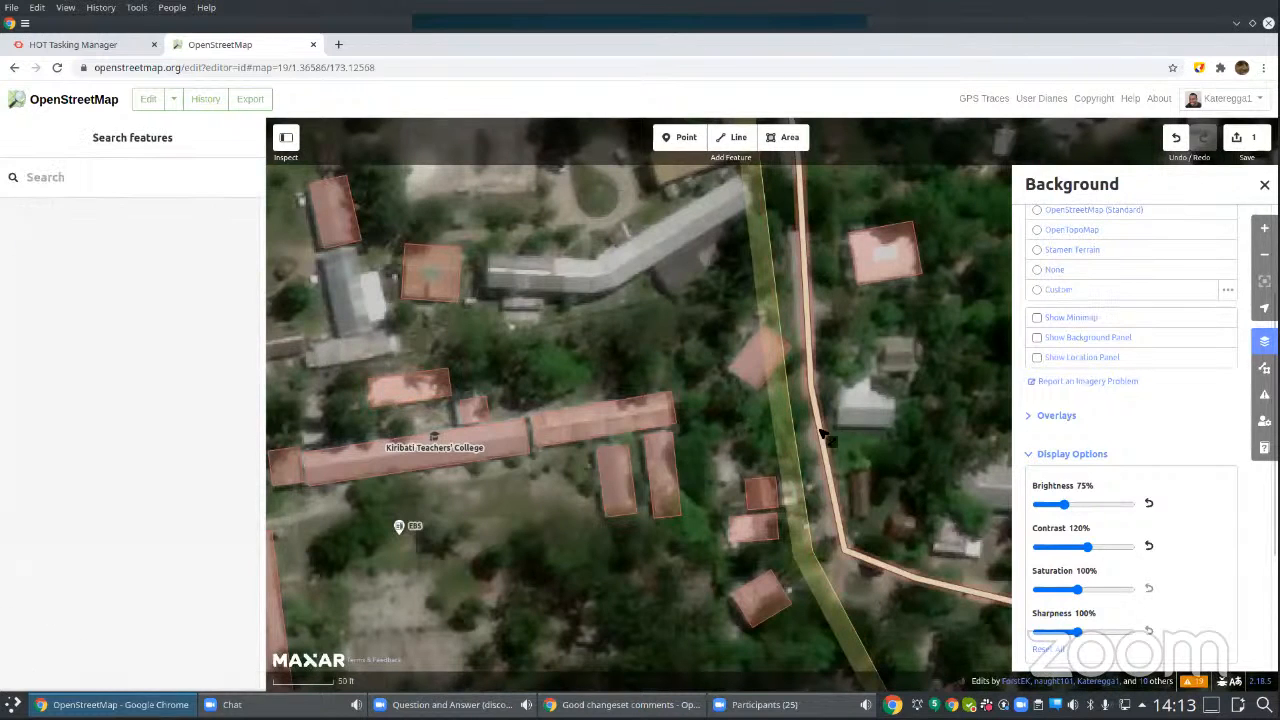
drag(820, 204, 855, 484)
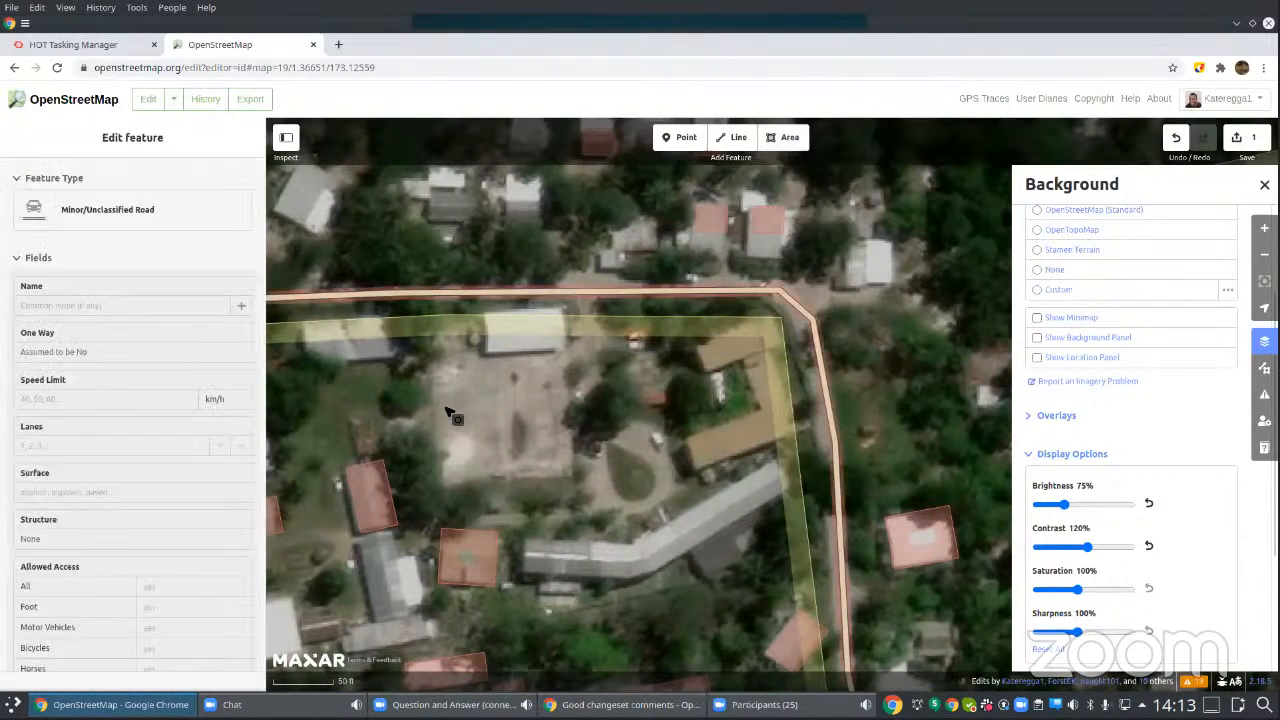
click(789, 142)
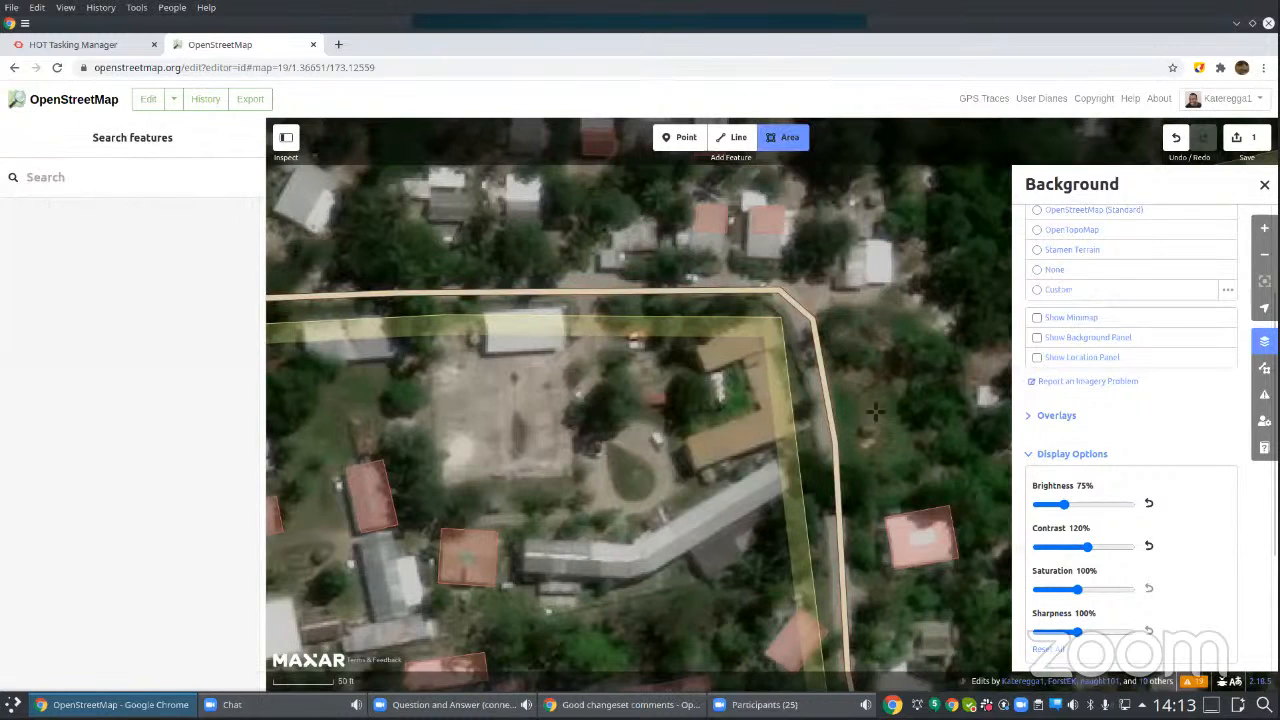
click(880, 405)
click(815, 444)
click(853, 495)
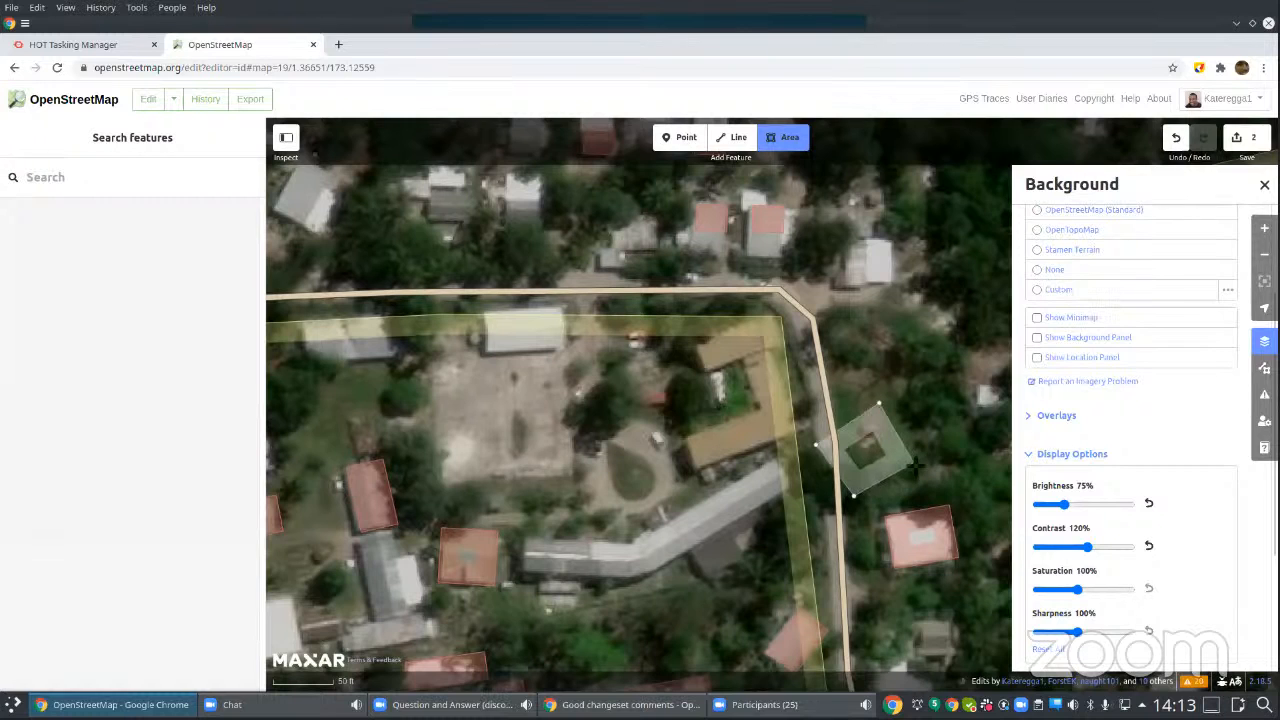
click(915, 457)
click(880, 405)
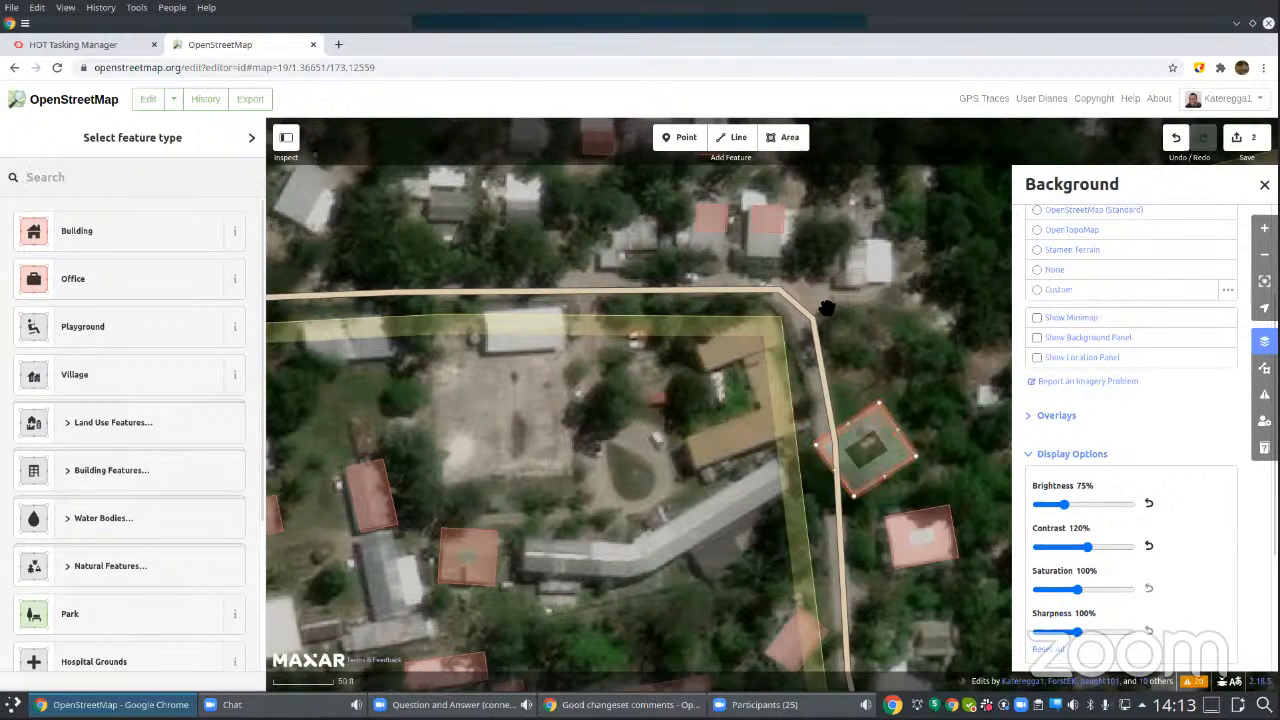
Step: Tag the newly drawn area as Building and move it east, clear of the minor road
click(78, 231)
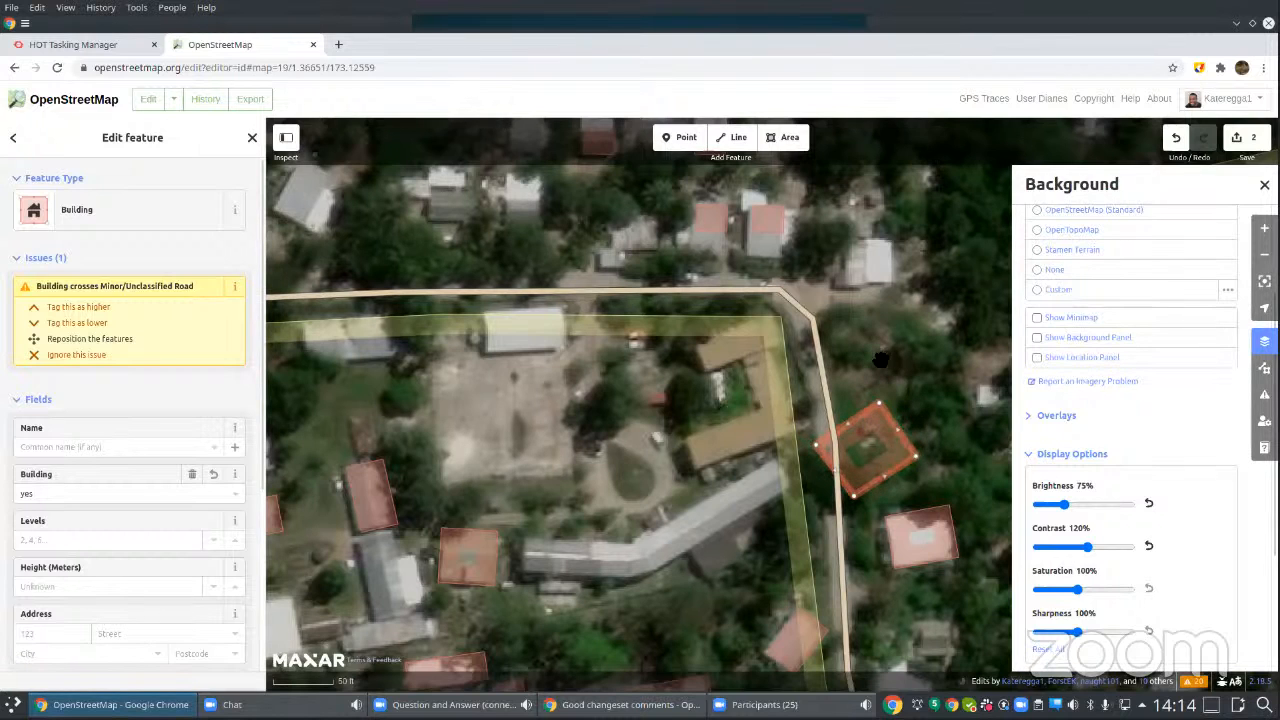
right_click(889, 421)
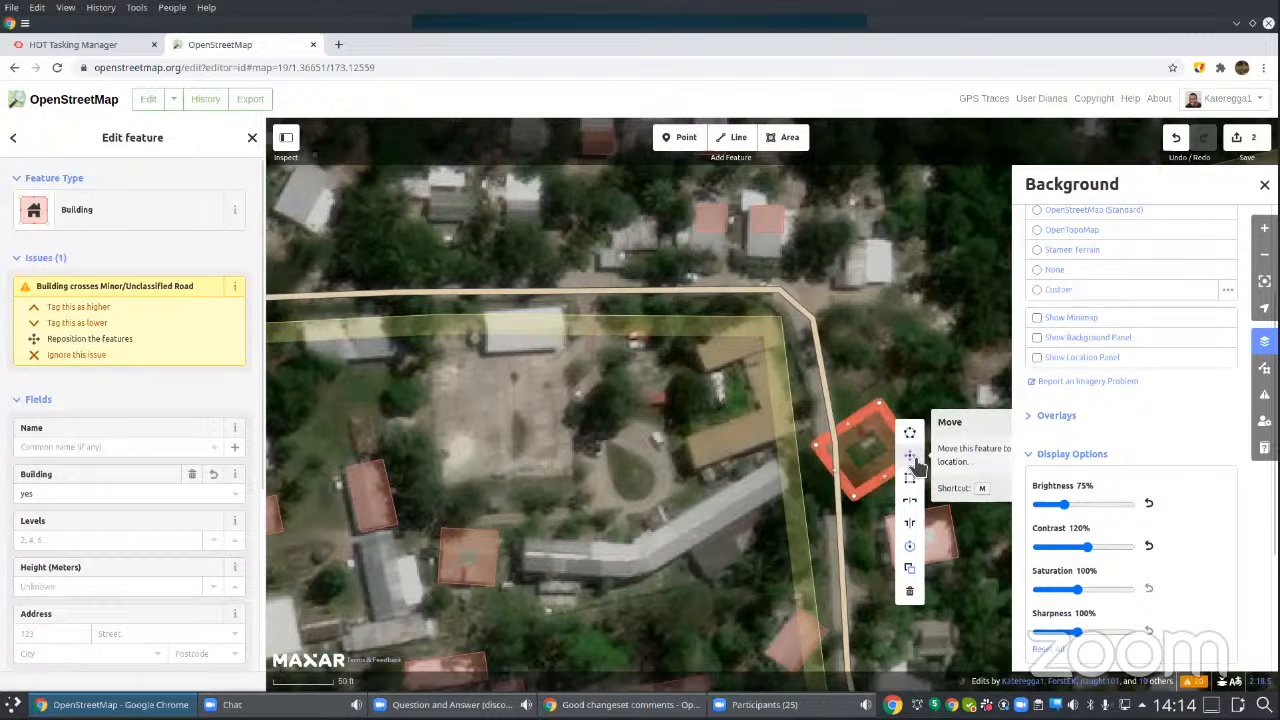
click(916, 463)
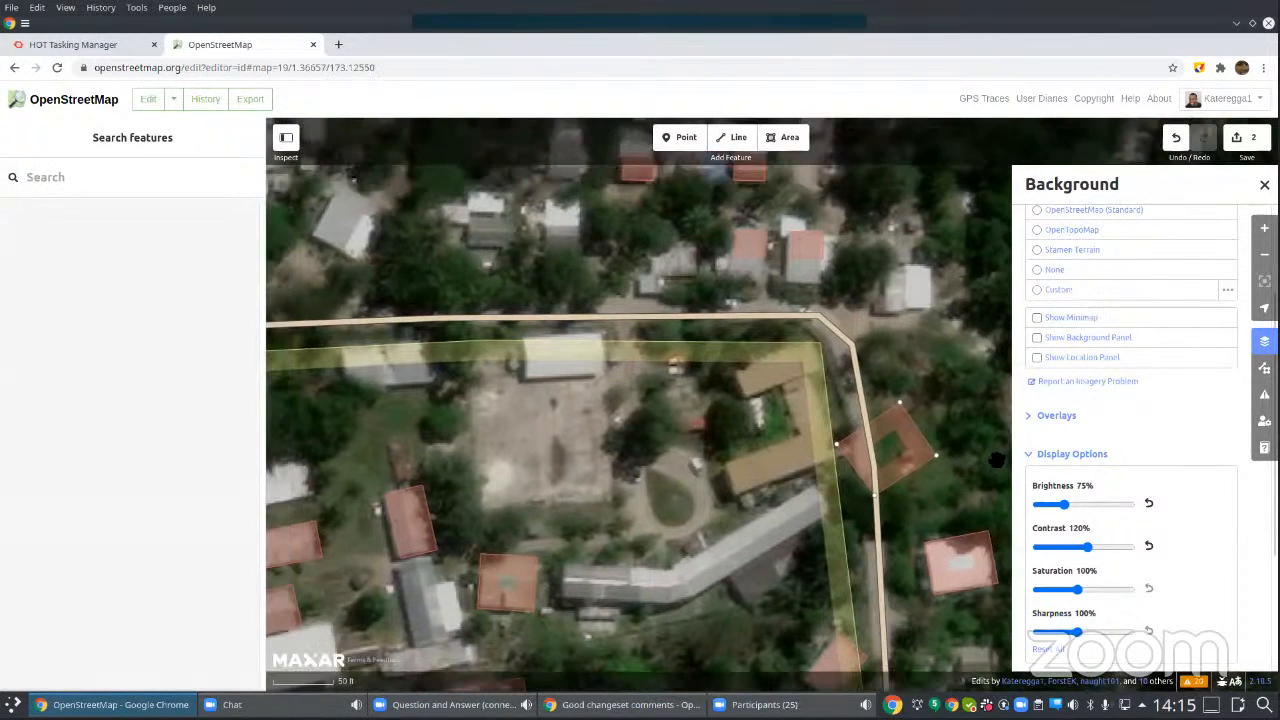
click(928, 458)
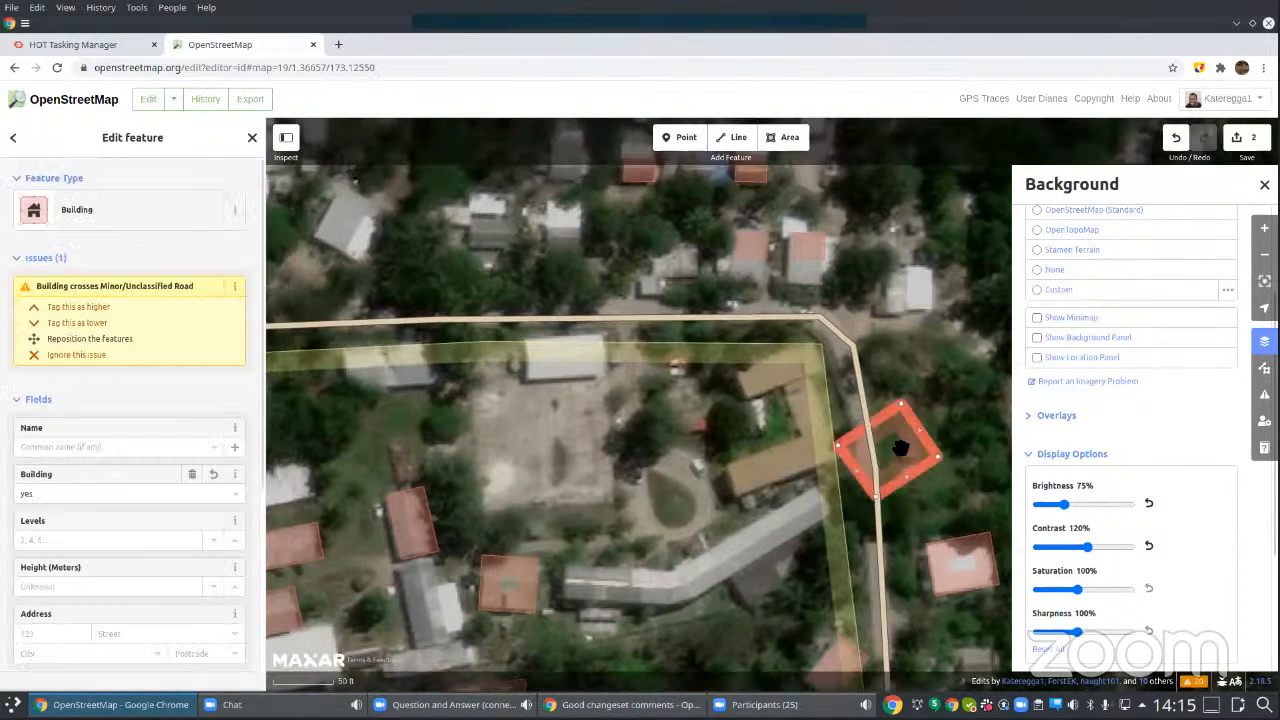
right_click(928, 458)
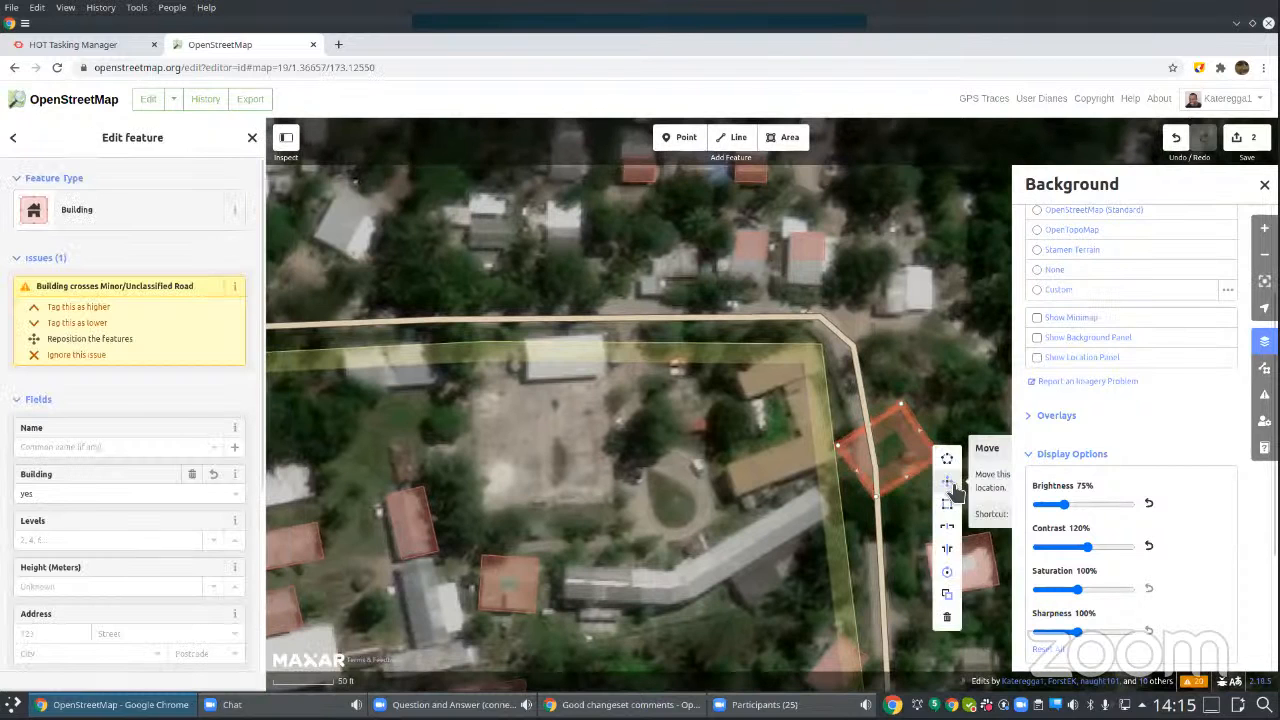
click(958, 485)
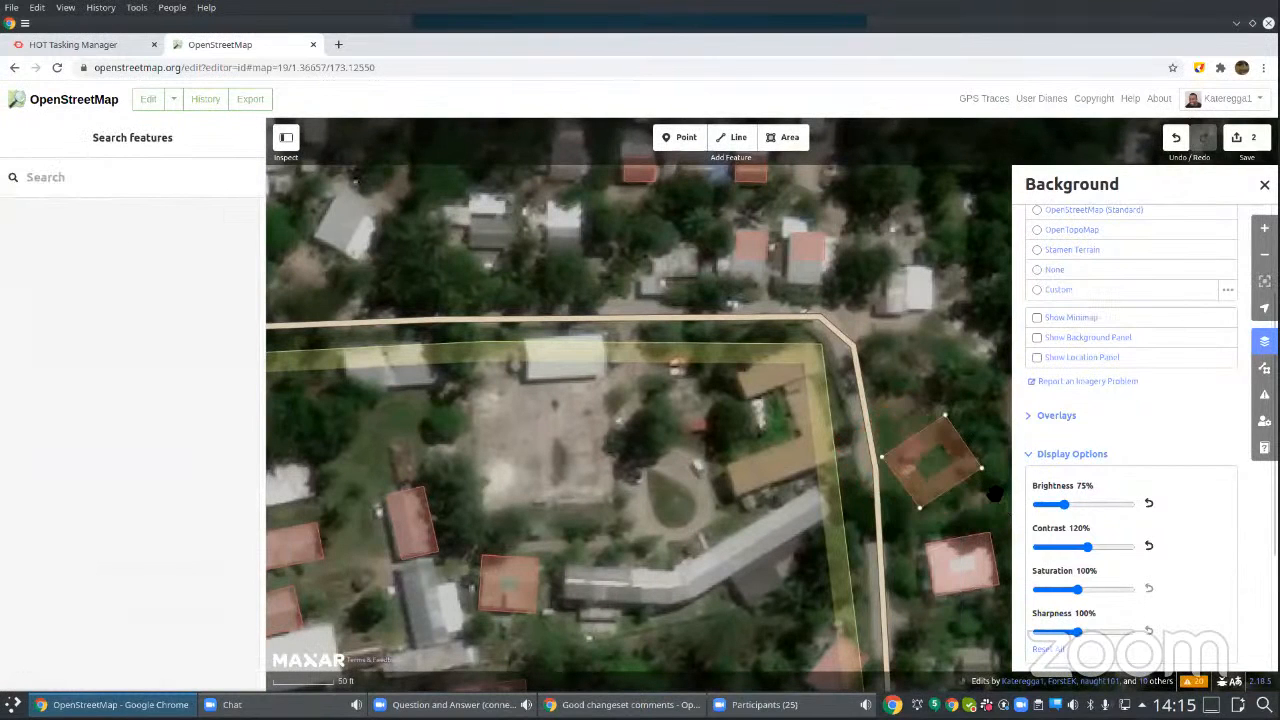
click(980, 525)
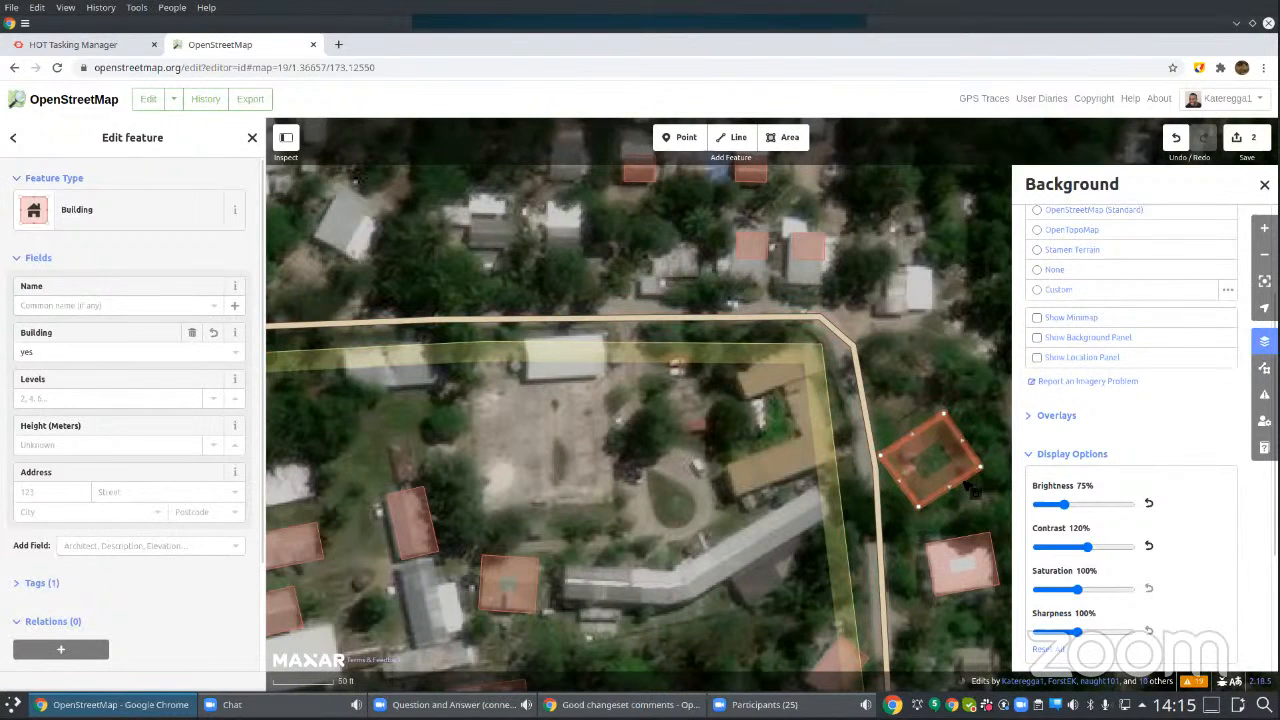
Step: Delete the relocated building beside the minor road
right_click(968, 482)
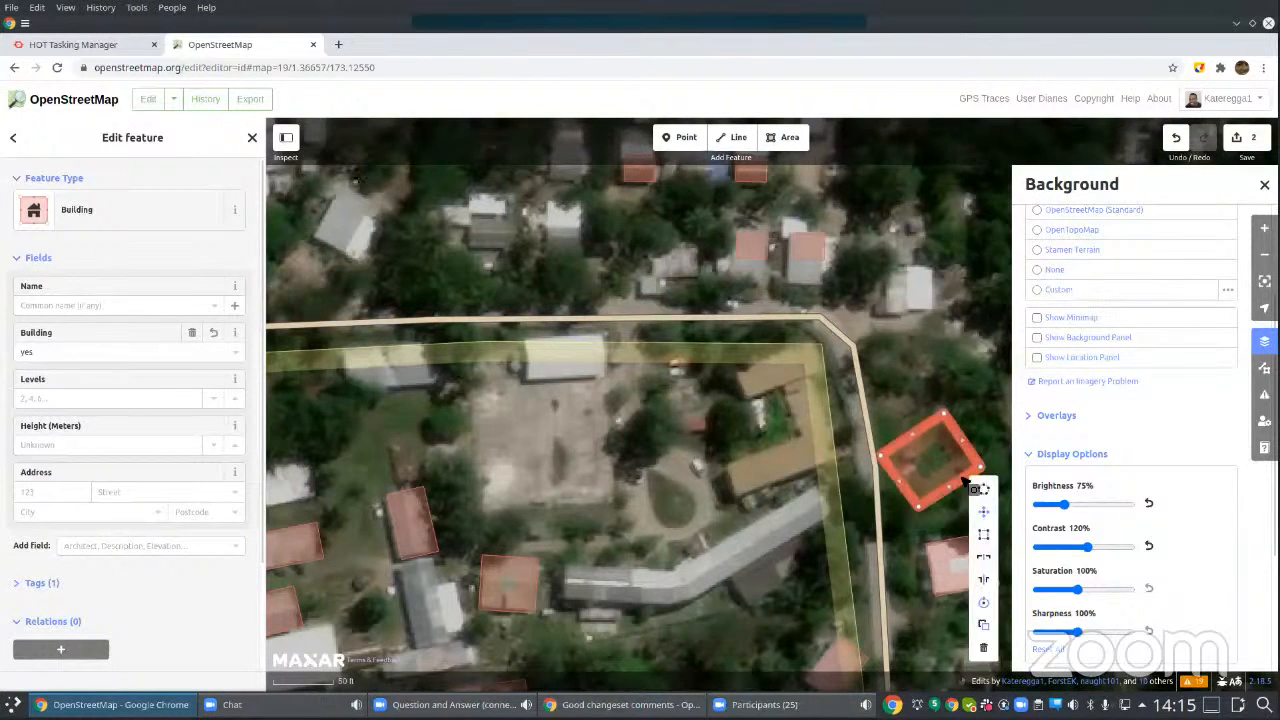
click(984, 649)
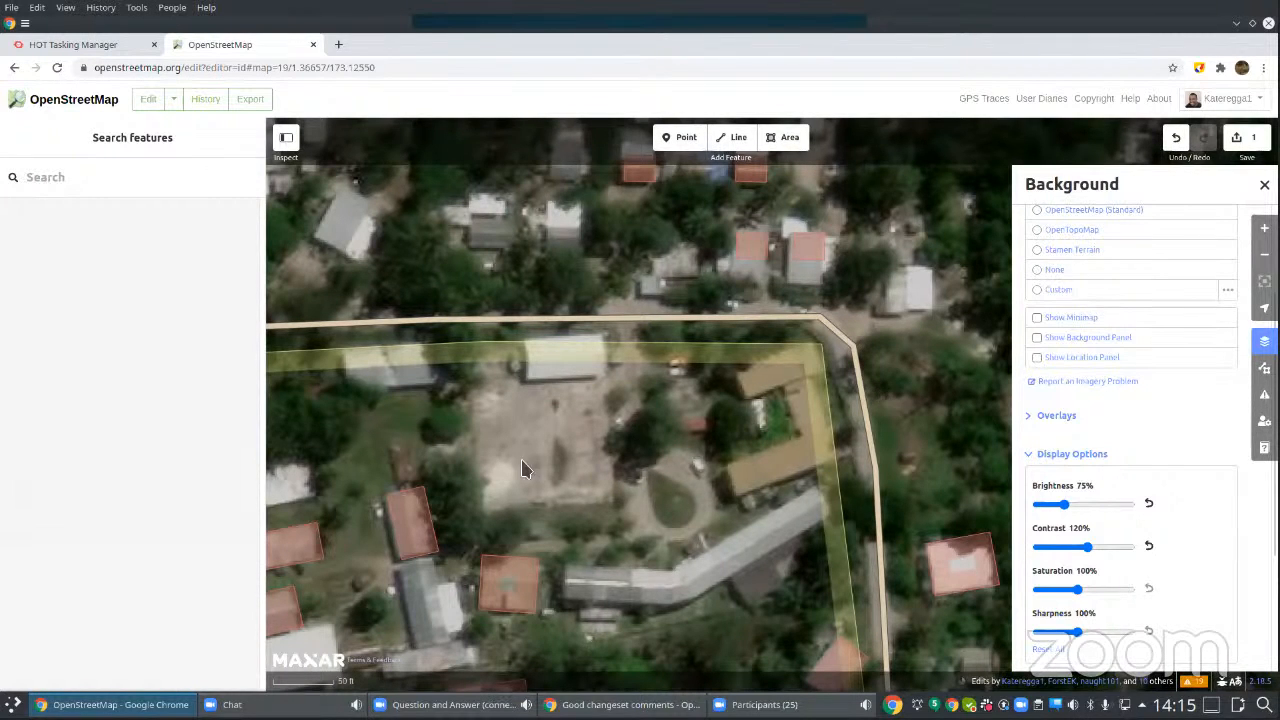
Step: Check the validation issues for My Edits, first Everywhere and then only In View
scroll(521, 459, down, 1)
scroll(521, 461, down, 1)
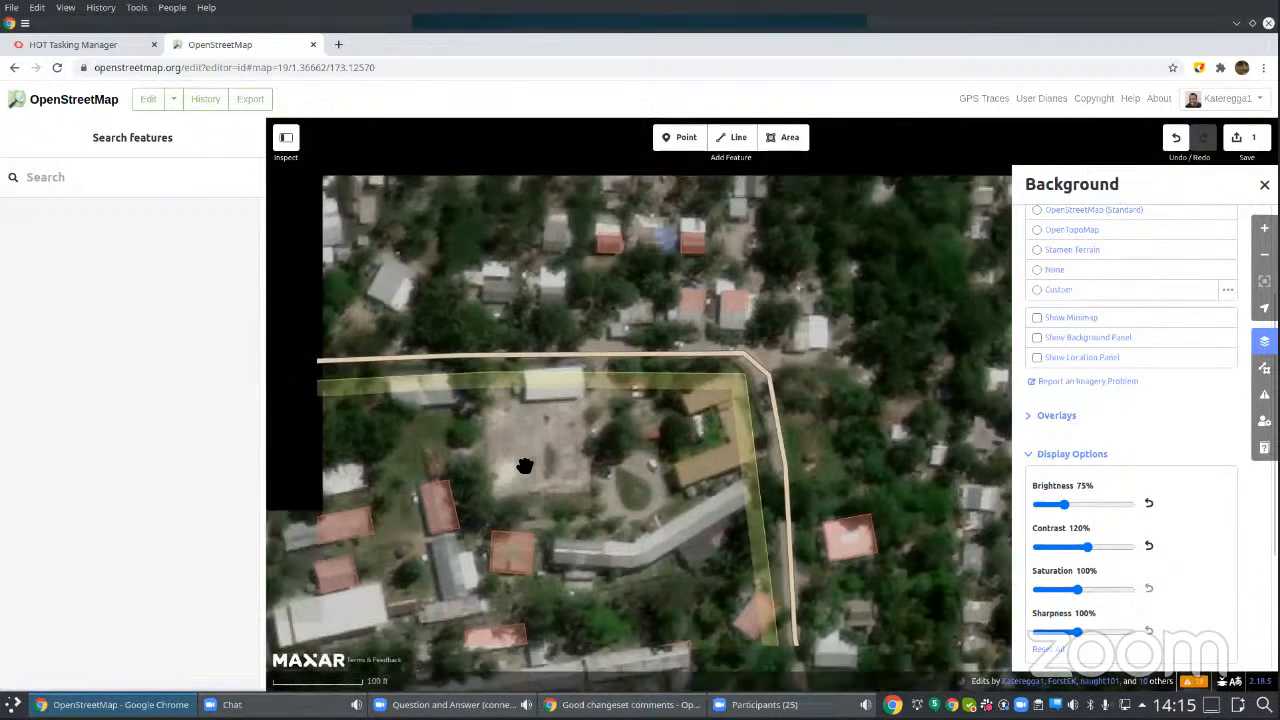
scroll(524, 466, down, 1)
scroll(538, 470, down, 1)
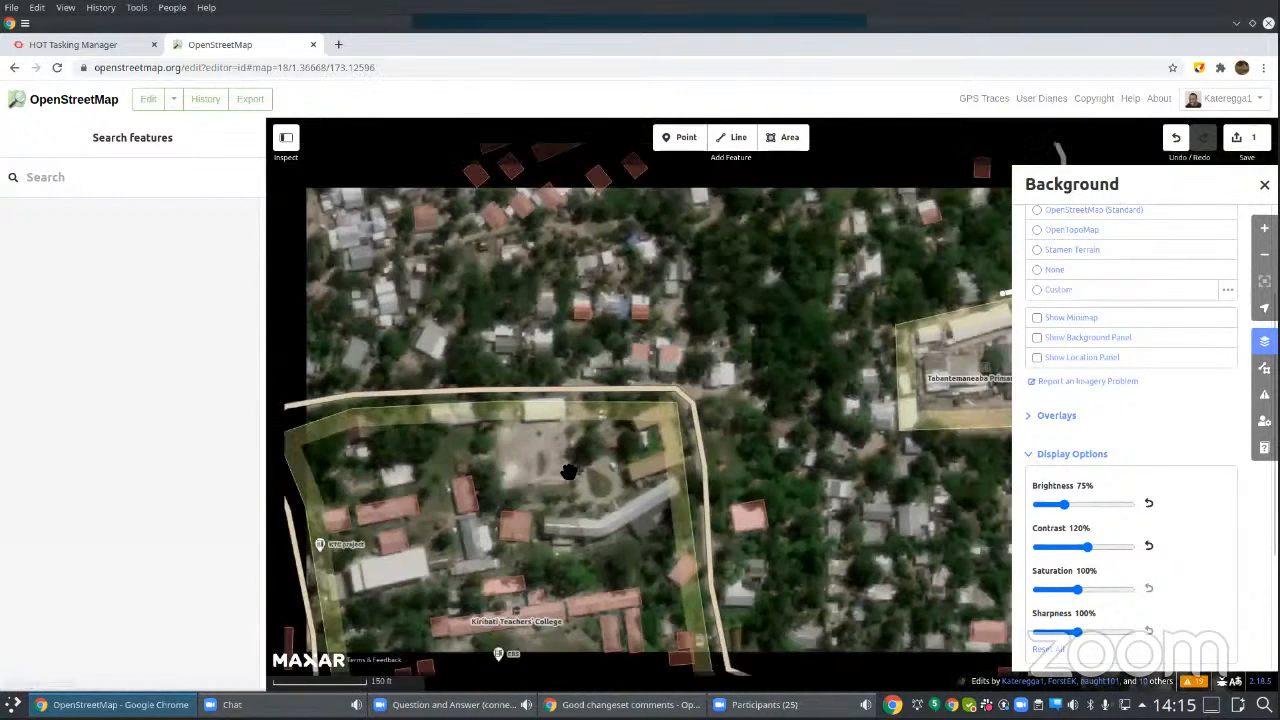
scroll(575, 440, down, 1)
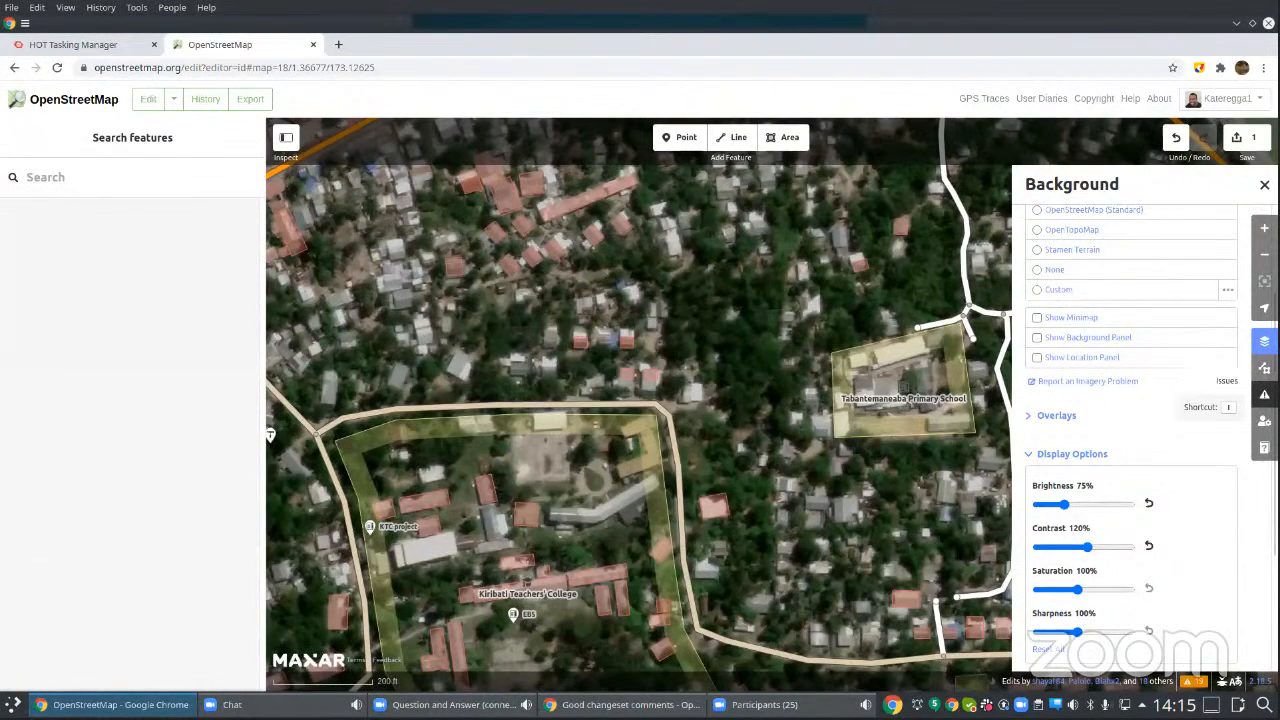
click(705, 507)
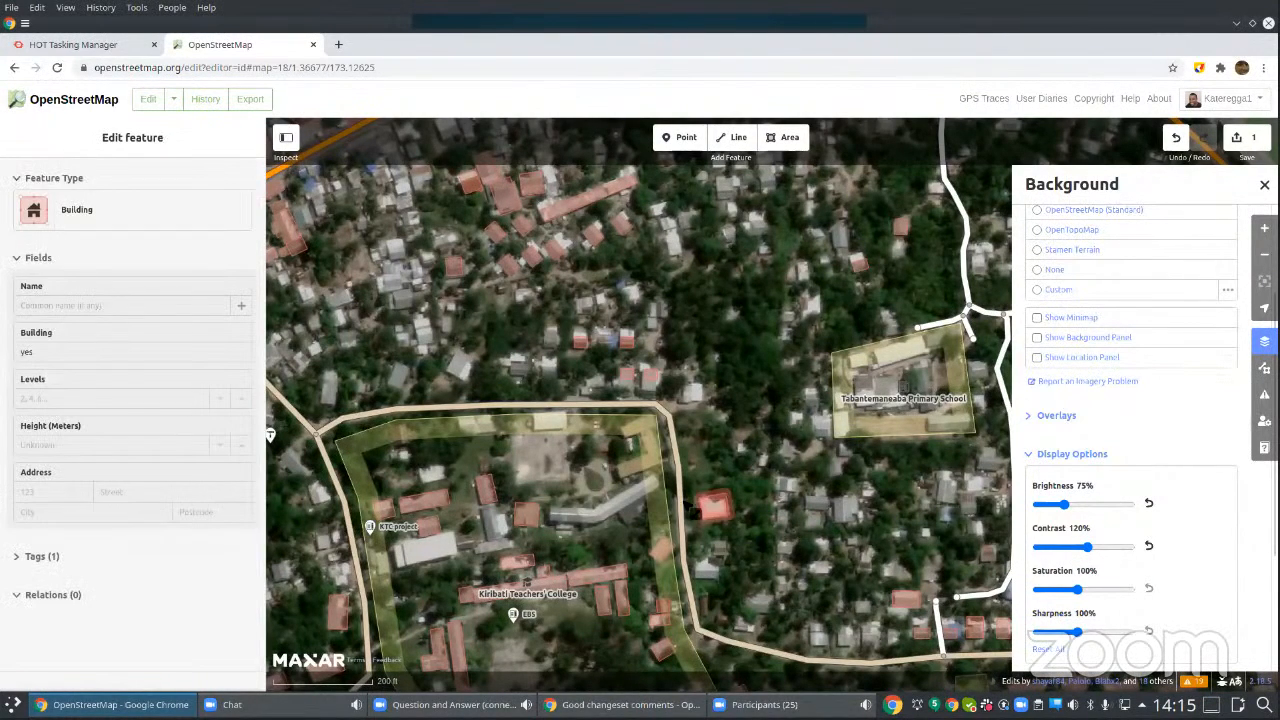
scroll(715, 450, down, 3)
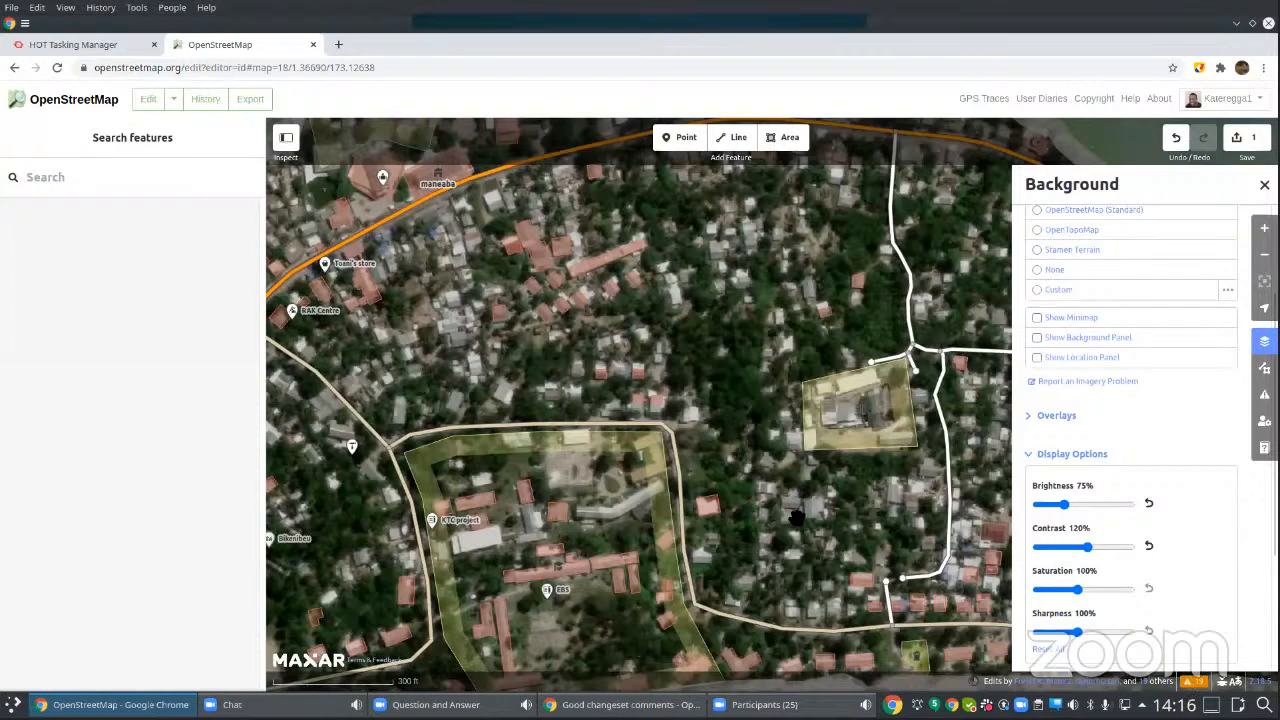
scroll(796, 517, down, 1)
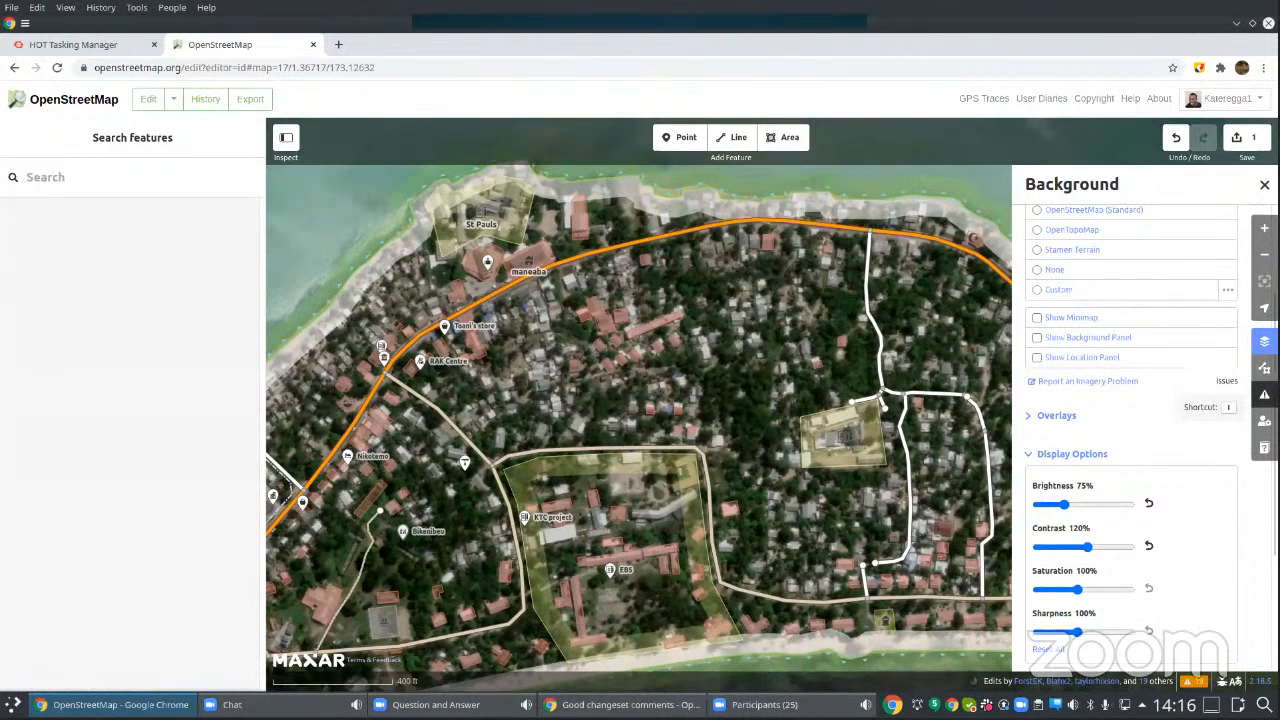
click(1264, 394)
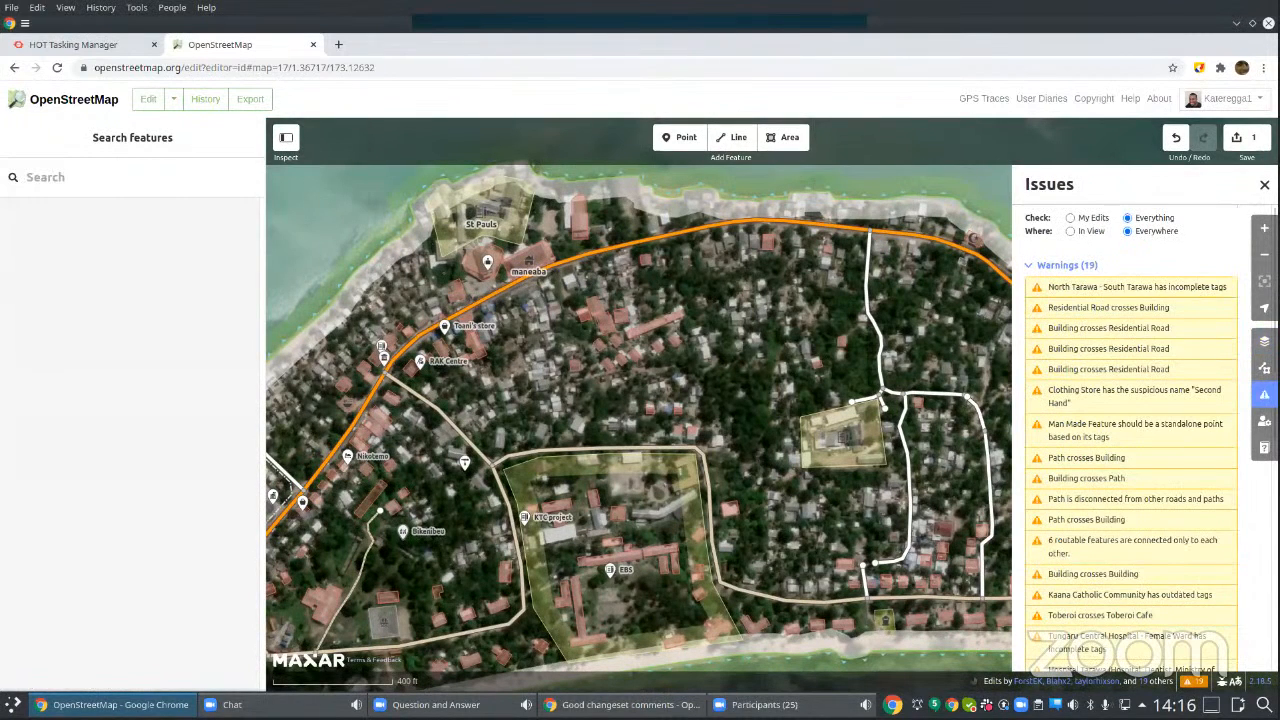
click(1070, 218)
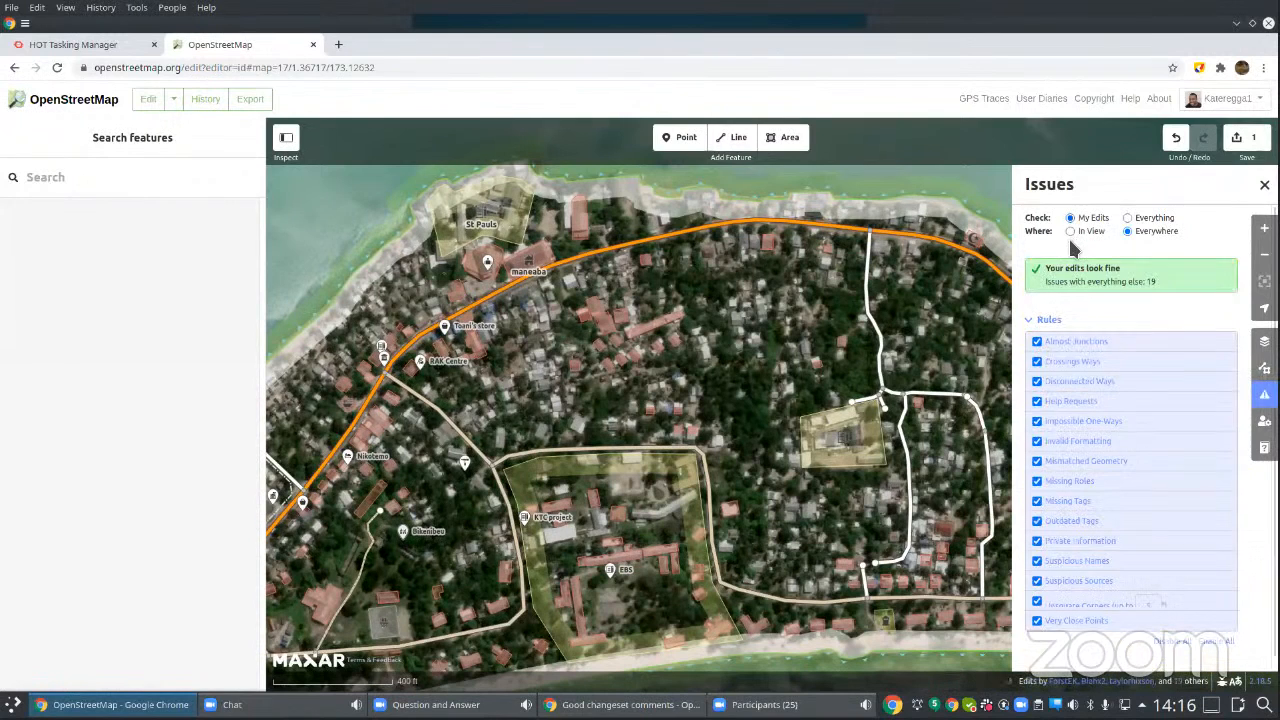
click(1070, 231)
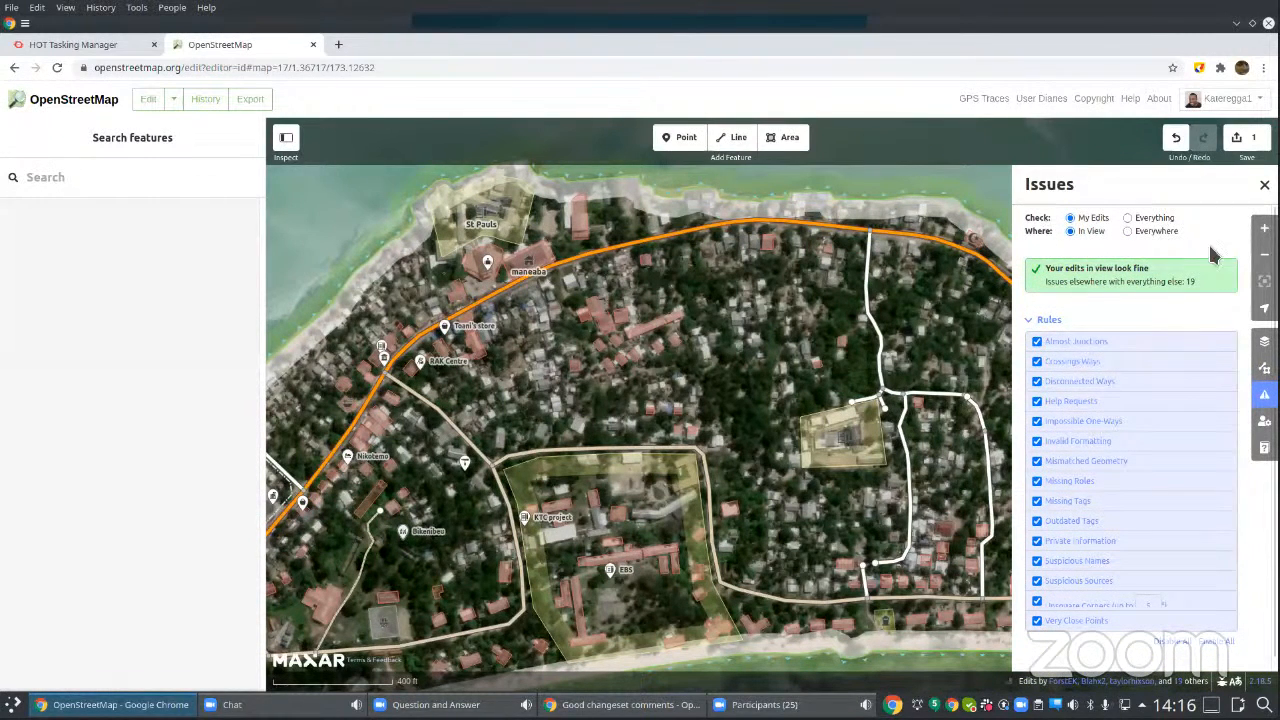
Step: Check the issues for Everything, first Everywhere and then In View, with the map covering the surrounding coast and King George V school
click(1128, 231)
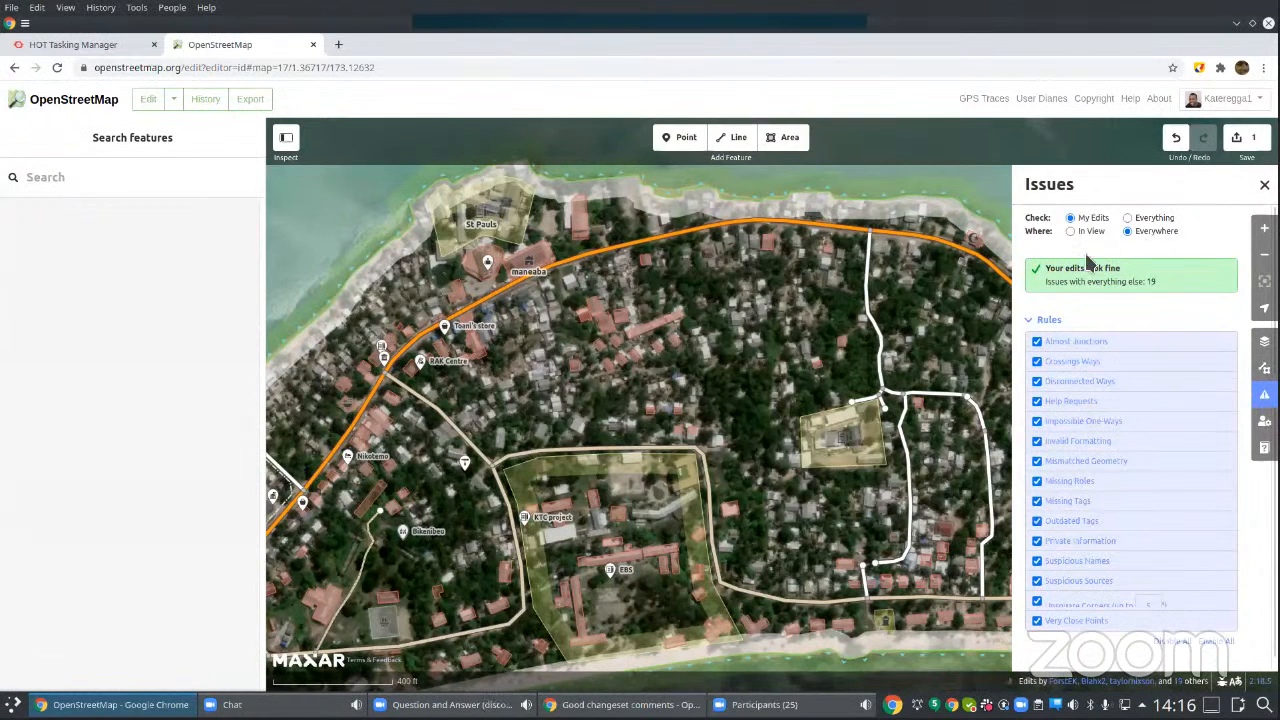
click(1129, 218)
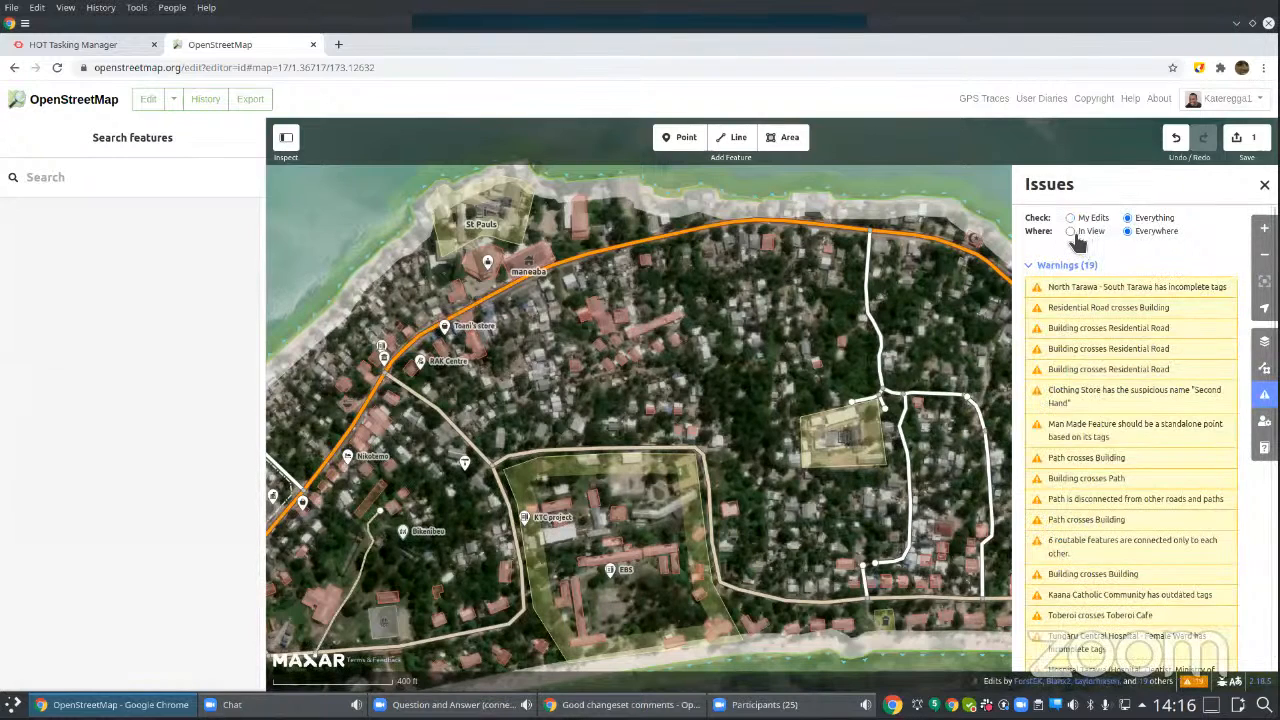
click(1071, 231)
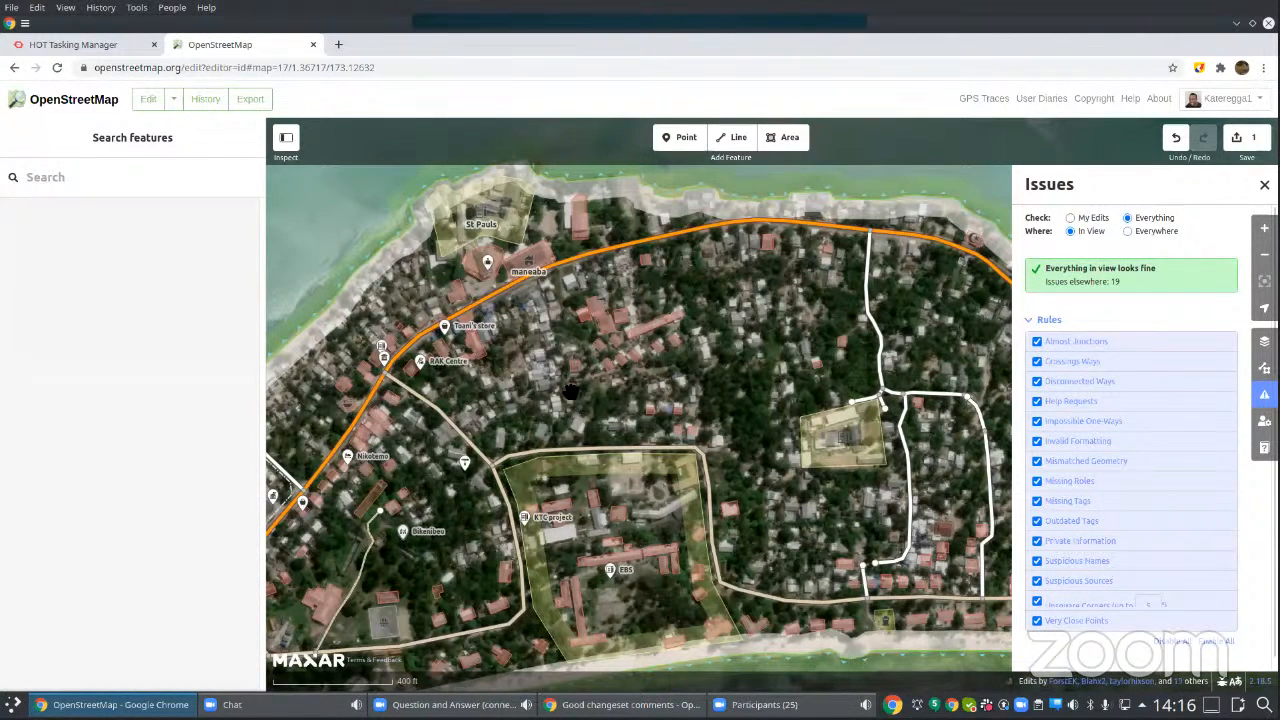
scroll(571, 392, down, 1)
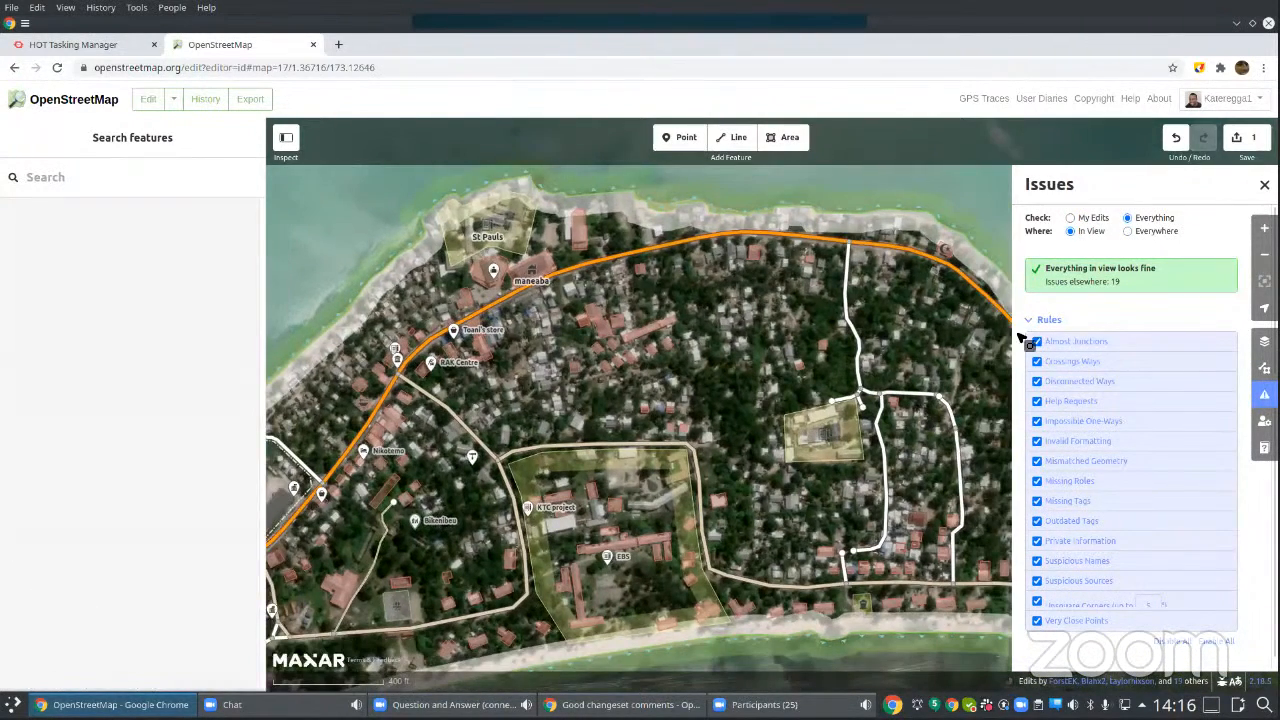
scroll(560, 390, down, 1)
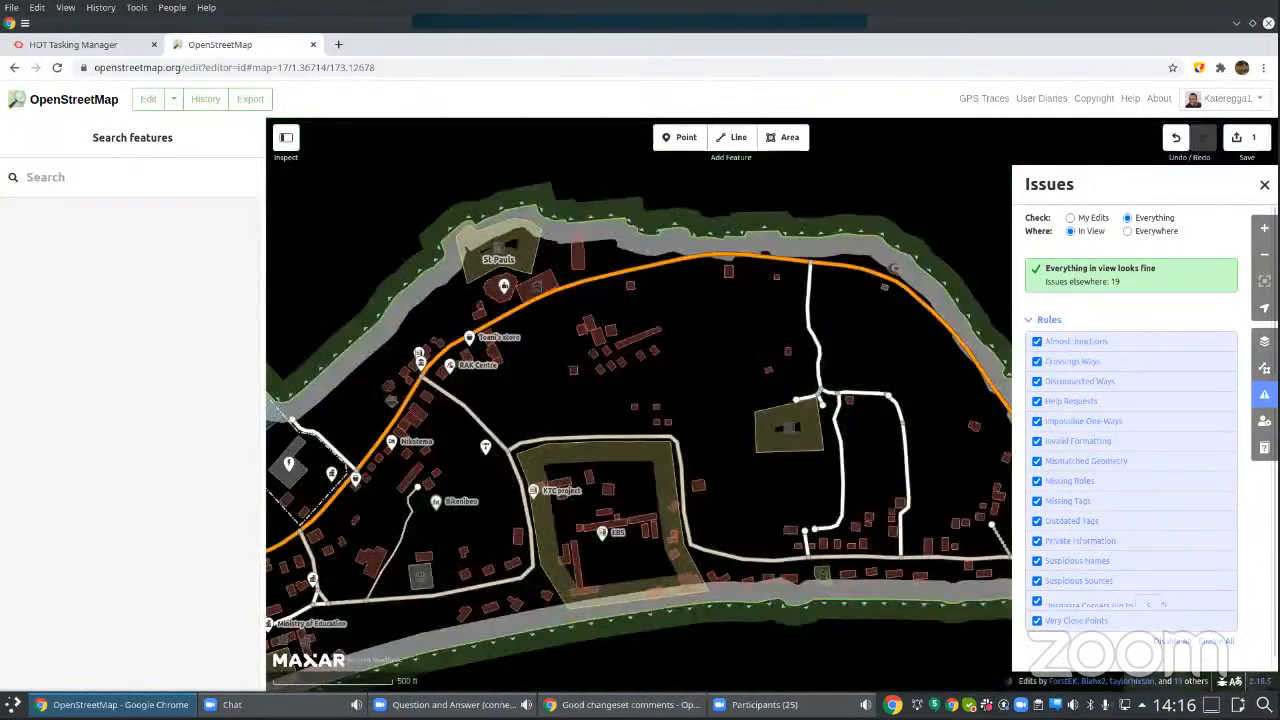
scroll(738, 500, down, 3)
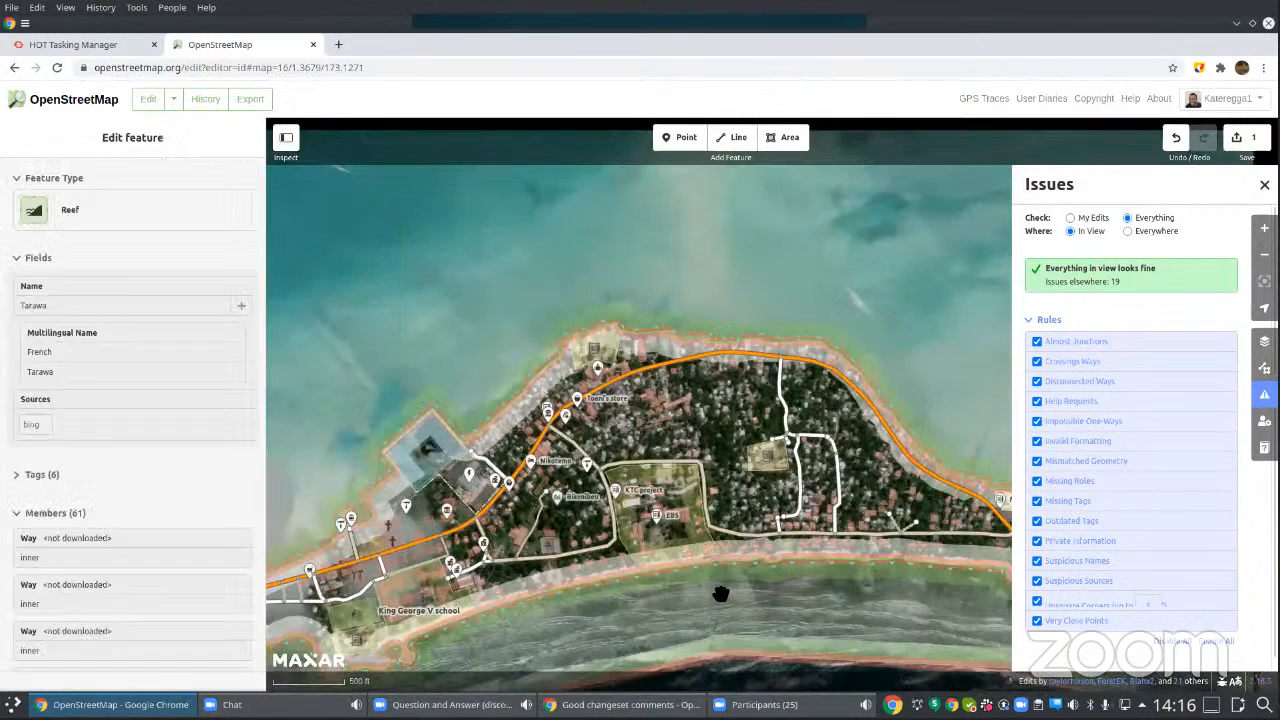
drag(720, 592, 711, 582)
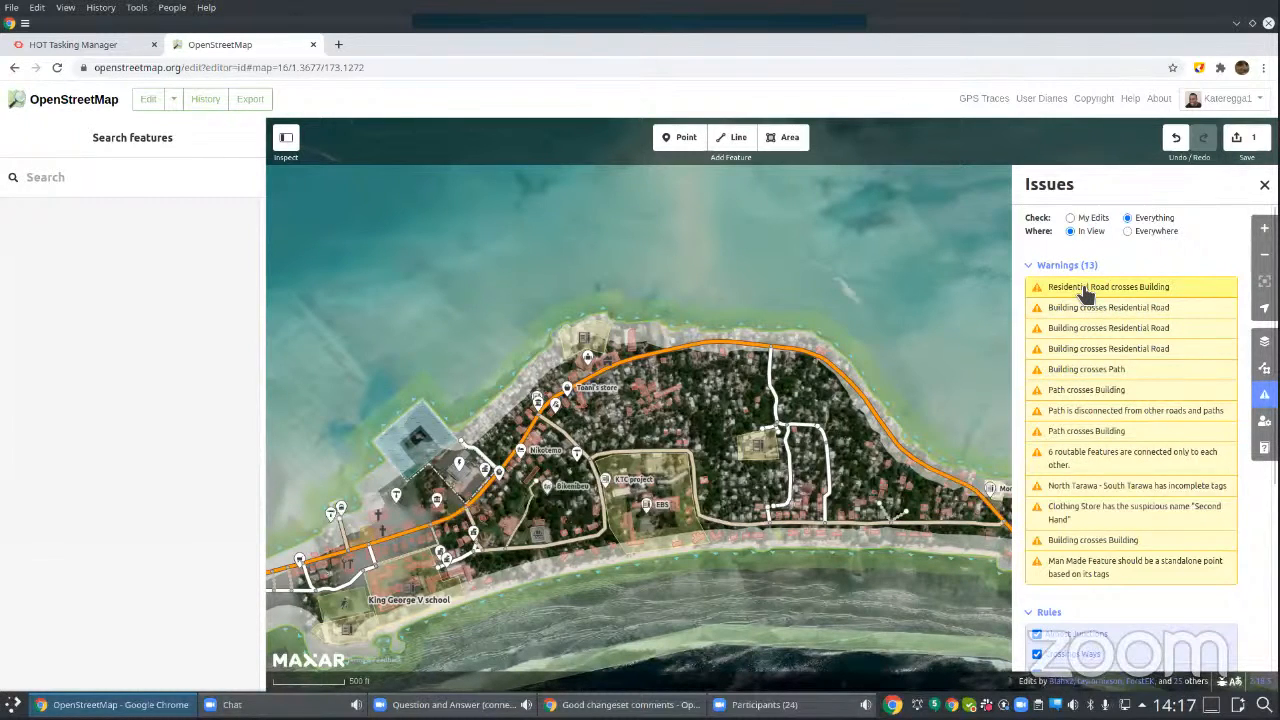
Step: Go to the first "Residential Road crosses Building" warning and change the background to Bing aerial imagery
click(1088, 289)
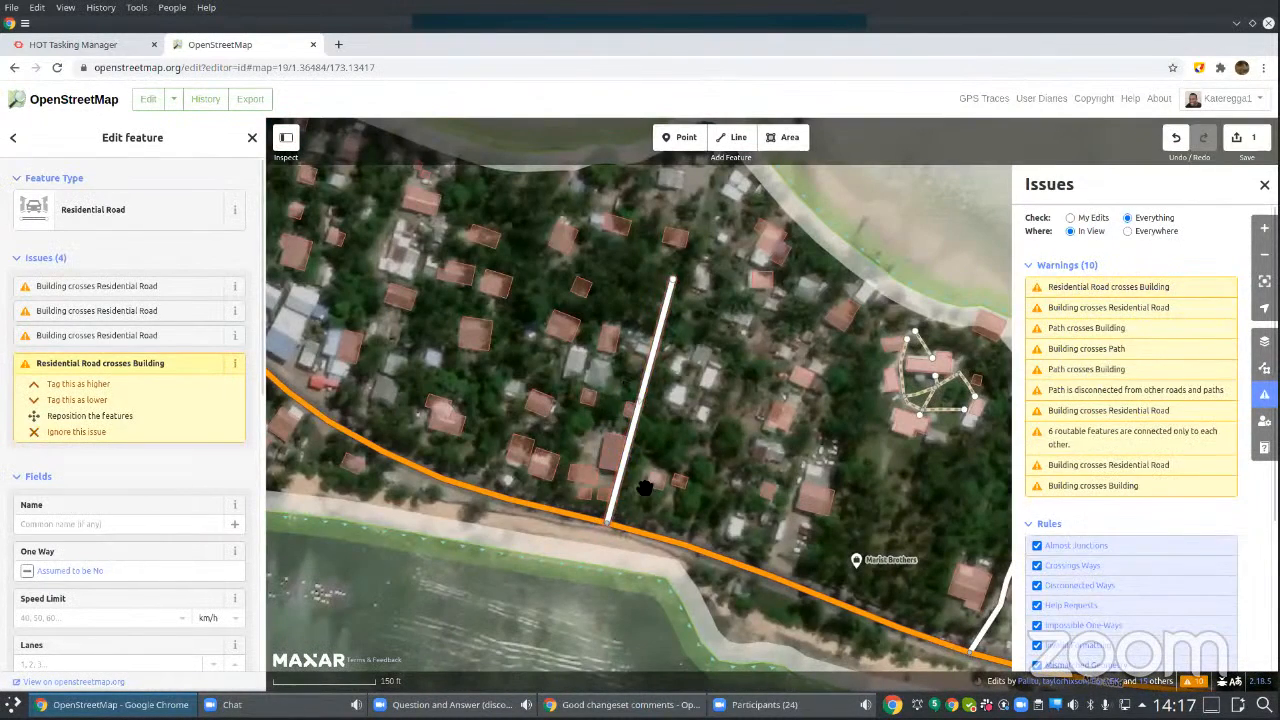
scroll(633, 460, up, 2)
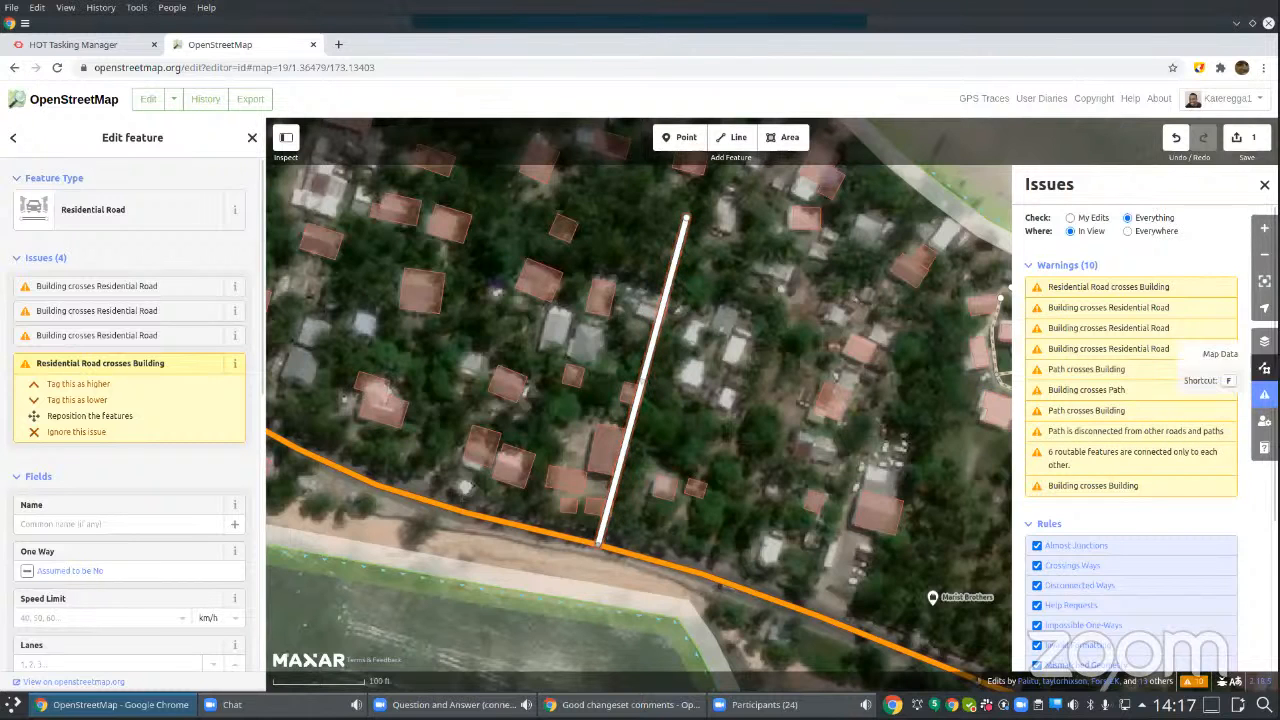
click(1264, 341)
scroll(1120, 380, up, 3)
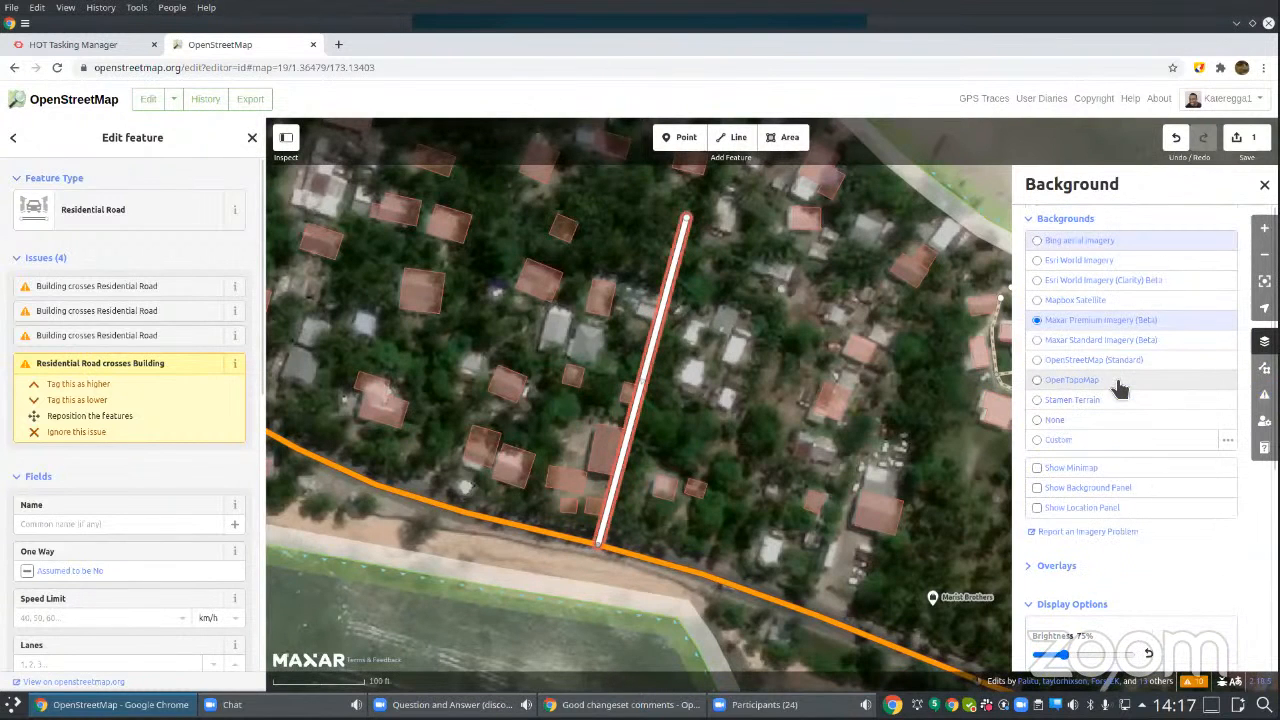
click(1038, 242)
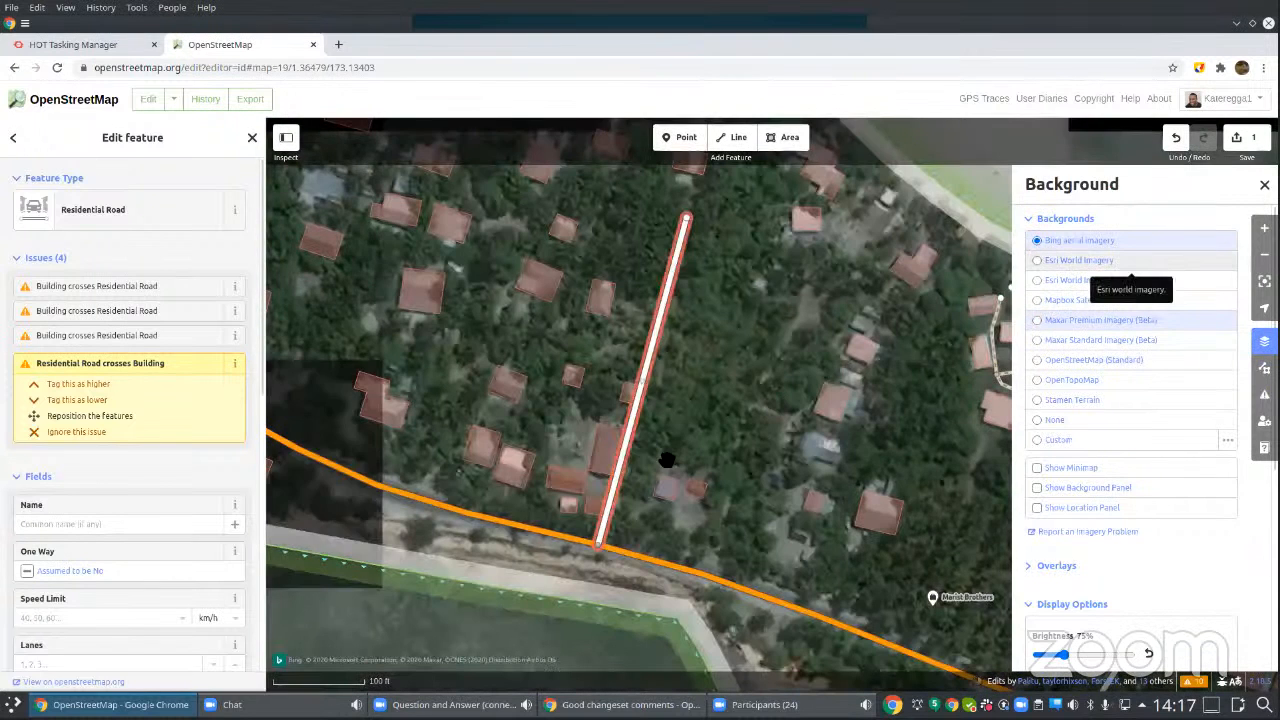
scroll(654, 456, up, 3)
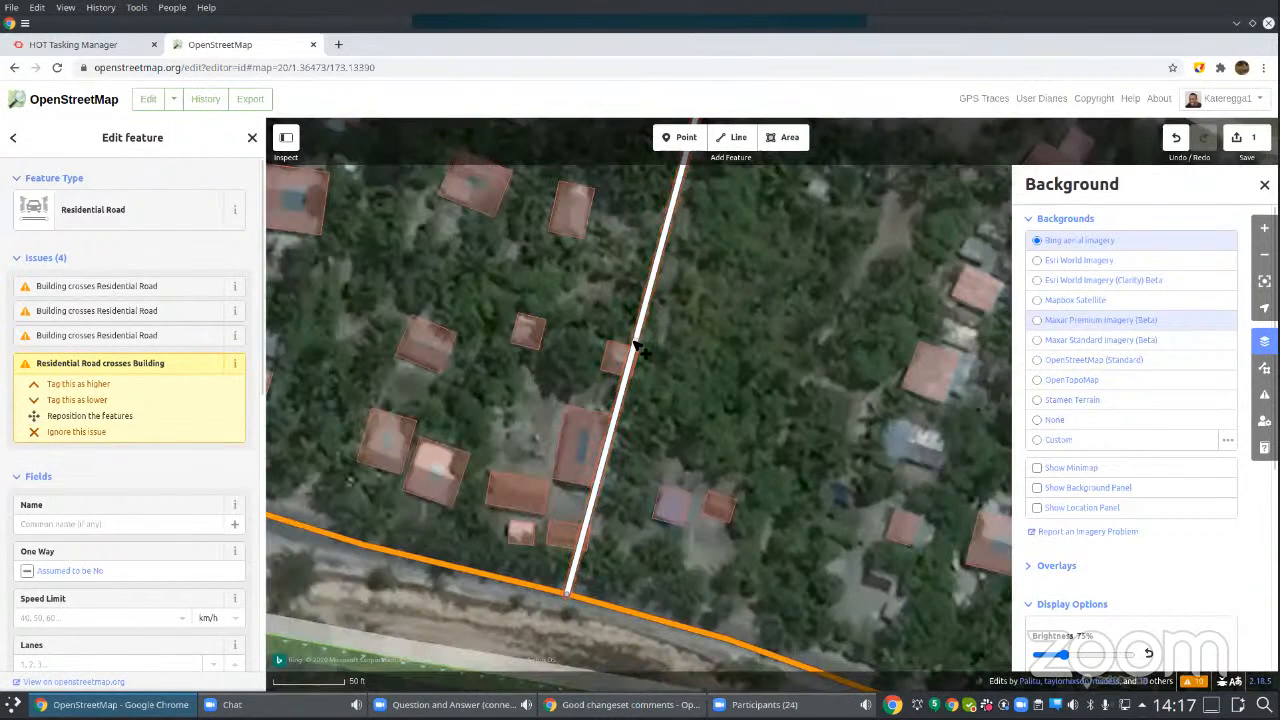
Step: Reshape the residential road with two added bends and shift its primary road junction east so that it clears the buildings
drag(650, 350, 662, 355)
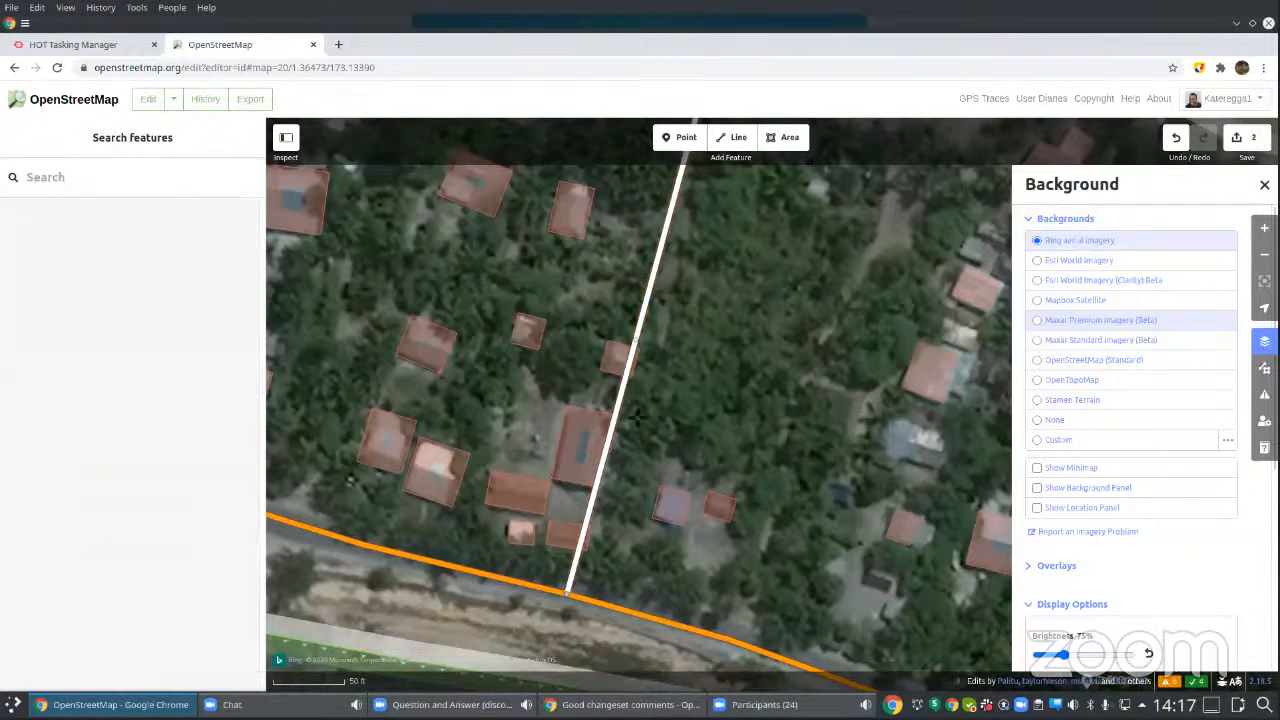
click(606, 516)
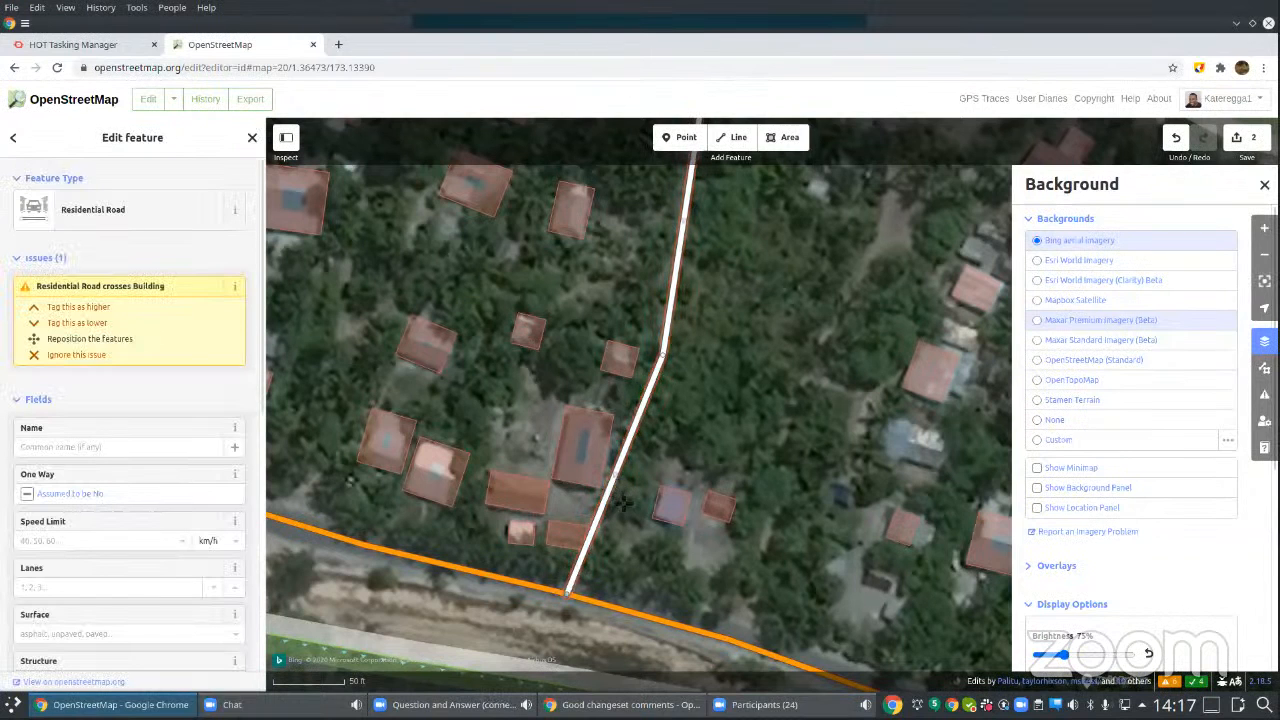
drag(623, 504, 621, 504)
drag(570, 588, 582, 597)
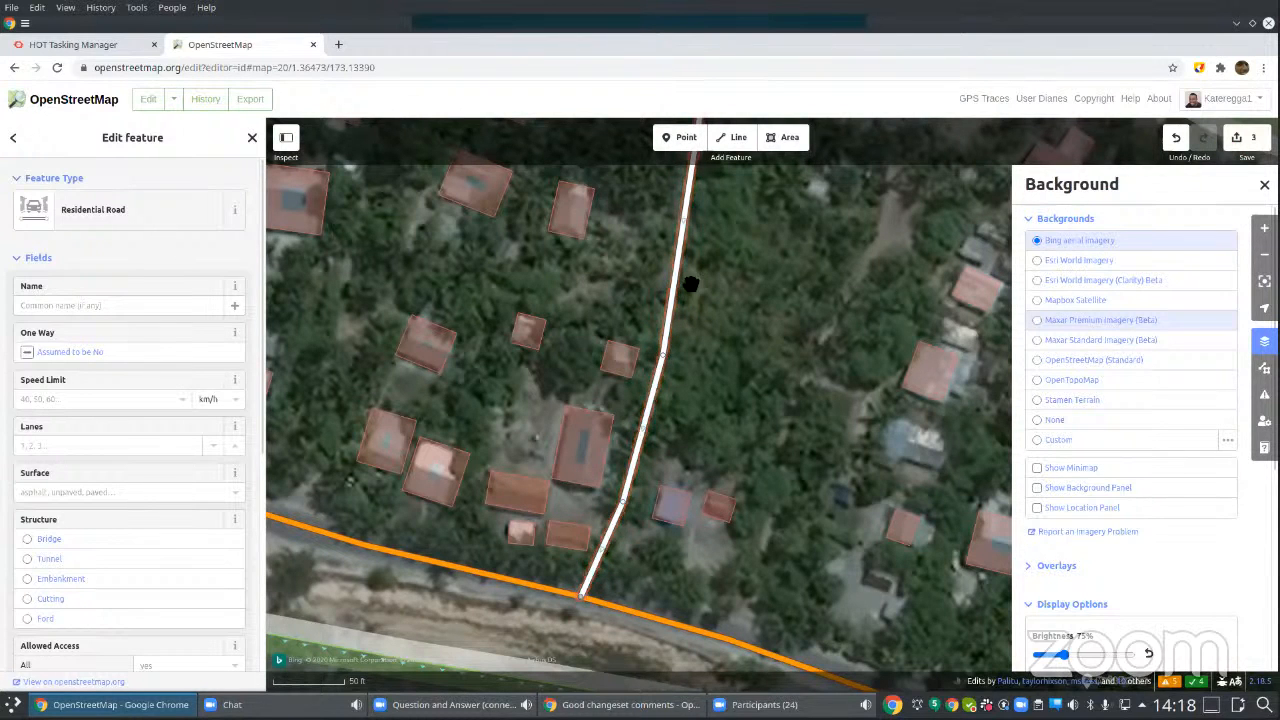
Step: Inspect the reshaped road up to its northern end and review the pending changes for upload to OpenStreetMap
drag(763, 278, 740, 414)
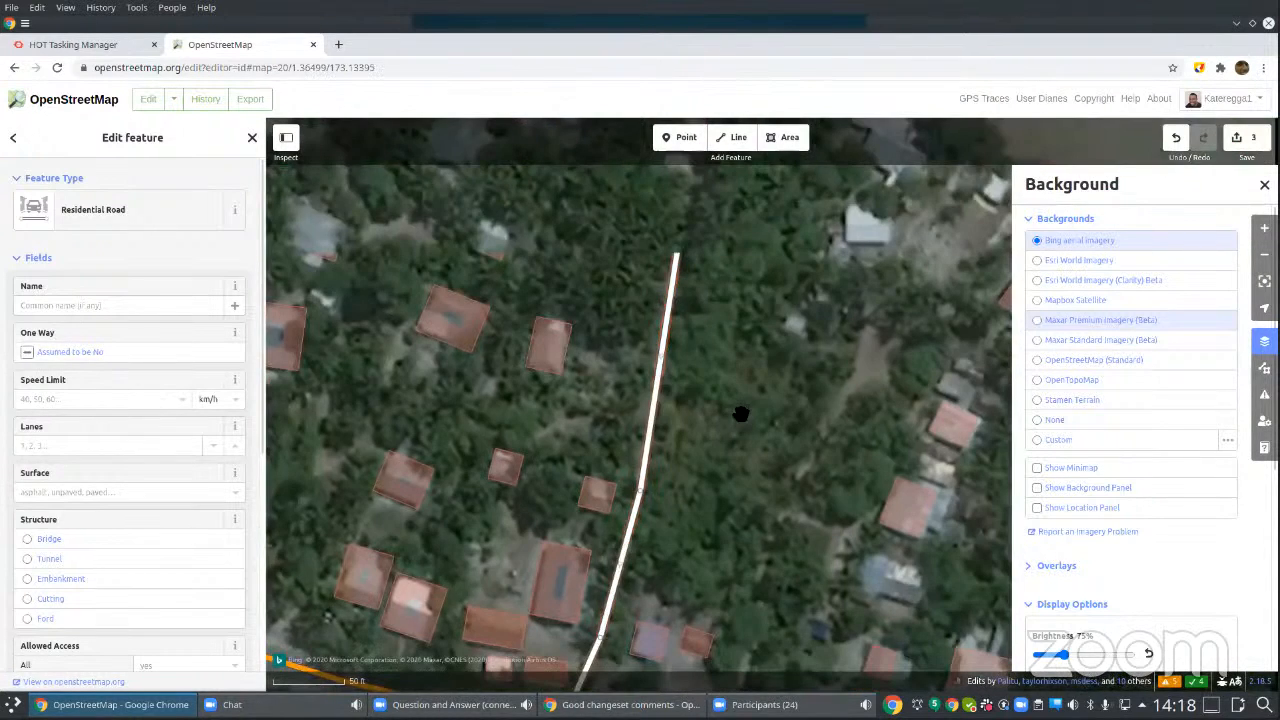
click(1252, 143)
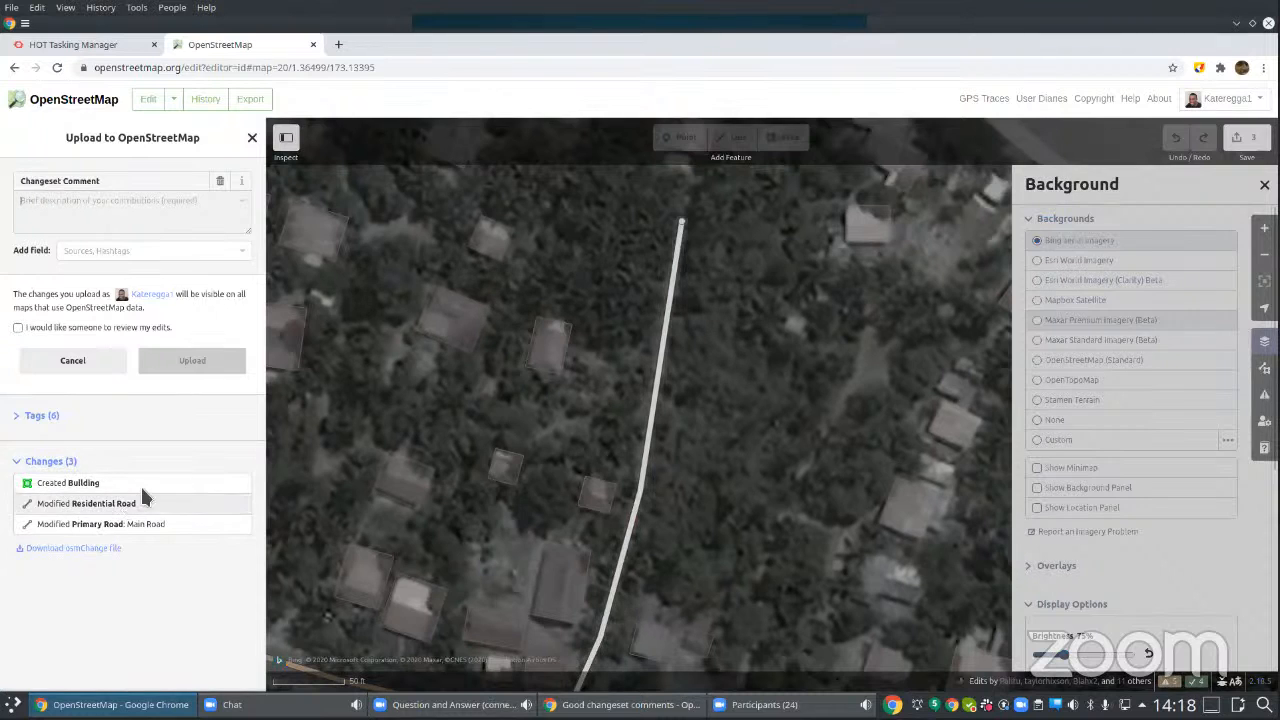
click(122, 215)
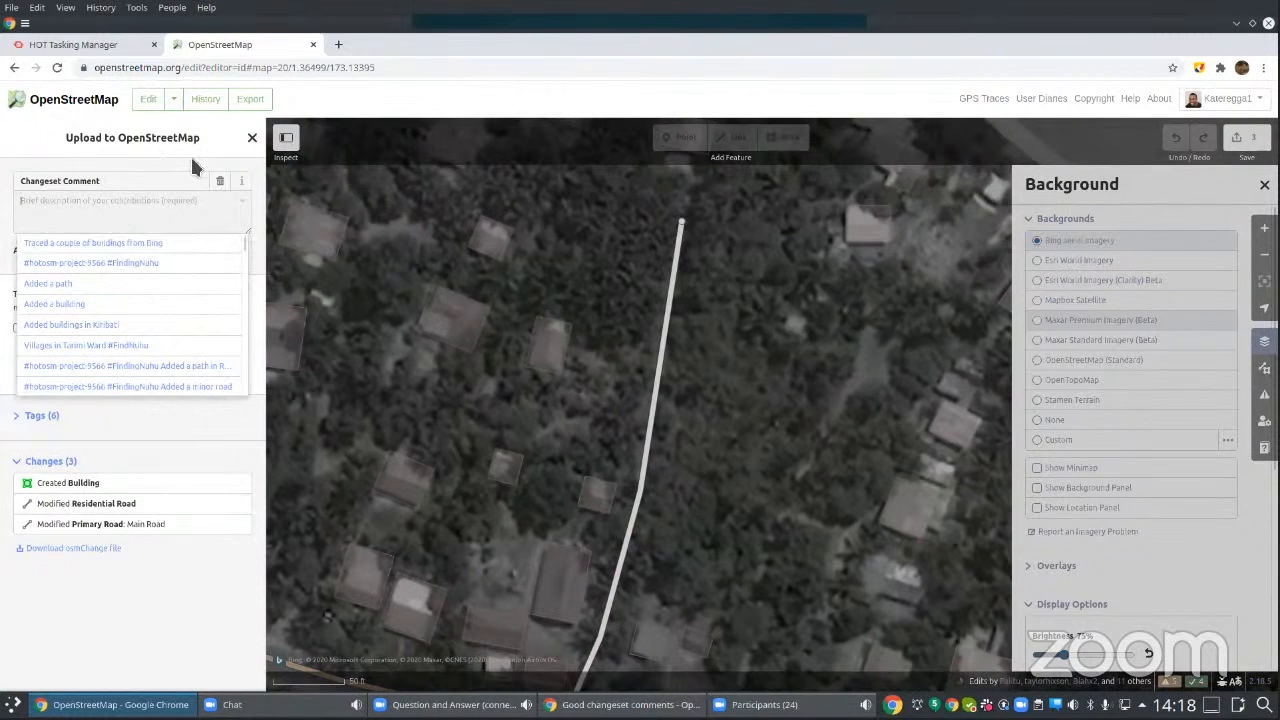
click(598, 99)
click(168, 203)
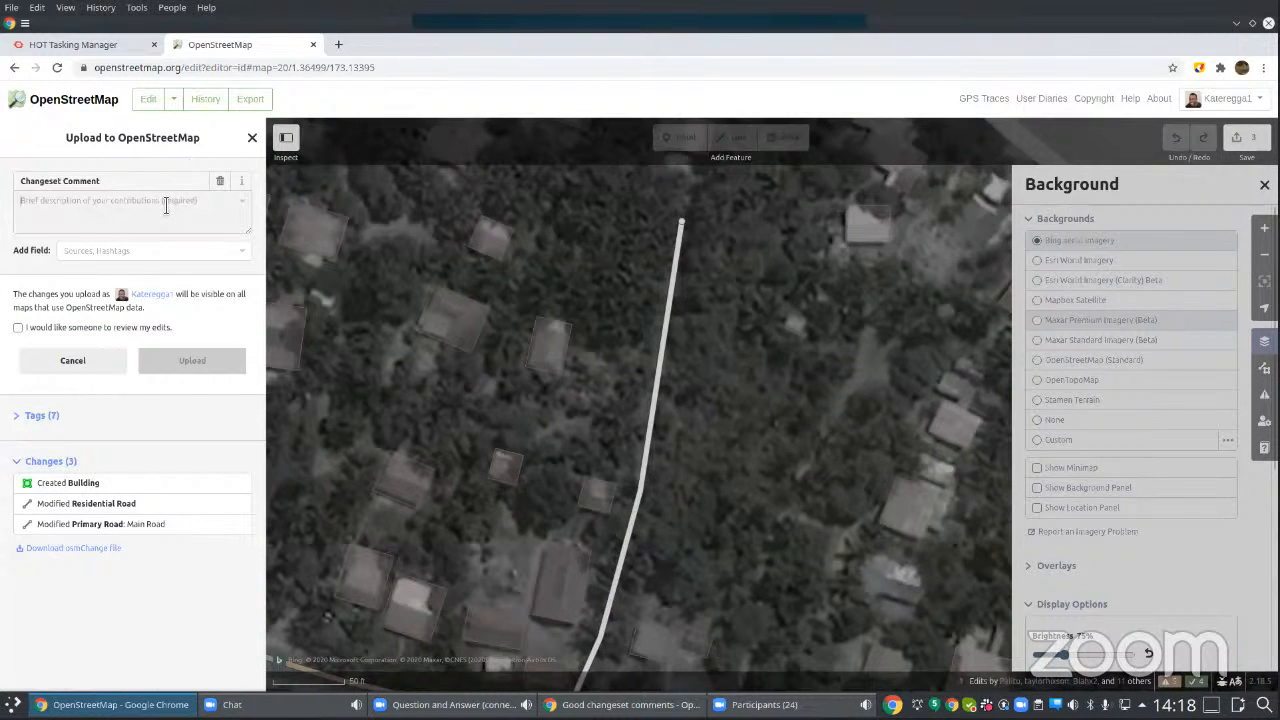
click(508, 103)
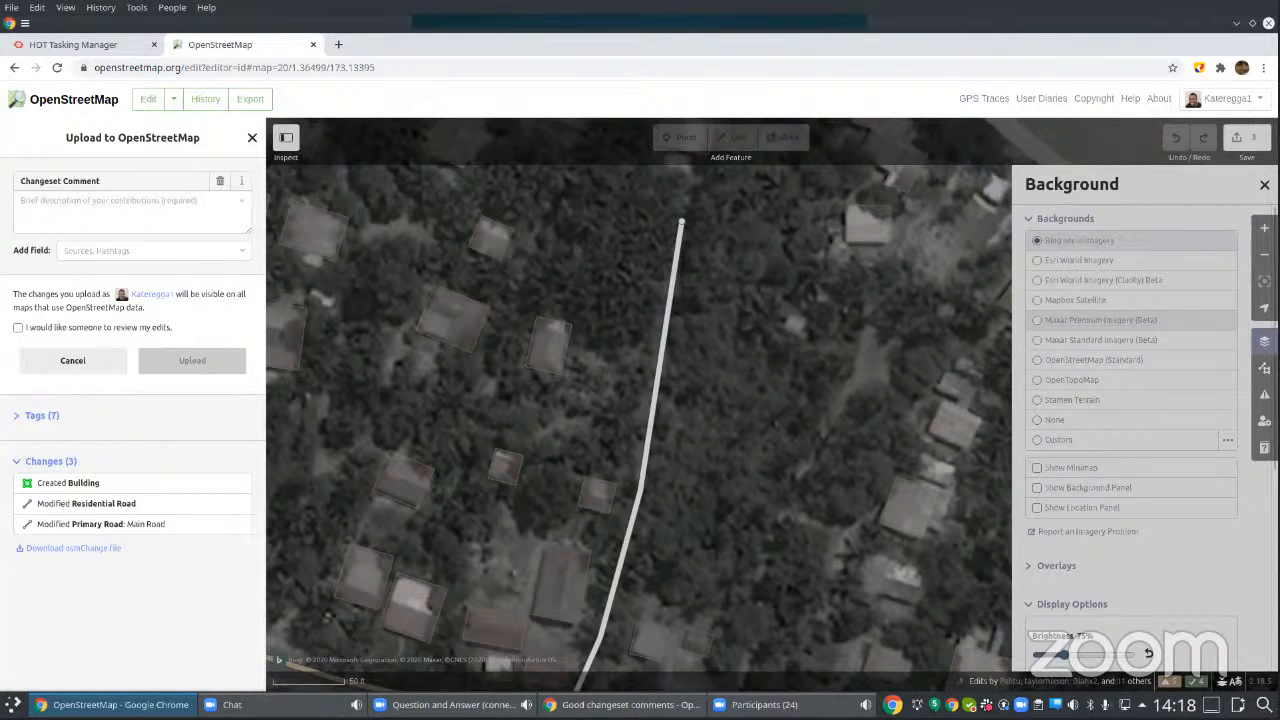
key(alt+Tab)
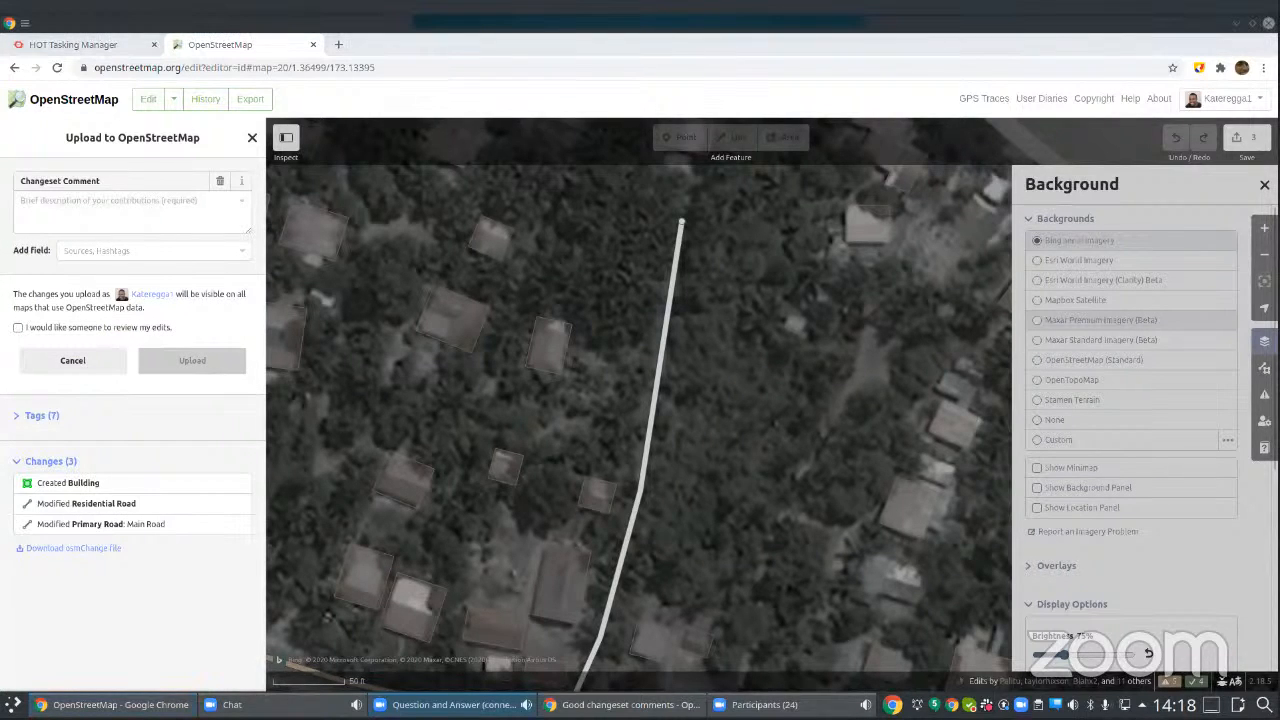
key(alt+Tab)
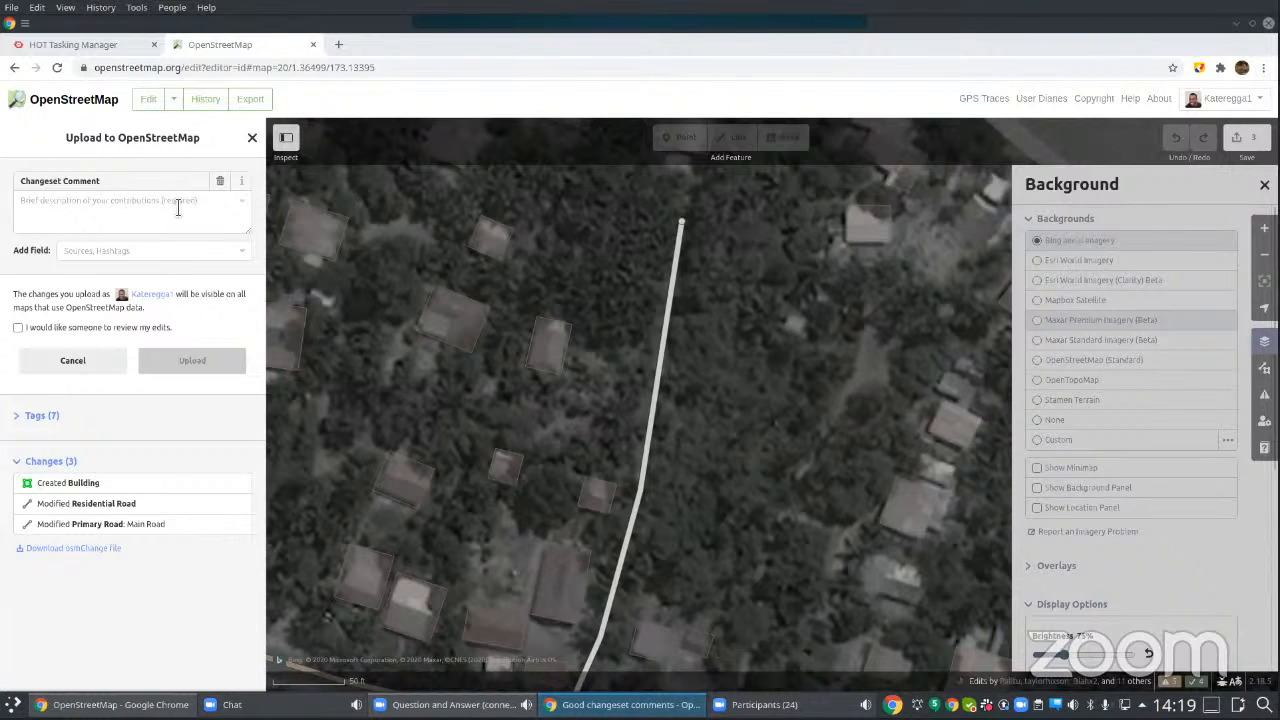
Step: Enter the changeset comment "Added a building and corrected road using Bing"
click(178, 207)
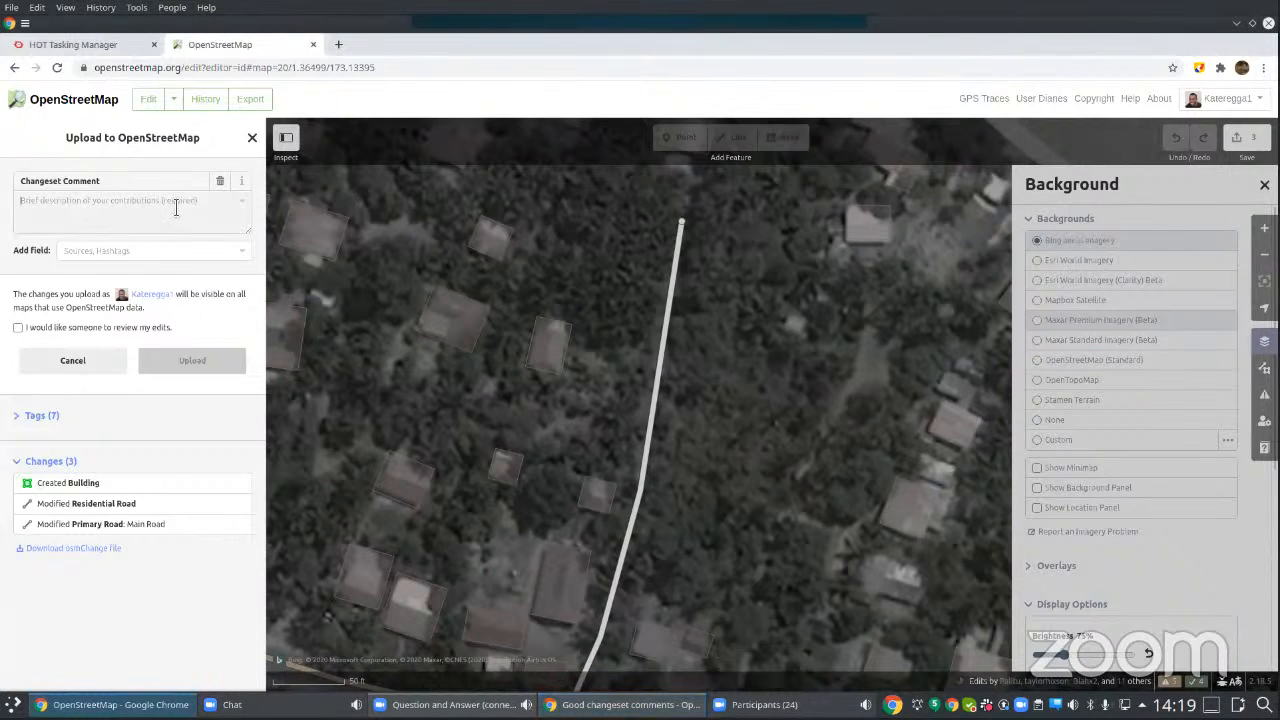
text(I)
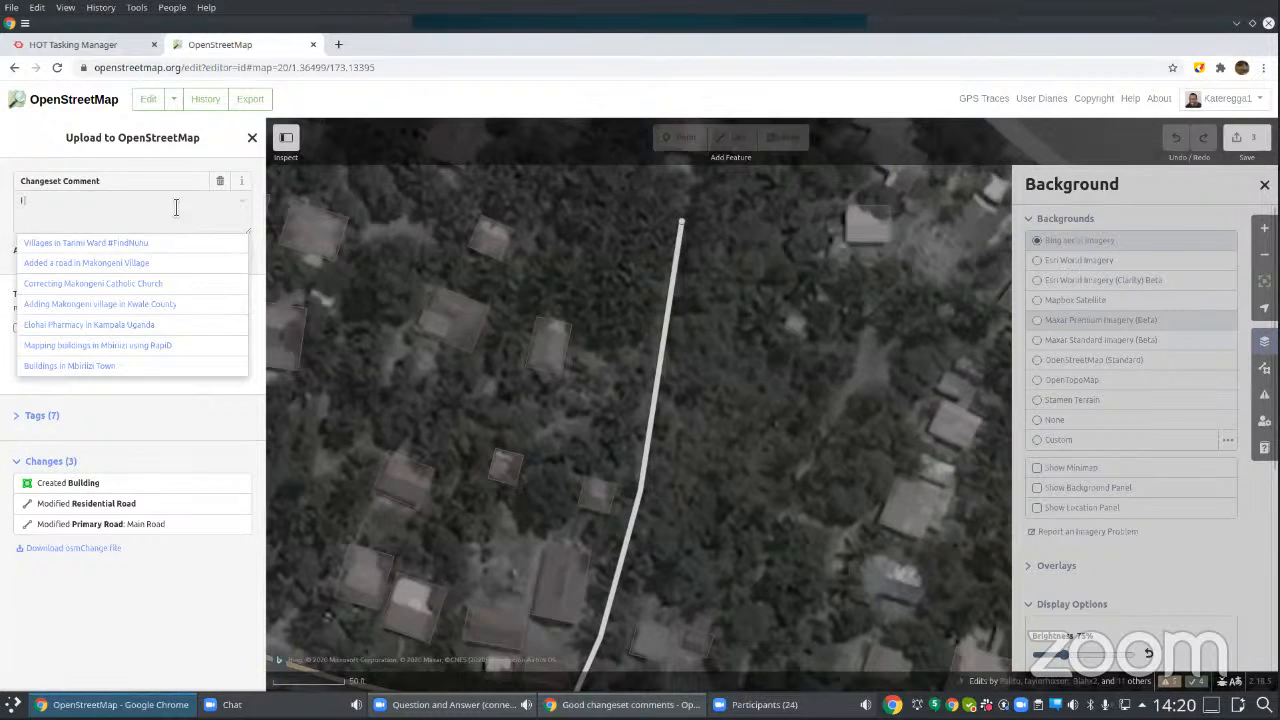
key(BackSpace)
text(Added)
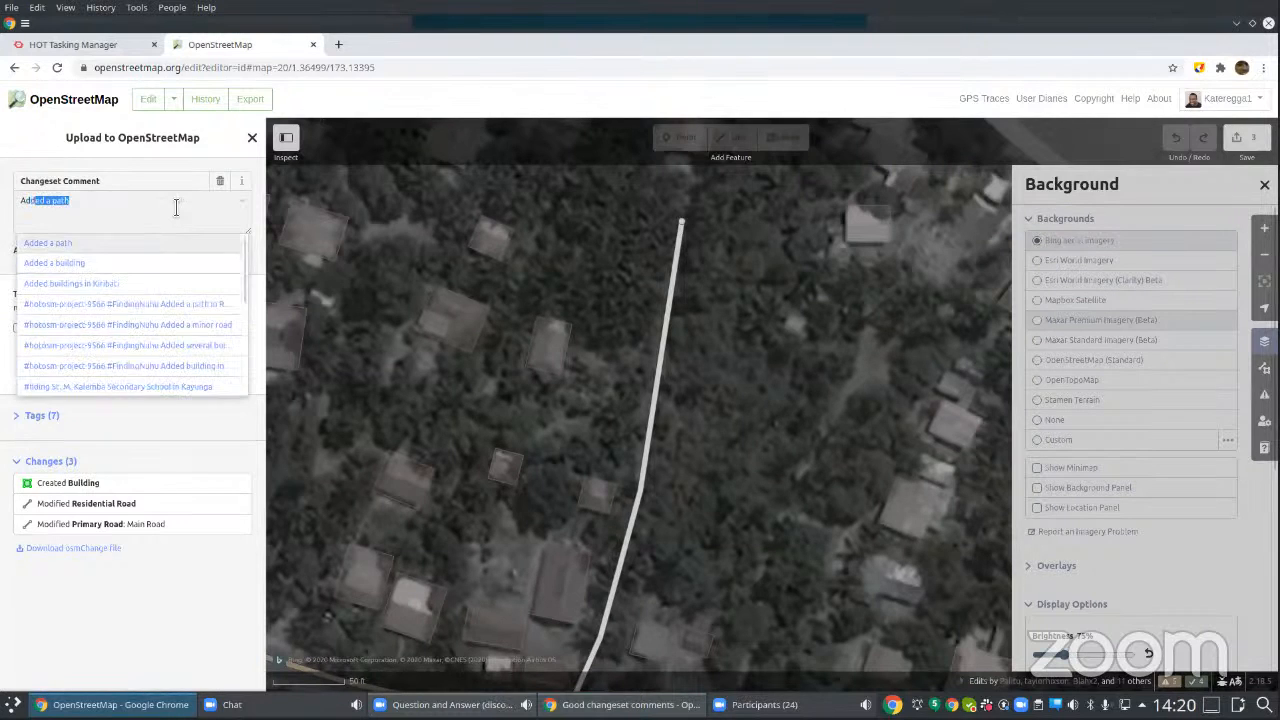
text( a b)
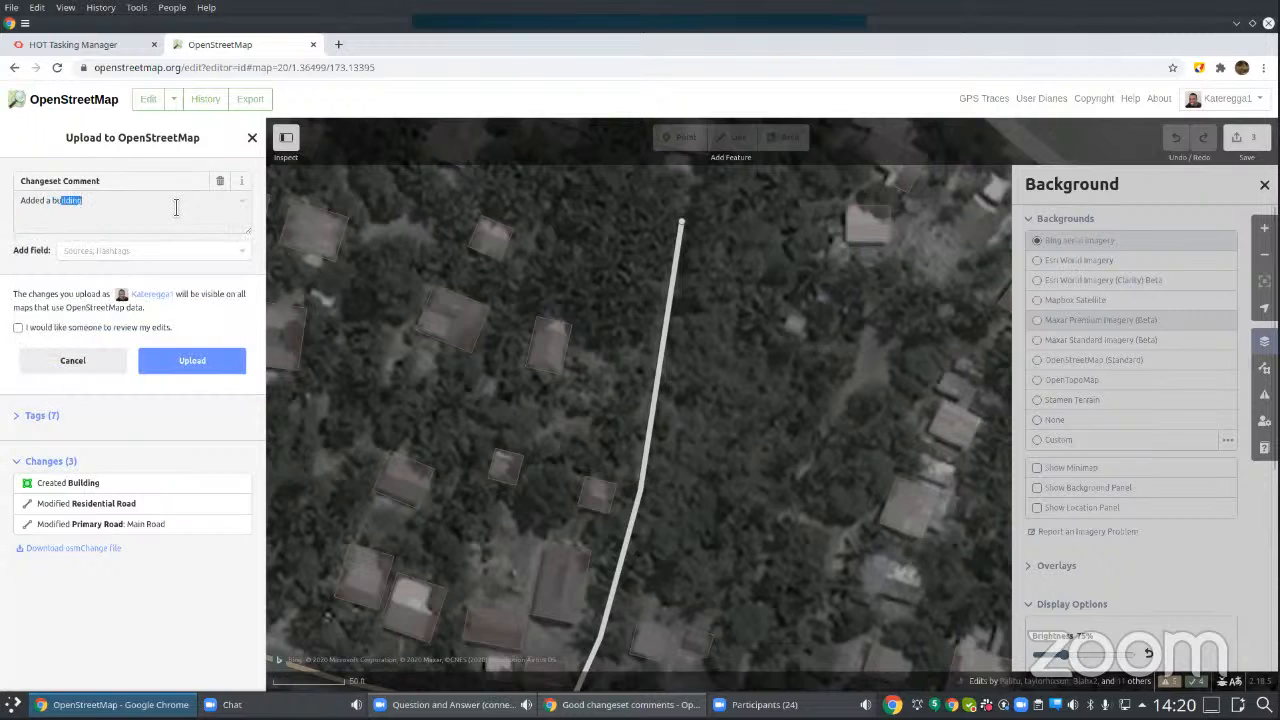
text(uilding and corrected road using Bing)
Step: Ask for someone to review the edits and upload the changeset to OpenStreetMap
click(17, 330)
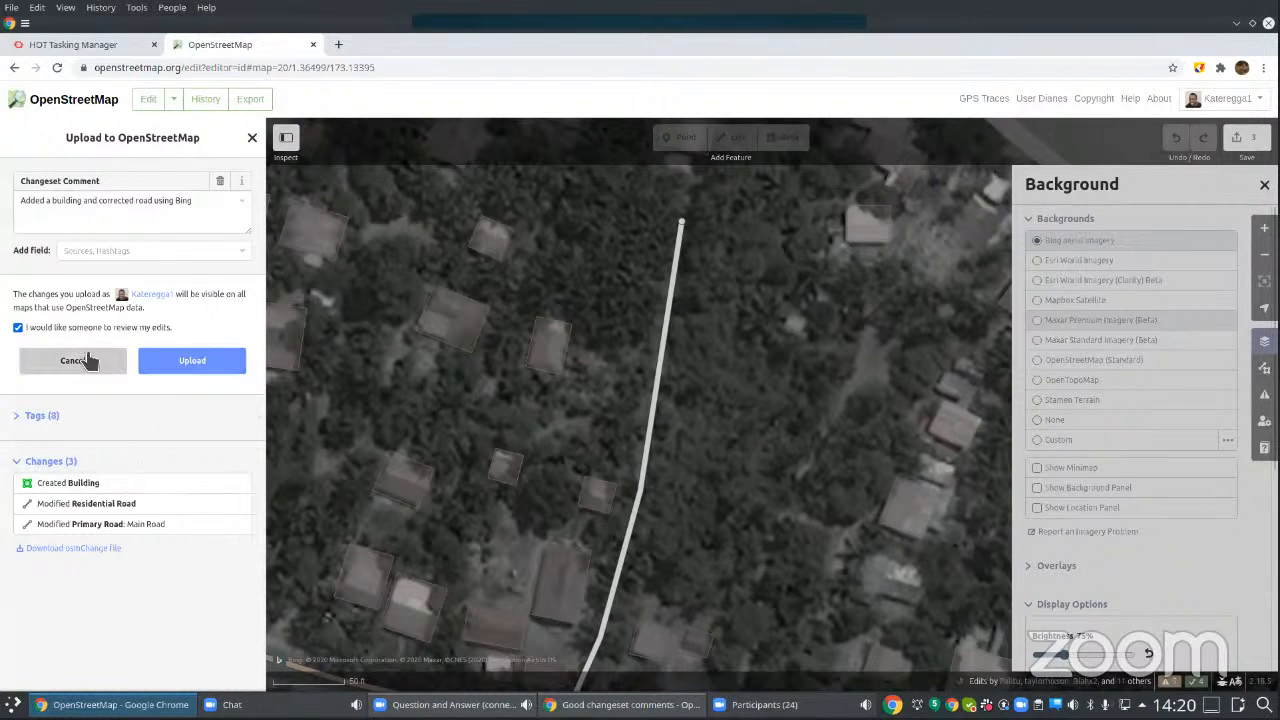
click(222, 366)
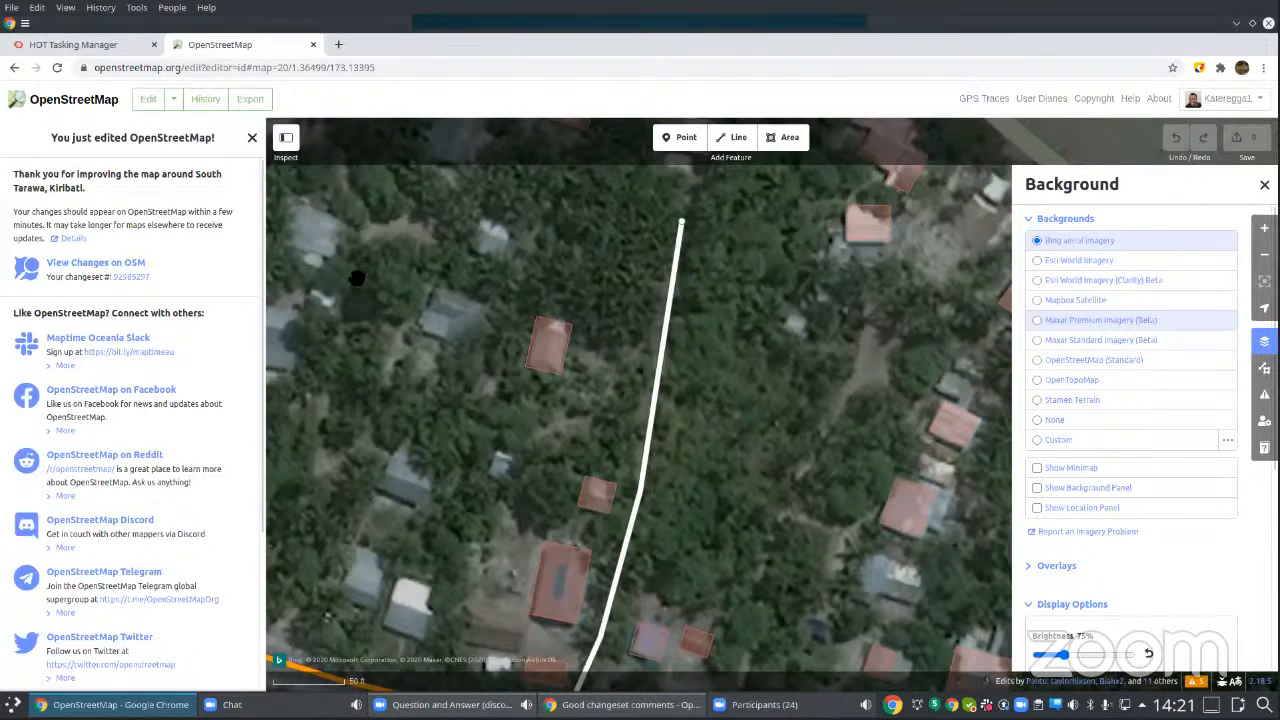
Step: View the uploaded changeset's page in a separate browser tab
right_click(129, 279)
click(145, 289)
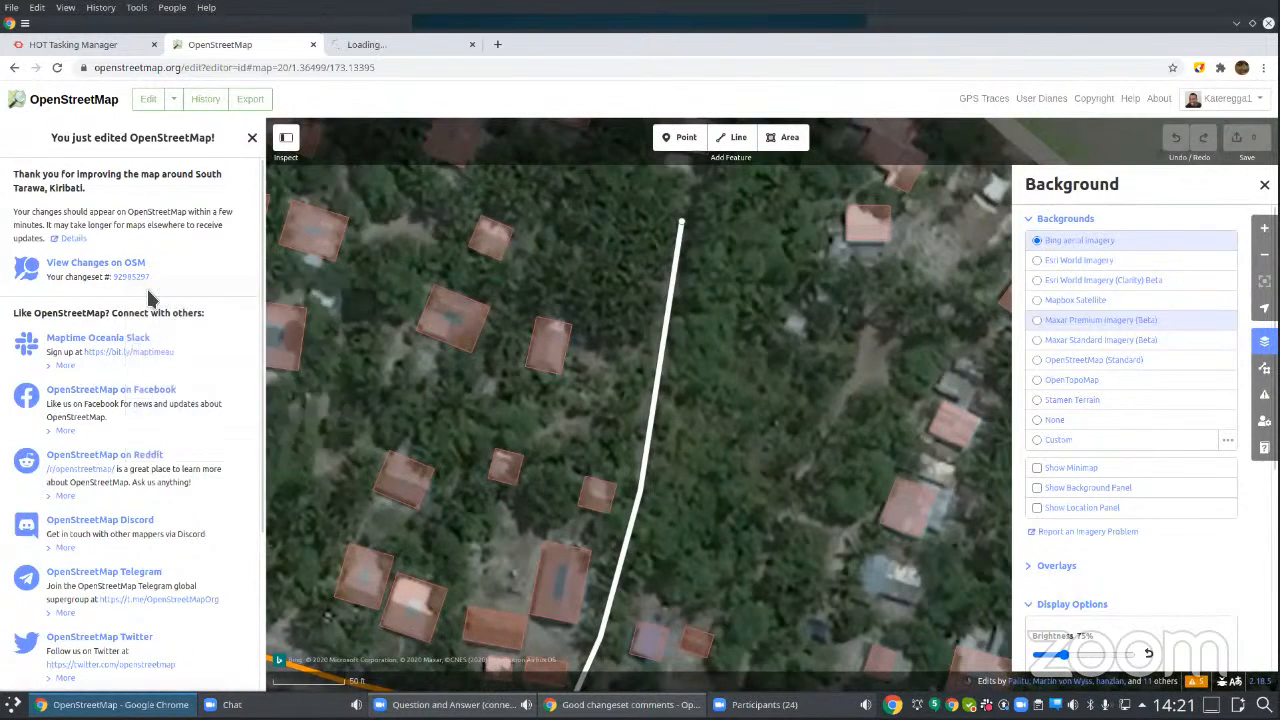
click(389, 43)
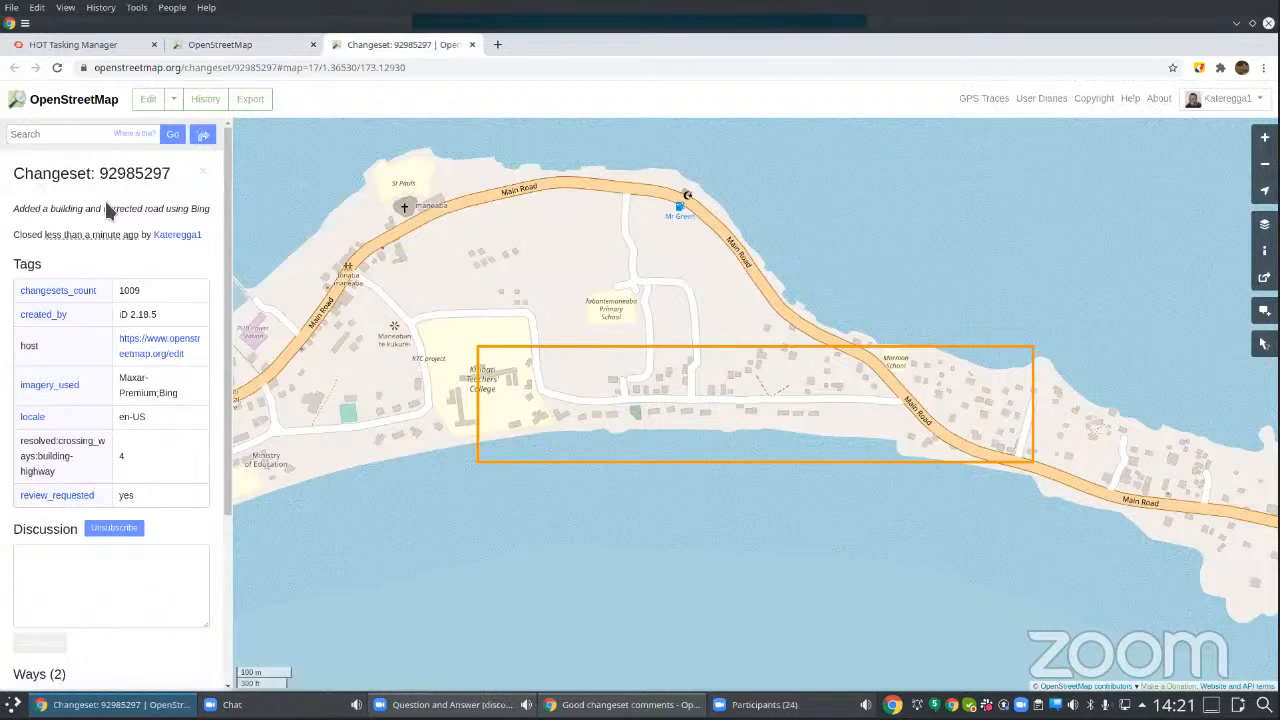
Step: Return to the map editor and trace the unmapped roof north of the residential road's end, near the coast, as a four-corner area
click(250, 44)
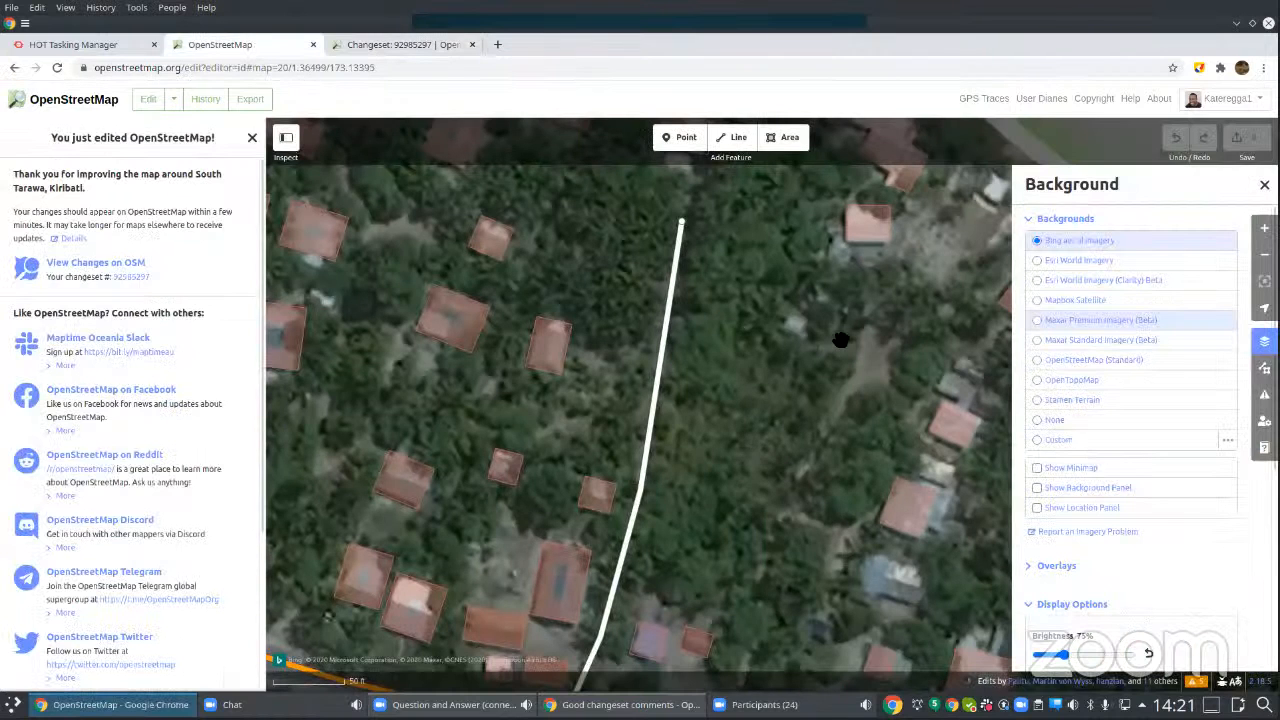
drag(777, 333, 758, 488)
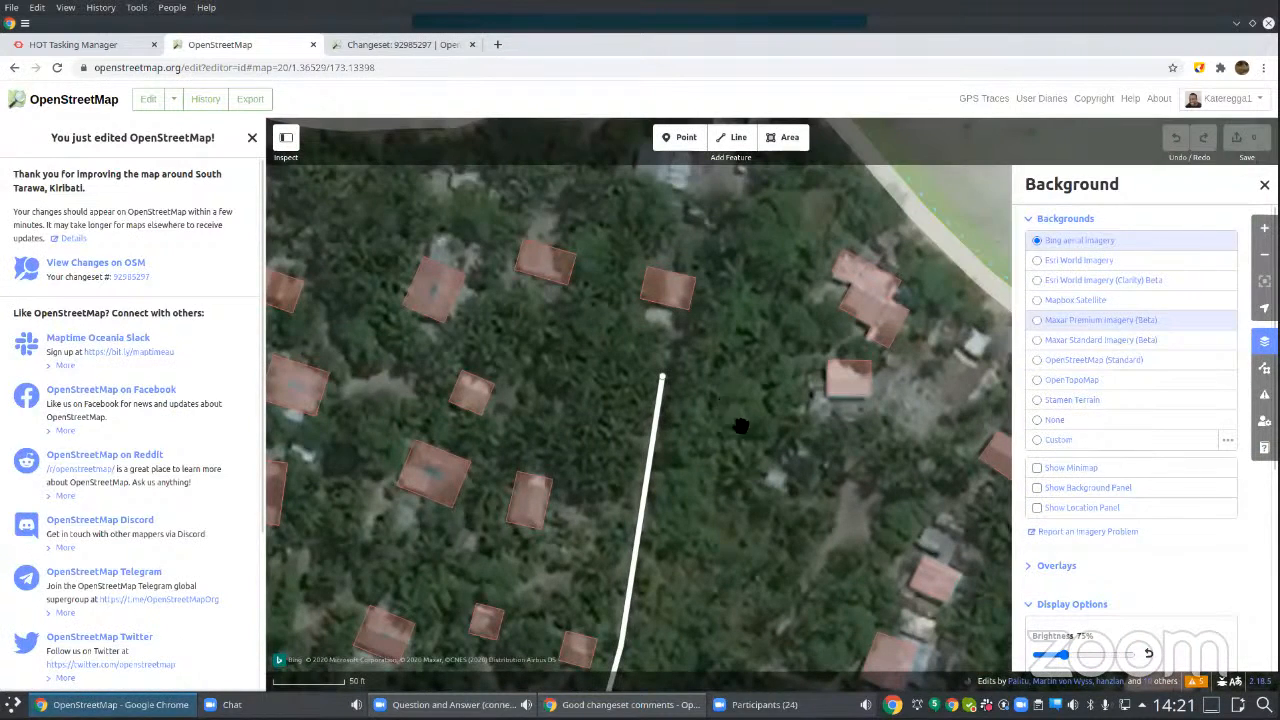
drag(713, 257, 787, 414)
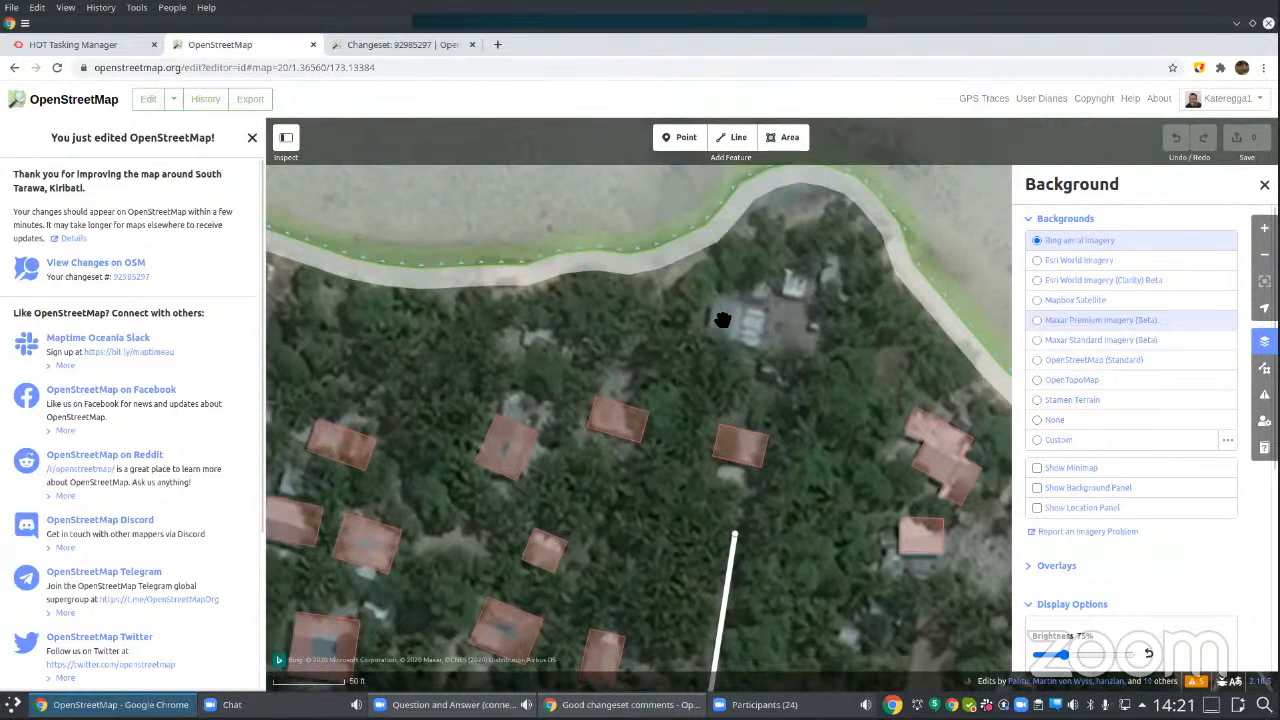
scroll(723, 320, up, 1)
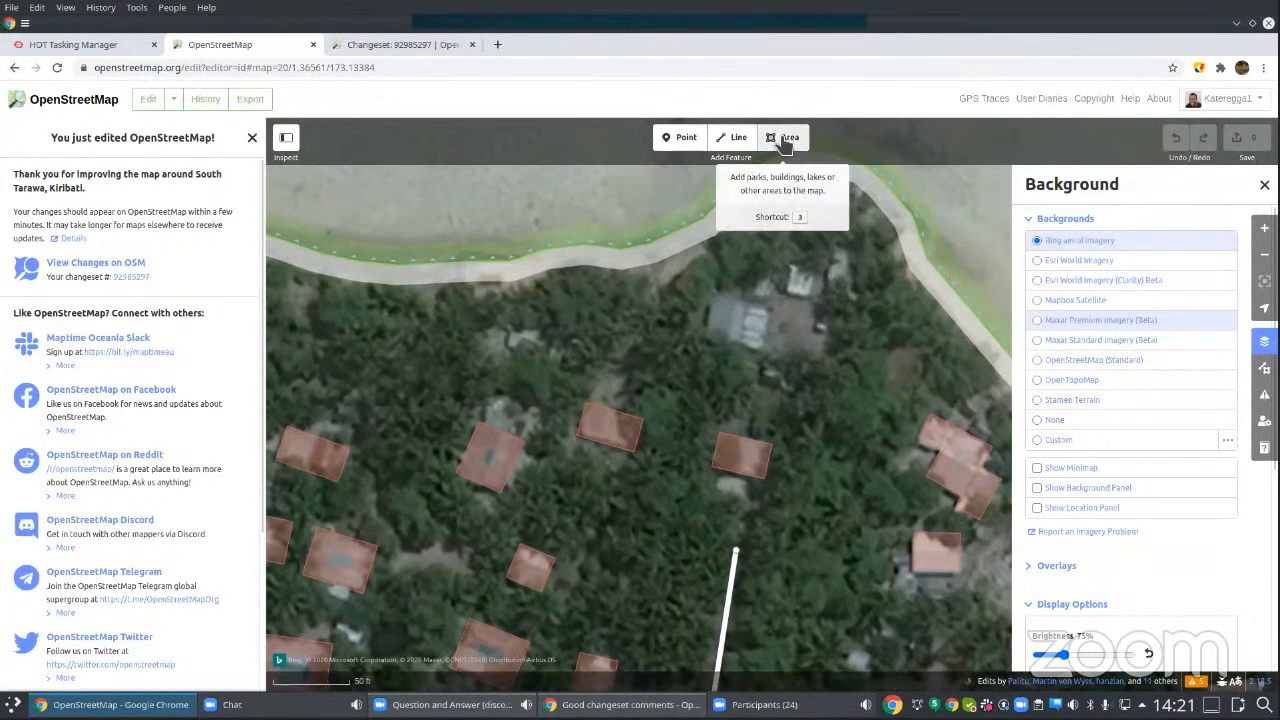
click(786, 141)
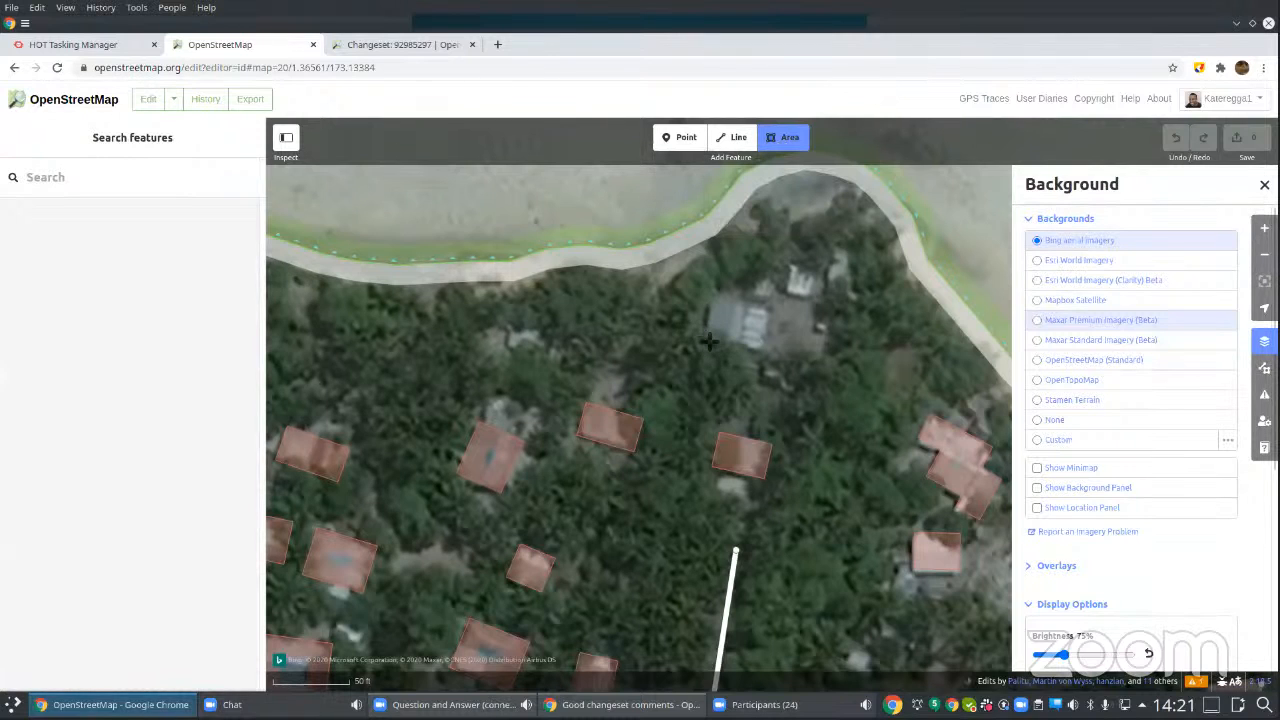
click(704, 342)
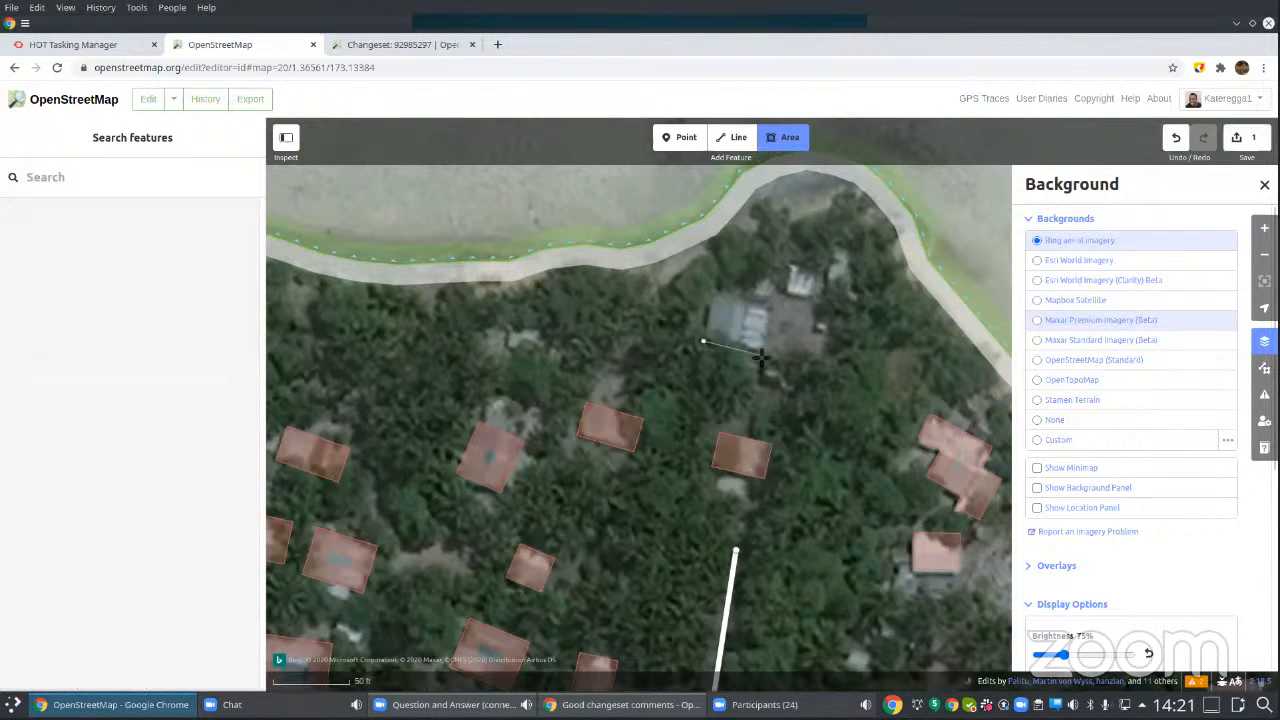
click(760, 356)
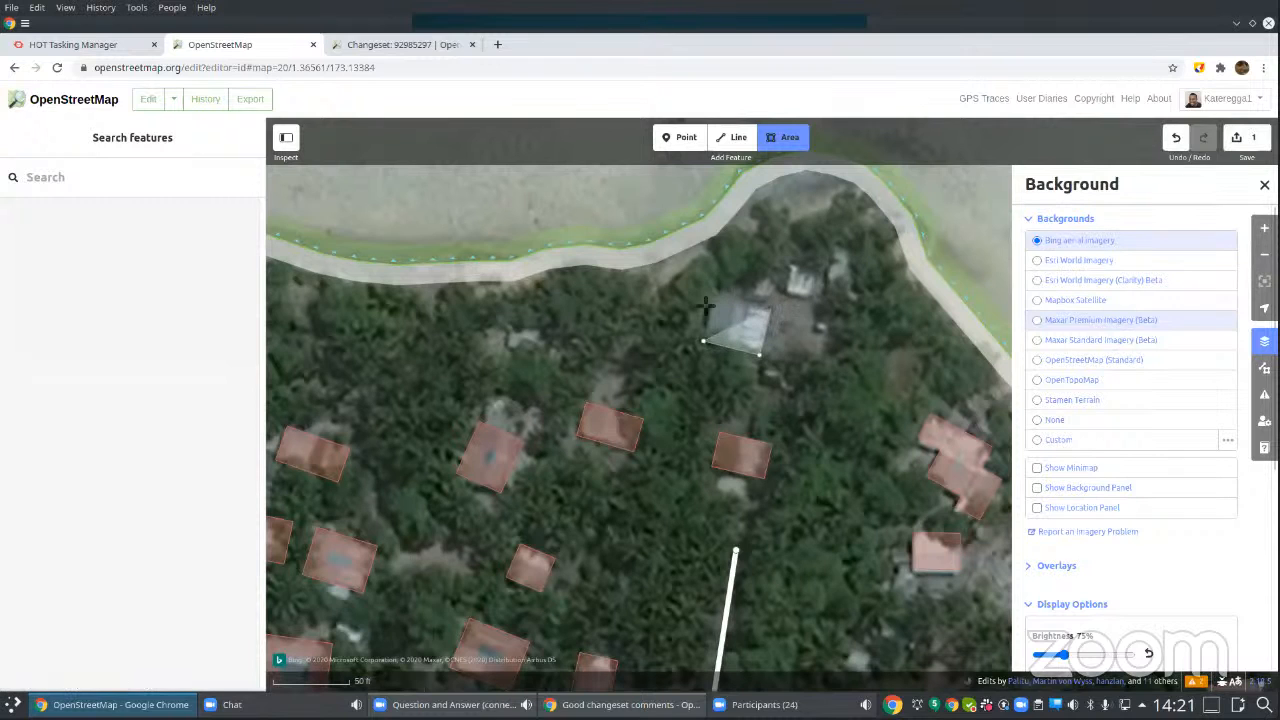
click(770, 309)
click(713, 296)
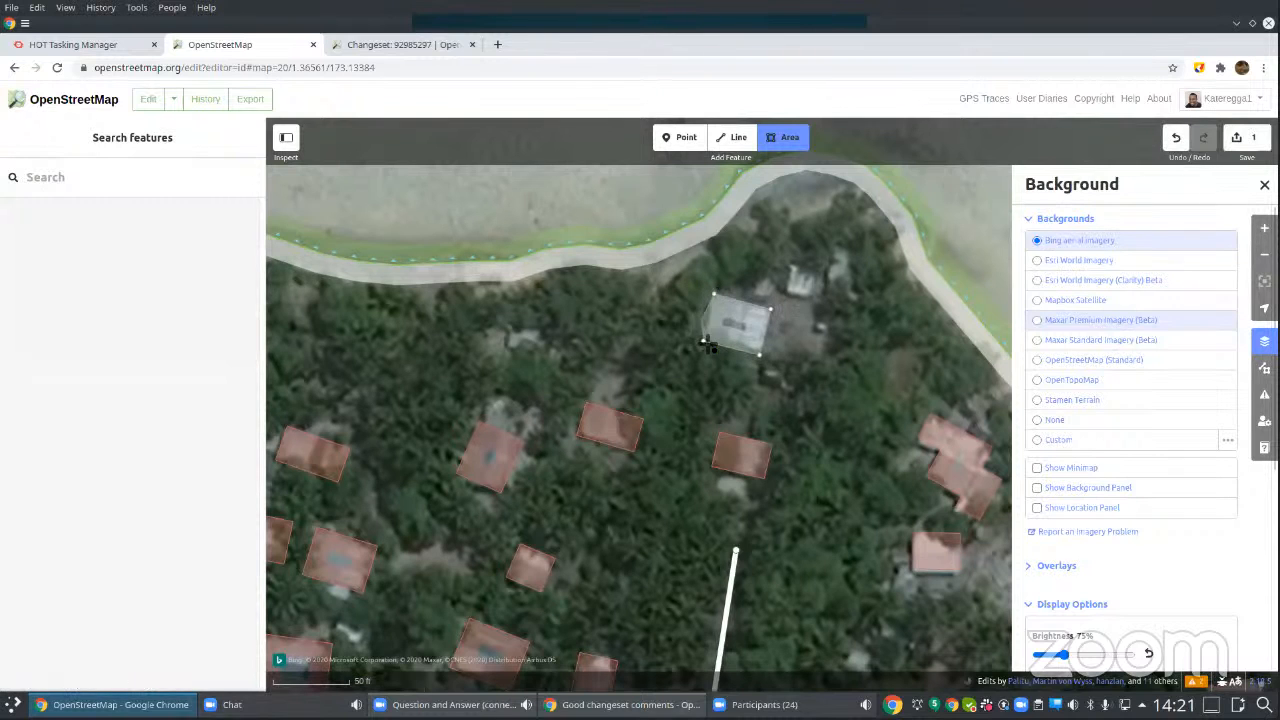
click(705, 343)
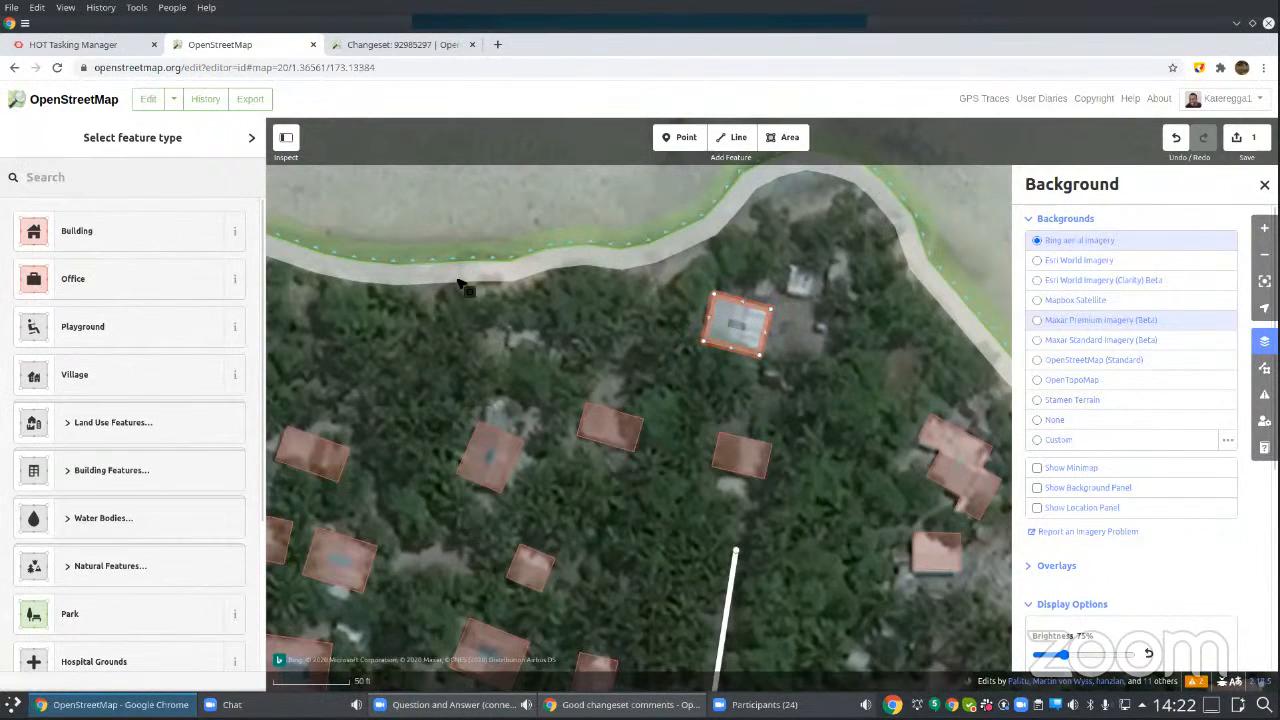
Step: Examine the feature types offered for the northeast corner point of the new area
click(773, 309)
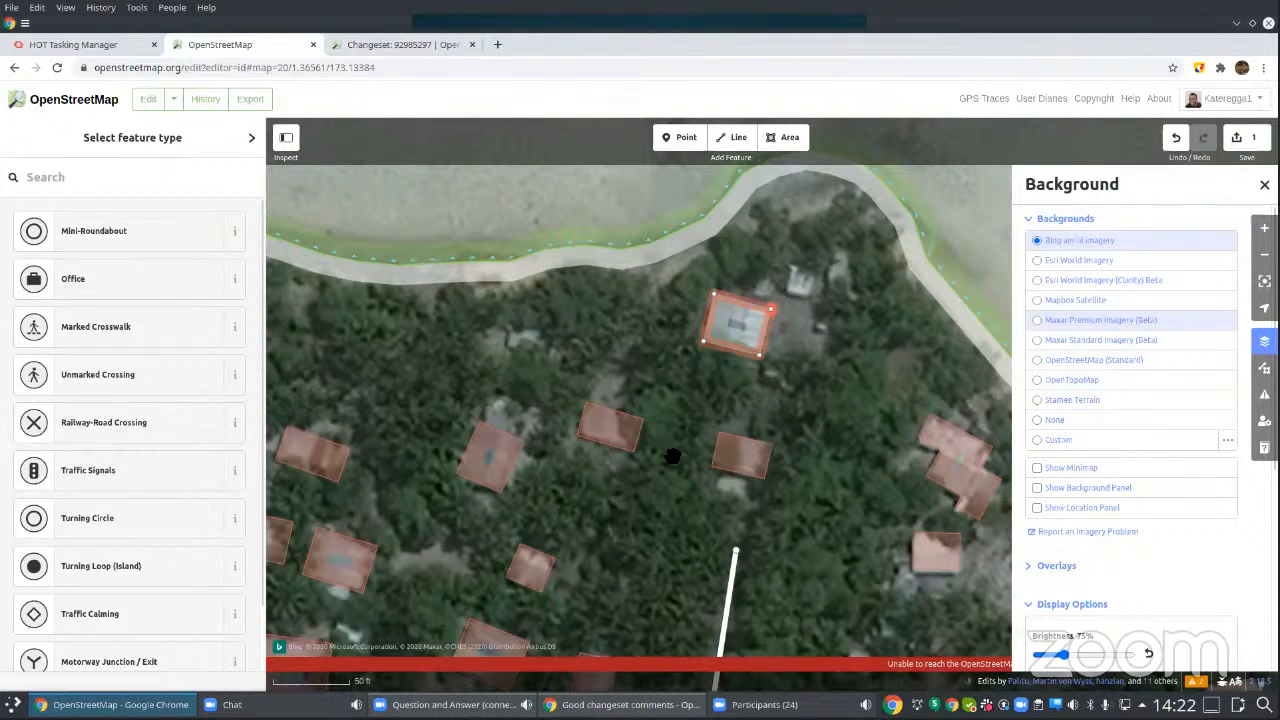
scroll(100, 445, down, 1)
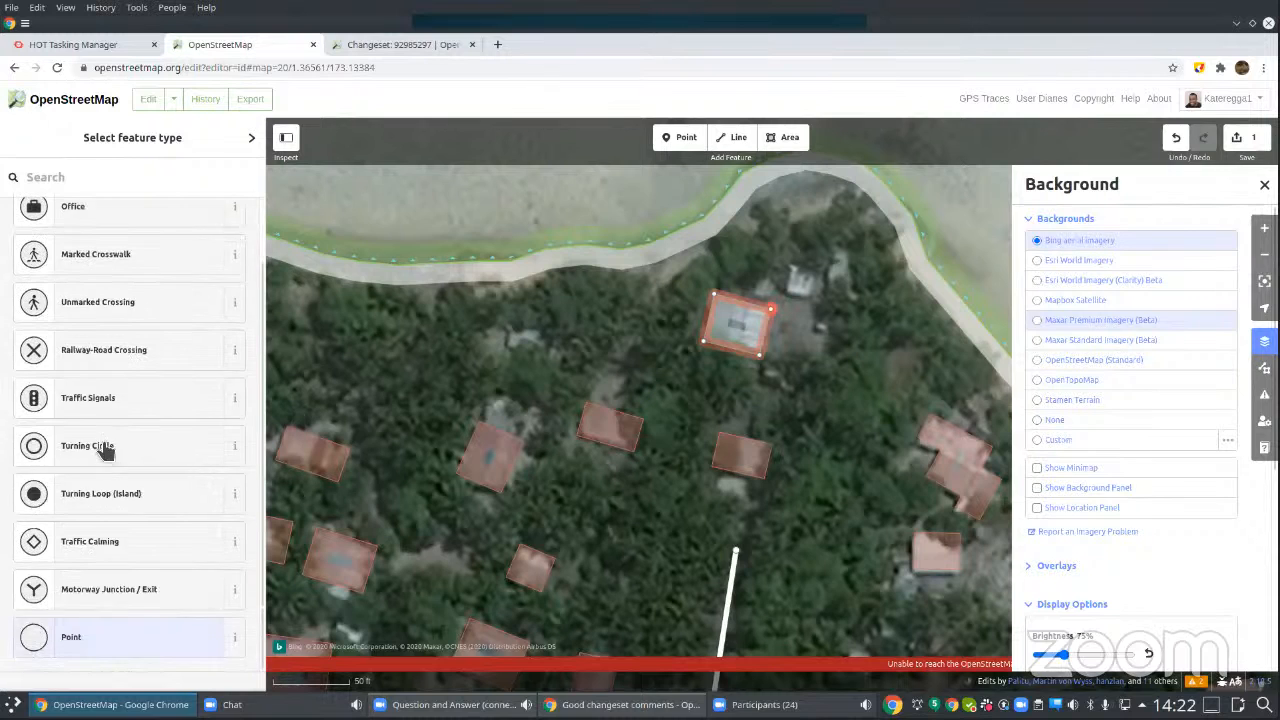
scroll(100, 445, up, 1)
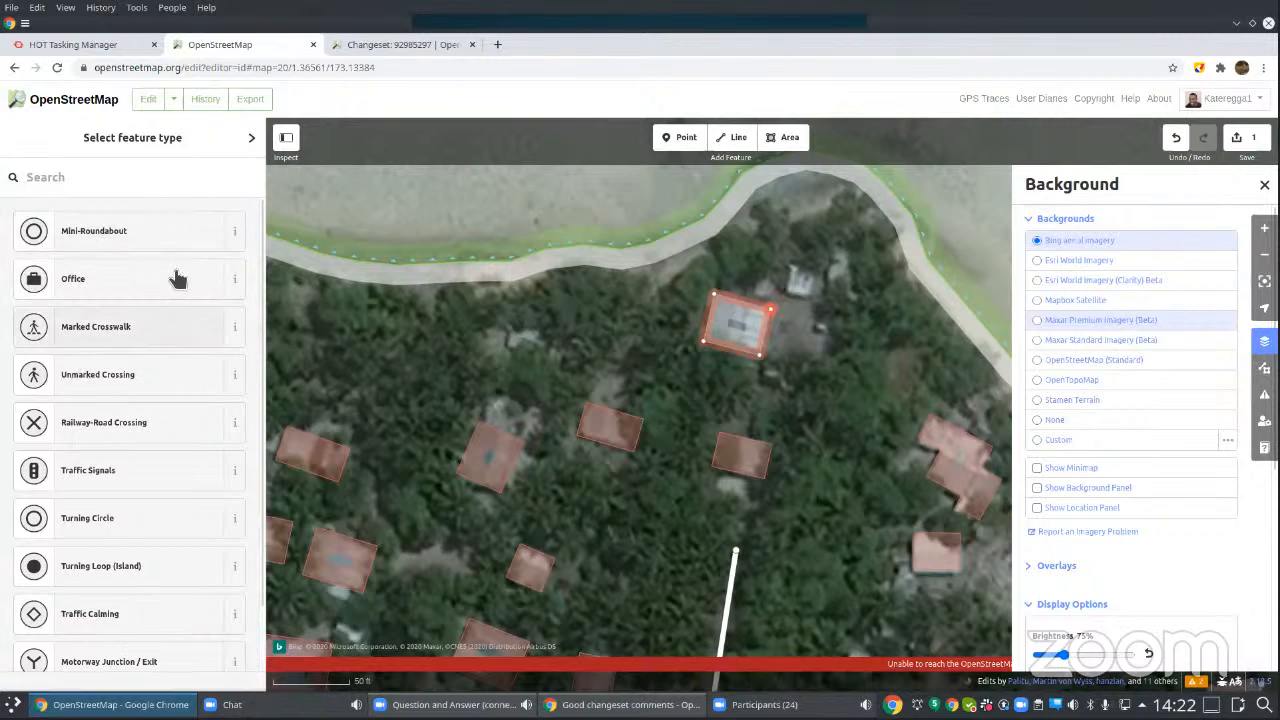
Step: Select the whole traced area and set its feature type to Building
click(768, 342)
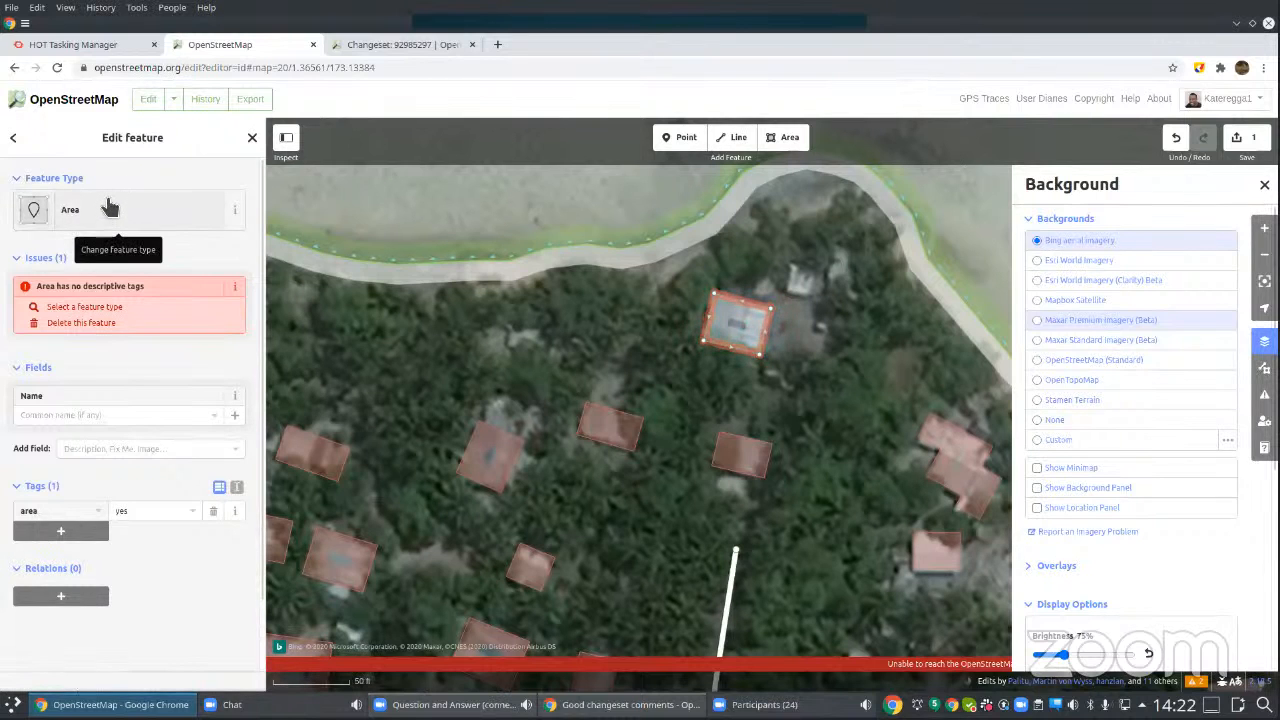
click(110, 220)
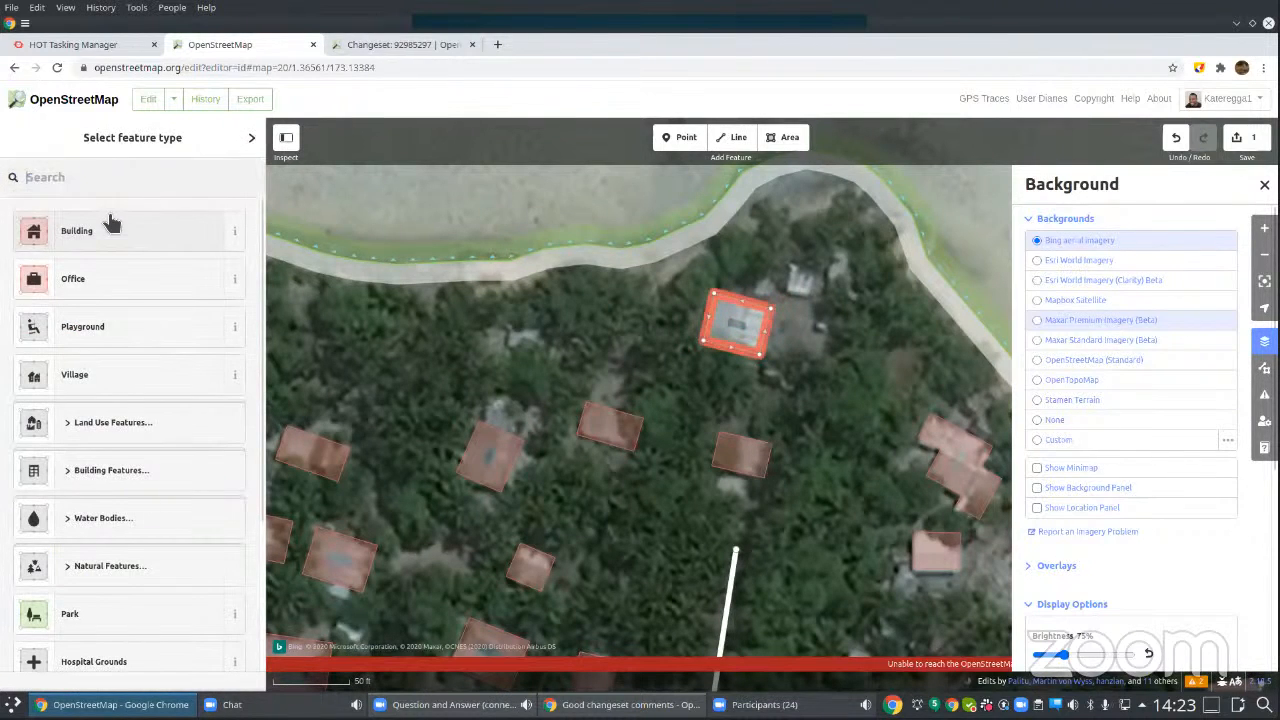
scroll(70, 490, down, 4)
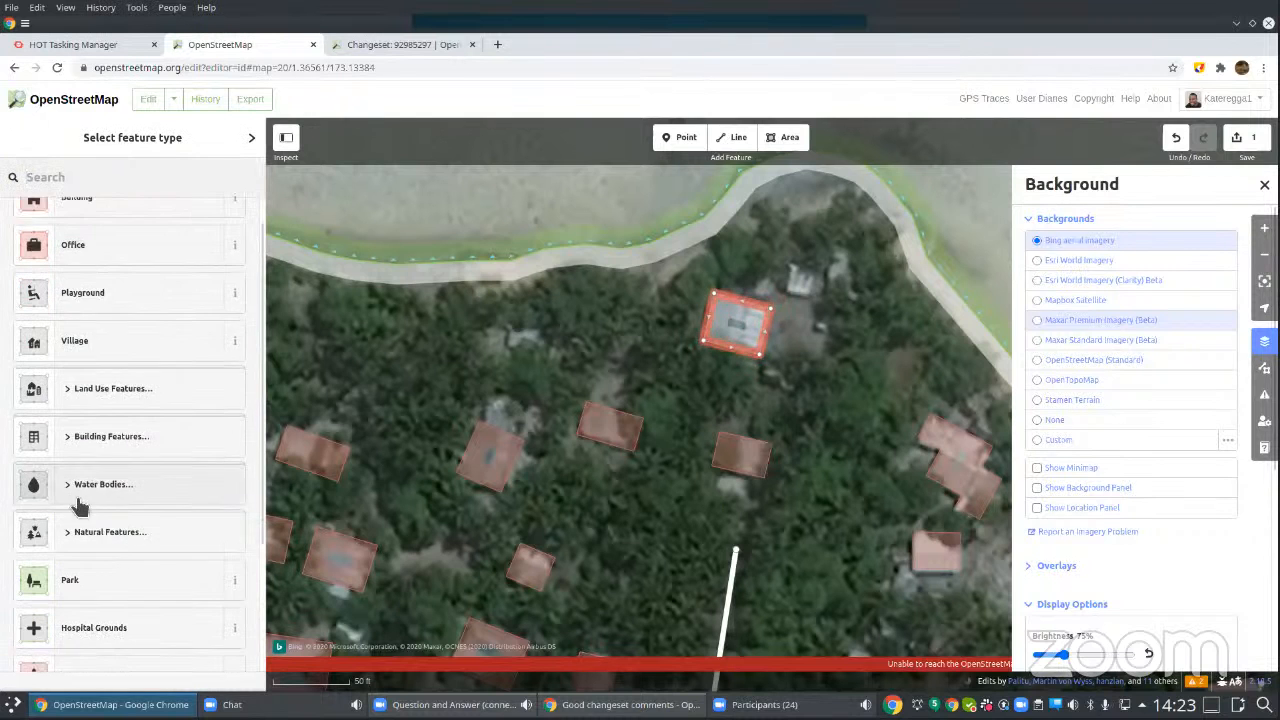
scroll(108, 525, up, 4)
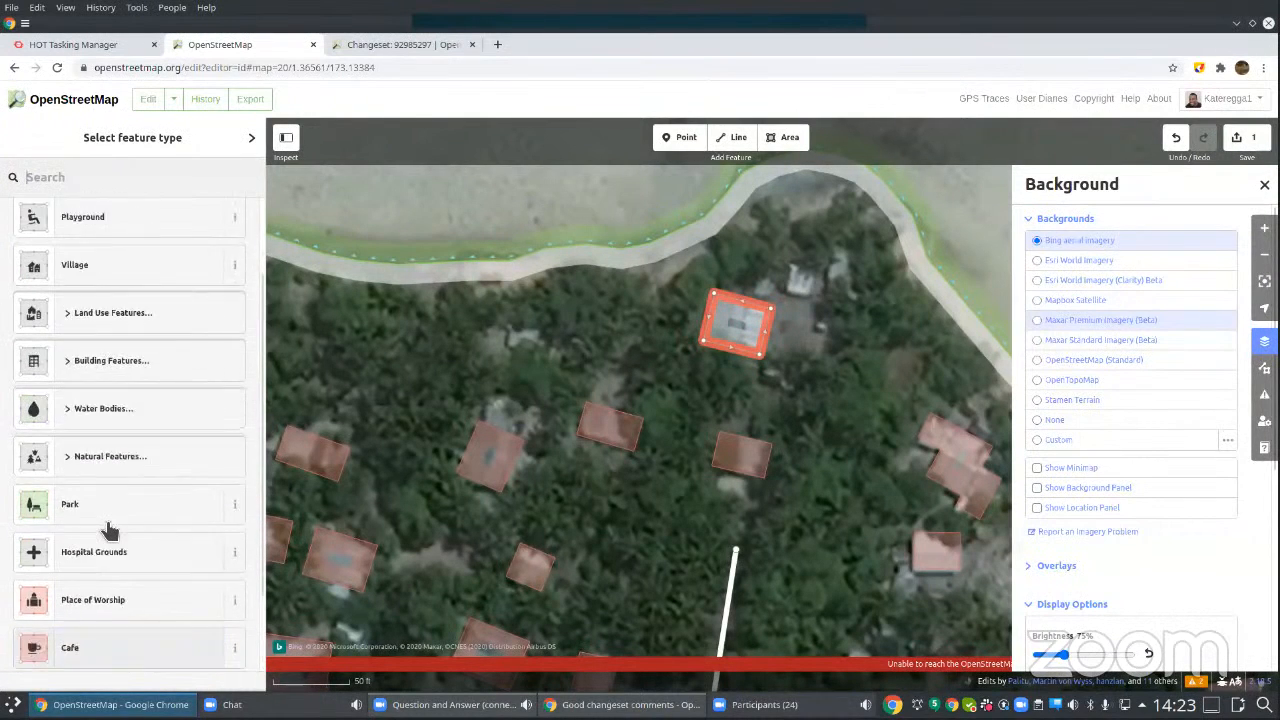
scroll(112, 528, up, 1)
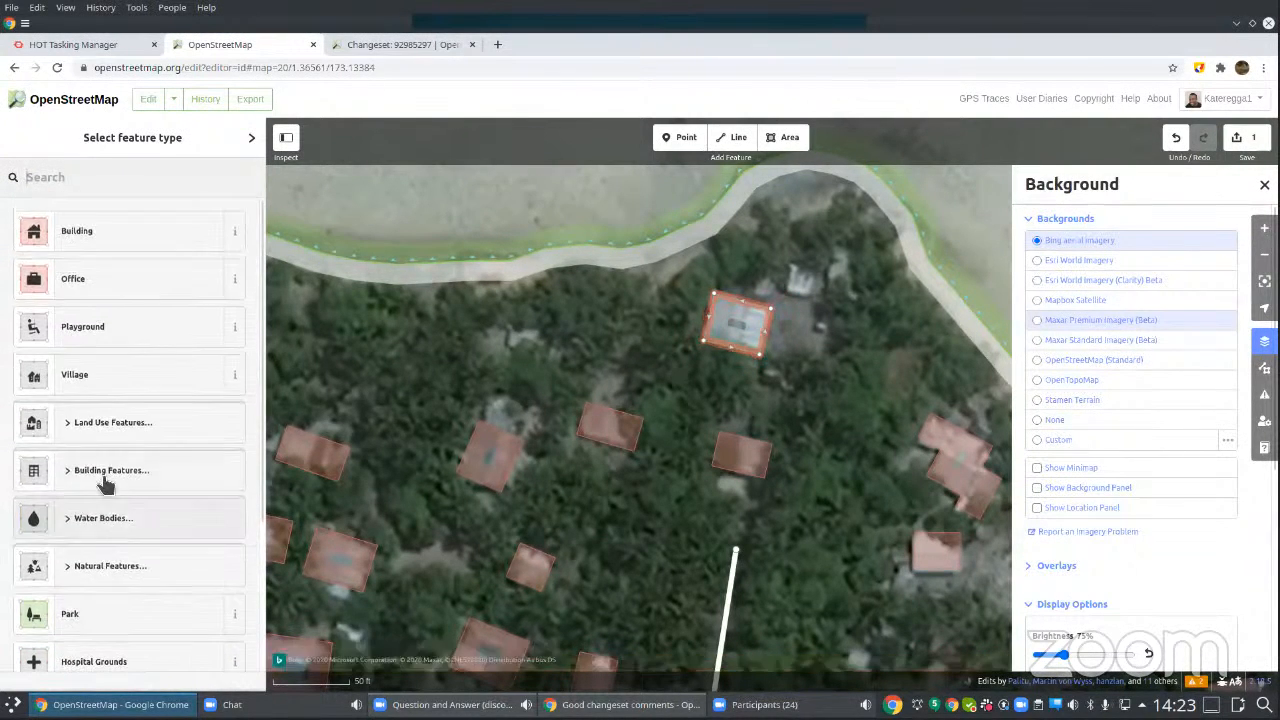
click(156, 235)
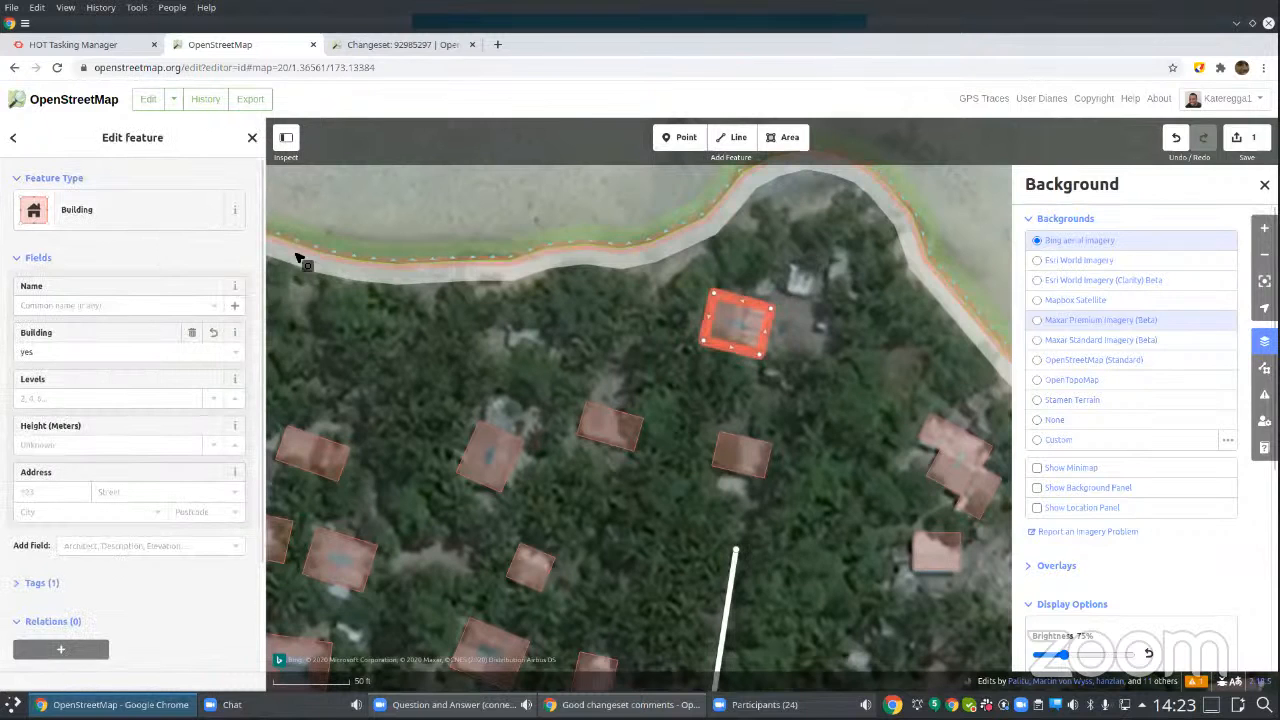
Step: Check the new building's available Building values and feature types without changing them, and deselect the building
click(238, 351)
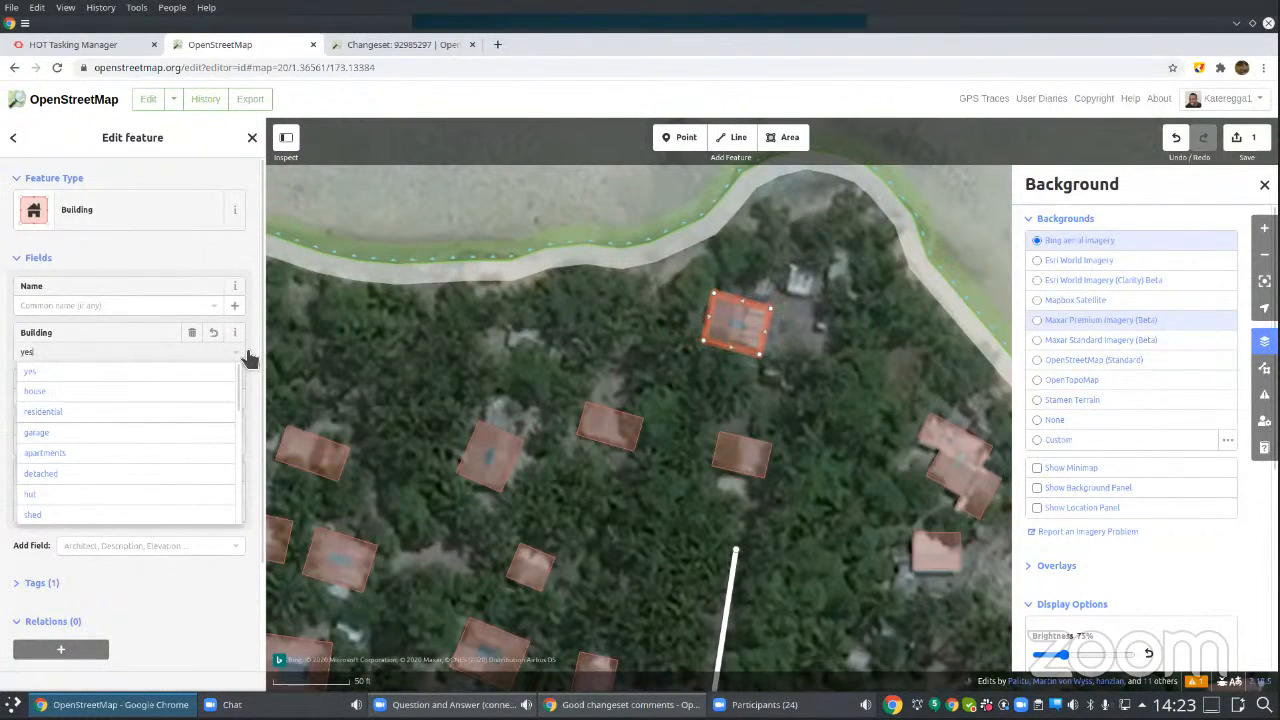
click(239, 352)
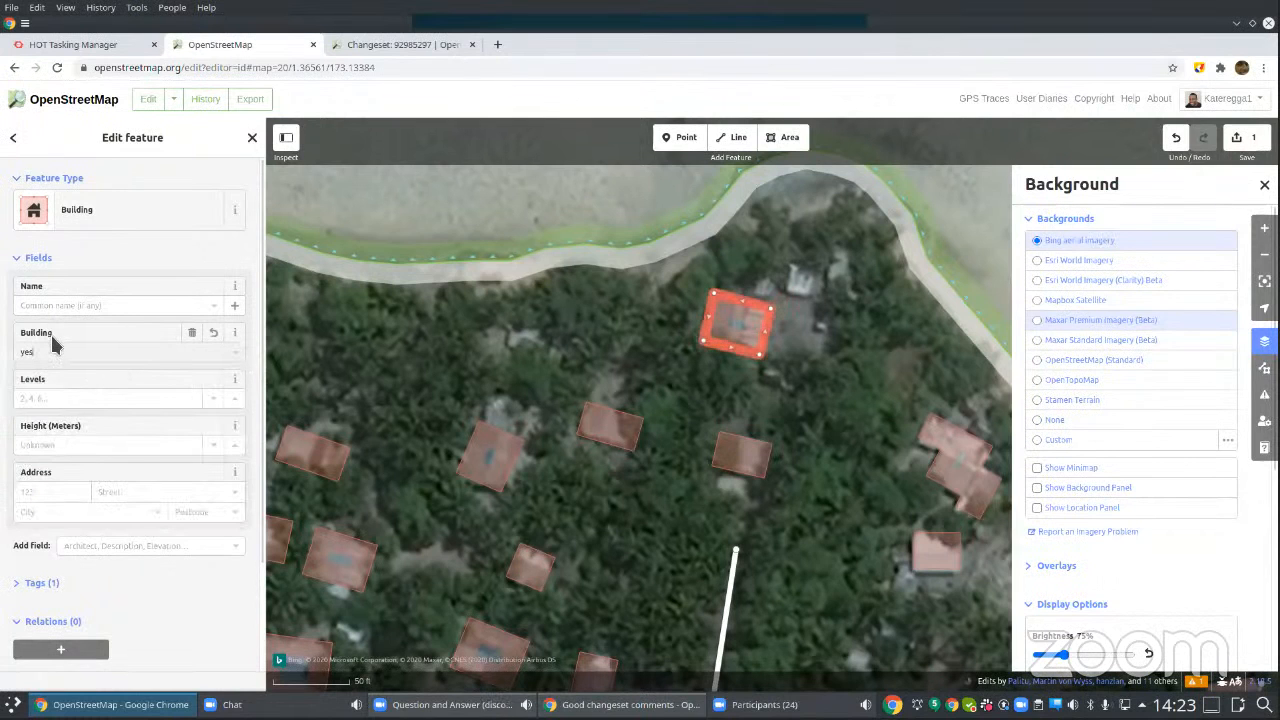
click(92, 214)
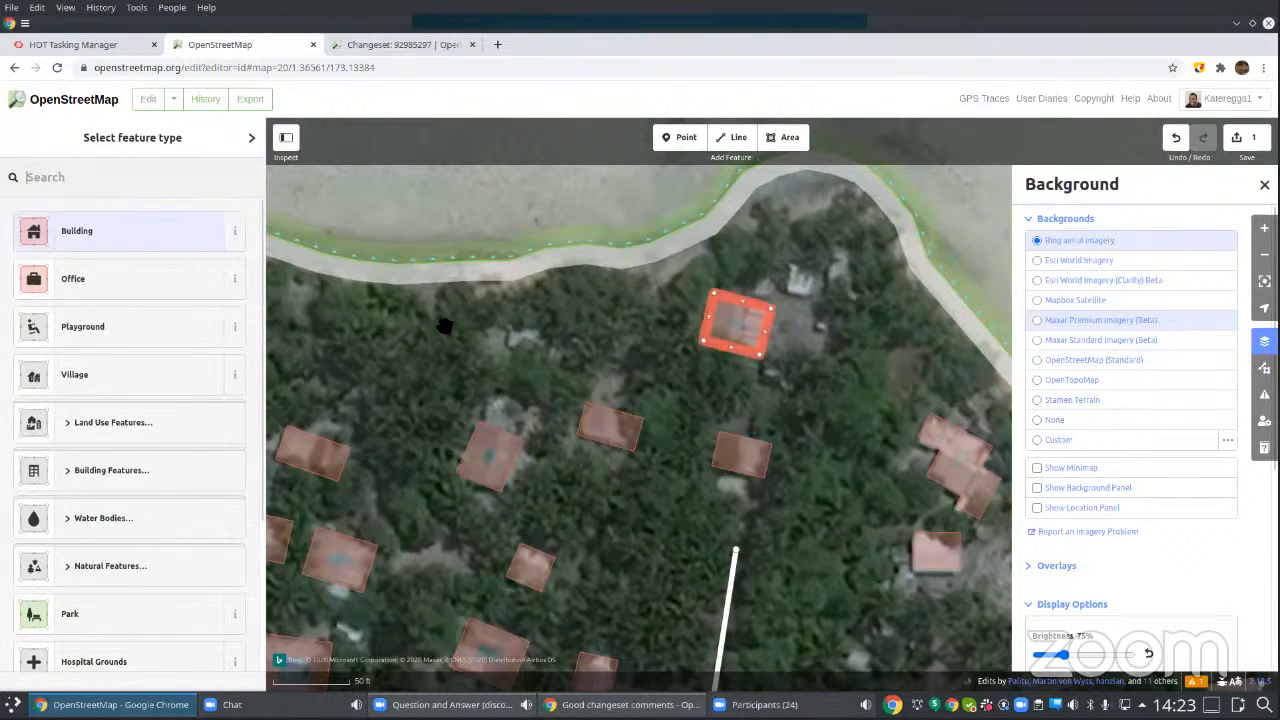
click(420, 333)
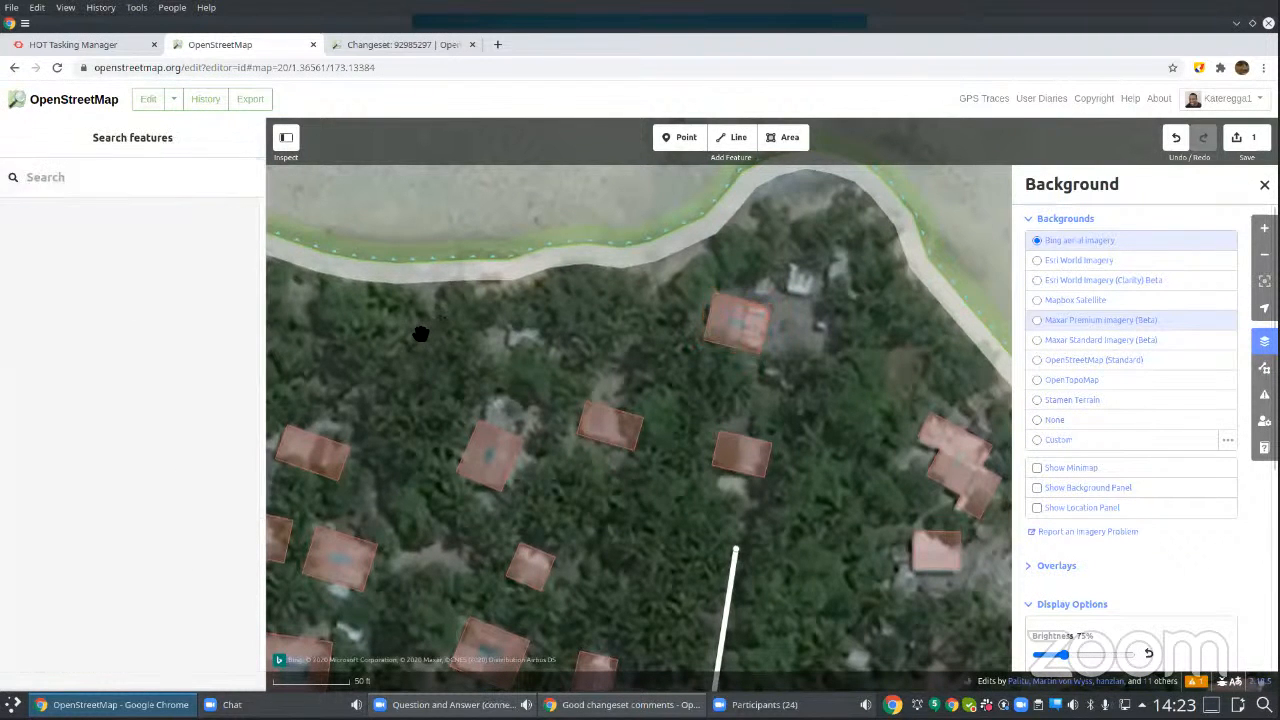
Step: Start saving the edits and enter the changeset comment "Added a building in Tarawa using Bing"
click(1245, 145)
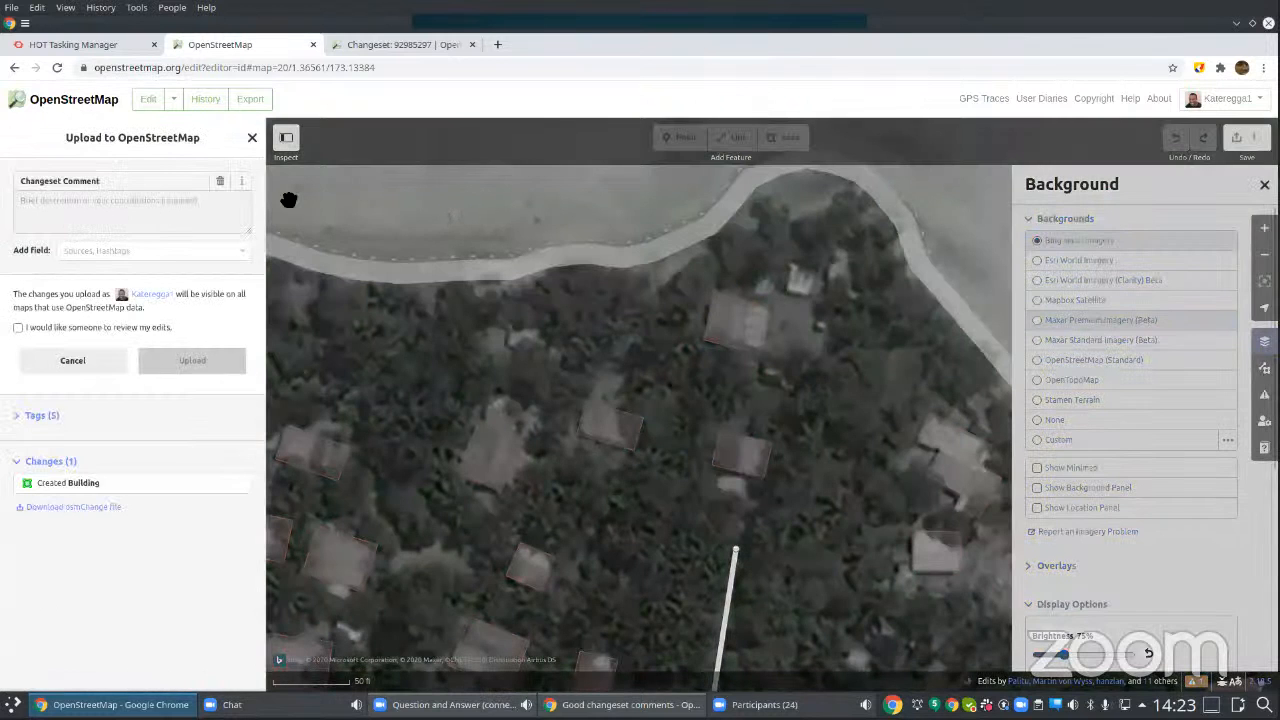
click(150, 212)
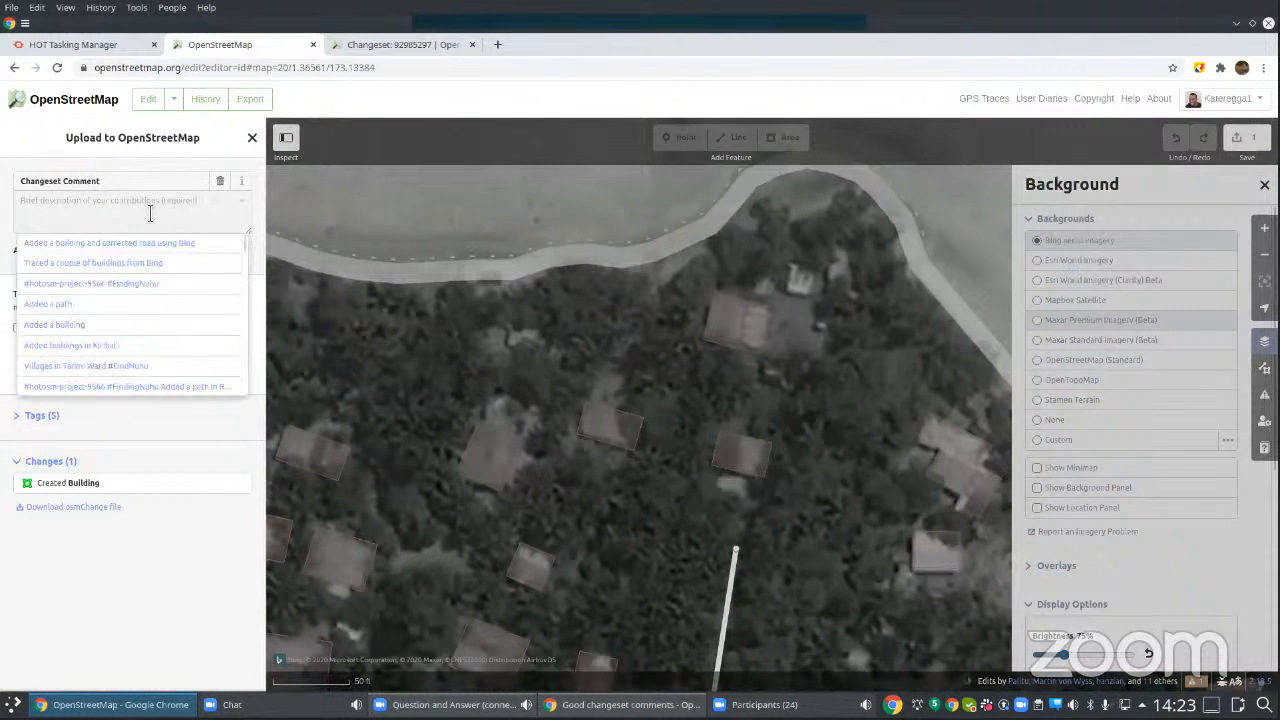
text(Add)
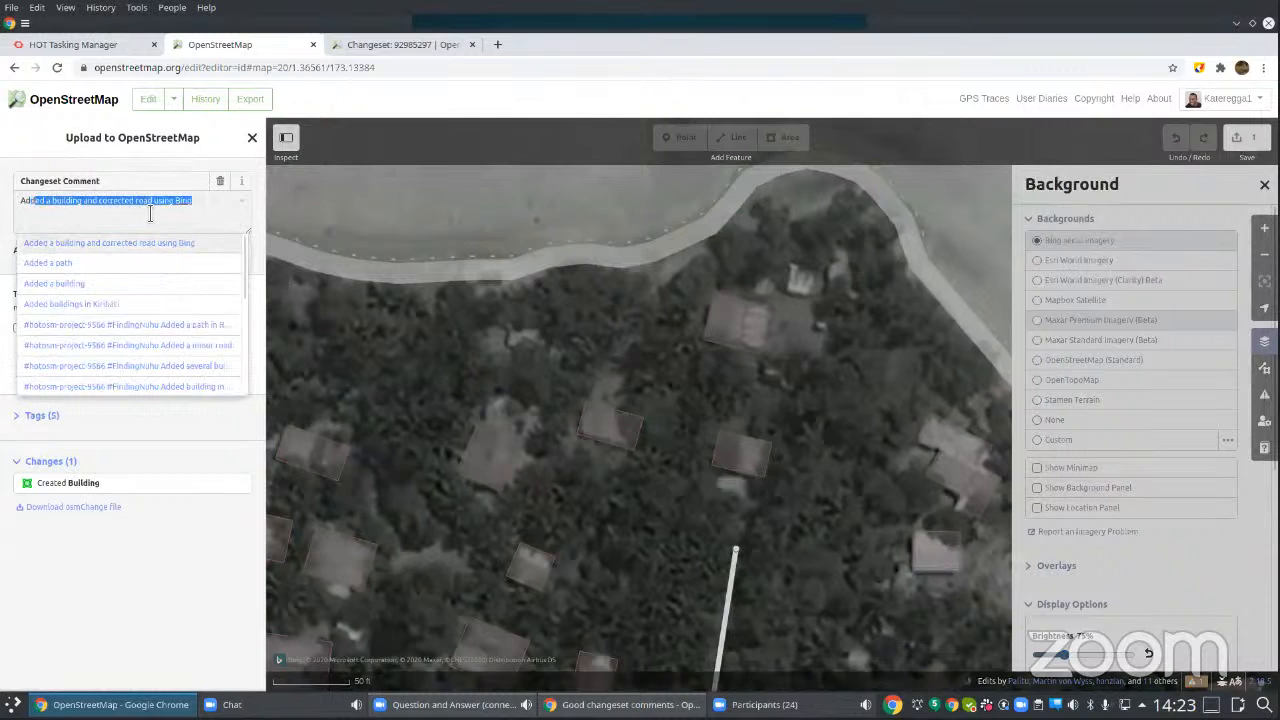
text(ed a )
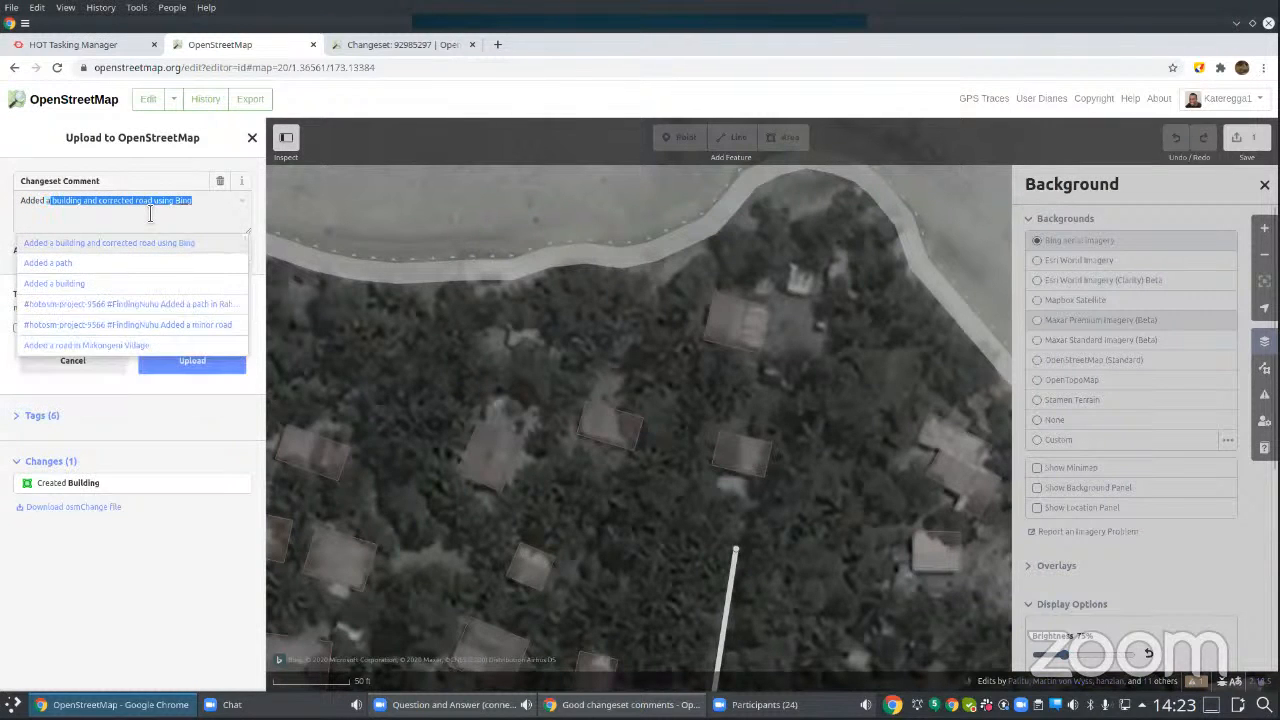
text(b)
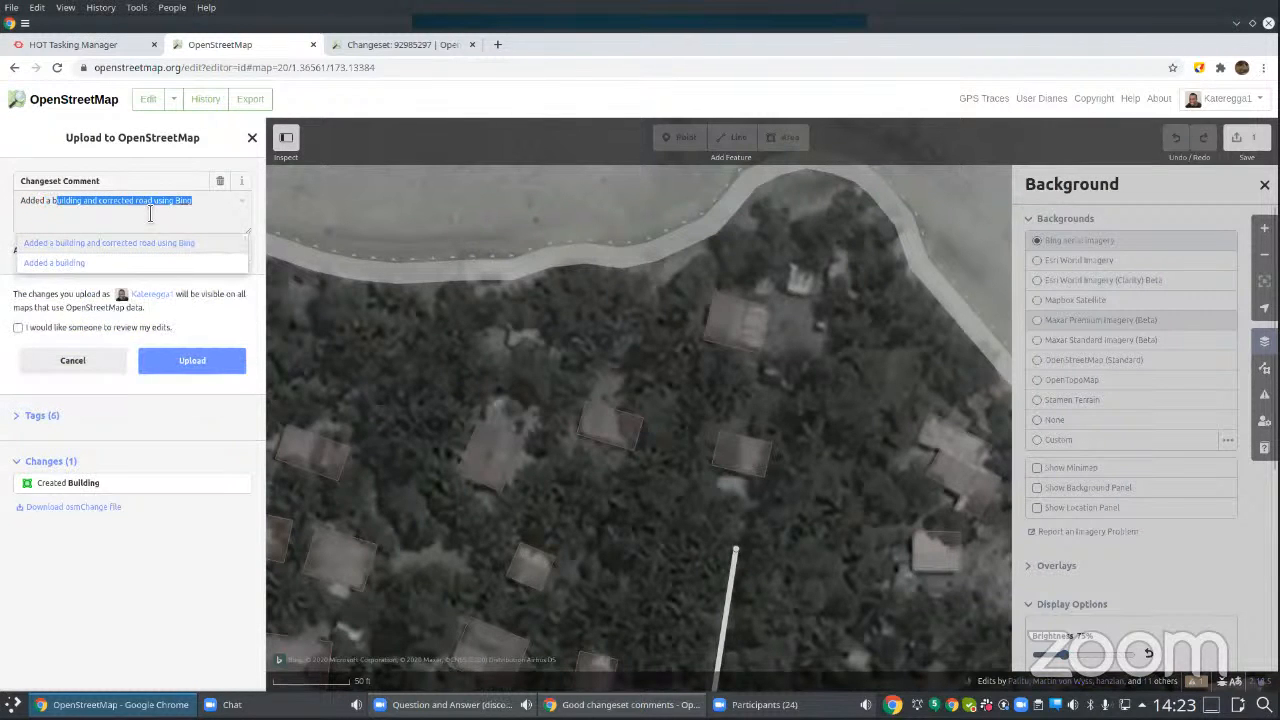
text(uilding )
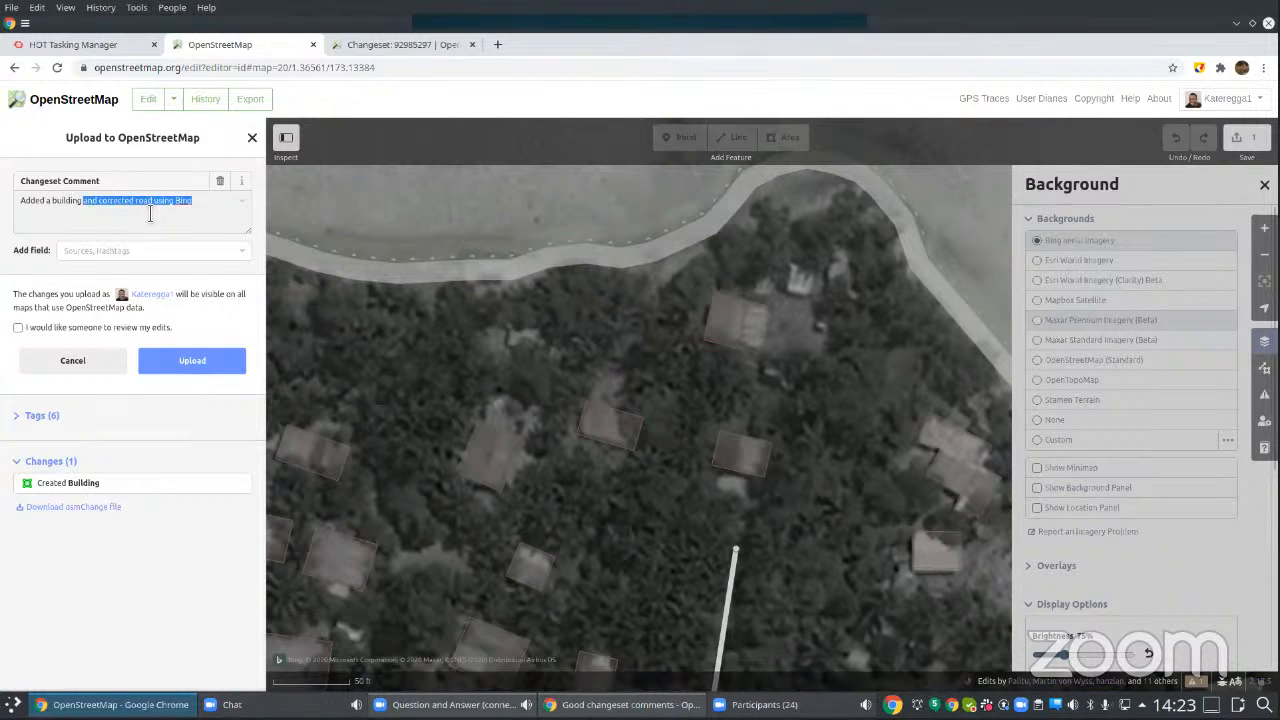
text(in Tarawa using Bing)
Step: Add a Sources field with the value aerial imagery to the changeset and upload it to OpenStreetMap
click(241, 259)
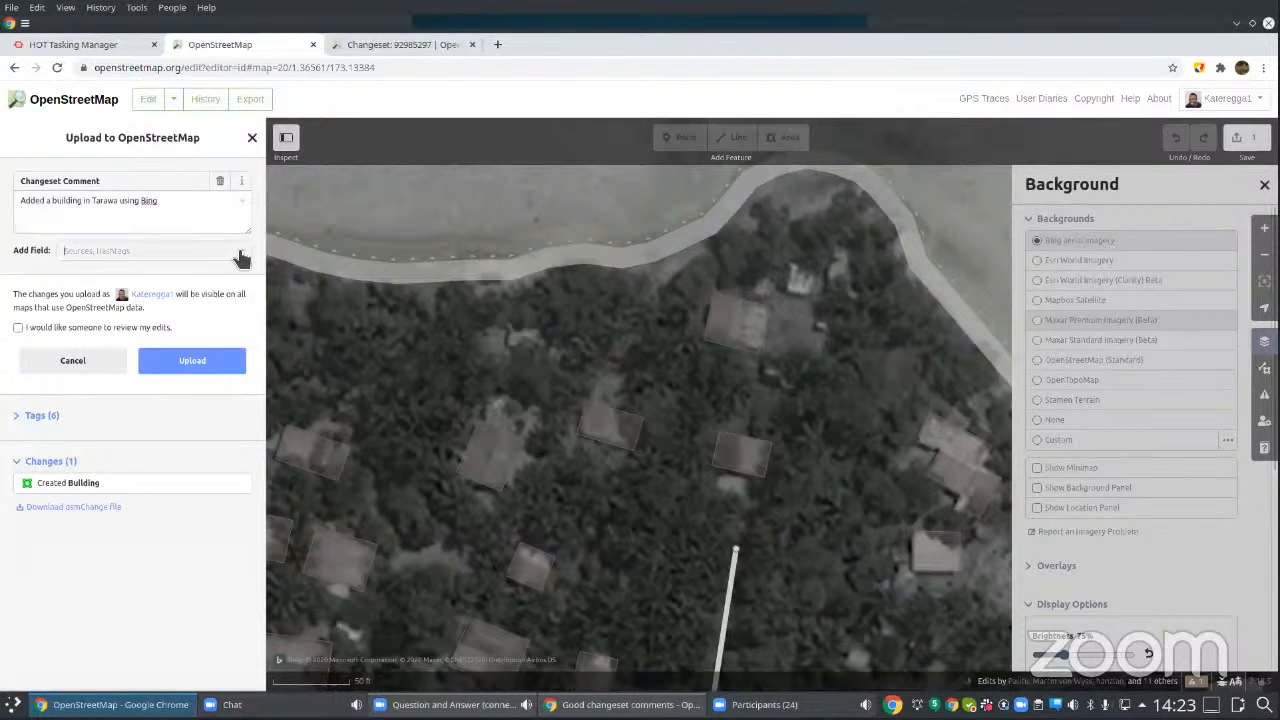
click(95, 267)
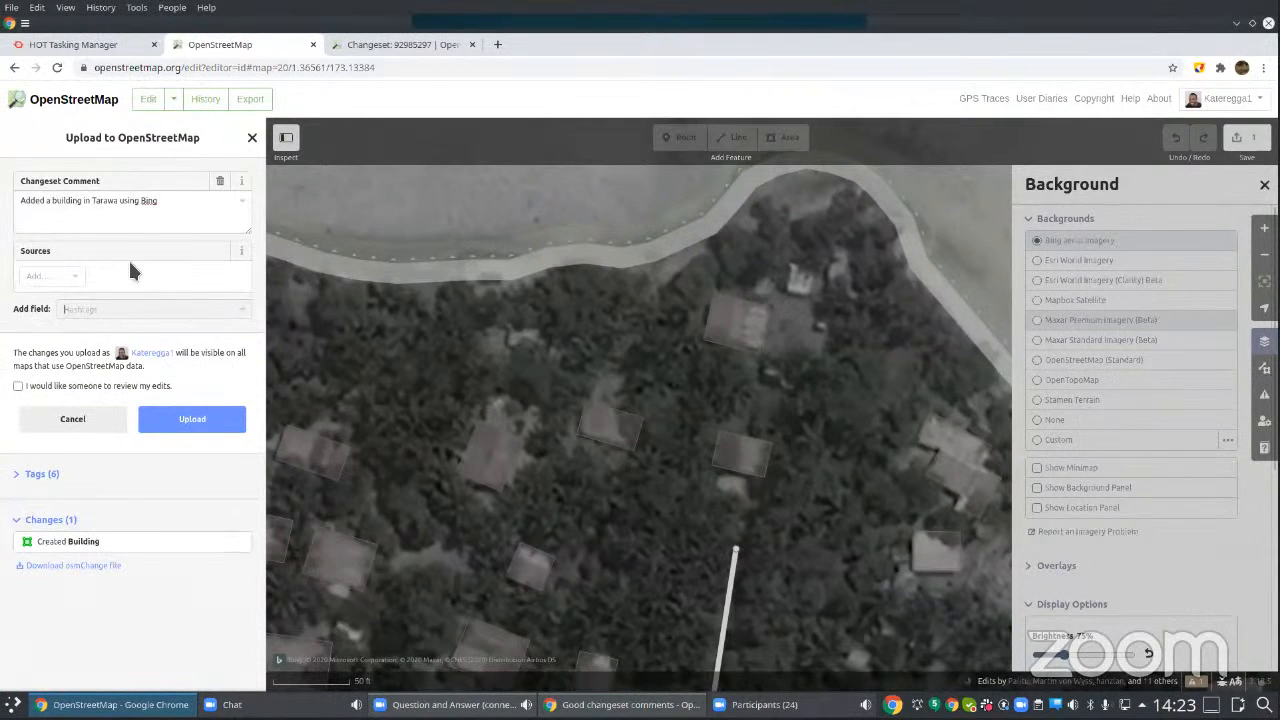
click(82, 277)
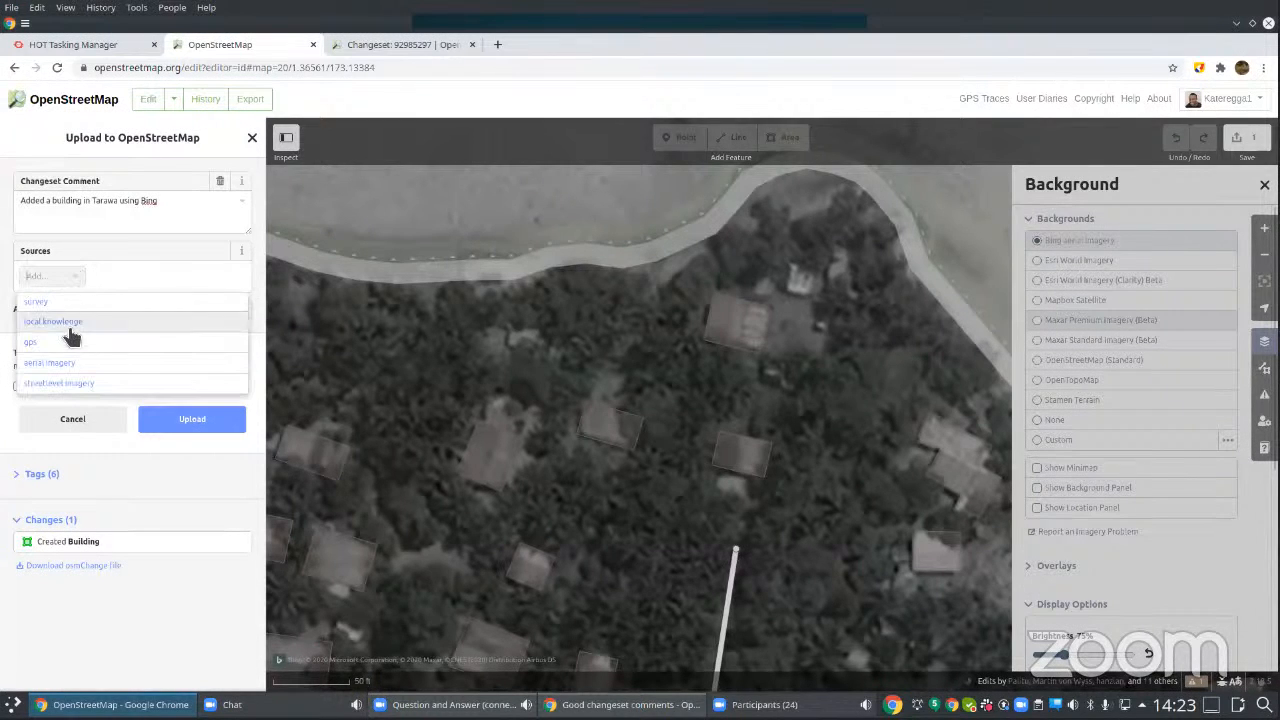
click(60, 366)
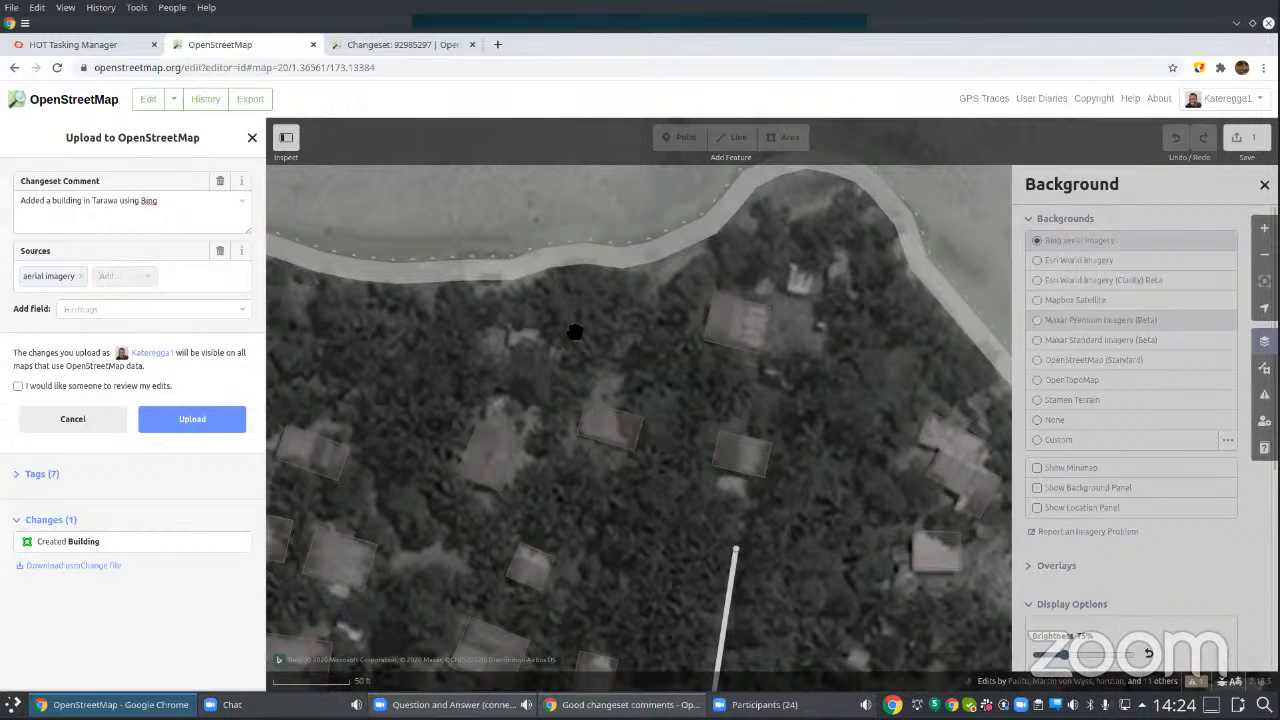
click(210, 425)
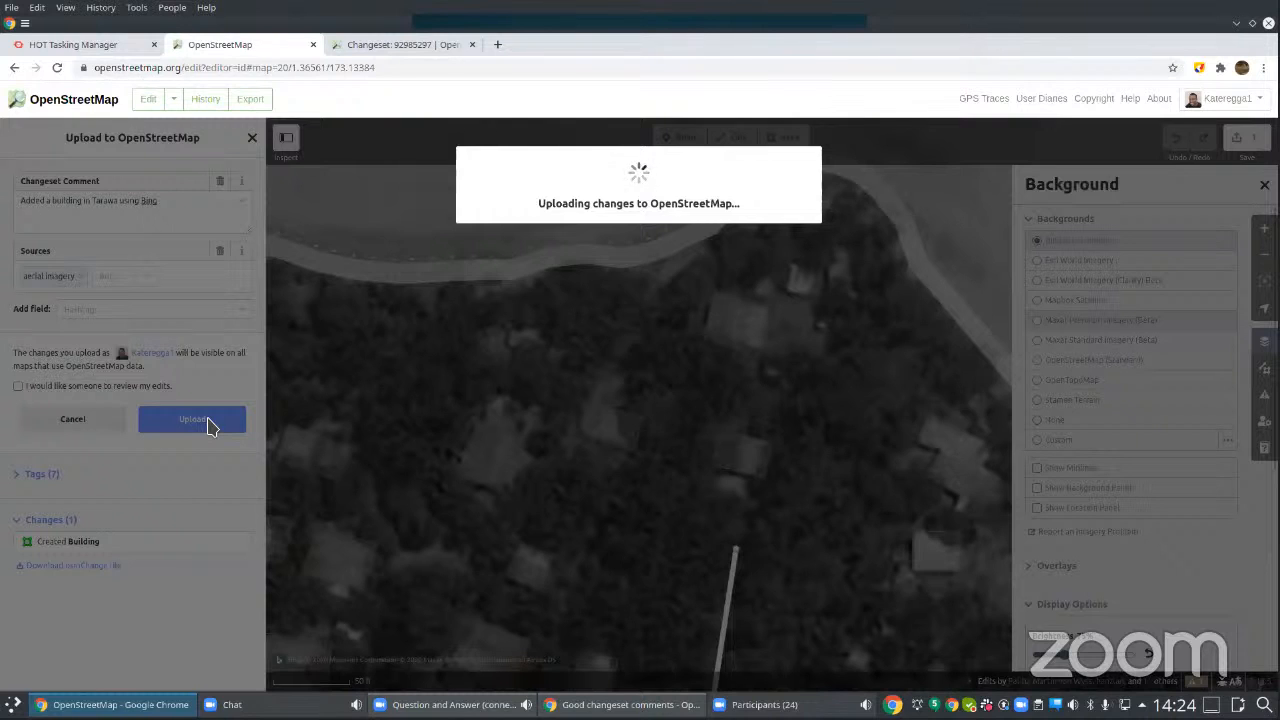
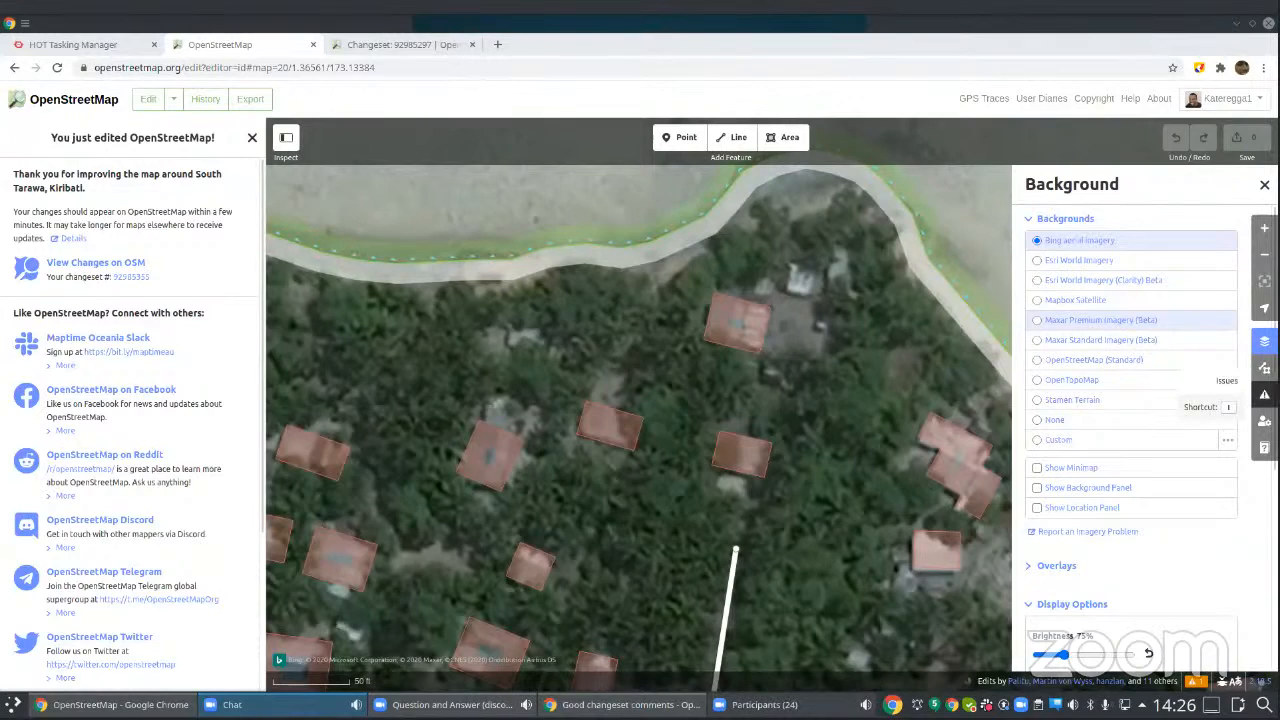
Step: Check the validation issues in view over a wider stretch of South Tarawa for My Edits, and return the check to Everything
scroll(652, 470, down, 3)
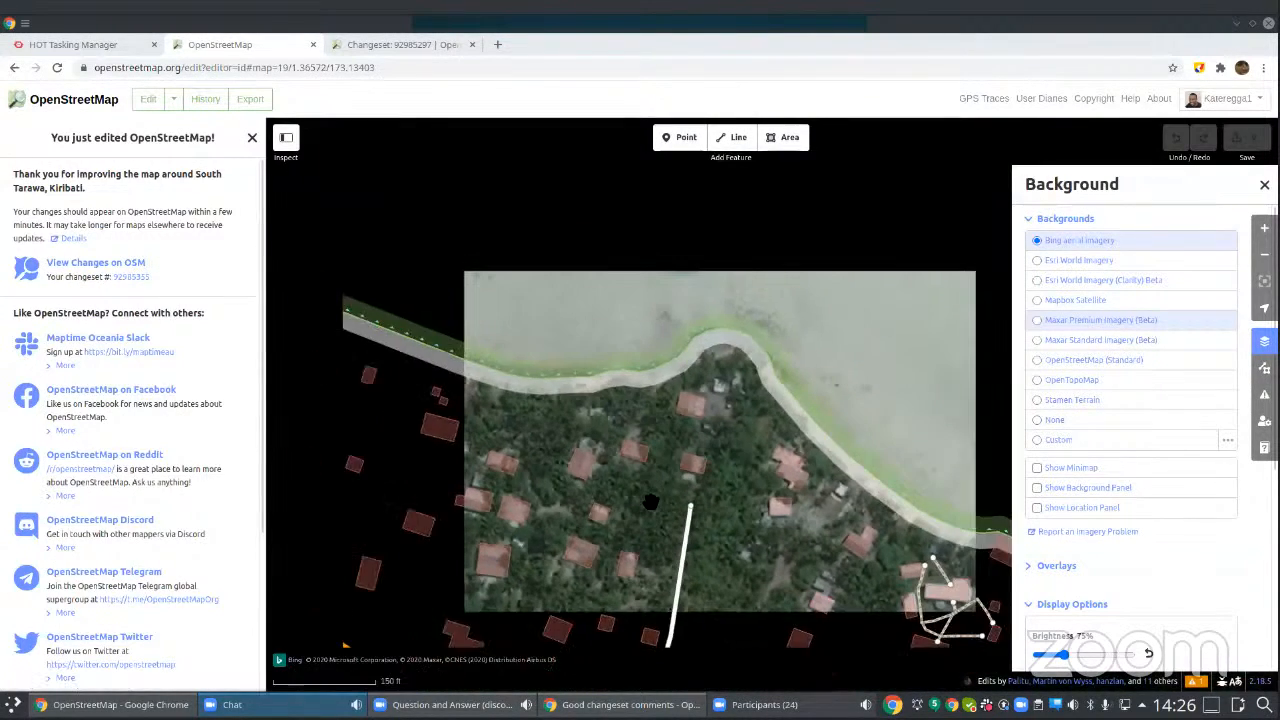
scroll(673, 394, down, 3)
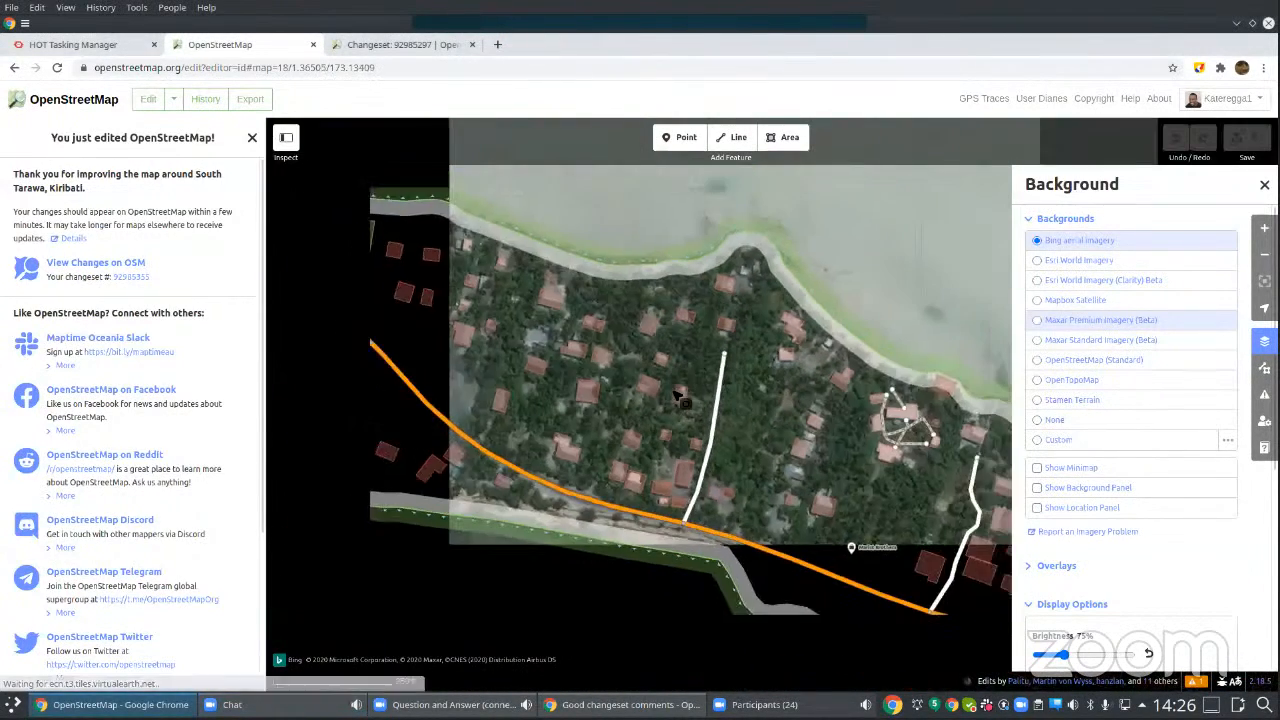
scroll(512, 424, down, 3)
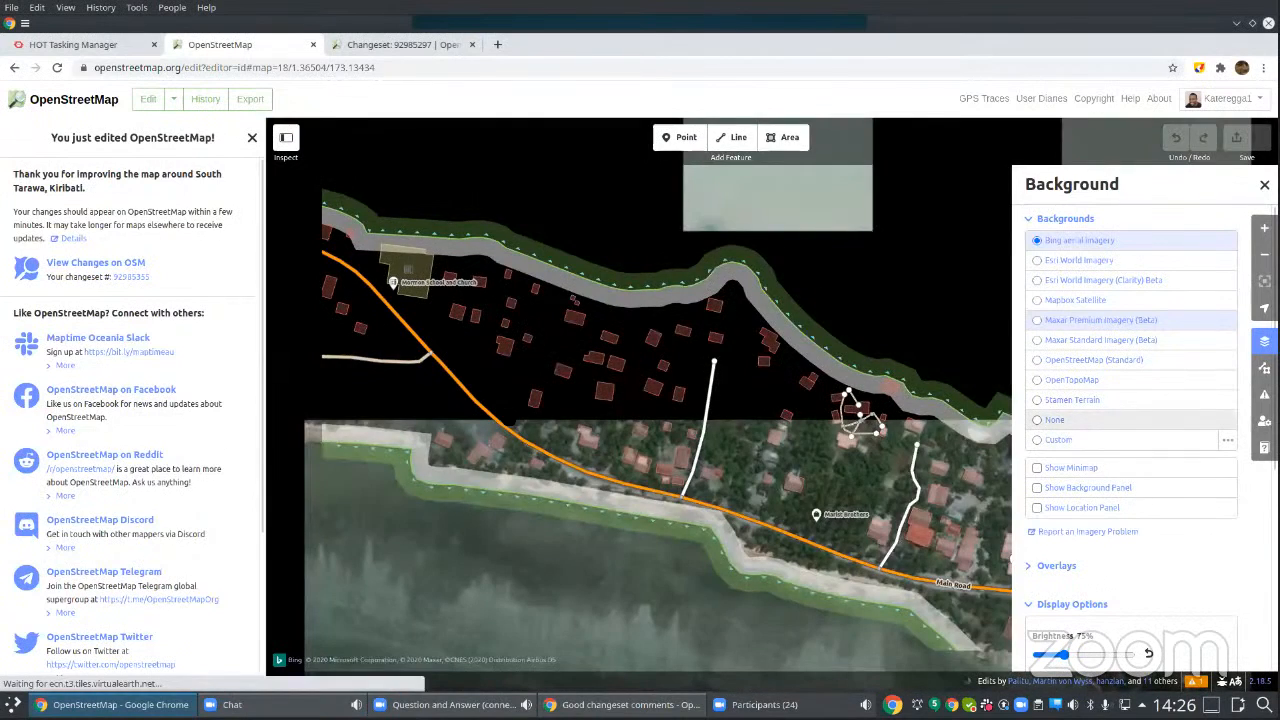
scroll(508, 418, down, 3)
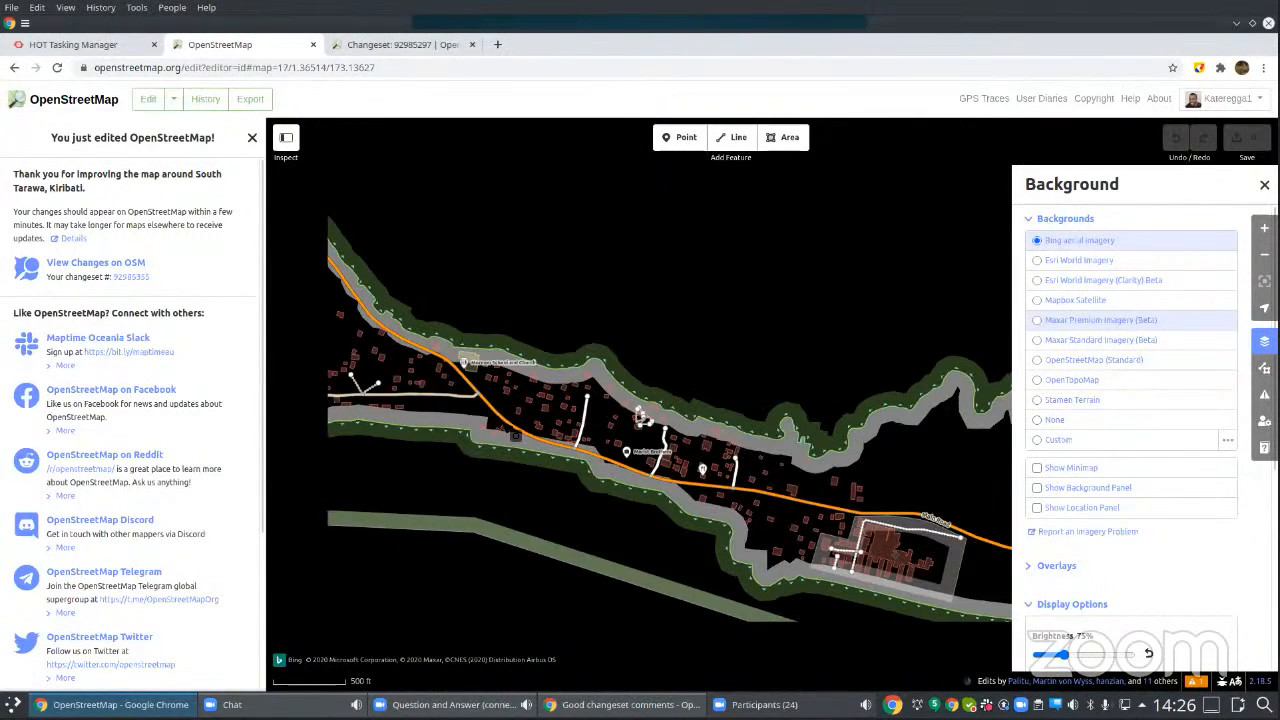
scroll(490, 445, down, 3)
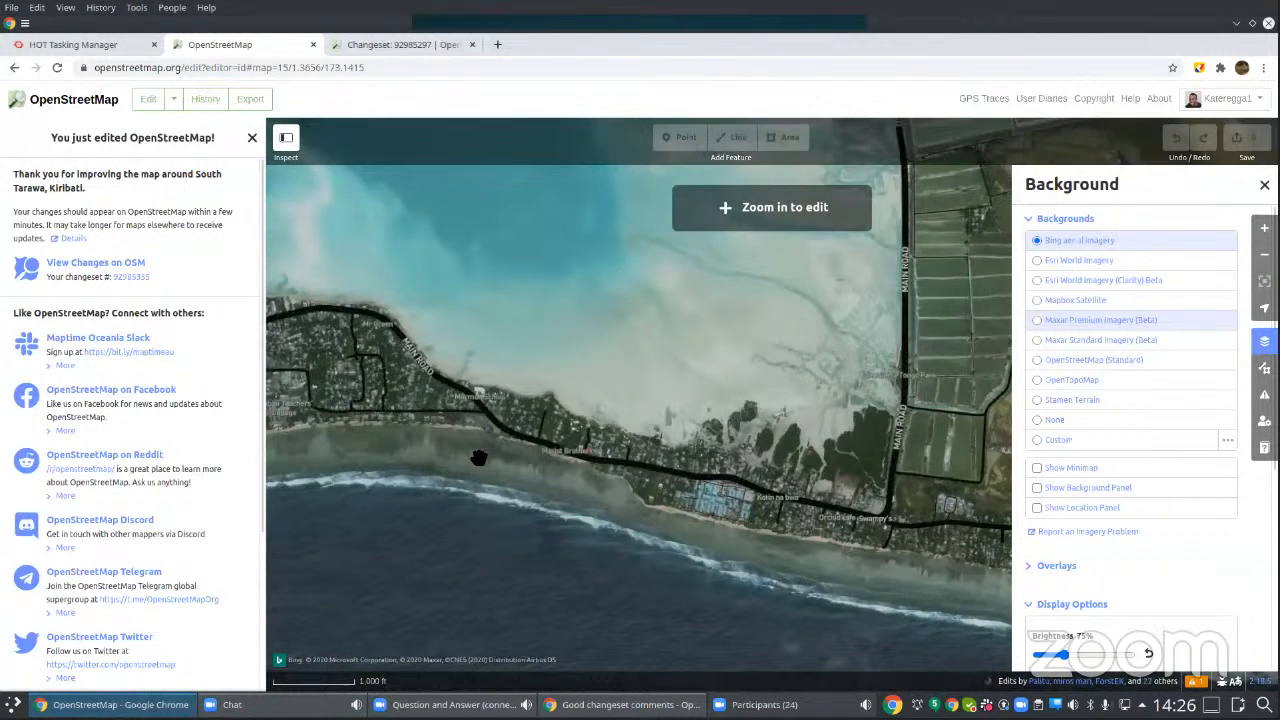
drag(537, 466, 800, 445)
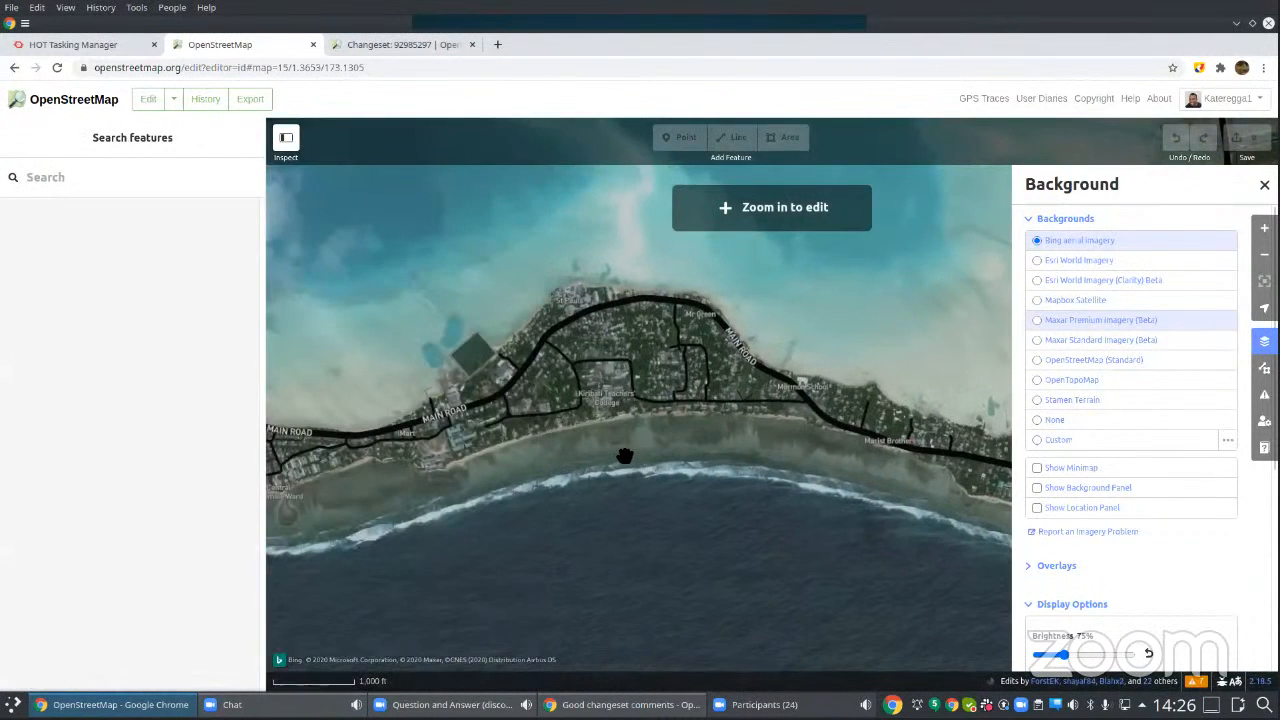
scroll(822, 432, up, 1)
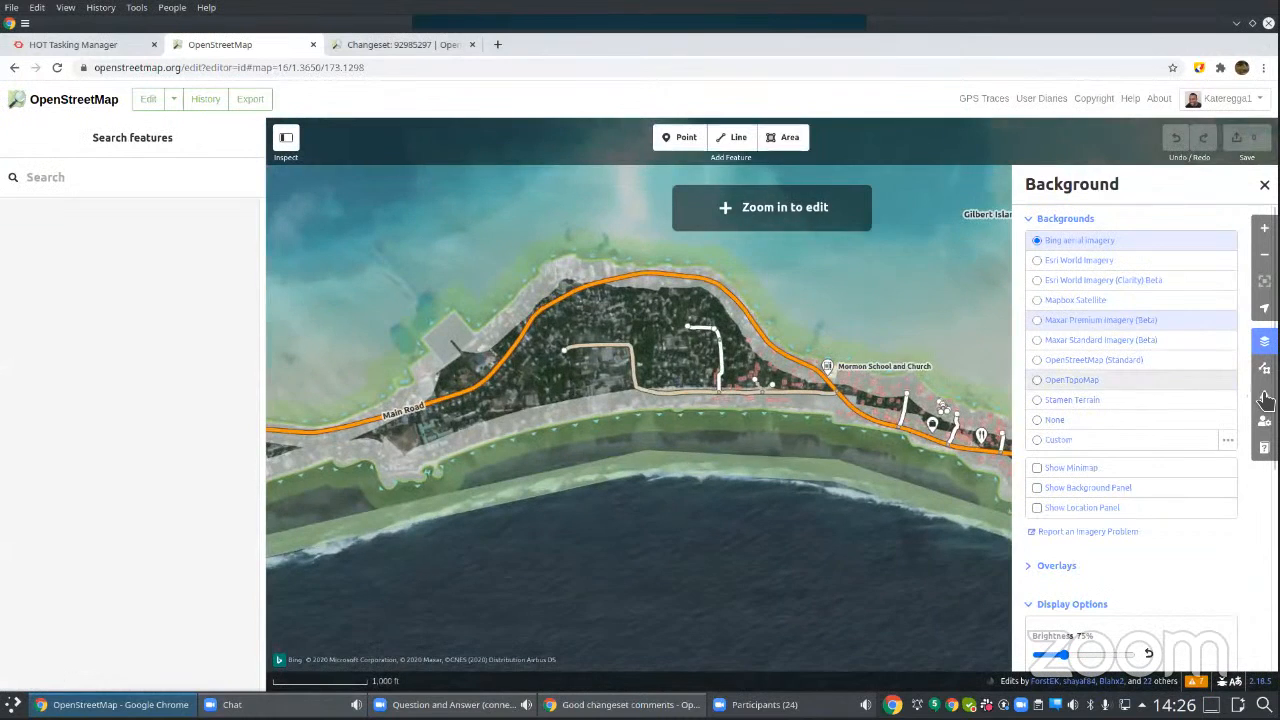
click(1265, 397)
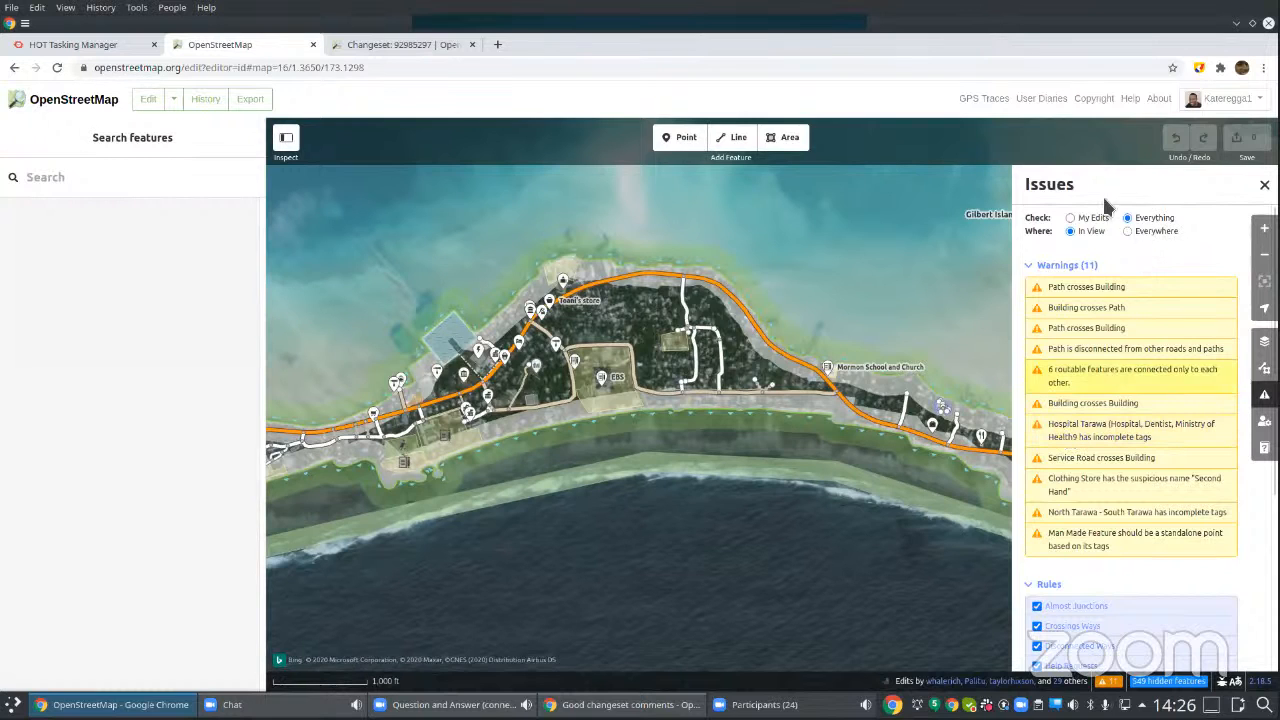
click(1070, 218)
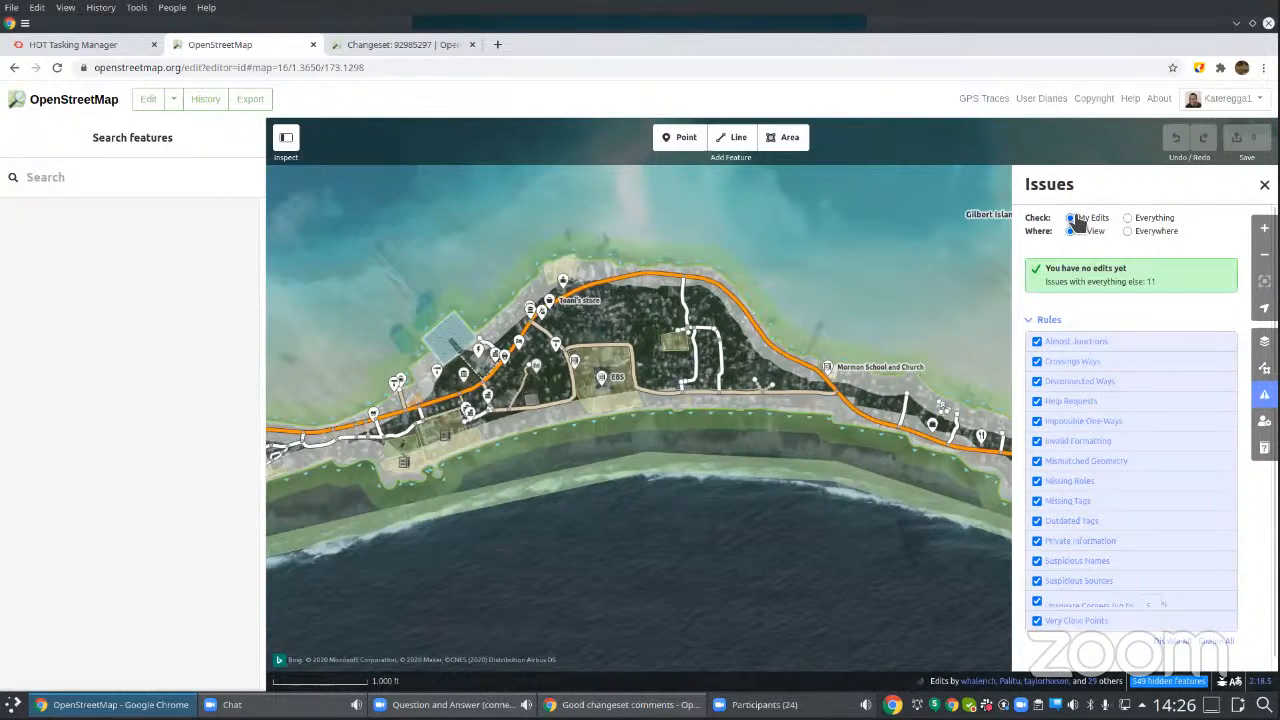
click(1128, 218)
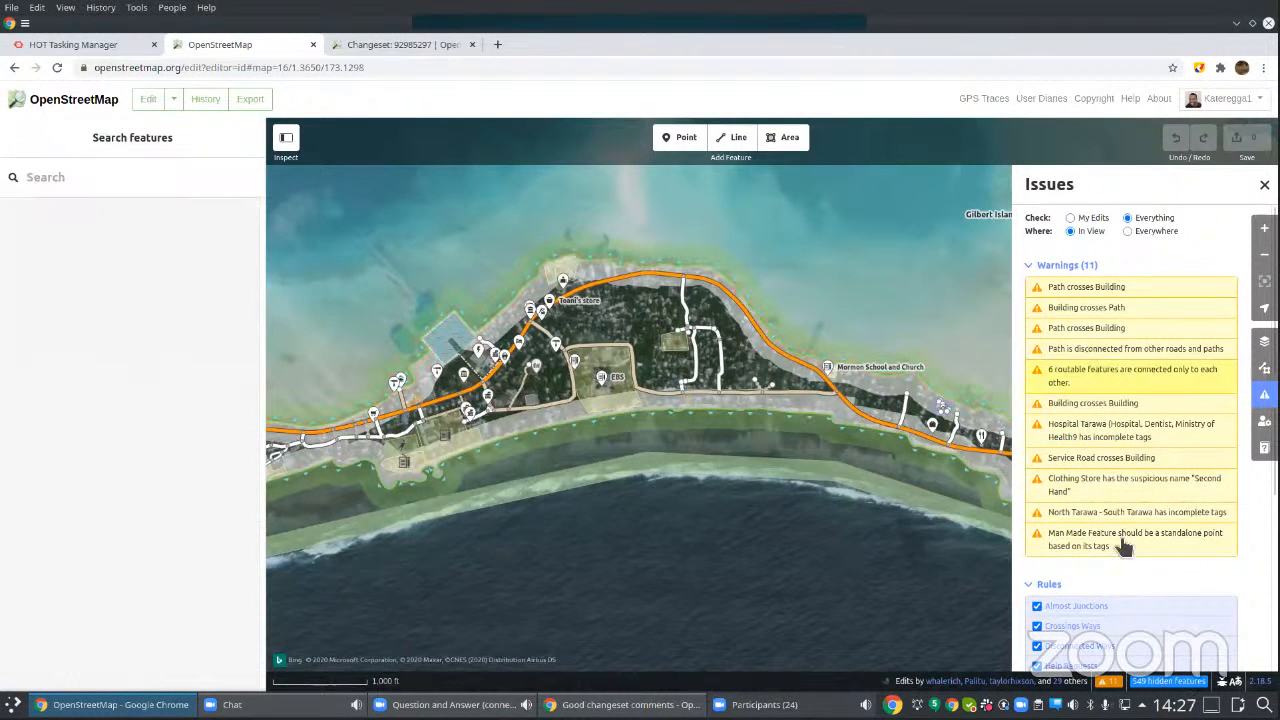
Step: Open the first Path crosses Building warning and move the path's overlapping node clear of the building
click(1057, 292)
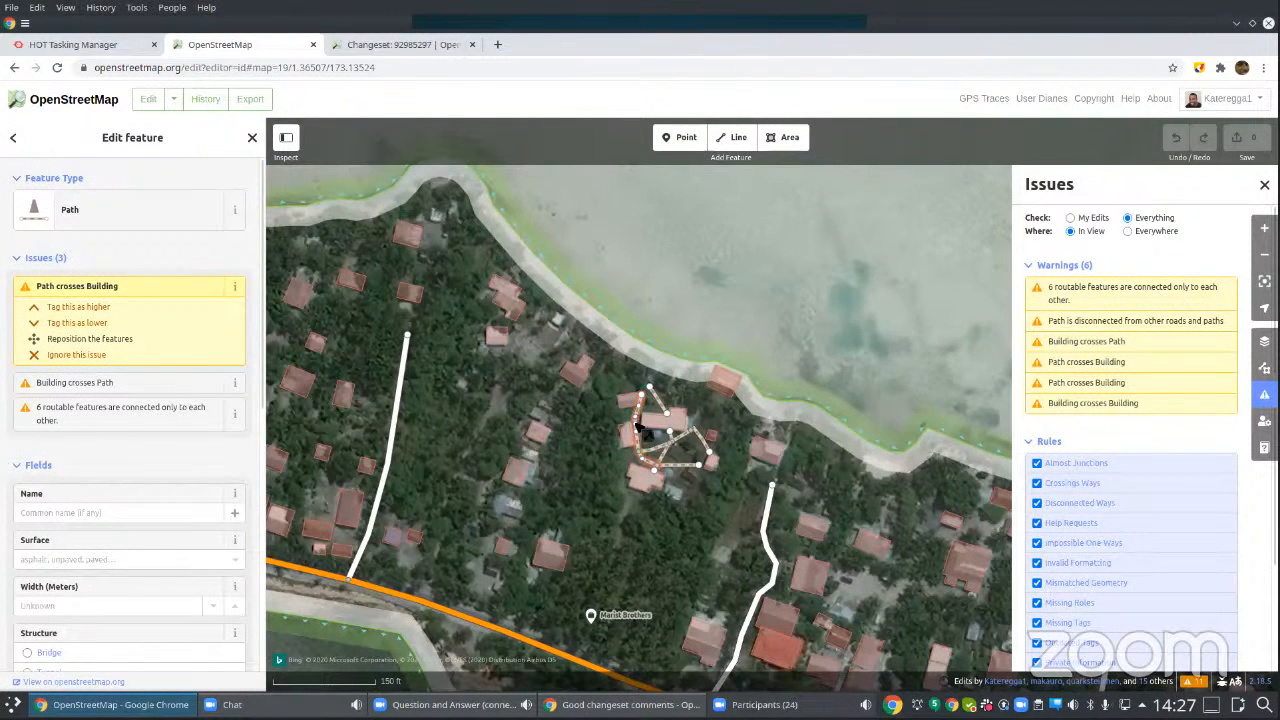
scroll(638, 422, up, 3)
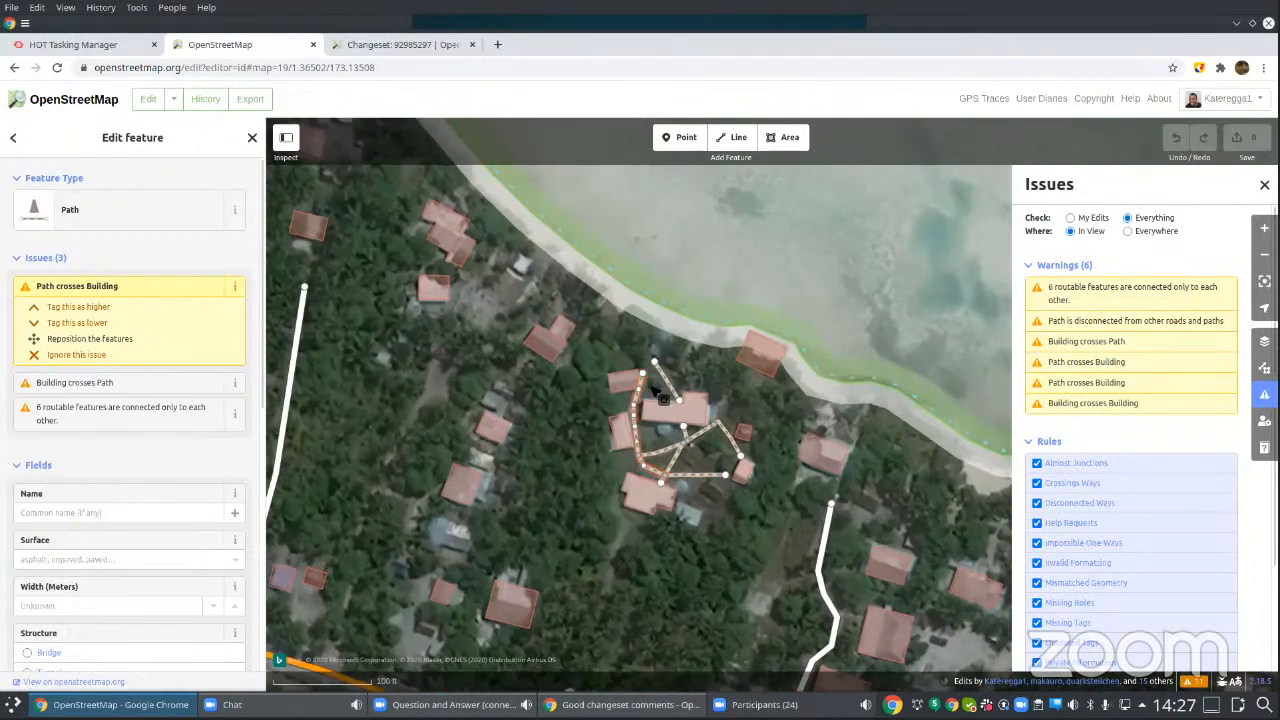
scroll(651, 389, up, 5)
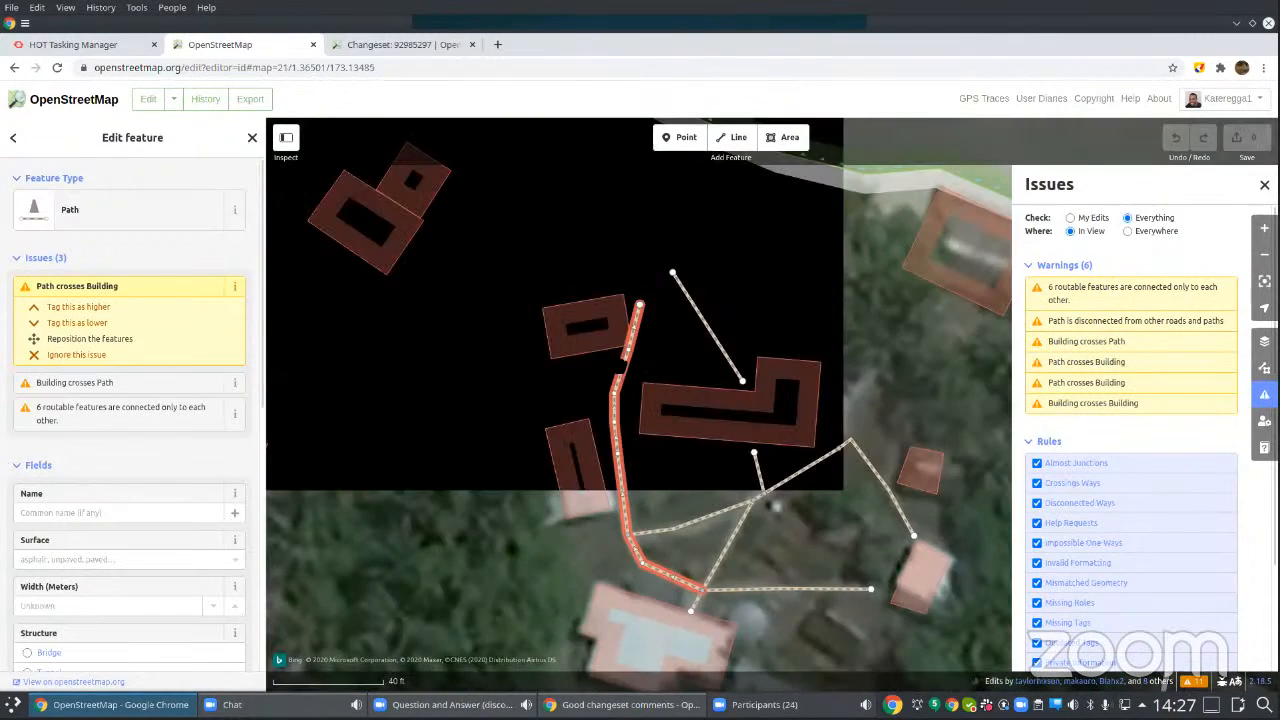
scroll(626, 360, up, 3)
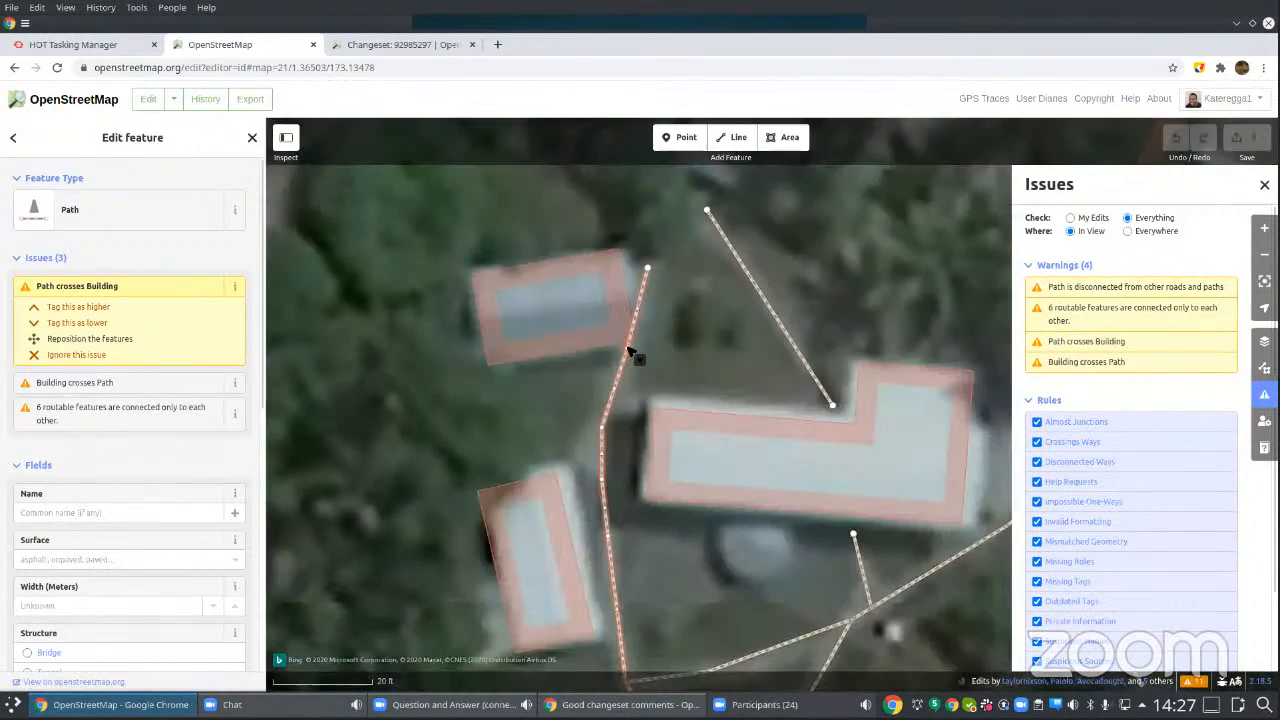
drag(627, 360, 640, 349)
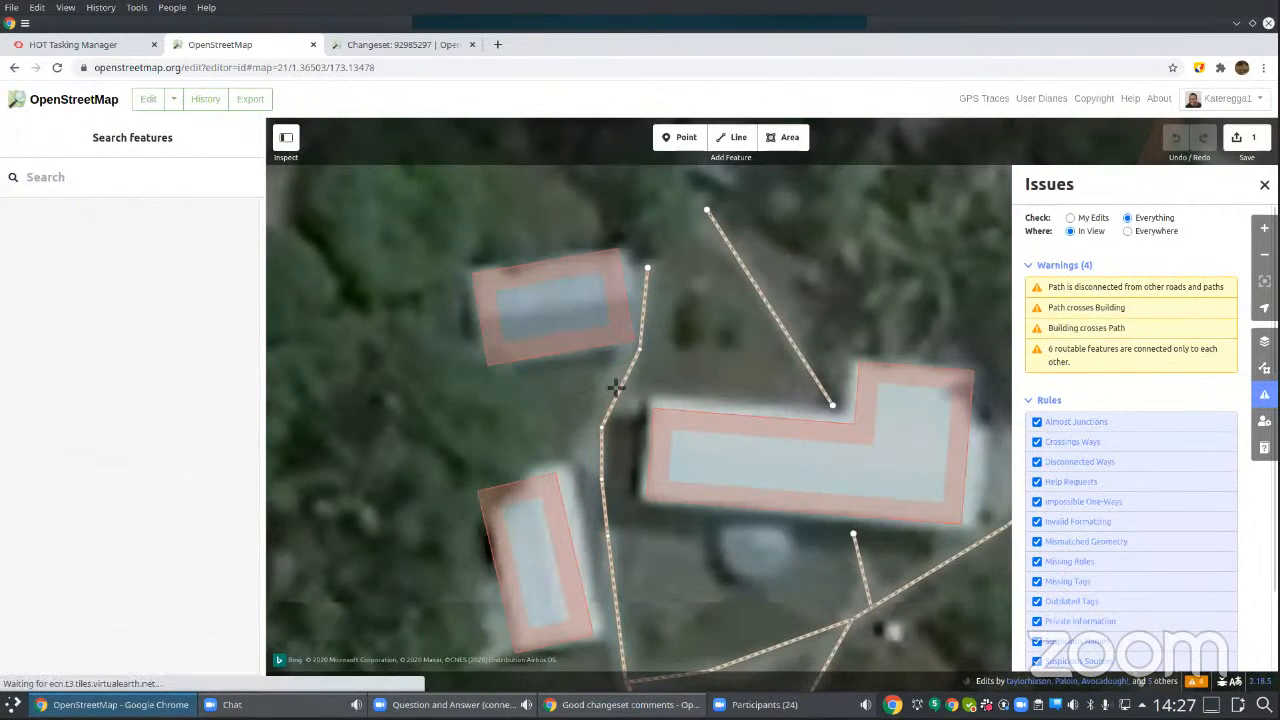
Step: Check the repositioned path's remaining issues and available feature types without changing them, and leave everything deselected
click(619, 386)
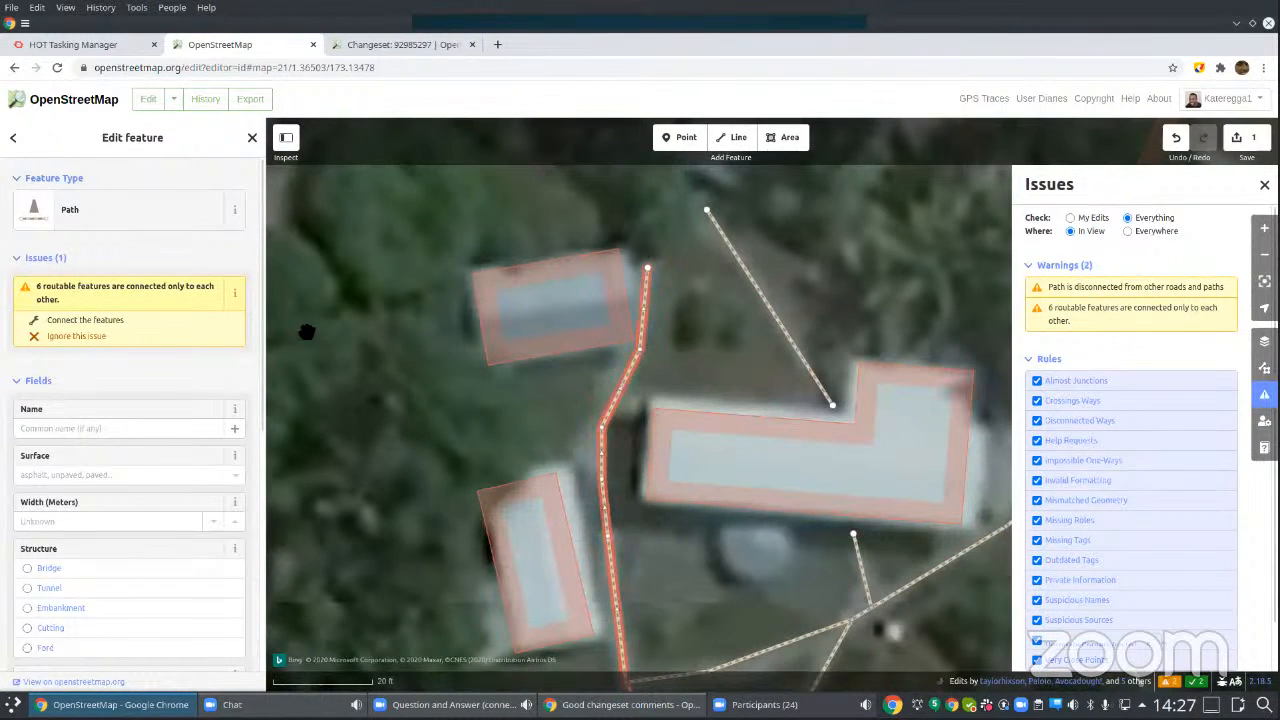
click(202, 209)
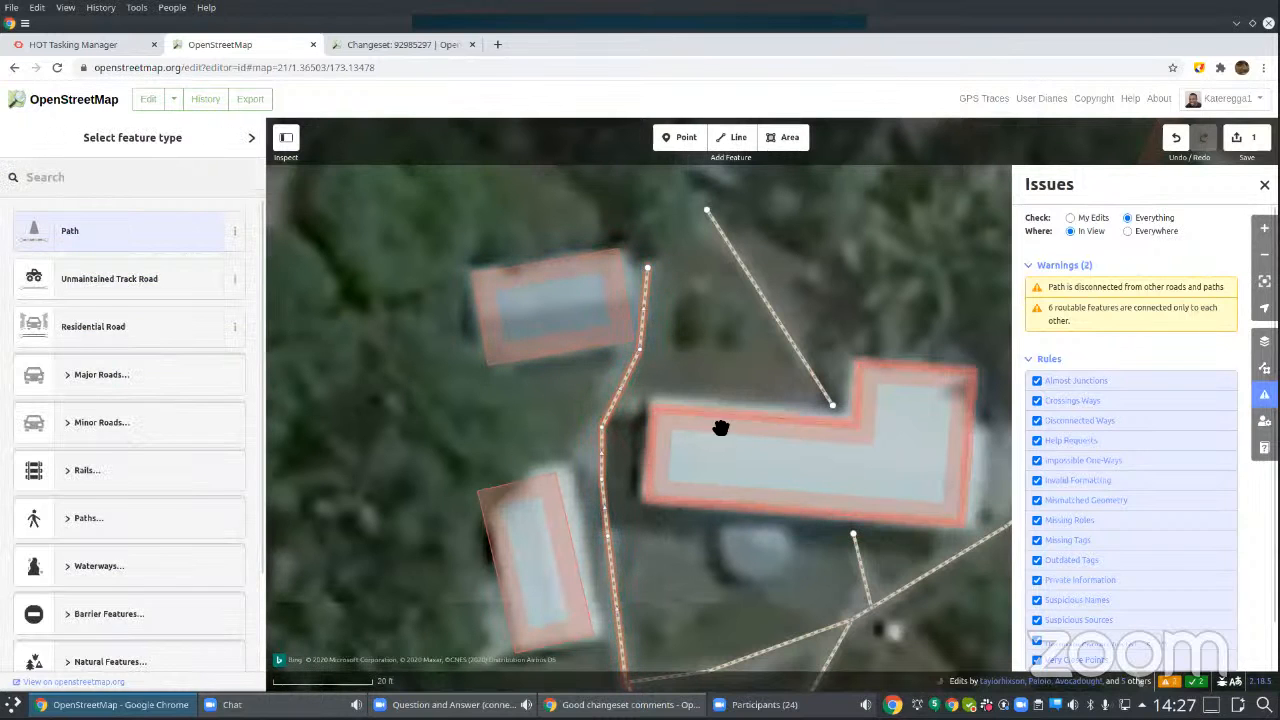
key(Escape)
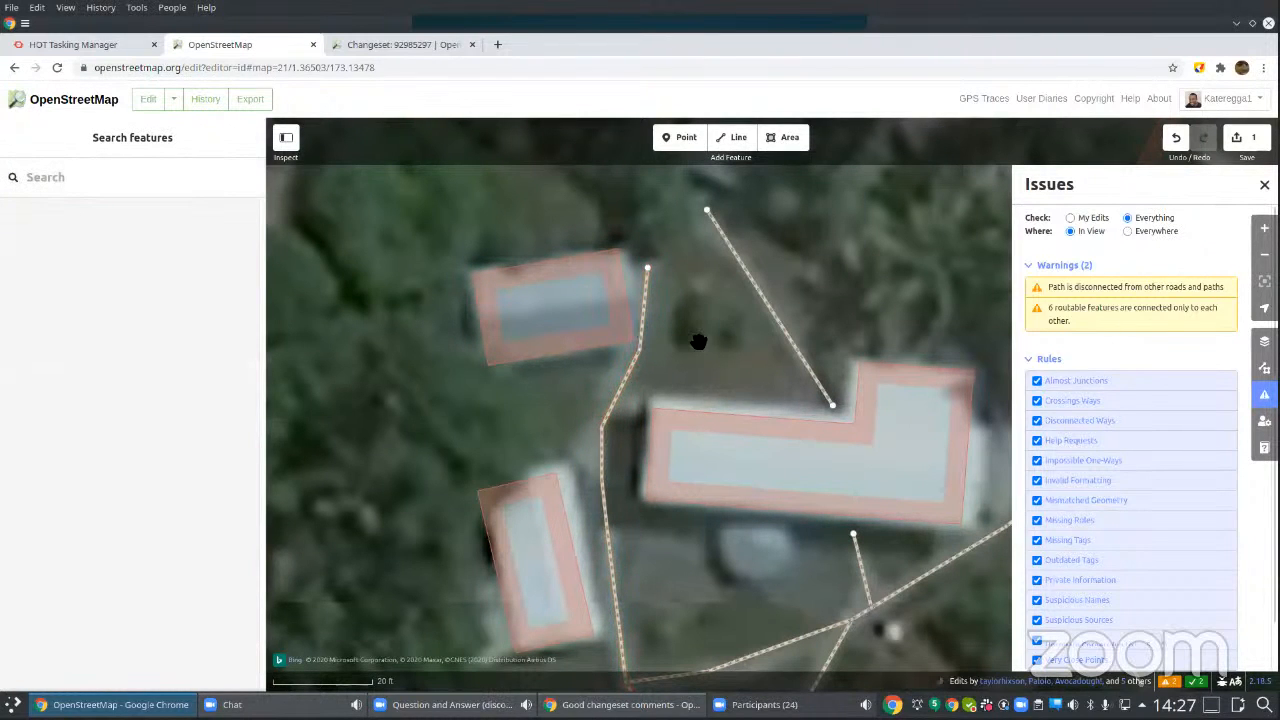
scroll(698, 342, down, 5)
click(693, 398)
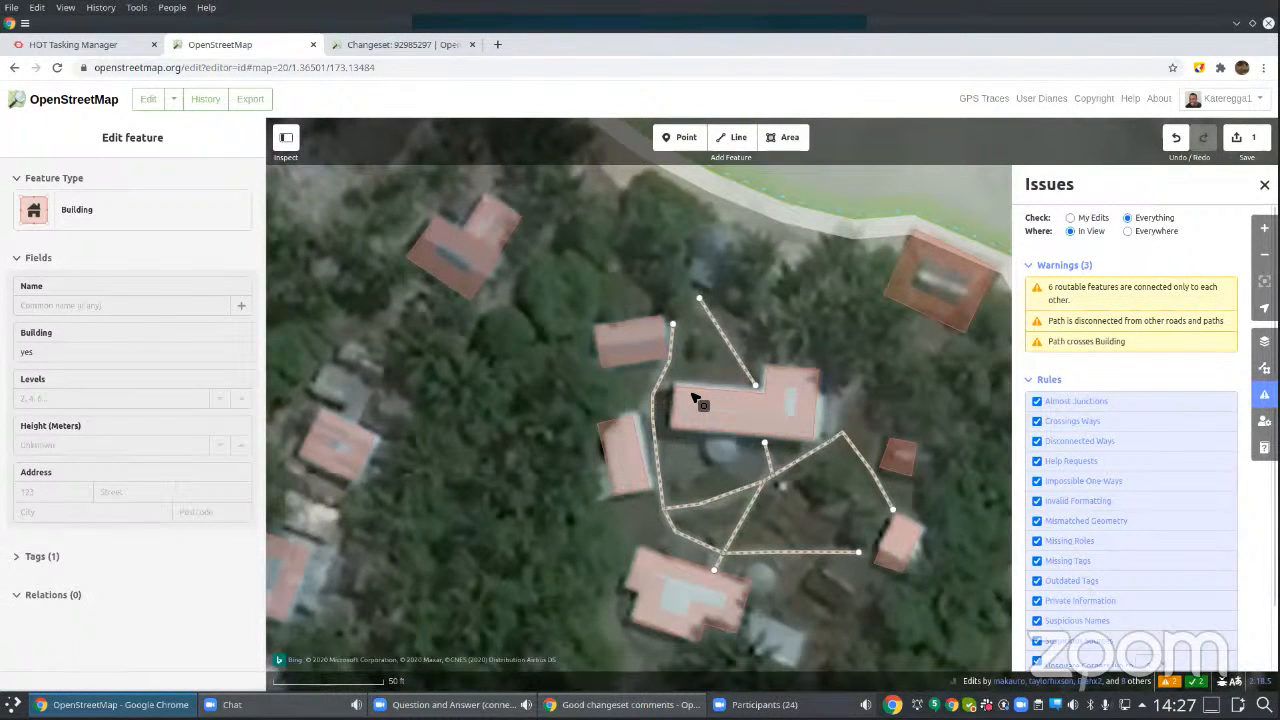
key(Escape)
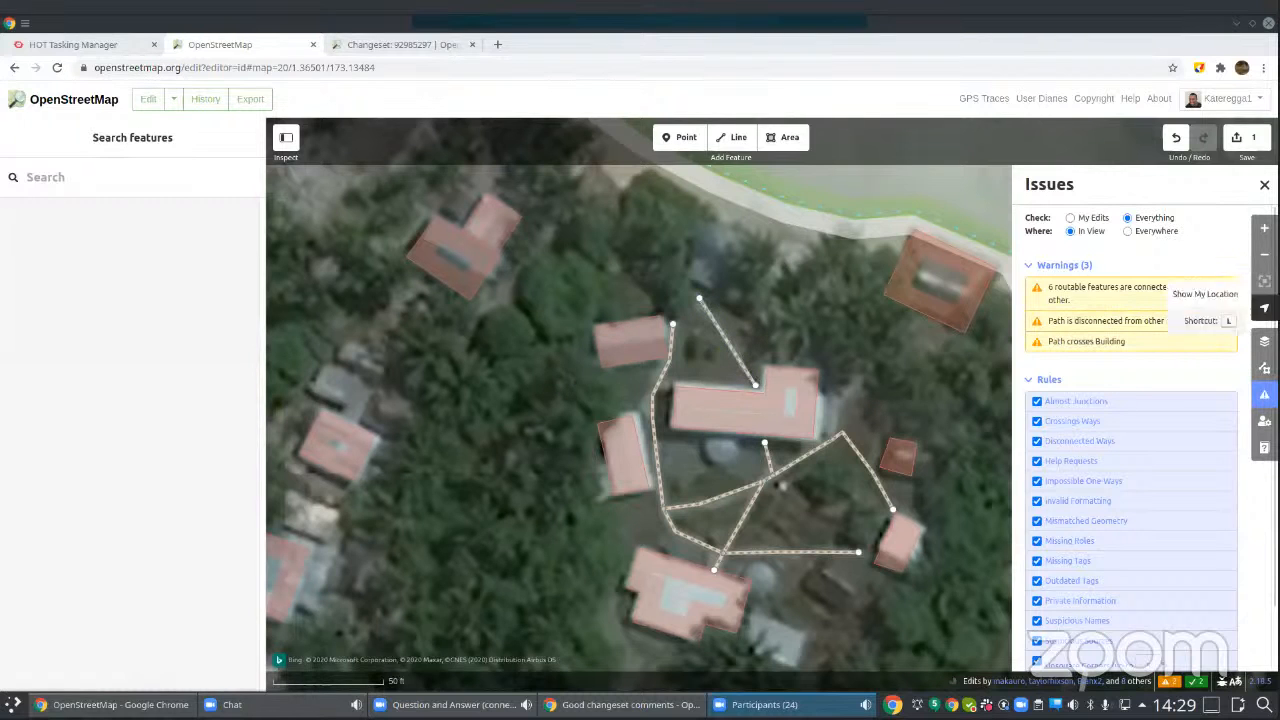
Step: Compare the area on Maxar Premium Imagery (Beta) and switch the background back to Bing aerial imagery
click(1264, 341)
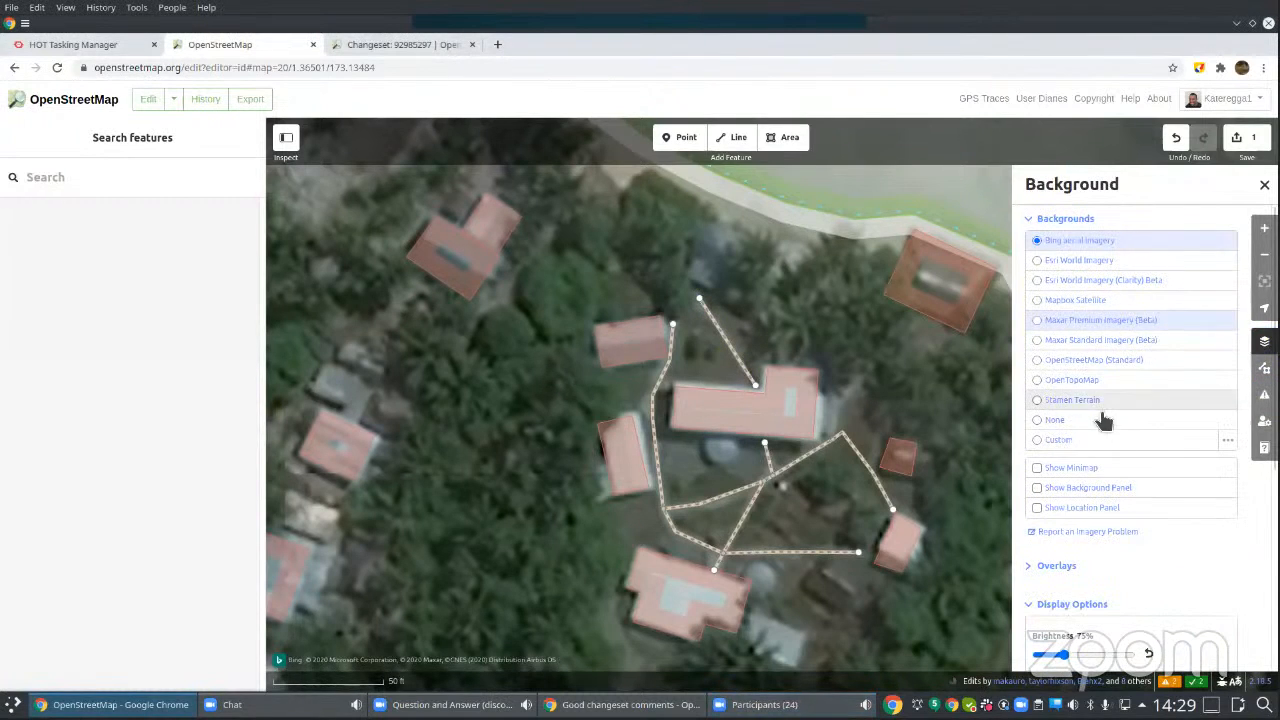
click(1090, 325)
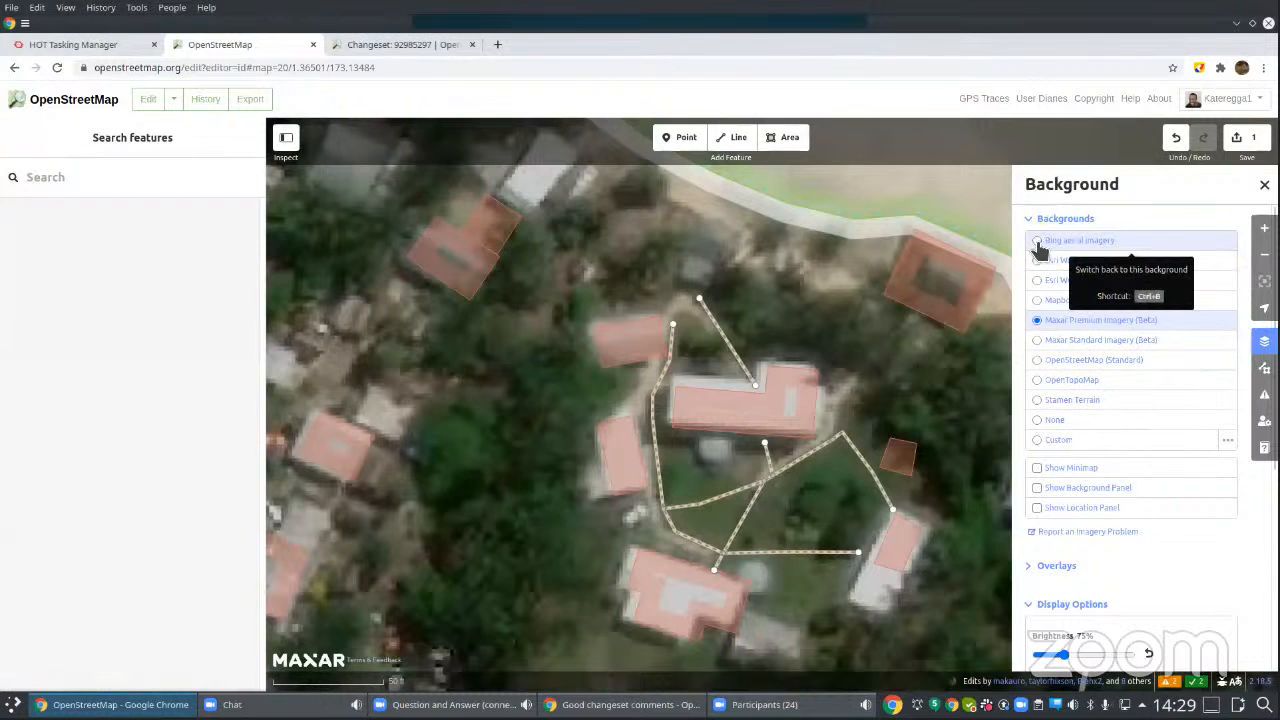
click(1040, 245)
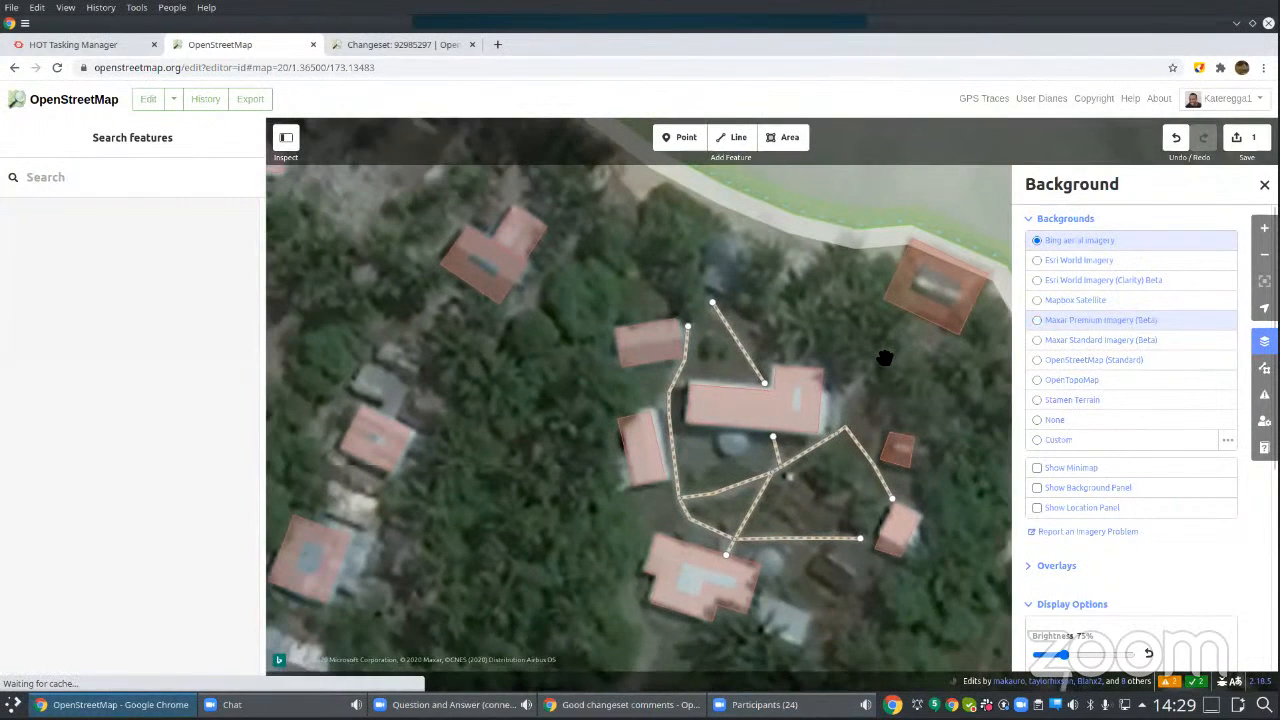
scroll(884, 358, down, 5)
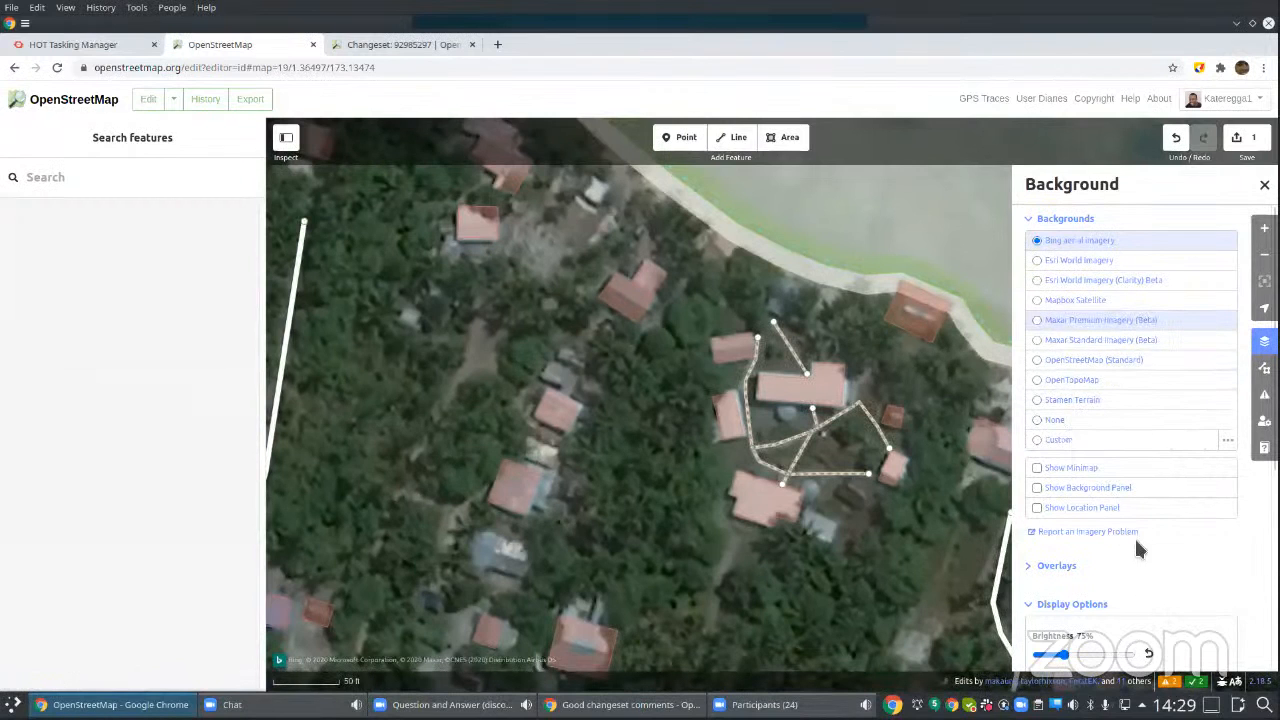
Step: Expand the Overlays settings and review the available overlays, display options and imagery offset controls
click(1035, 568)
scroll(1046, 532, down, 2)
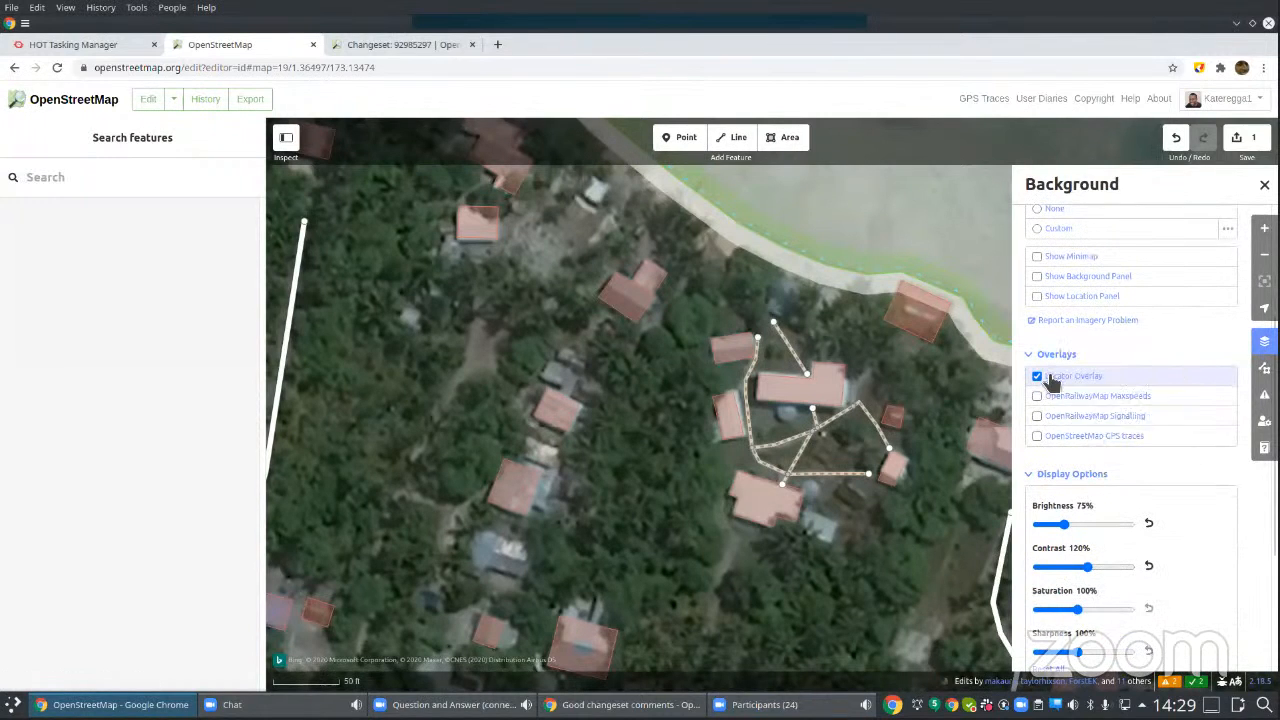
scroll(1204, 504, down, 1)
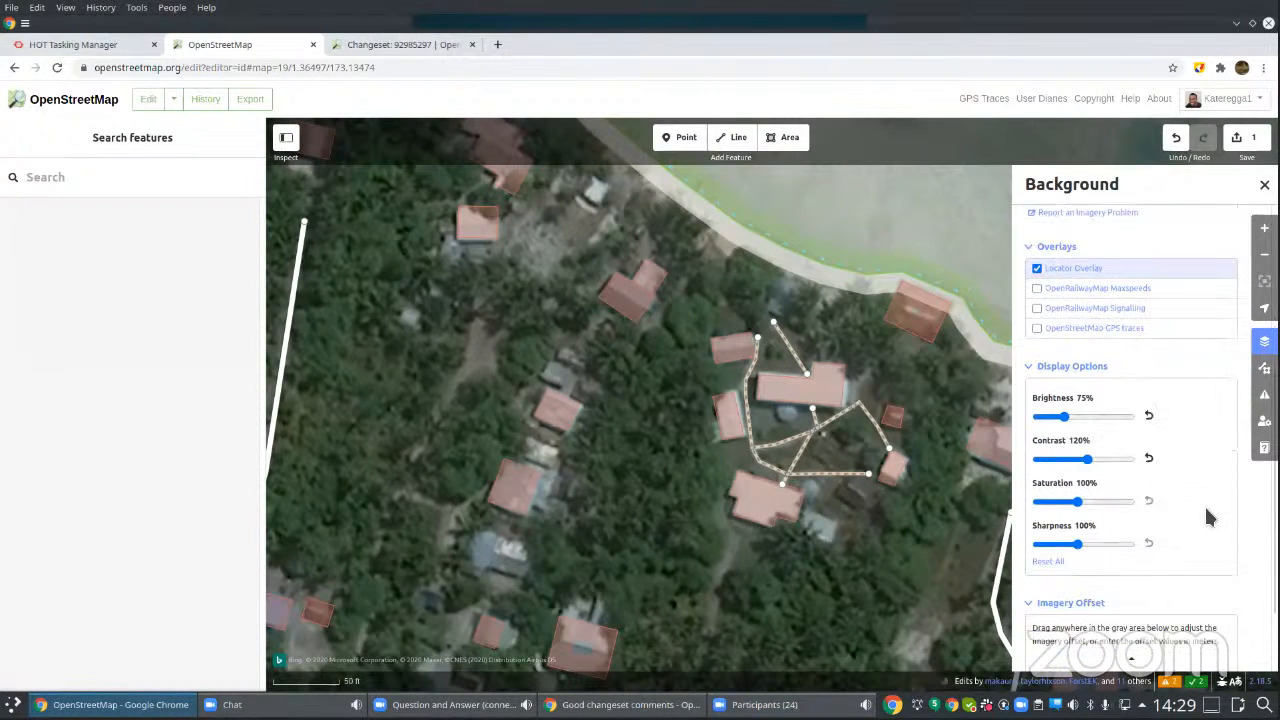
scroll(1207, 516, down, 1)
scroll(1207, 516, up, 4)
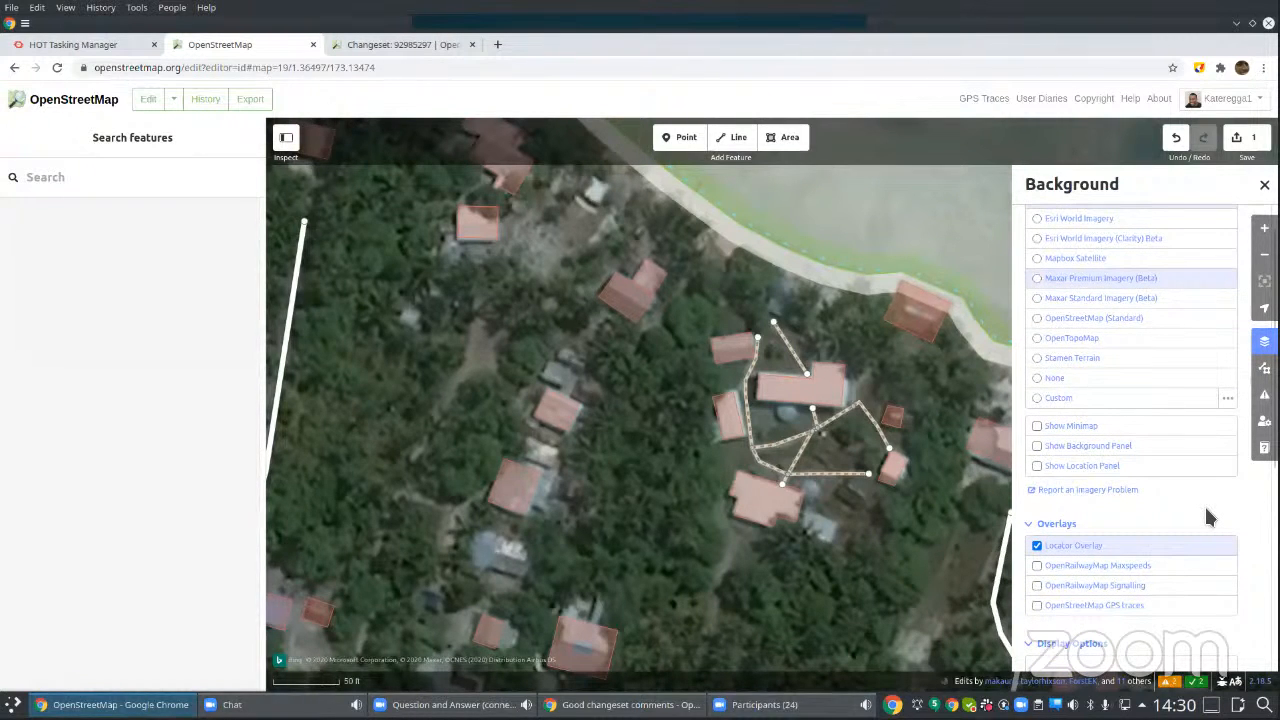
scroll(1207, 516, down, 2)
scroll(1207, 512, down, 2)
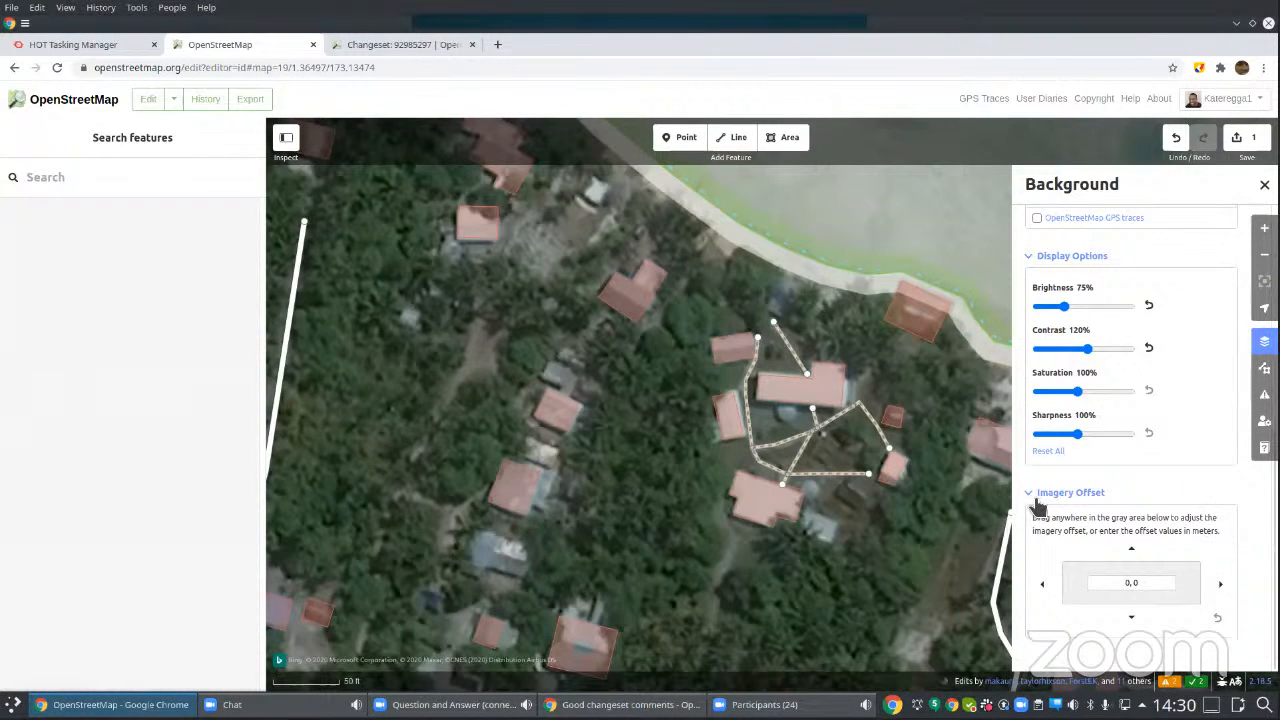
Step: Collapse the Imagery Offset and Overlays sections of the background settings
click(1040, 492)
click(1036, 274)
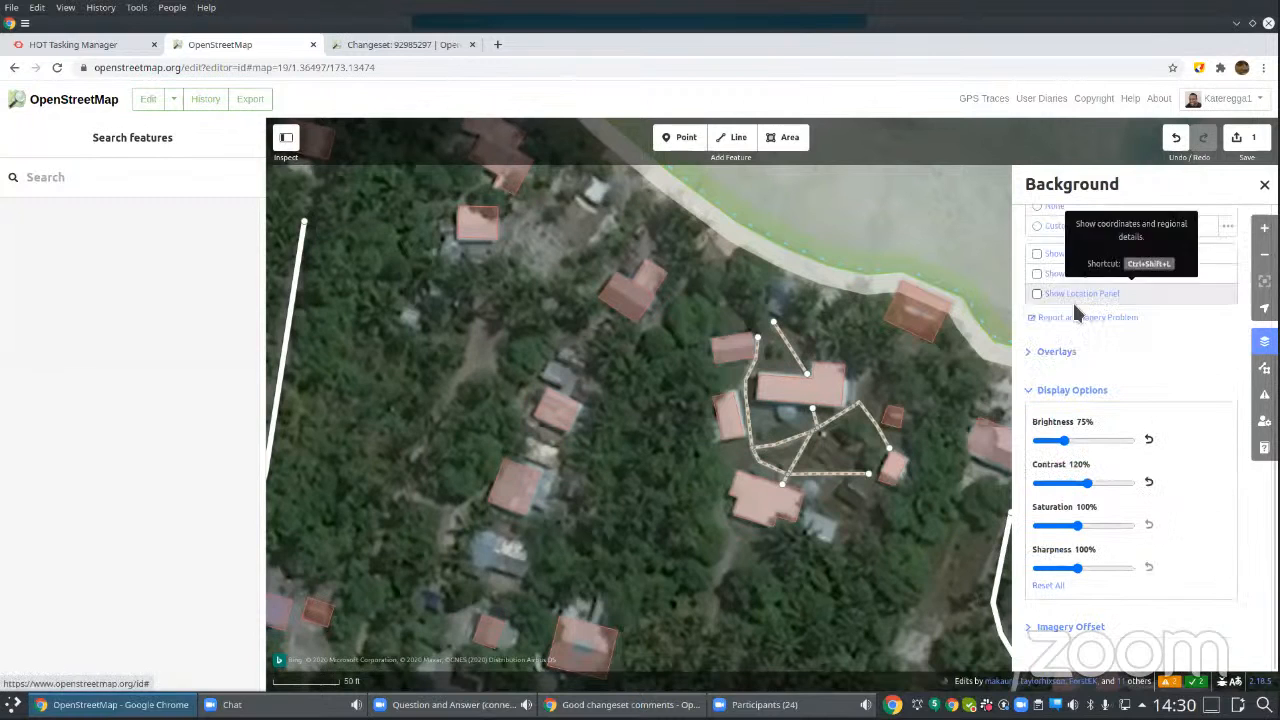
scroll(1151, 437, up, 2)
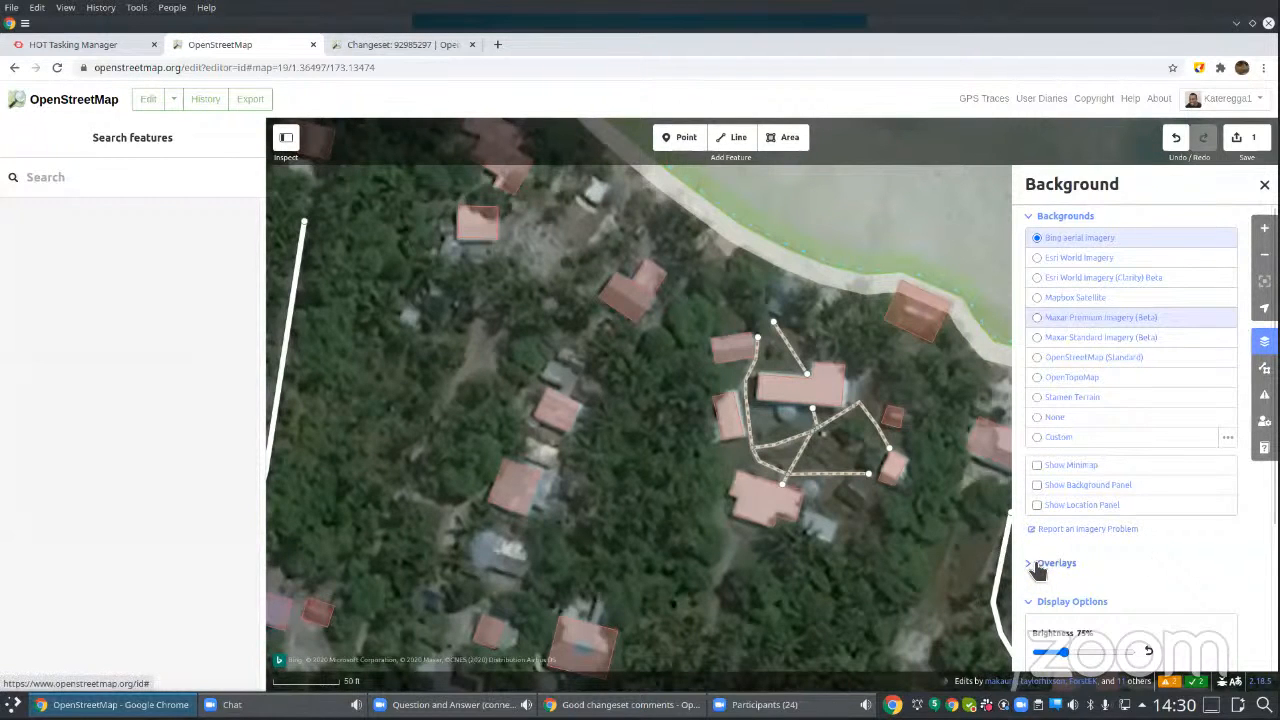
click(1039, 567)
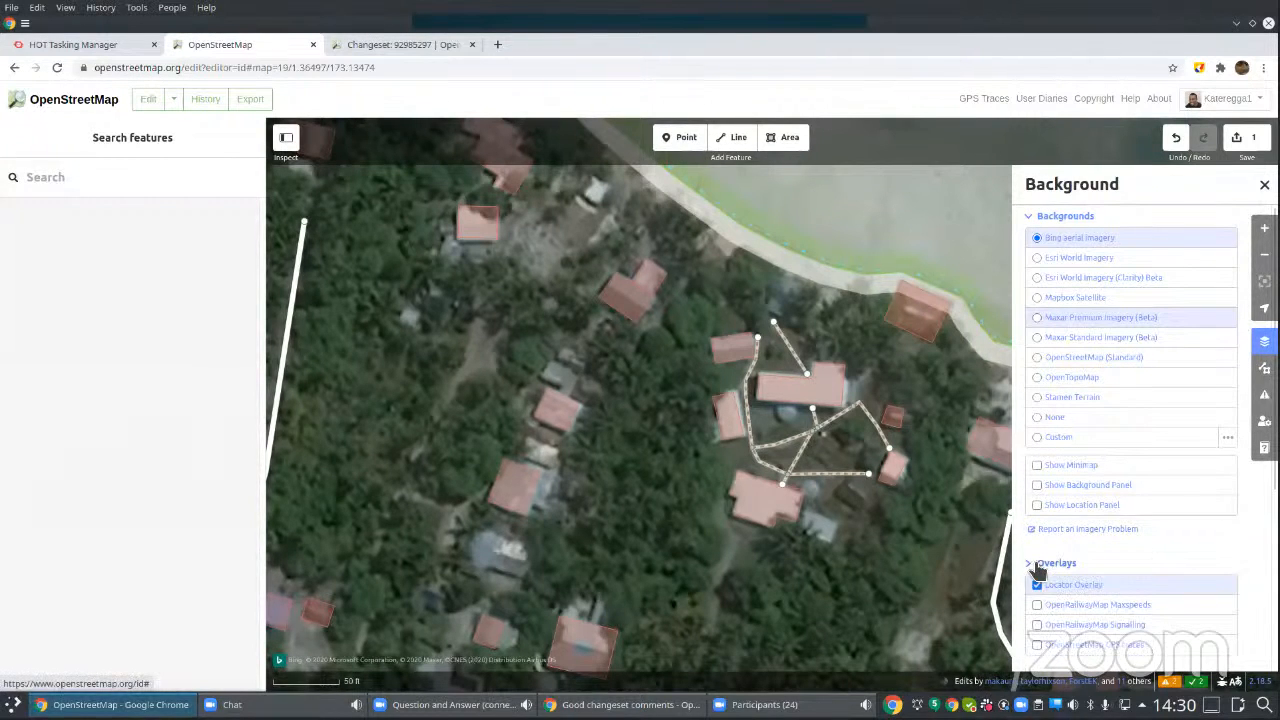
click(1039, 567)
scroll(1200, 546, down, 2)
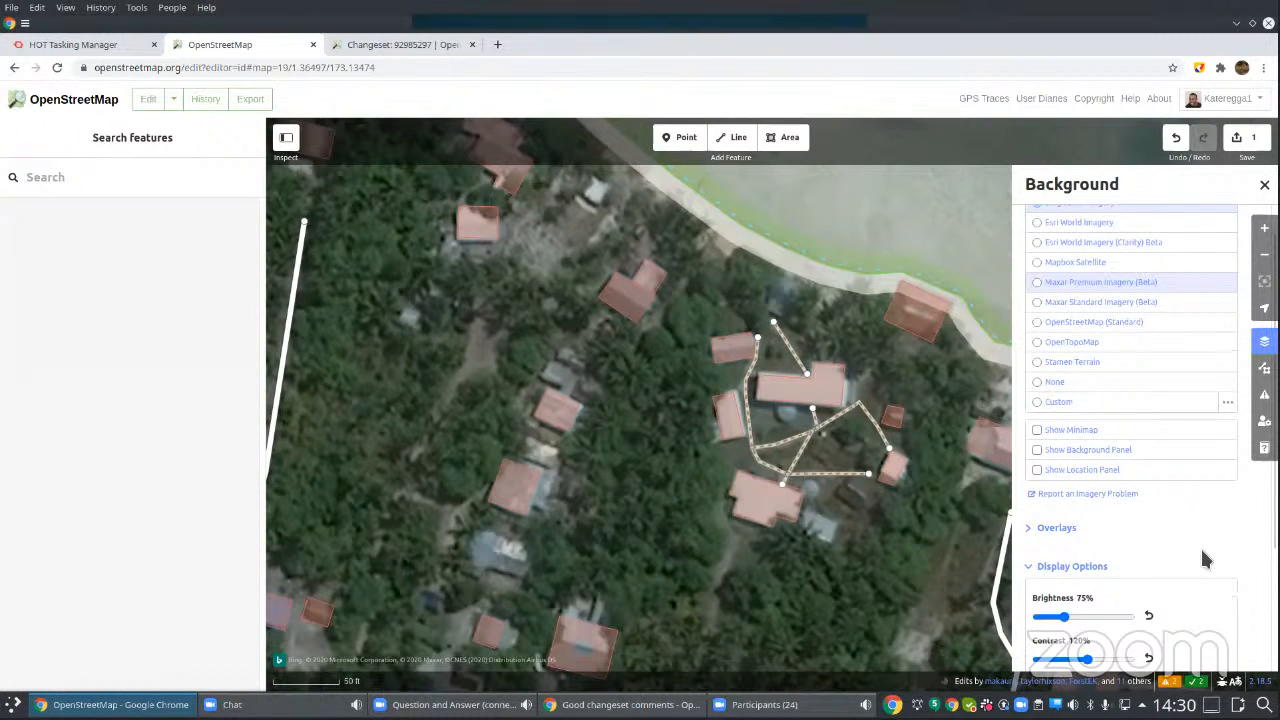
Step: Turn on Show Background Panel to display the details of the Bing aerial imagery
click(1037, 451)
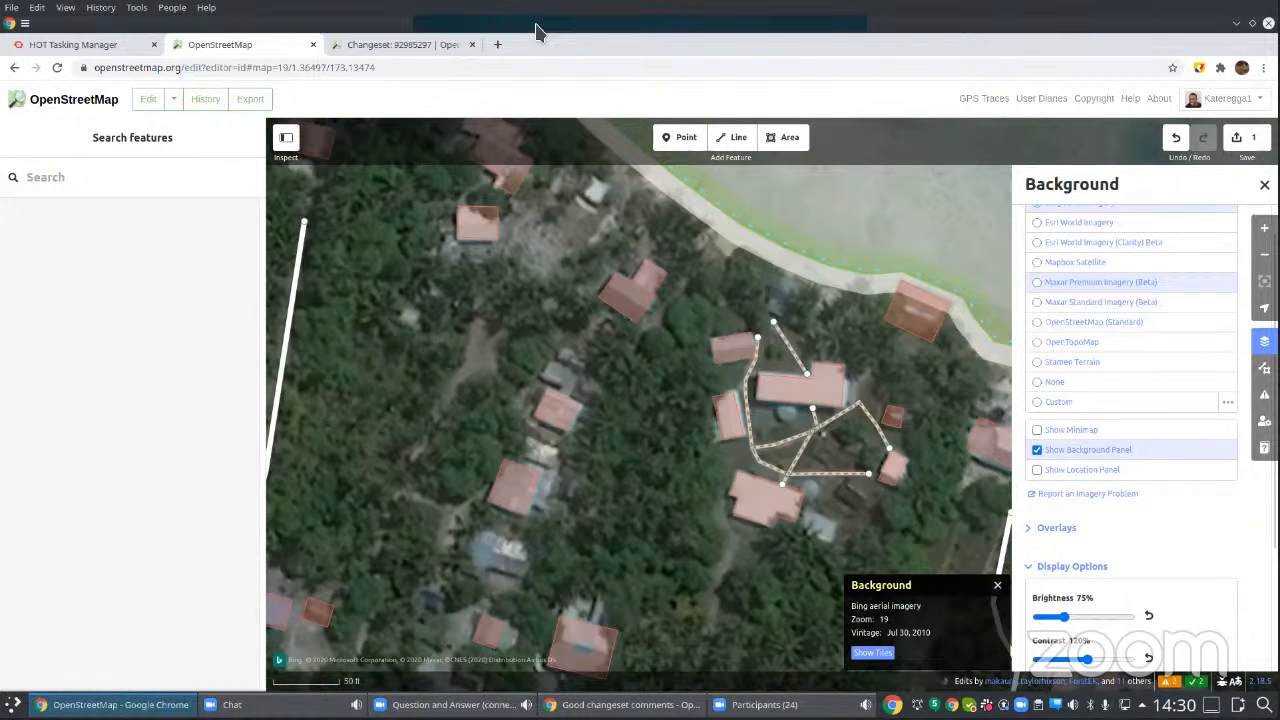
click(824, 268)
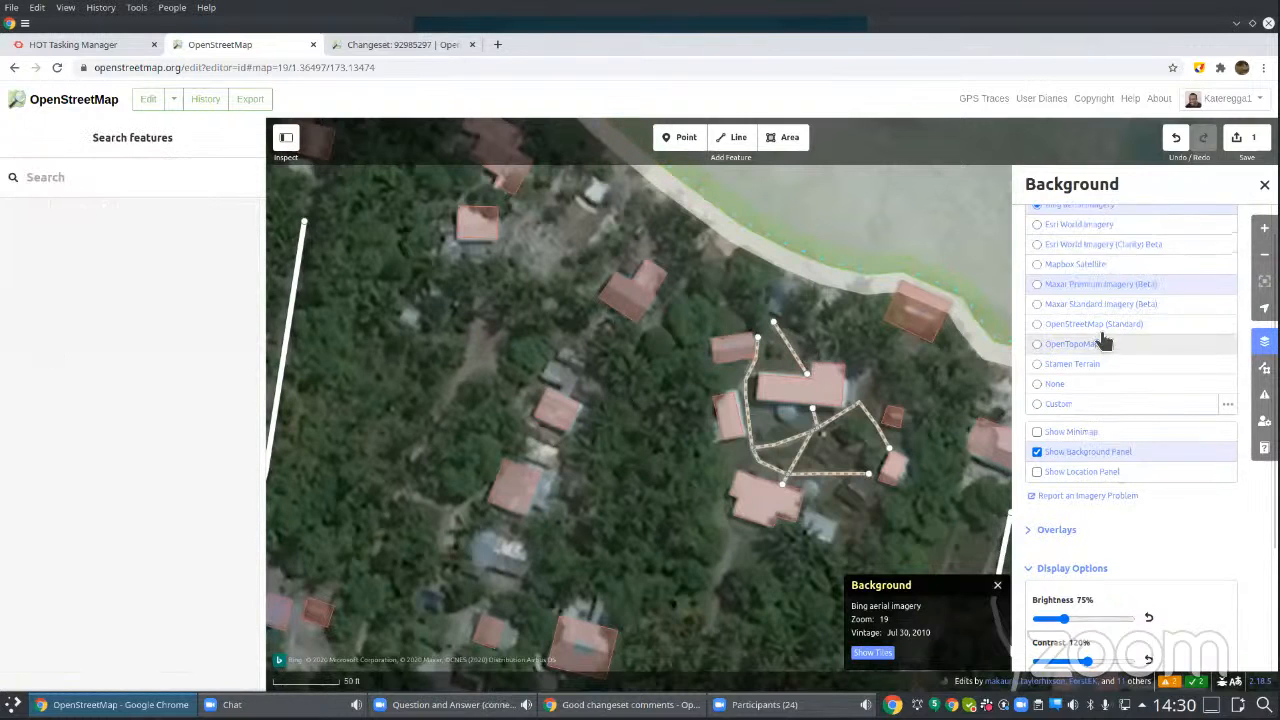
scroll(1103, 342, up, 1)
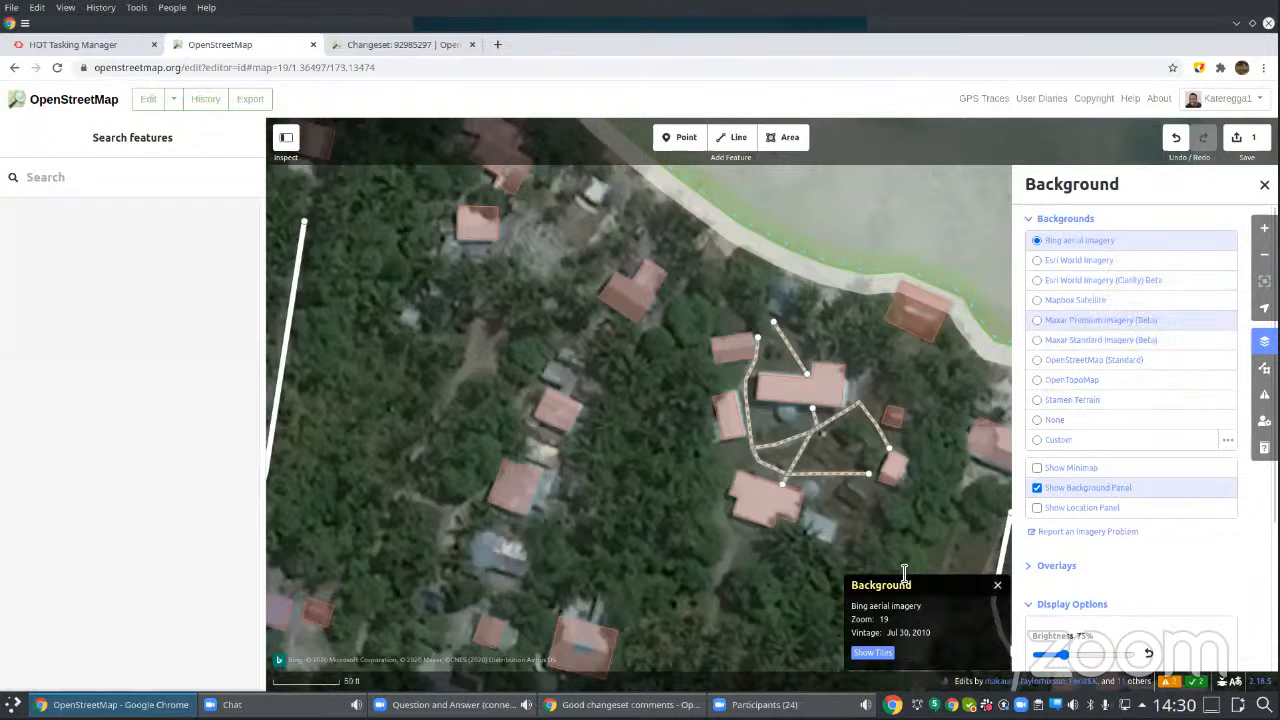
Step: Display the Bing imagery tile boundaries with their capture dates over the map, and hide them again
click(872, 652)
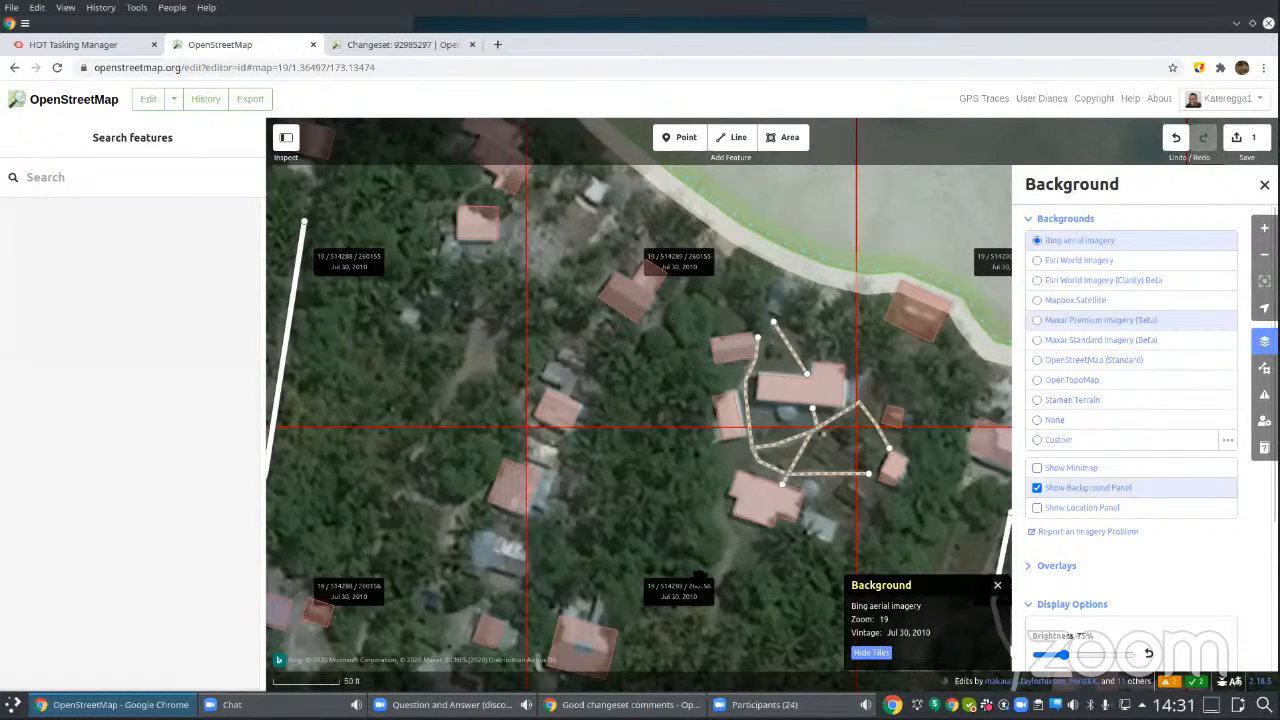
click(869, 654)
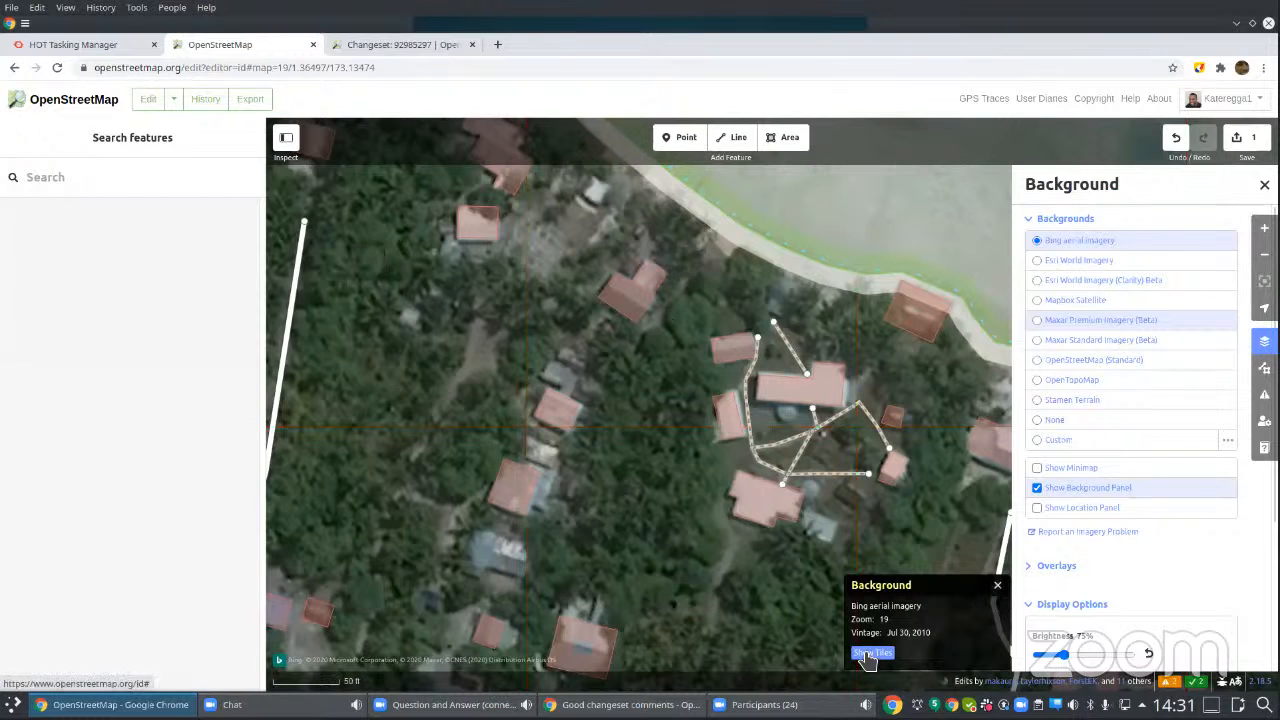
click(728, 421)
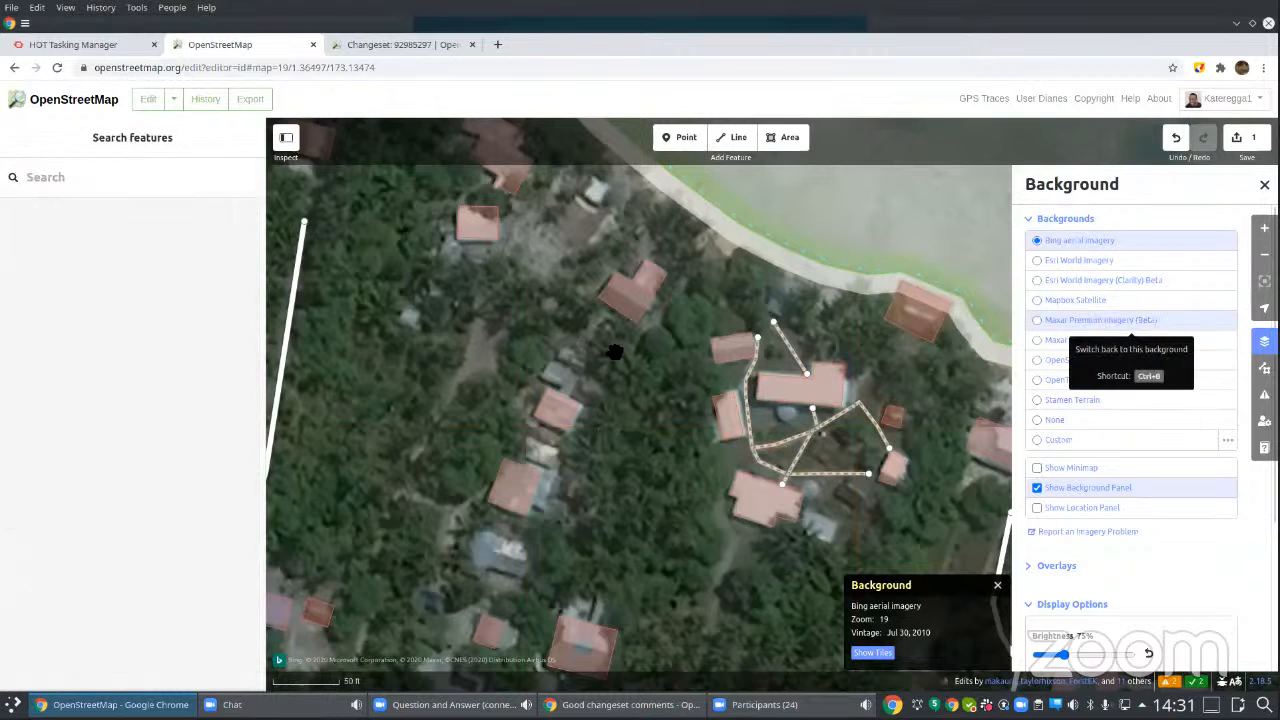
Step: Check the vintage of Maxar Premium Imagery (Beta) over the same area and return the background to Bing aerial imagery
click(1042, 322)
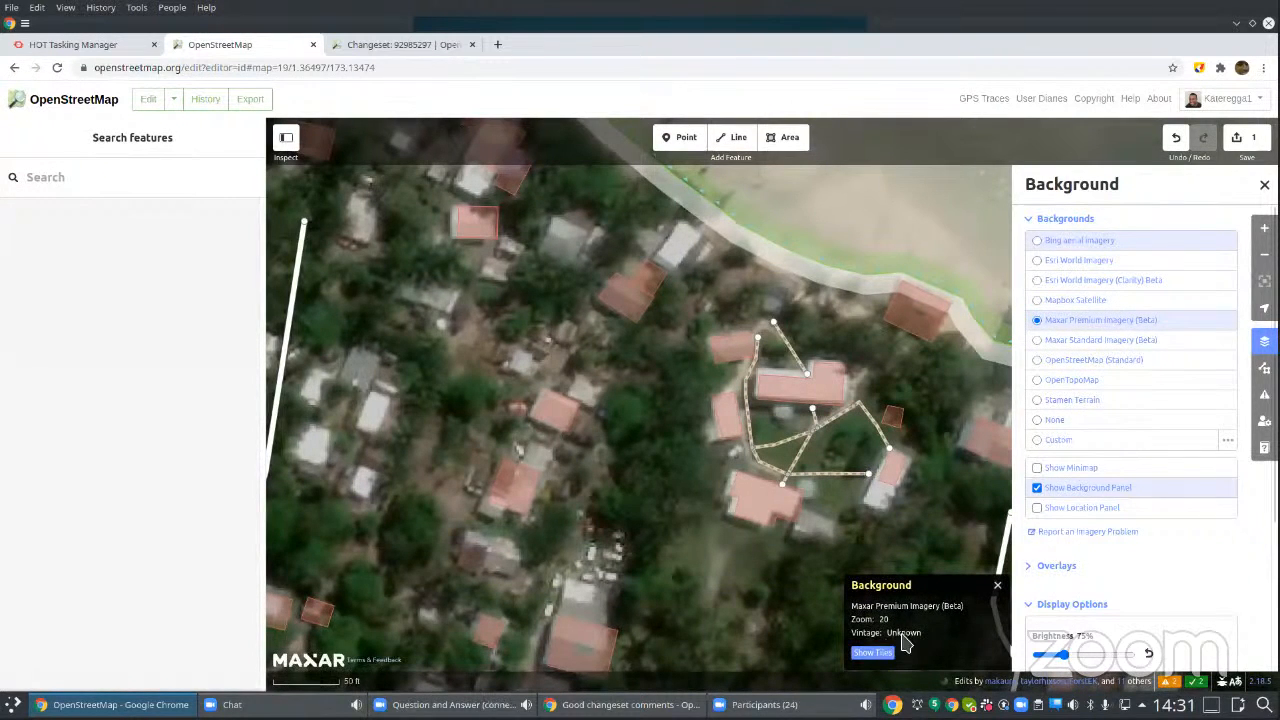
click(757, 468)
scroll(655, 452, down, 1)
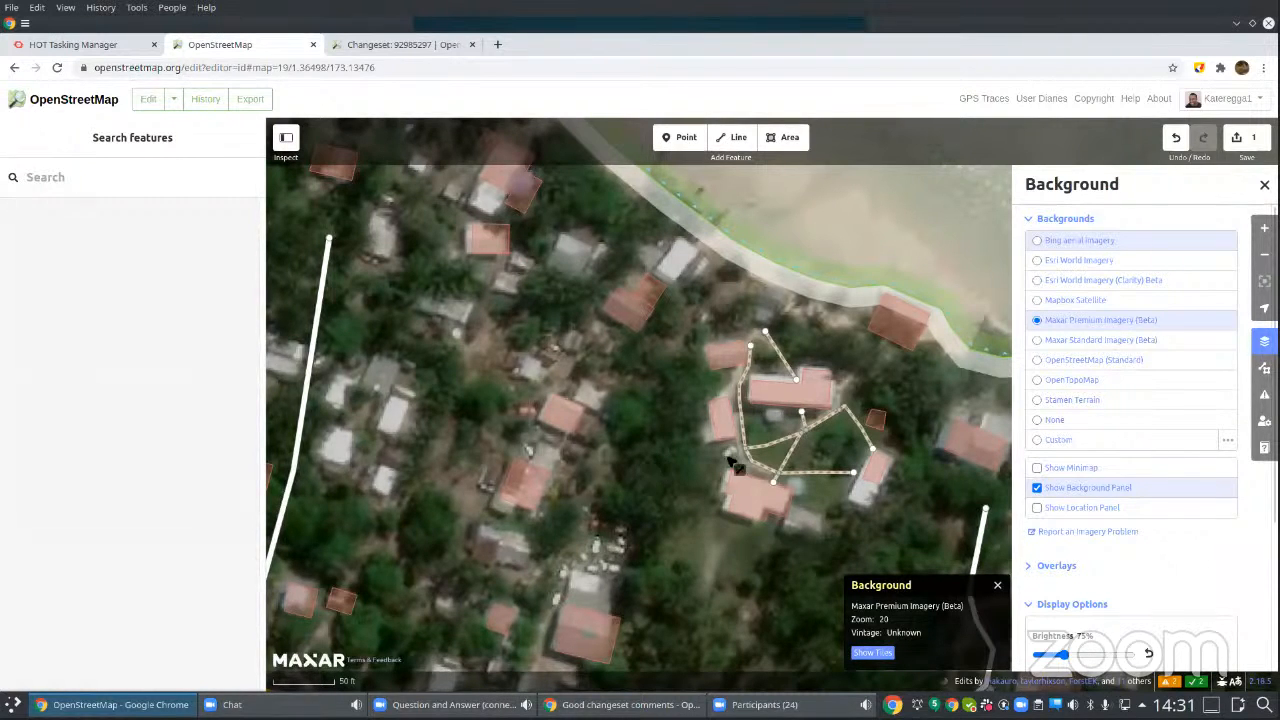
click(1040, 242)
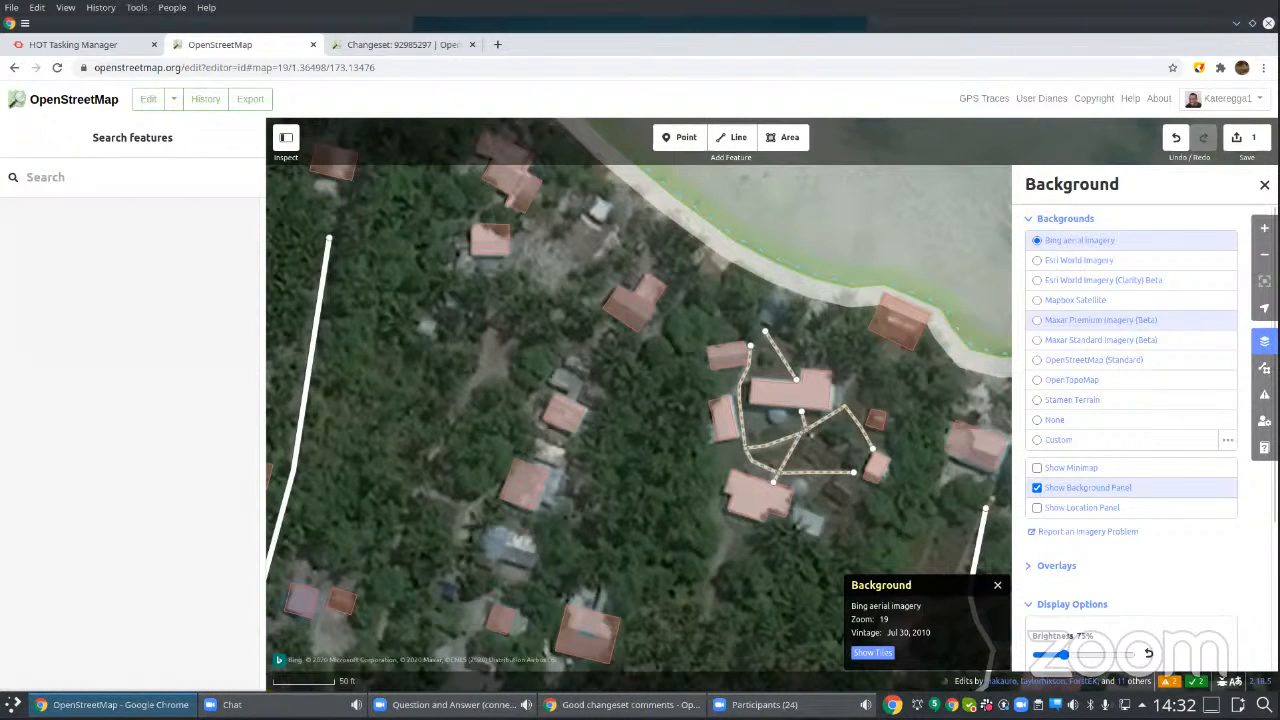
Step: Switch to the HOT Tasking Manager, open the account settings and review the Notifications options
click(106, 46)
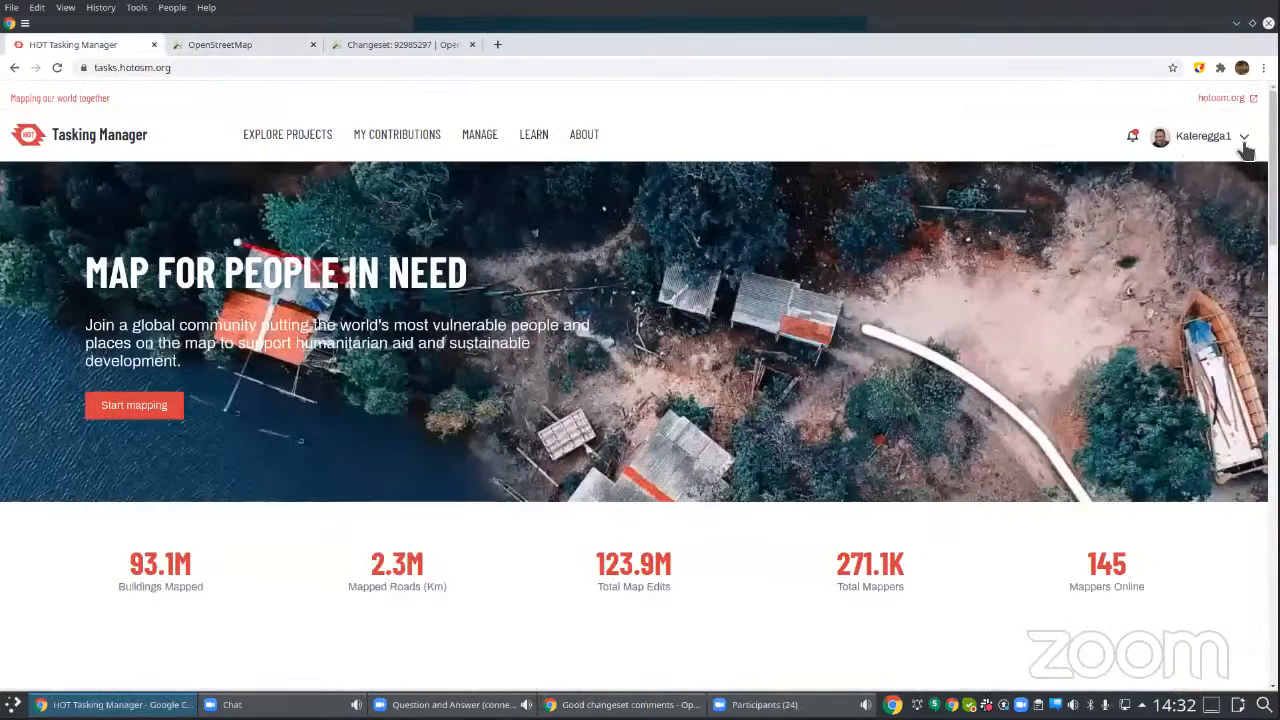
click(1244, 140)
click(1169, 174)
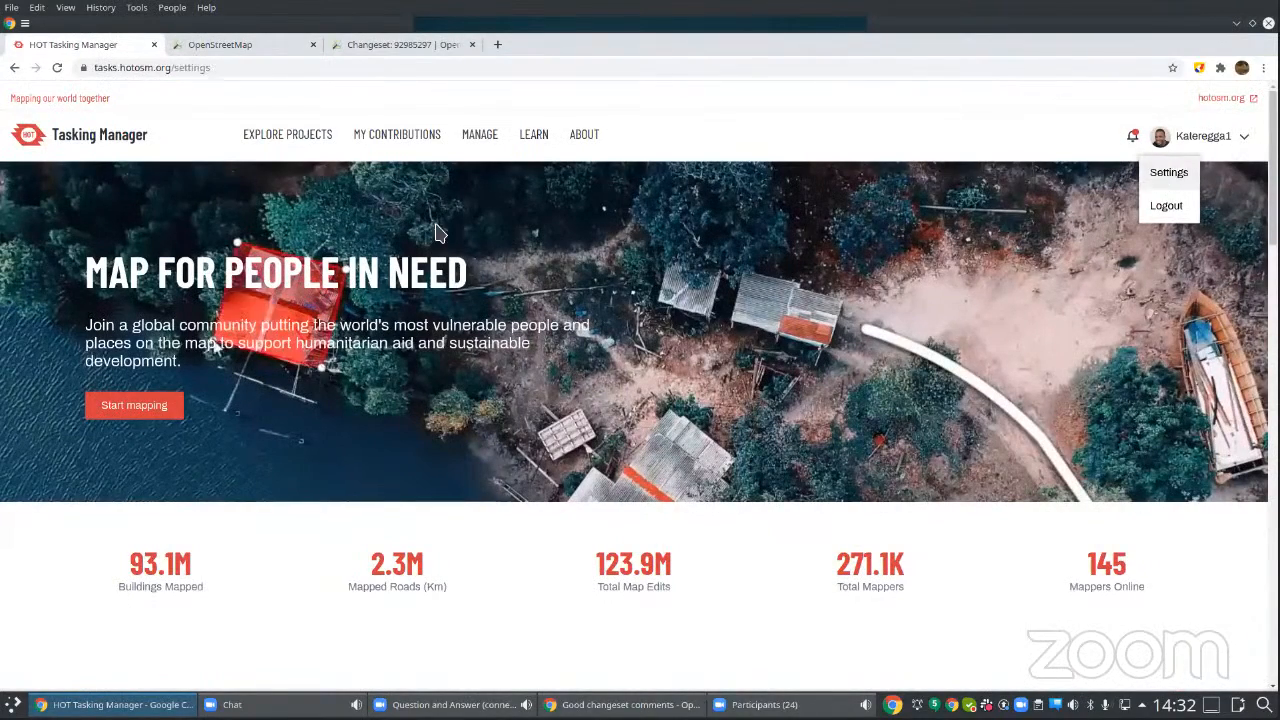
scroll(364, 424, down, 5)
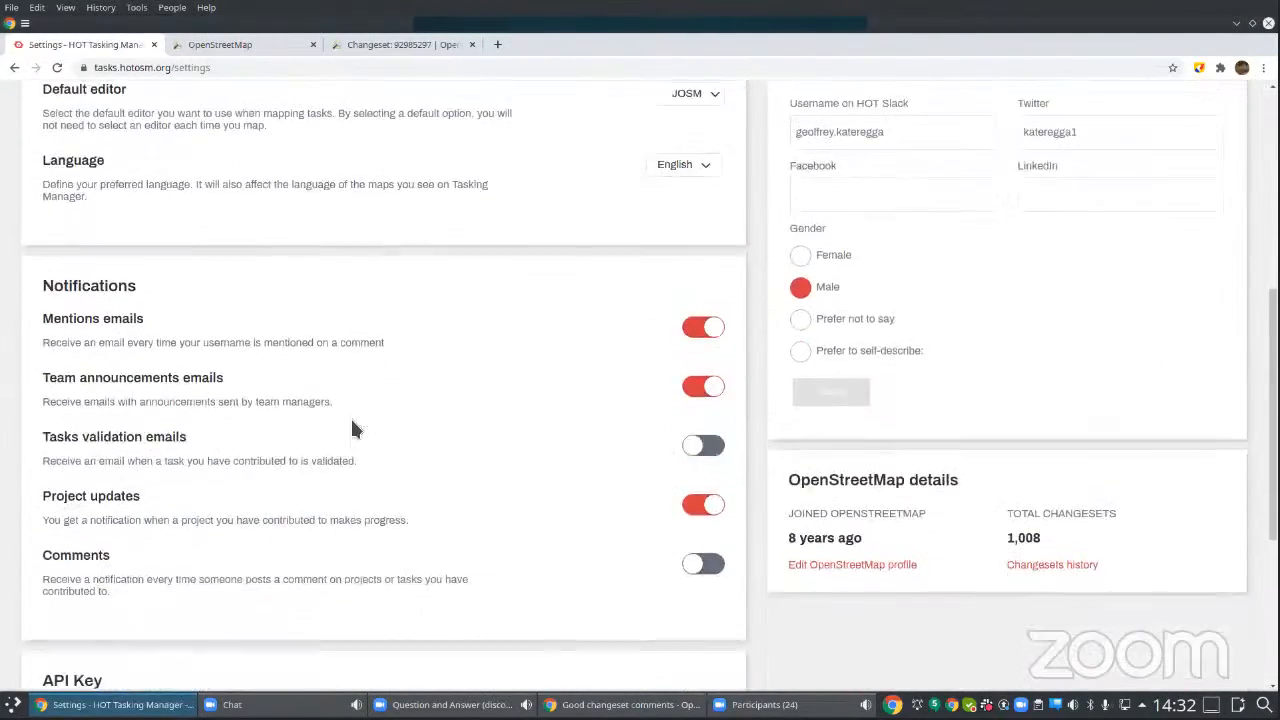
scroll(352, 428, down, 1)
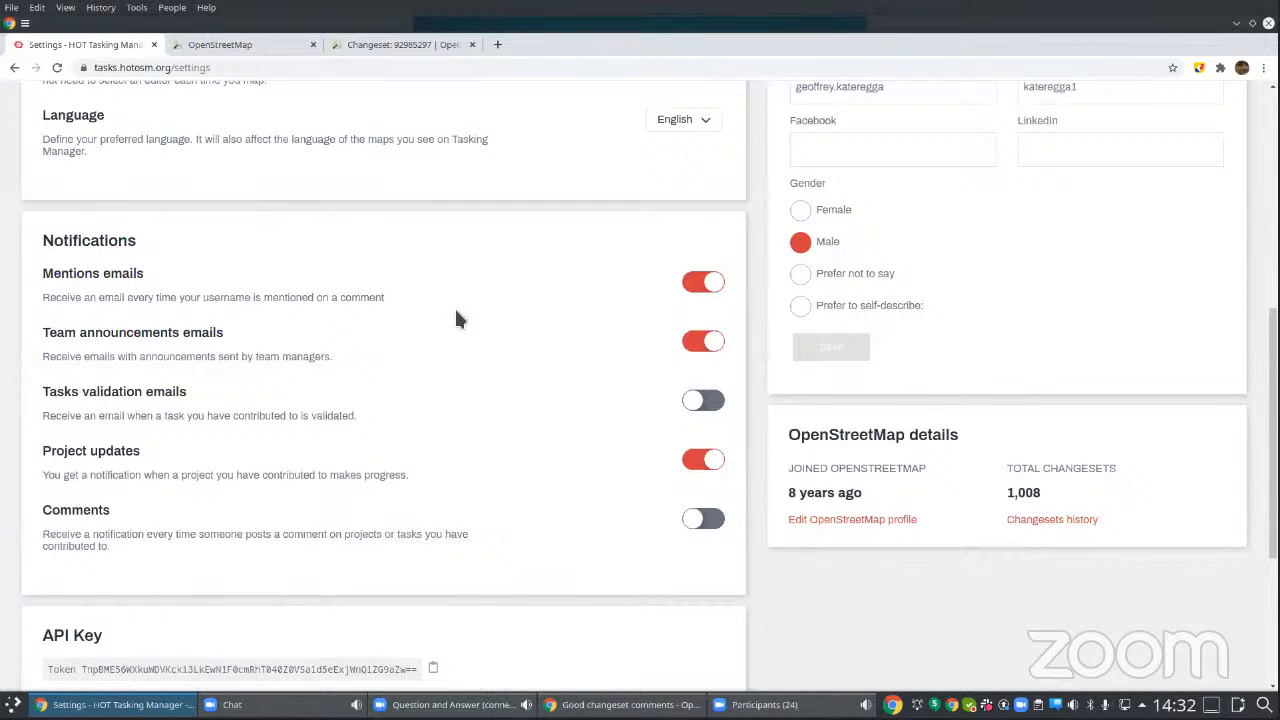
Step: Toggle the Mentions emails and Team announcements emails notifications off and back on
click(700, 284)
click(700, 284)
click(690, 343)
click(690, 343)
Step: Return to the OpenStreetMap editor, inspect the small building just west of the footpaths and clear the selection
click(279, 48)
click(728, 416)
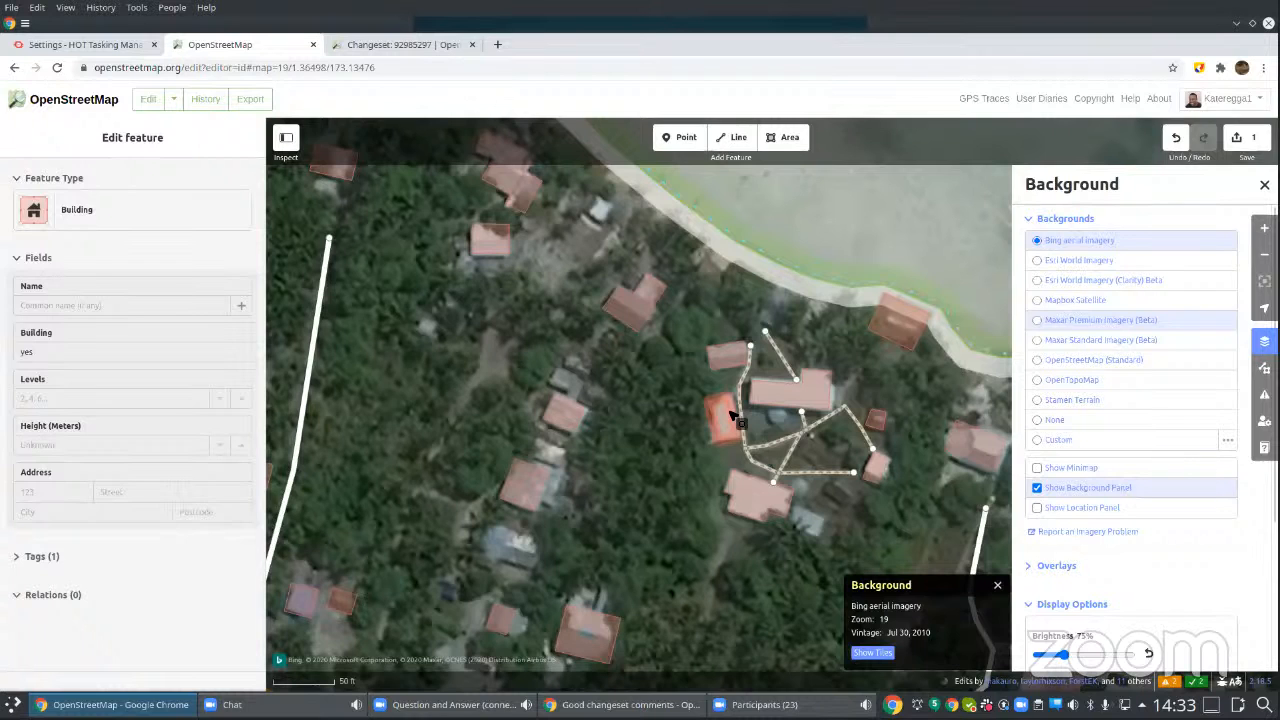
key(Escape)
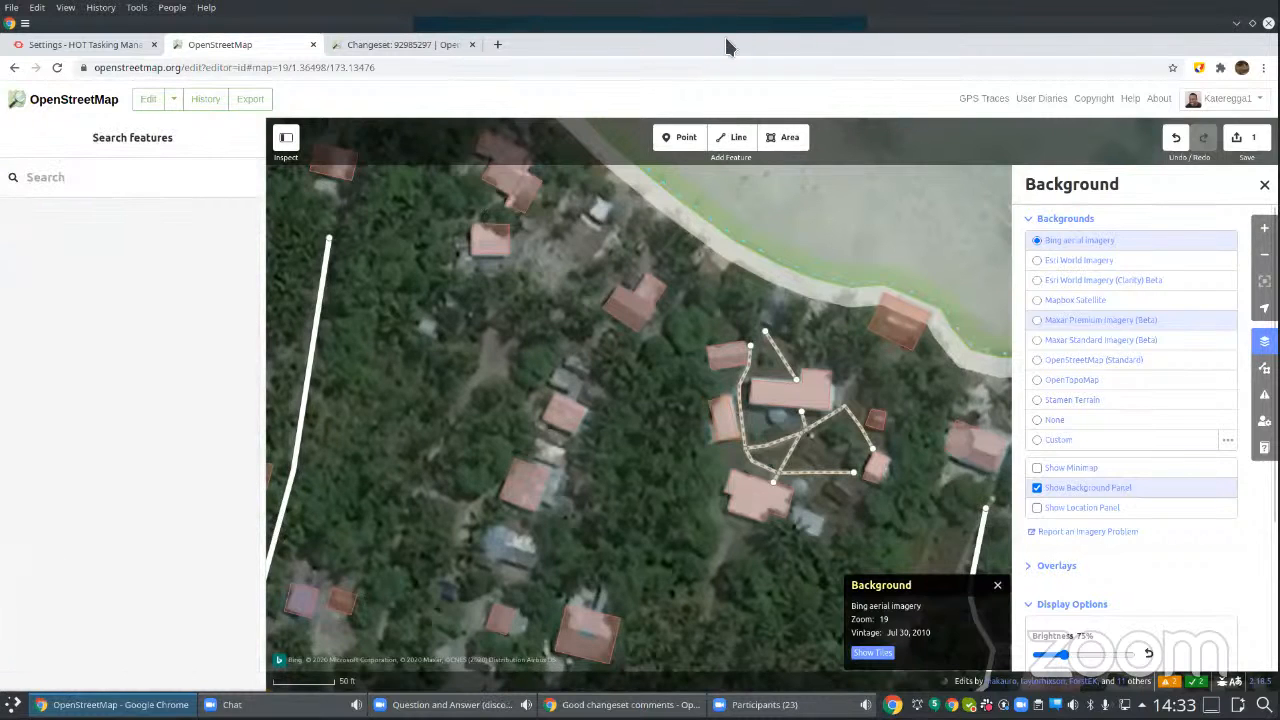